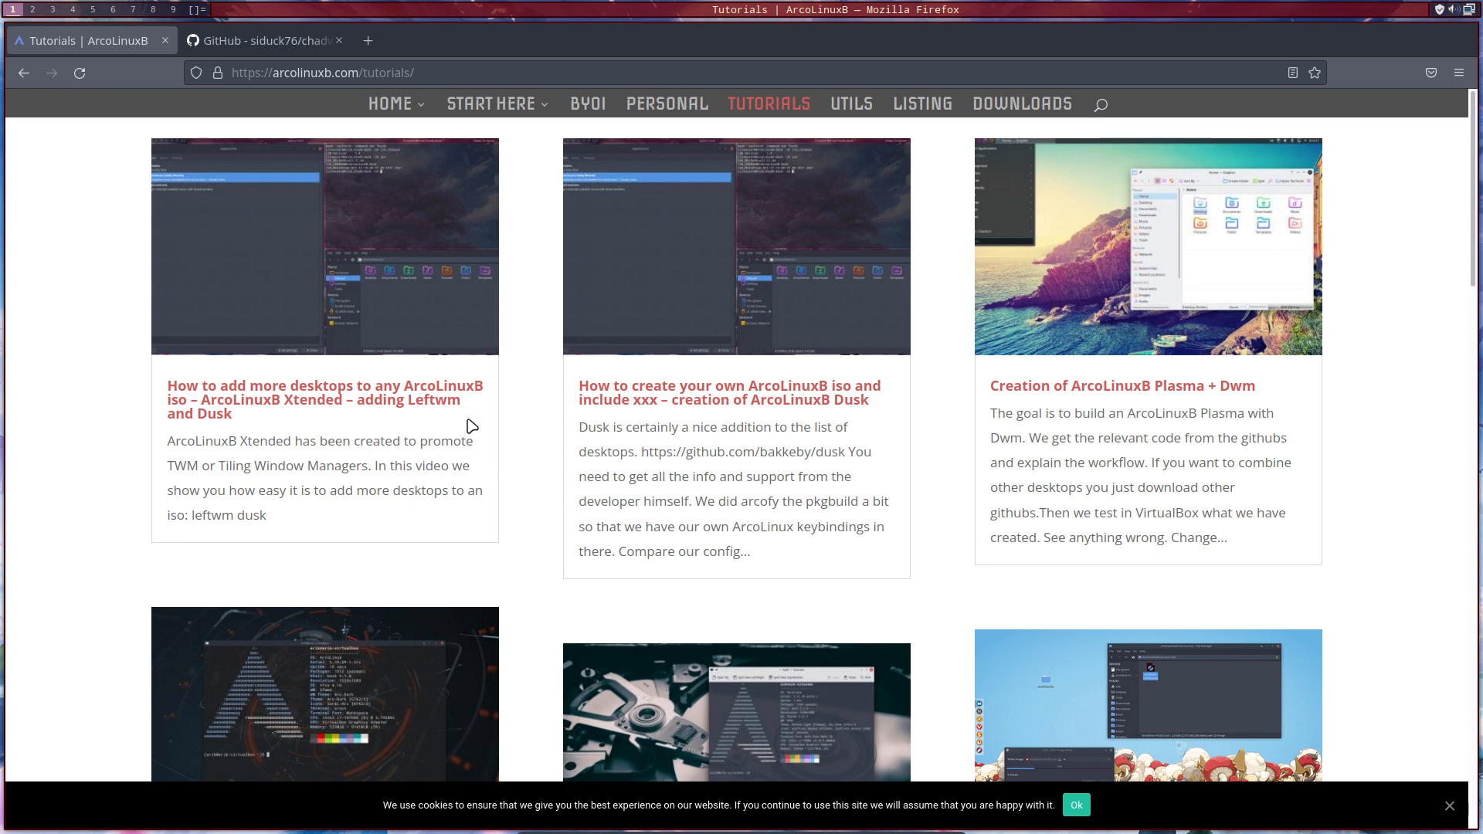
# Step: Glance at the chadwm repository, then open the ArcoLinuxB Dusk creation tutorial and read down to its source code link
pyautogui.click(280, 39)
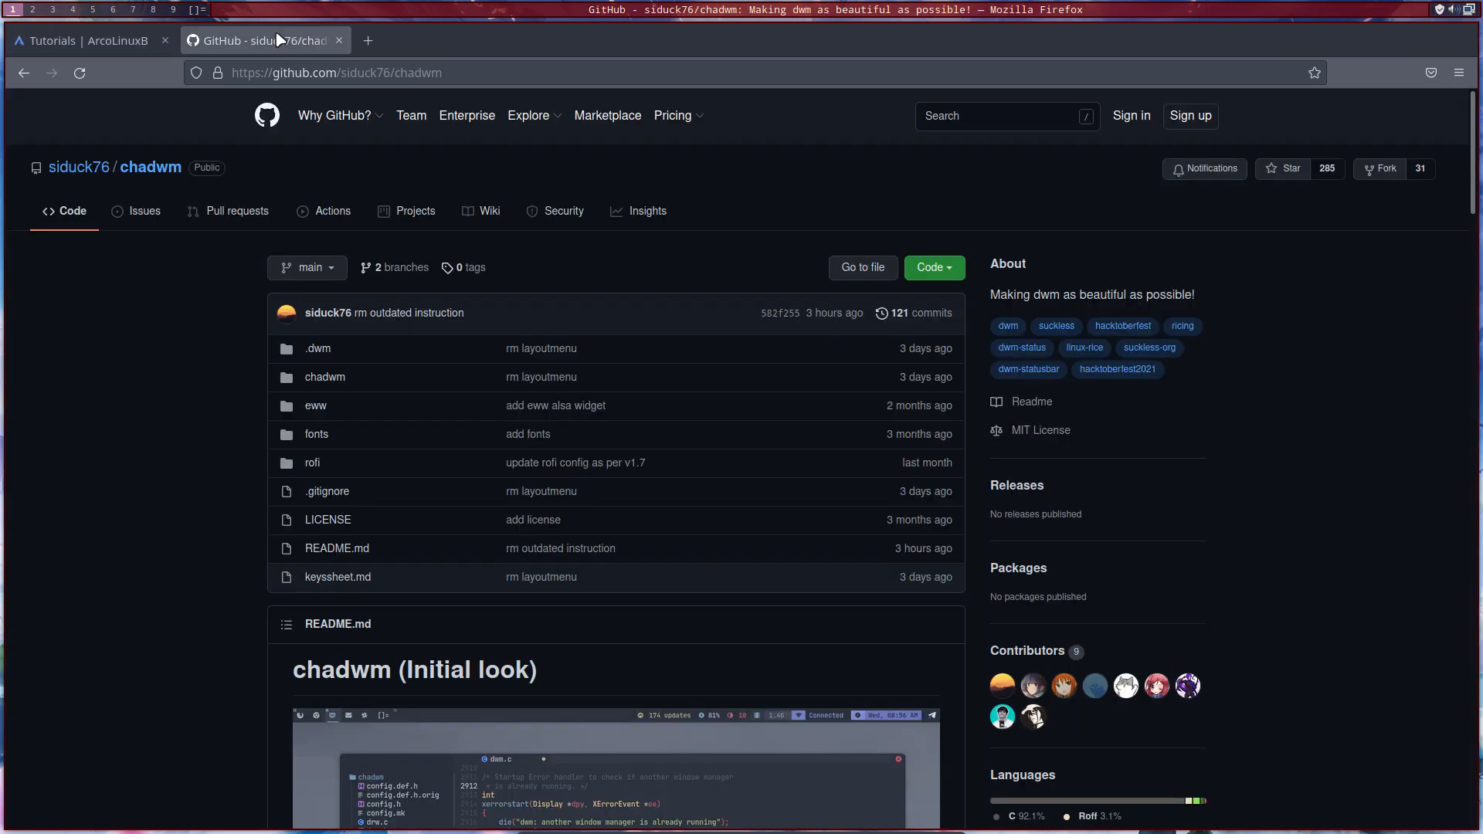
pyautogui.click(116, 47)
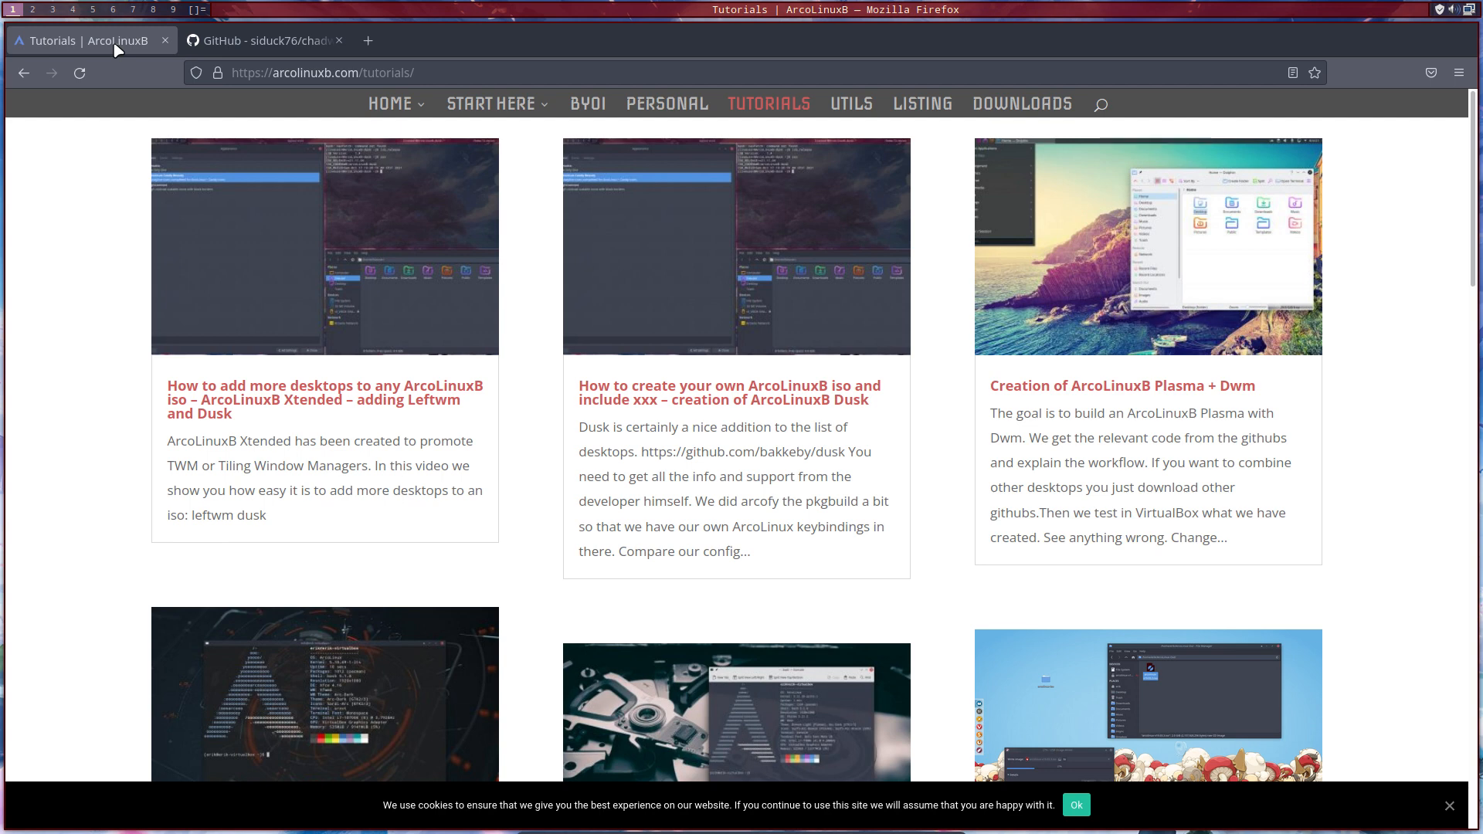
pyautogui.click(739, 405)
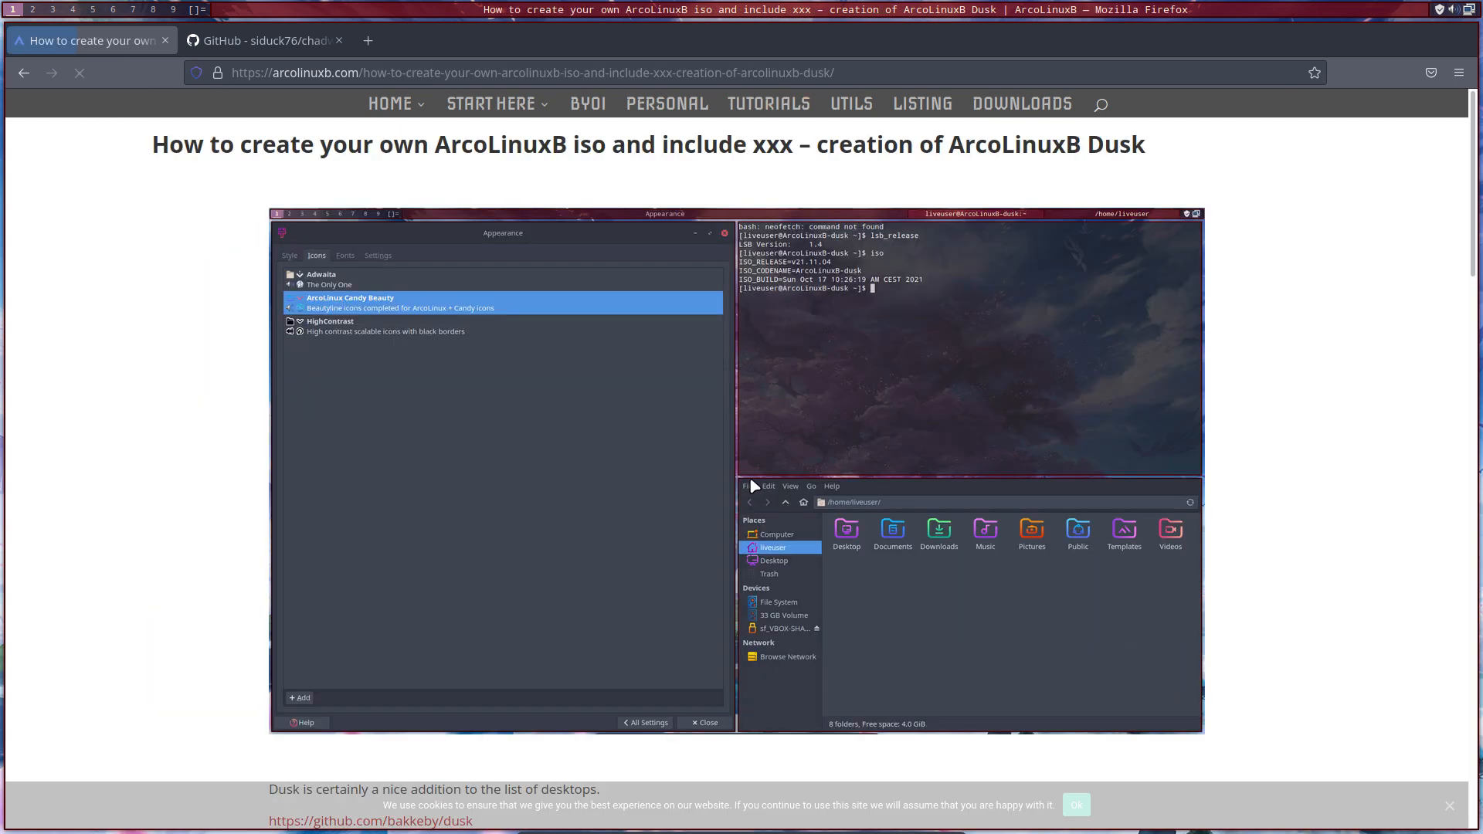
pyautogui.scroll(-10, 754, 485)
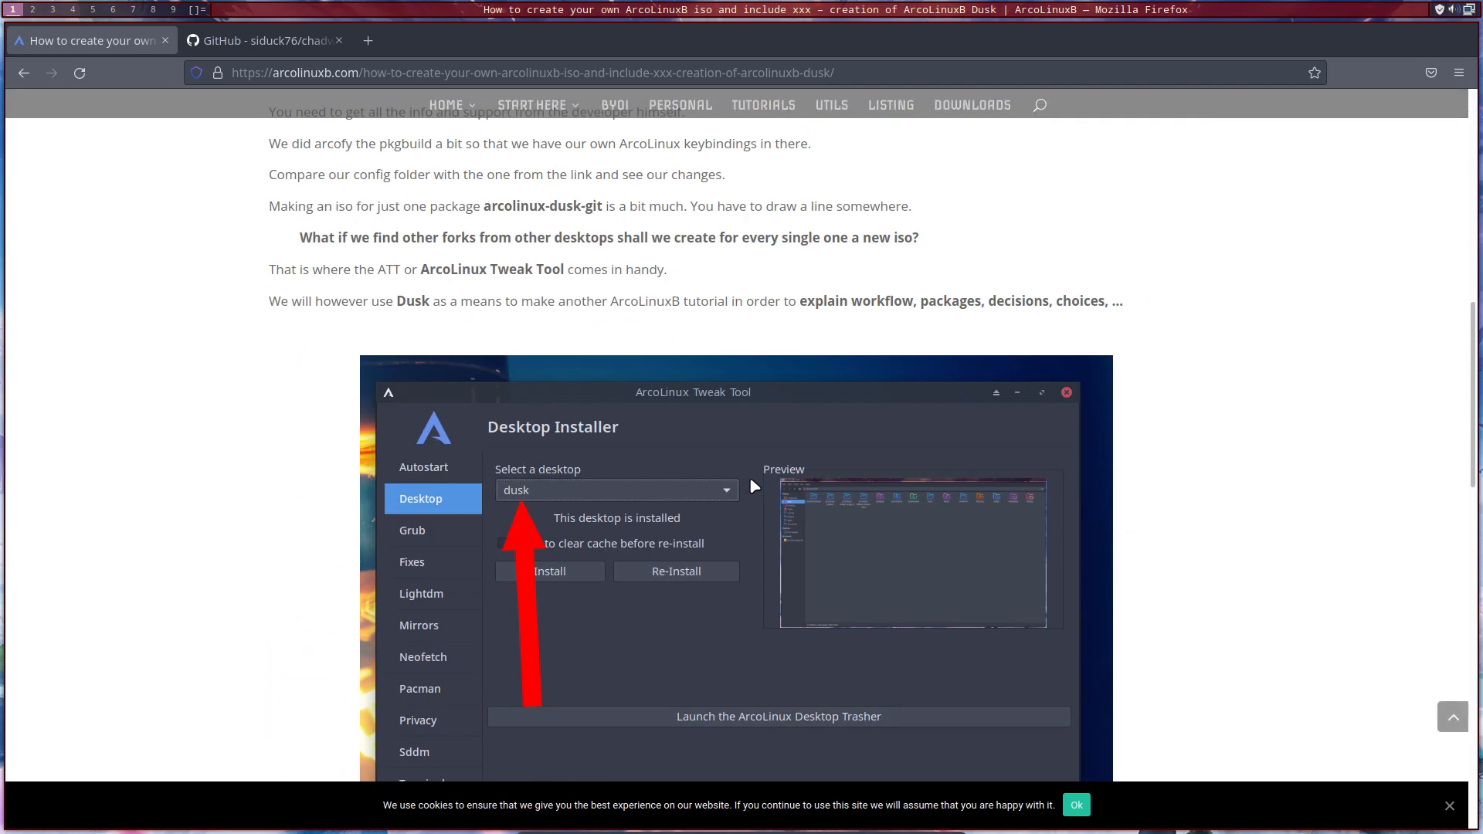
pyautogui.scroll(-8, 751, 485)
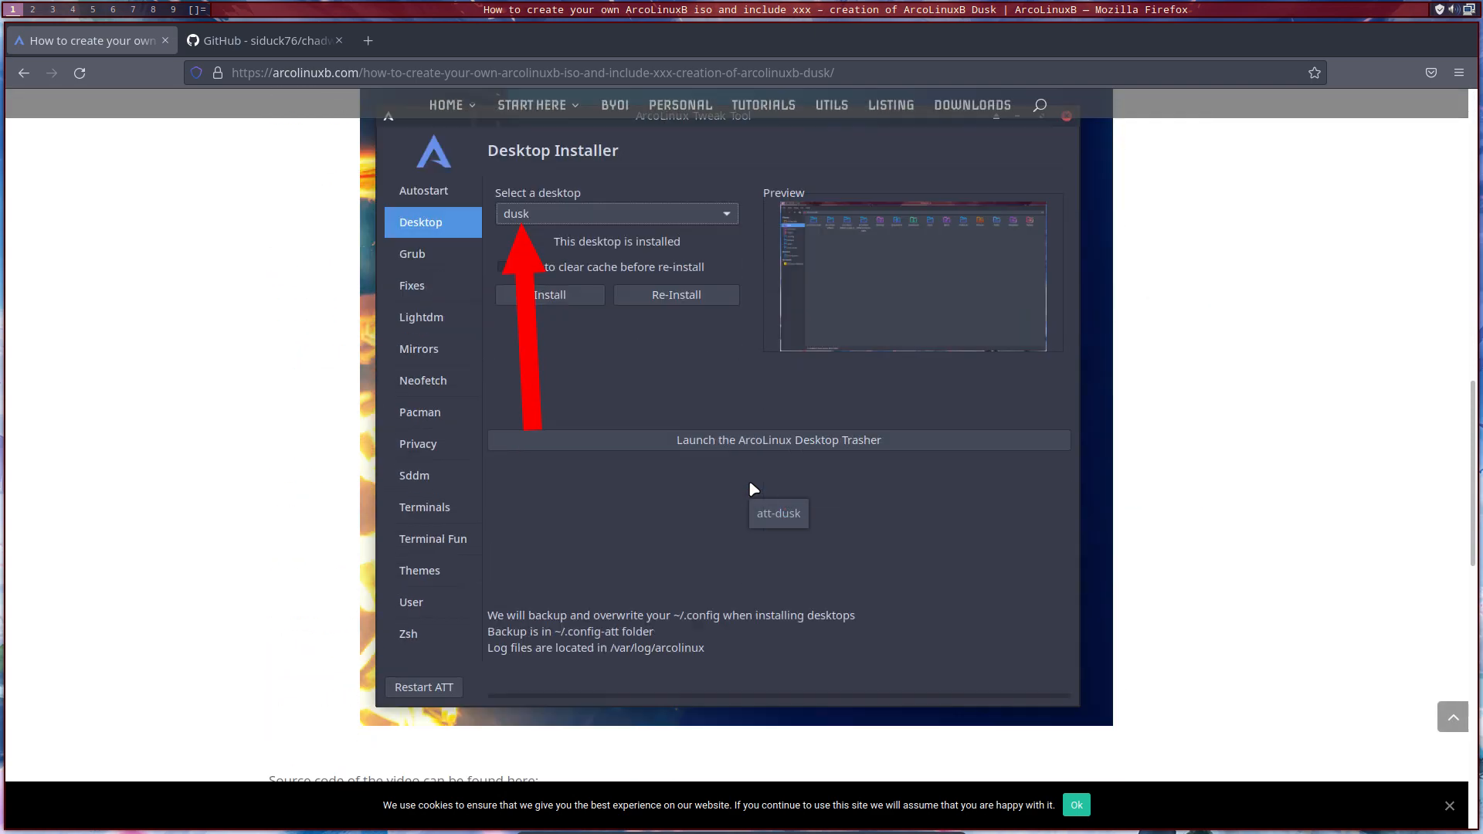
pyautogui.scroll(-2, 753, 489)
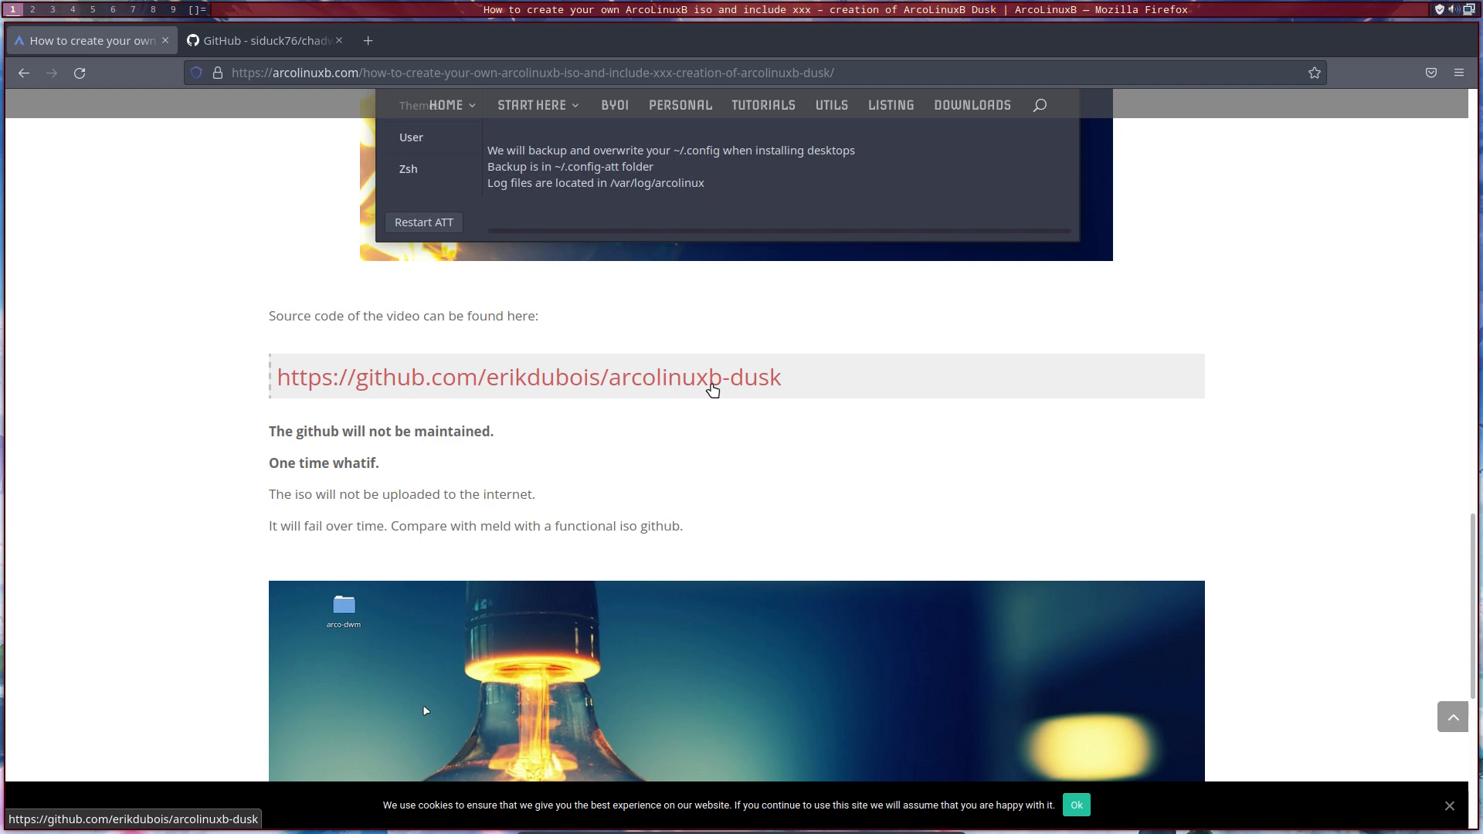
# Step: View the system information in a new terminal beside the browser and close the terminal
pyautogui.press('super+Return')
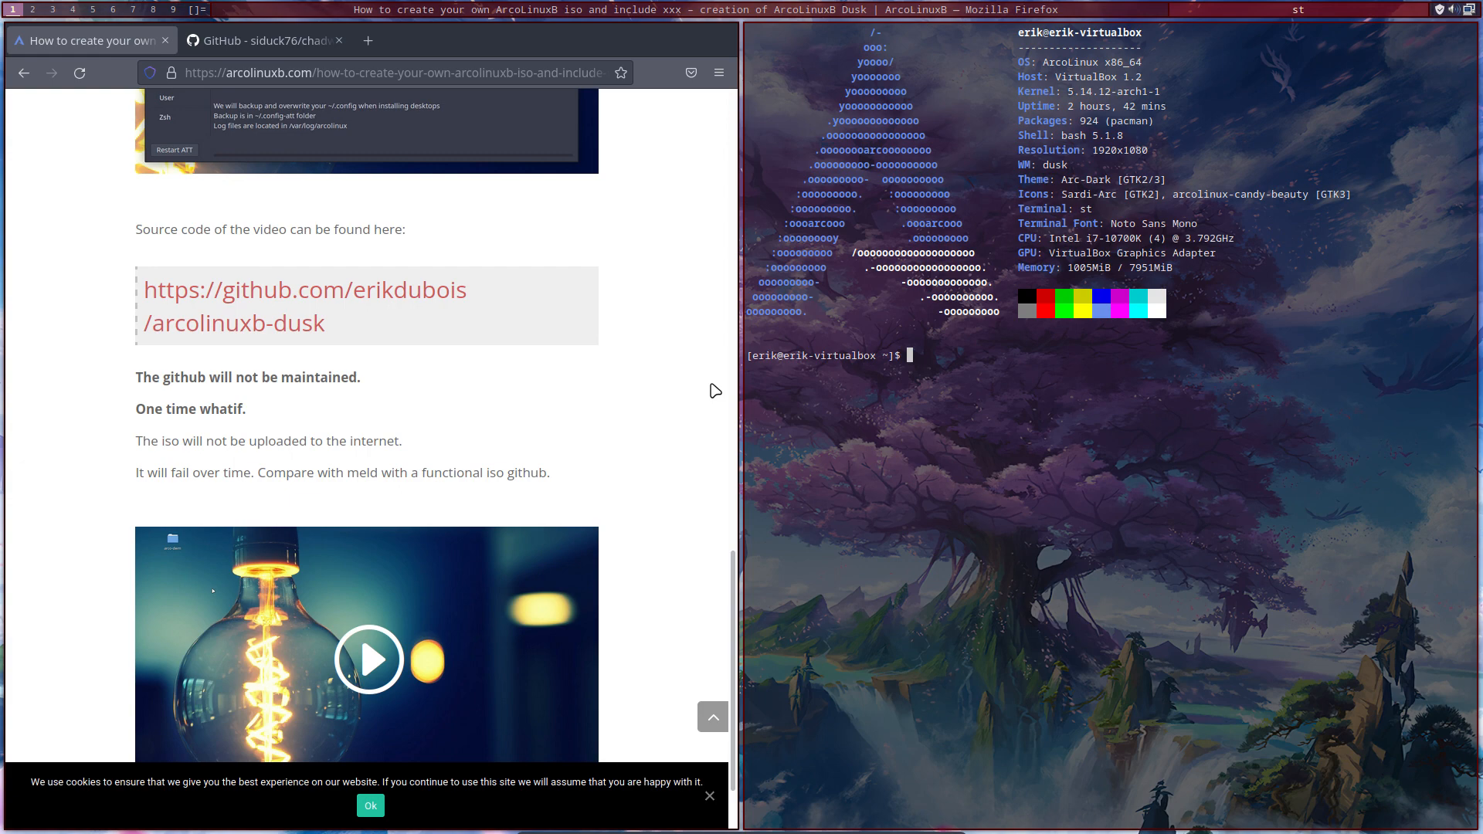
pyautogui.press('super+q')
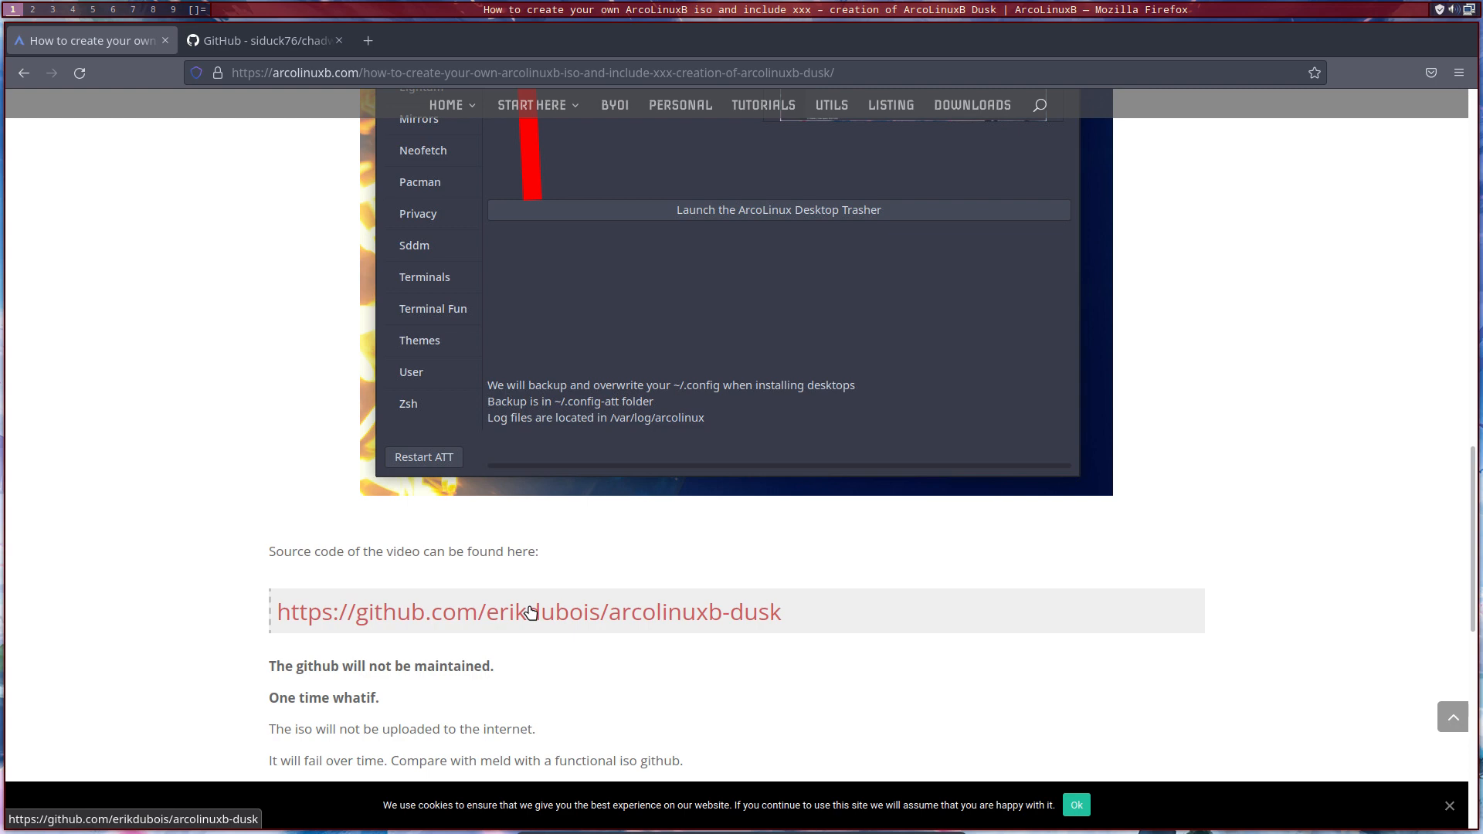
# Step: Review the tutorial's Tweak Tool and source code sections and highlight the package name arcolinux-dusk-git
pyautogui.scroll(3, 525, 612)
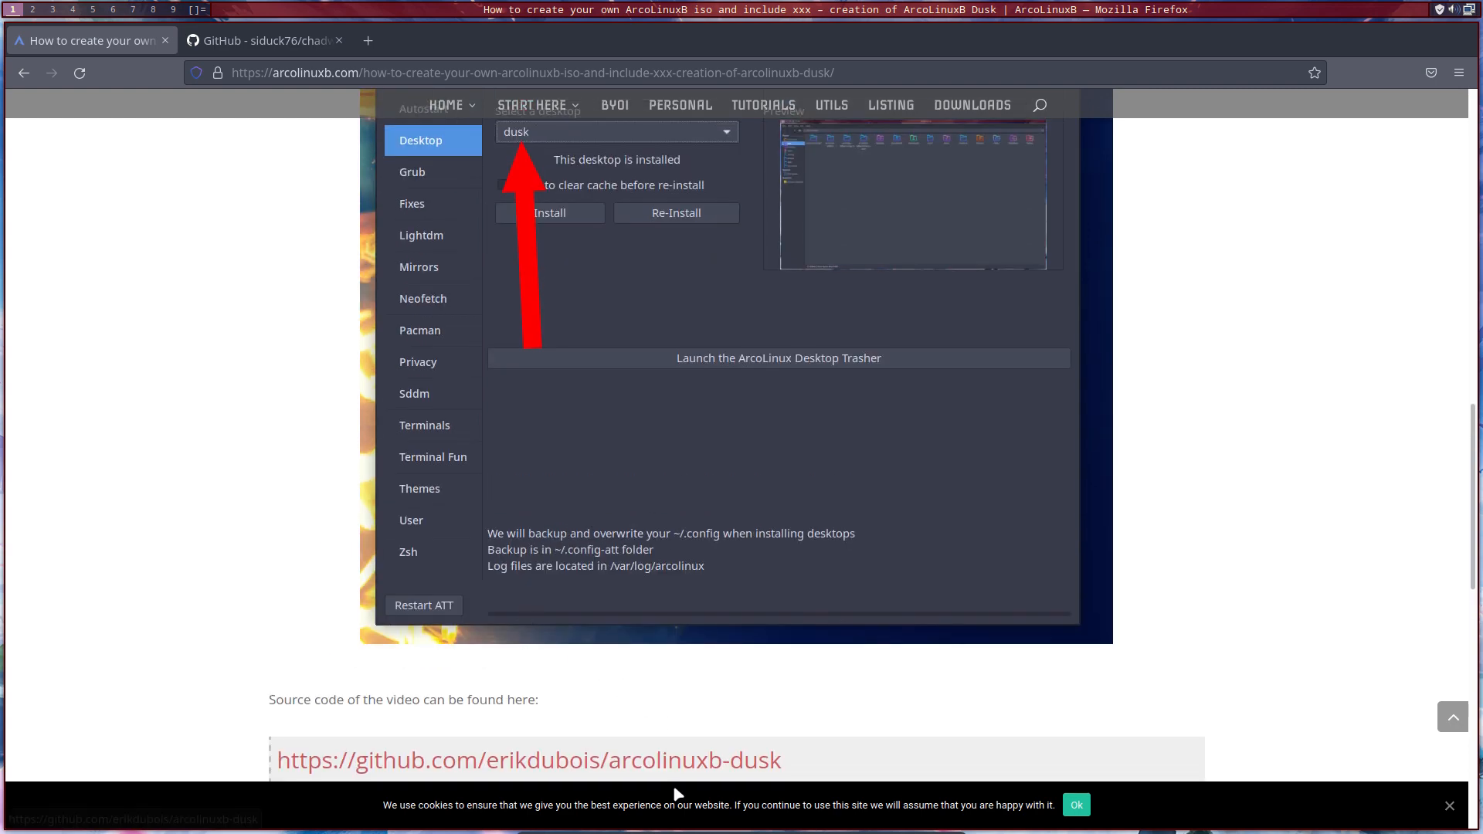
pyautogui.scroll(-6, 652, 510)
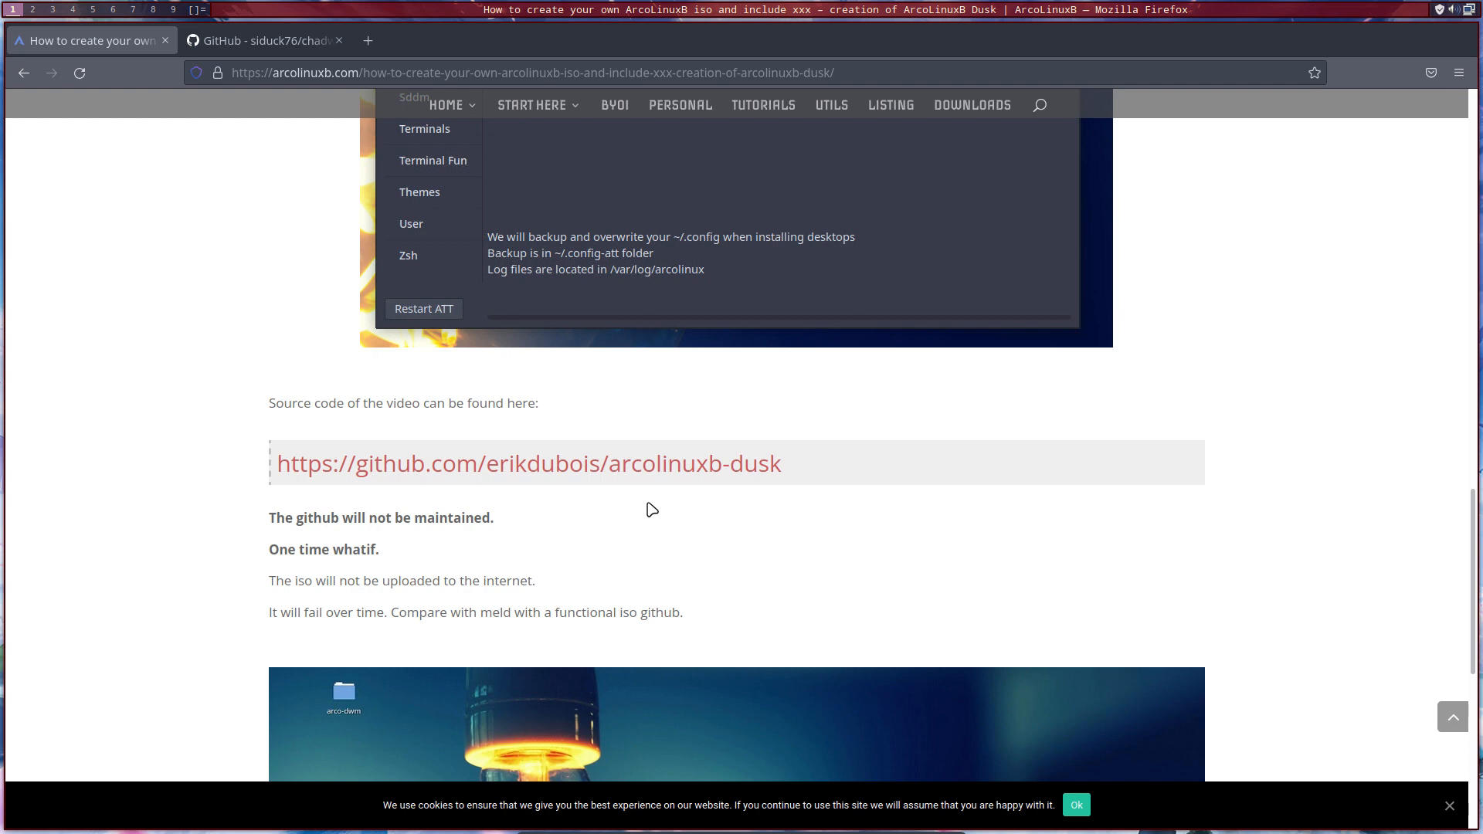
pyautogui.scroll(8, 652, 510)
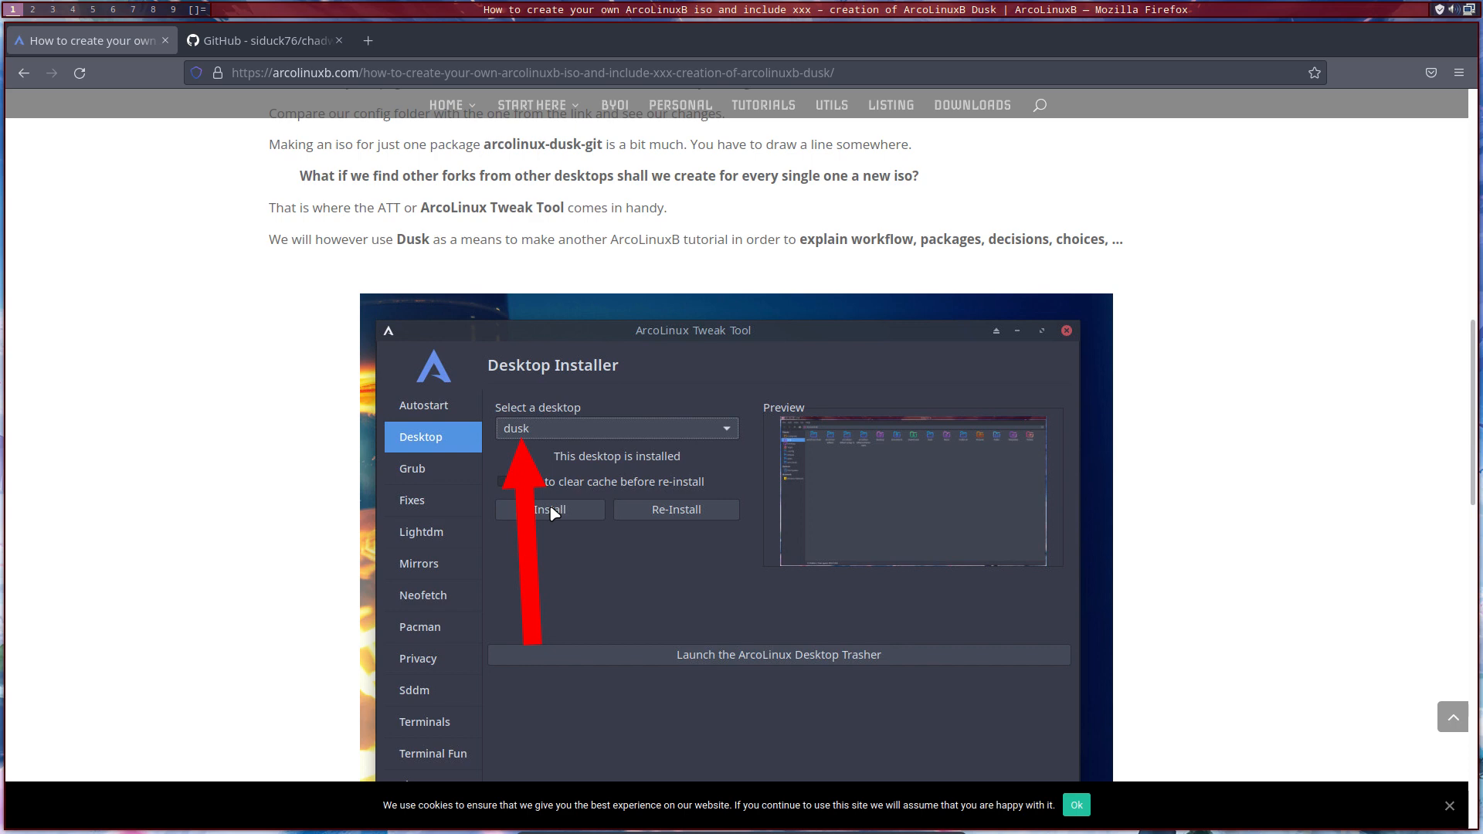
pyautogui.scroll(2, 553, 512)
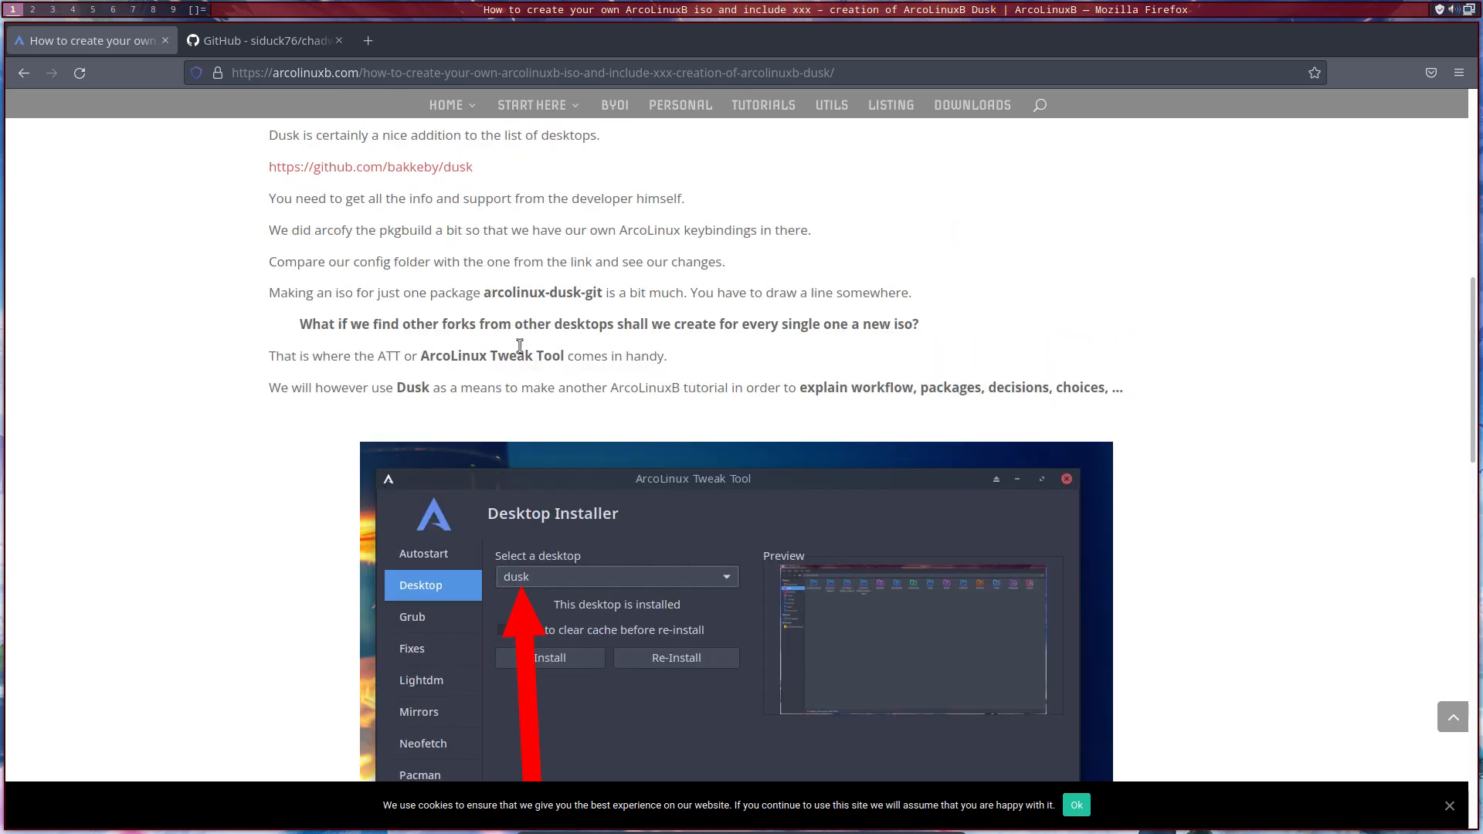
pyautogui.moveTo(485, 292); pyautogui.dragTo(604, 292)
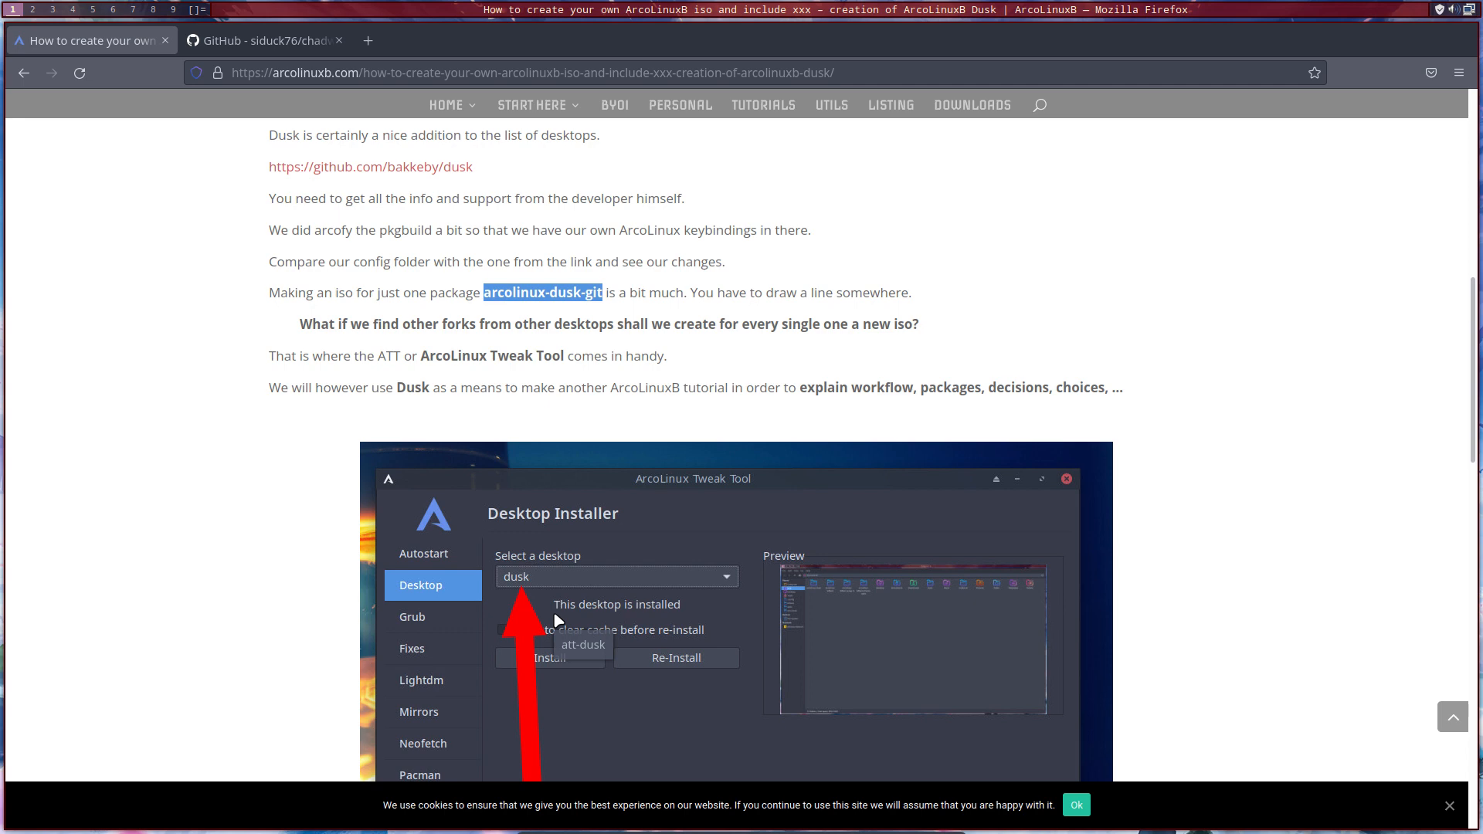
# Step: View the chadwm repository's initial look screenshot, initial_look.png, at larger size and close it
pyautogui.click(289, 43)
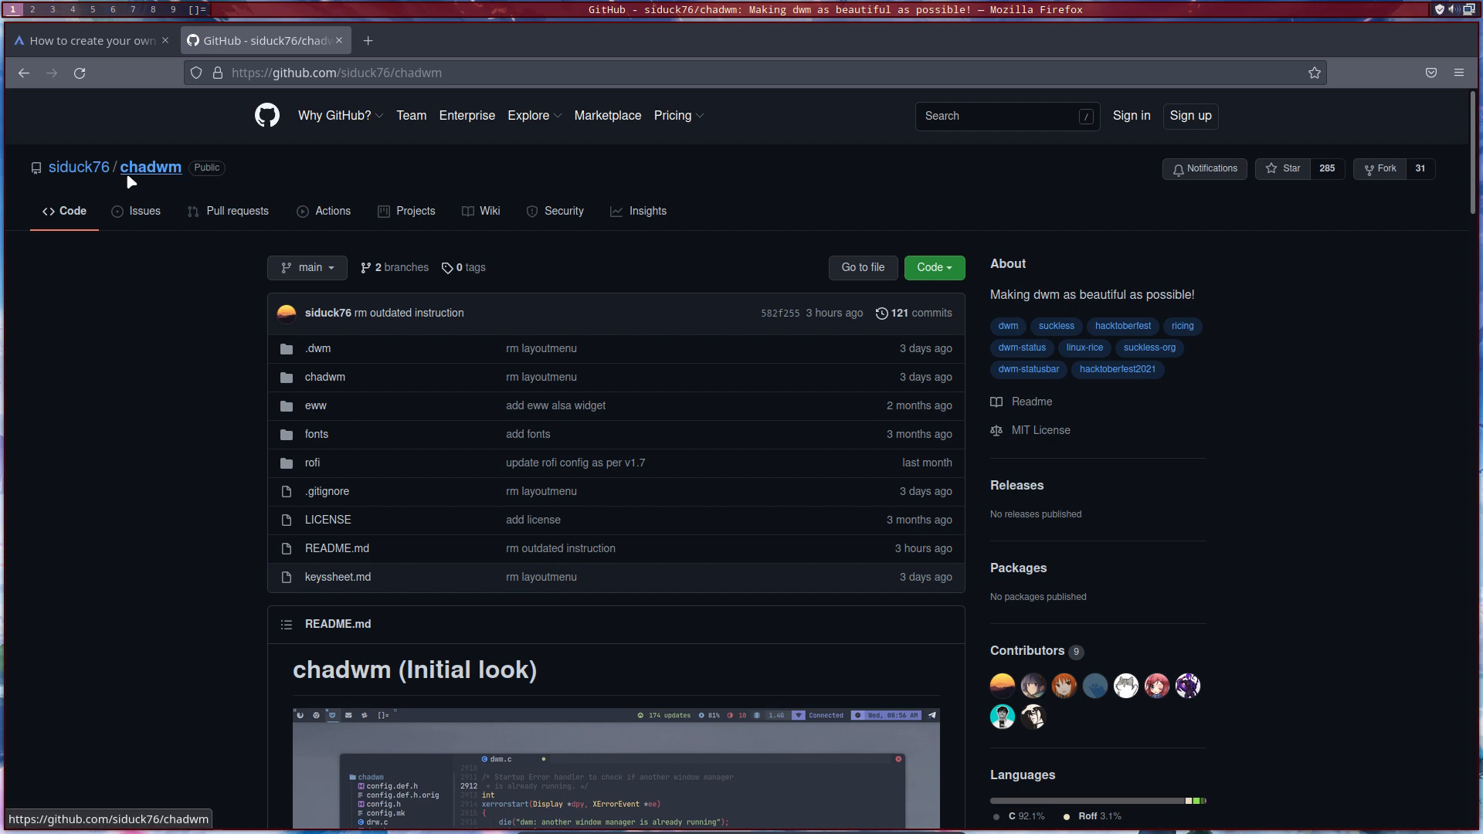
pyautogui.scroll(-5, 135, 547)
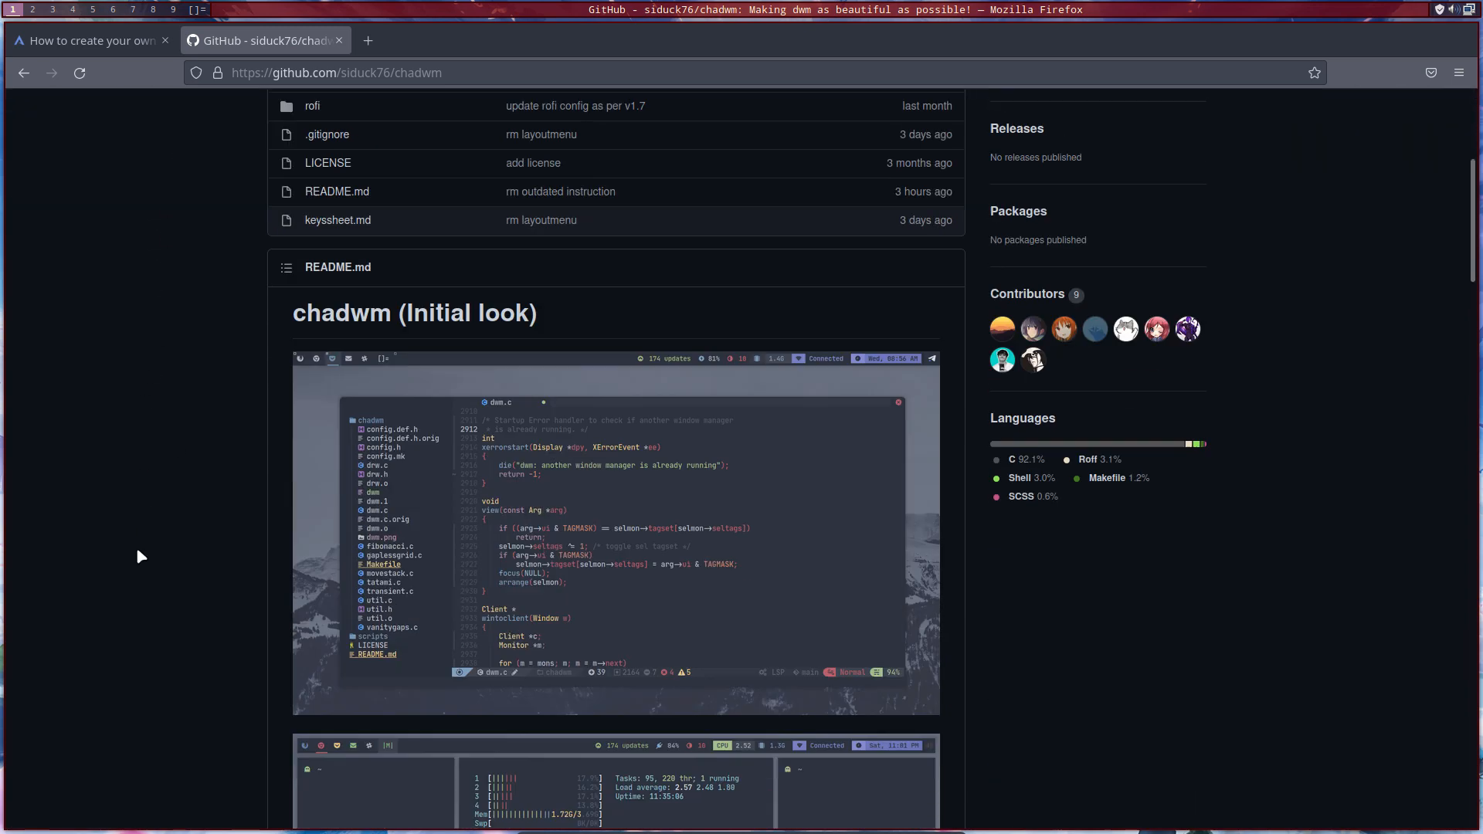
pyautogui.scroll(-2, 569, 332)
pyautogui.click(570, 332)
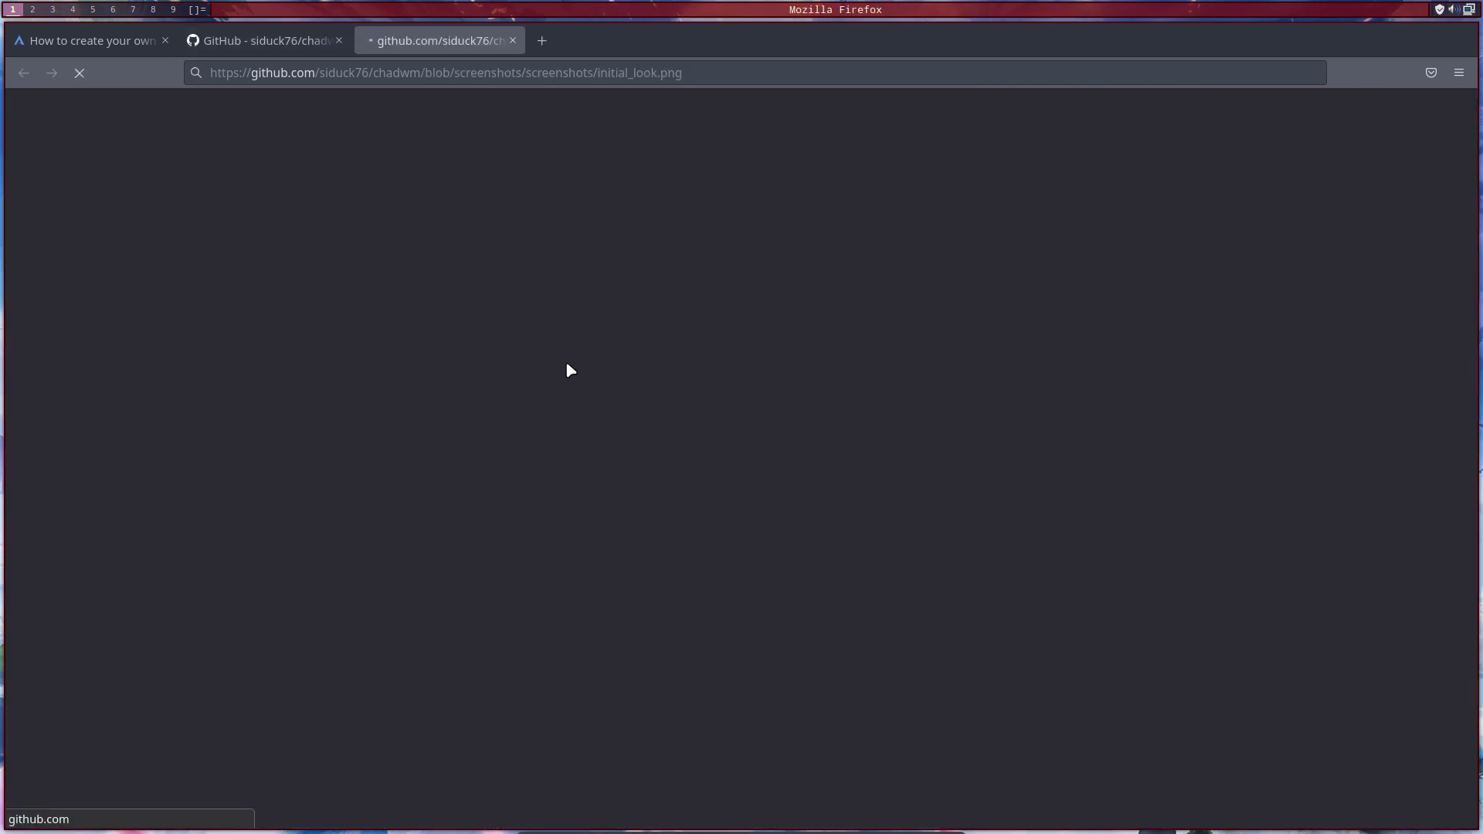
pyautogui.scroll(-4, 570, 582)
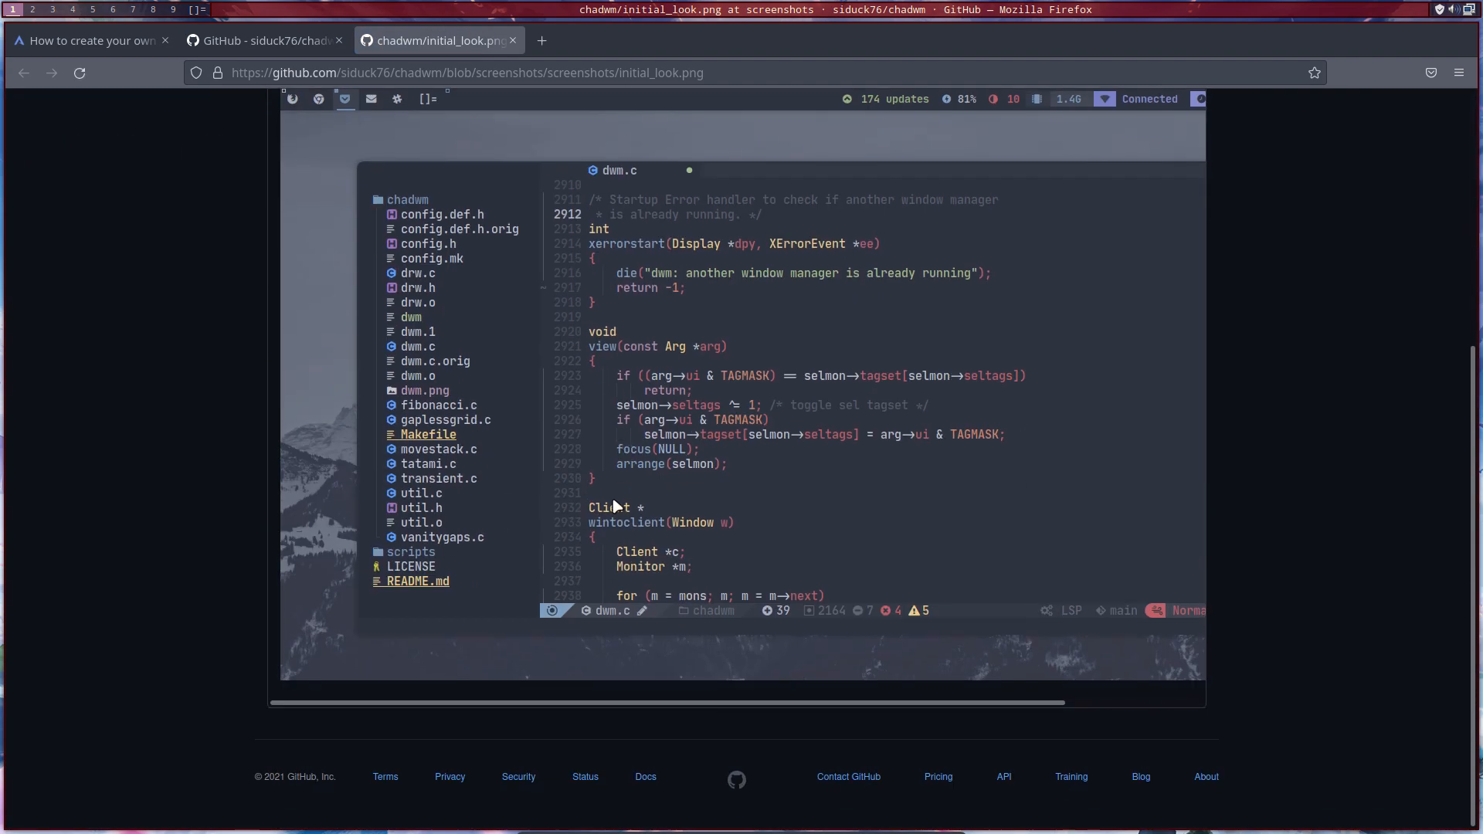
pyautogui.scroll(4, 614, 503)
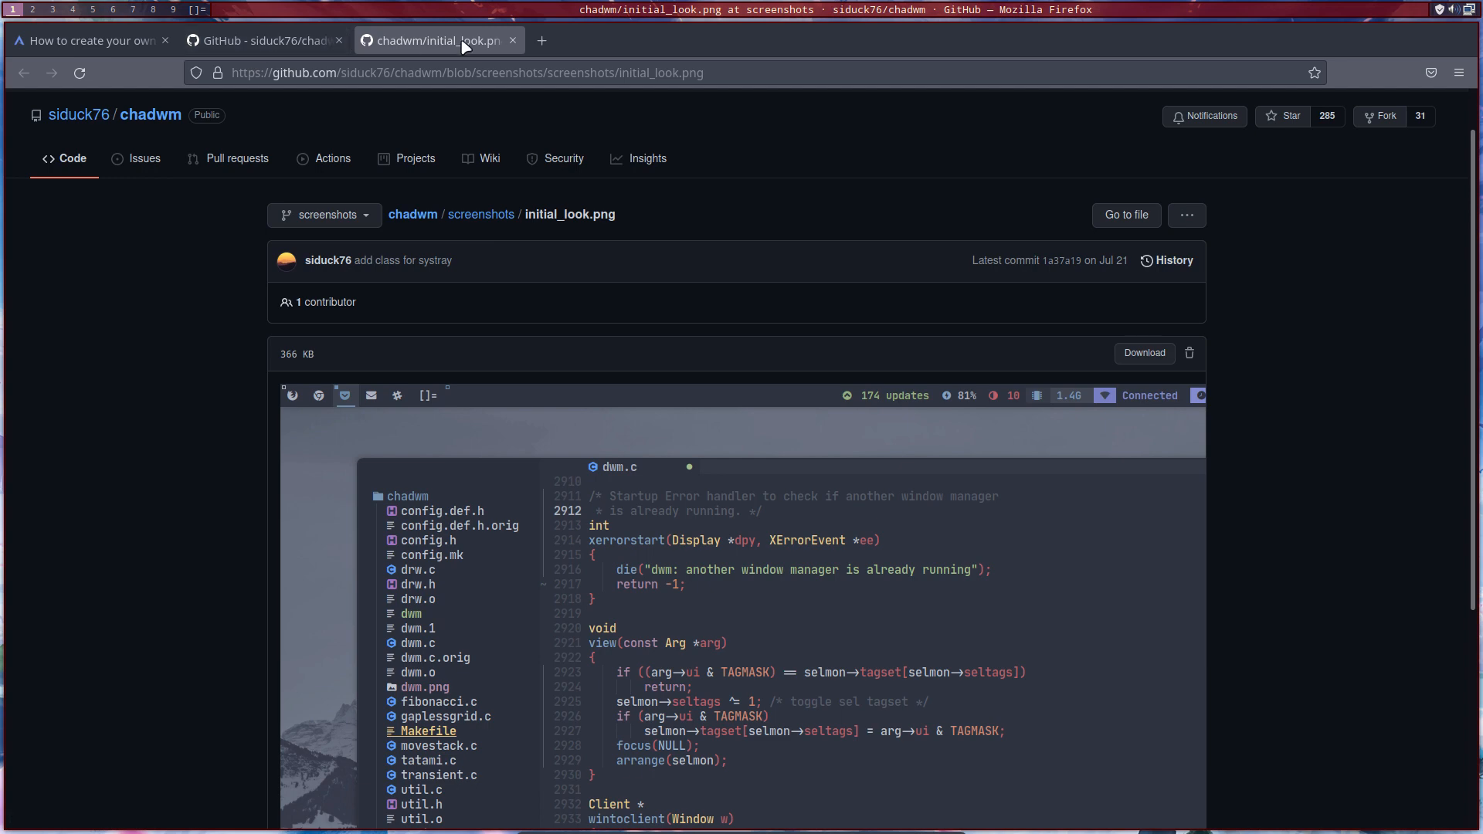
pyautogui.click(513, 41)
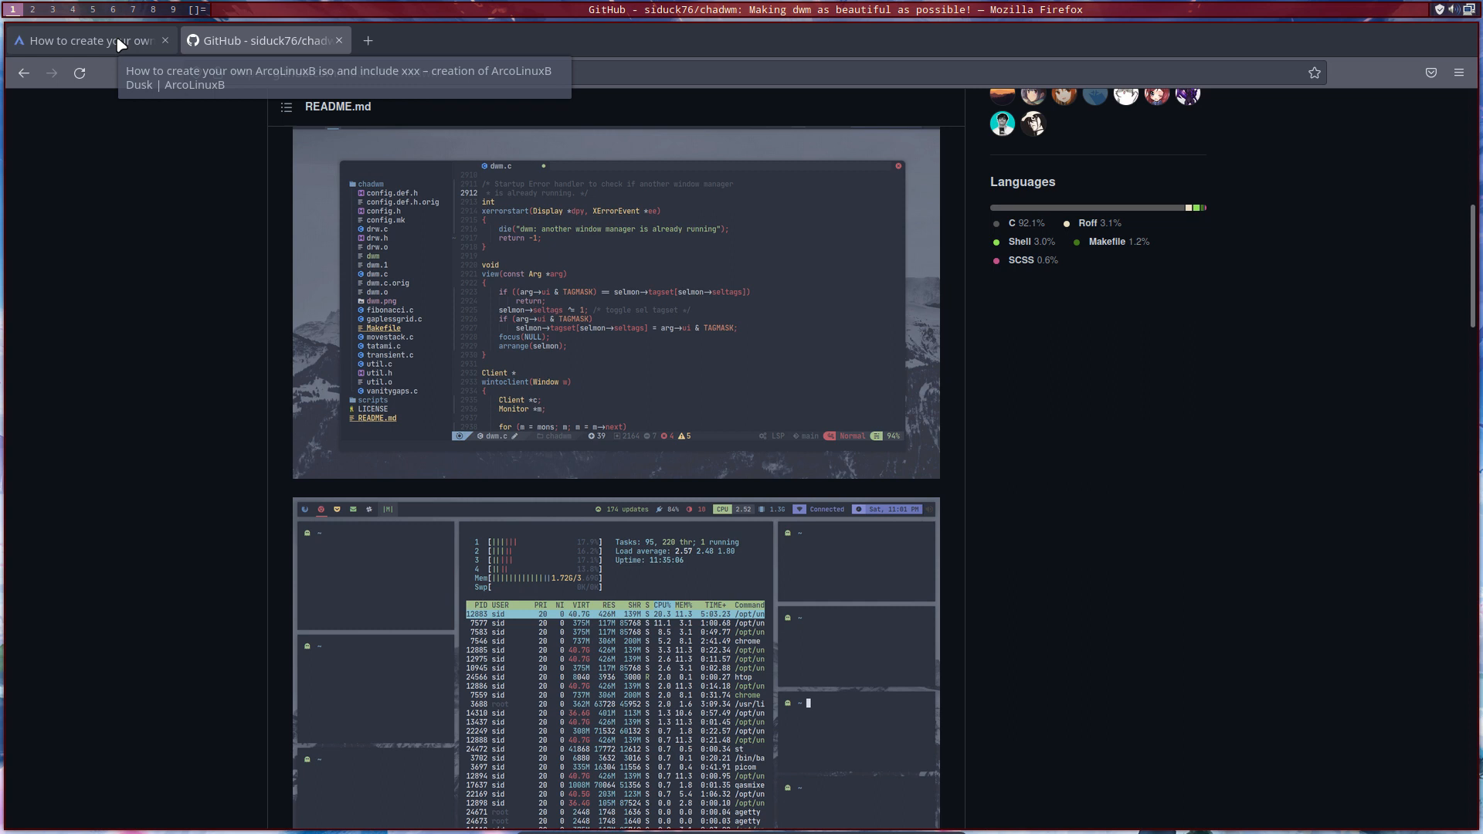
# Step: Look through the chadwm repository's file list and the desktop screenshots in its README
pyautogui.scroll(7, 196, 349)
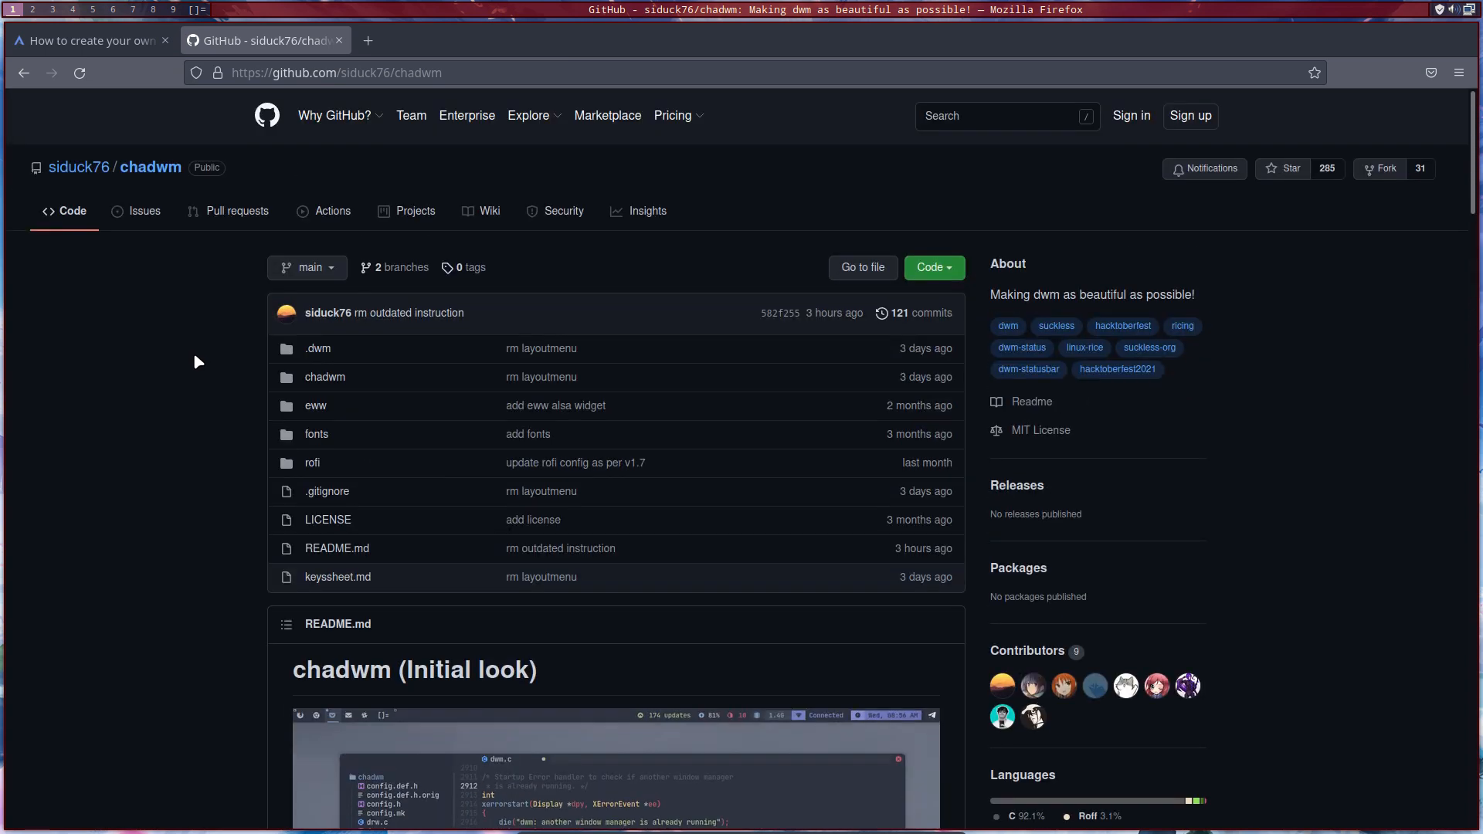
pyautogui.scroll(-5, 198, 362)
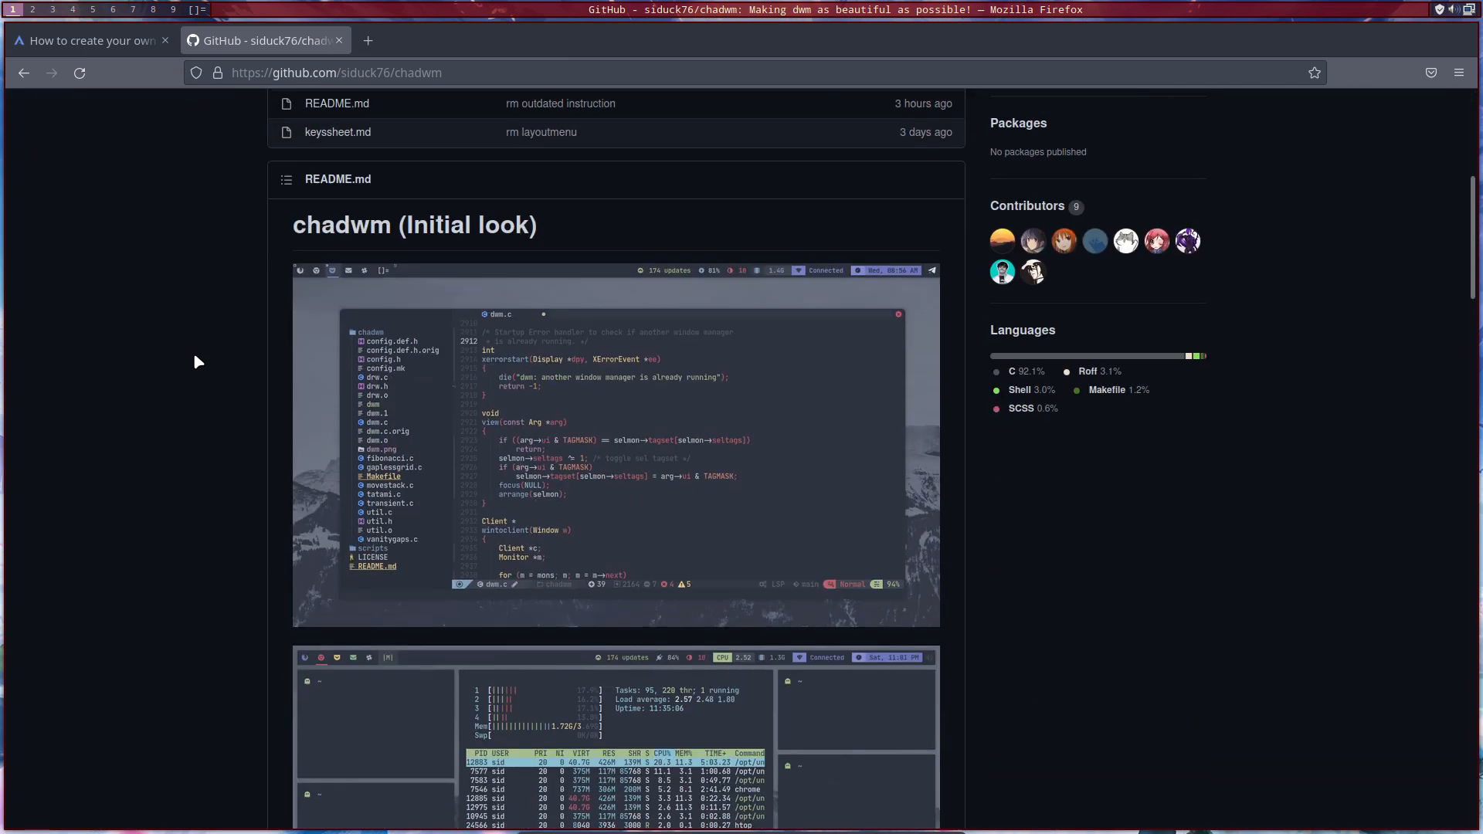
pyautogui.scroll(-5, 198, 361)
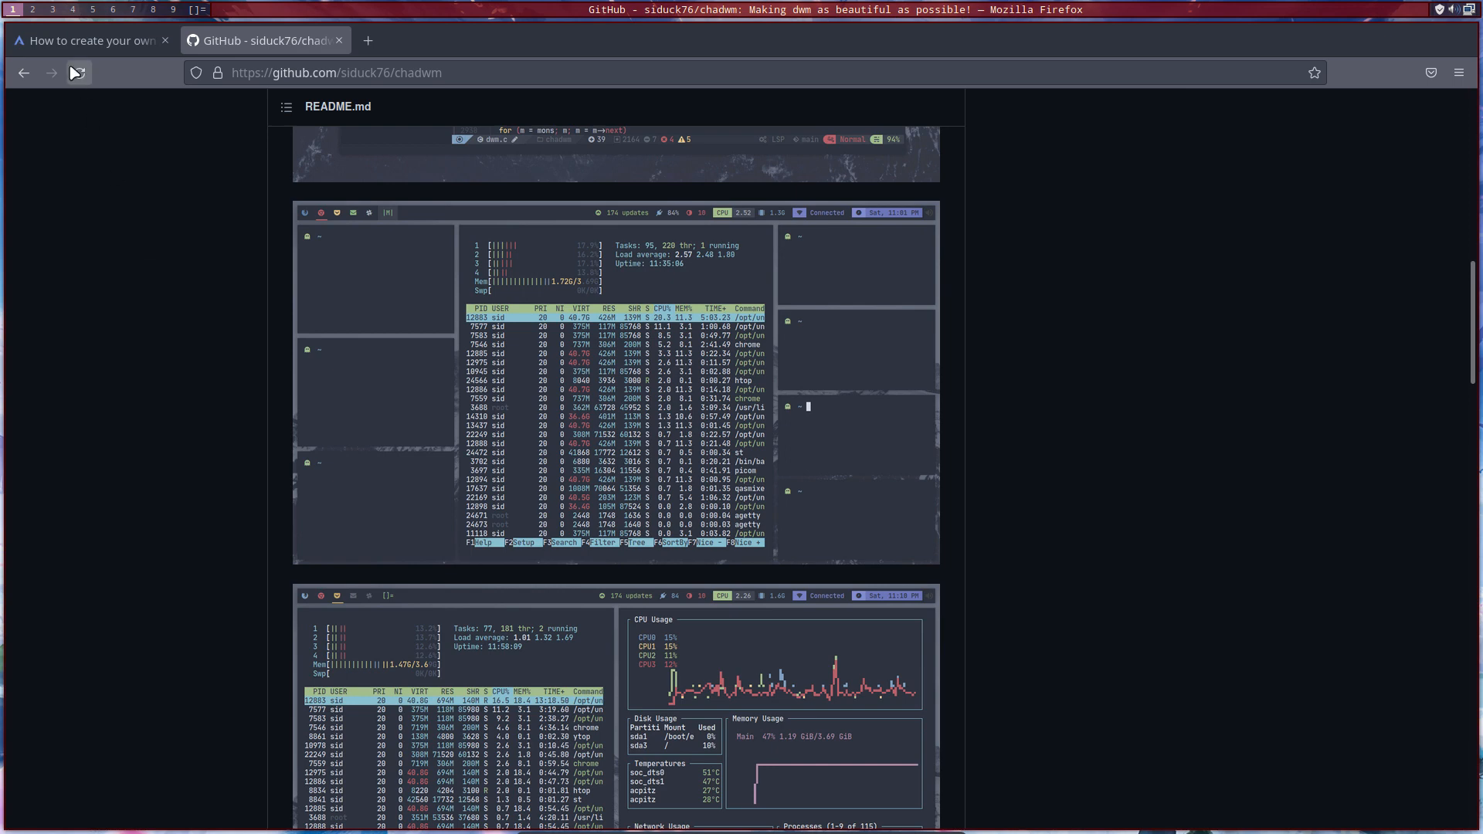
# Step: Return to the ArcoLinuxB Dusk tutorial and check which window manager is running in a temporary terminal
pyautogui.click(91, 47)
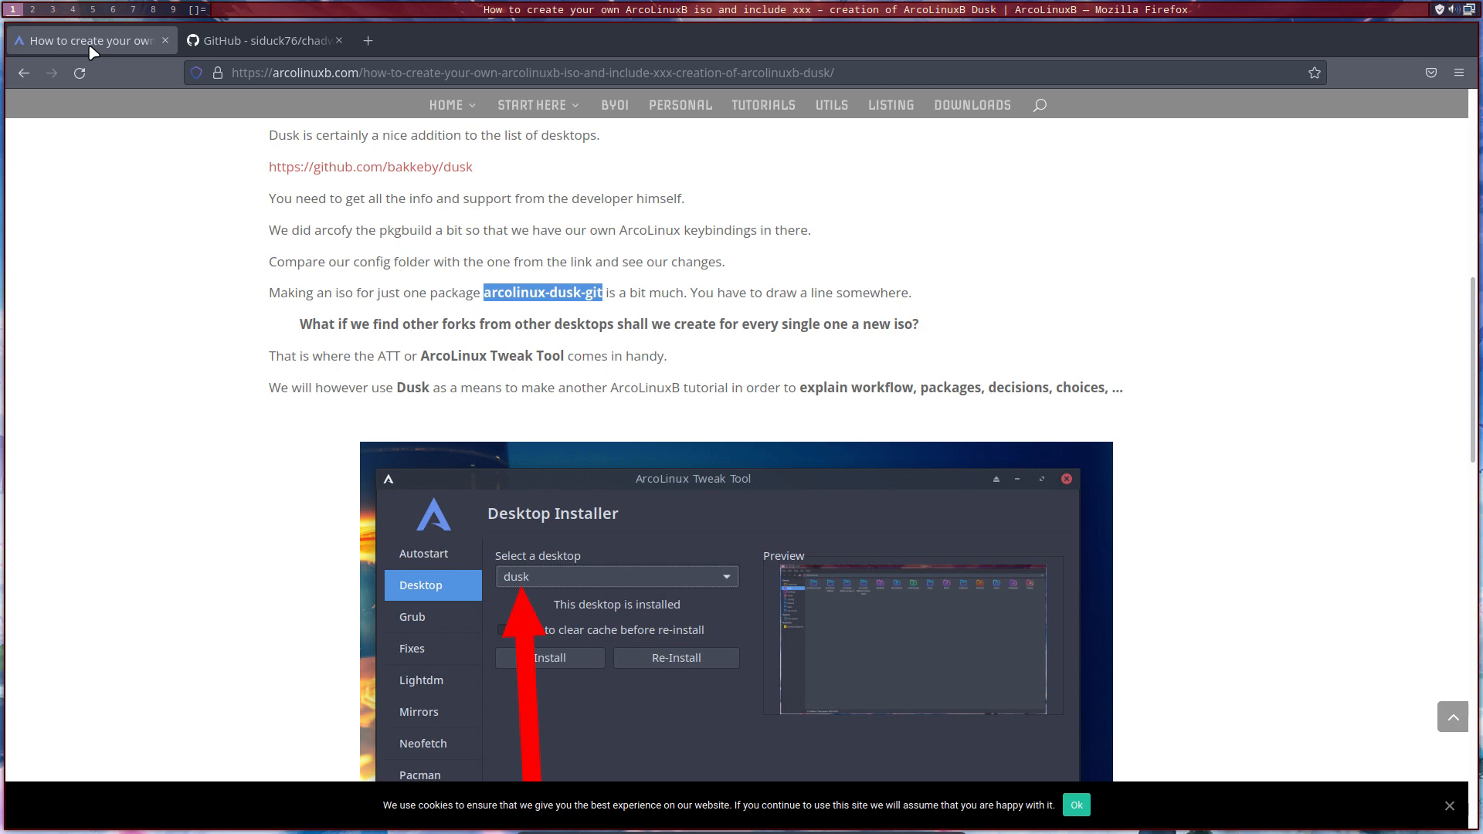
pyautogui.press('super+Return')
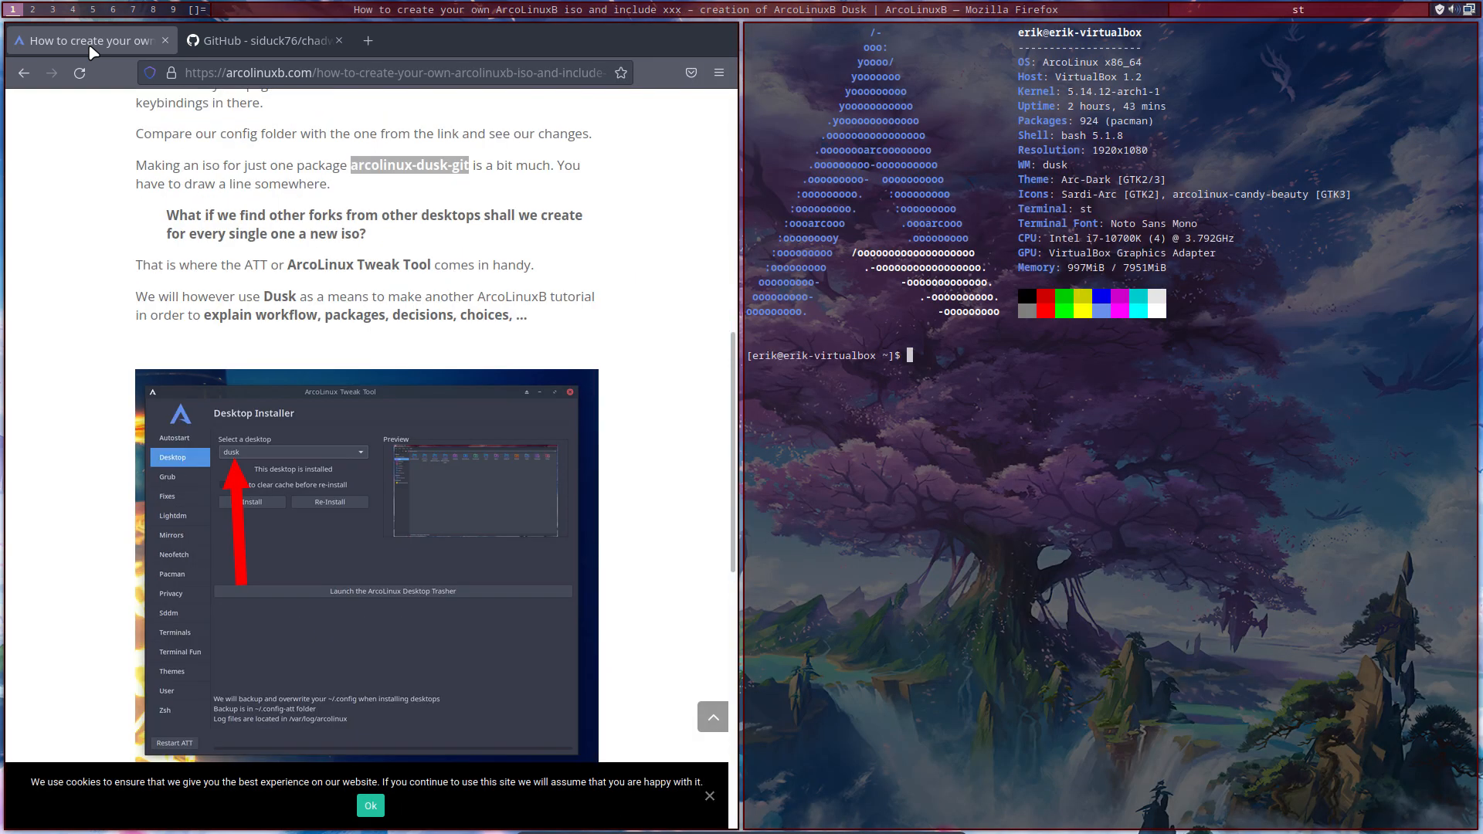
pyautogui.press('super+q')
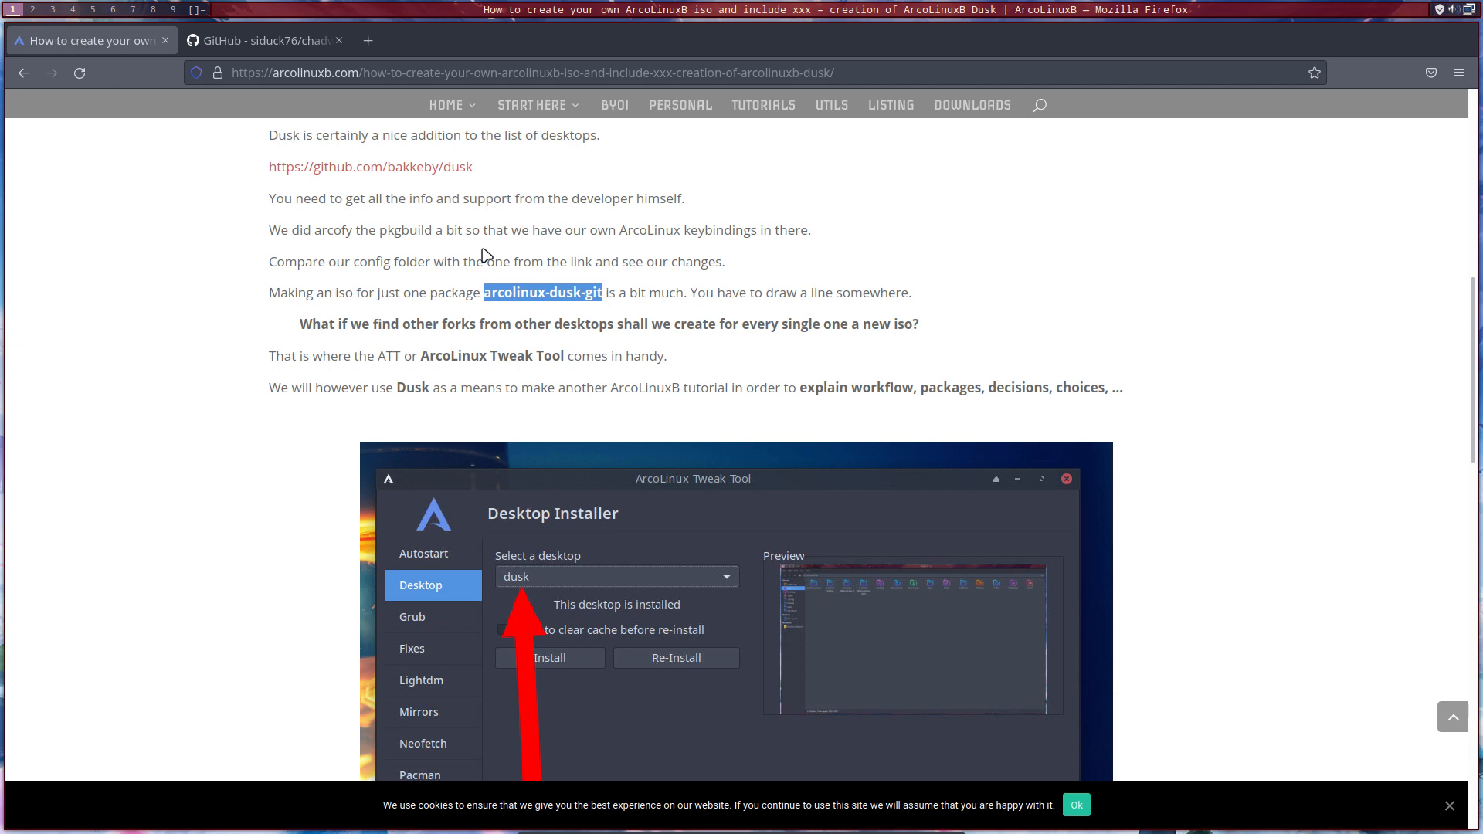
# Step: Open the arcolinuxb-dusk repository from the tutorial's source code link, check its clone options and view the installation-scripts folder
pyautogui.scroll(10, 365, 284)
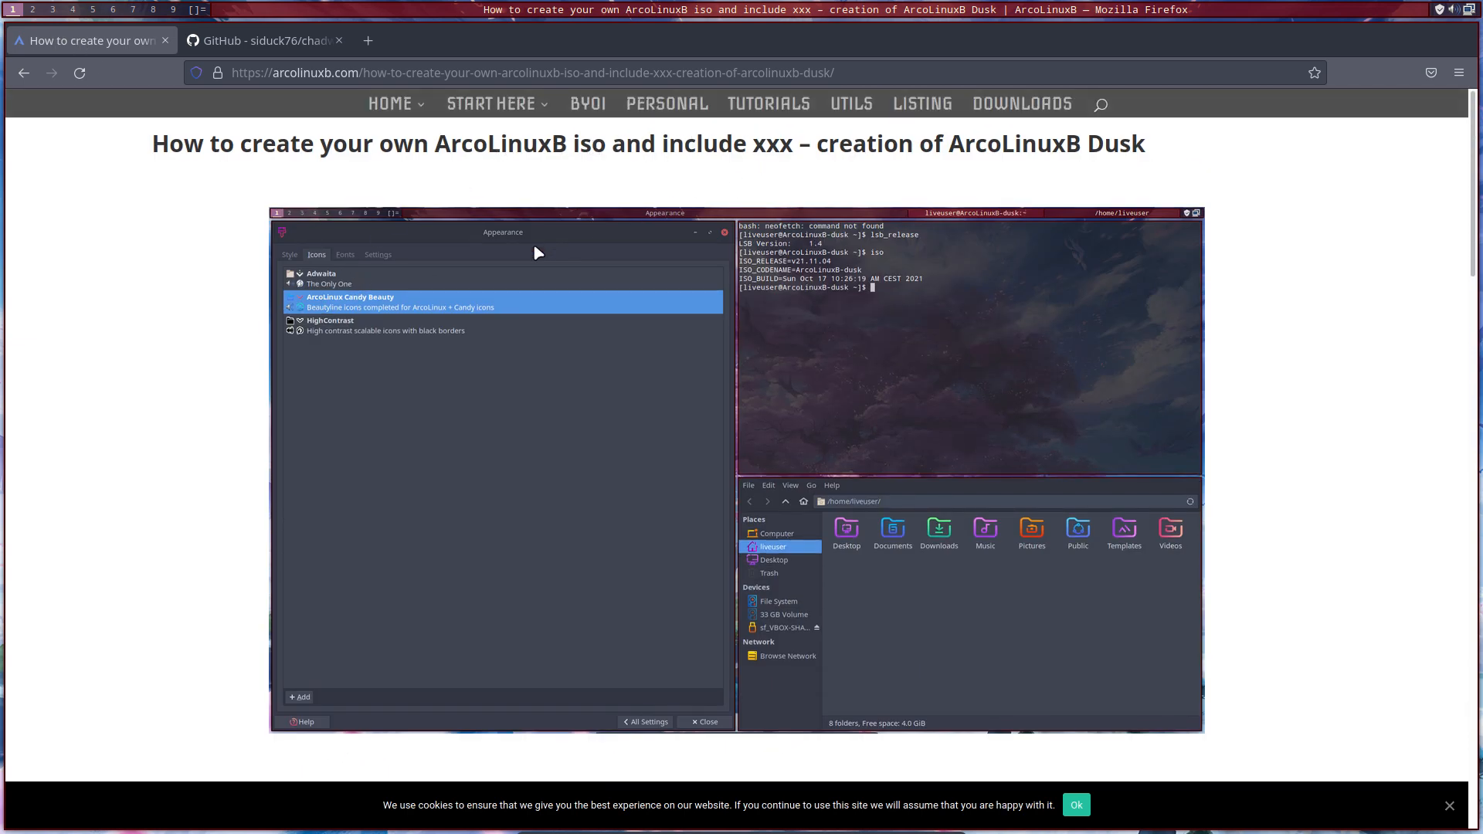
pyautogui.scroll(-15, 584, 422)
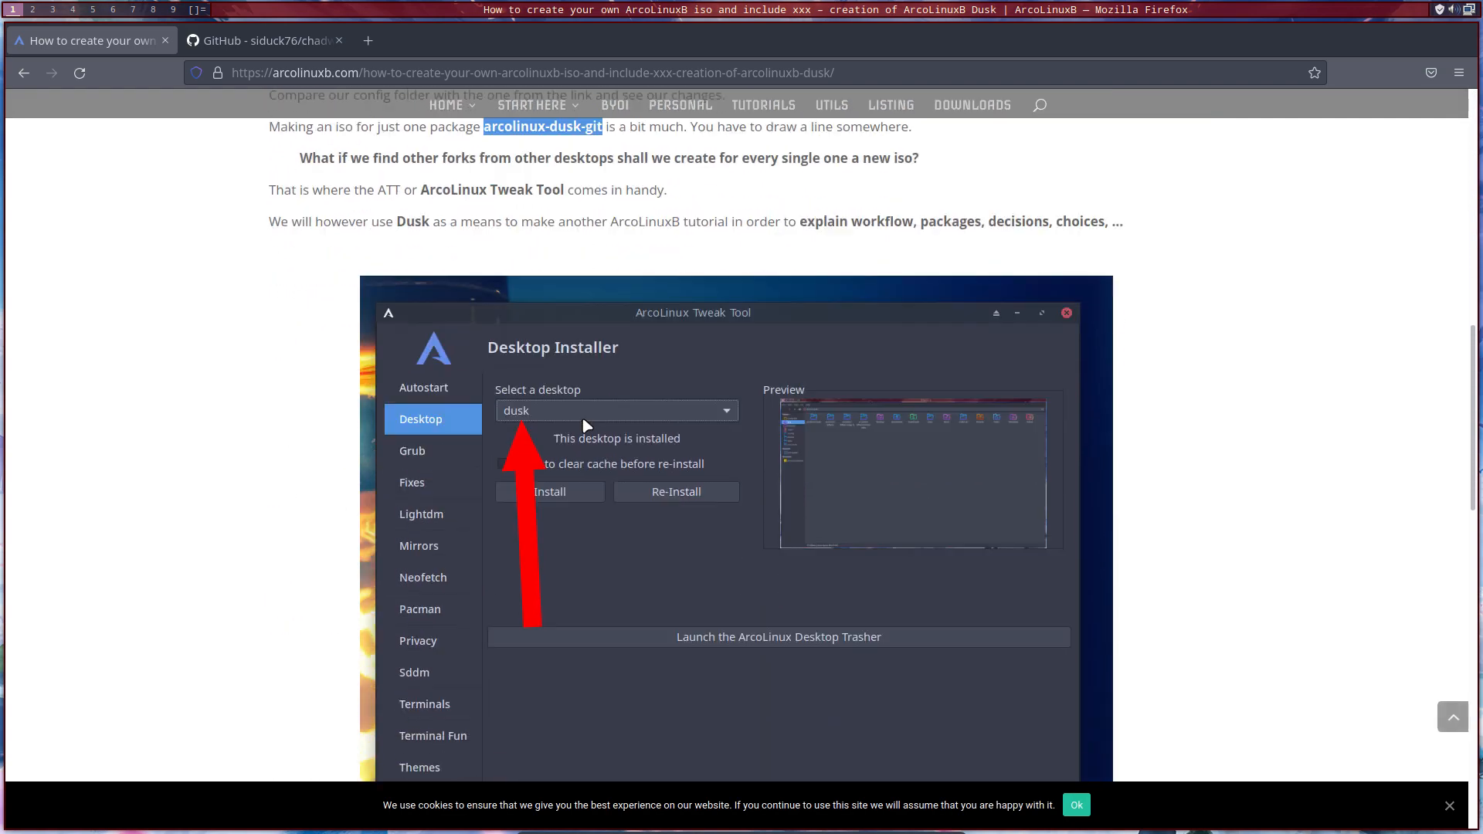
pyautogui.scroll(-2, 587, 426)
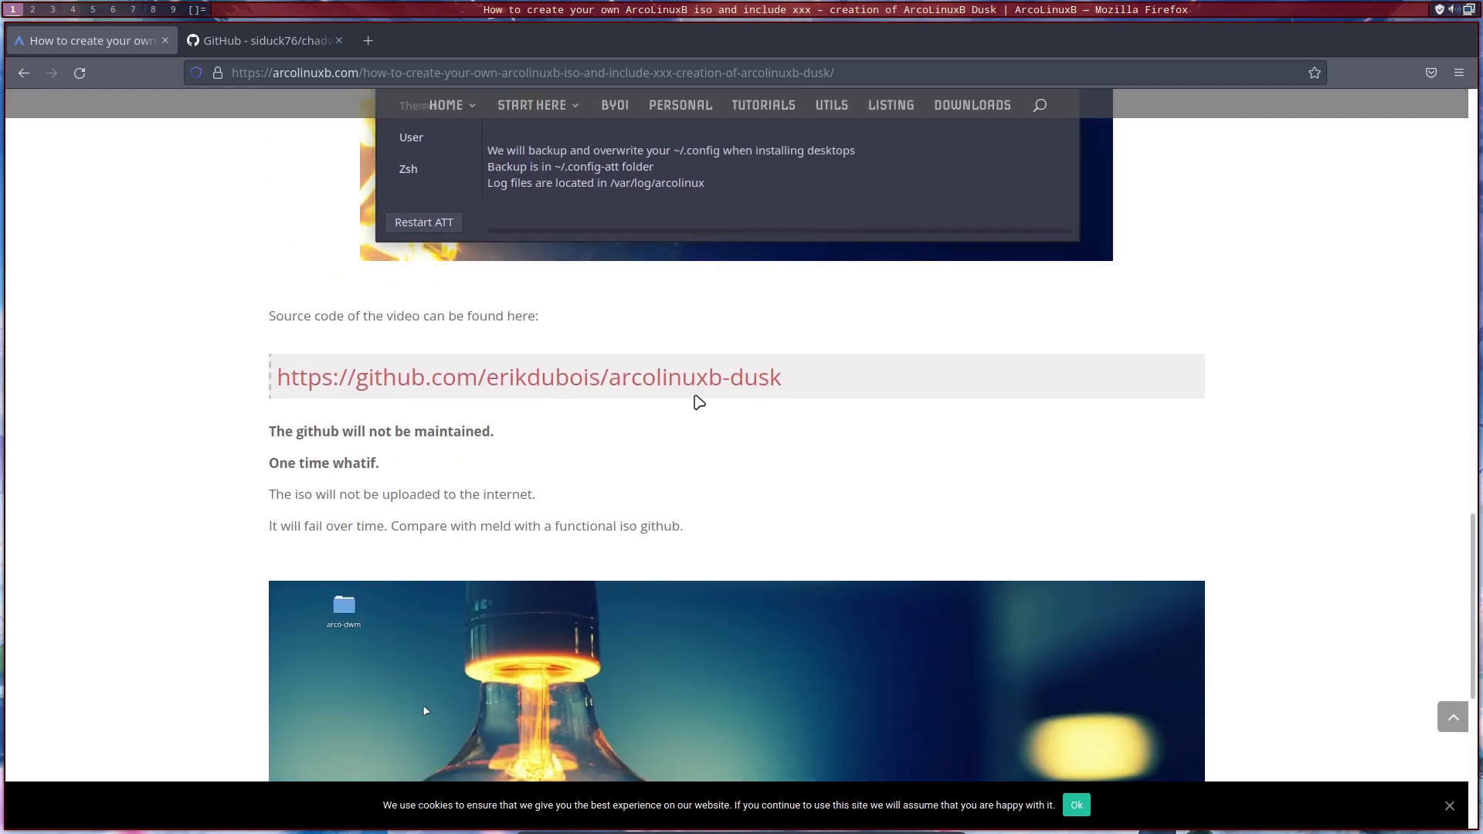
pyautogui.click(700, 379)
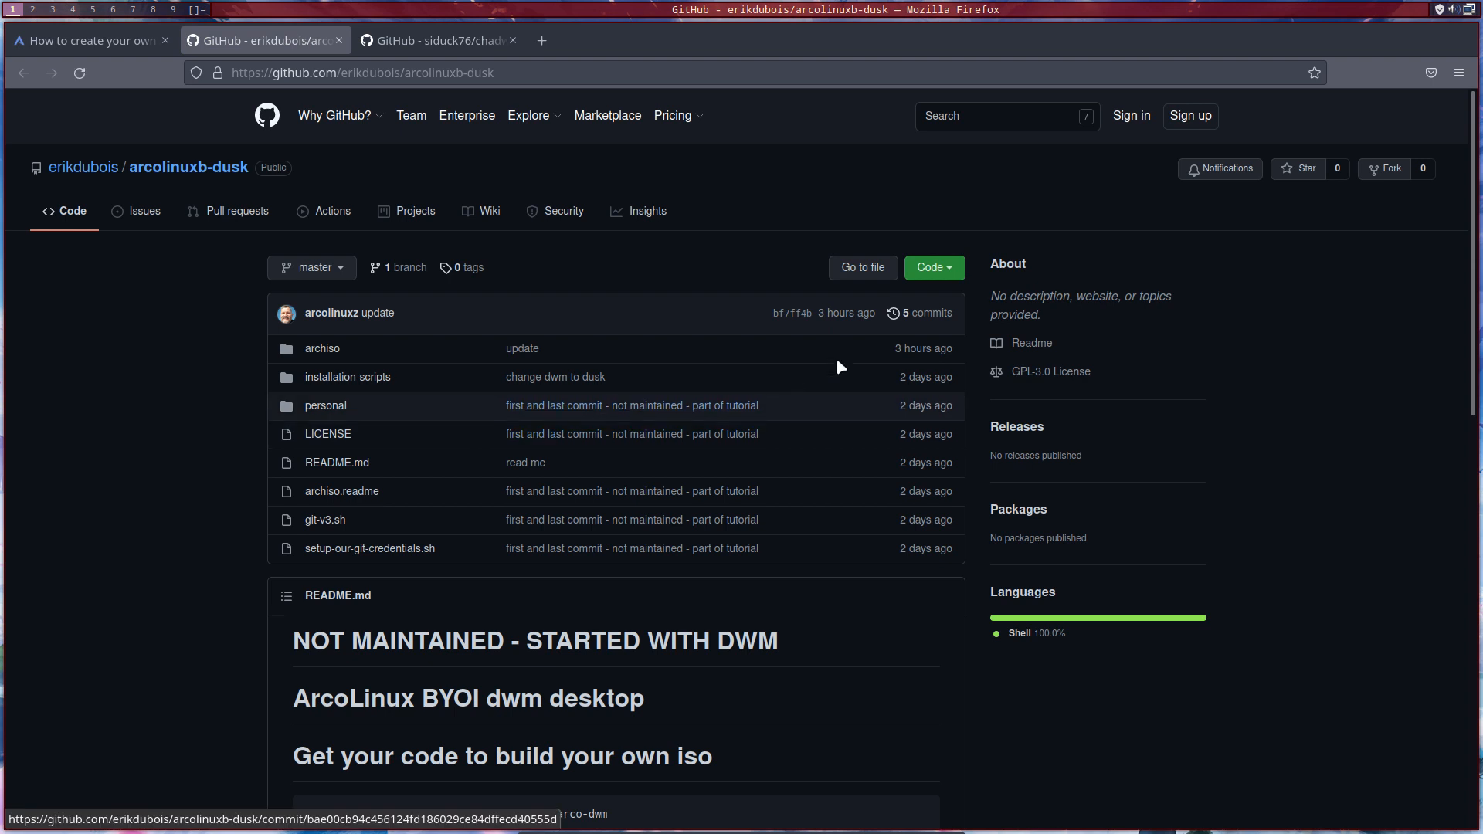
pyautogui.click(942, 277)
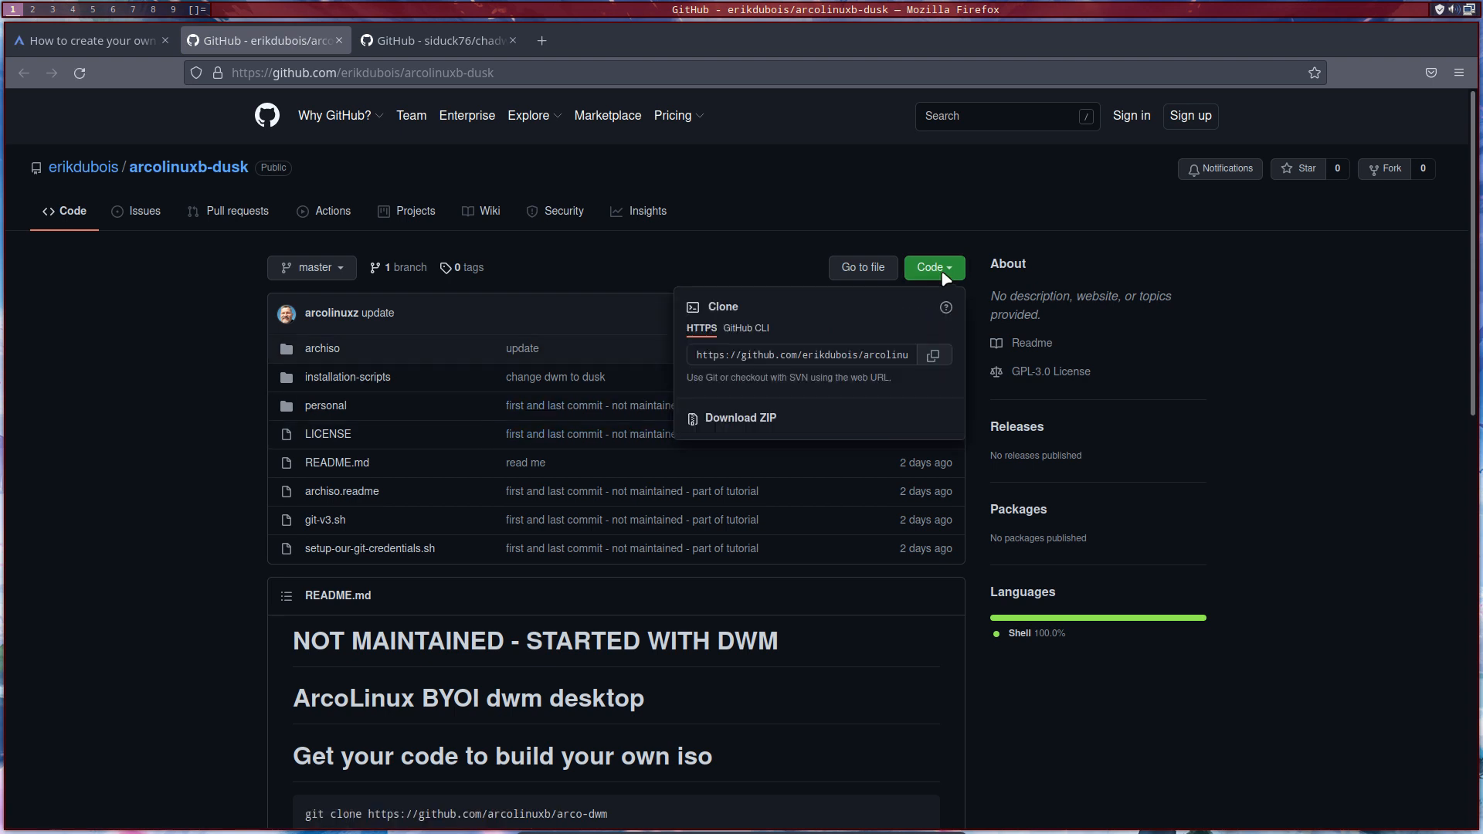
pyautogui.click(370, 384)
pyautogui.click(371, 378)
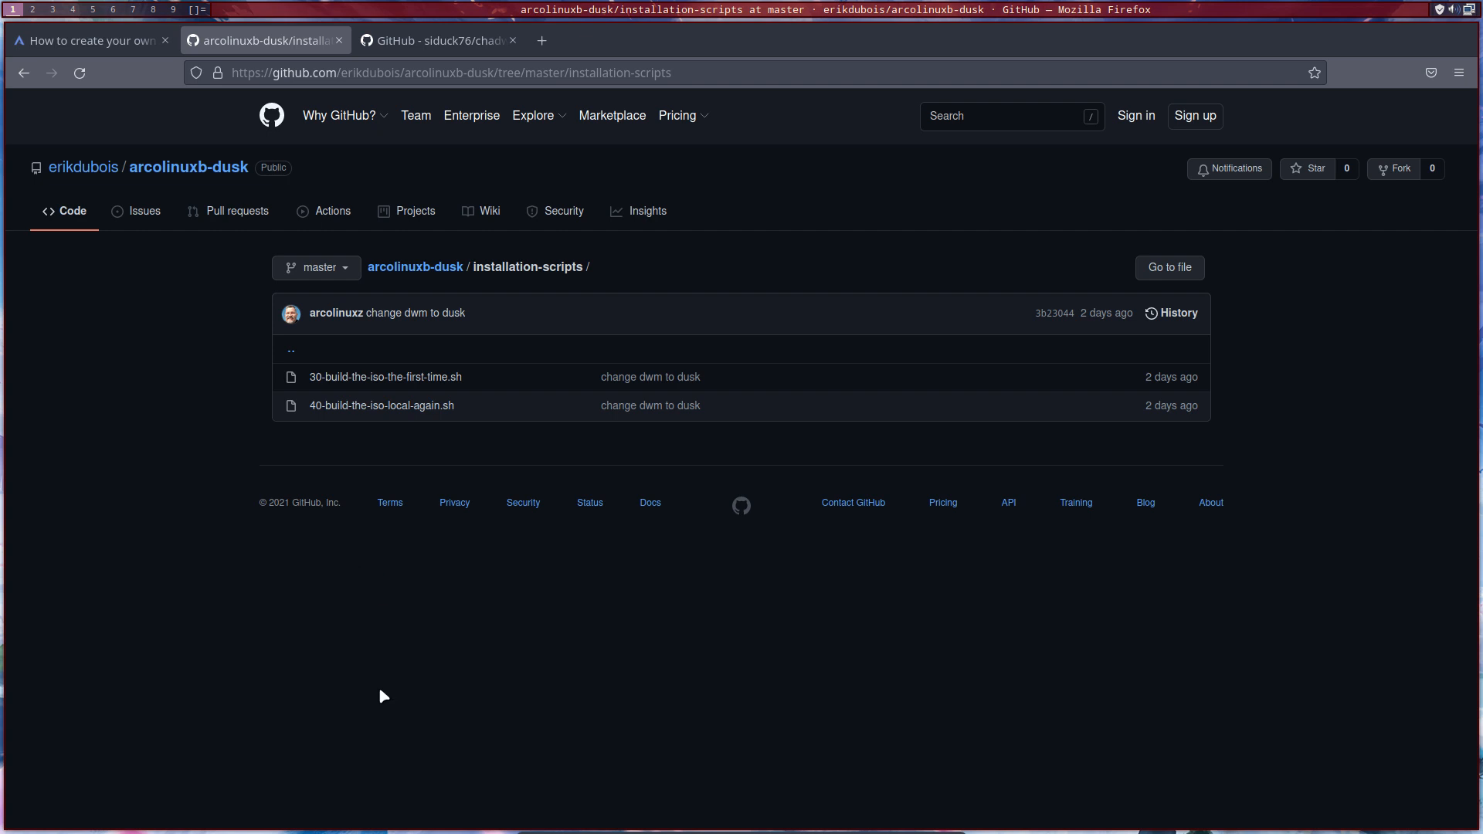
# Step: Switch to the empty workspace 2
pyautogui.click(33, 9)
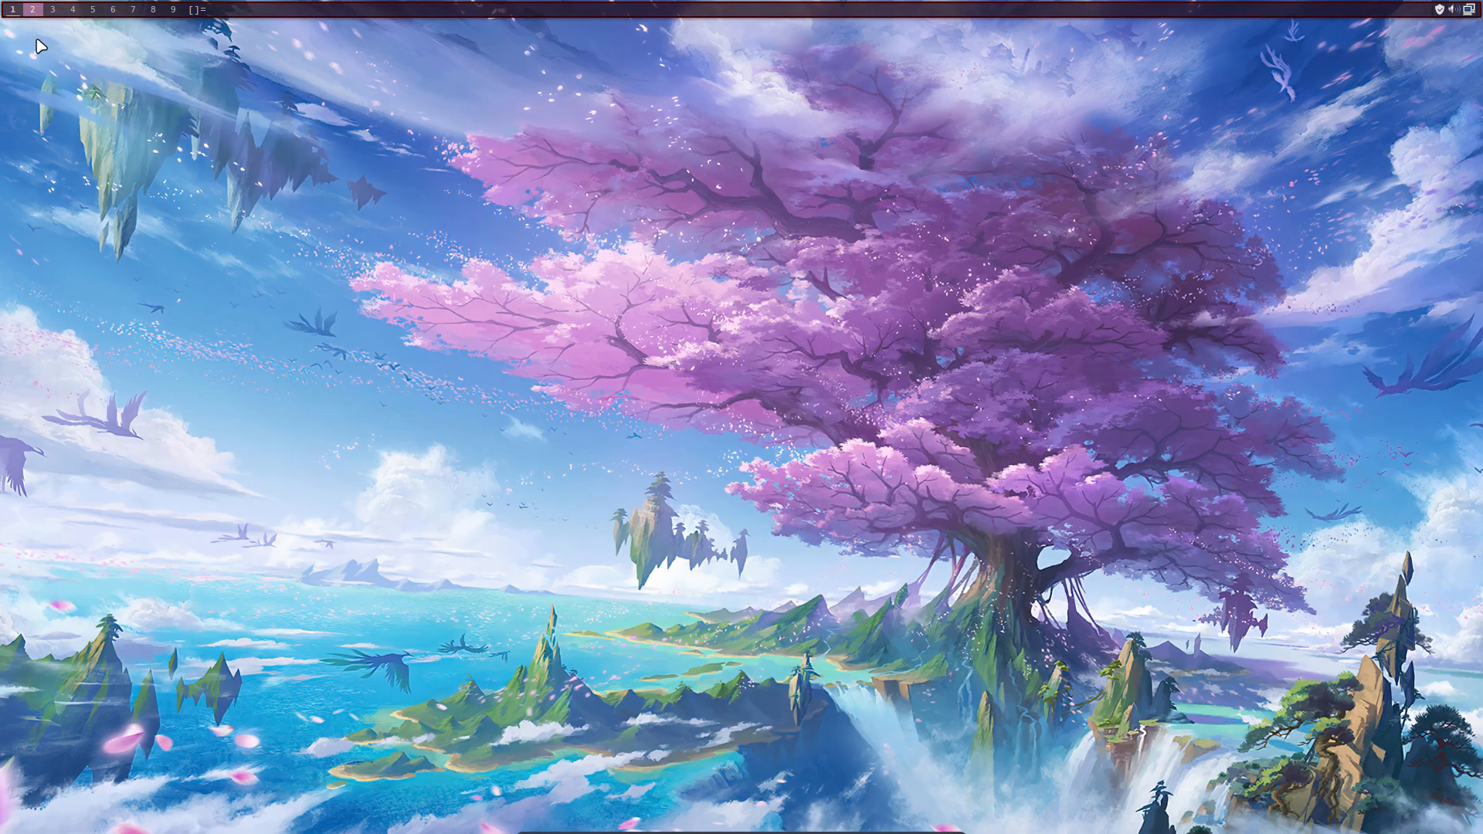
pyautogui.press('super+d')
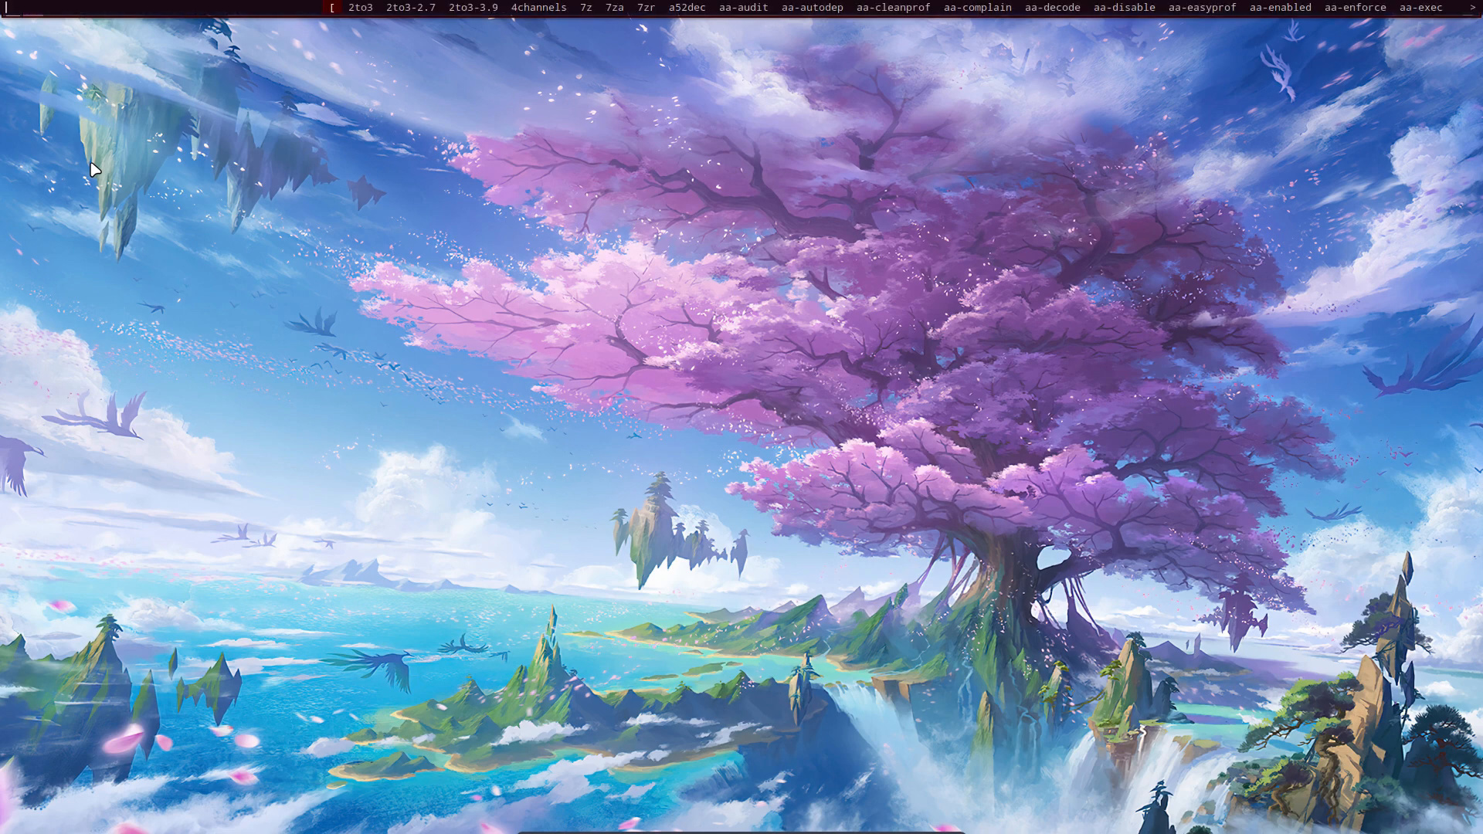
pyautogui.write('arcol')
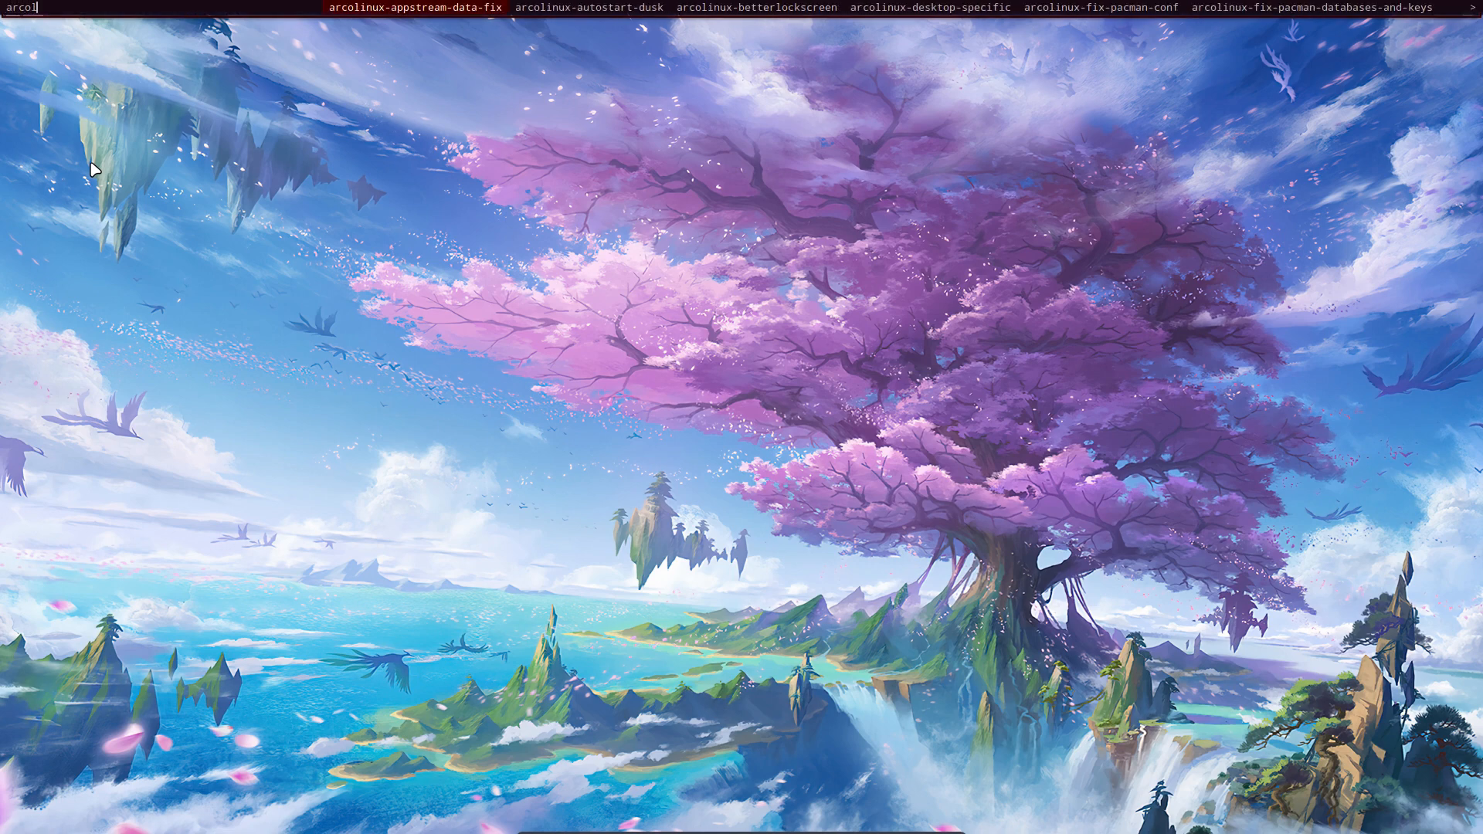
pyautogui.press('Escape')
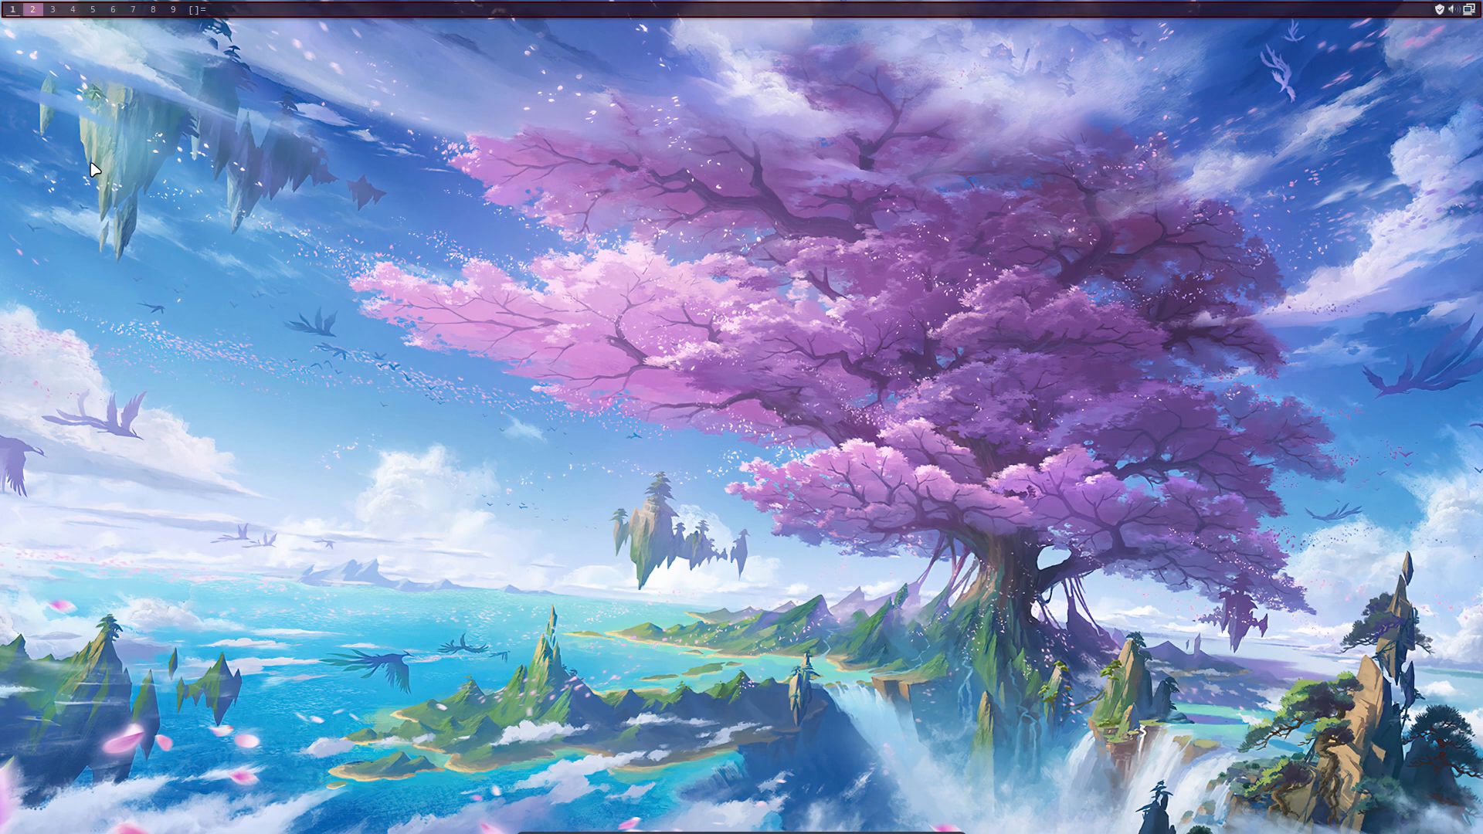
# Step: Open a terminal and try to launch the ArcoLinux Tweak Tool with the att command
pyautogui.press('super+Return')
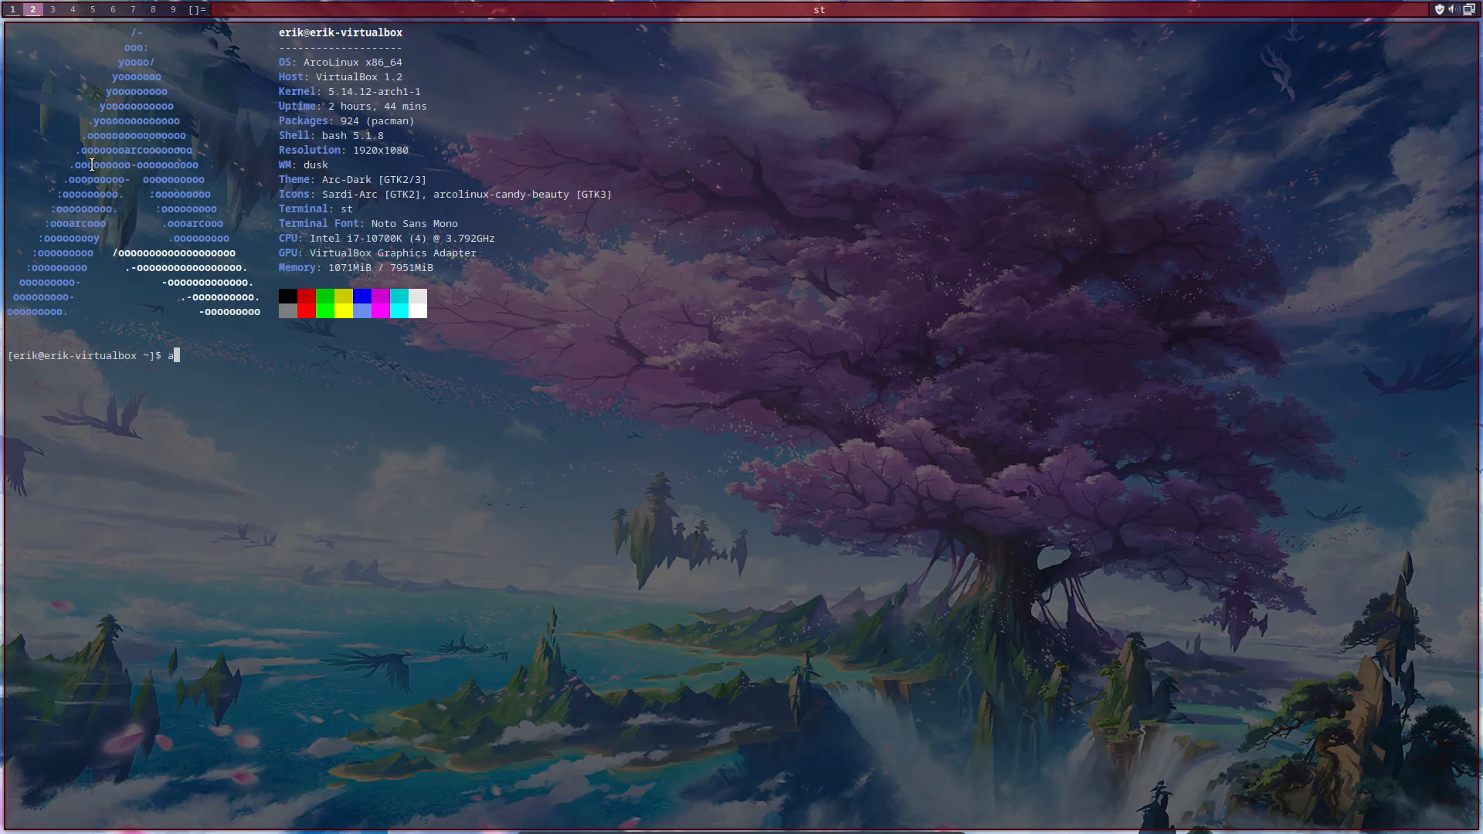
pyautogui.write('att')
pyautogui.press('Return')
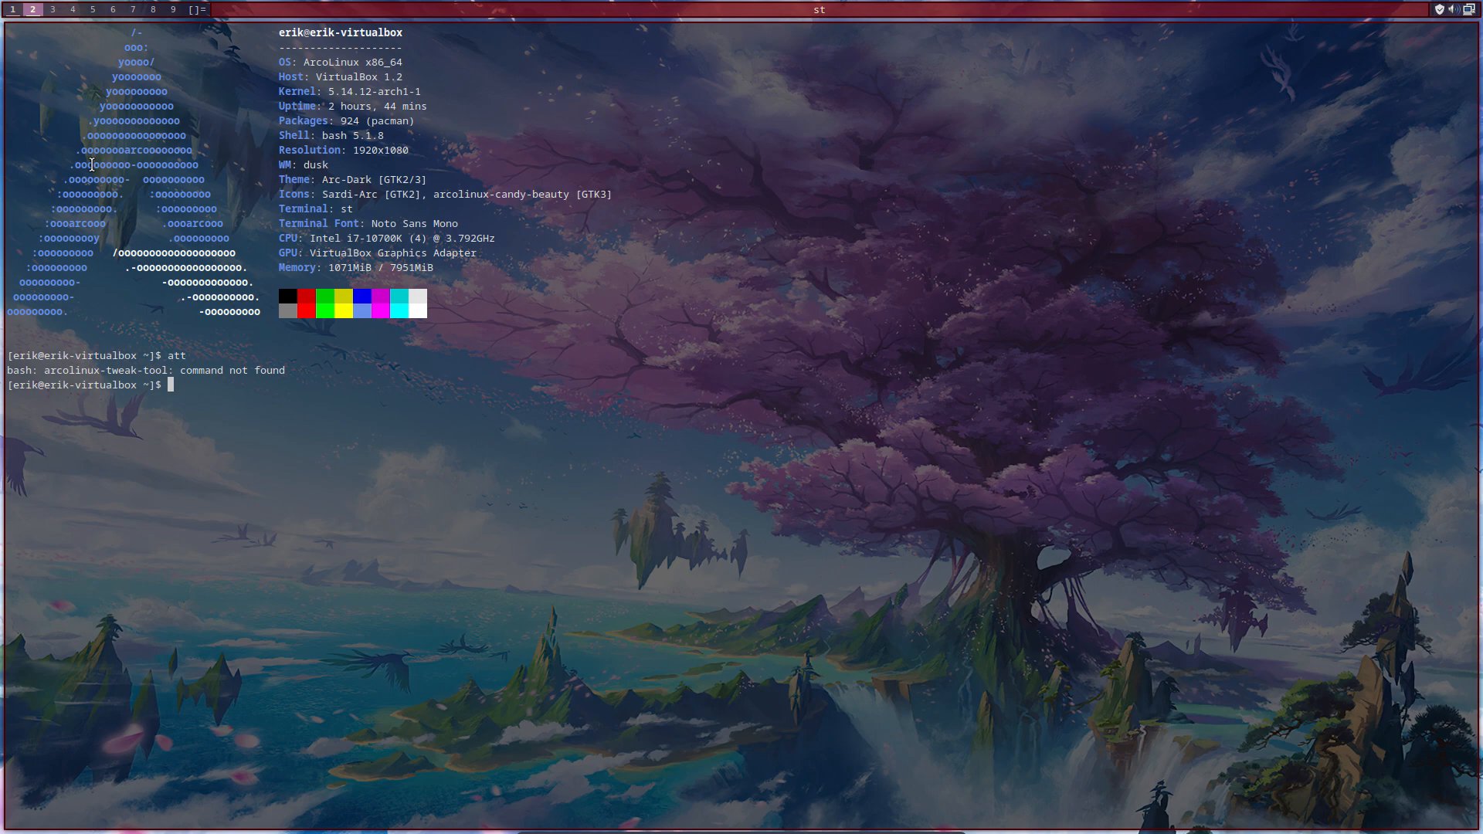
# Step: Install the arcolinux-tweak-tool-git package with pacman, authorising with the account password and accepting the installation
pyautogui.press('Up')
pyautogui.press('BackSpace')
pyautogui.press('BackSpace')
pyautogui.press('BackSpace')
pyautogui.write('sudo pacman ')
pyautogui.write('-')
pyautogui.write('S arocl')
pyautogui.press('BackSpace')
pyautogui.press('BackSpace')
pyautogui.press('BackSpace')
pyautogui.write('colinux-tweak-tool-')
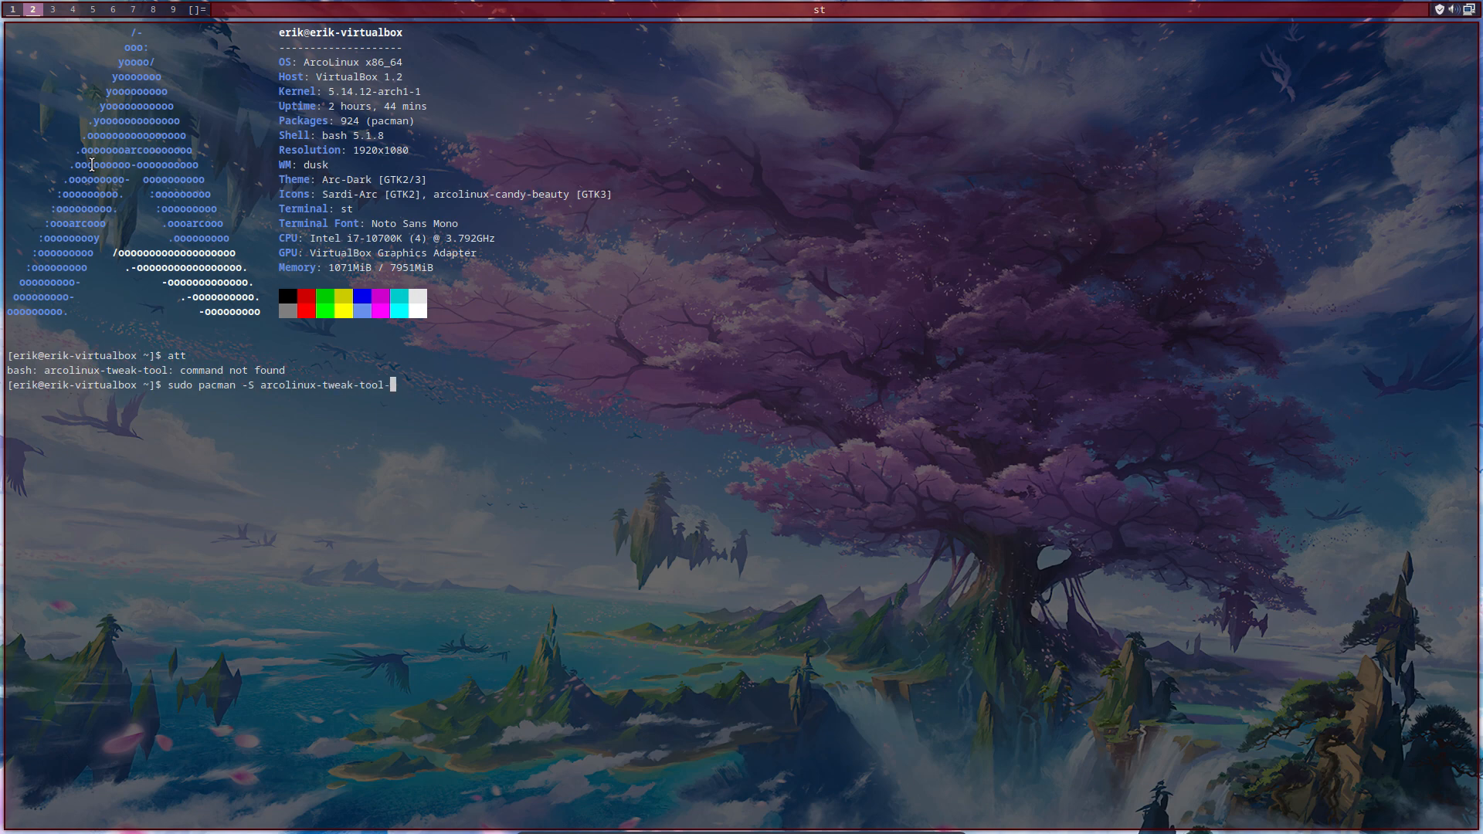
pyautogui.write('git')
pyautogui.press('Return')
pyautogui.press('Return')
pyautogui.press('Return')
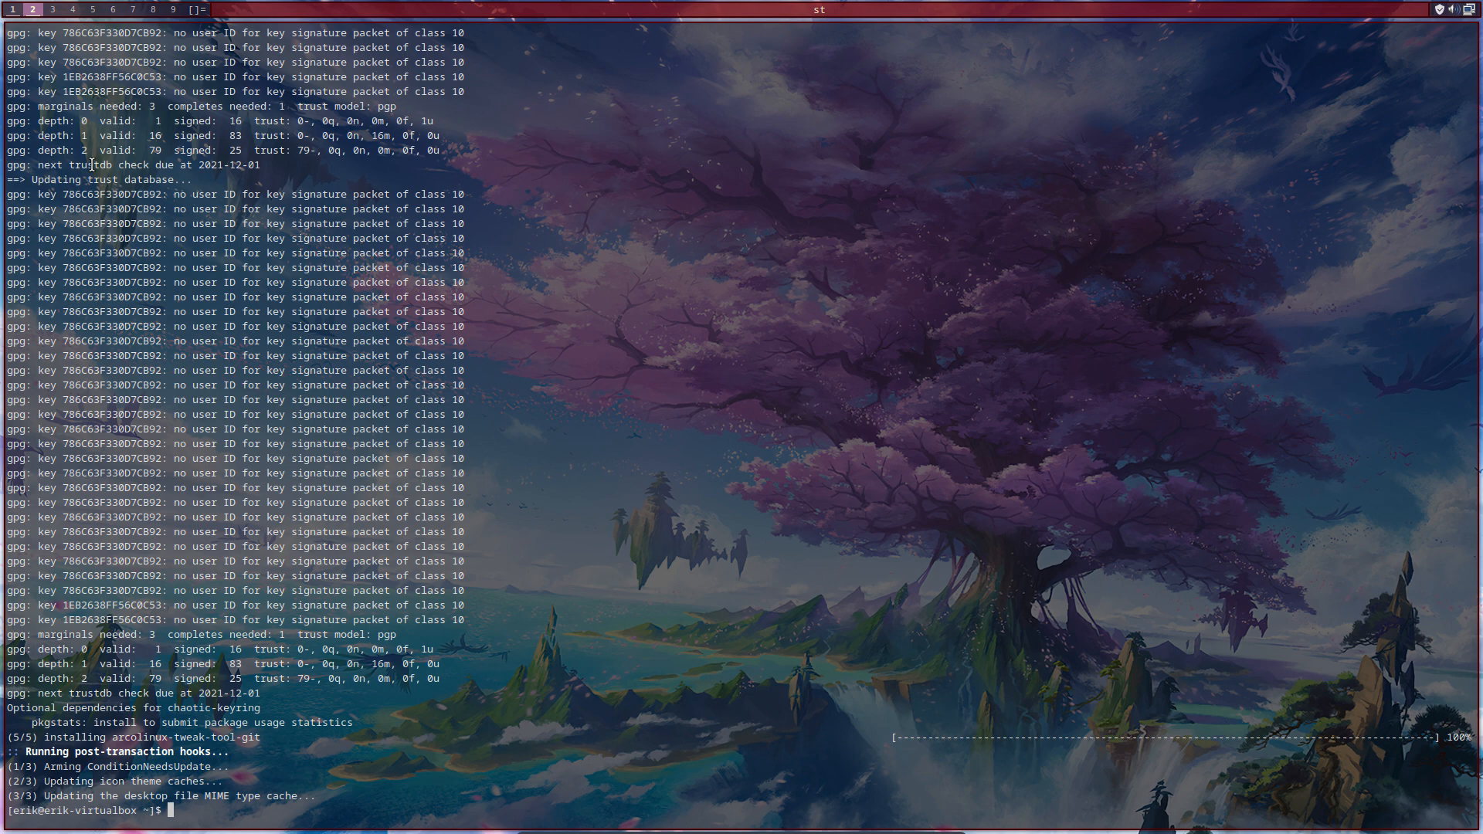
# Step: Launch the ArcoLinux Tweak Tool with att and authenticate with the account password
pyautogui.write('att')
pyautogui.press('Return')
pyautogui.write('••••')
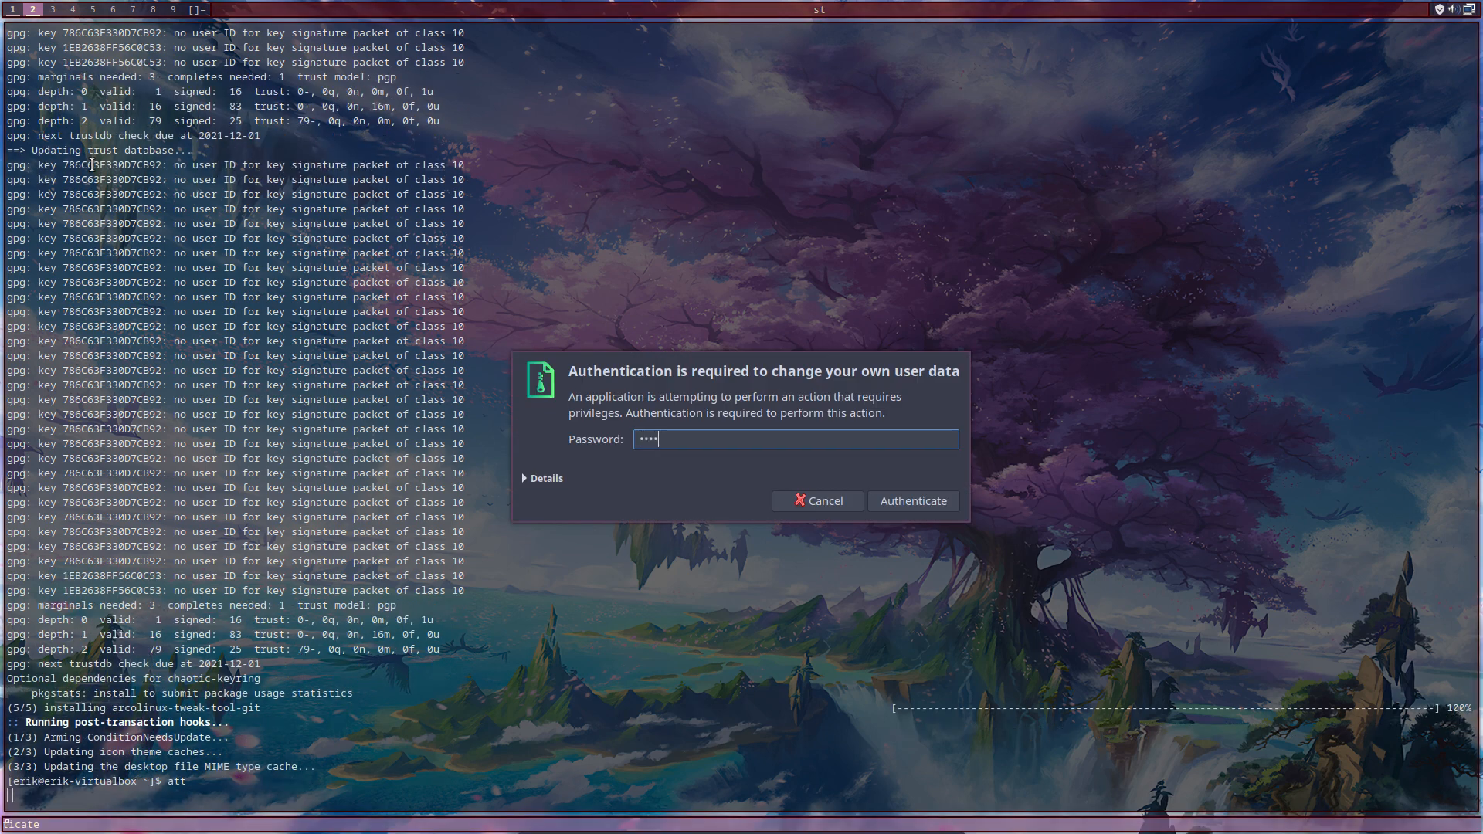
pyautogui.press('Return')
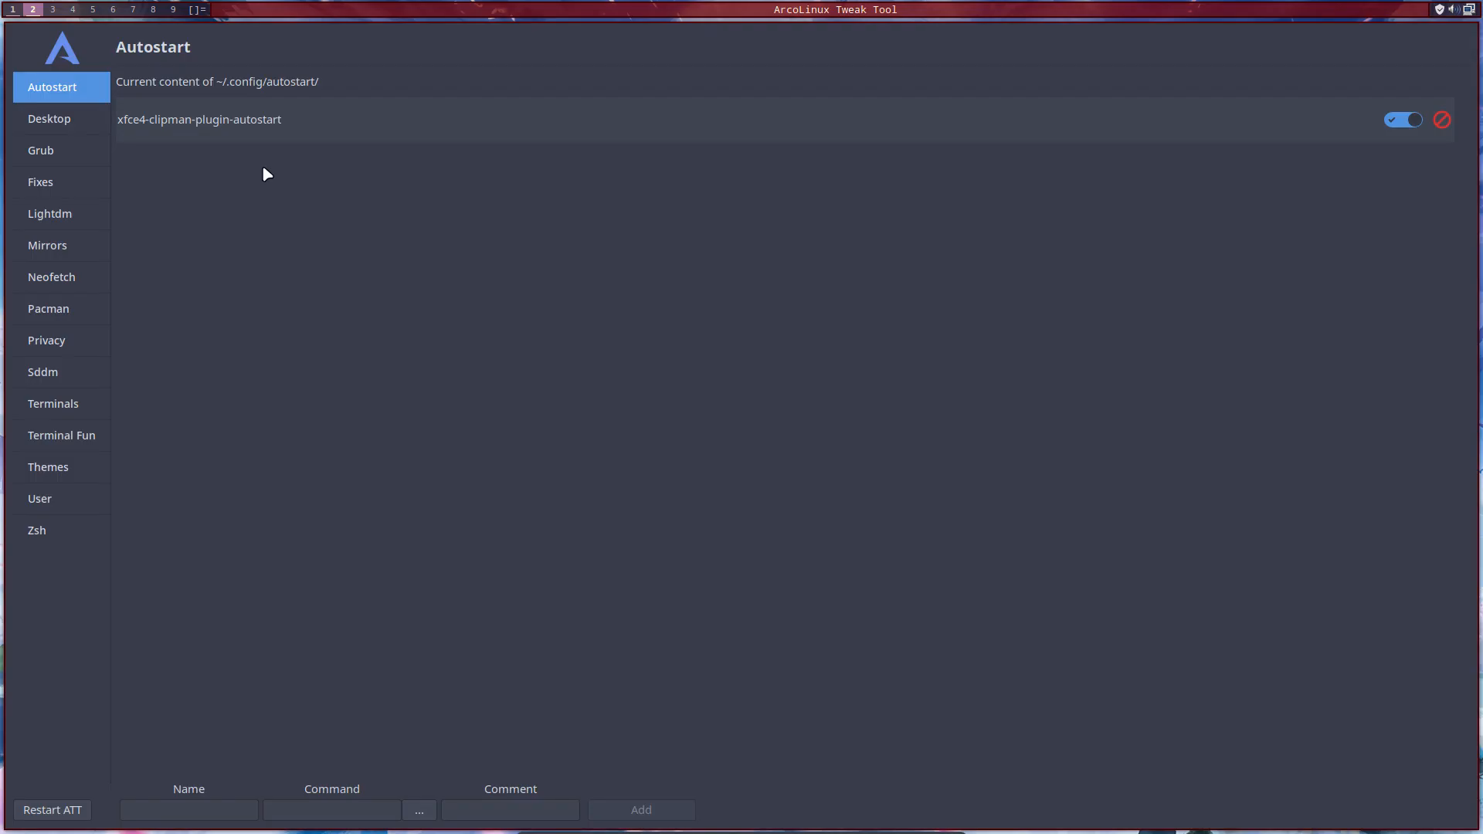
pyautogui.click(68, 131)
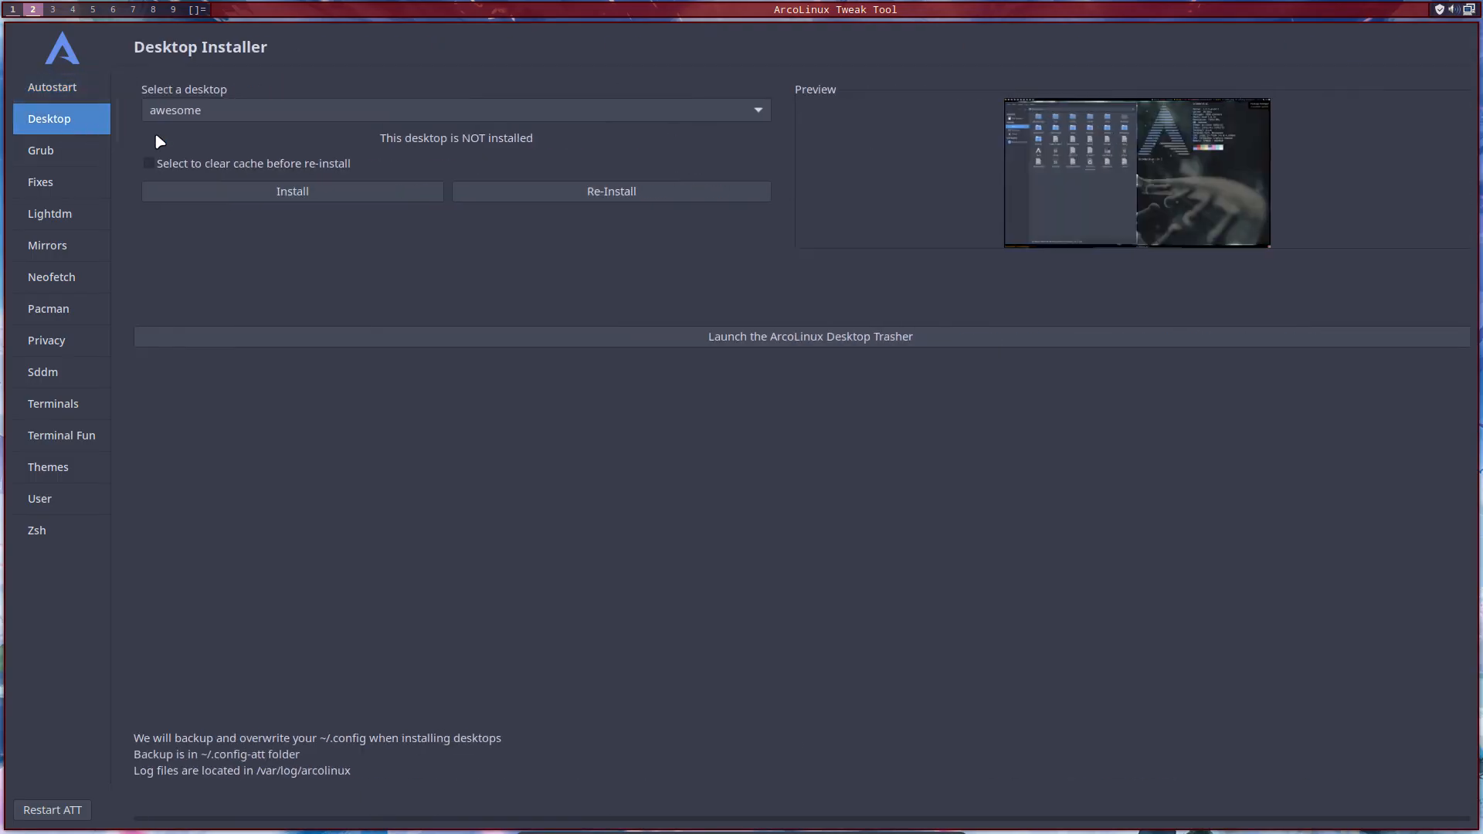
pyautogui.click(248, 120)
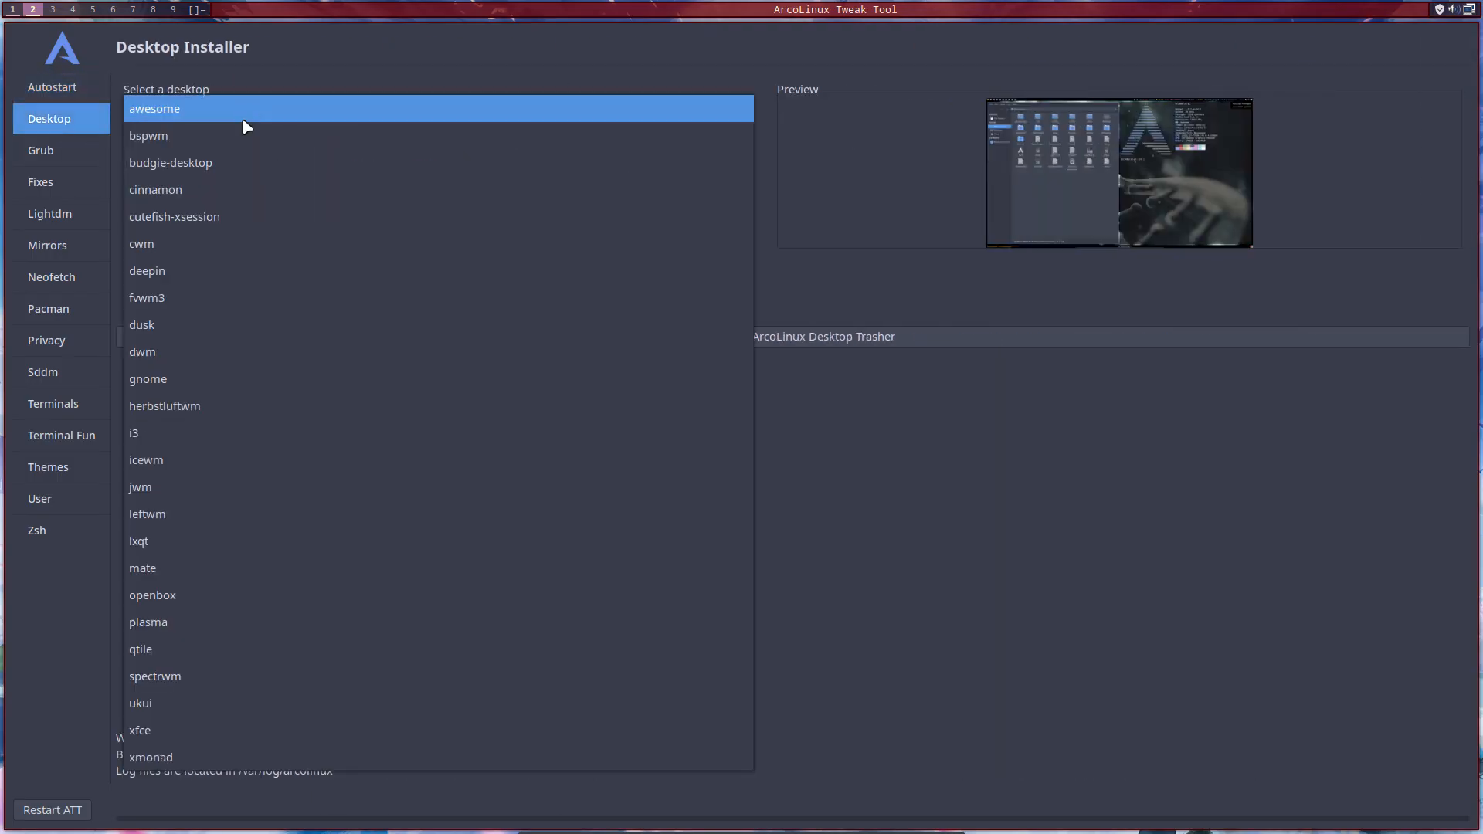
pyautogui.click(212, 324)
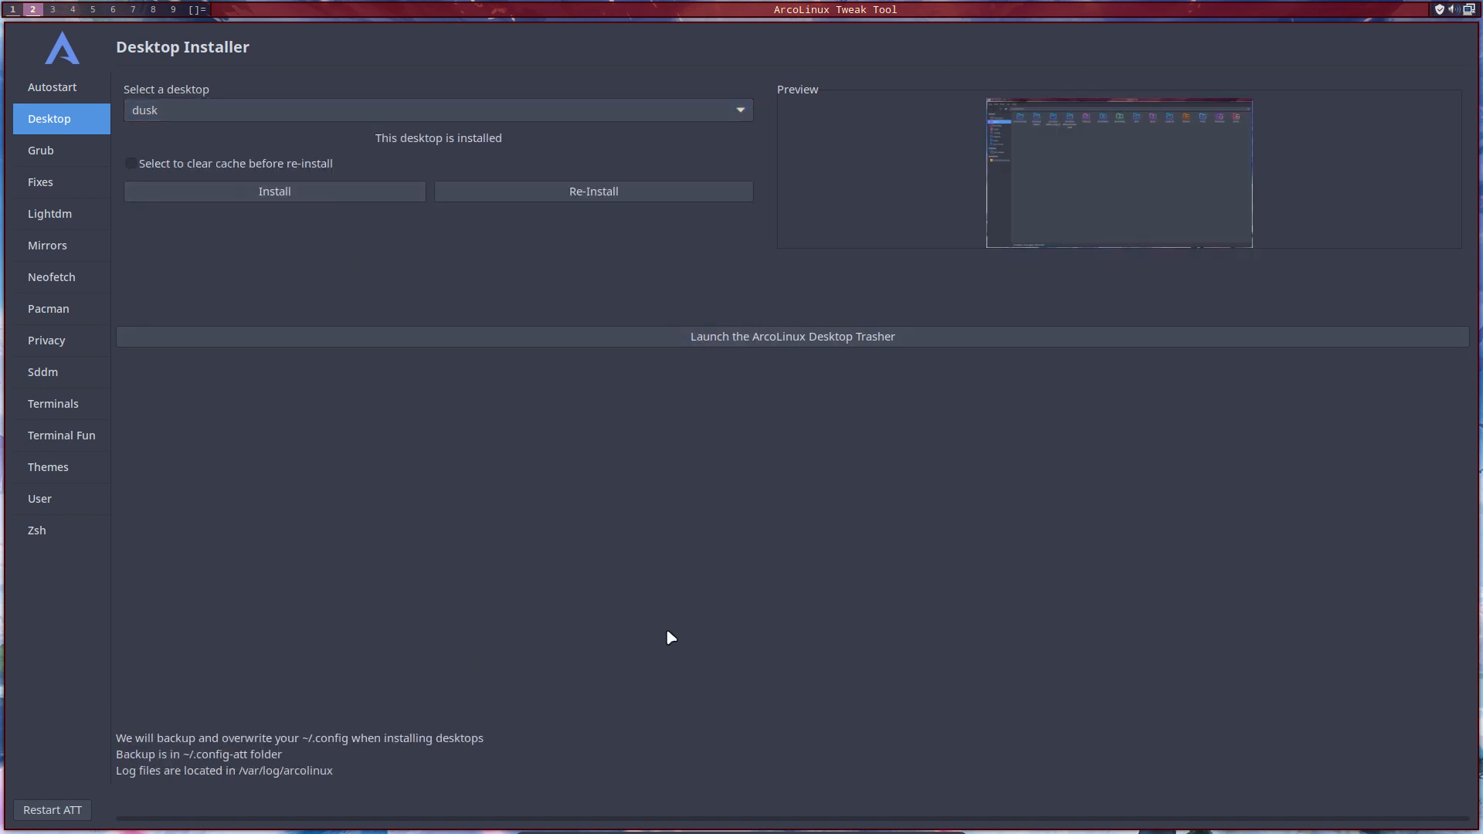
pyautogui.press('super+q')
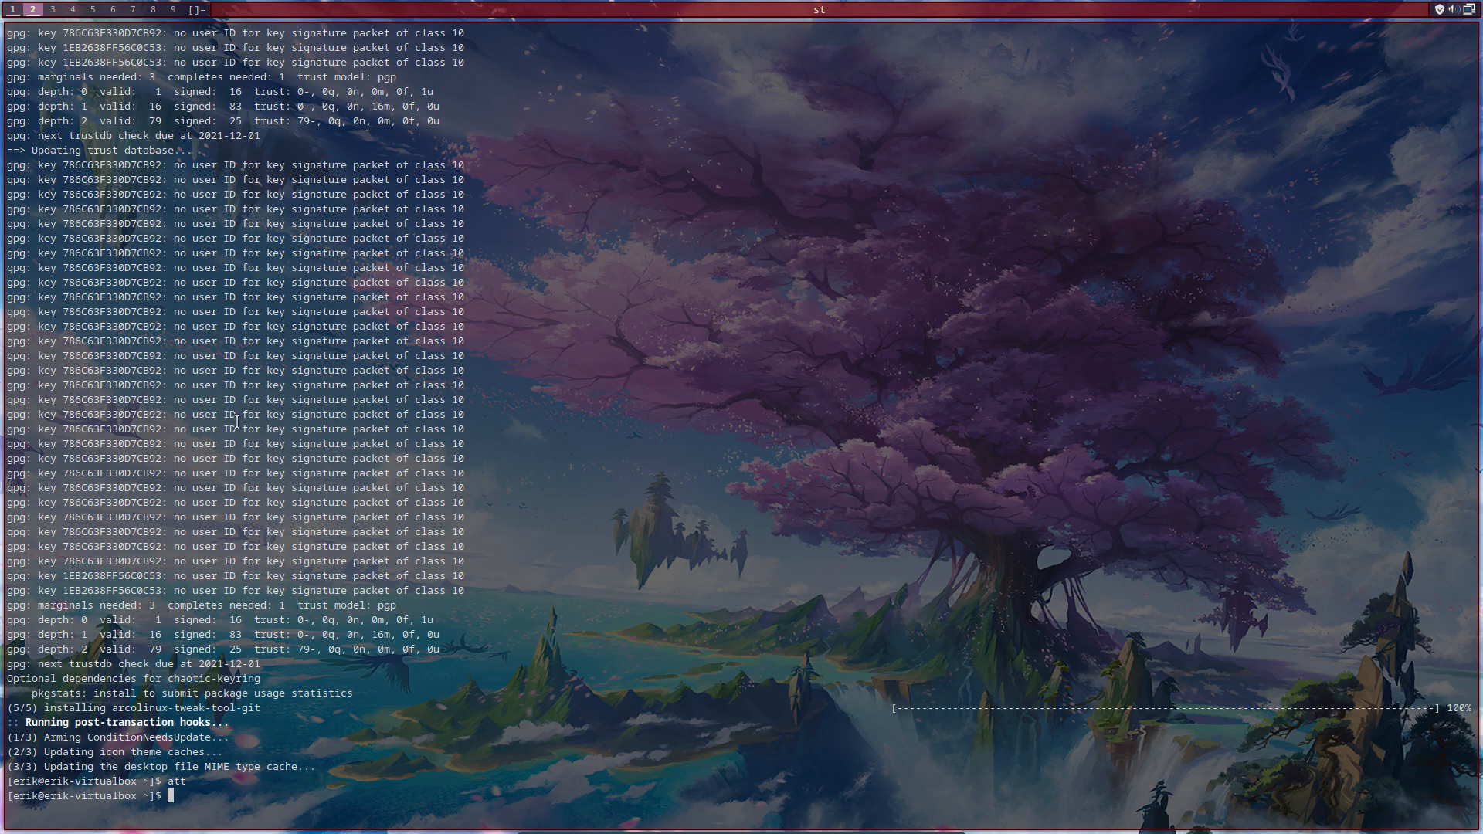
# Step: Go back to the chadwm repository page in the browser and copy its HTTPS clone URL
pyautogui.click(13, 10)
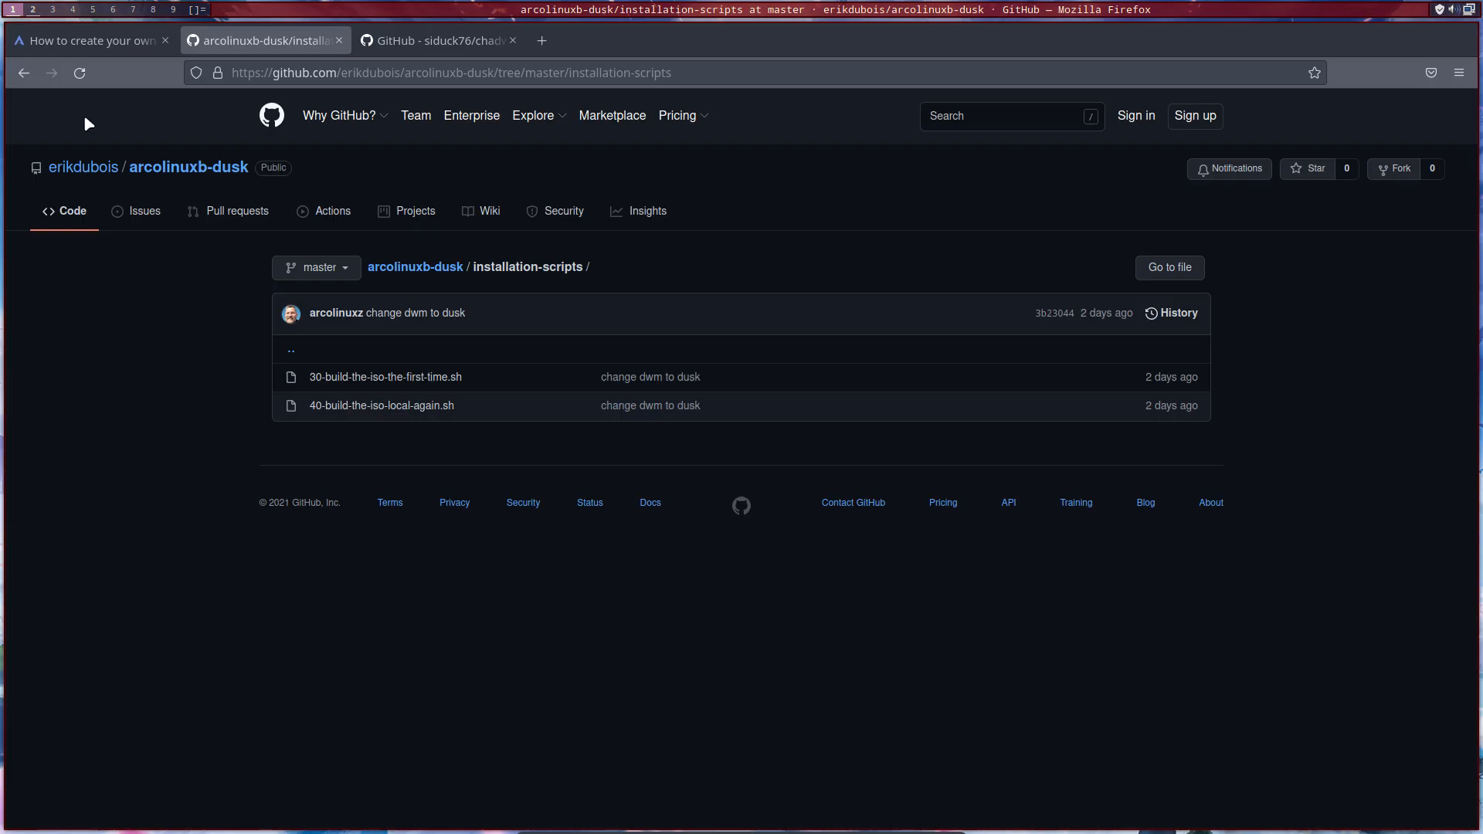
pyautogui.click(433, 40)
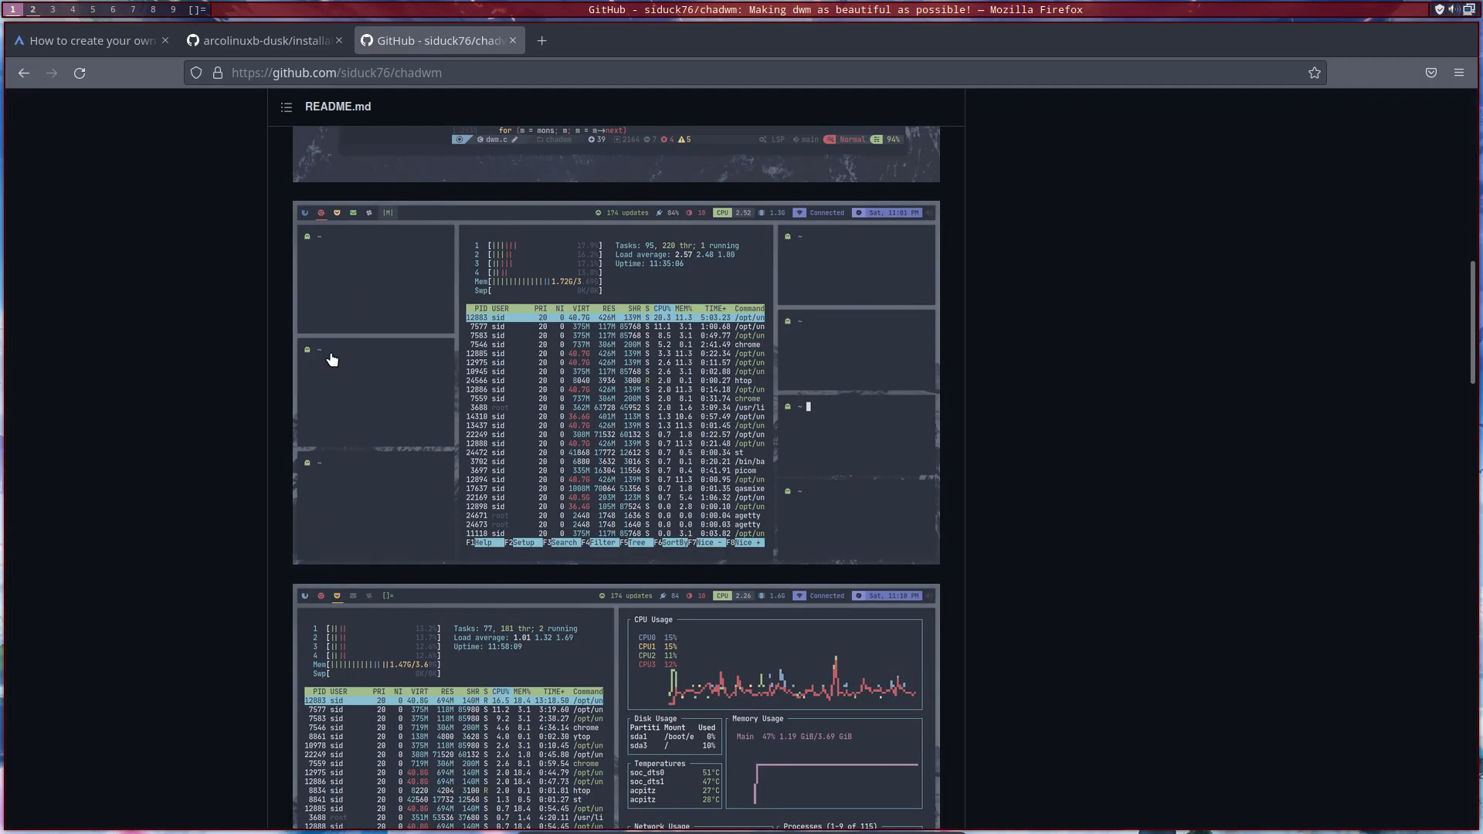
pyautogui.scroll(15, 296, 398)
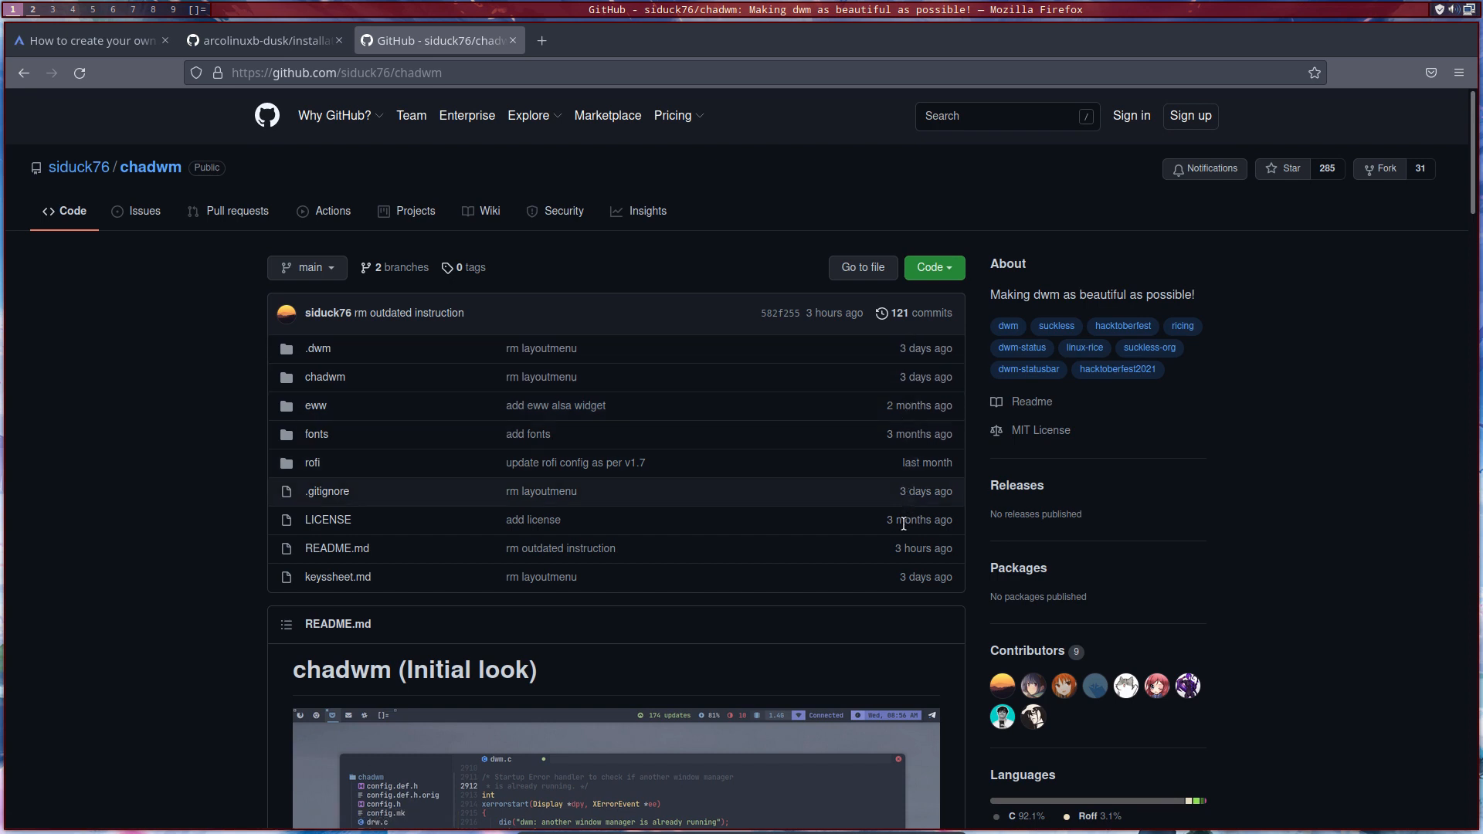
pyautogui.click(953, 268)
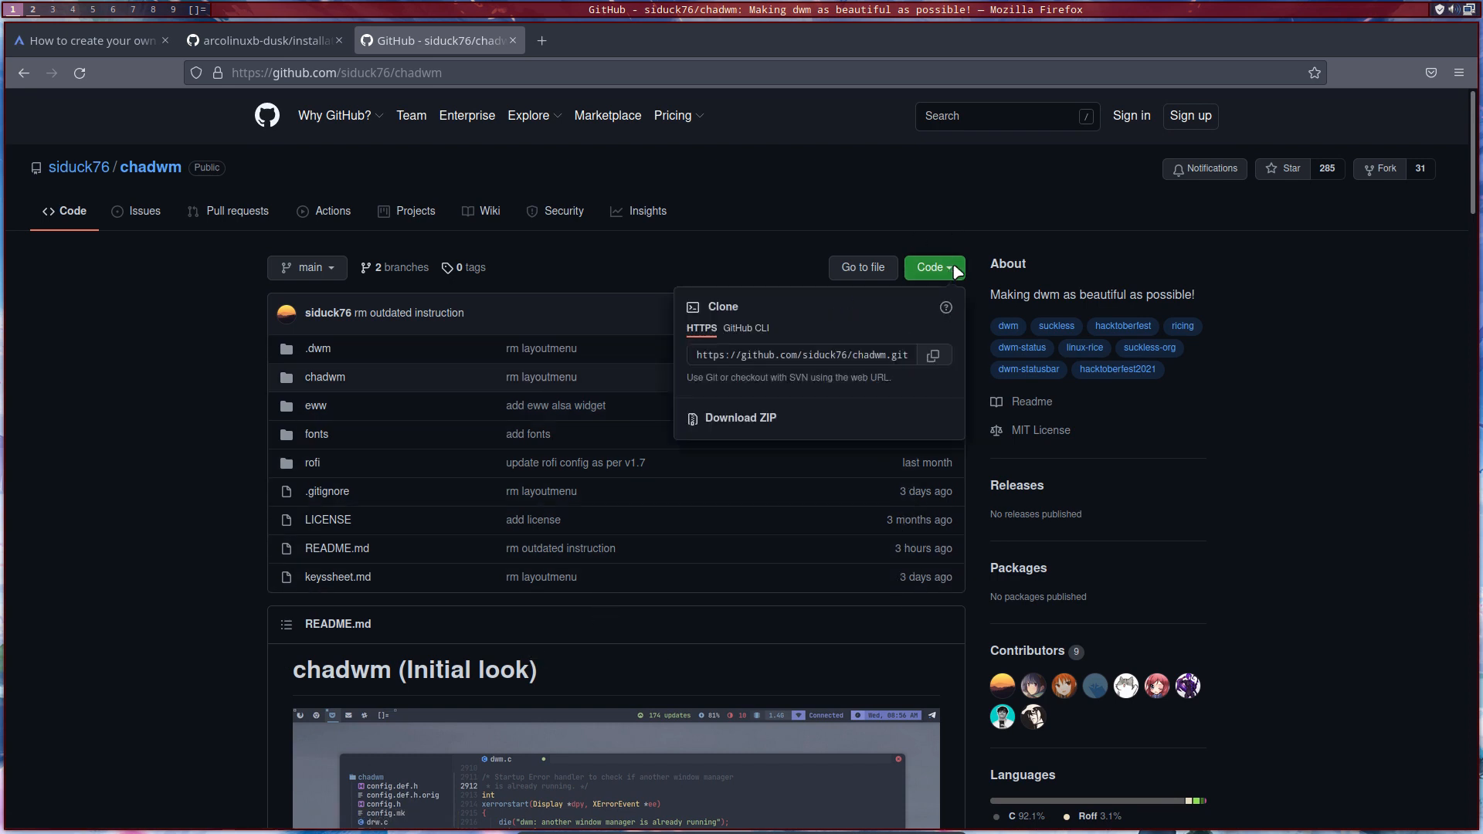
pyautogui.click(933, 357)
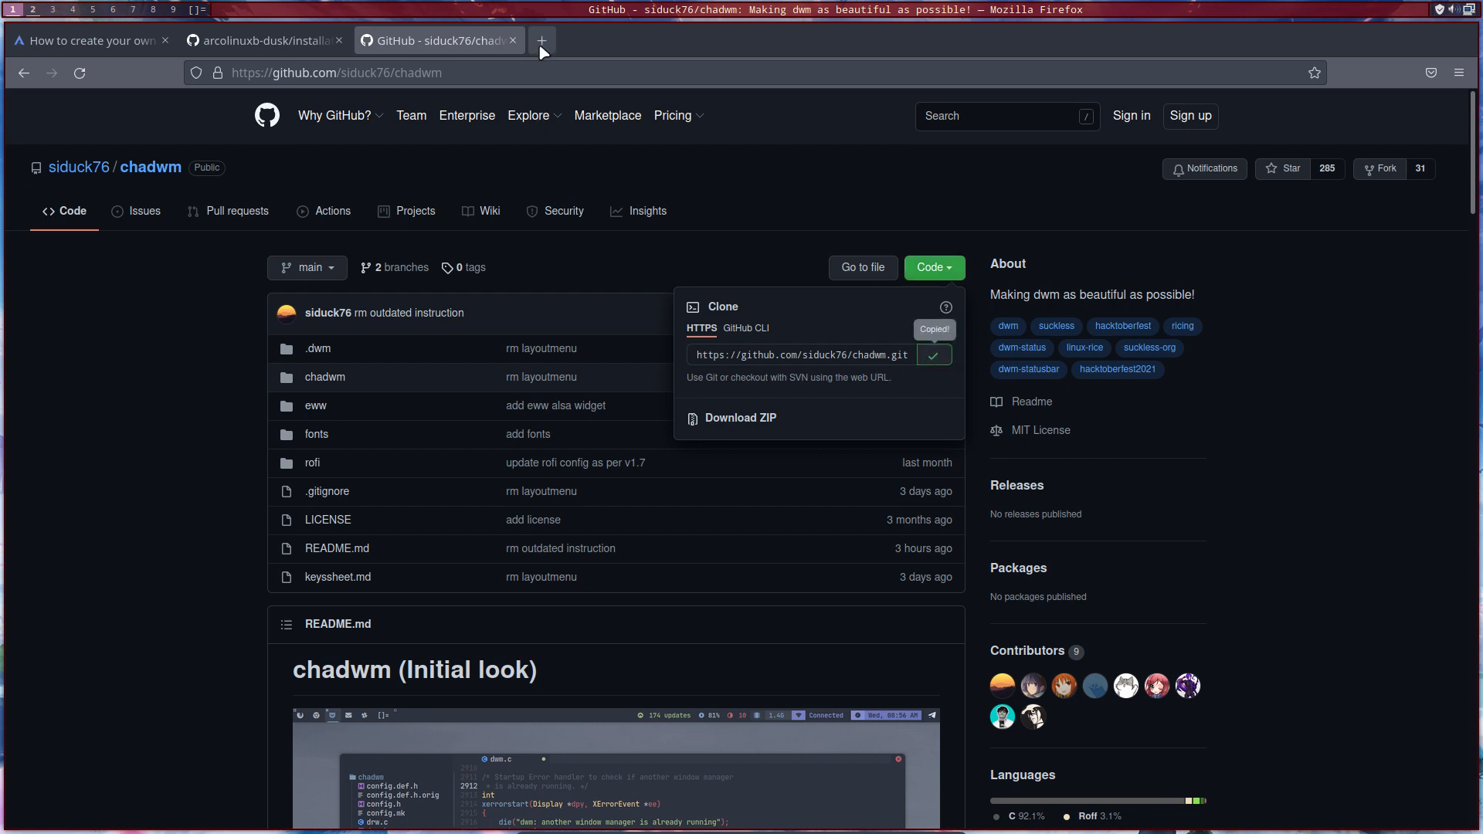
# Step: Show the home folder in a file manager on workspace 3 and try to open a terminal from that folder
pyautogui.click(34, 10)
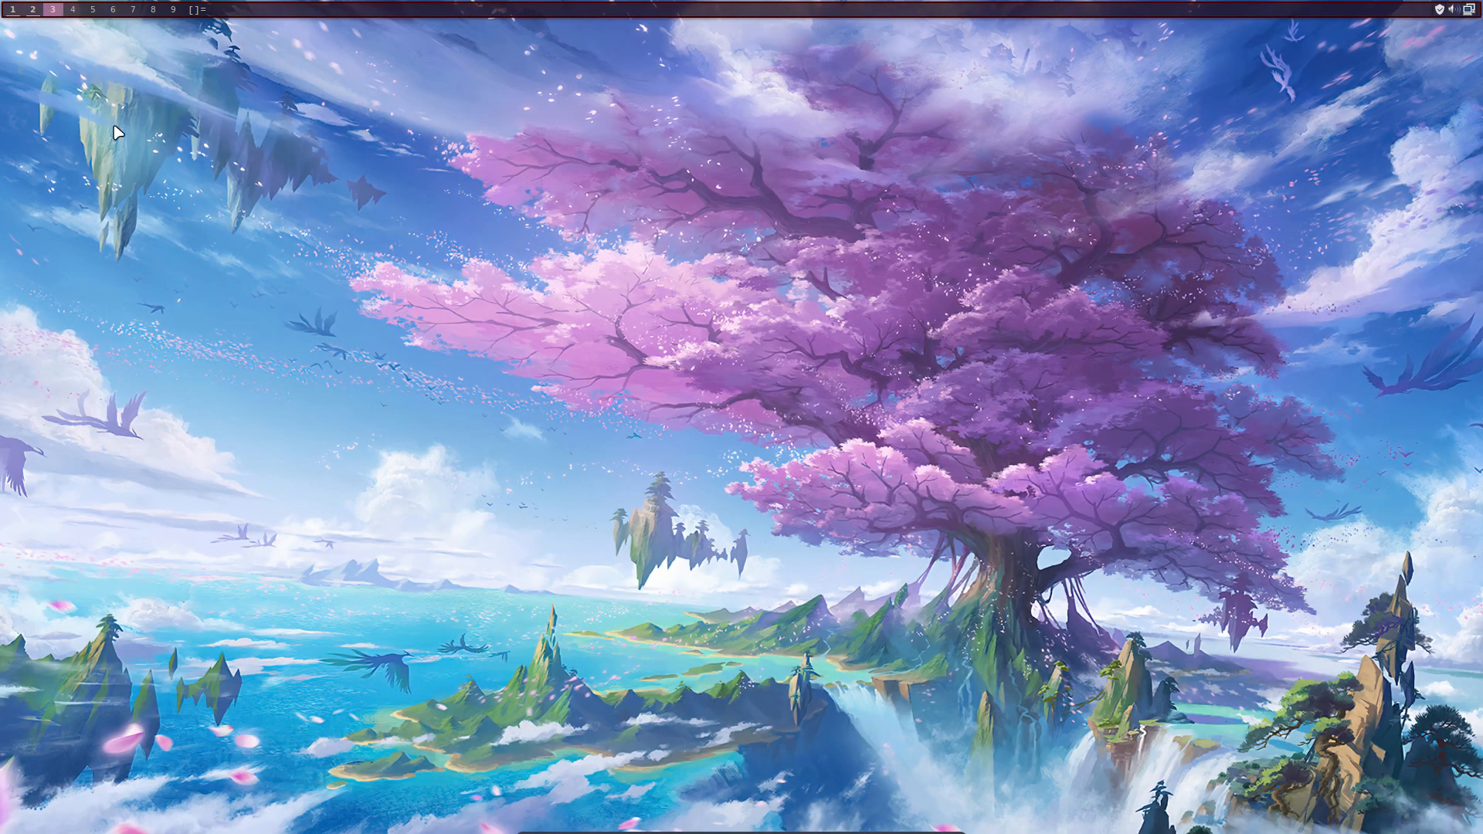
pyautogui.click(52, 10)
pyautogui.press('super+shift+Return')
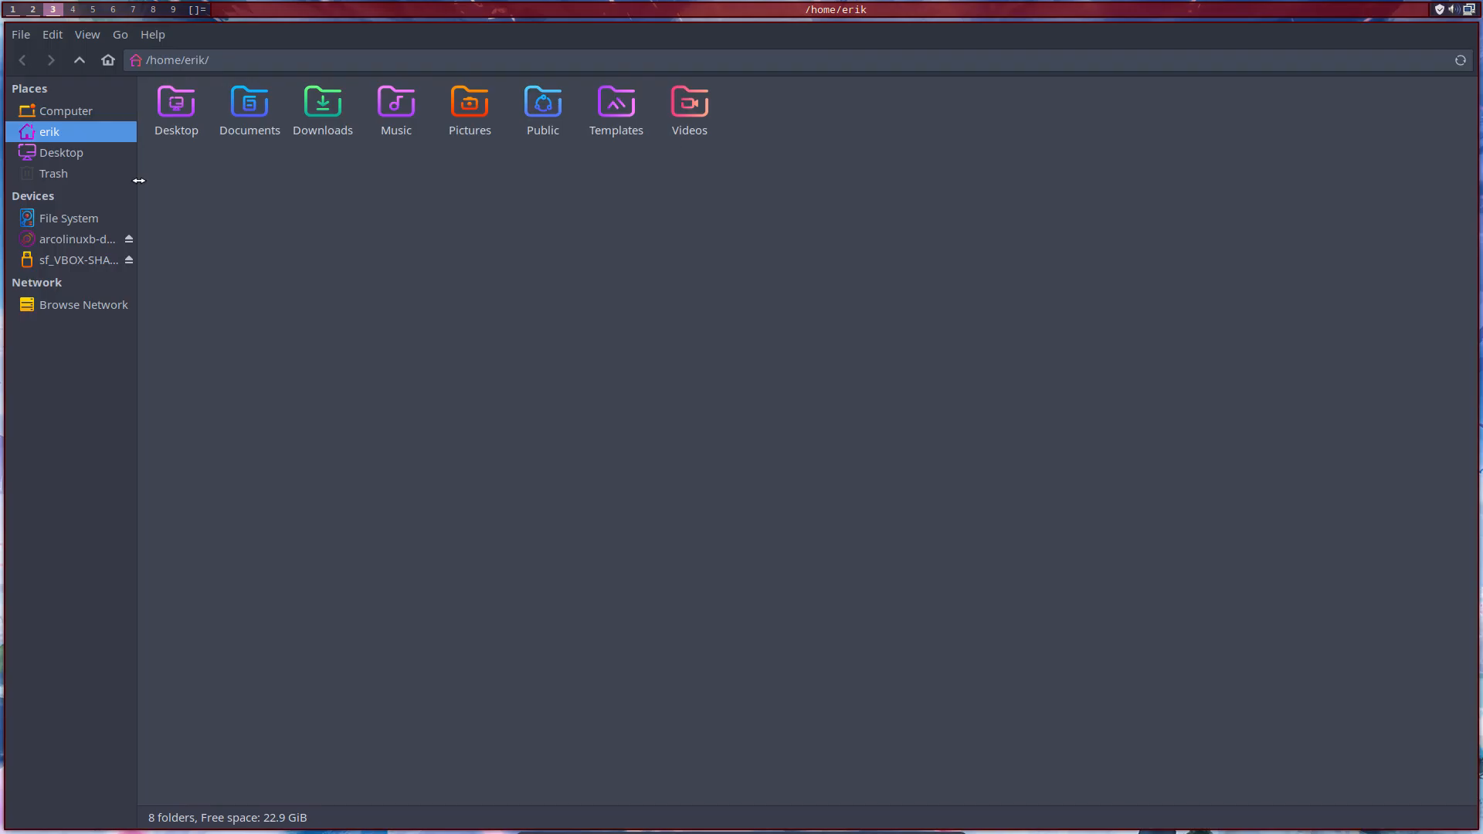
pyautogui.rightClick(399, 373)
pyautogui.click(498, 470)
# Step: Install alacritty with pacman in a new terminal, authorising with the account password, and close that terminal
pyautogui.press('super+Return')
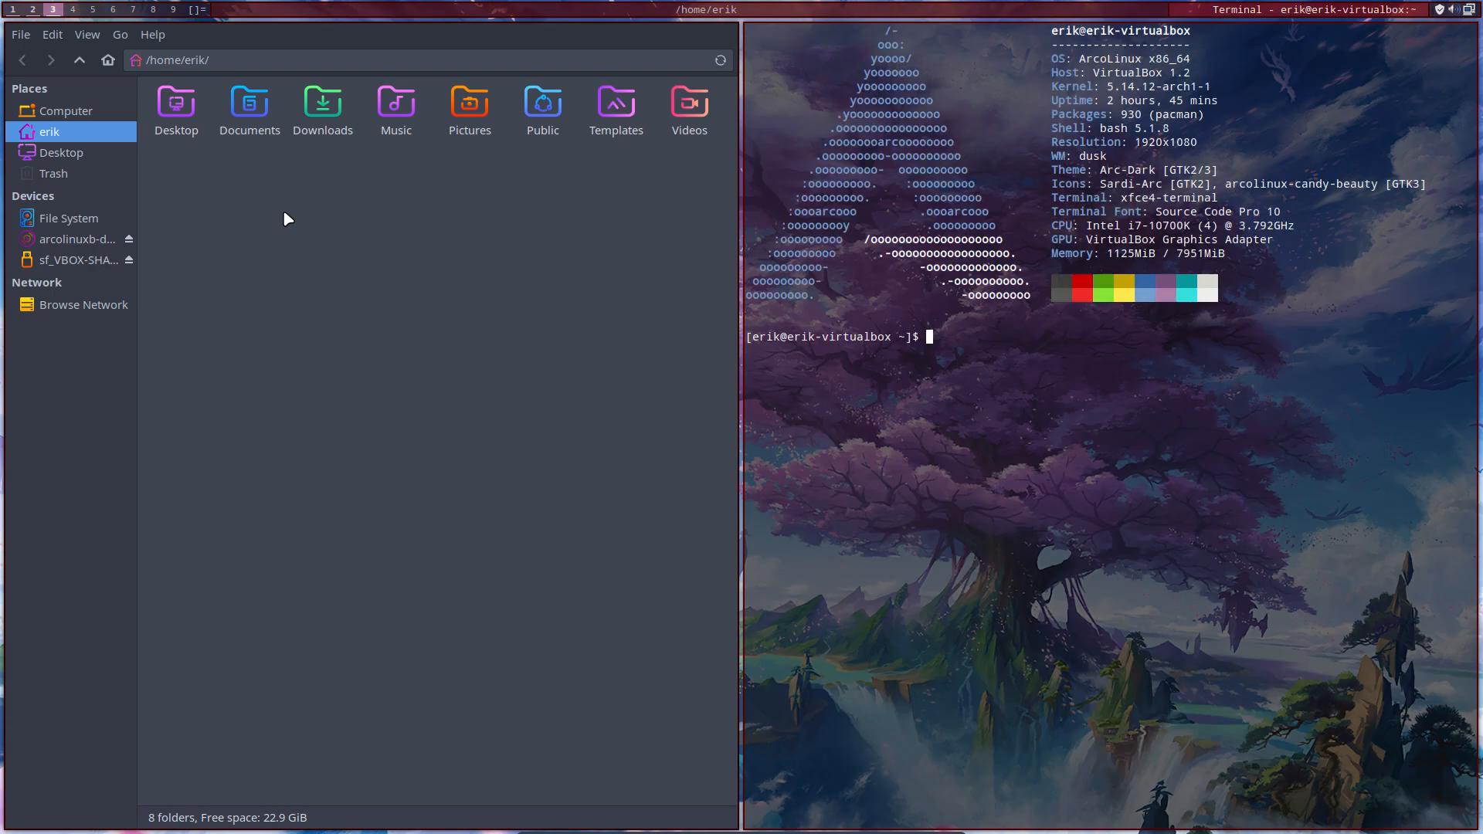
pyautogui.write('sudo pacman -S alacritty')
pyautogui.press('Return')
pyautogui.press('Return')
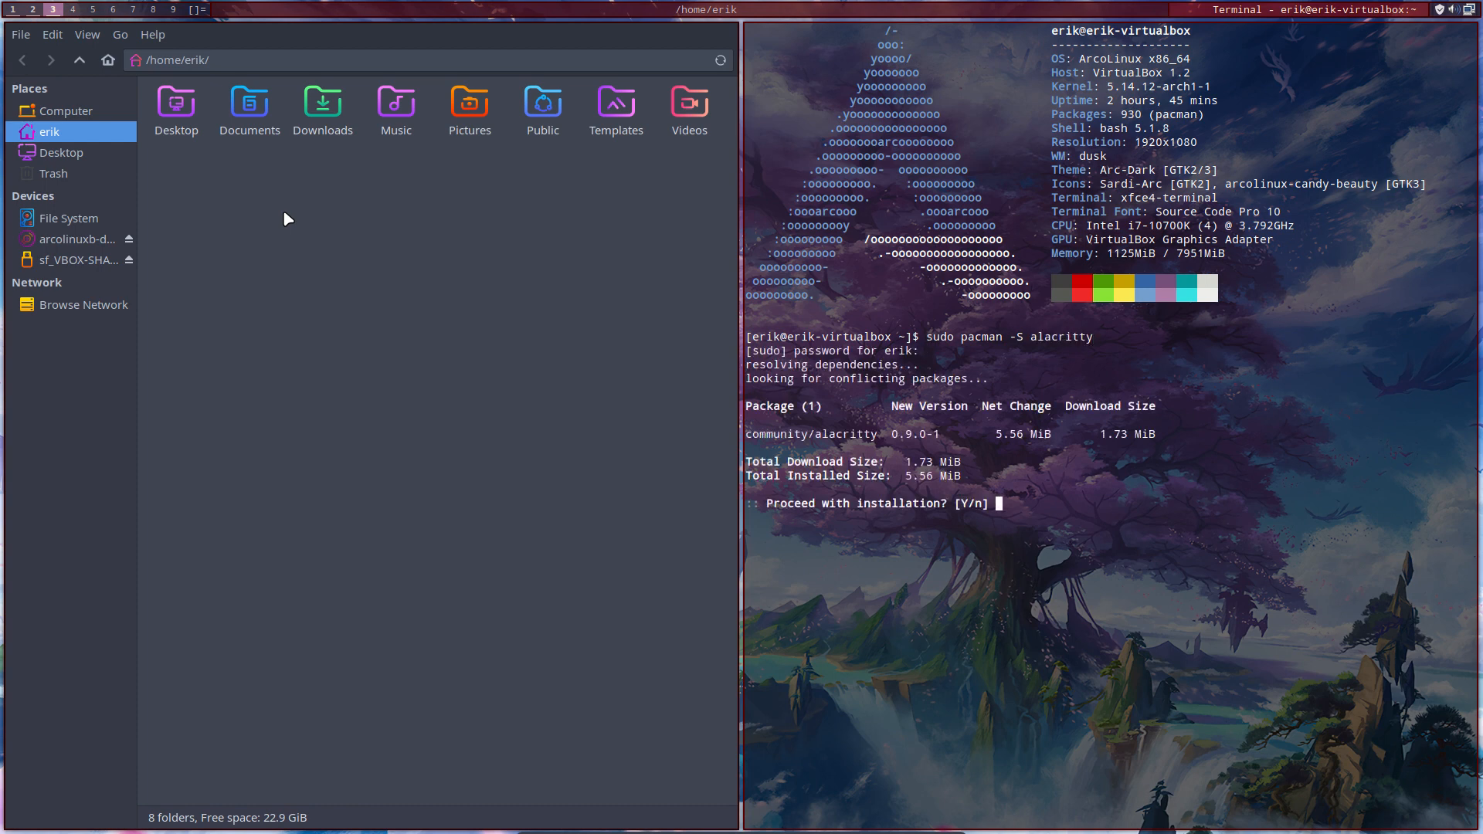
pyautogui.press('Return')
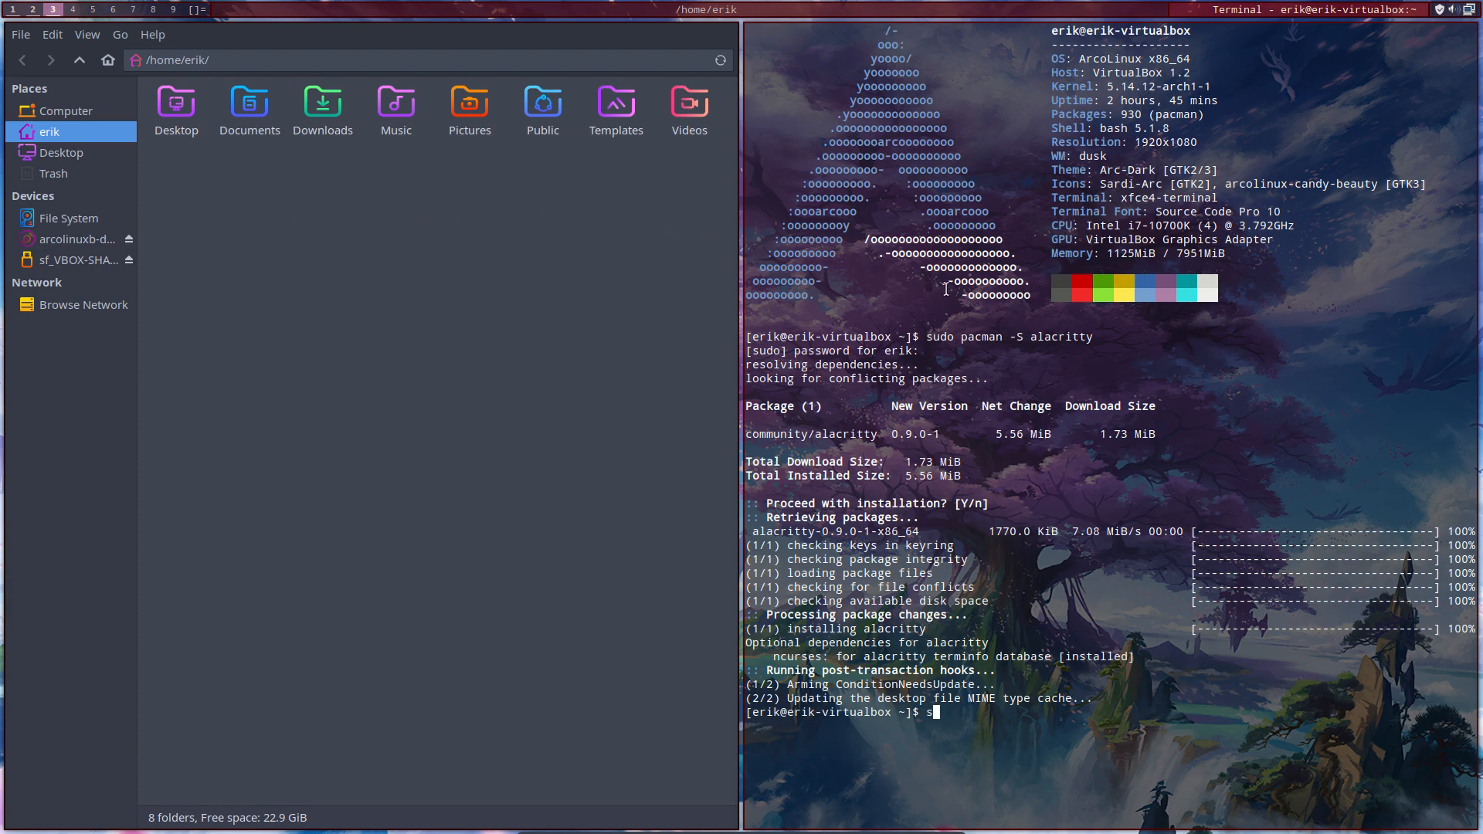
pyautogui.press('super+q')
# Step: Try twice to open a terminal in the home folder from the file manager
pyautogui.rightClick(593, 249)
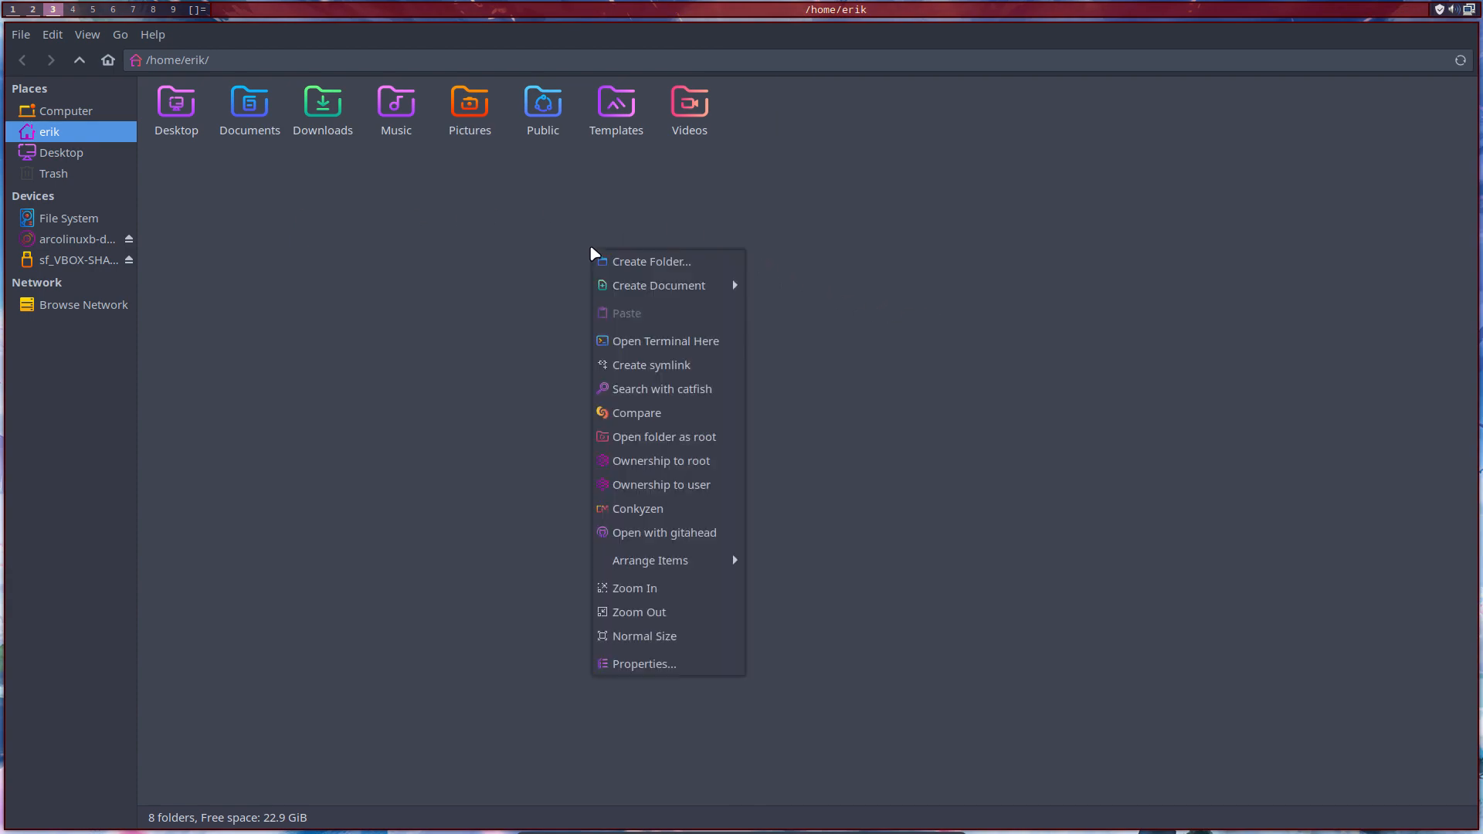
pyautogui.click(653, 341)
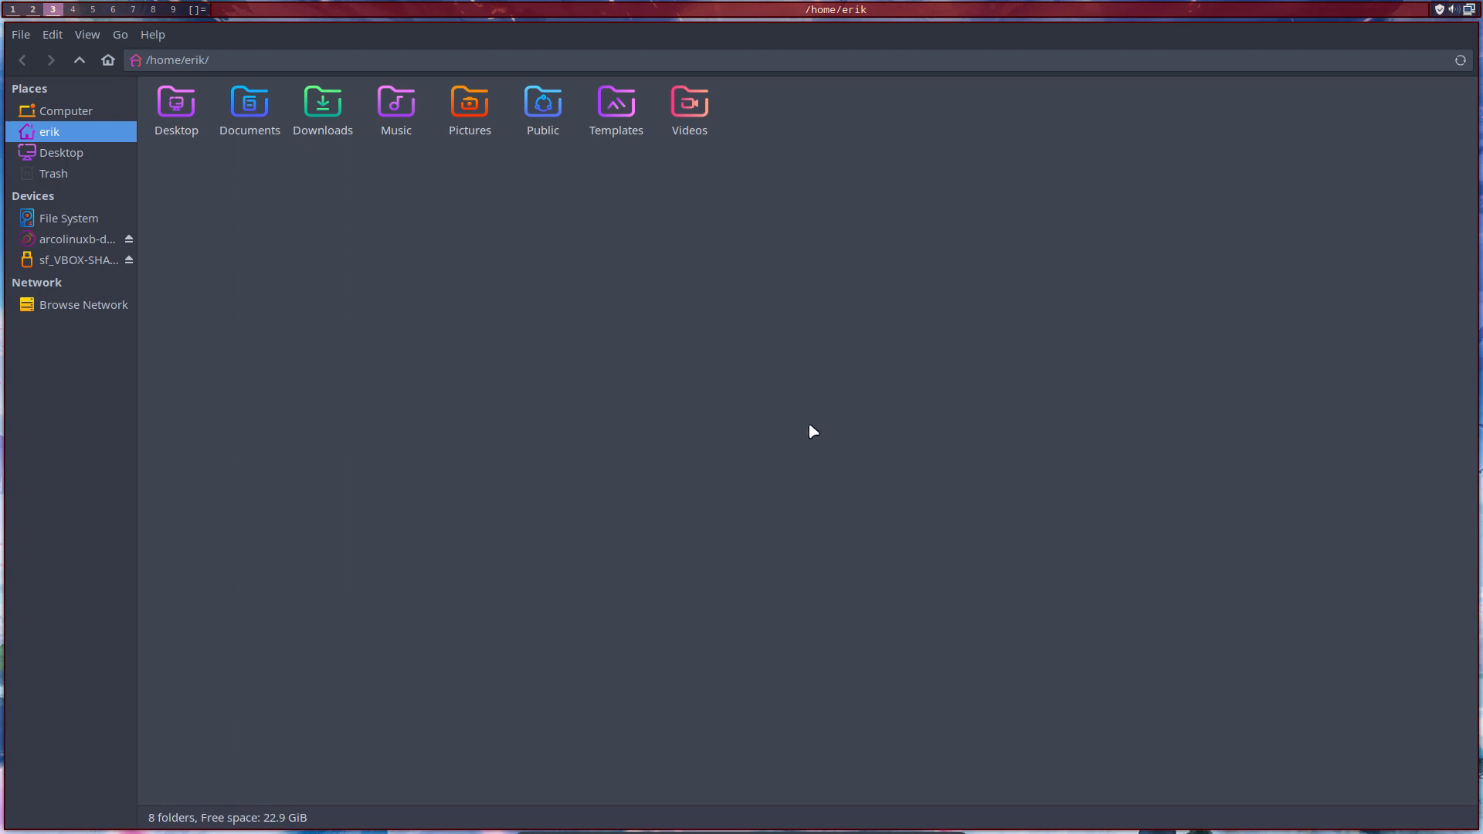
pyautogui.rightClick(474, 299)
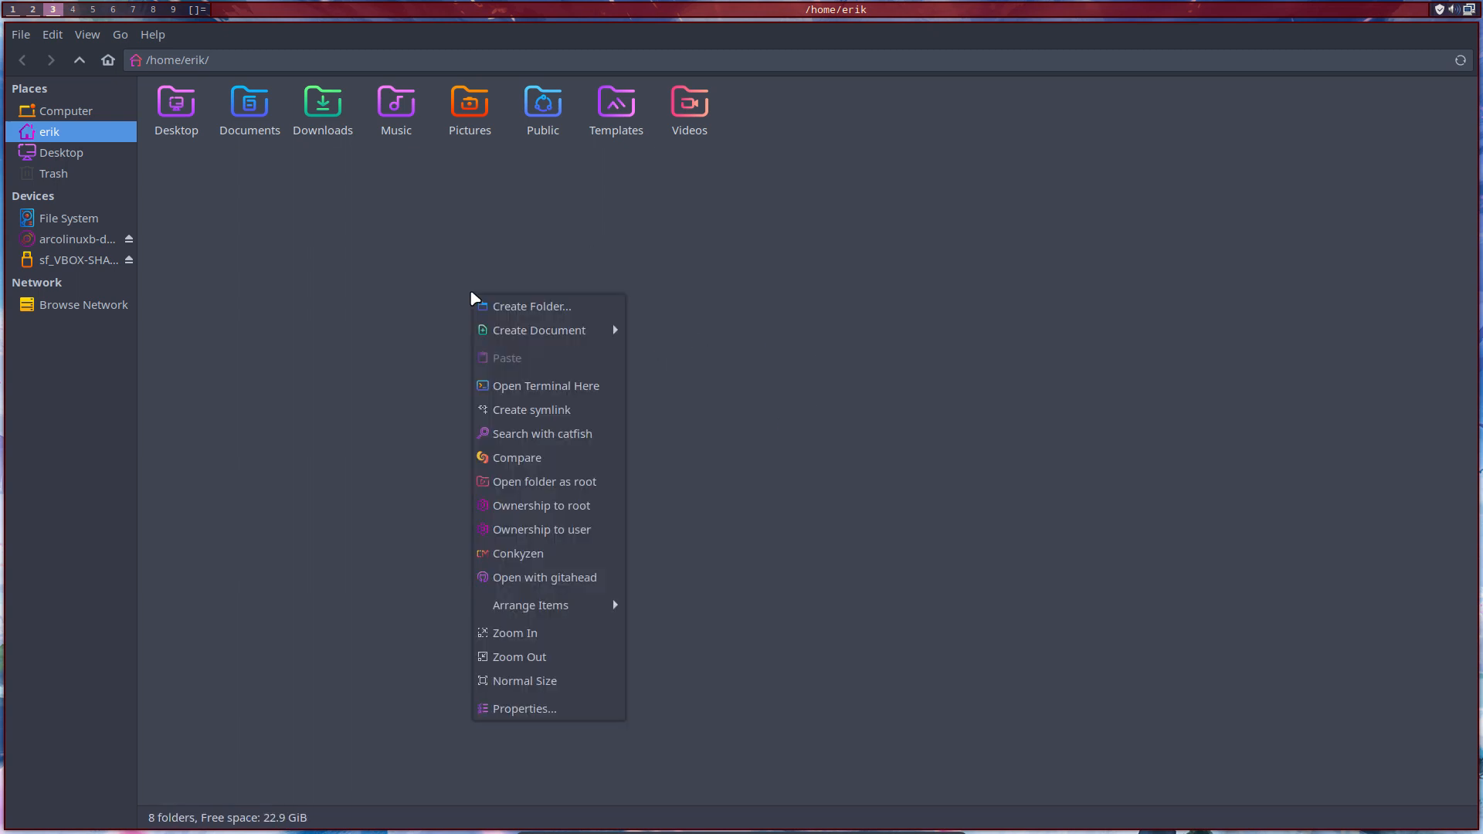
pyautogui.click(532, 386)
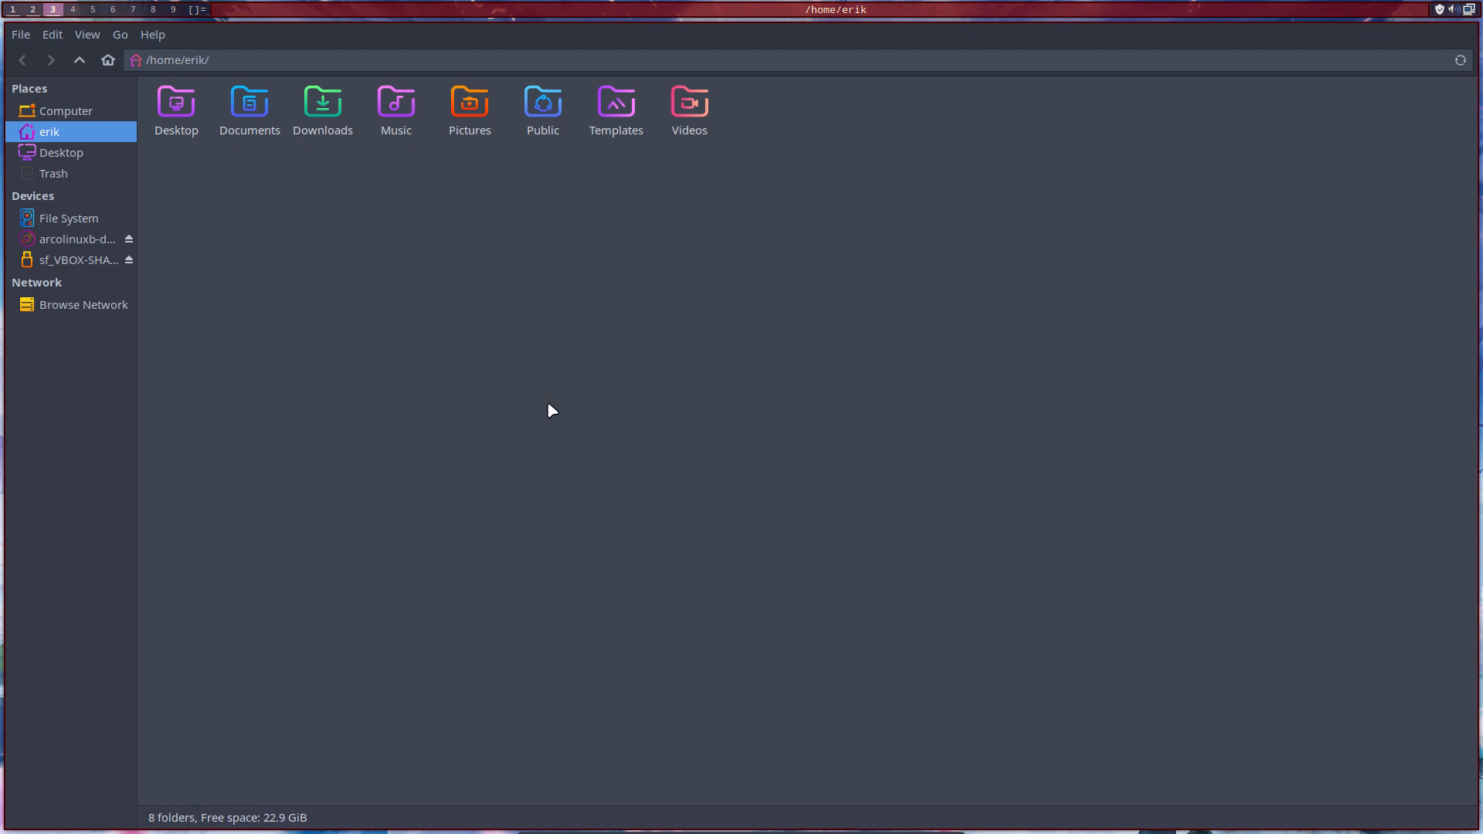
# Step: Launch Alacritty from the application launcher beside the file manager
pyautogui.press('super+d')
pyautogui.write('aka')
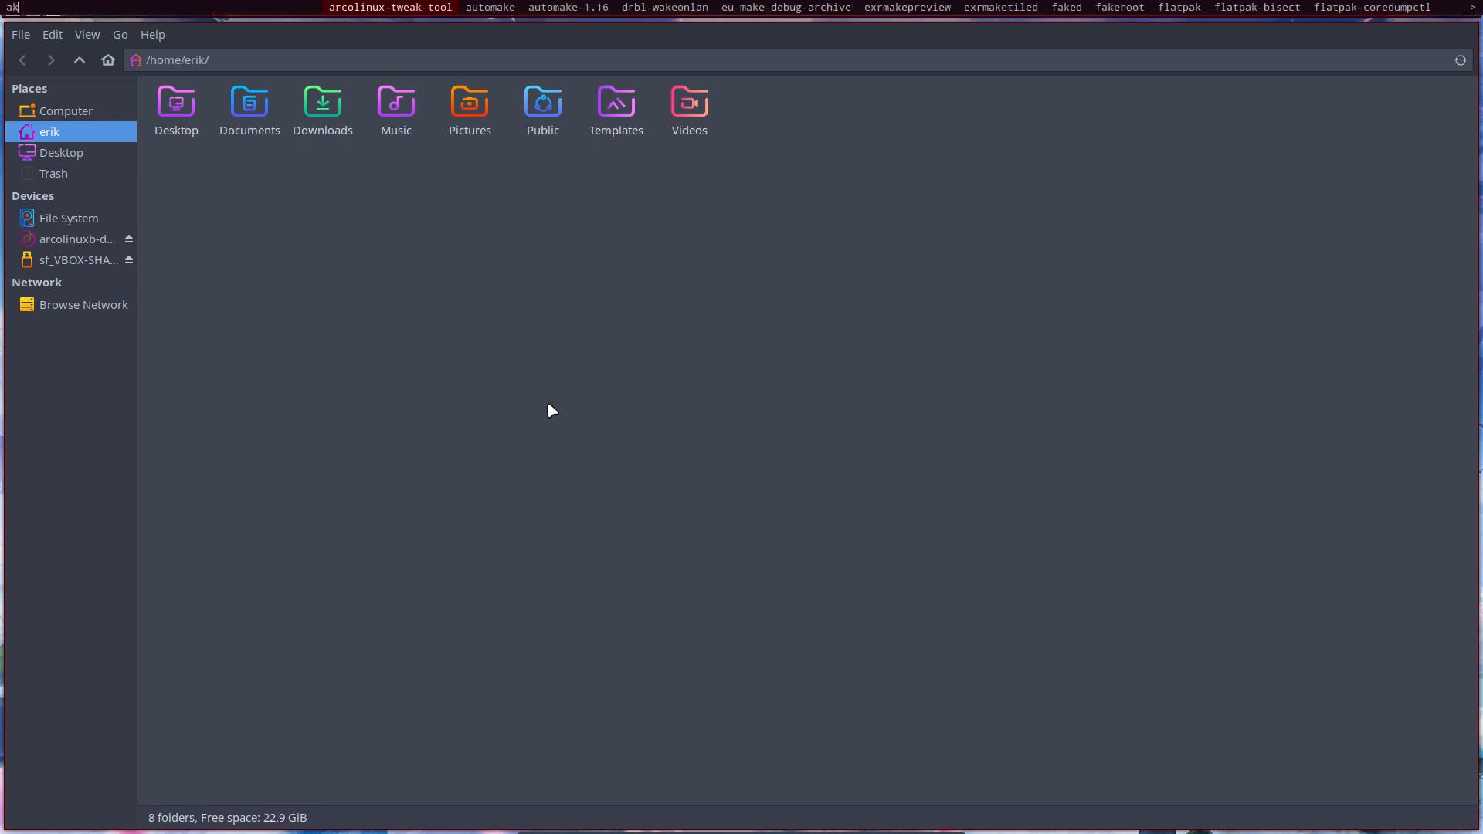
pyautogui.press('BackSpace')
pyautogui.press('BackSpace')
pyautogui.write('l')
pyautogui.press('Return')
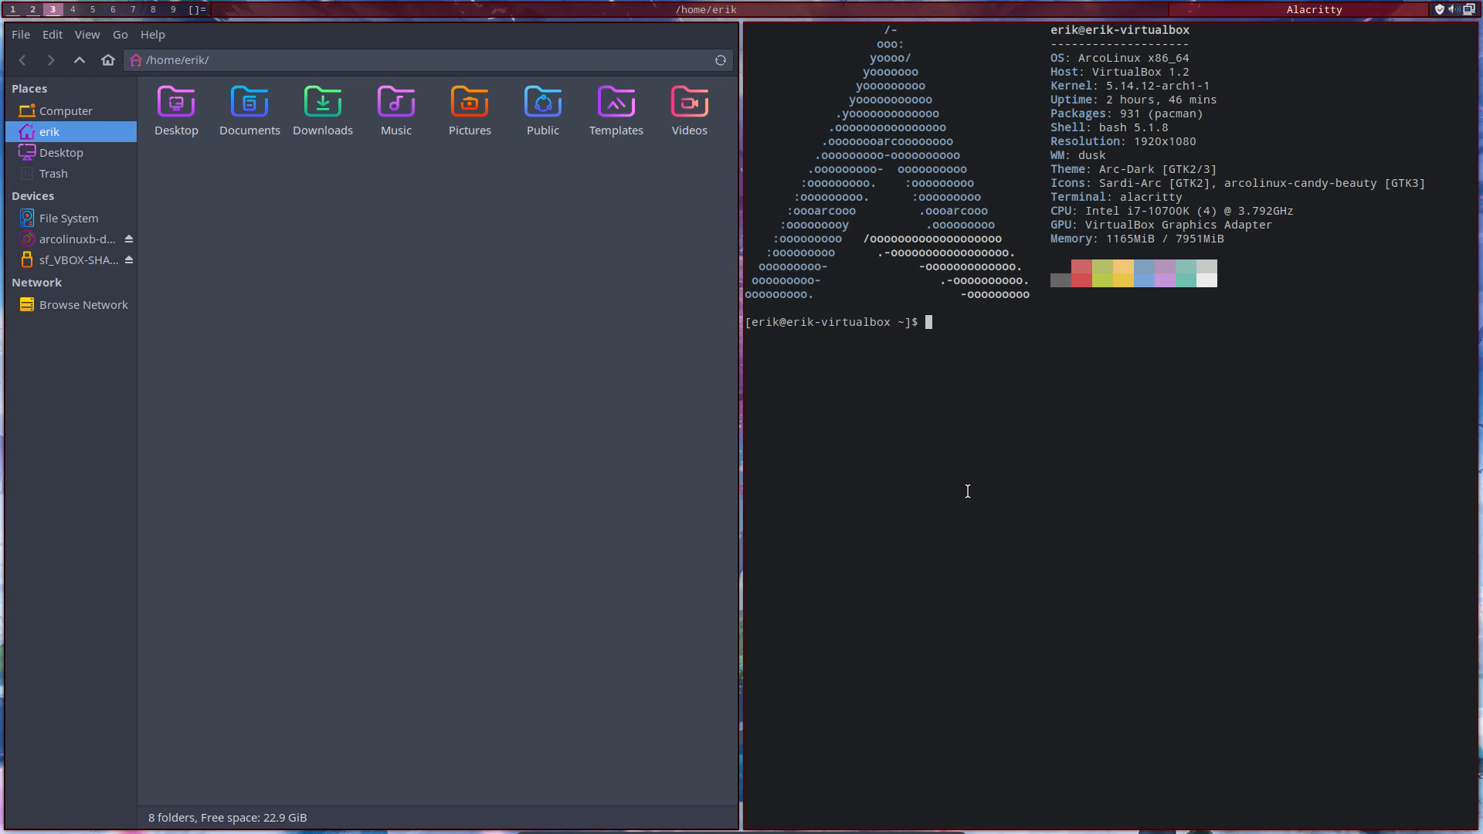
# Step: Copy the chadwm repository's clone URL again and return to the Alacritty terminal on workspace 3
pyautogui.press('super+1')
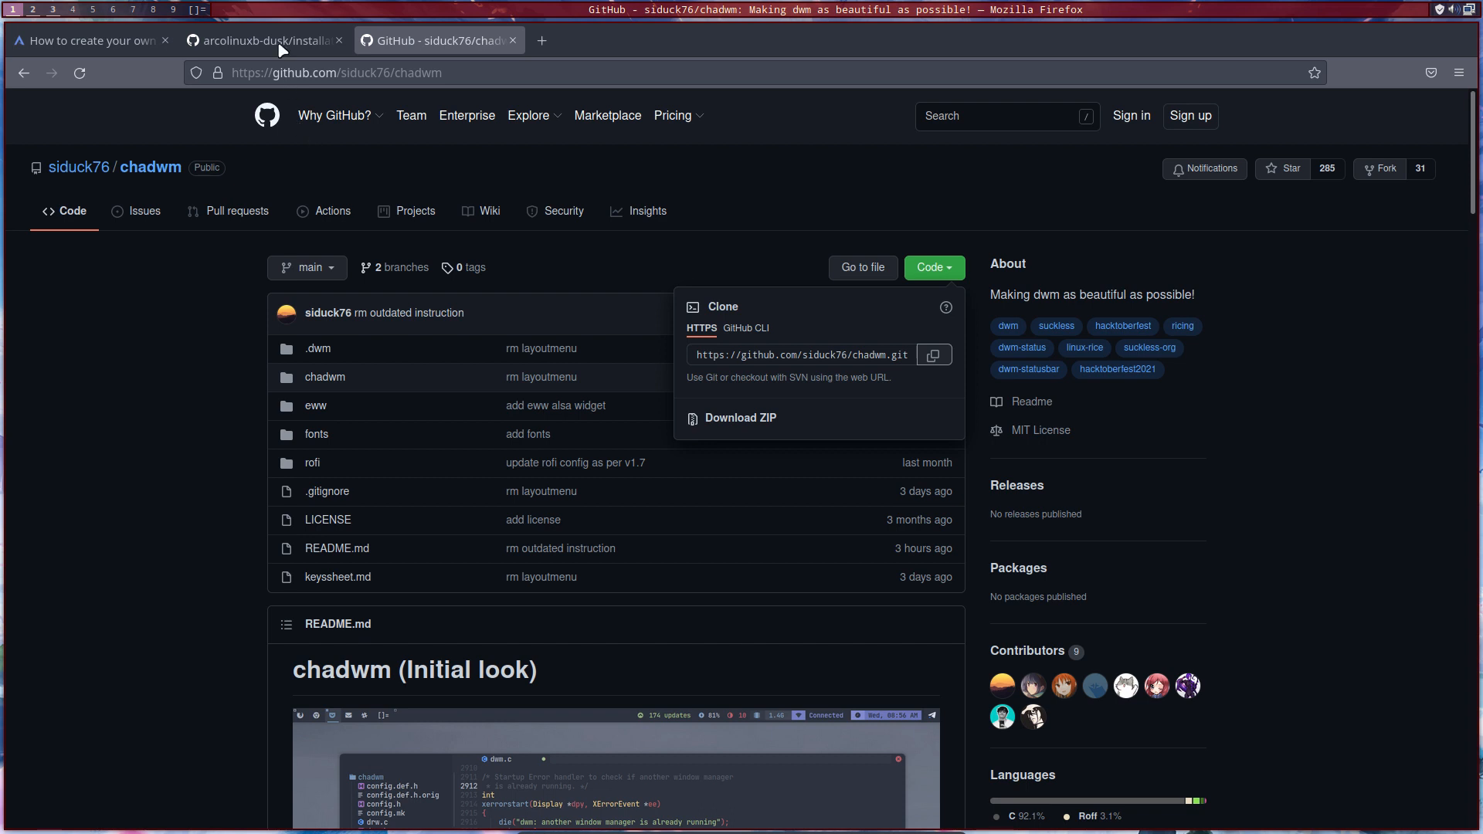
pyautogui.click(936, 357)
pyautogui.click(471, 71)
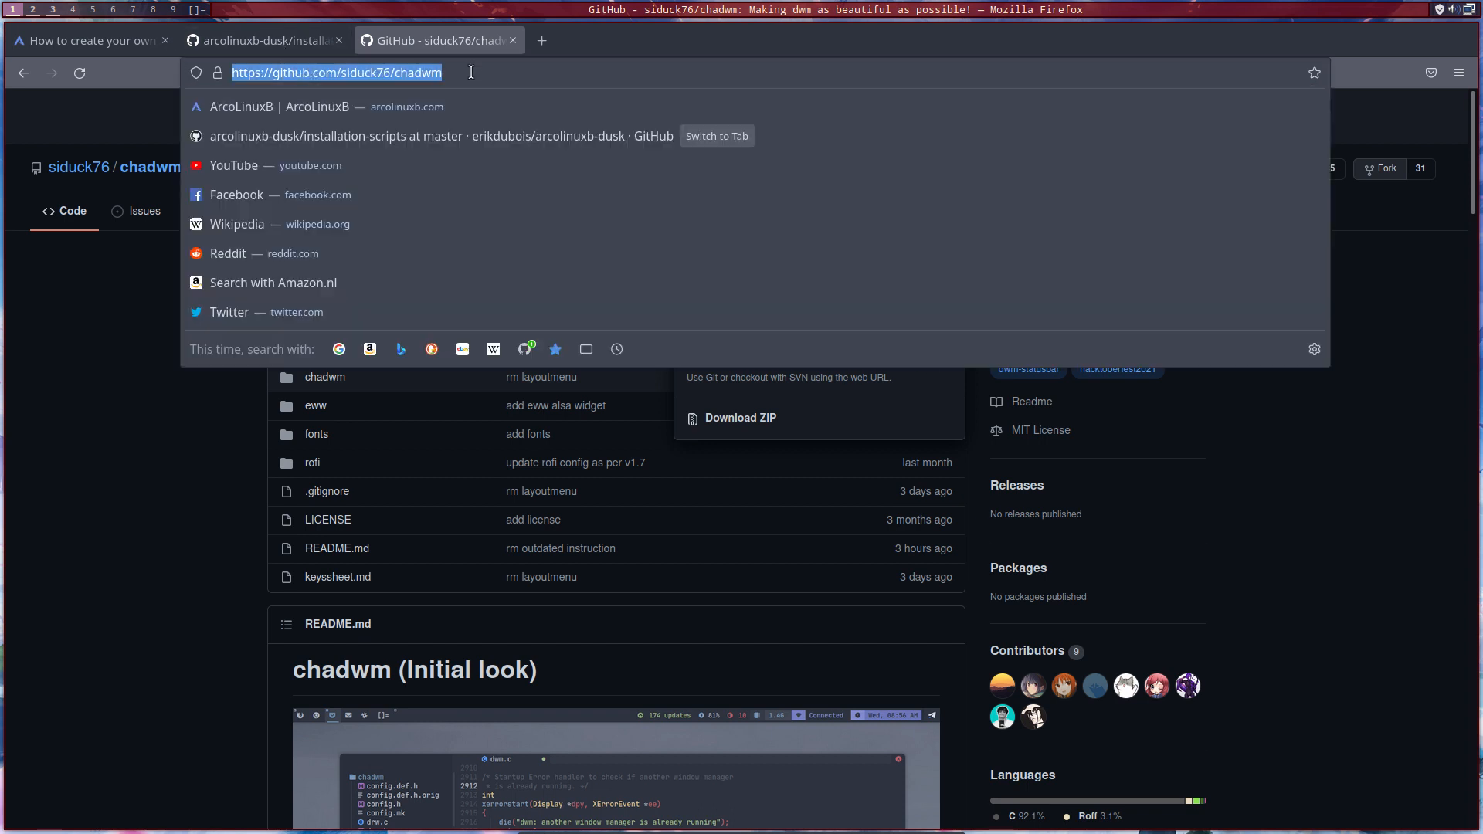
pyautogui.click(32, 9)
pyautogui.click(53, 9)
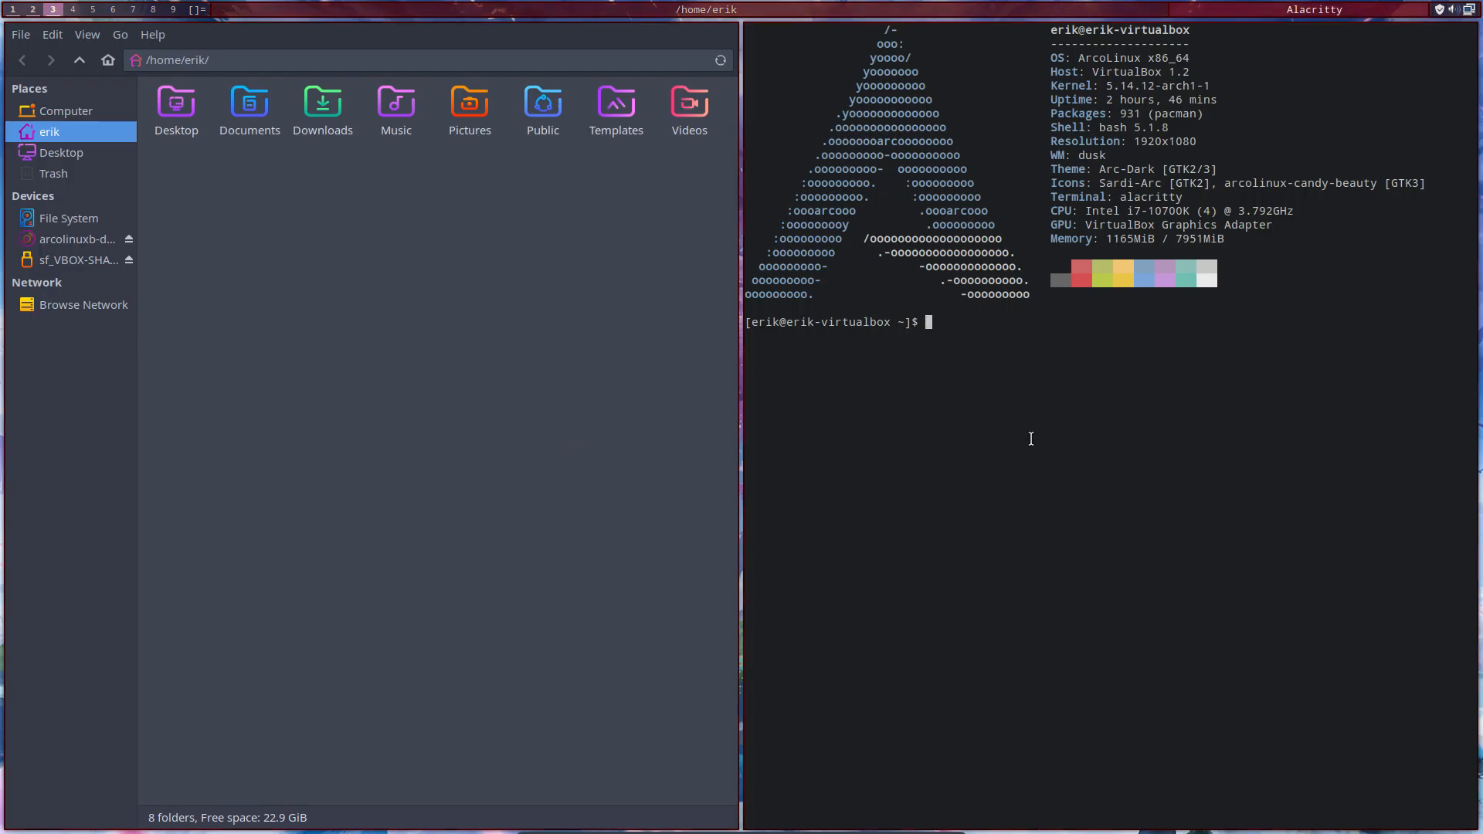
pyautogui.write('git clone')
pyautogui.hotkey('ctrl', 'shift', 'v')
pyautogui.press('Return')
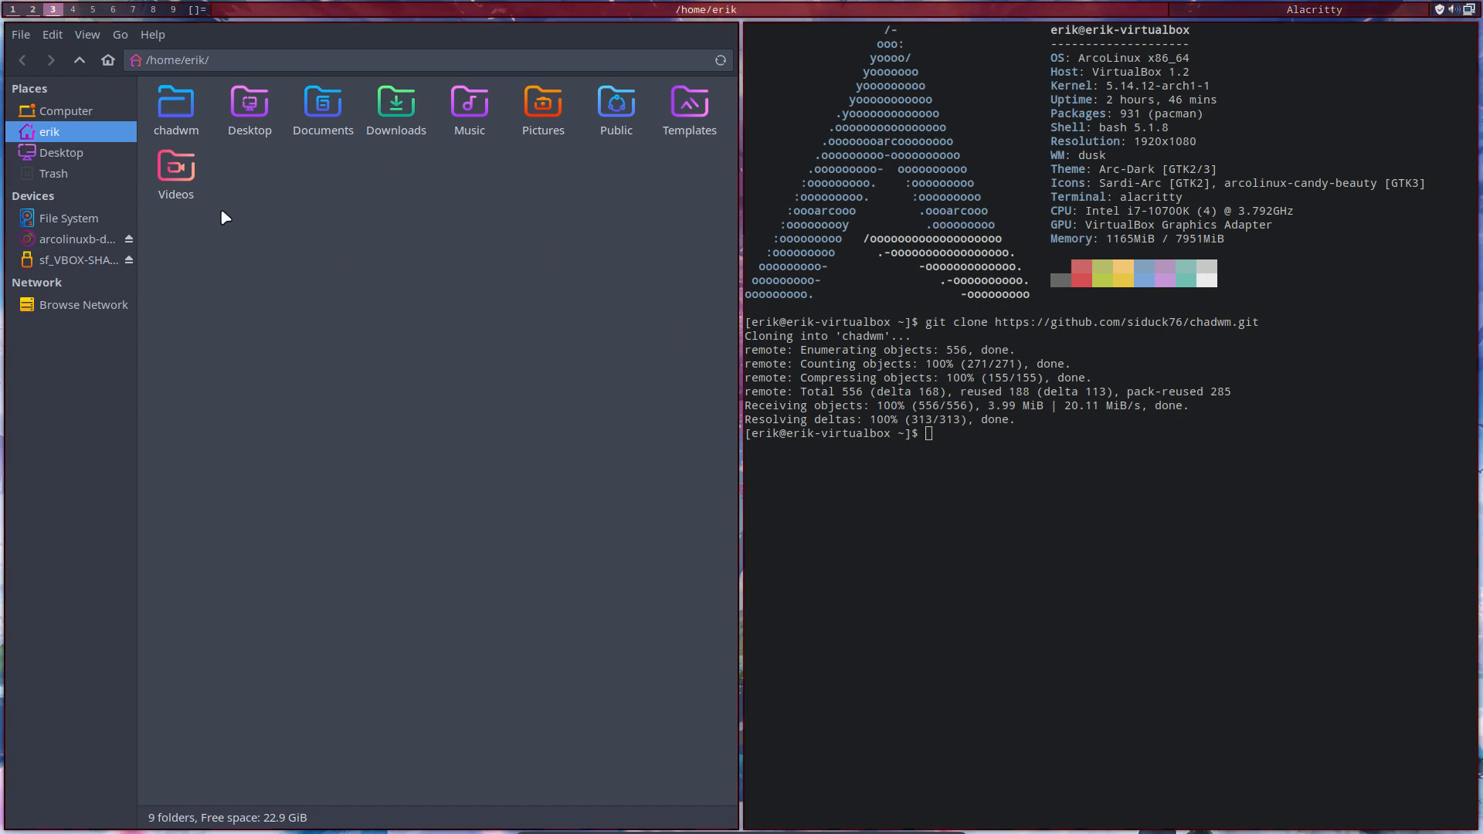
pyautogui.press('super+q')
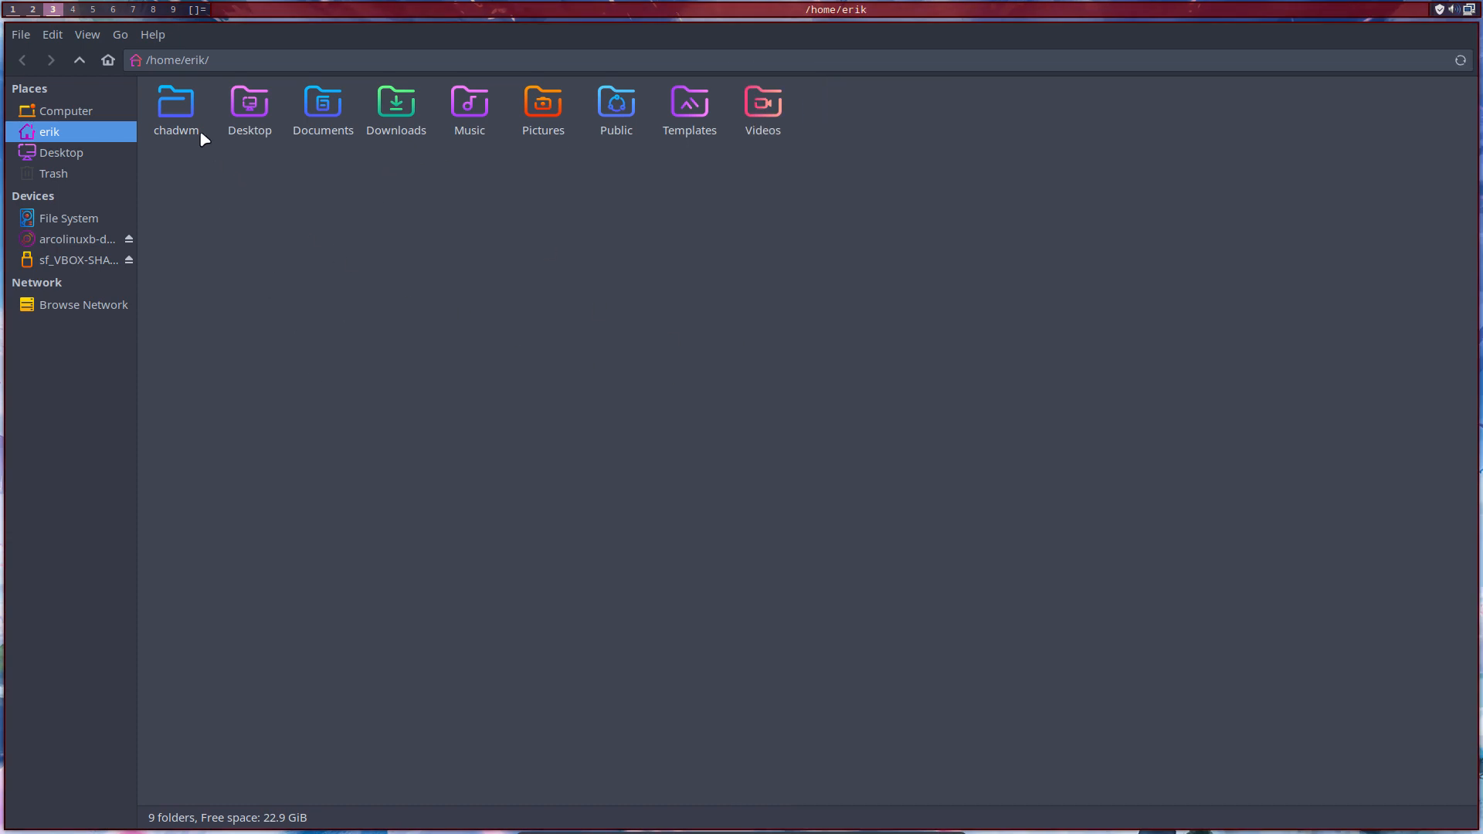
pyautogui.doubleClick(164, 99)
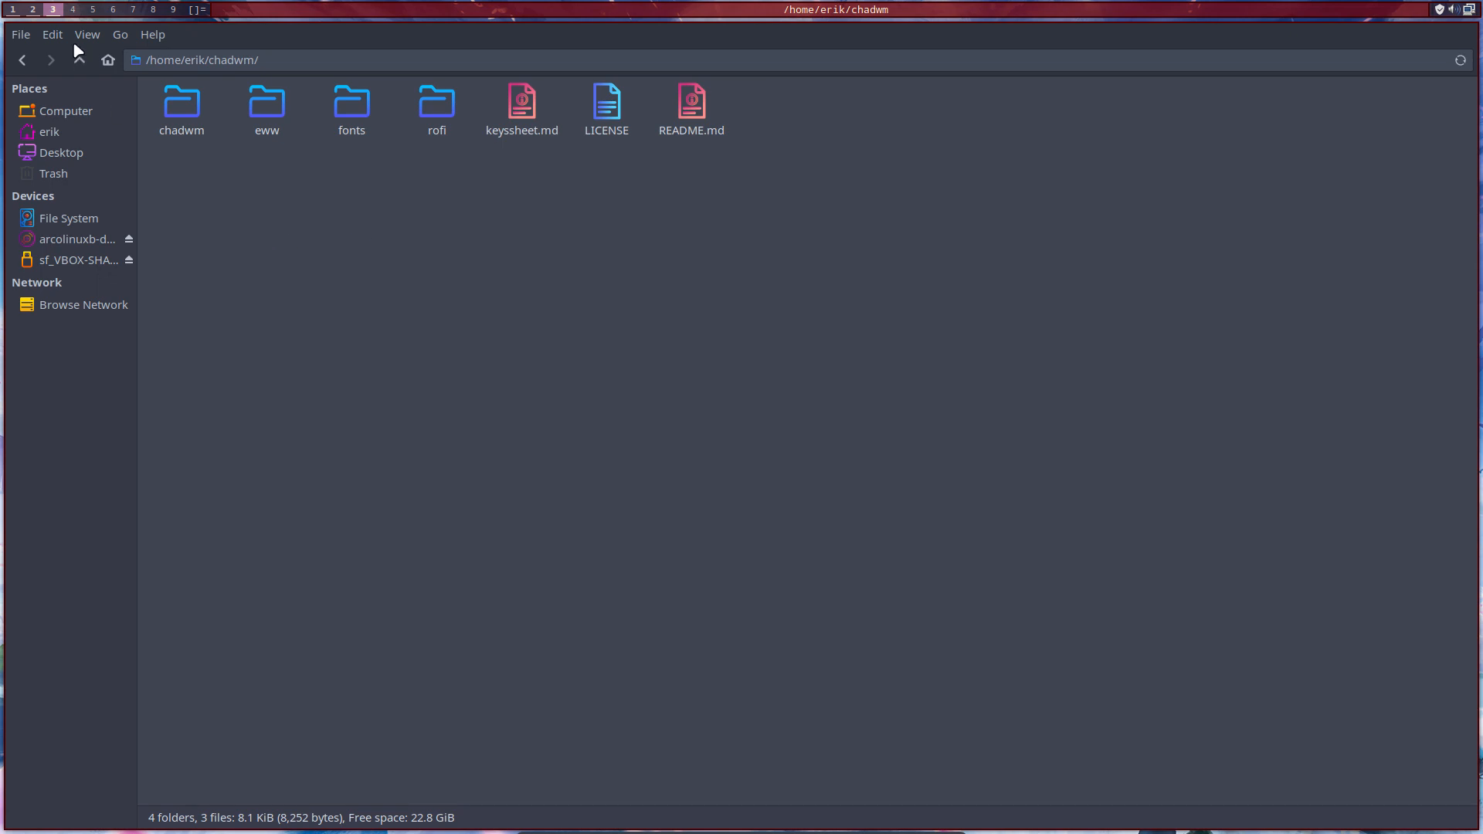
# Step: Return to the chadwm repository page and read the README's installation instructions and patches list
pyautogui.click(33, 10)
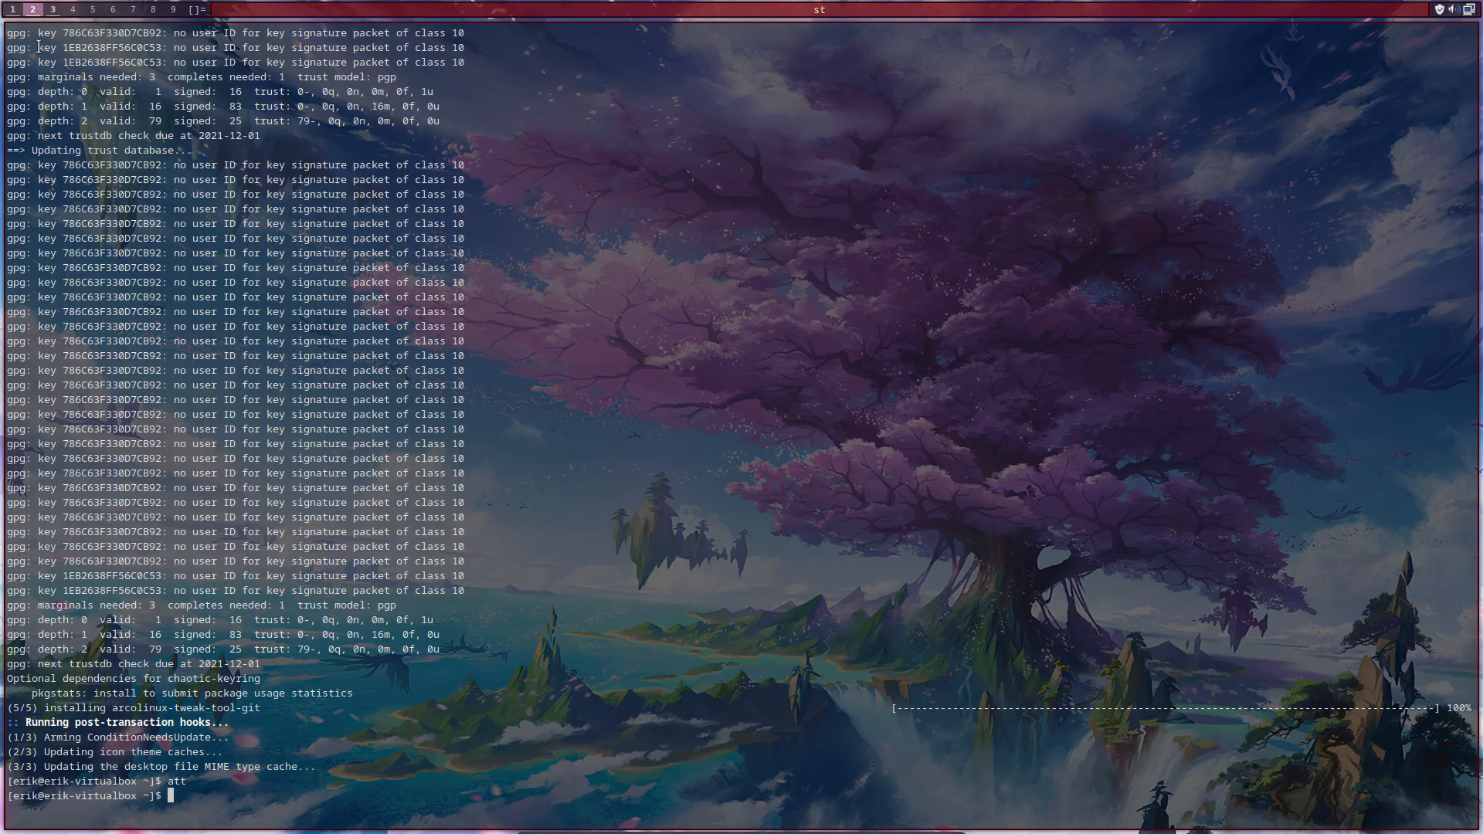
pyautogui.click(13, 10)
pyautogui.scroll(-20, 181, 455)
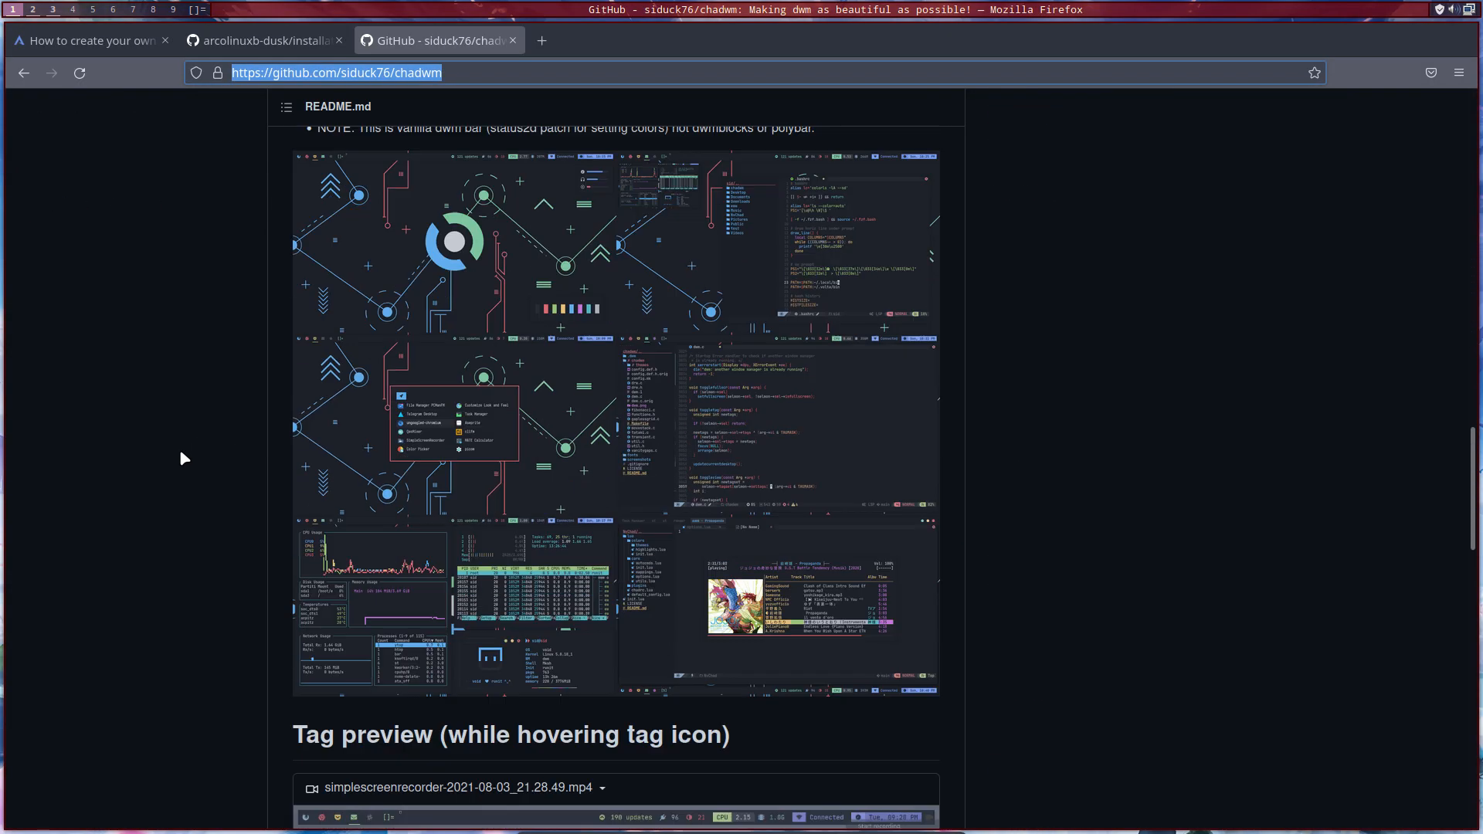
pyautogui.scroll(-5, 181, 455)
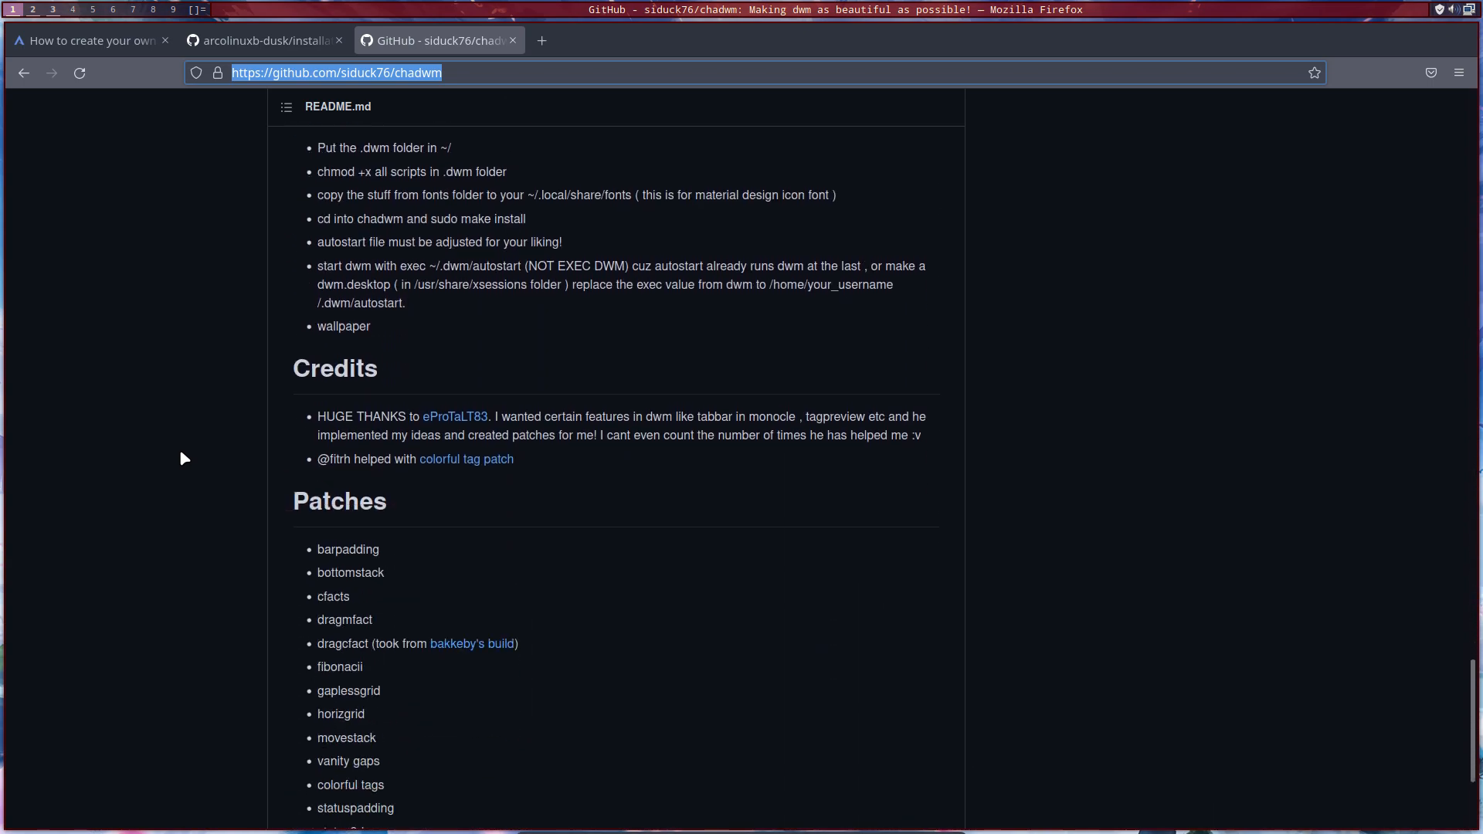
# Step: Open a second file manager window on workspace 3, go to the home folder and show its hidden files
pyautogui.scroll(5, 181, 455)
pyautogui.scroll(2, 180, 455)
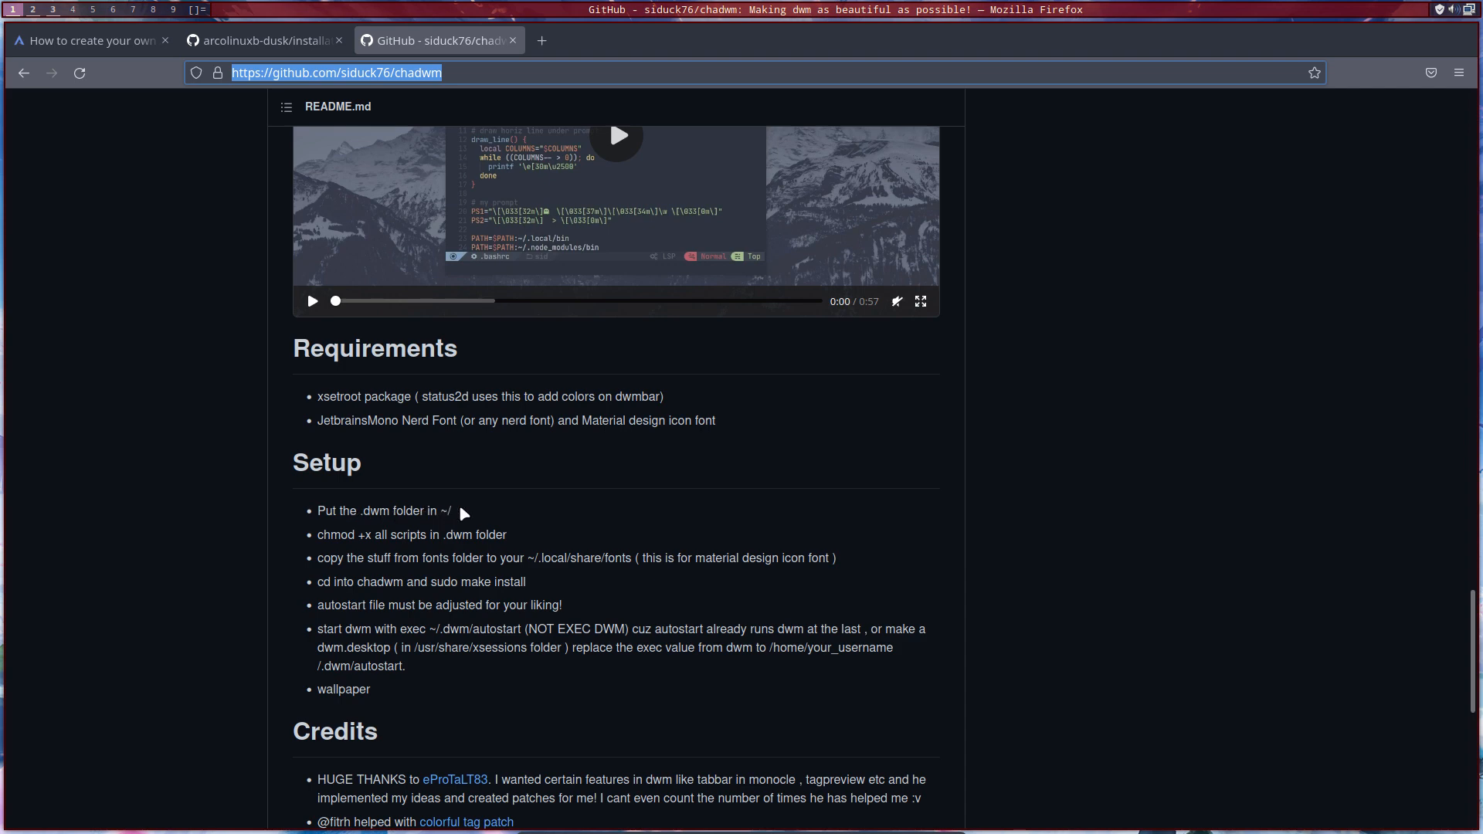
pyautogui.click(52, 10)
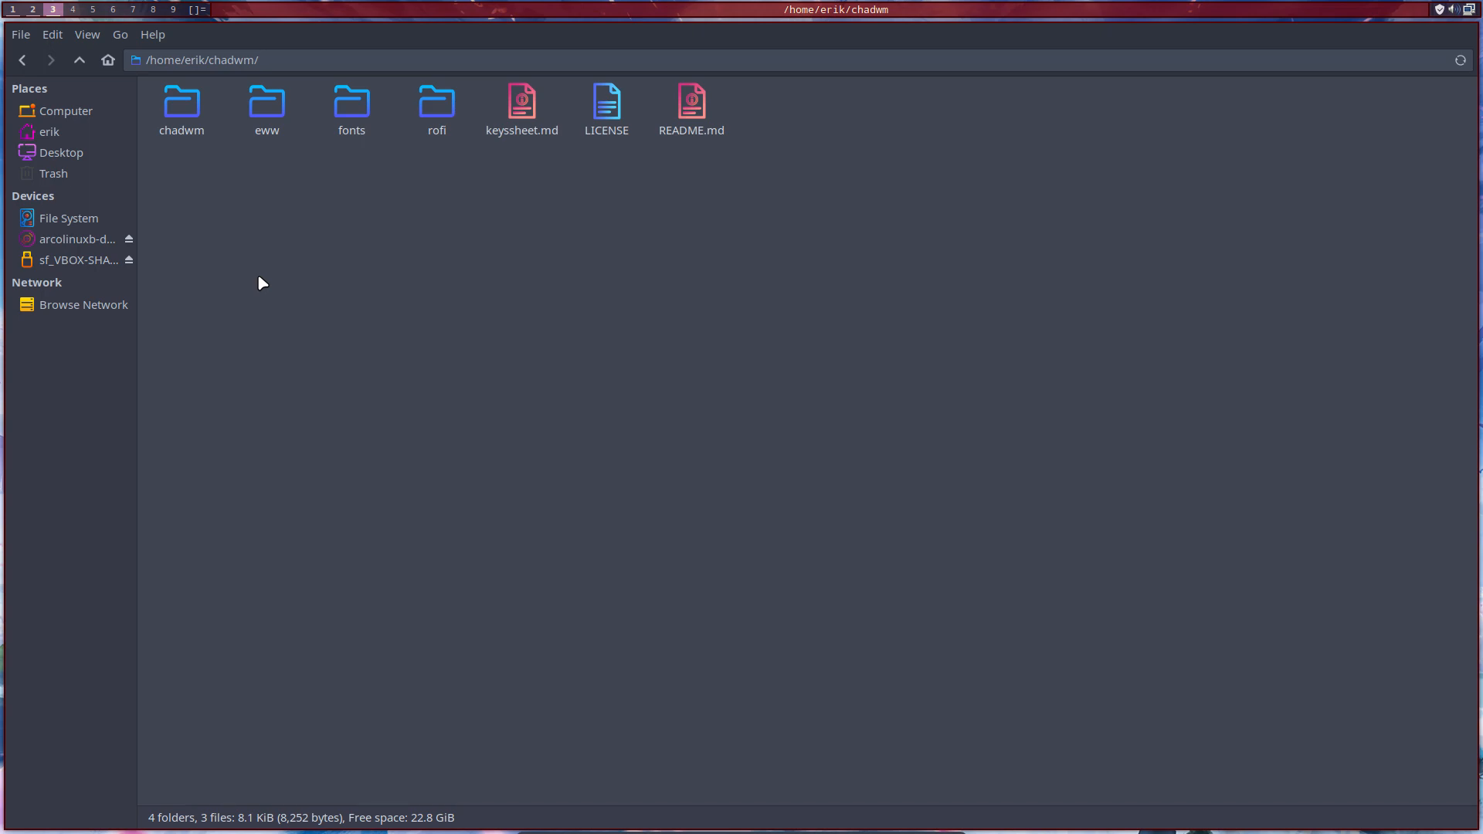
pyautogui.hotkey('ctrl', 'n')
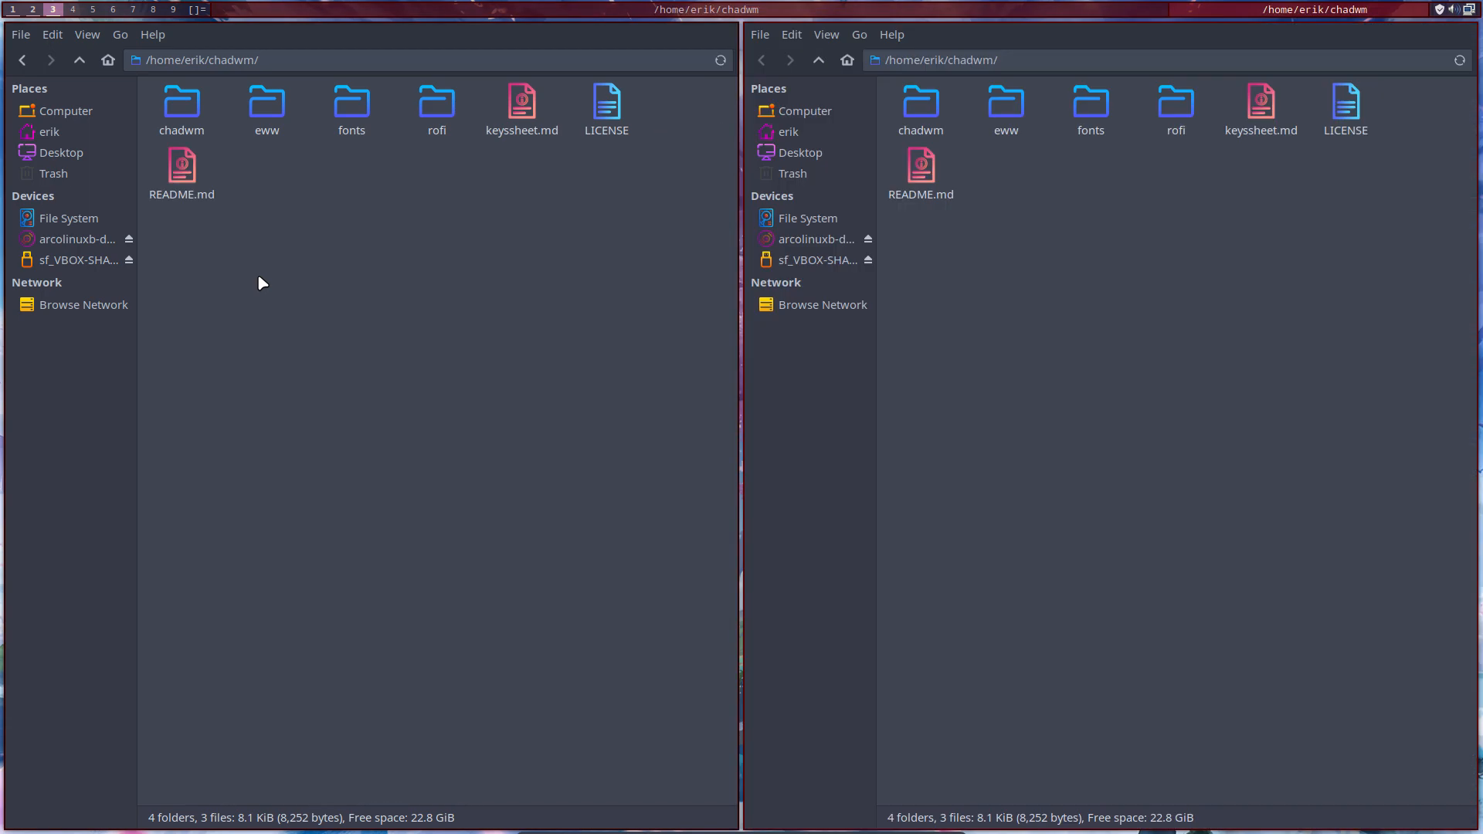
pyautogui.click(811, 138)
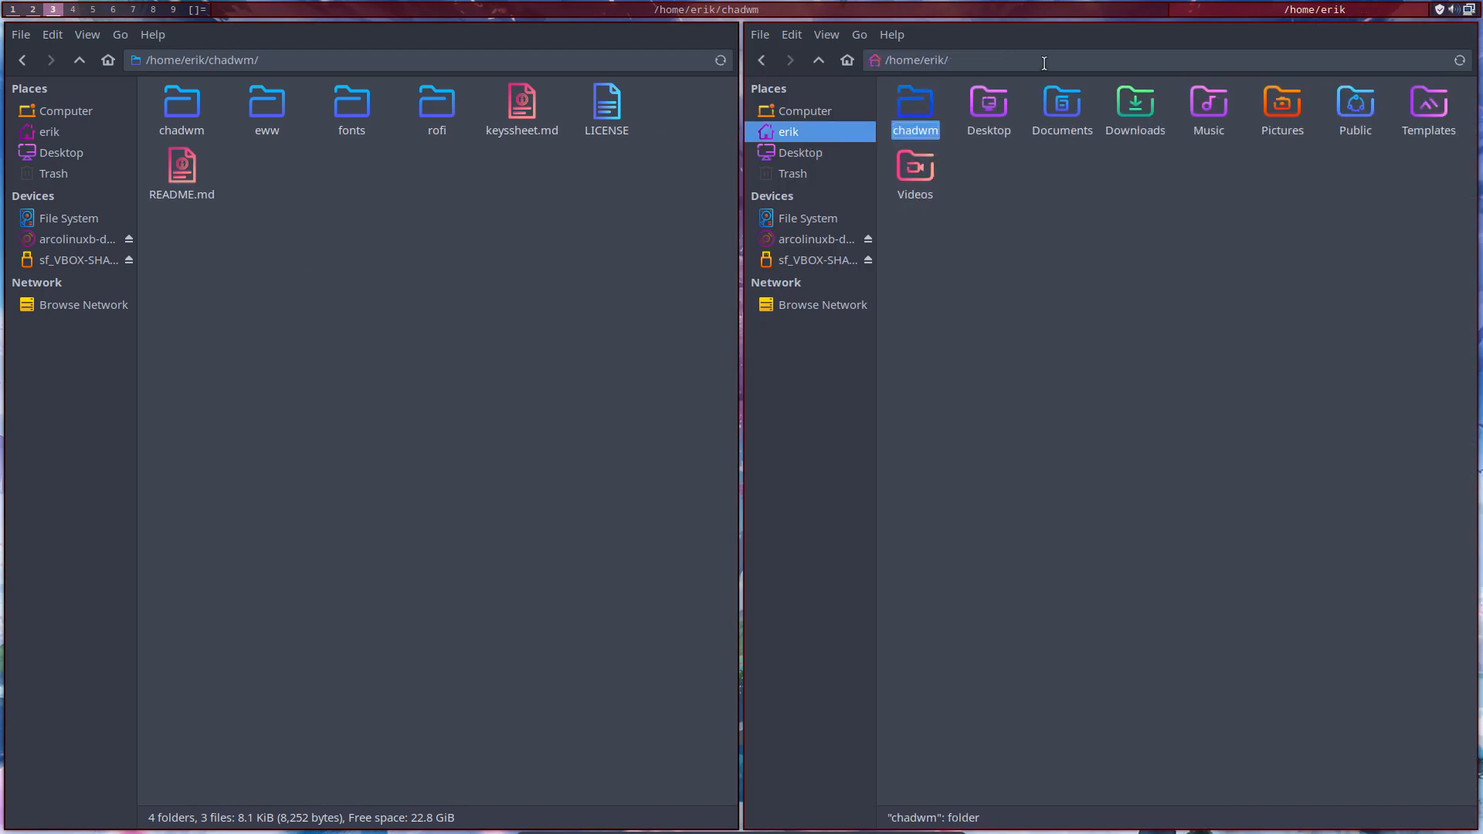
pyautogui.click(1131, 377)
pyautogui.hotkey('ctrl', 'h')
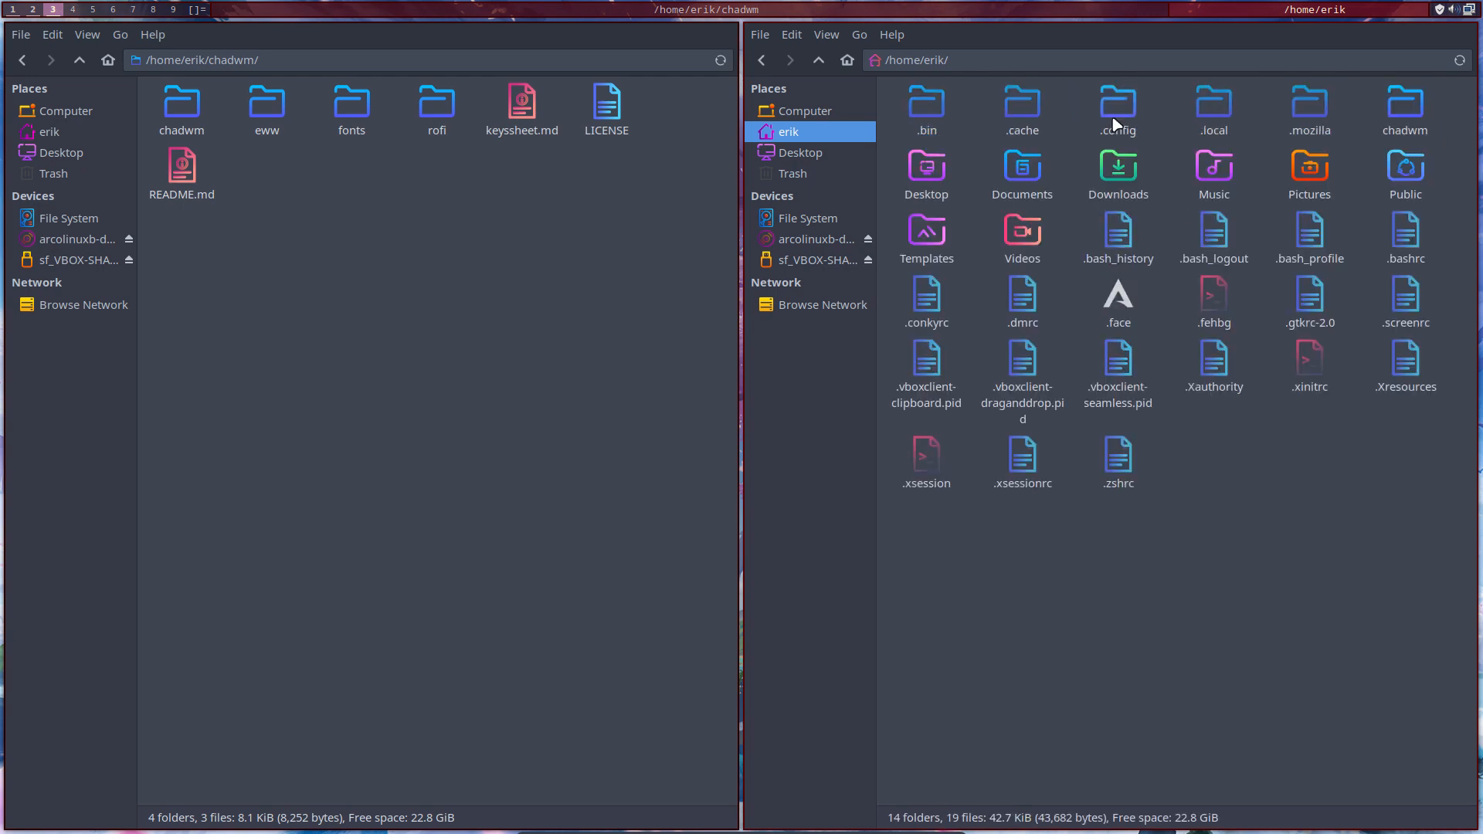
pyautogui.click(825, 35)
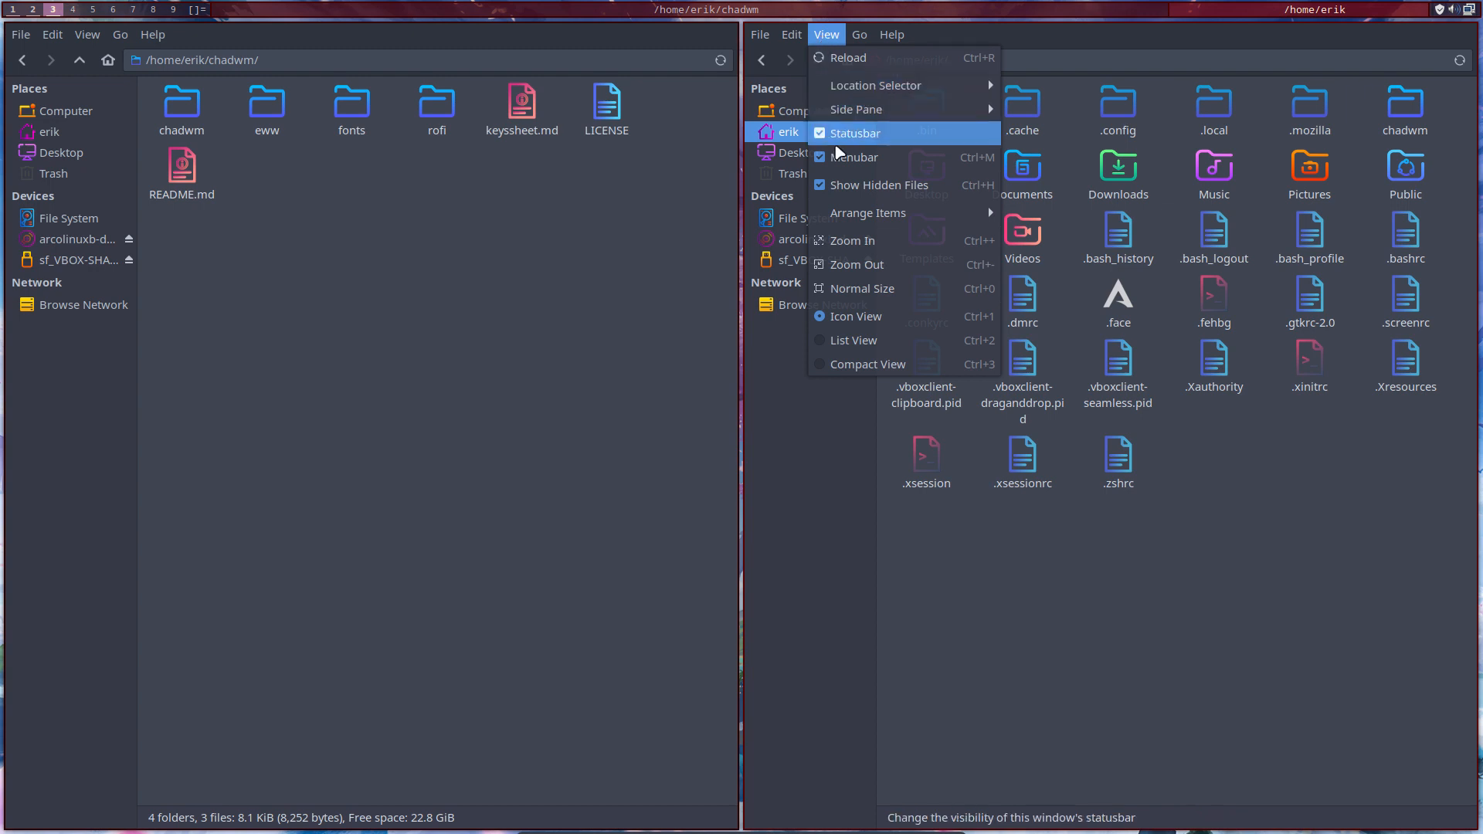
pyautogui.click(388, 243)
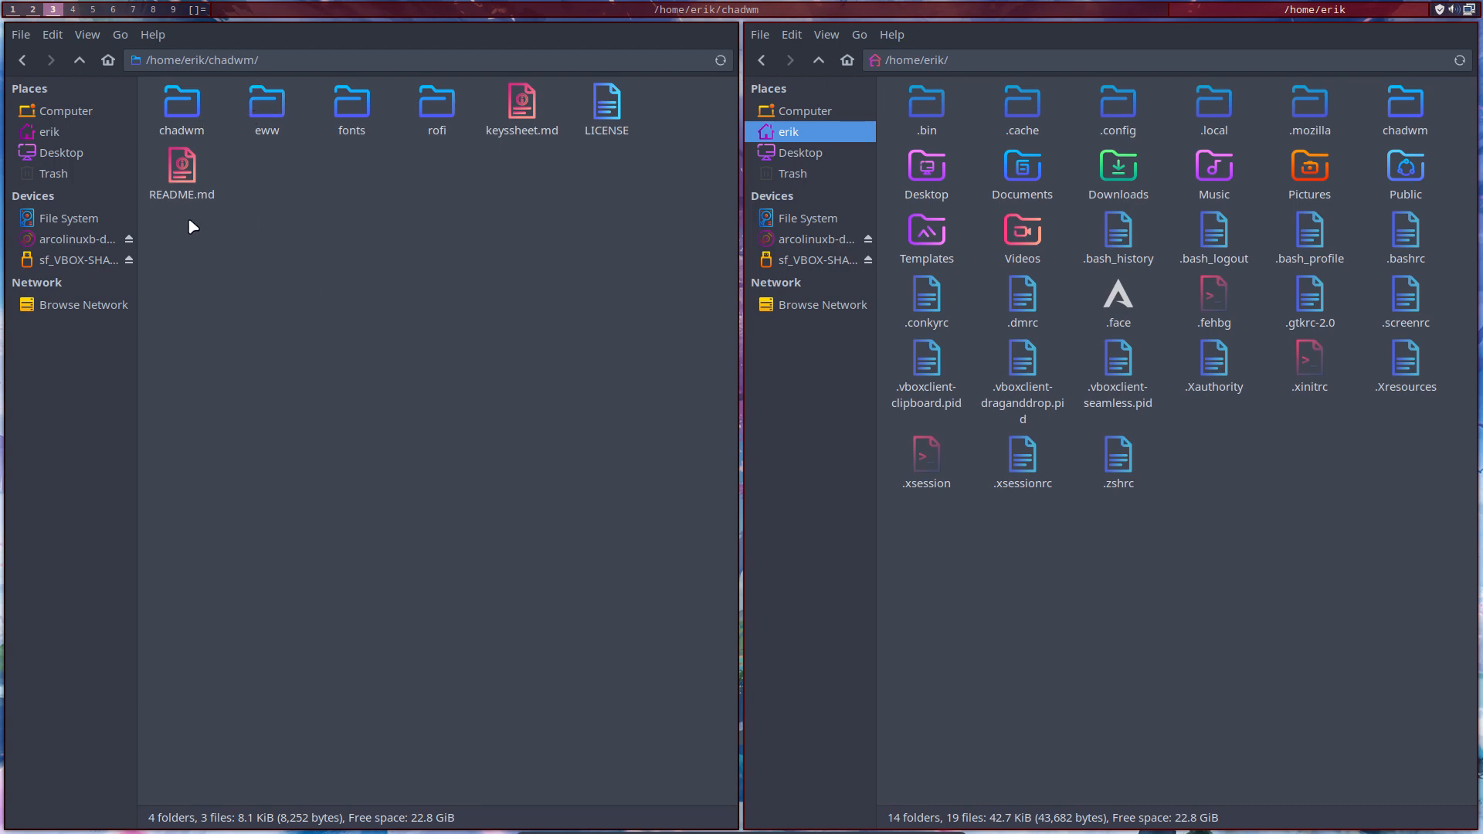
# Step: Show hidden files in the cloned chadwm folder and copy its .dwm folder into the home folder
pyautogui.click(13, 9)
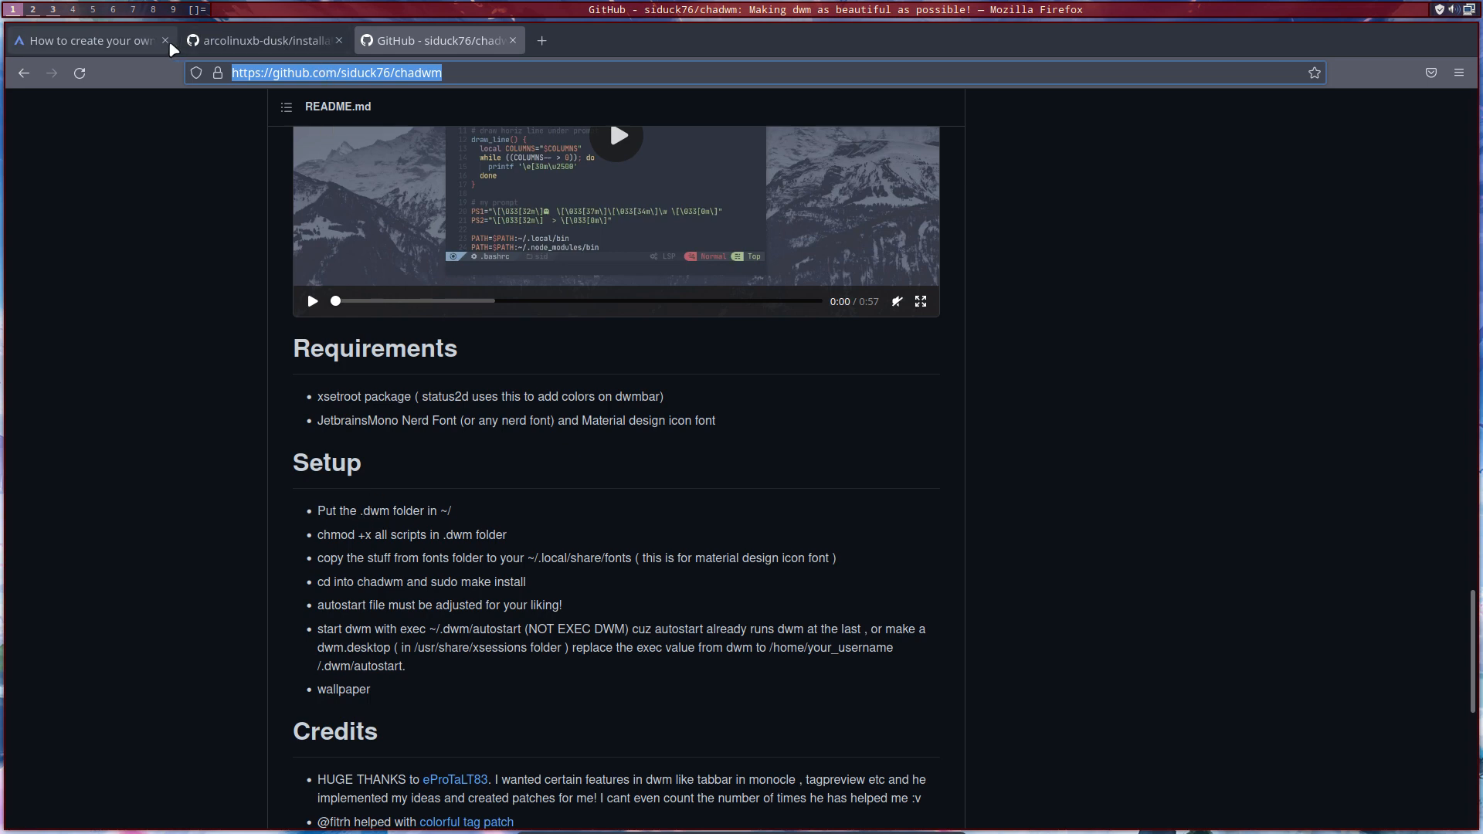
pyautogui.click(58, 8)
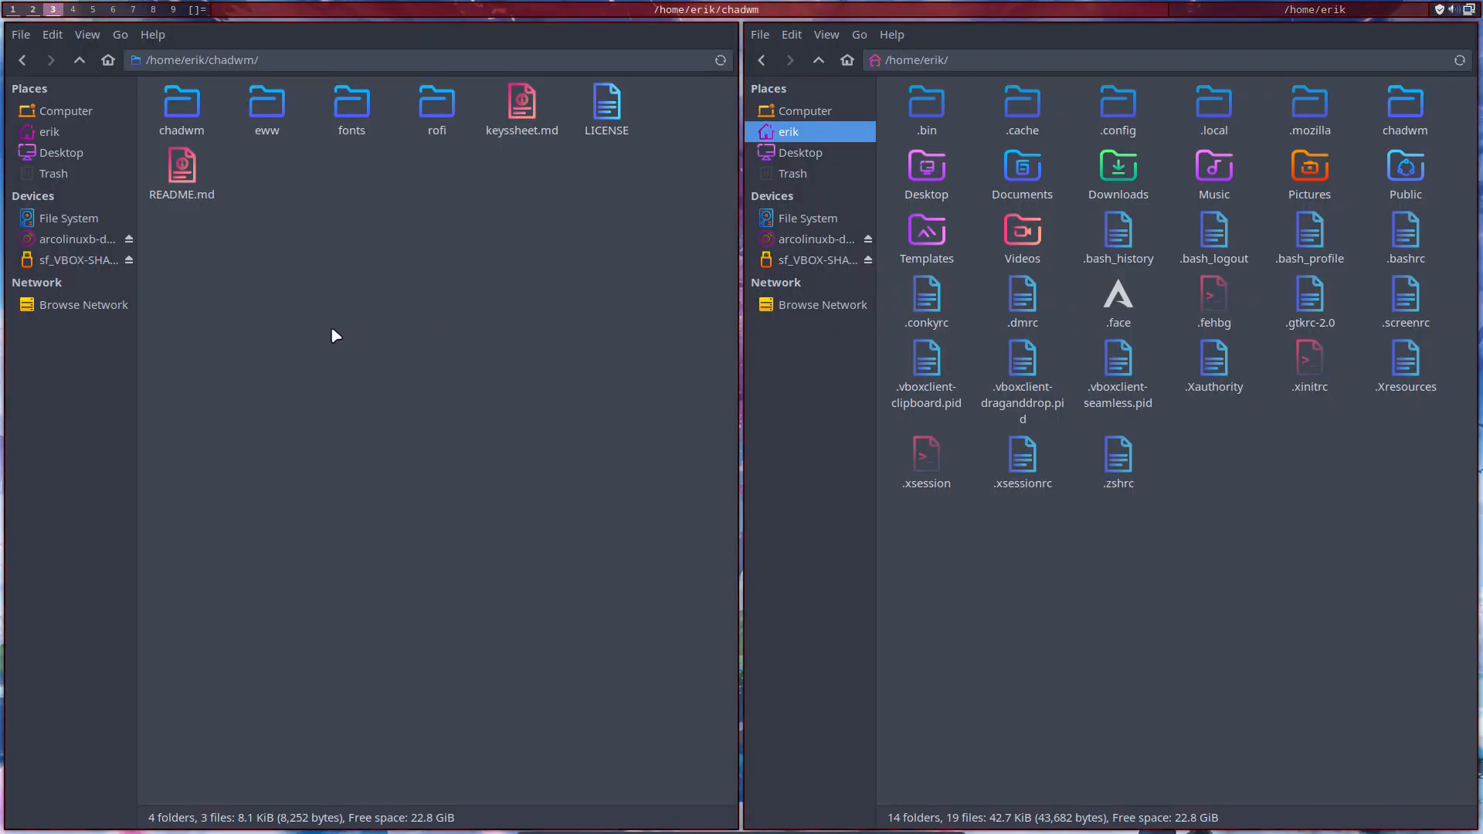
pyautogui.hotkey('ctrl', 'h')
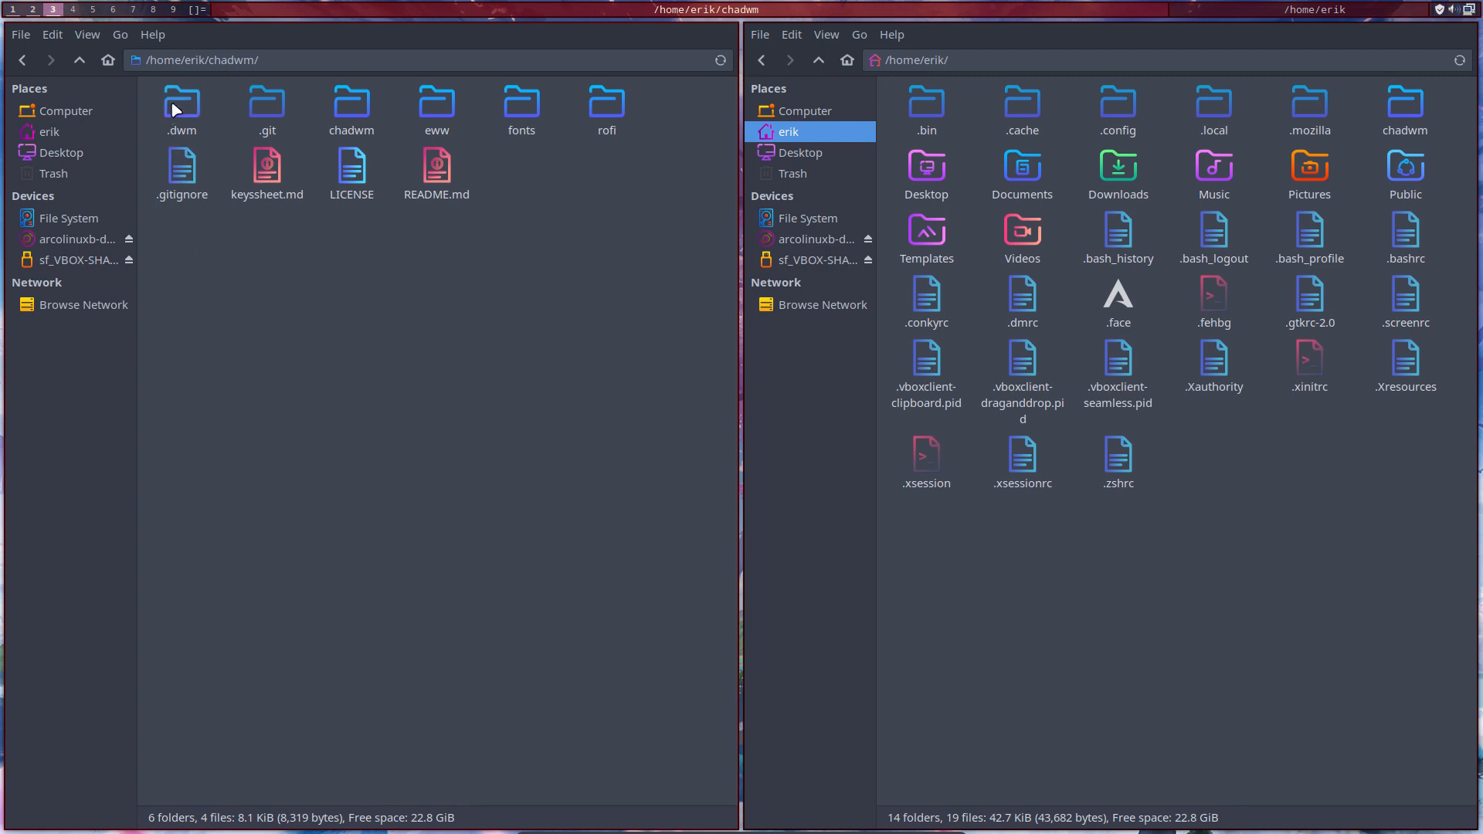
pyautogui.click(183, 131)
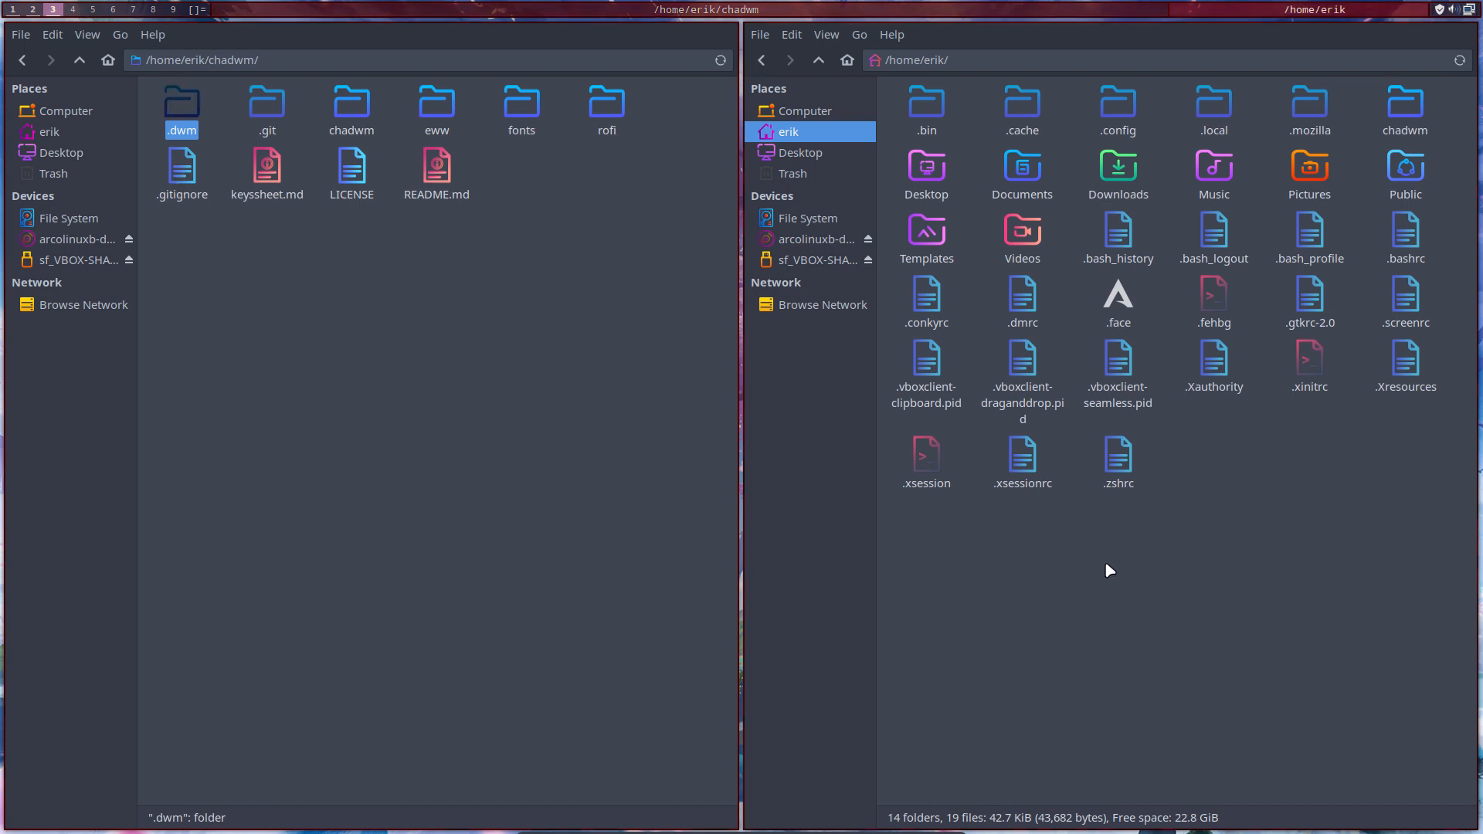
pyautogui.hotkey('ctrl', 'v')
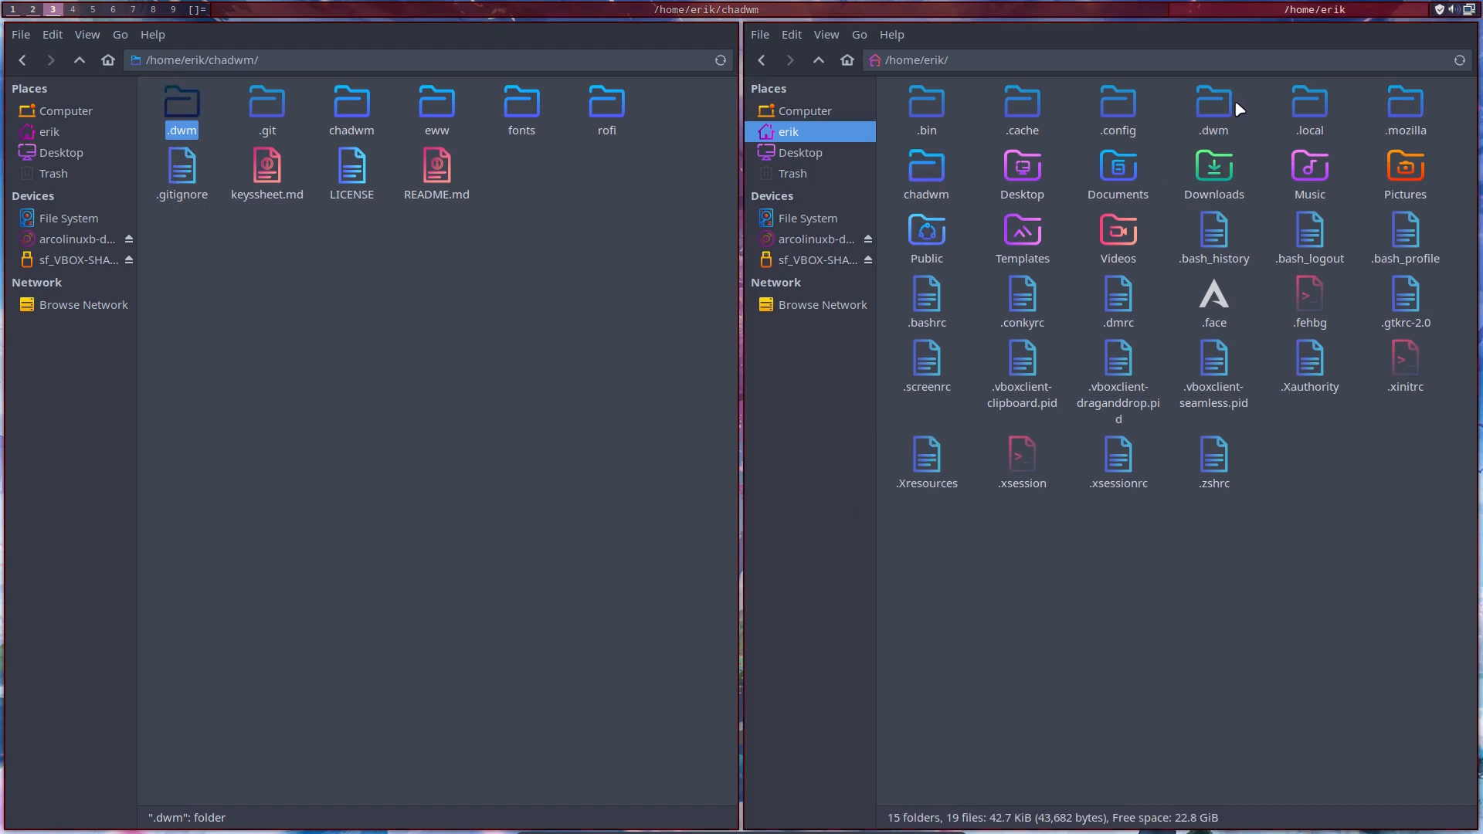
# Step: Check the README's chmod instruction, then open the home folder's .dwm folder and try to open a terminal there
pyautogui.click(13, 10)
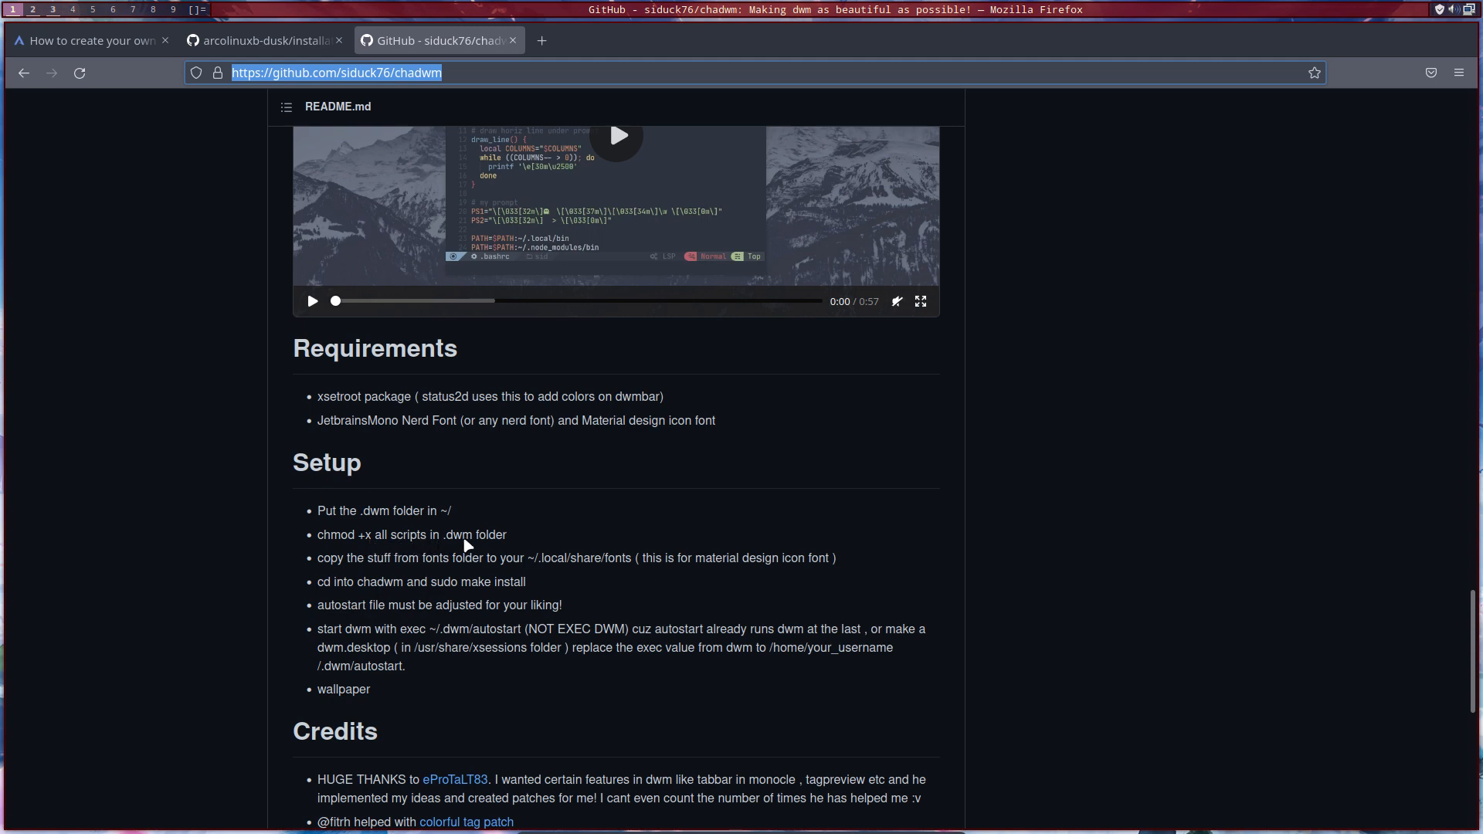
pyautogui.press('super+3')
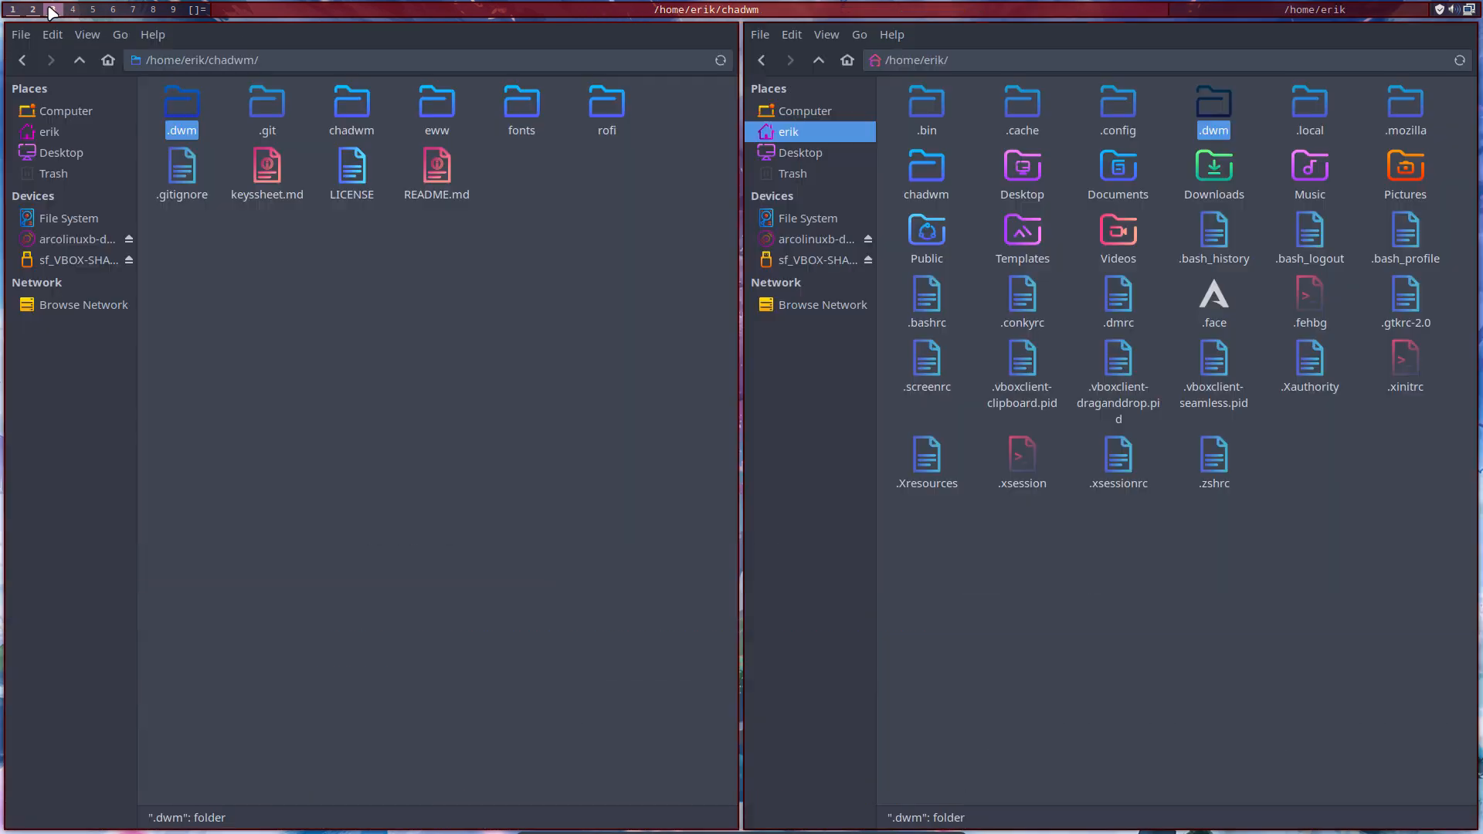
pyautogui.doubleClick(1215, 105)
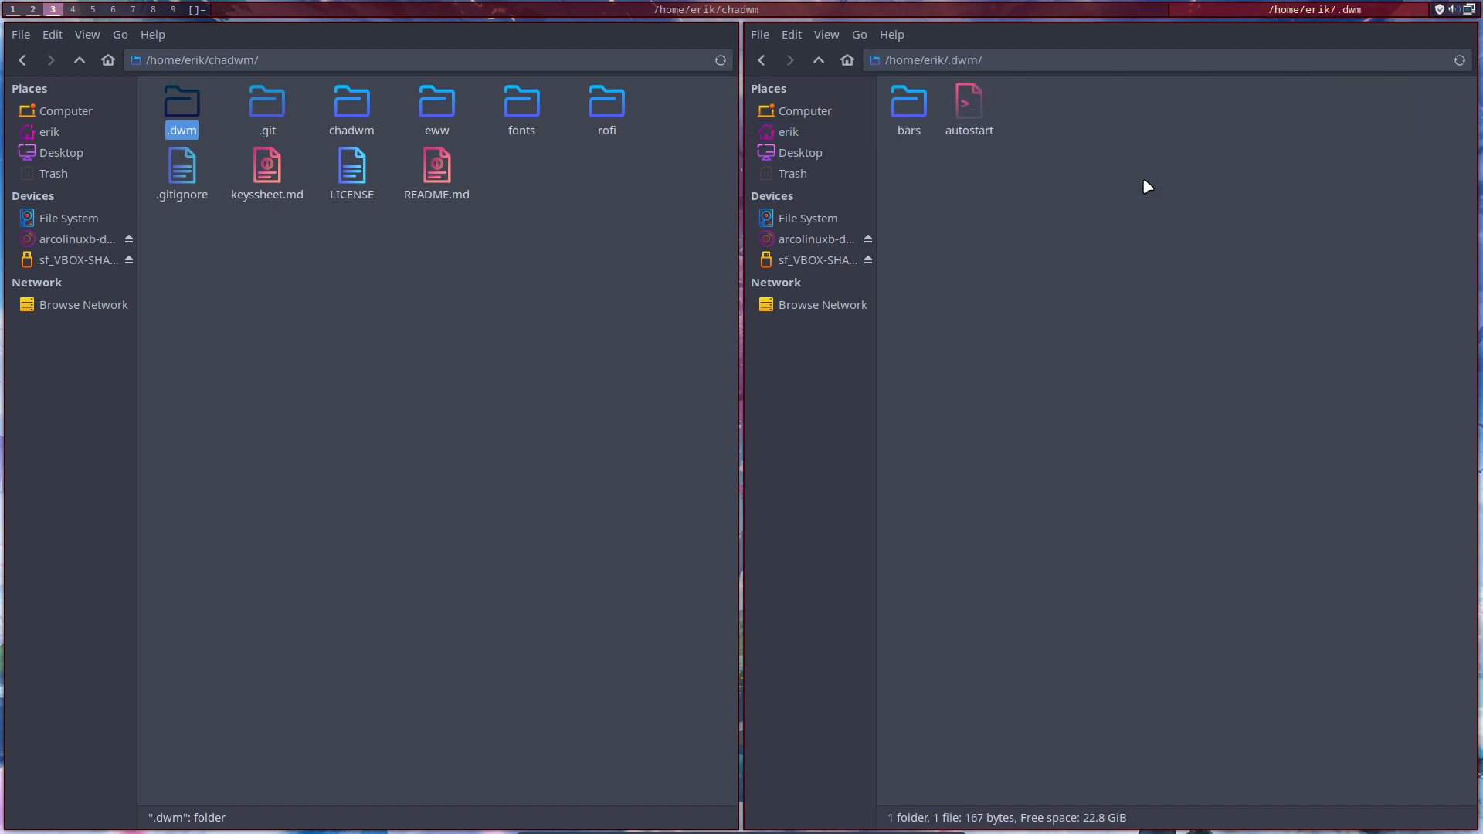
pyautogui.rightClick(966, 183)
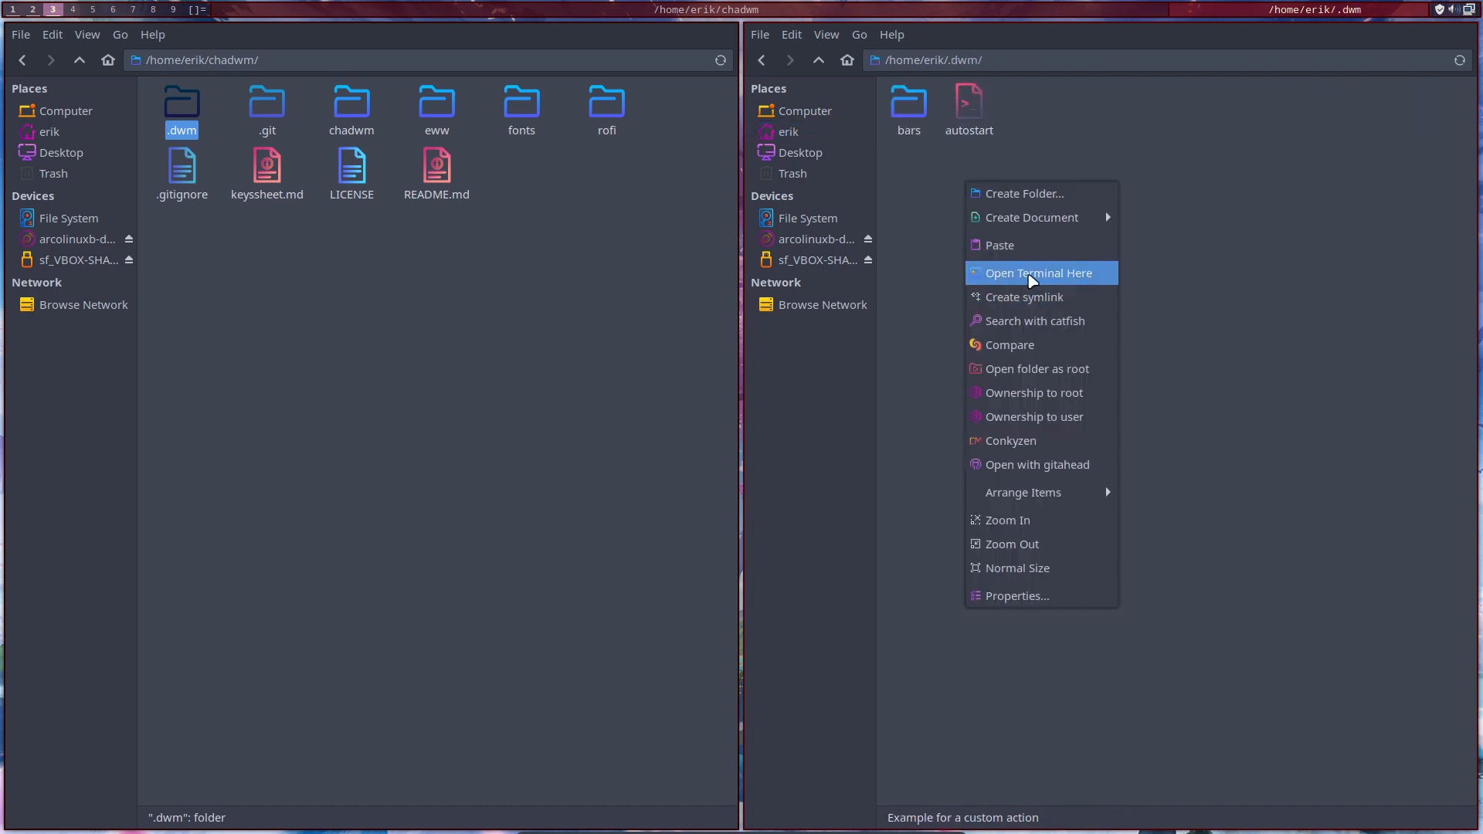
pyautogui.click(1004, 272)
pyautogui.rightClick(972, 260)
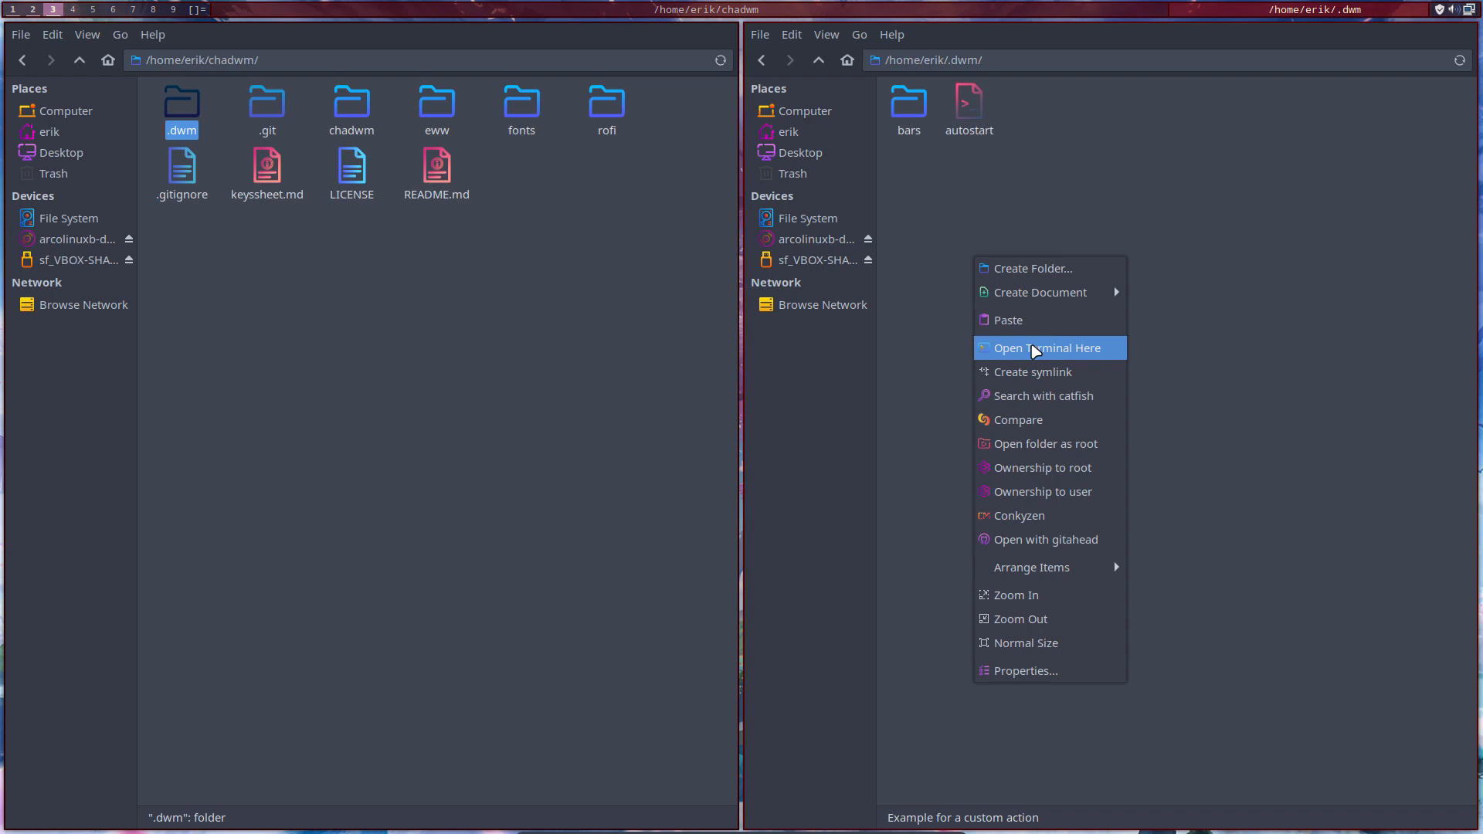
pyautogui.press('Escape')
# Step: Examine the command configured for the file manager's Open Terminal Here custom action, leaving its settings without saving
pyautogui.click(53, 34)
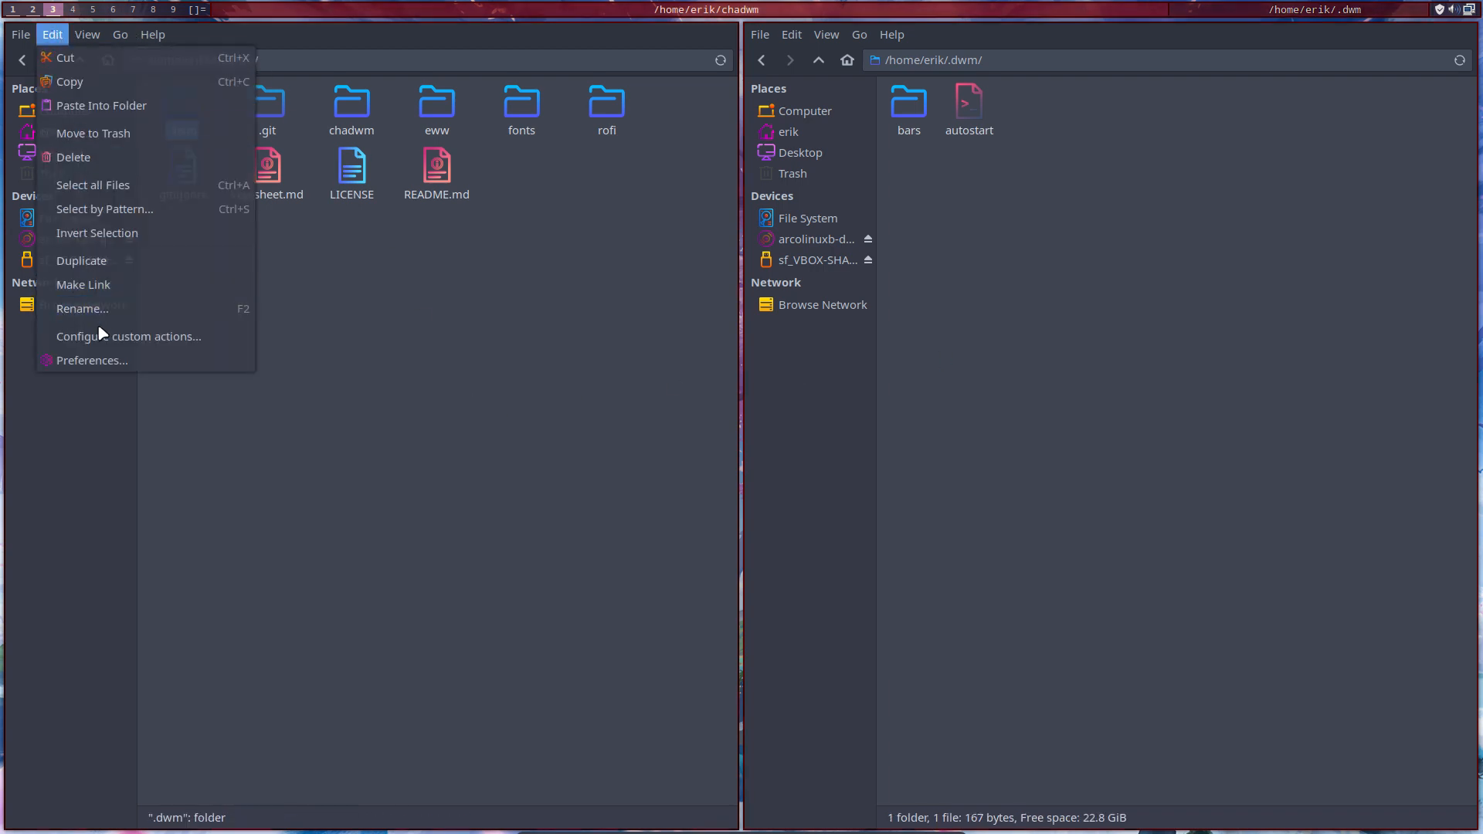
pyautogui.click(124, 336)
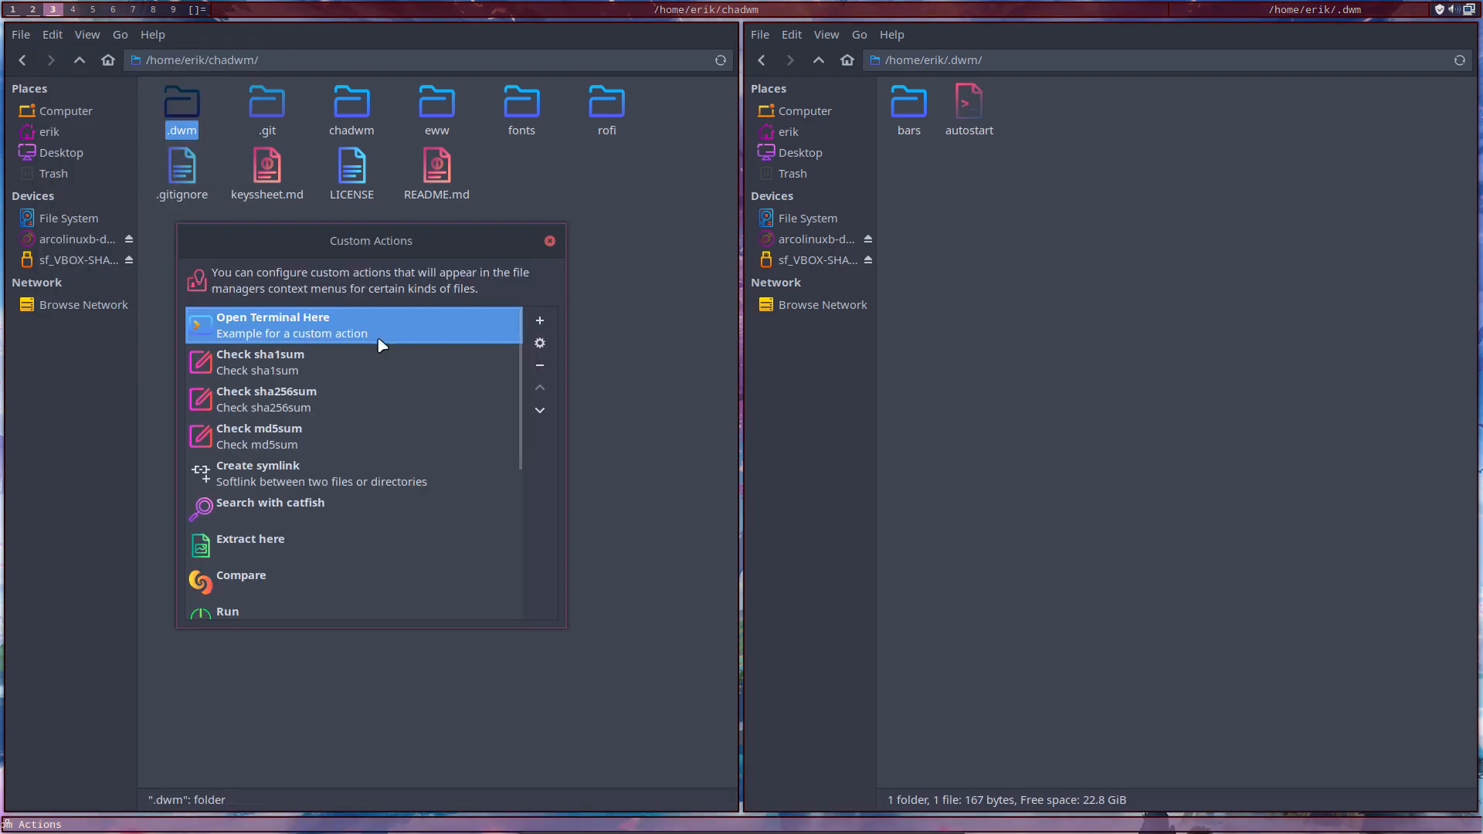
pyautogui.click(540, 343)
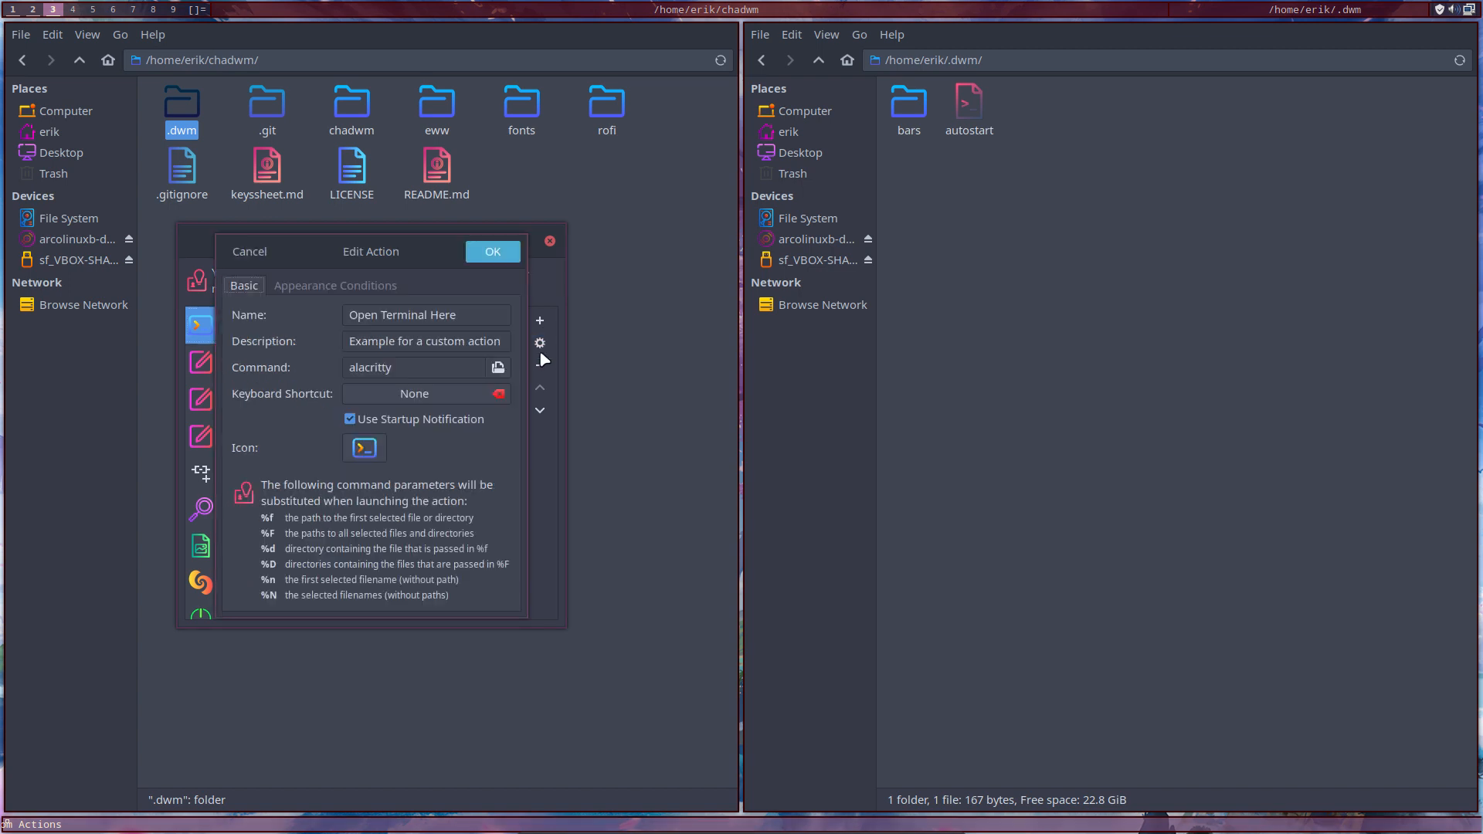
pyautogui.doubleClick(429, 368)
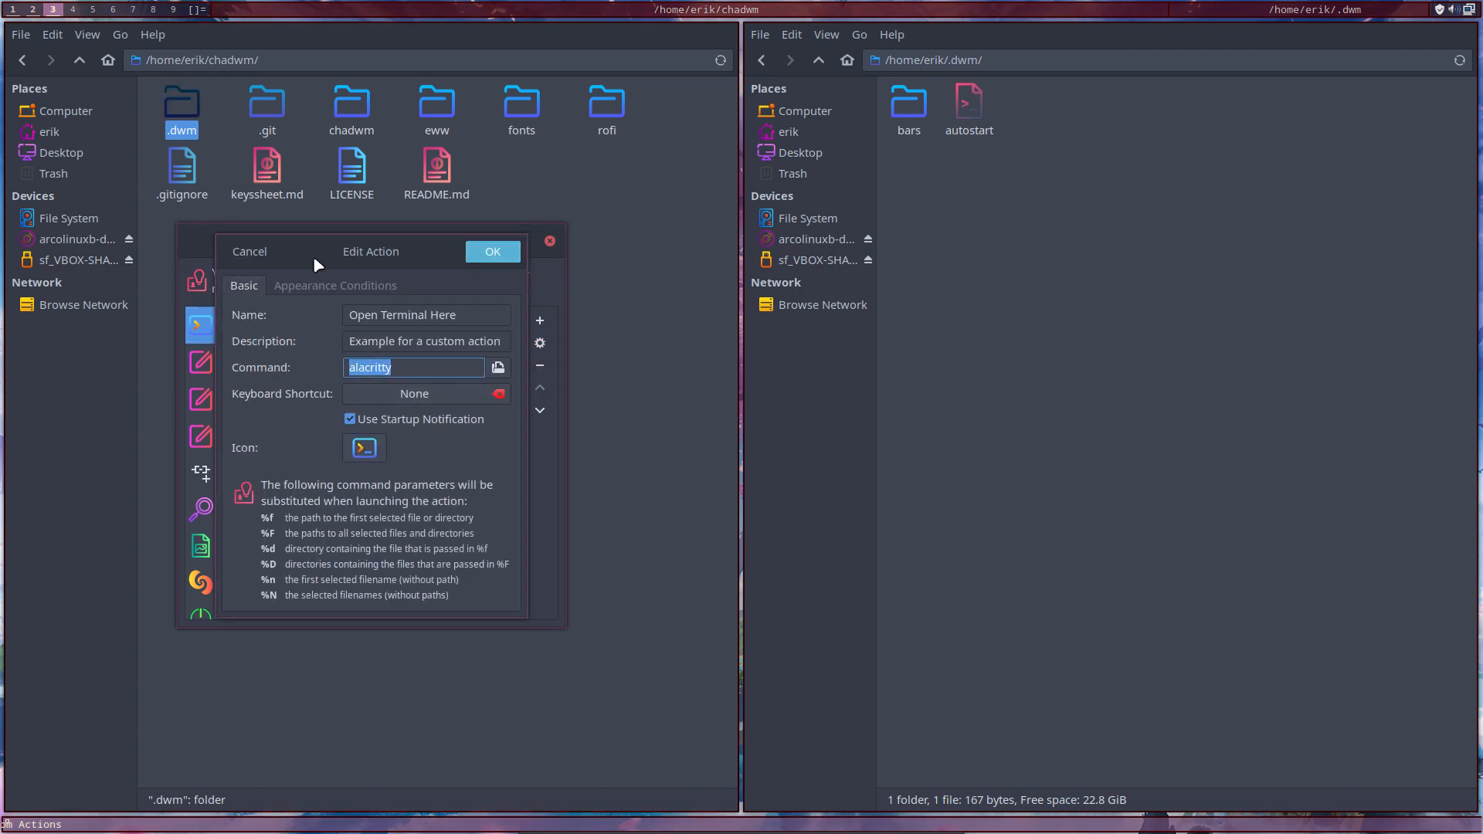
pyautogui.click(250, 251)
pyautogui.click(551, 242)
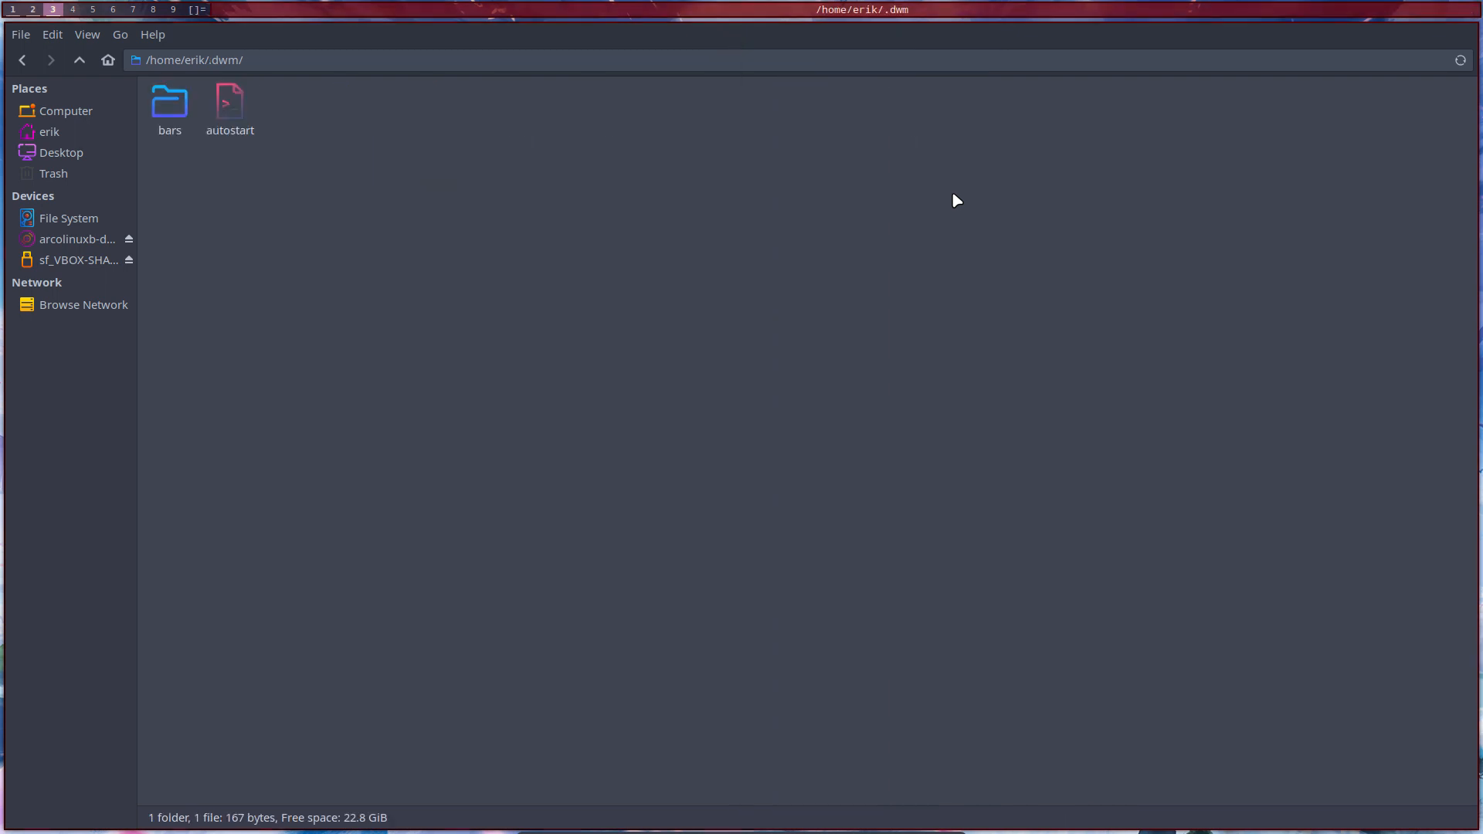
# Step: Open a terminal in ~/.dwm and list the file permissions there and in the bars subfolder
pyautogui.rightClick(956, 200)
pyautogui.click(996, 289)
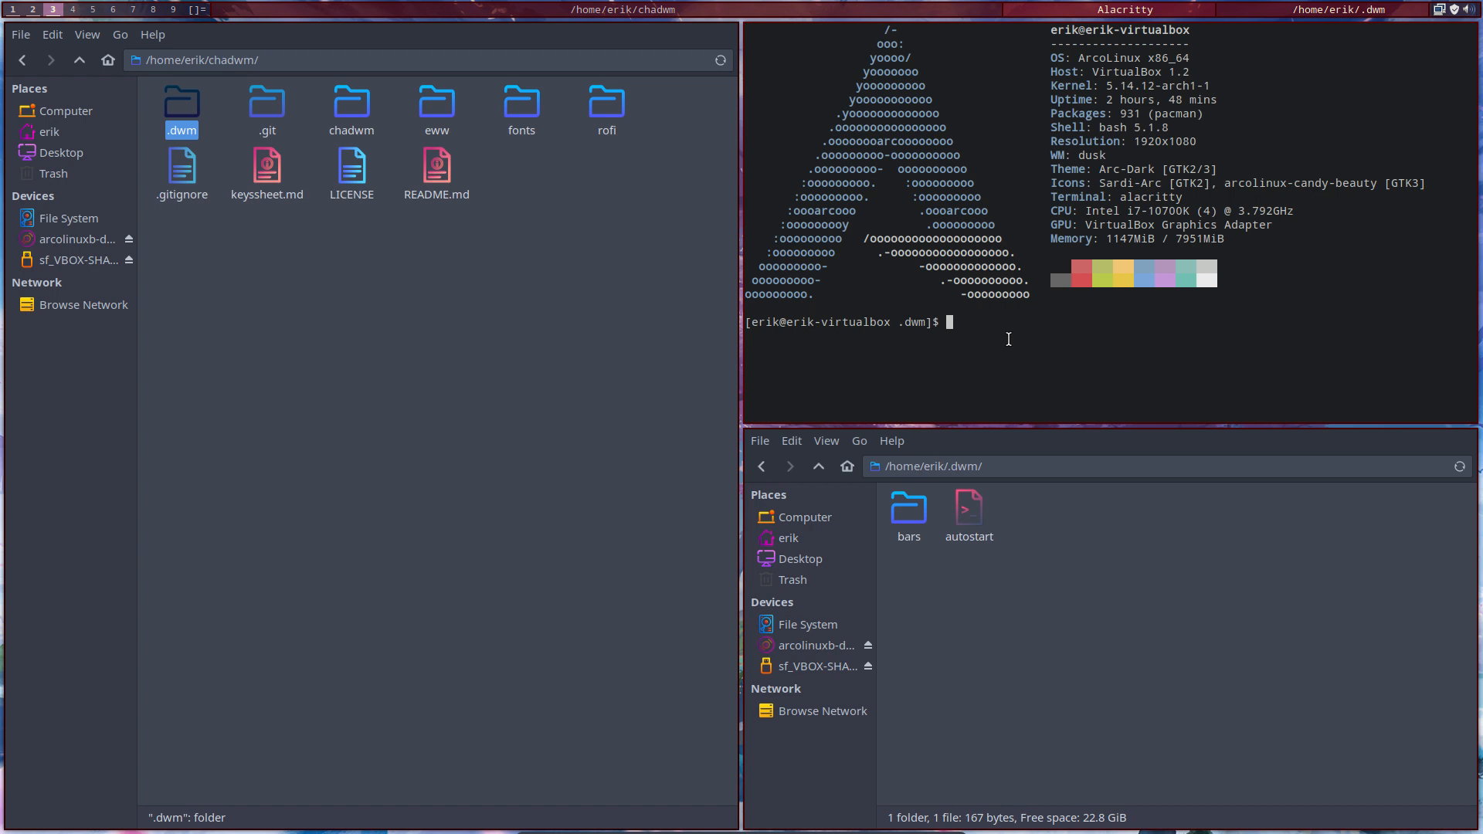
pyautogui.write('ll')
pyautogui.press('Return')
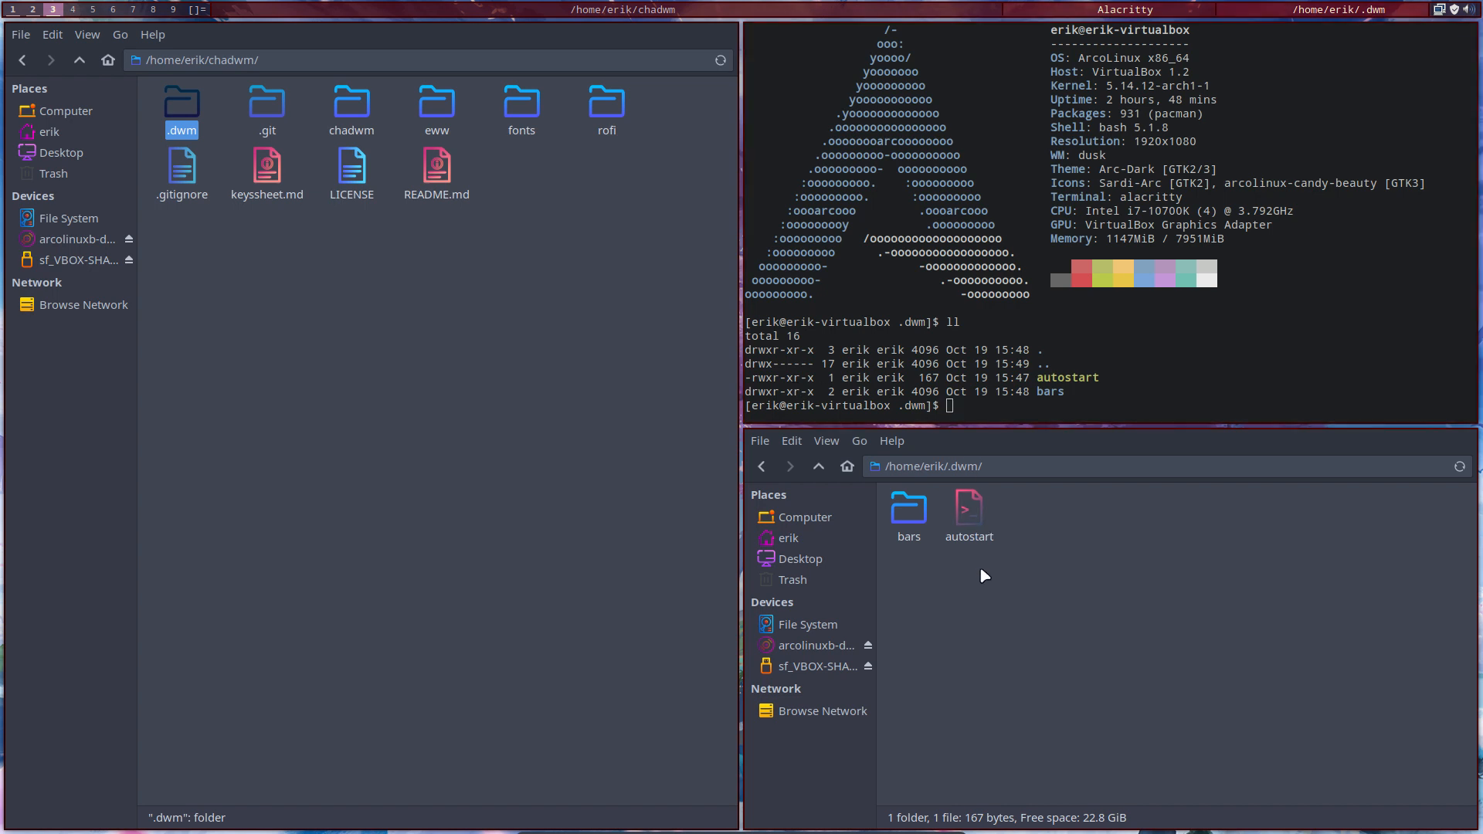
pyautogui.write('cd bars')
pyautogui.press('Return')
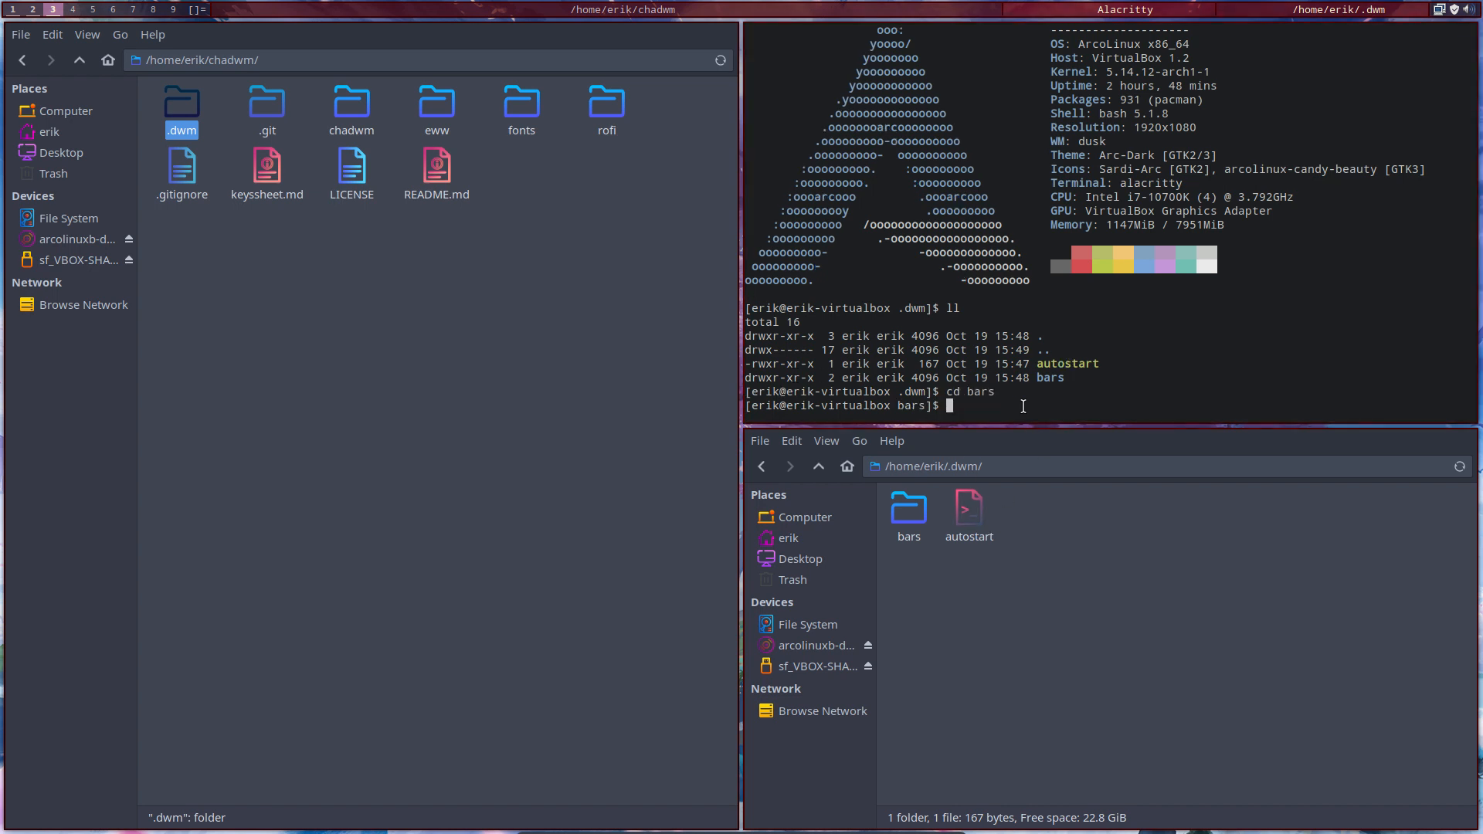
pyautogui.write('ll')
pyautogui.press('Return')
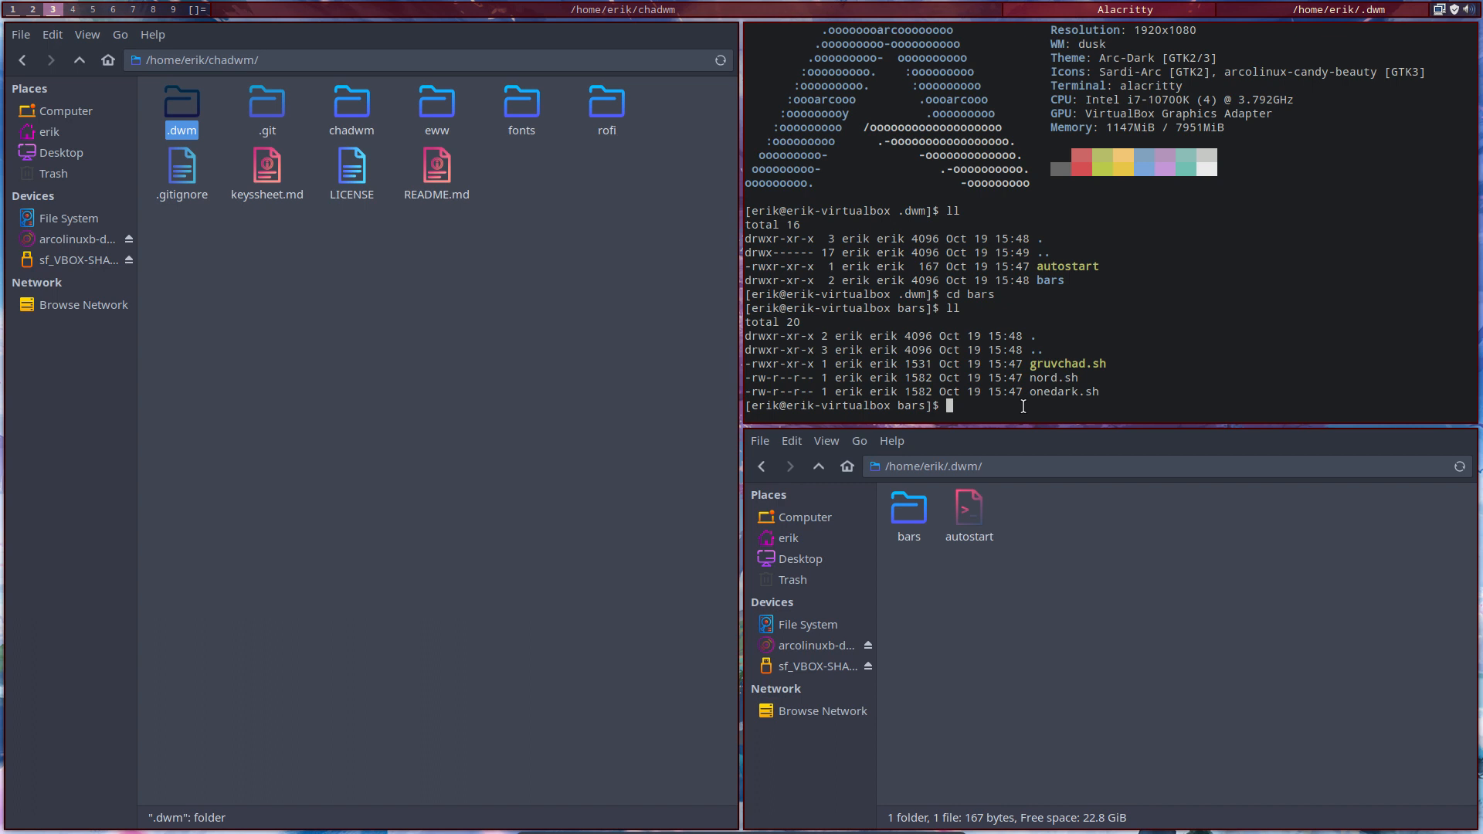
# Step: Try to make nord.sh executable with chmod + nord.sh and list the bars folder's permissions
pyautogui.write('chmod + nord.sh')
pyautogui.press('Return')
pyautogui.write('ll')
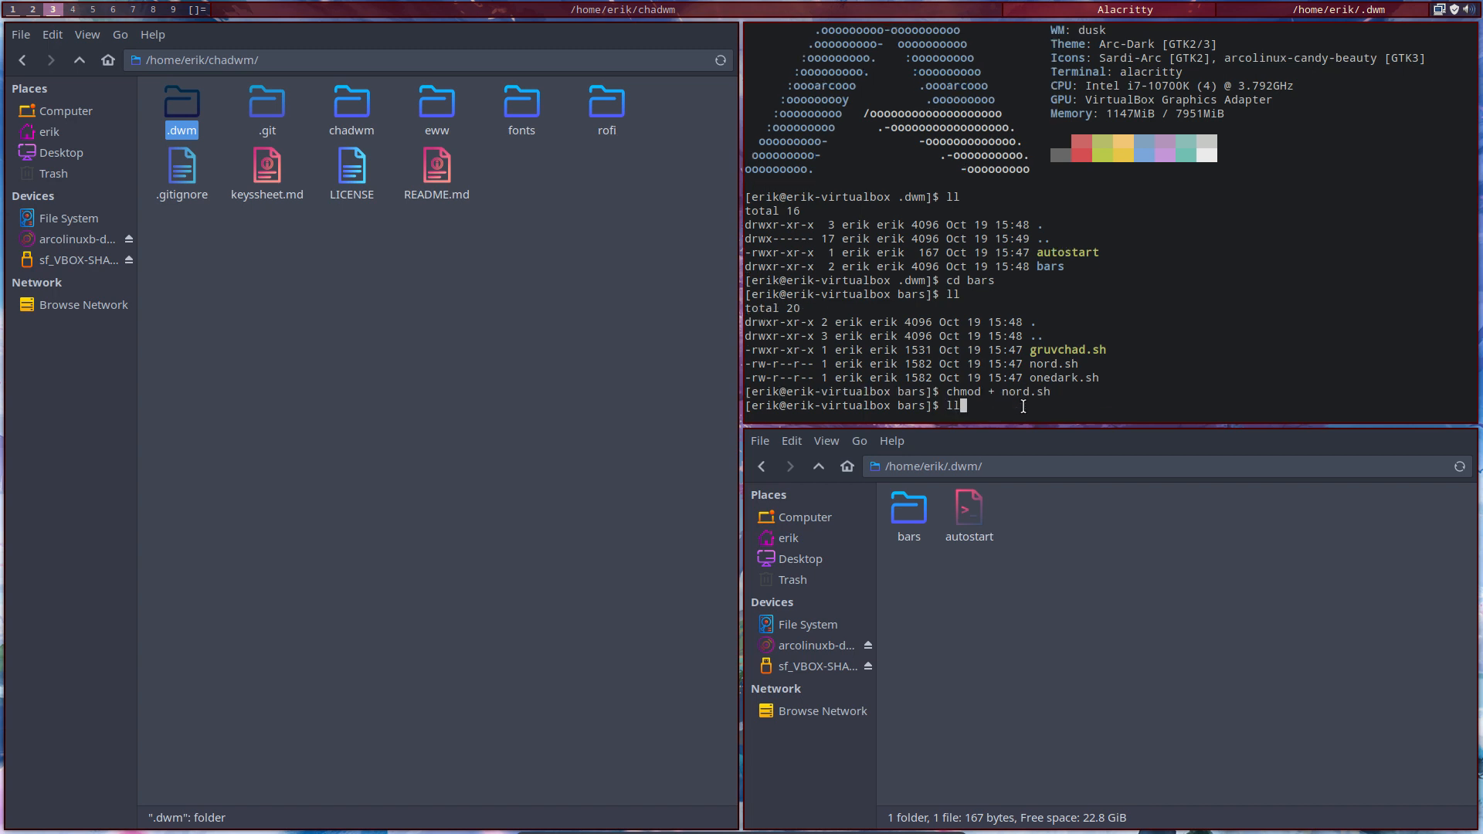
pyautogui.press('Return')
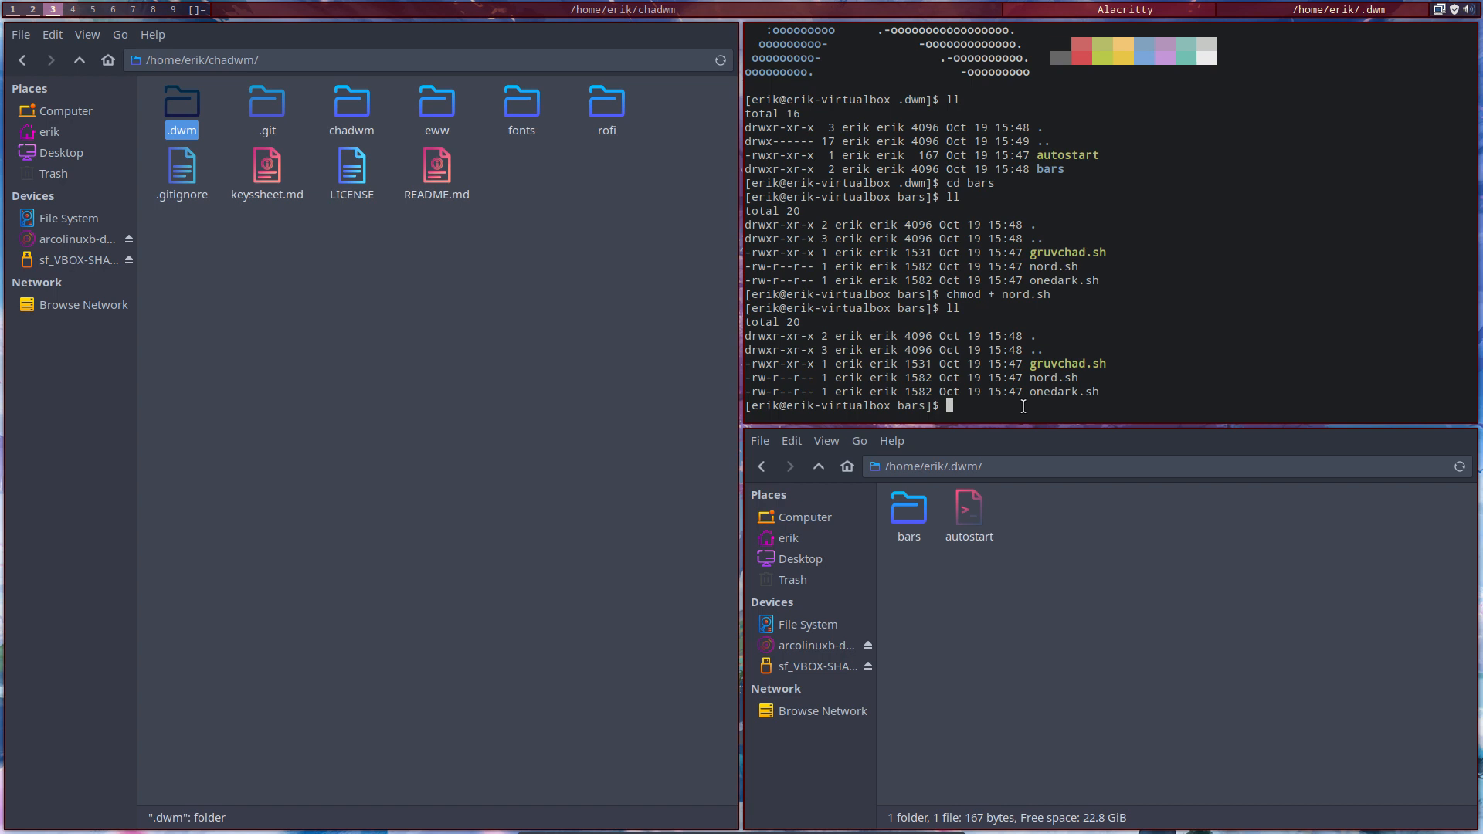
# Step: Make nord.sh executable with chmod +x nord.sh and check the permissions in the bars folder
pyautogui.write('ll')
pyautogui.press('Up')
pyautogui.press('Up')
pyautogui.press('Left')
pyautogui.press('Left')
pyautogui.press('Left')
pyautogui.press('Left')
pyautogui.press('Left')
pyautogui.press('Left')
pyautogui.press('Left')
pyautogui.press('Left')
pyautogui.write('x')
pyautogui.press('Return')
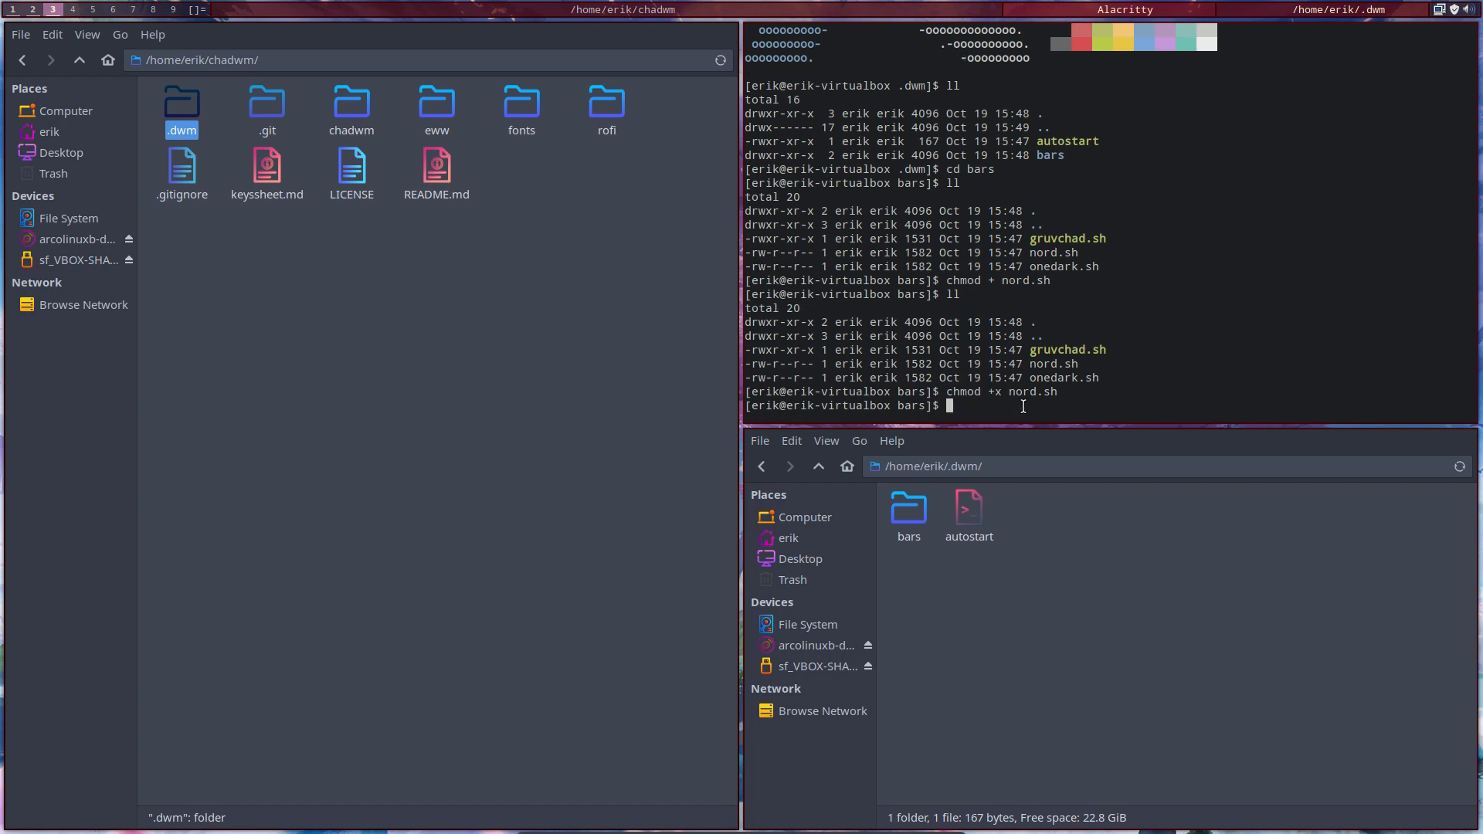
pyautogui.write('ll')
pyautogui.press('Return')
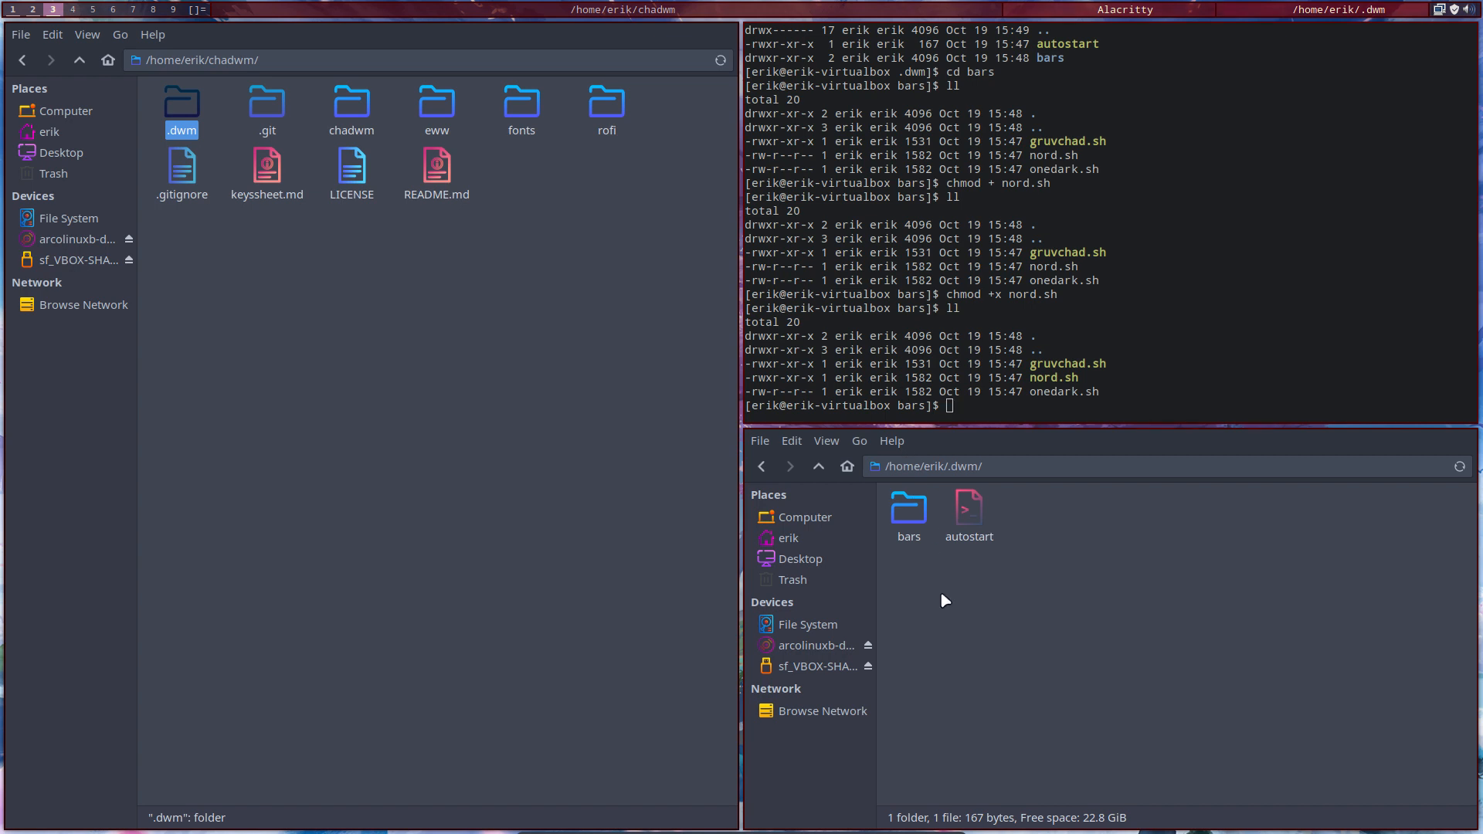
# Step: Make onedark.sh executable with chmod +x onedark.sh and list the bars folder again
pyautogui.press('Up')
pyautogui.press('Up')
pyautogui.press('BackSpace')
pyautogui.press('BackSpace')
pyautogui.press('BackSpace')
pyautogui.press('BackSpace')
pyautogui.press('BackSpace')
pyautogui.press('BackSpace')
pyautogui.press('BackSpace')
pyautogui.press('BackSpace')
pyautogui.write('on')
pyautogui.press('Tab')
pyautogui.press('Return')
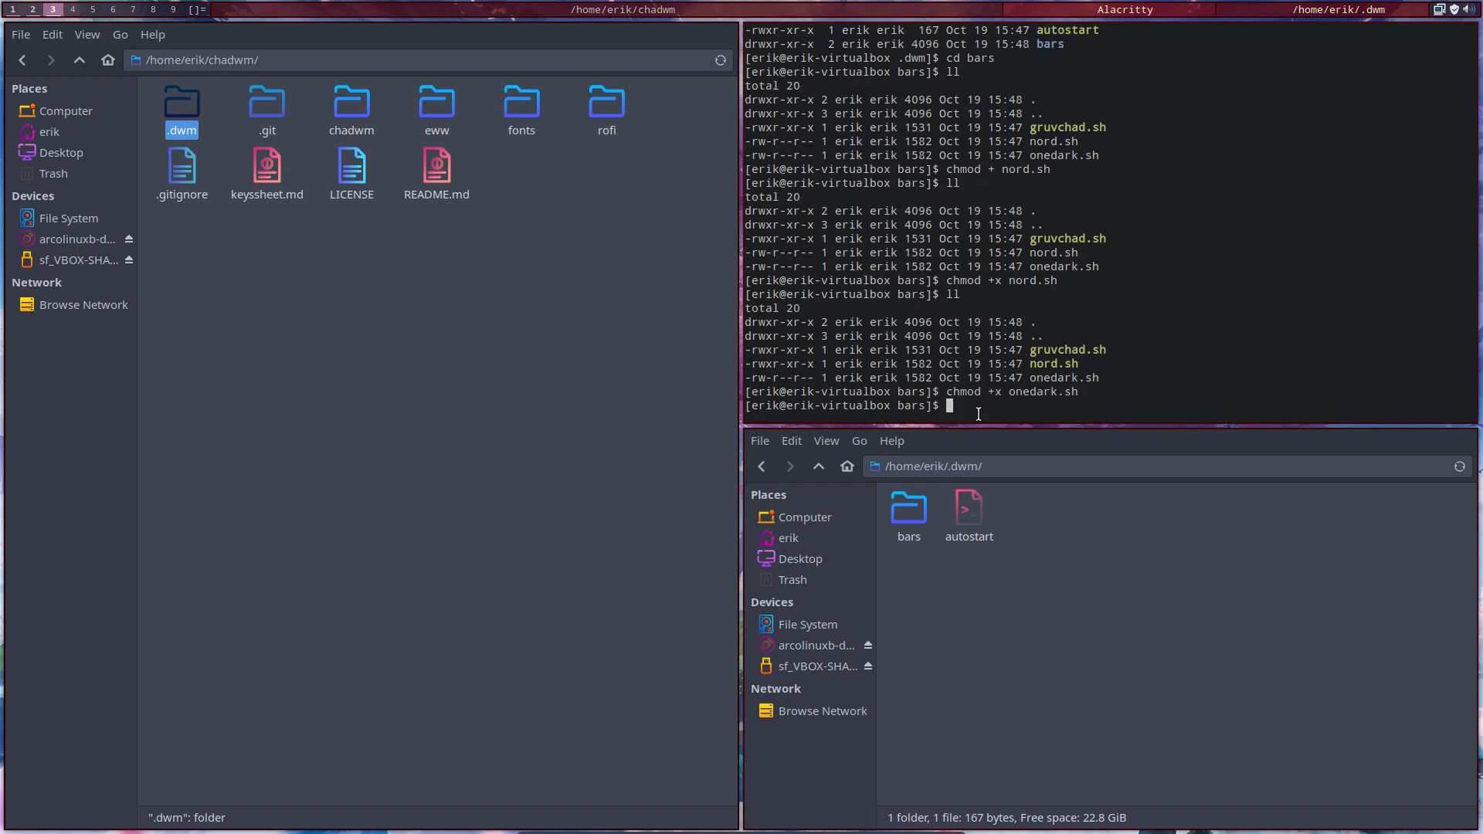
pyautogui.write('ll')
pyautogui.press('Return')
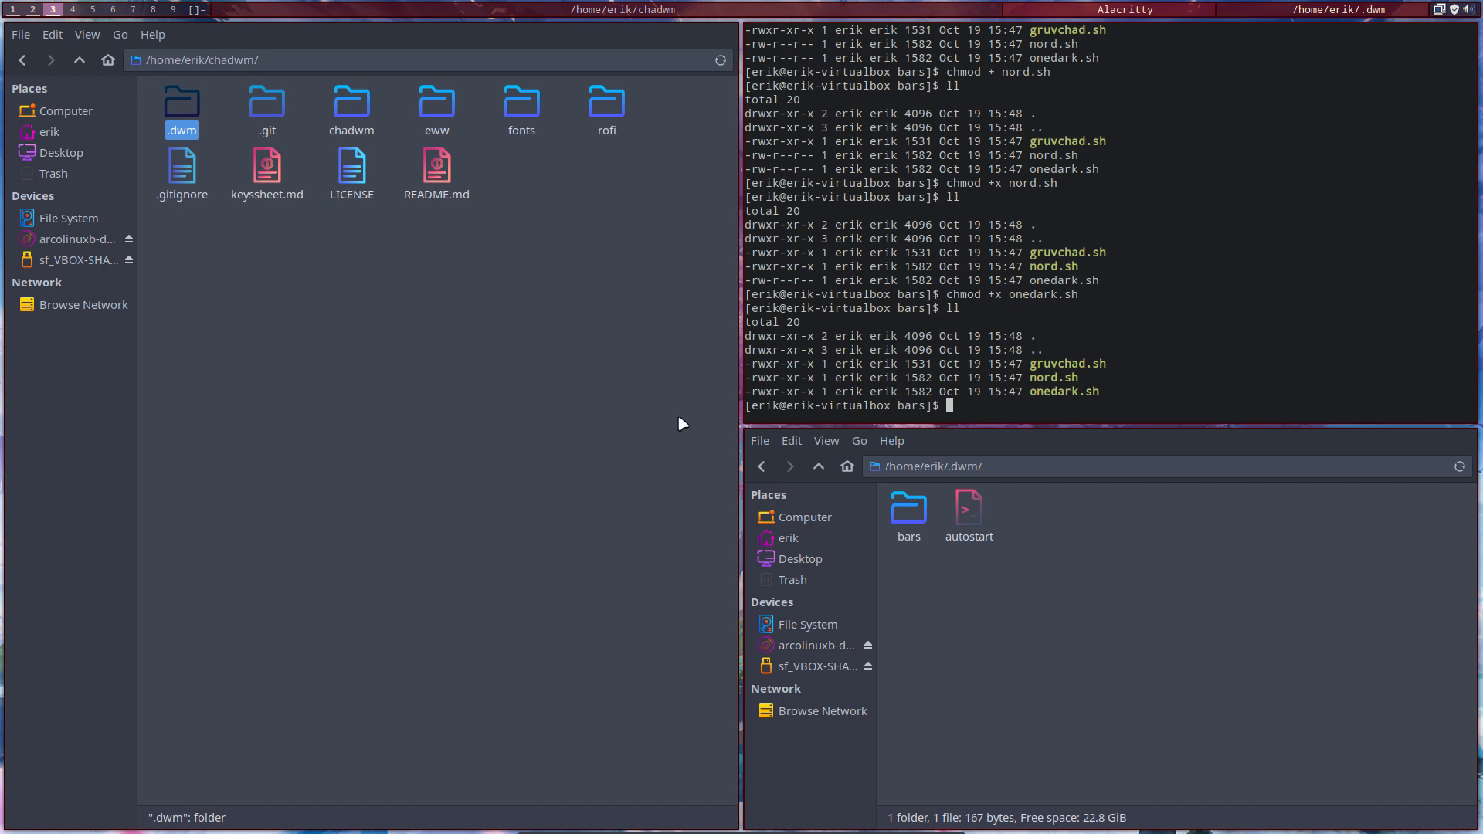
# Step: Return to the chadwm README's setup list and select the fonts destination path ~/.local/share/fonts
pyautogui.click(13, 9)
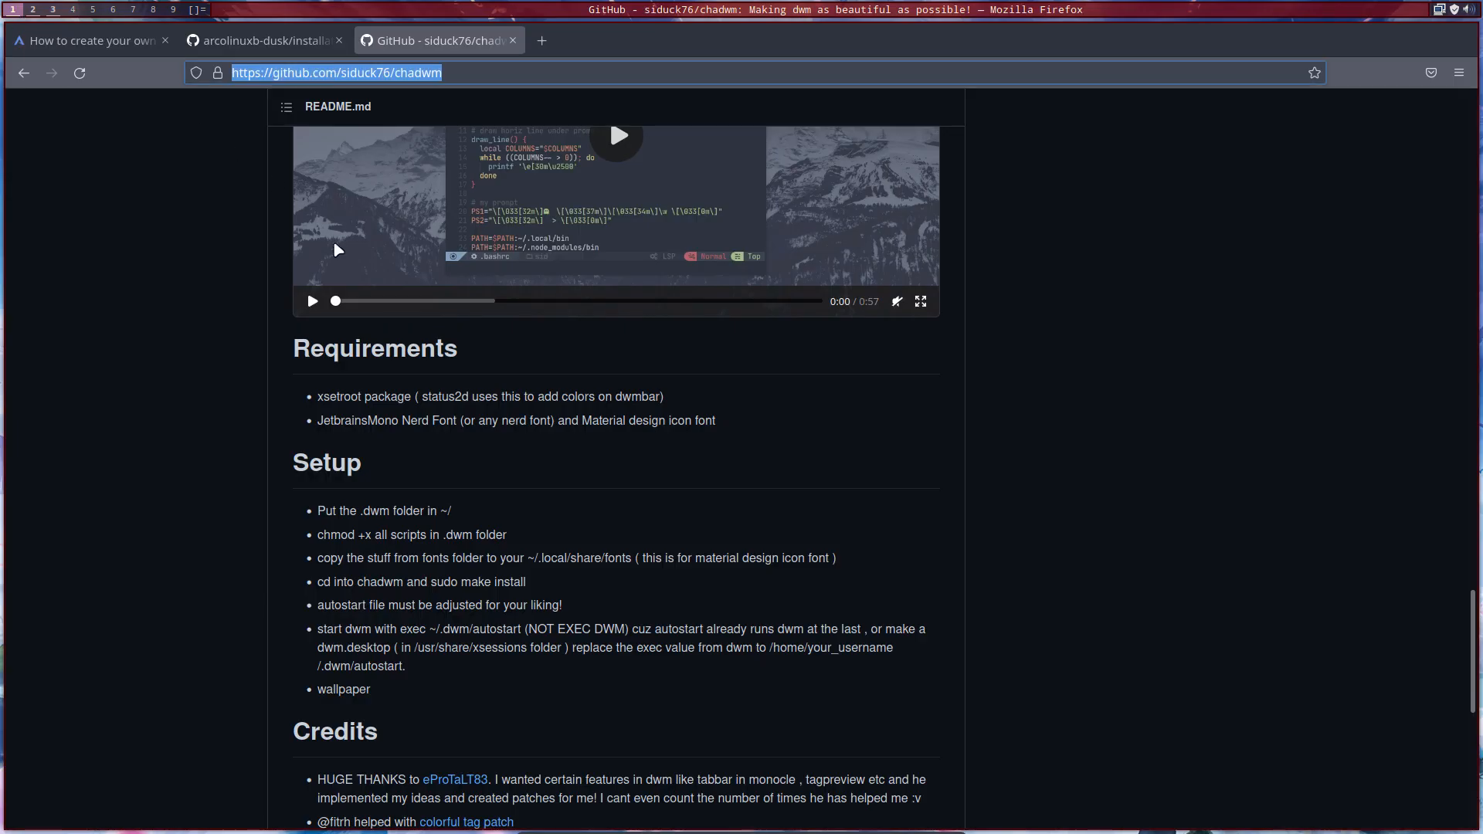
pyautogui.click(491, 539)
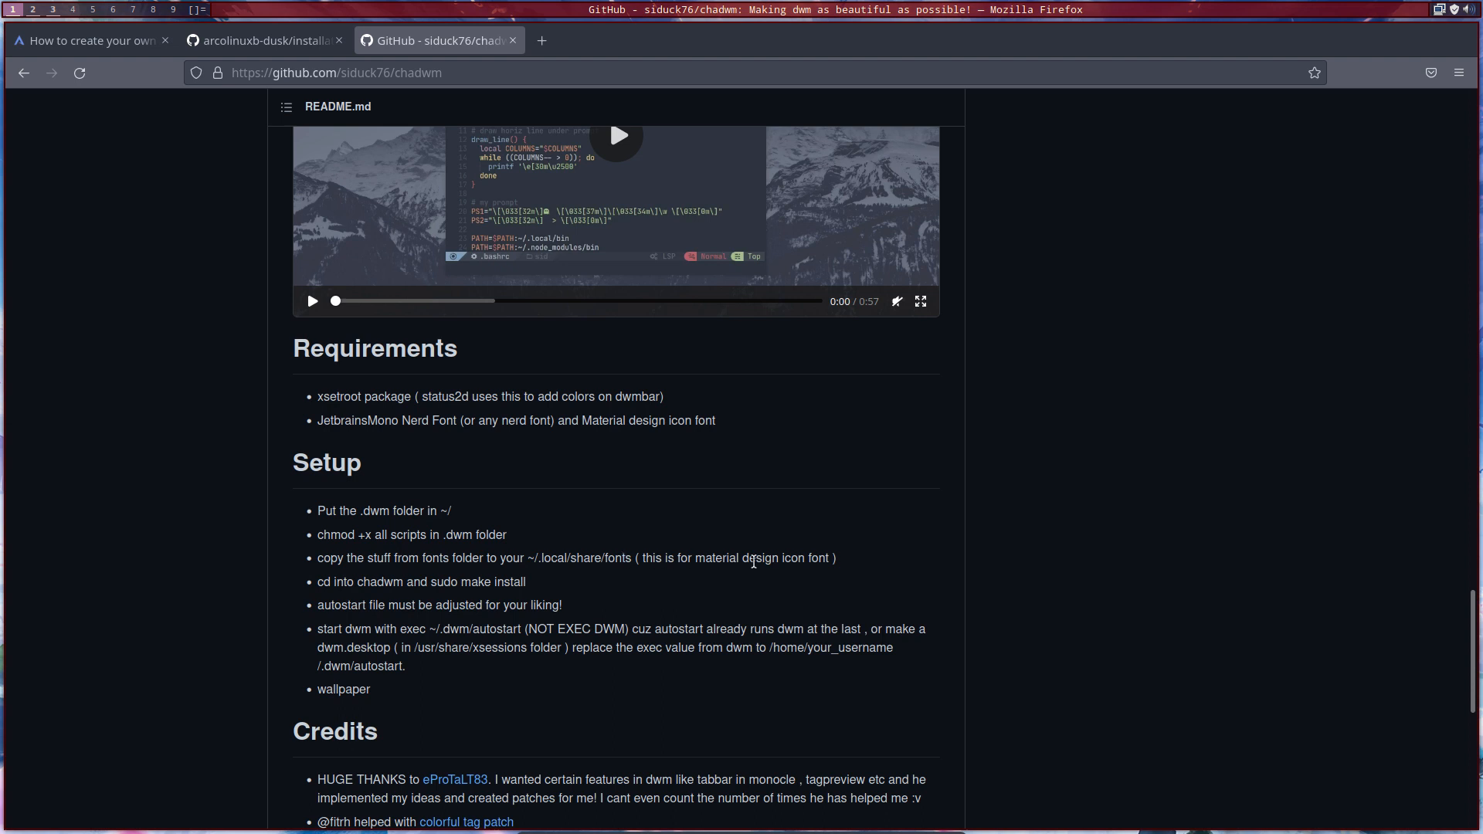
pyautogui.moveTo(528, 559); pyautogui.dragTo(632, 559)
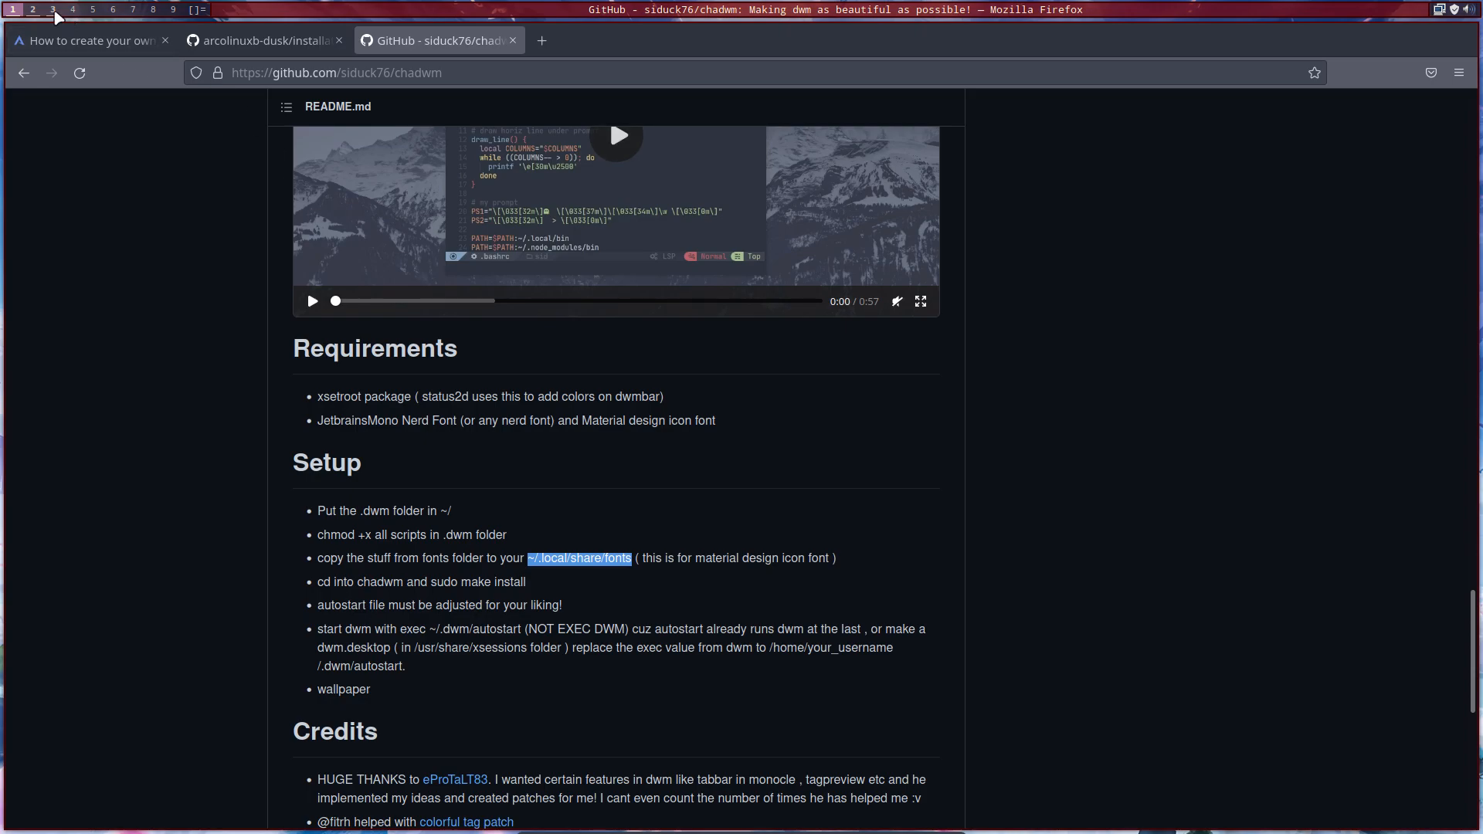
# Step: Close the terminal in the file manager workspace and create a folder named fonts in ~/.local/share
pyautogui.press('super+3')
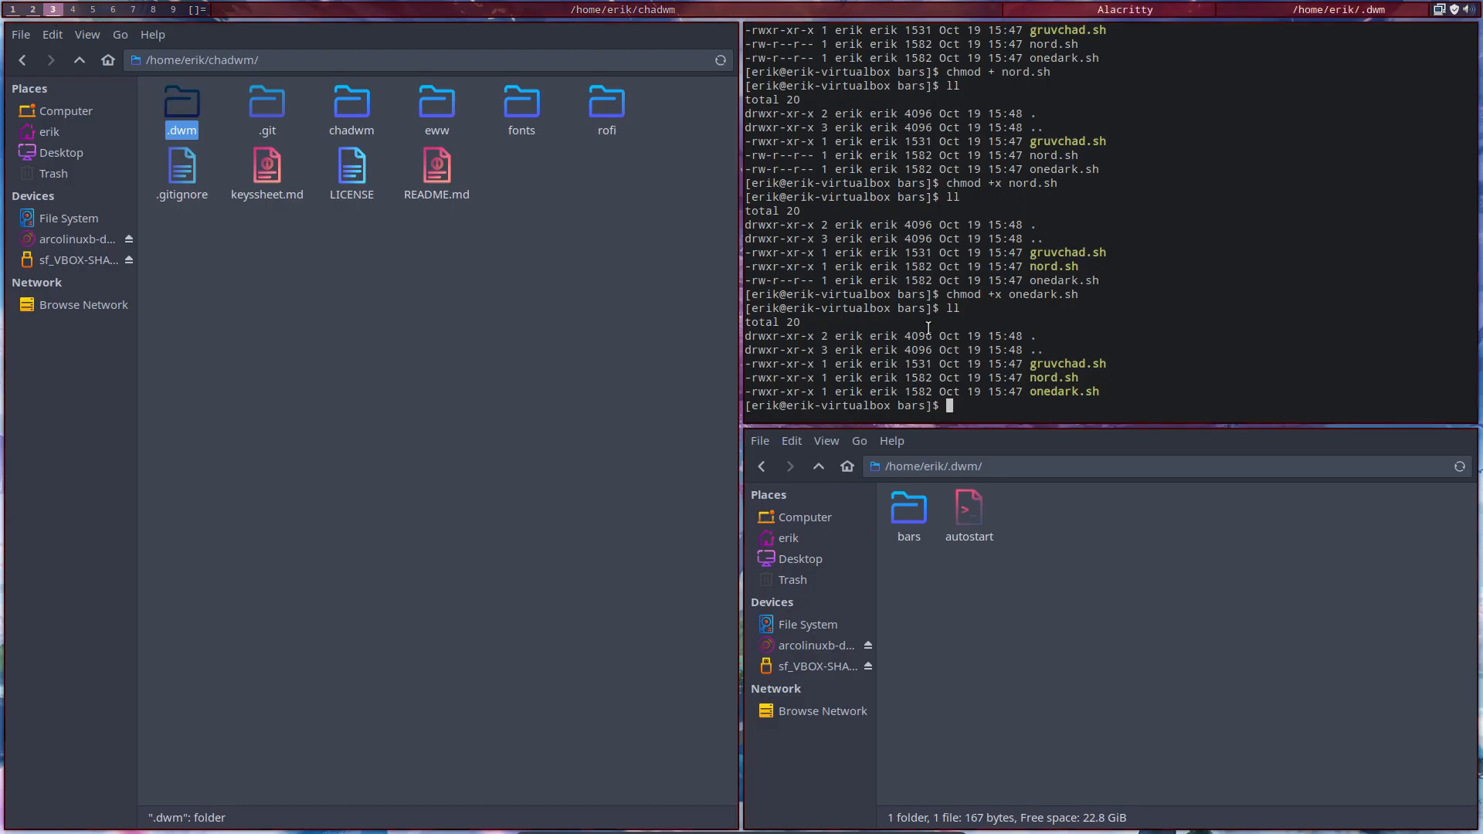
pyautogui.press('super+q')
pyautogui.click(818, 62)
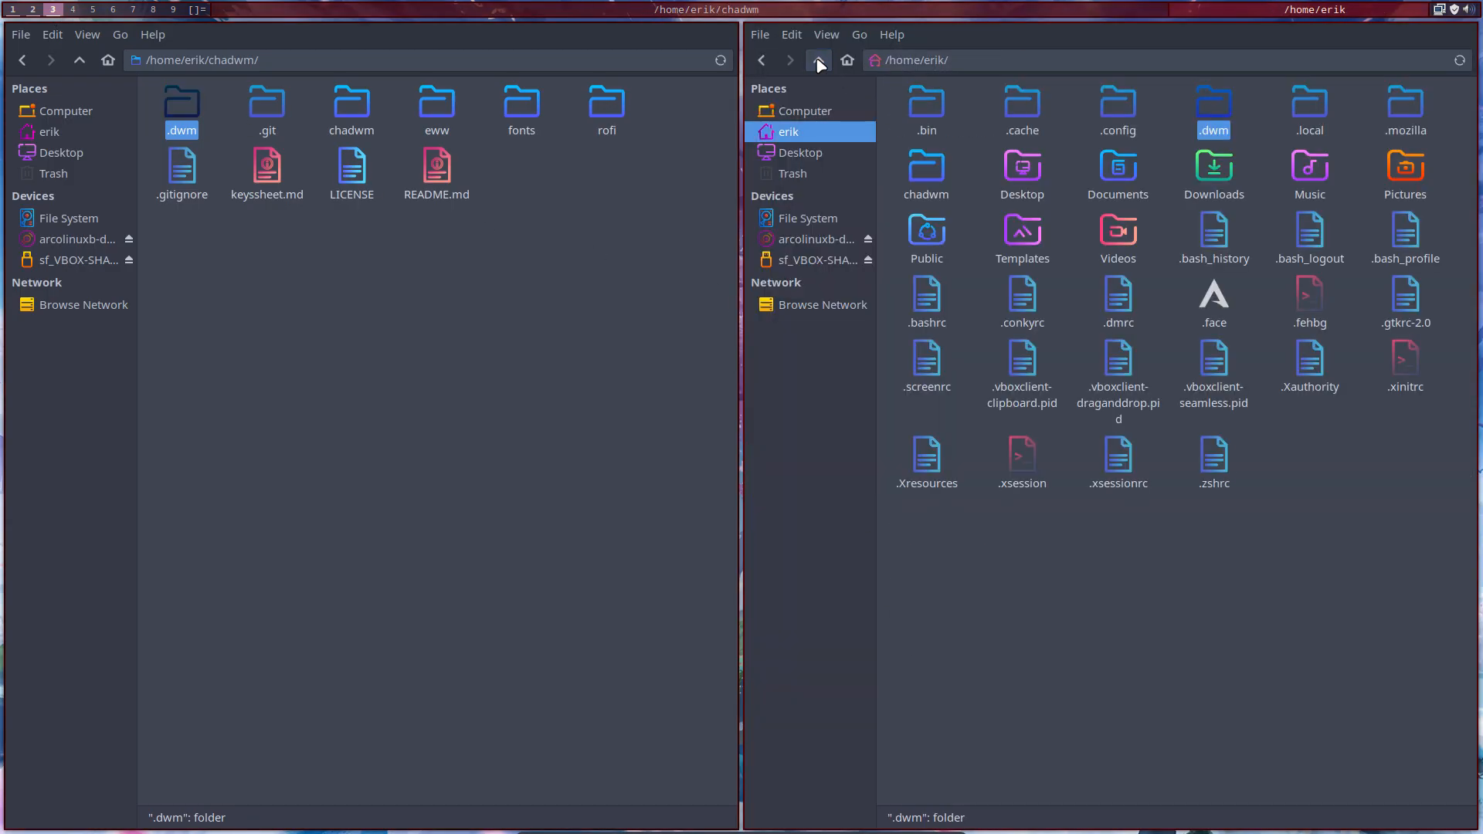
pyautogui.click(1315, 113)
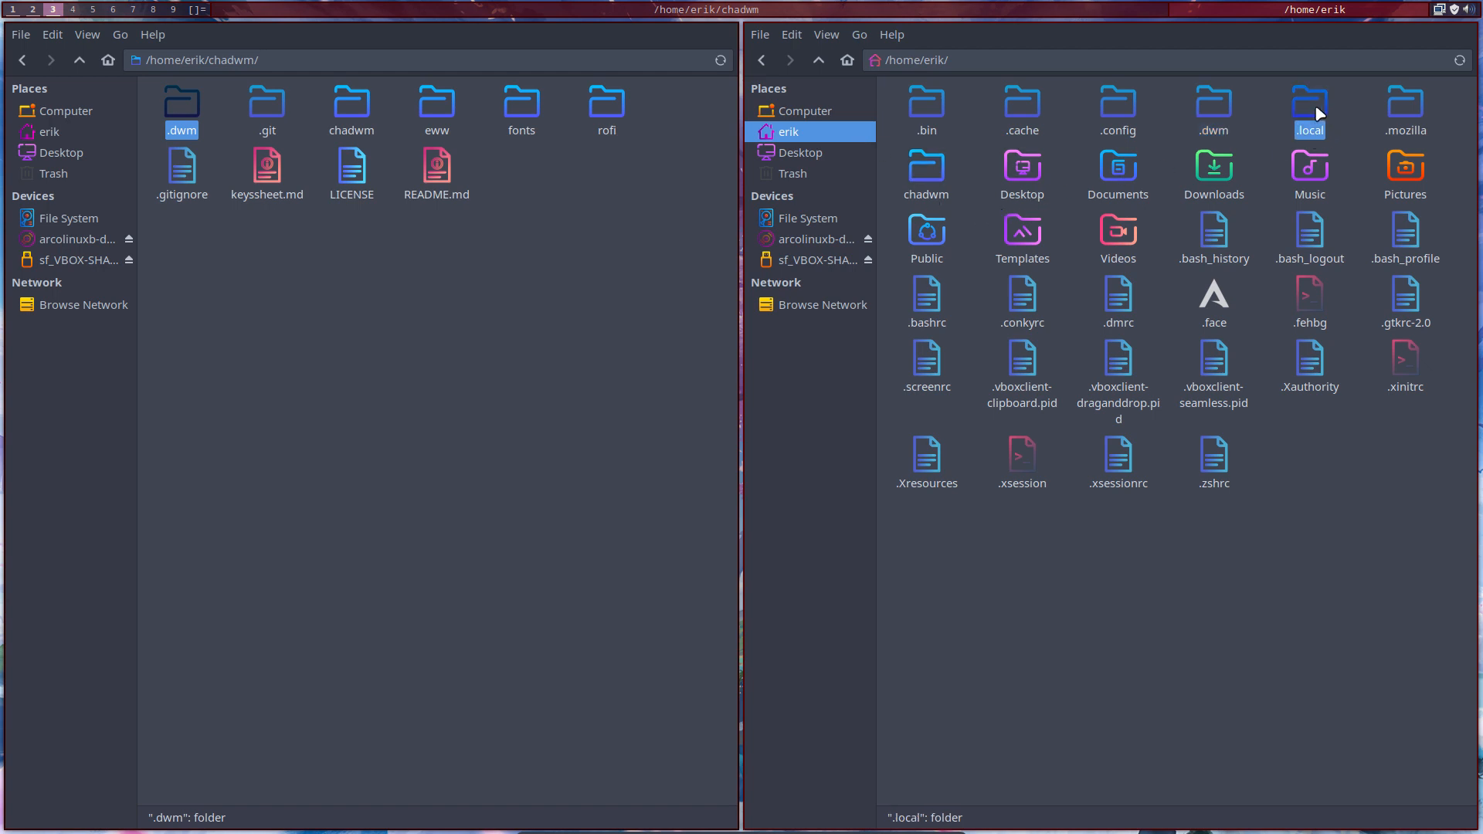
pyautogui.doubleClick(1316, 112)
pyautogui.doubleClick(907, 109)
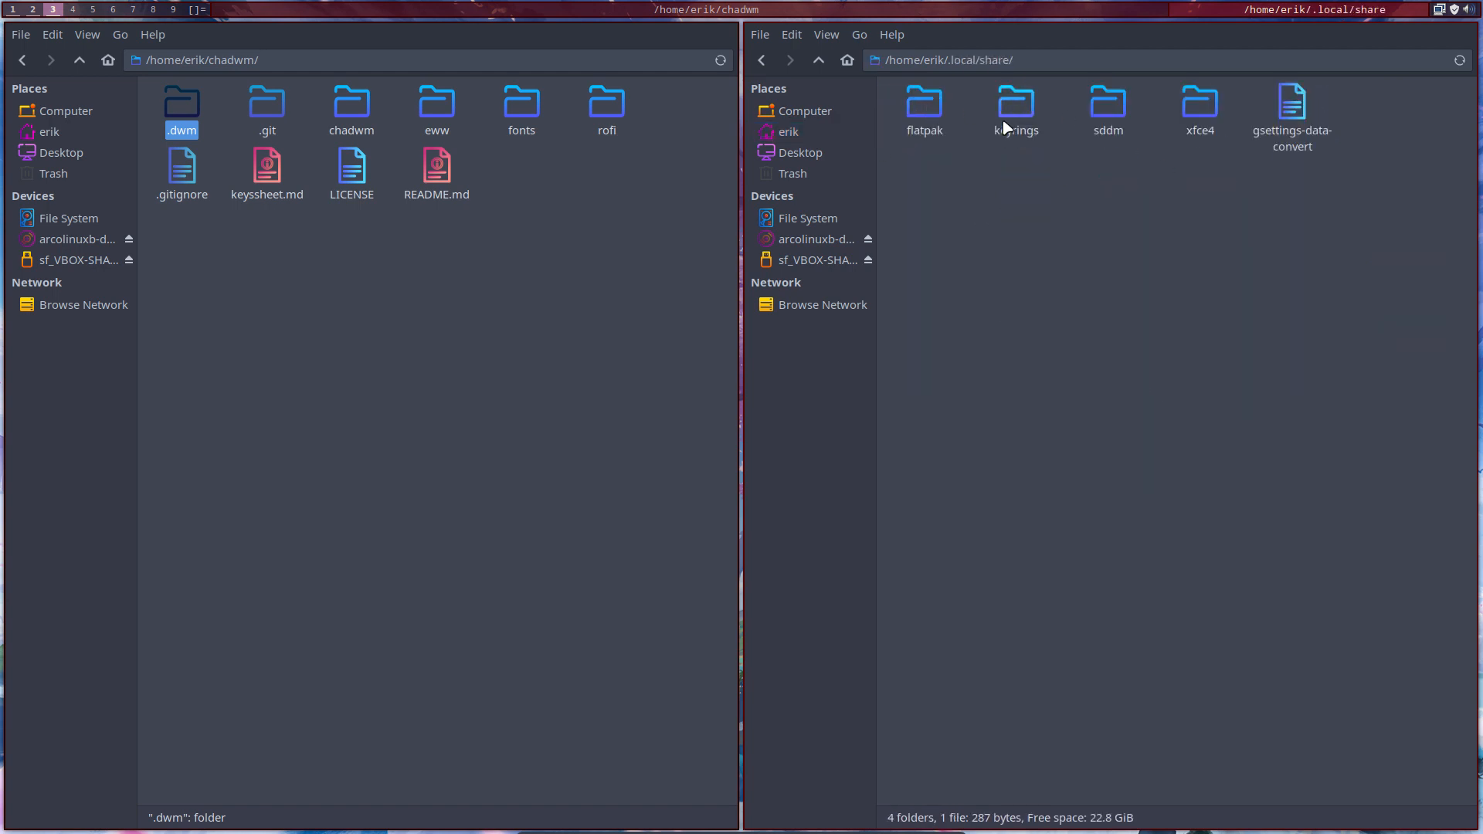
pyautogui.rightClick(996, 202)
pyautogui.click(1043, 213)
pyautogui.write('f')
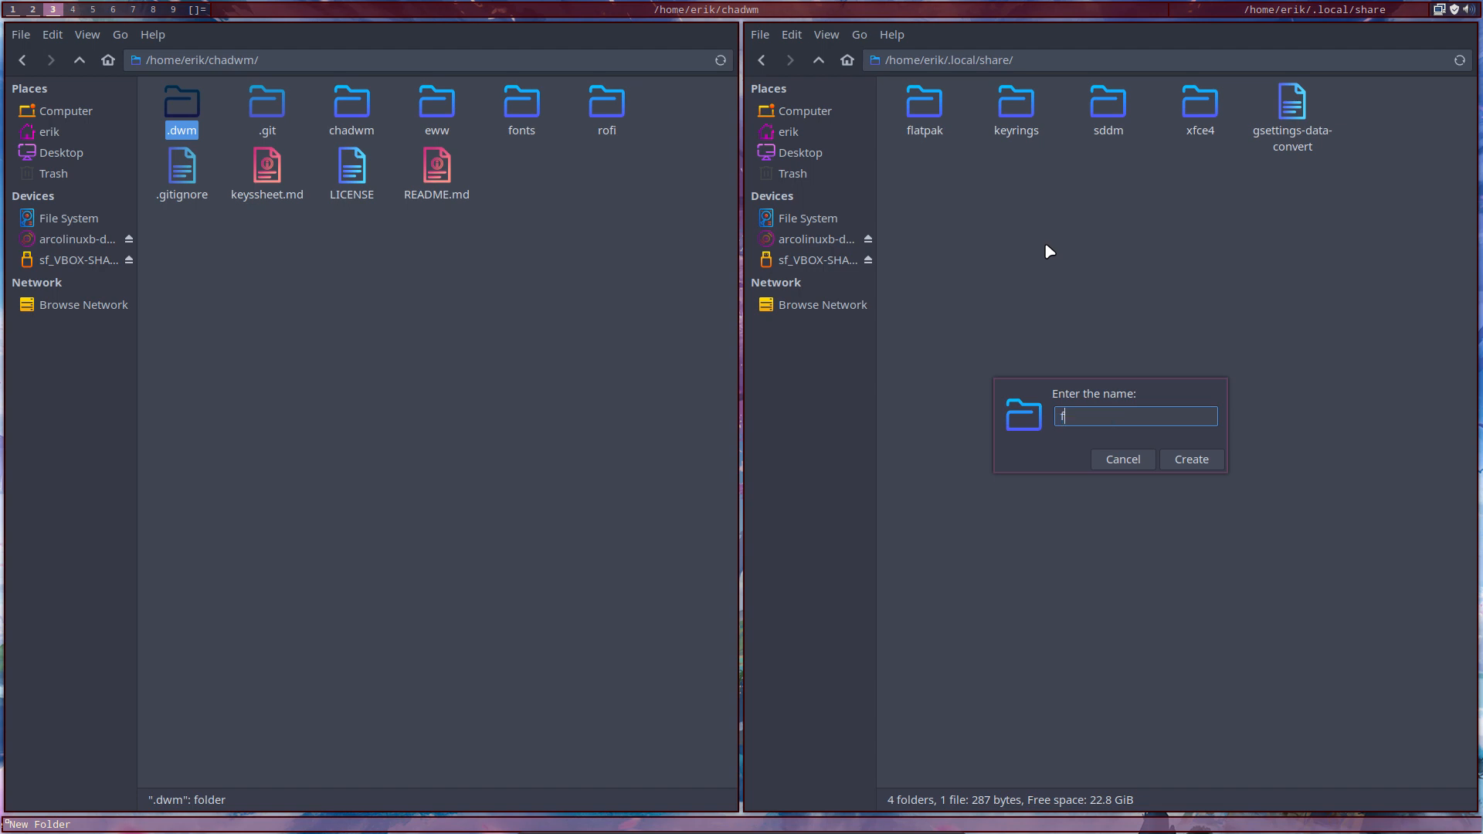
pyautogui.write('onts')
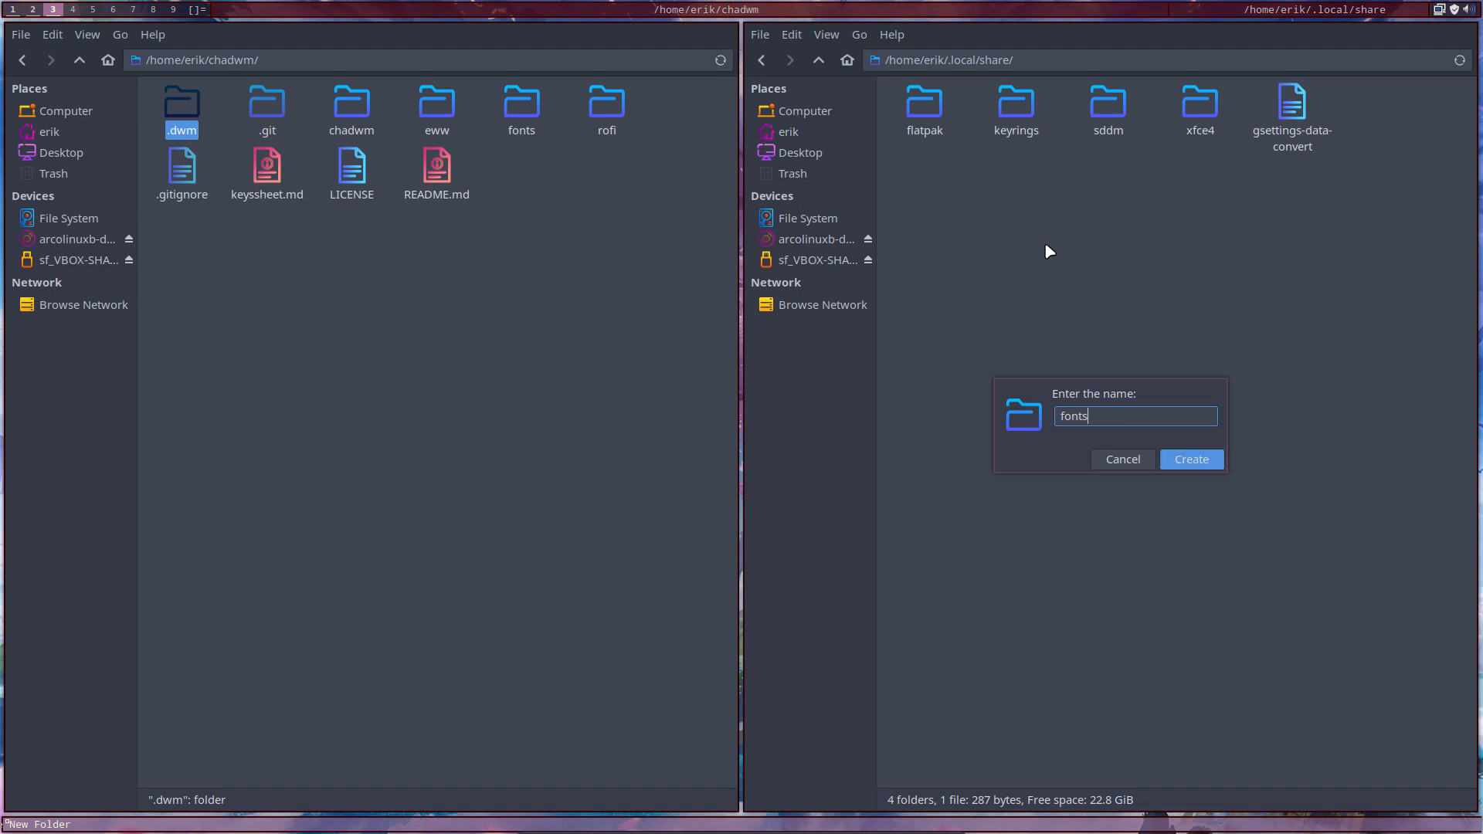
pyautogui.press('Return')
# Step: Copy all the font files from the cloned chadwm repository's fonts folder into ~/.local/share/fonts
pyautogui.doubleClick(1017, 112)
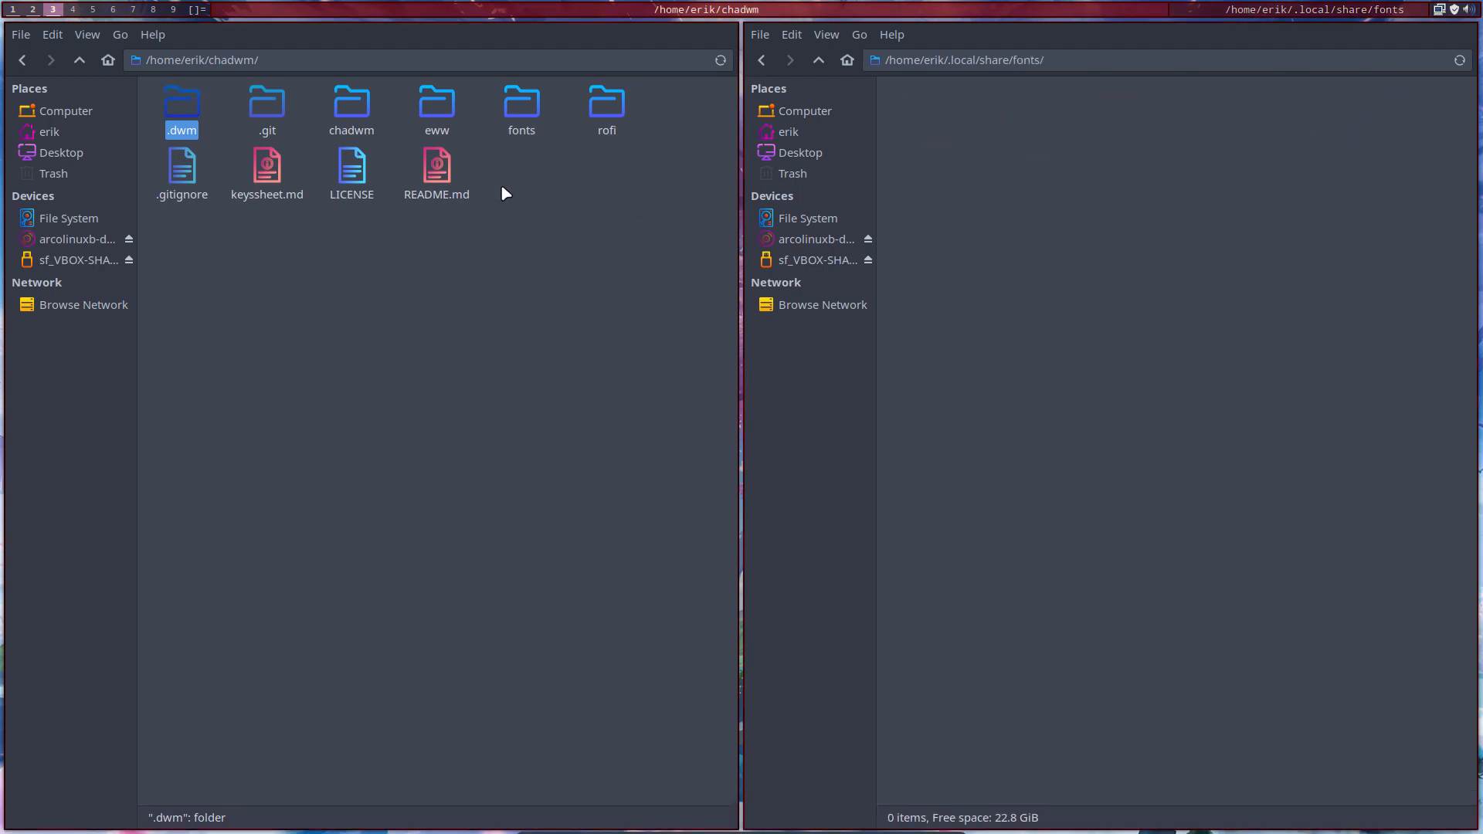
pyautogui.doubleClick(520, 115)
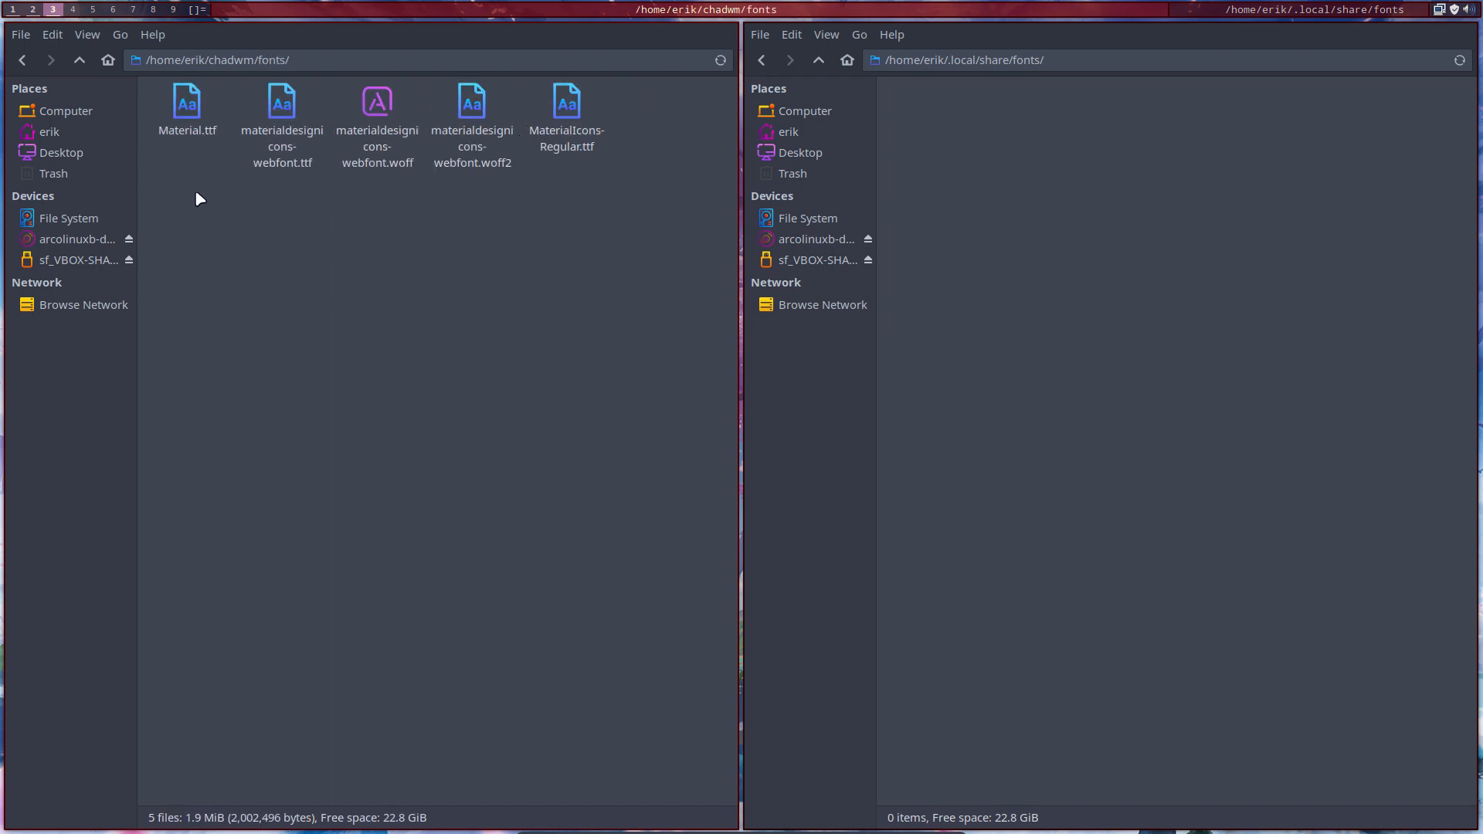
pyautogui.hotkey('ctrl', 'a')
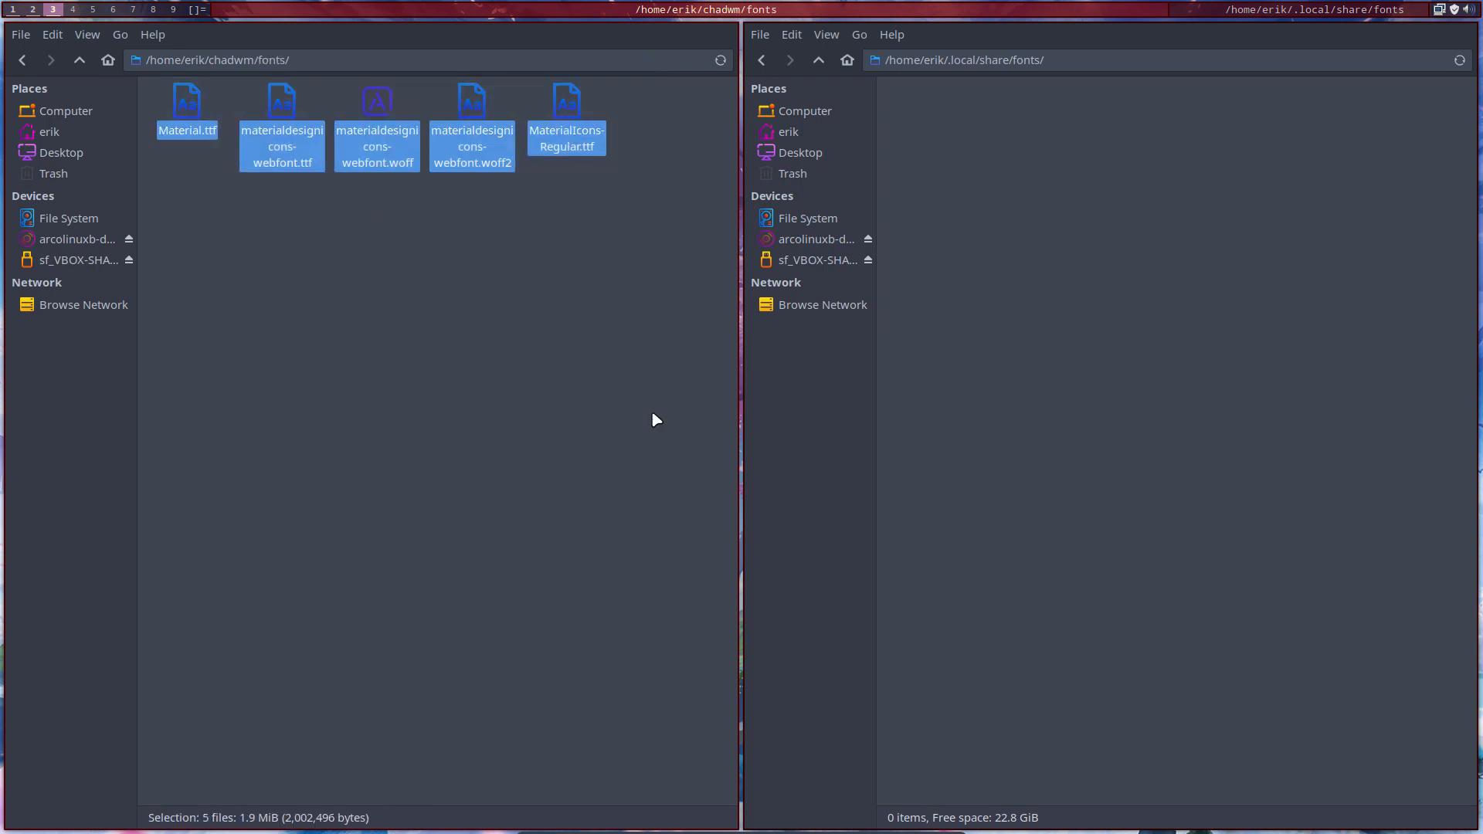
pyautogui.hotkey('ctrl', 'v')
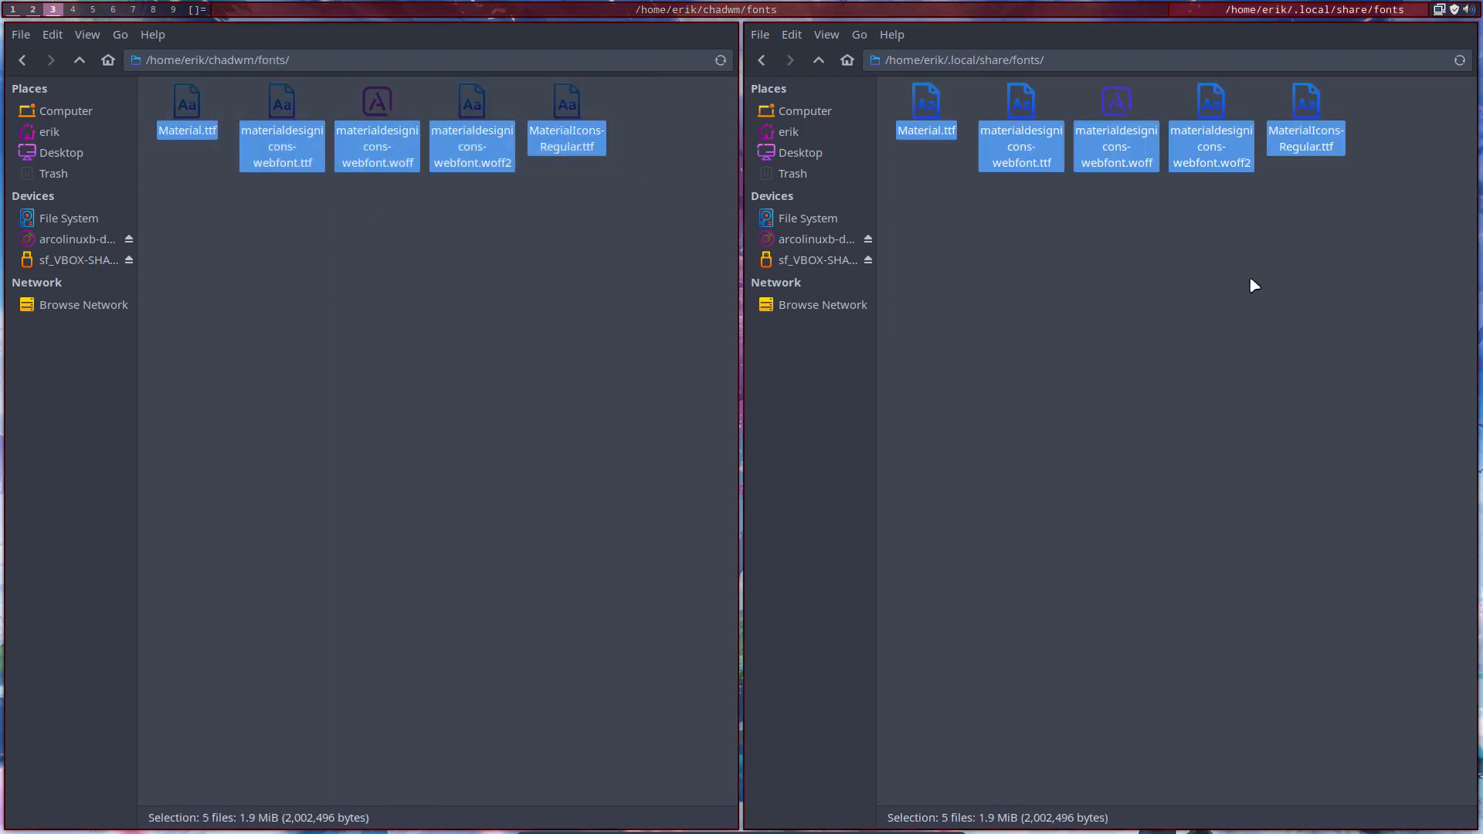
pyautogui.click(587, 322)
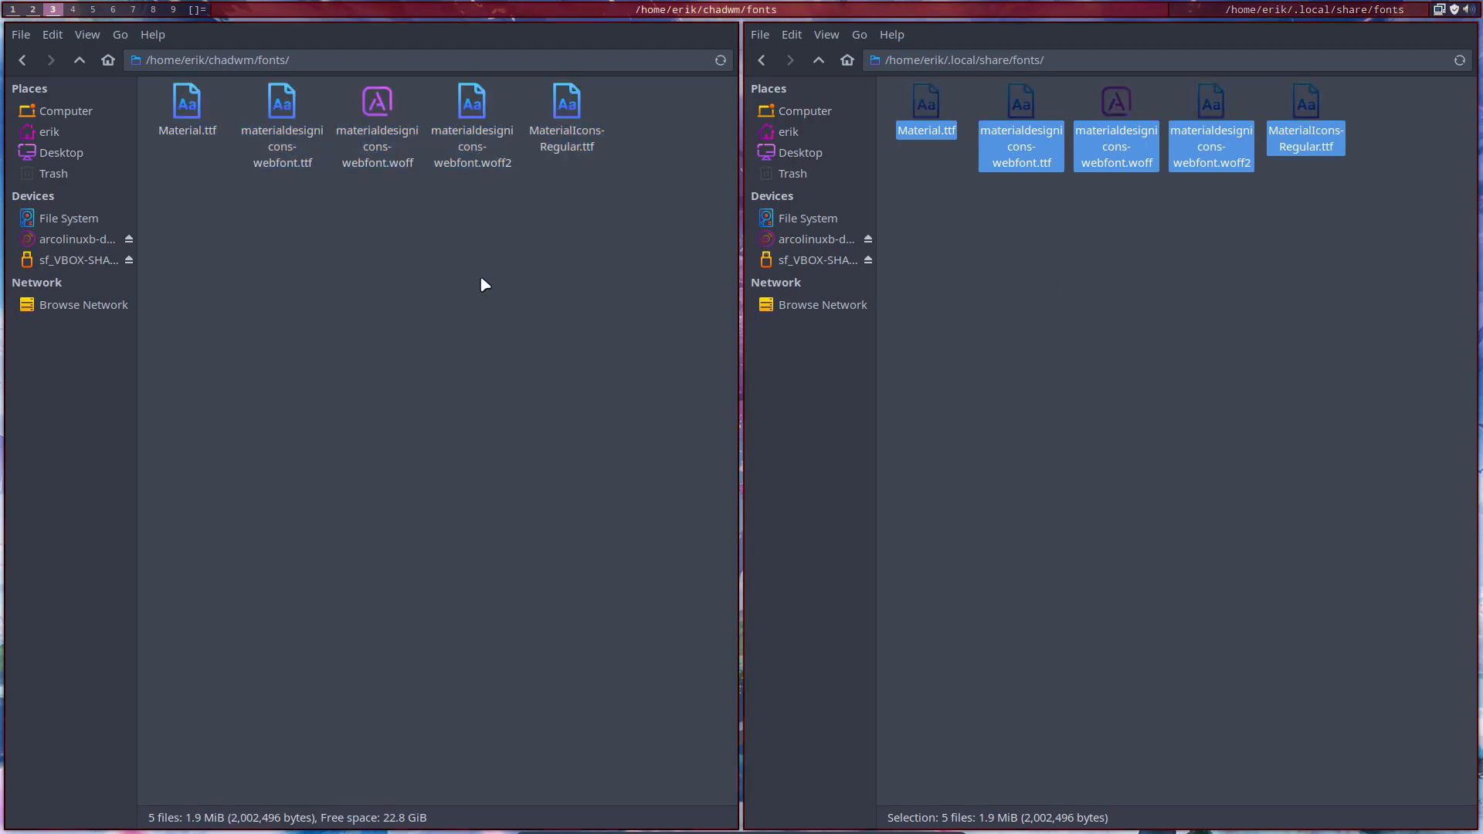
# Step: Open the autostart script in ~/.dwm to review its startup commands, and close it without editing
pyautogui.click(13, 10)
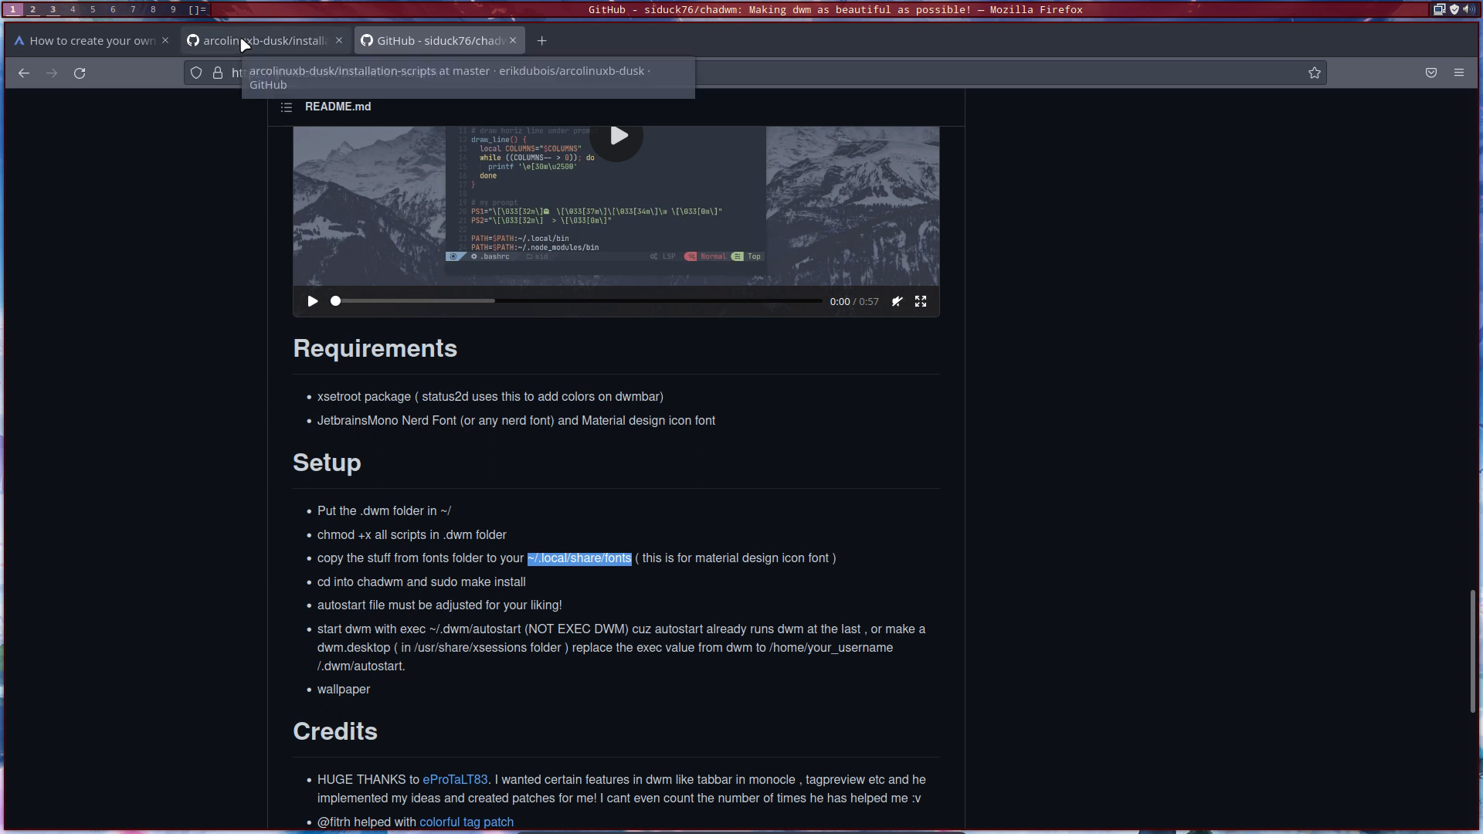
pyautogui.press('super+3')
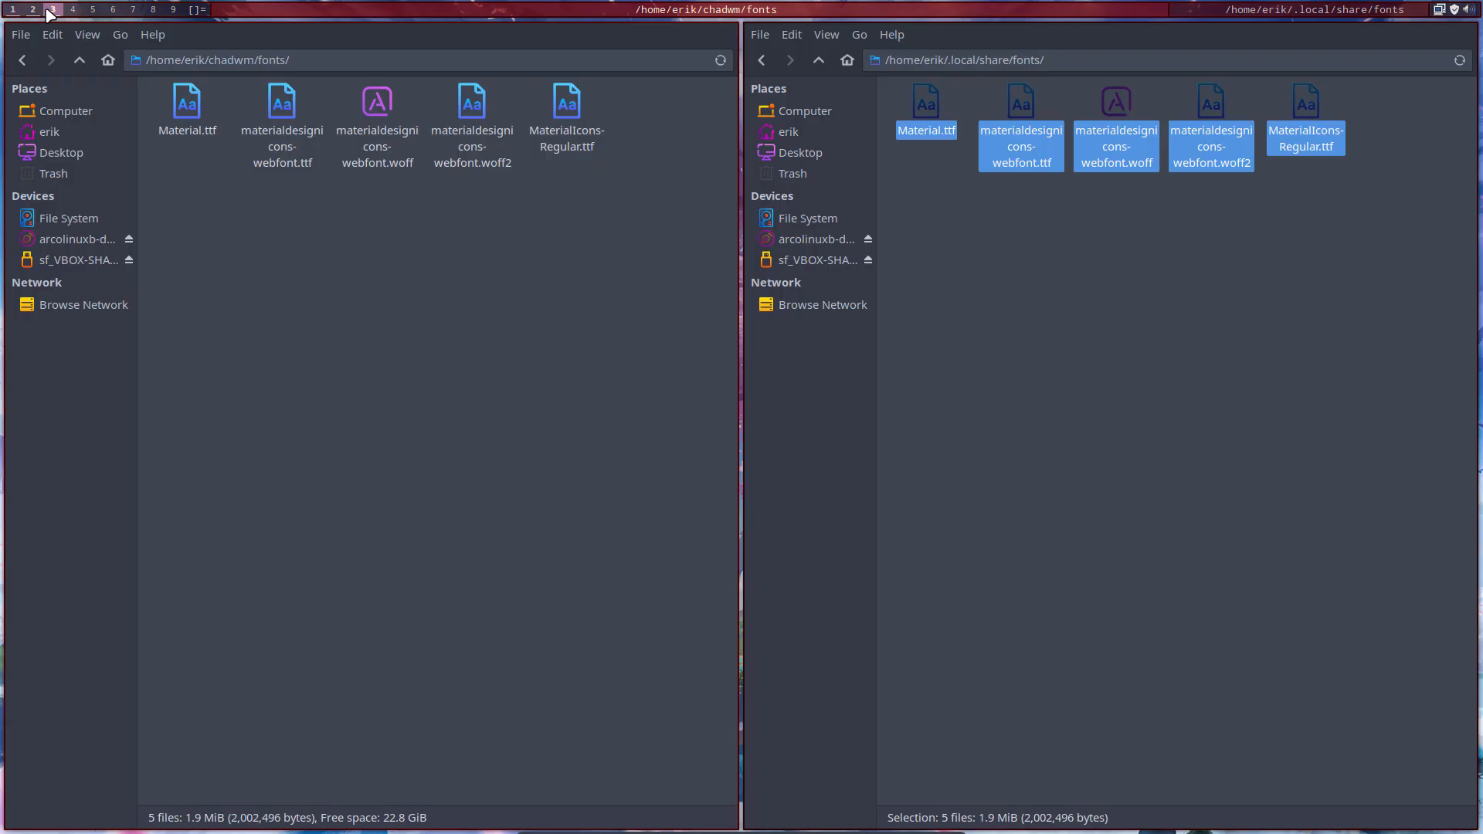
pyautogui.click(818, 60)
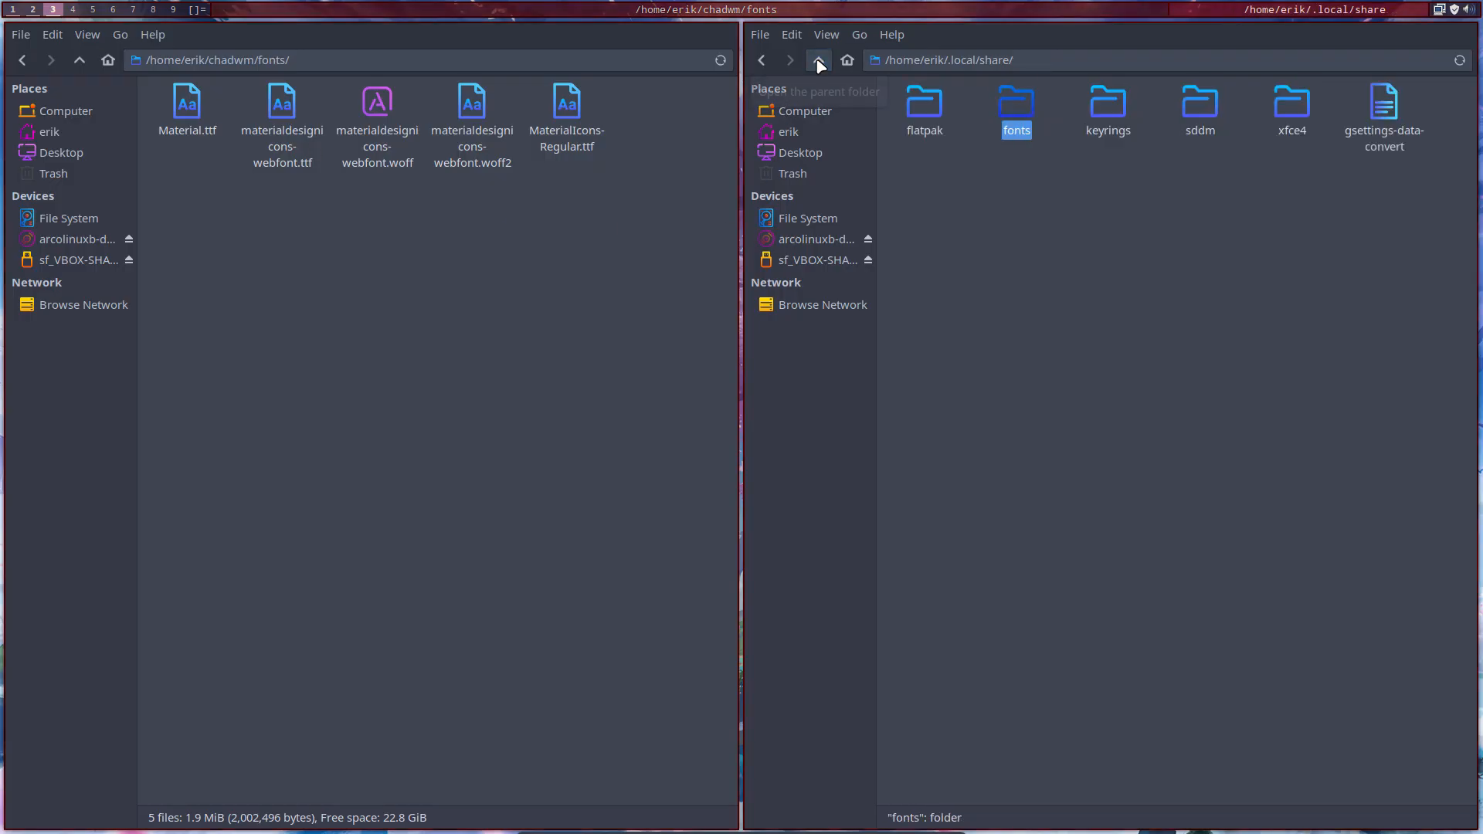
pyautogui.click(819, 61)
pyautogui.click(819, 61)
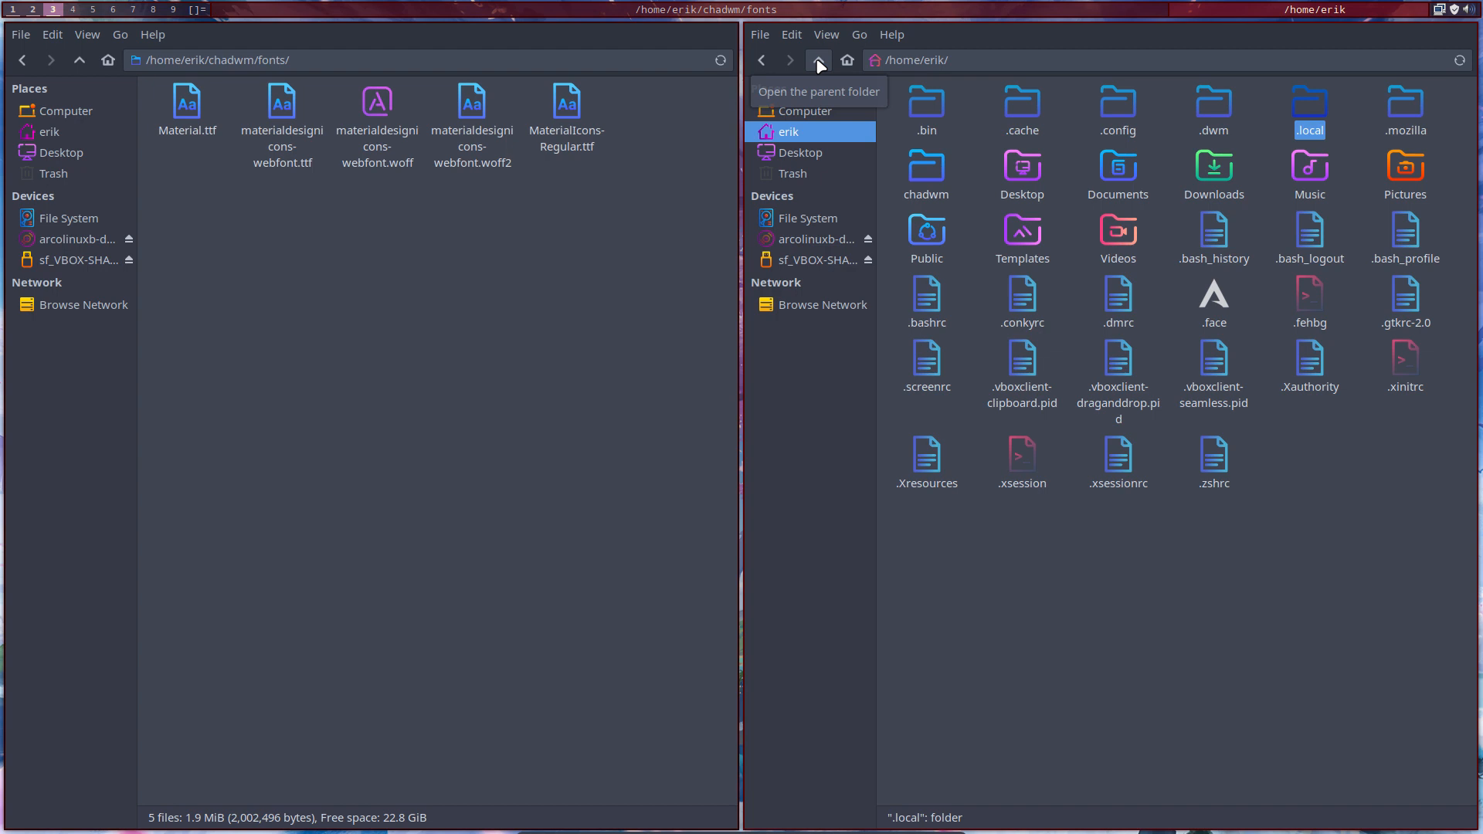
pyautogui.doubleClick(1214, 105)
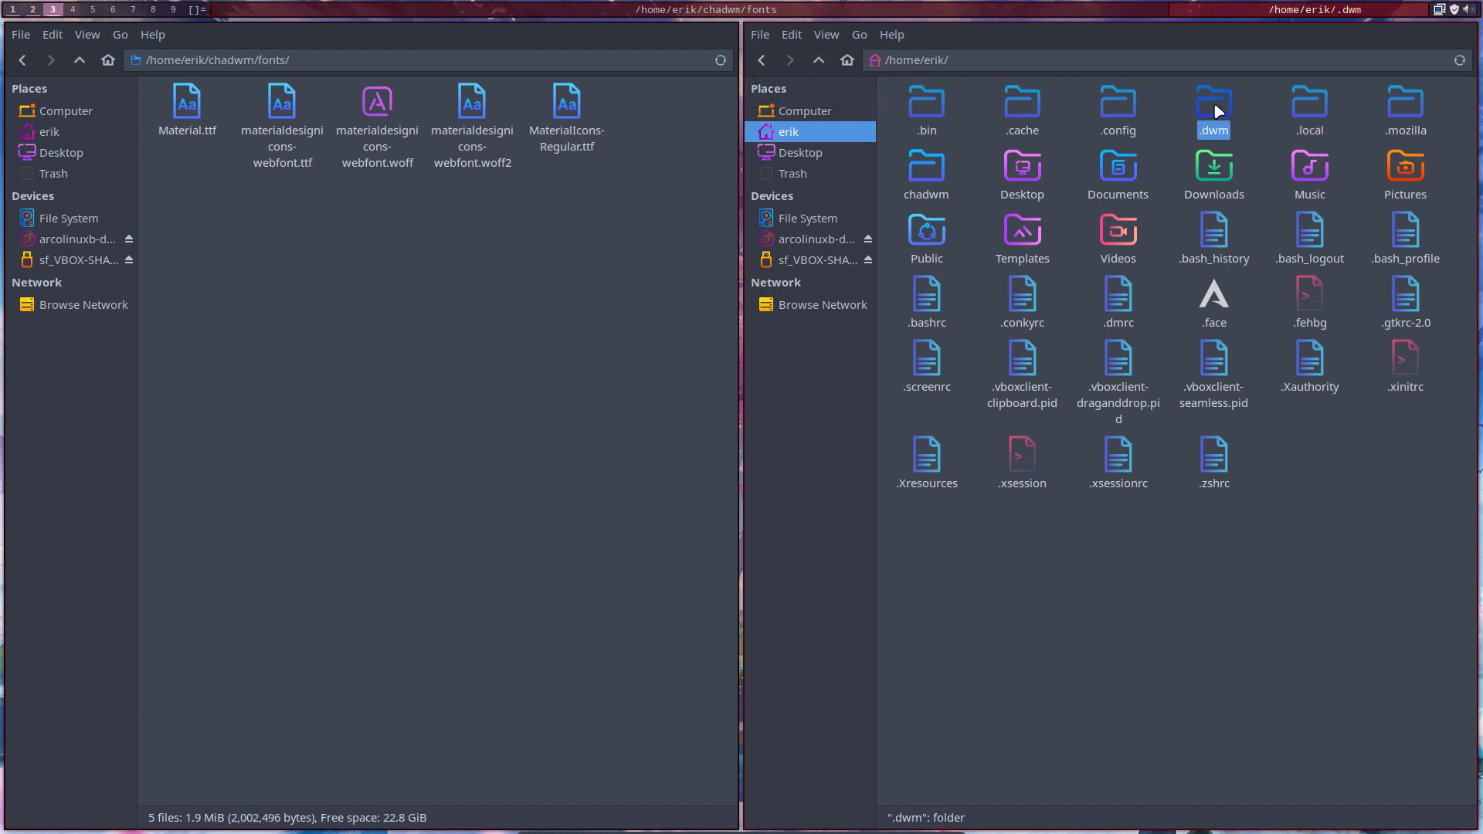
pyautogui.doubleClick(969, 104)
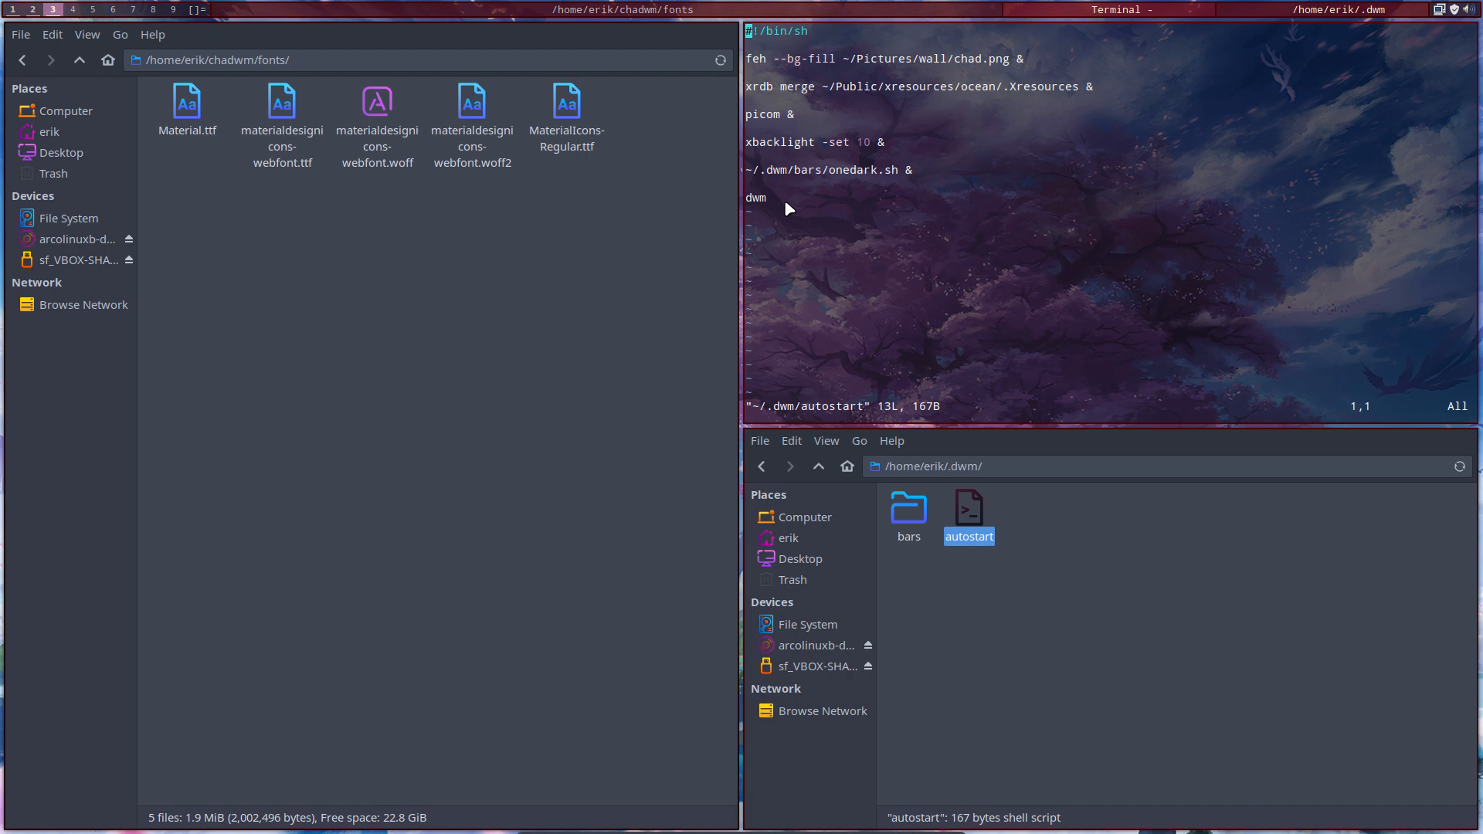
pyautogui.press('super+q')
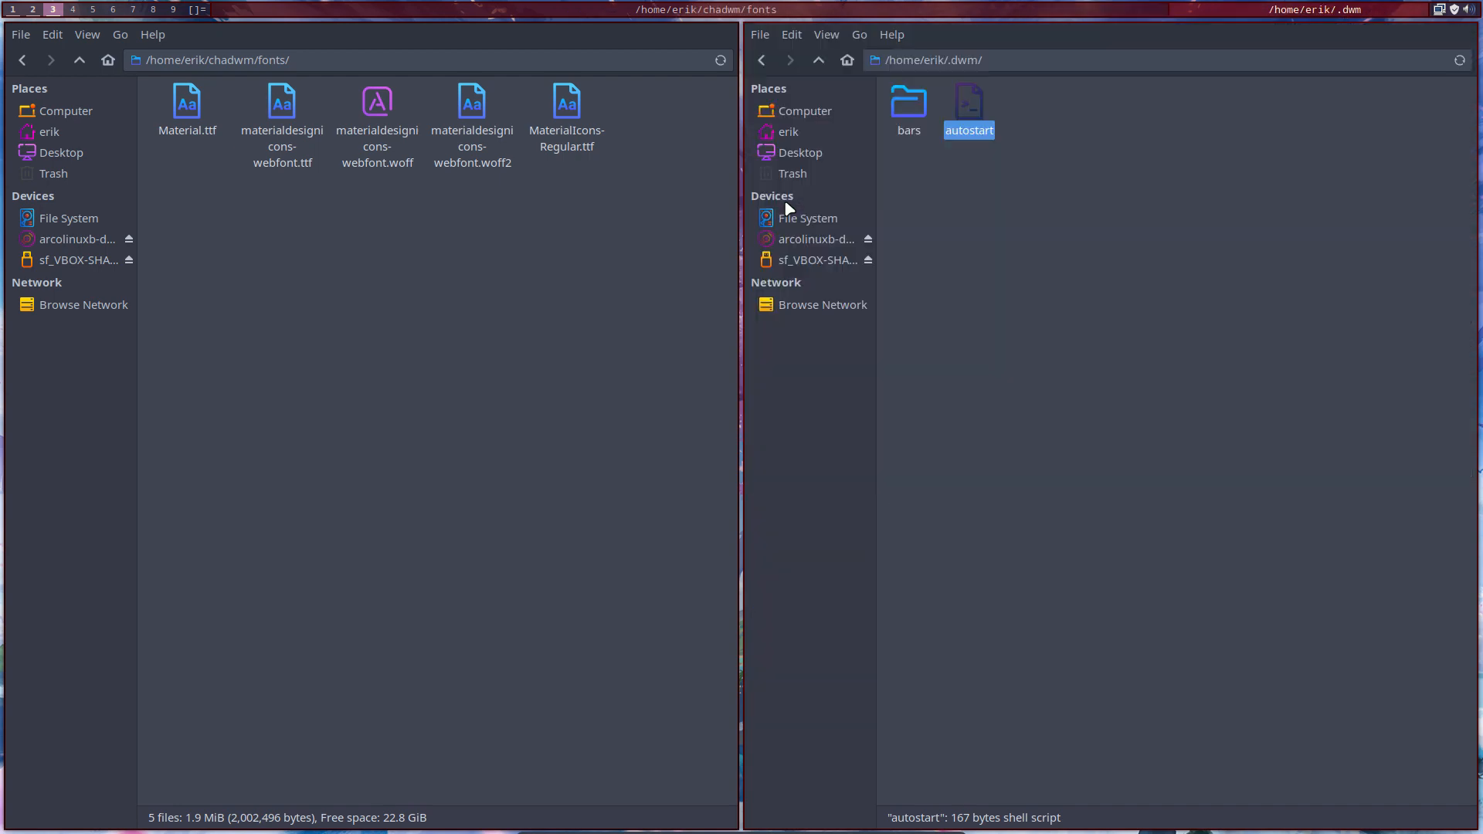
pyautogui.click(962, 175)
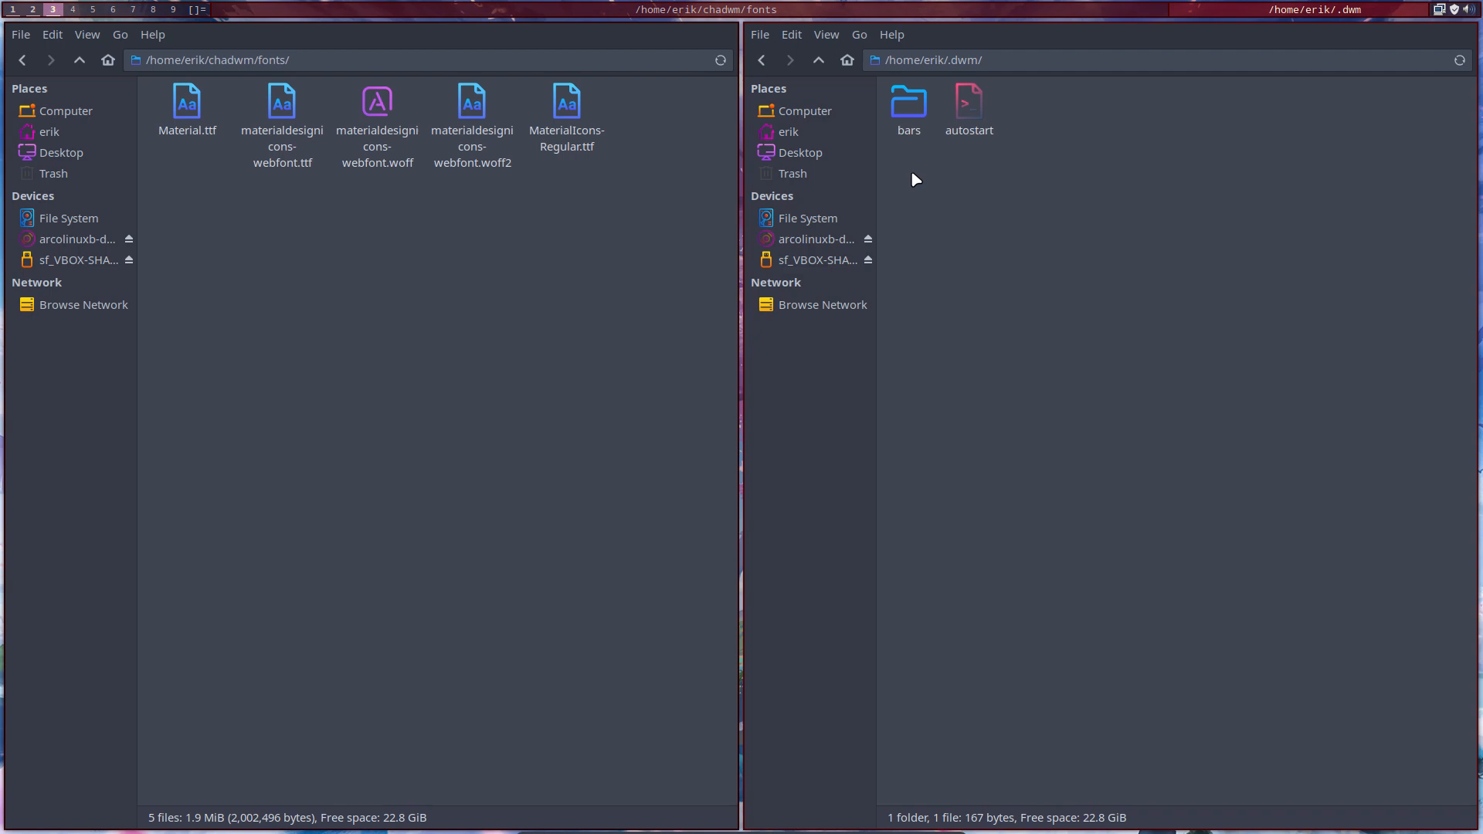
# Step: Check the README's instruction to cd into chadwm, and examine the cloned repository's contents and its inner chadwm source folder
pyautogui.click(13, 9)
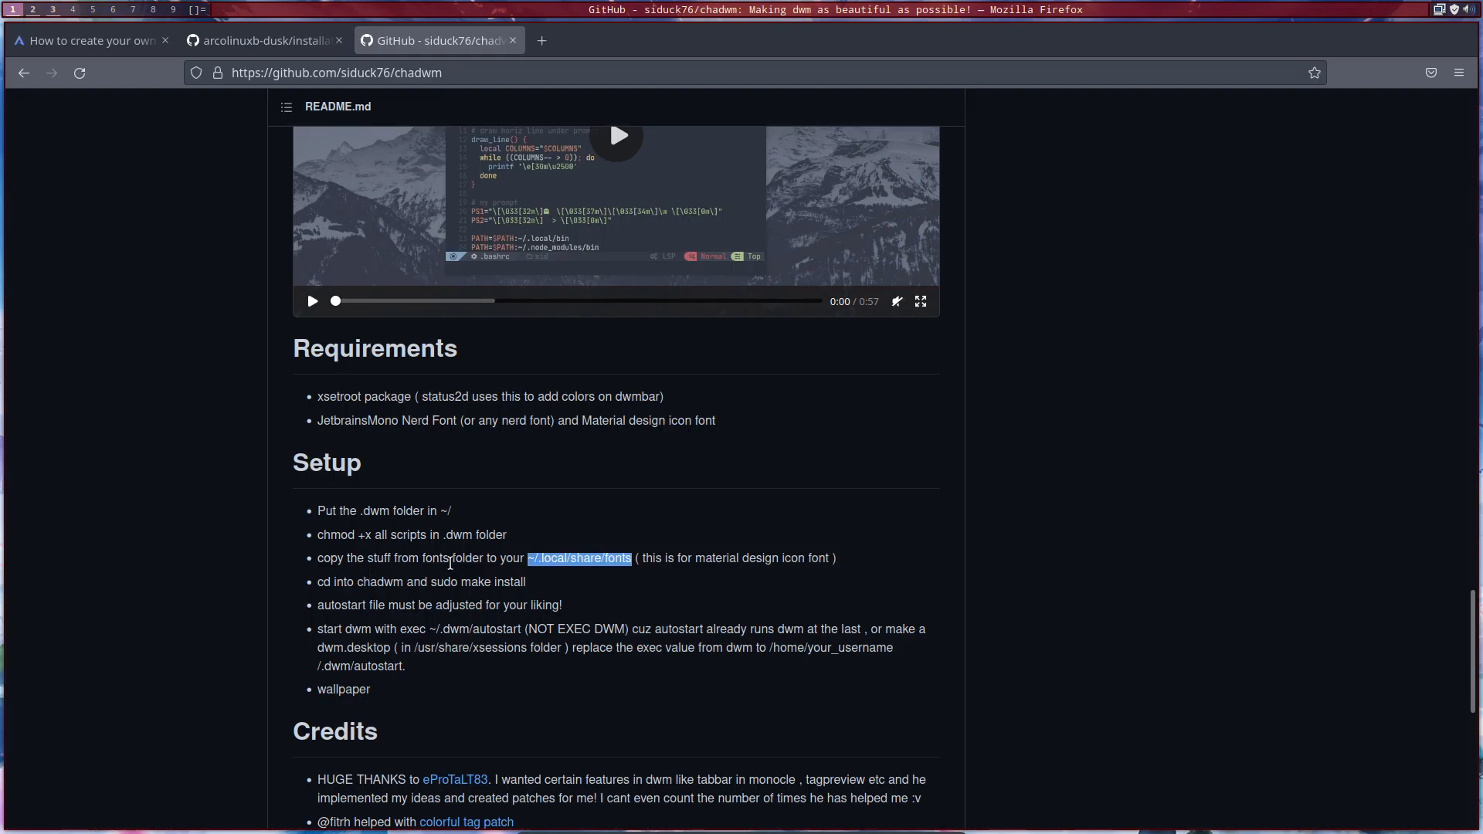
pyautogui.moveTo(323, 583); pyautogui.dragTo(411, 584)
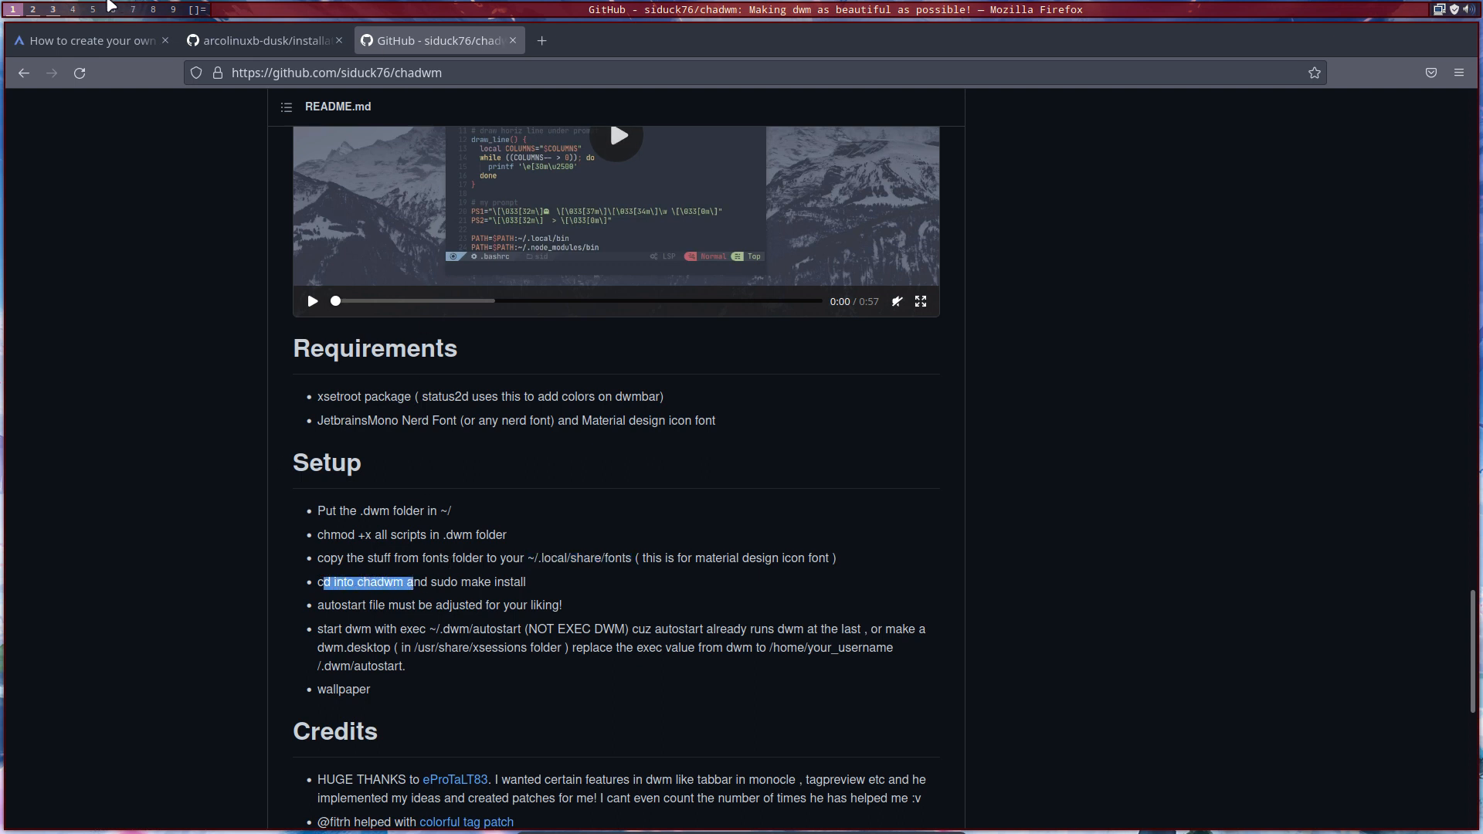
pyautogui.click(35, 9)
pyautogui.click(53, 10)
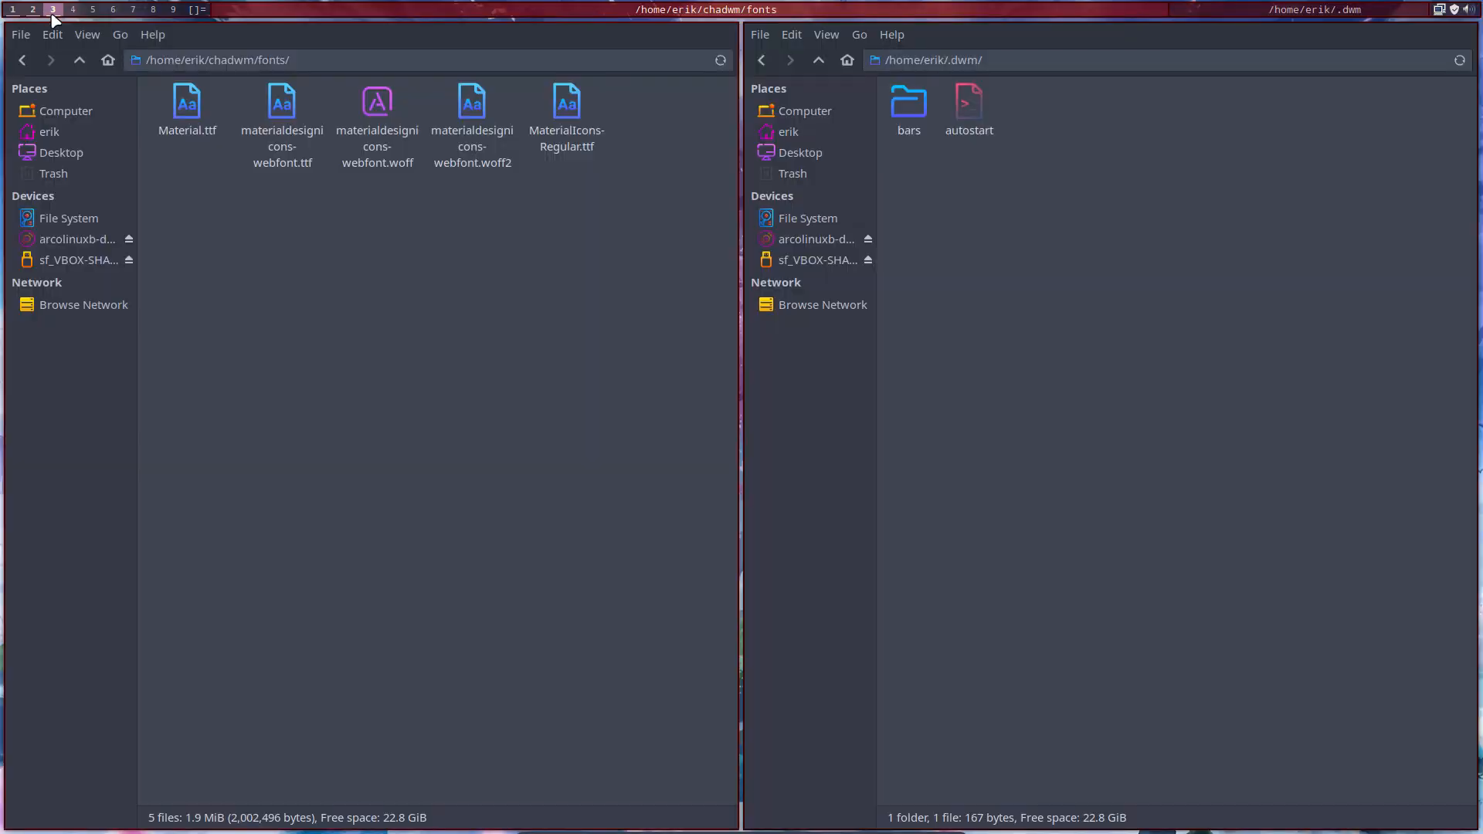
pyautogui.click(79, 61)
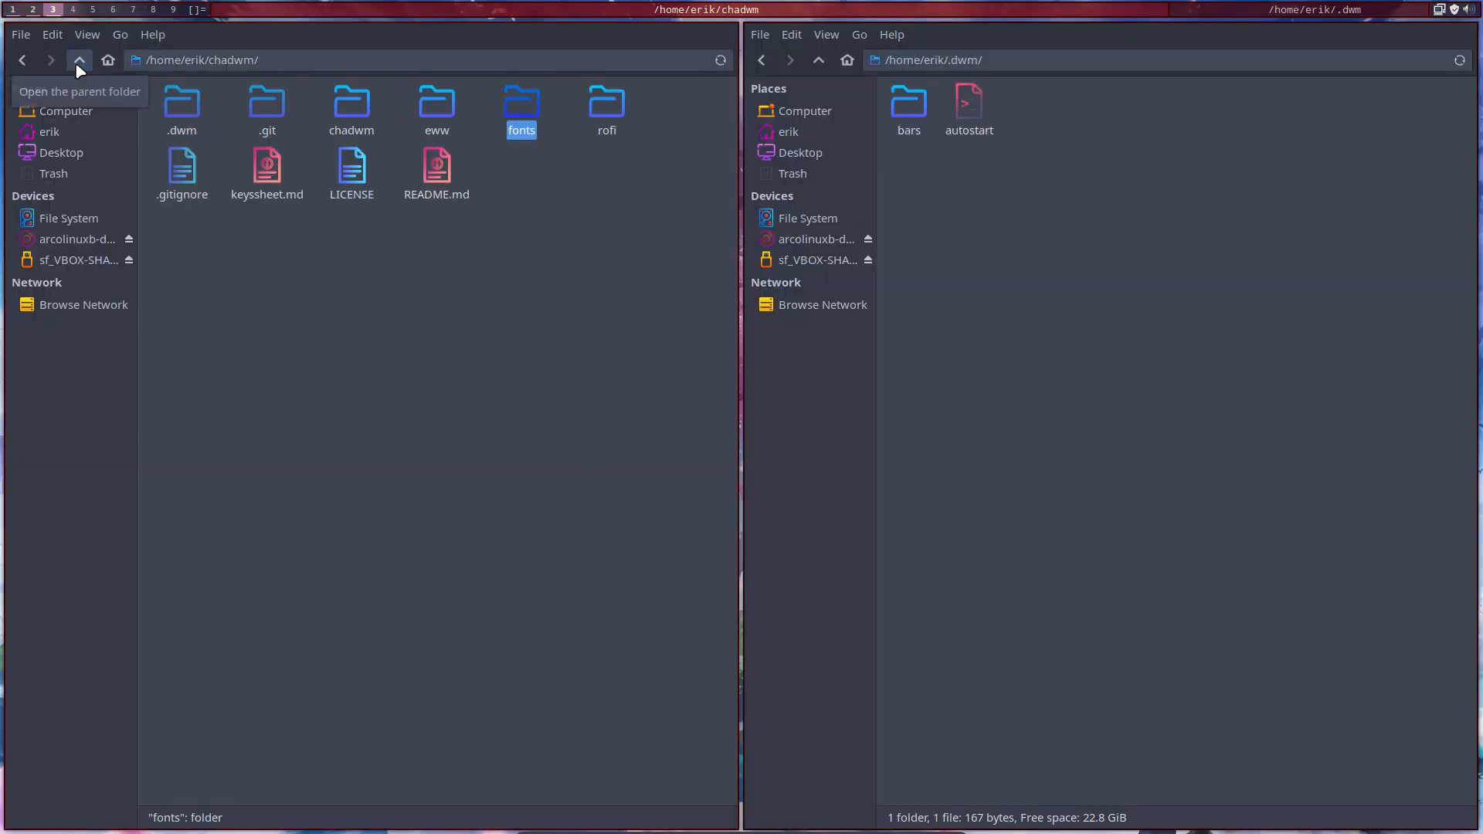
pyautogui.moveTo(174, 280); pyautogui.dragTo(680, 78)
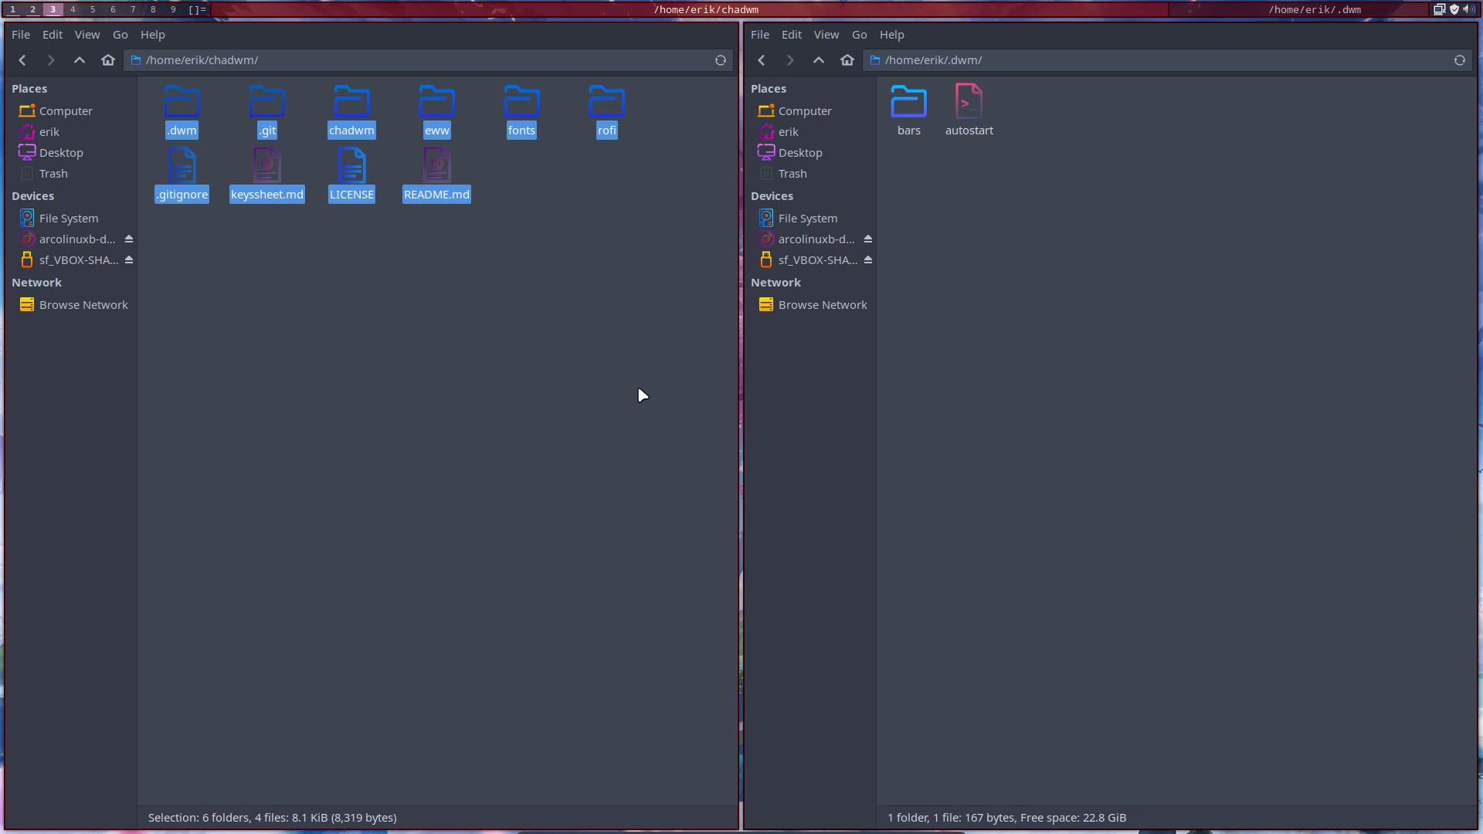
pyautogui.doubleClick(353, 108)
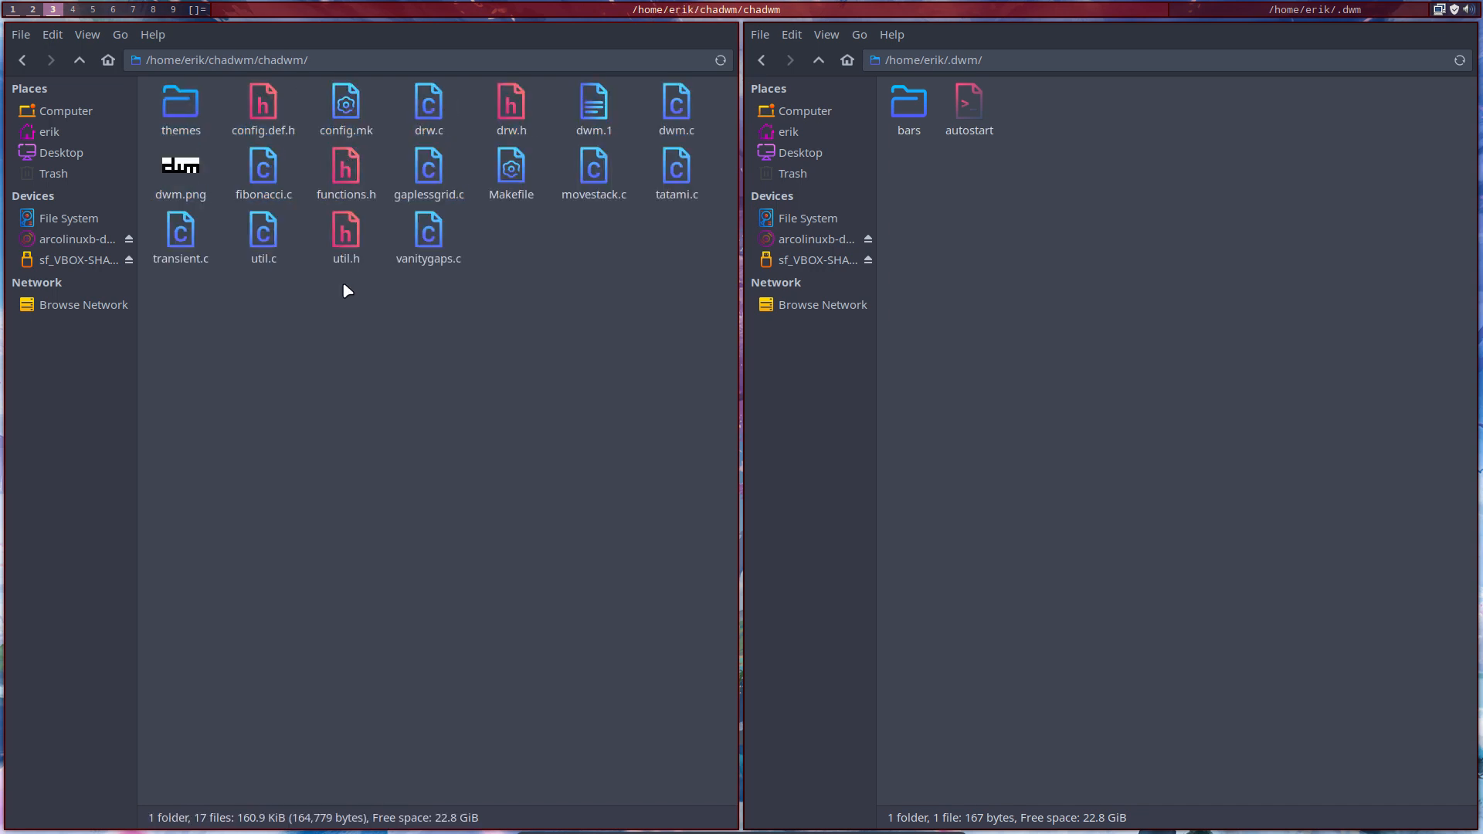
pyautogui.click(80, 61)
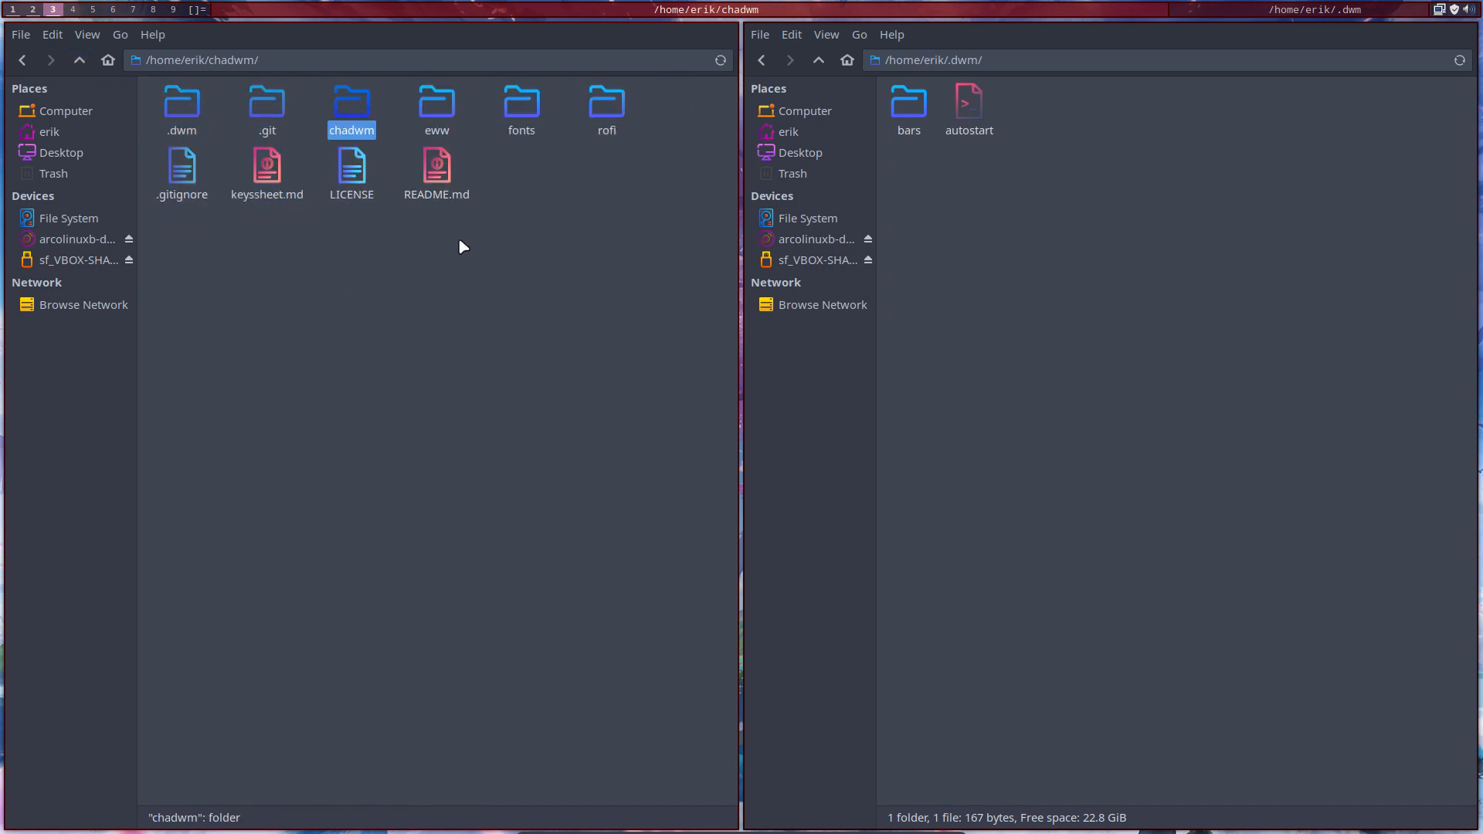
# Step: Copy the inner chadwm folder from the cloned repository into ~/.config
pyautogui.click(424, 265)
pyautogui.click(354, 105)
pyautogui.click(819, 60)
pyautogui.doubleClick(1113, 112)
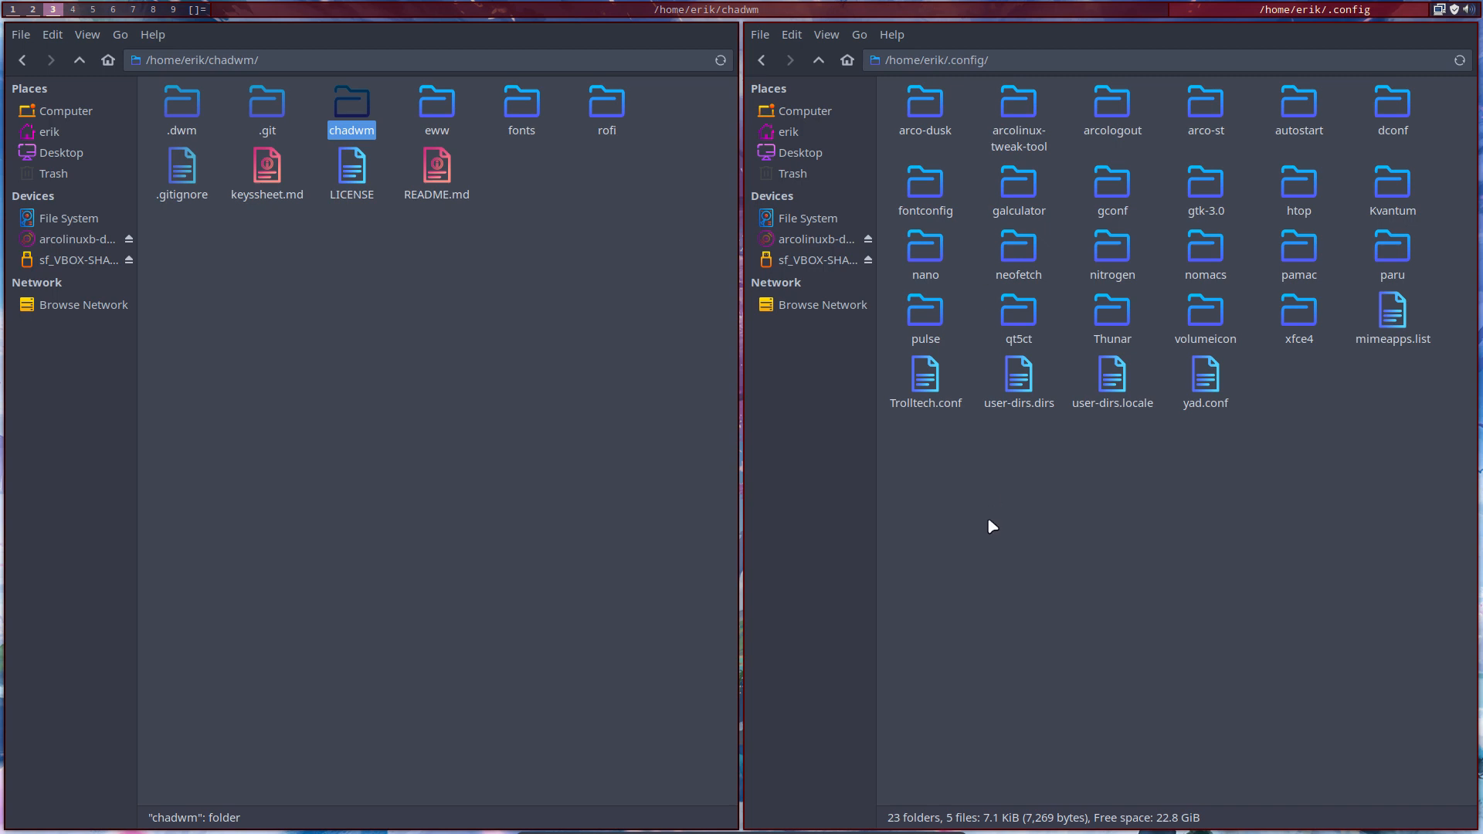
pyautogui.hotkey('ctrl', 'v')
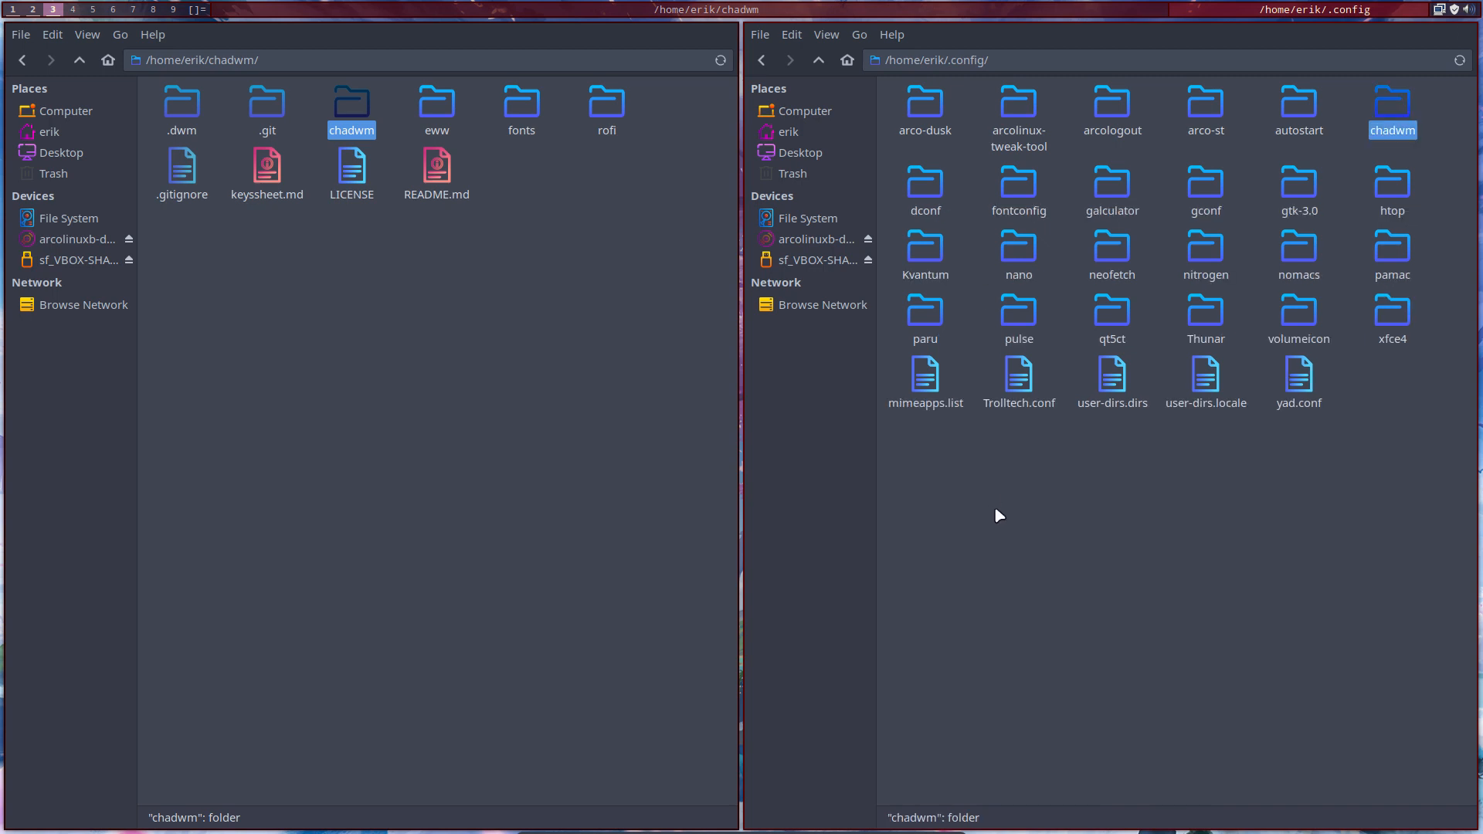
# Step: Open the copied chadwm folder in ~/.config and examine its path and source files
pyautogui.click(929, 113)
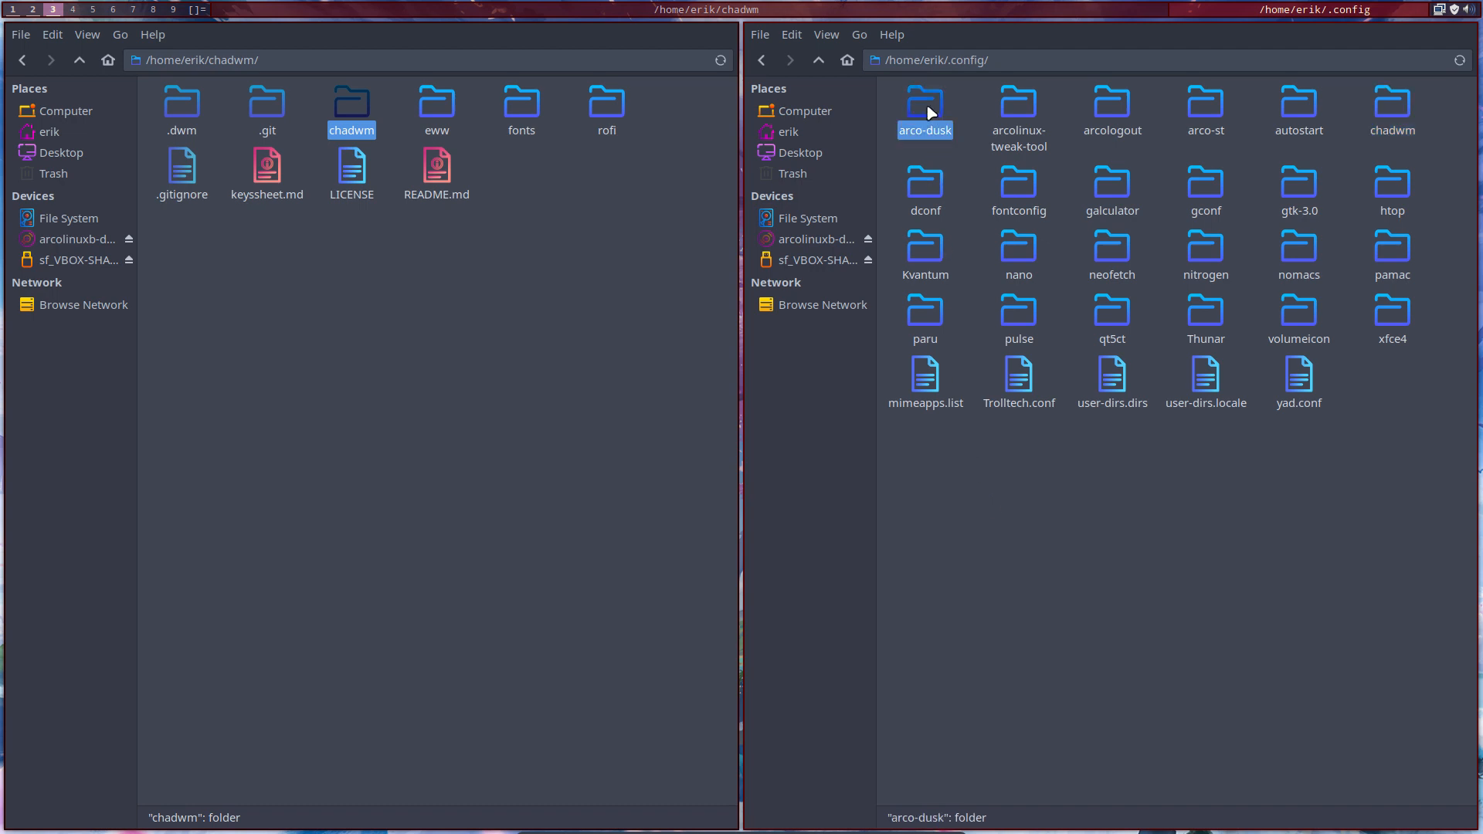
pyautogui.click(1395, 109)
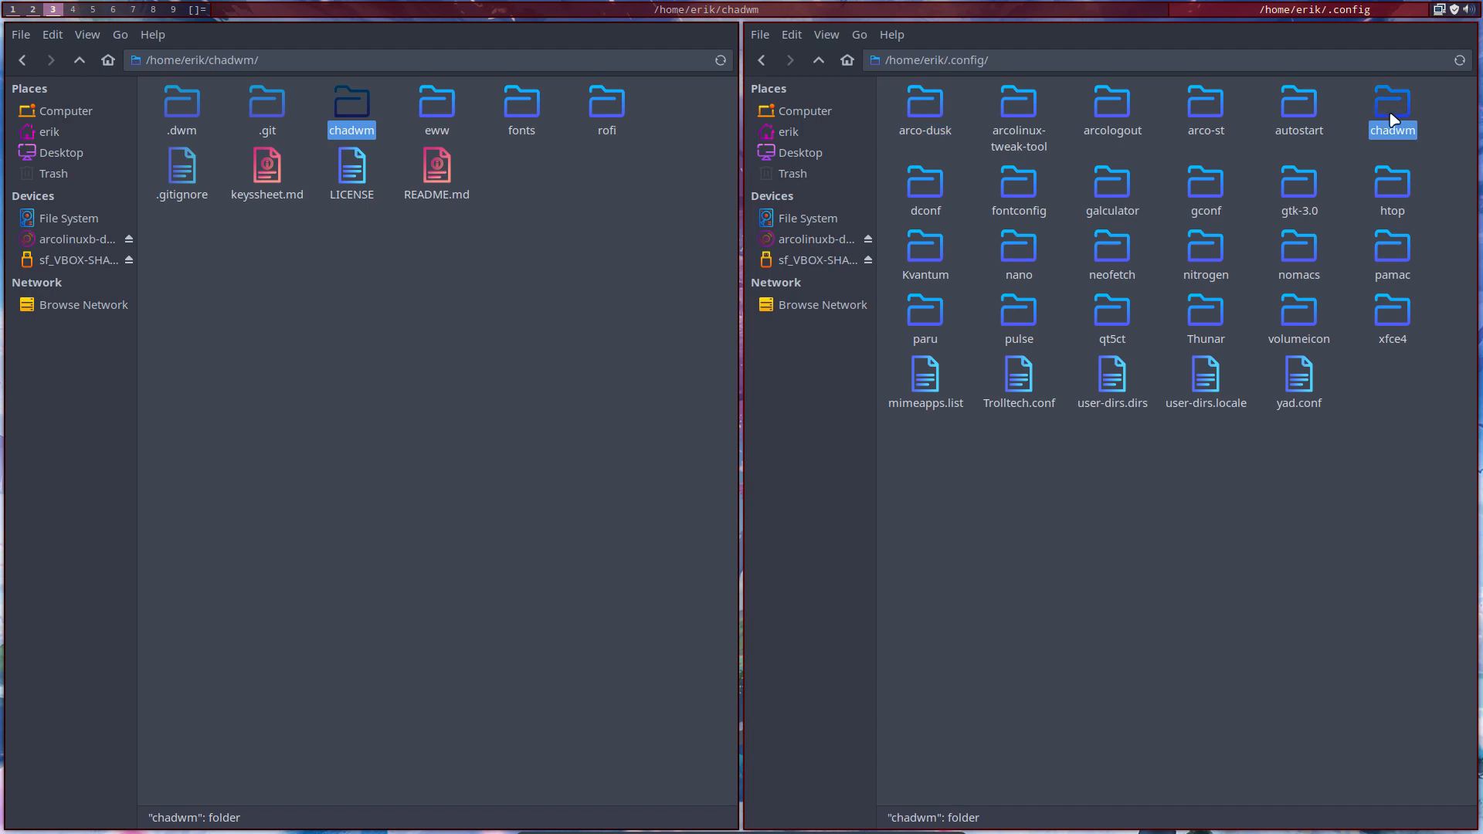
pyautogui.doubleClick(1395, 121)
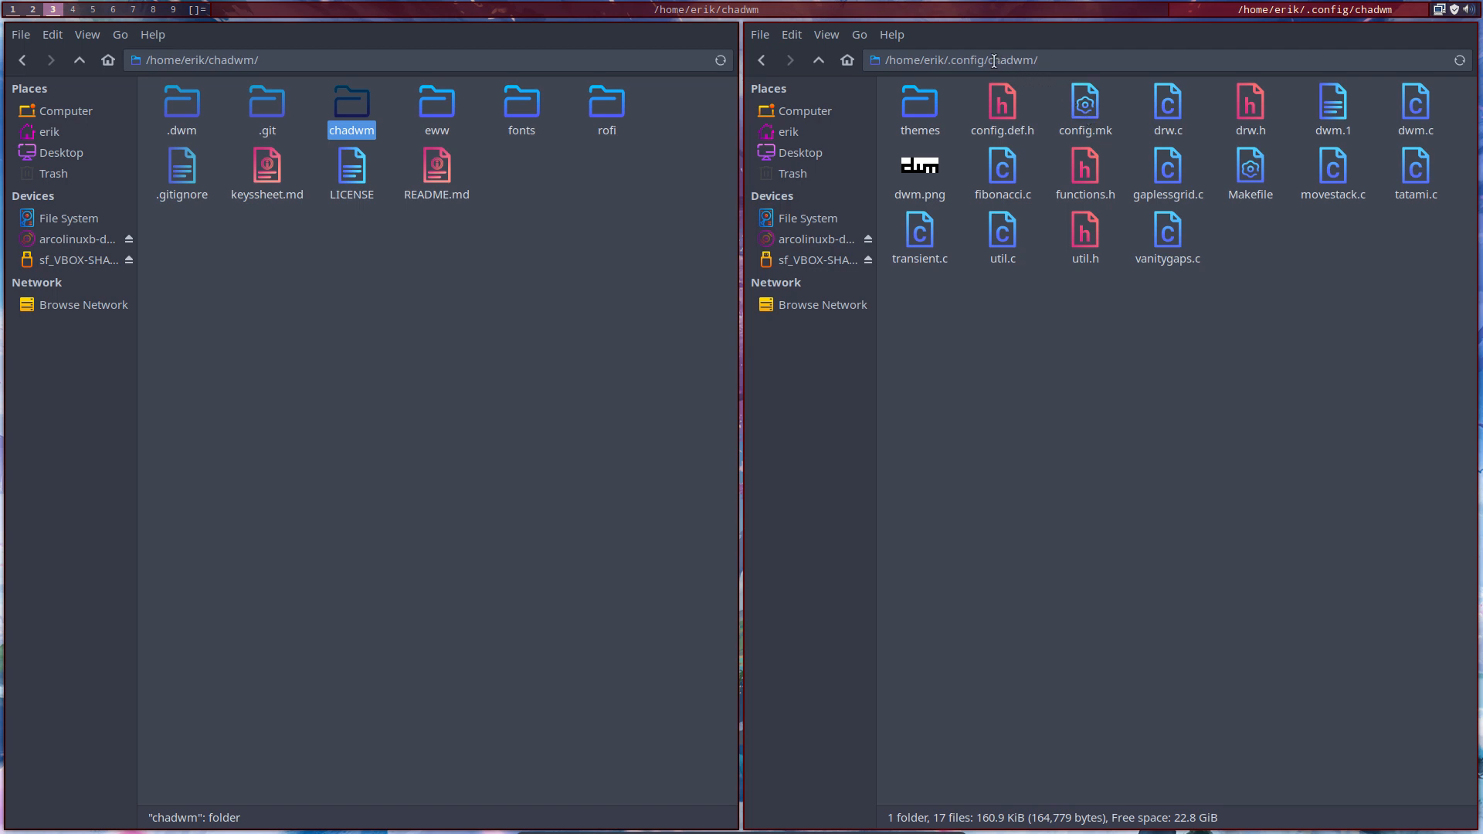
pyautogui.moveTo(991, 60); pyautogui.dragTo(1008, 60)
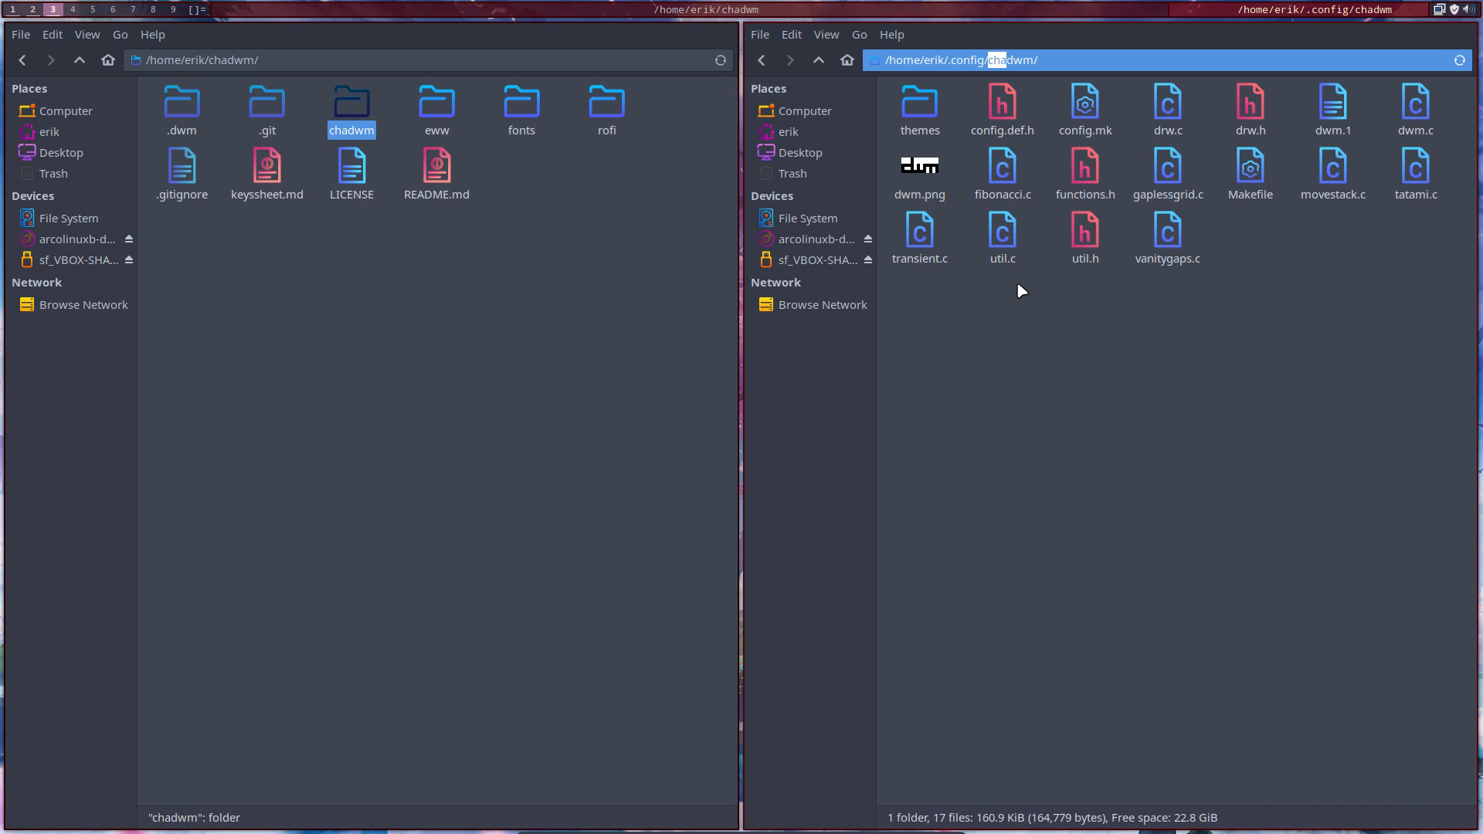
pyautogui.rightClick(1024, 322)
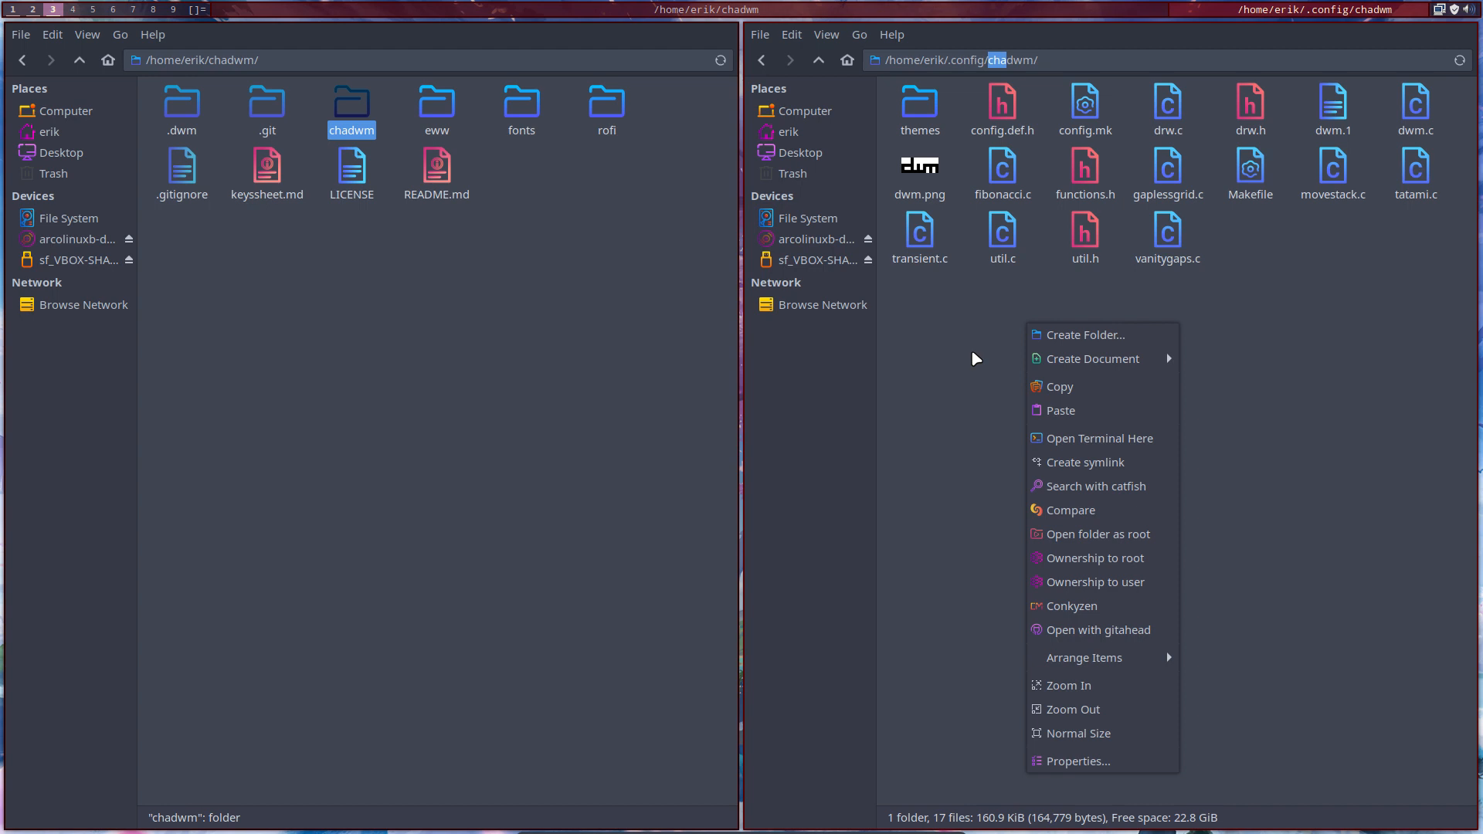
pyautogui.press('Escape')
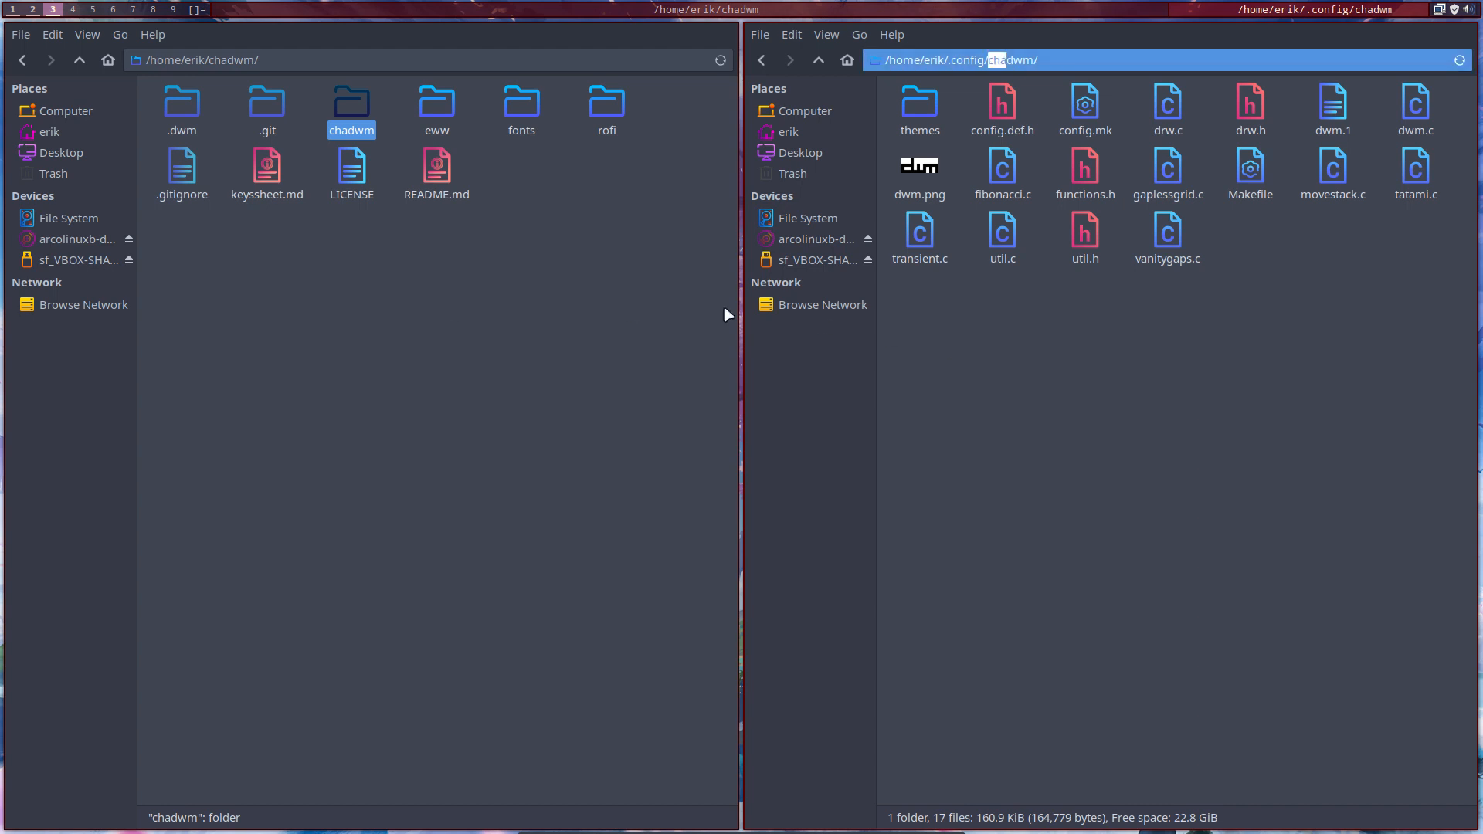
pyautogui.click(941, 339)
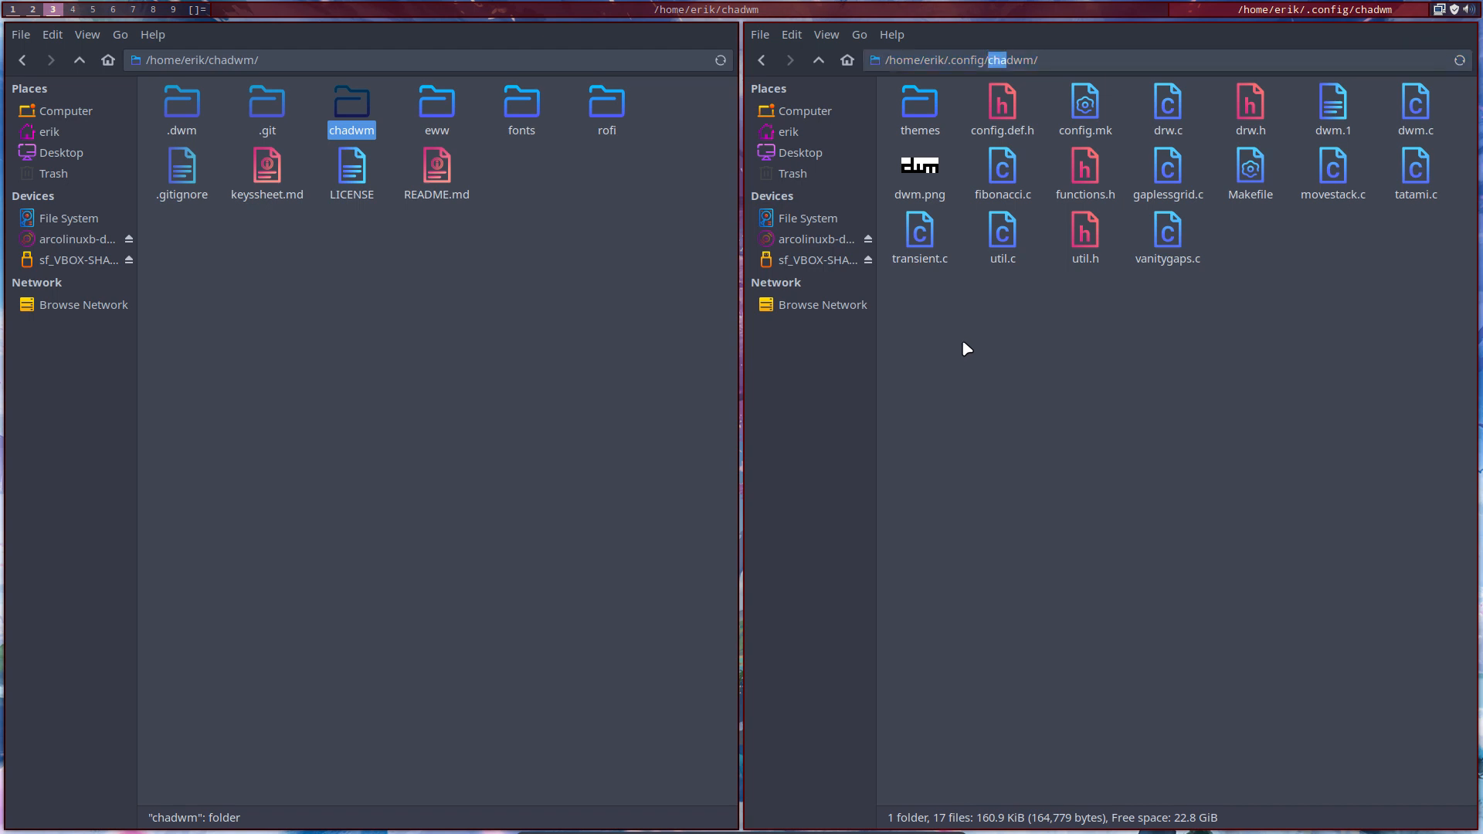
# Step: Open a terminal in ~/.config/chadwm, check the README's build instruction, and compile the source with make
pyautogui.rightClick(1006, 325)
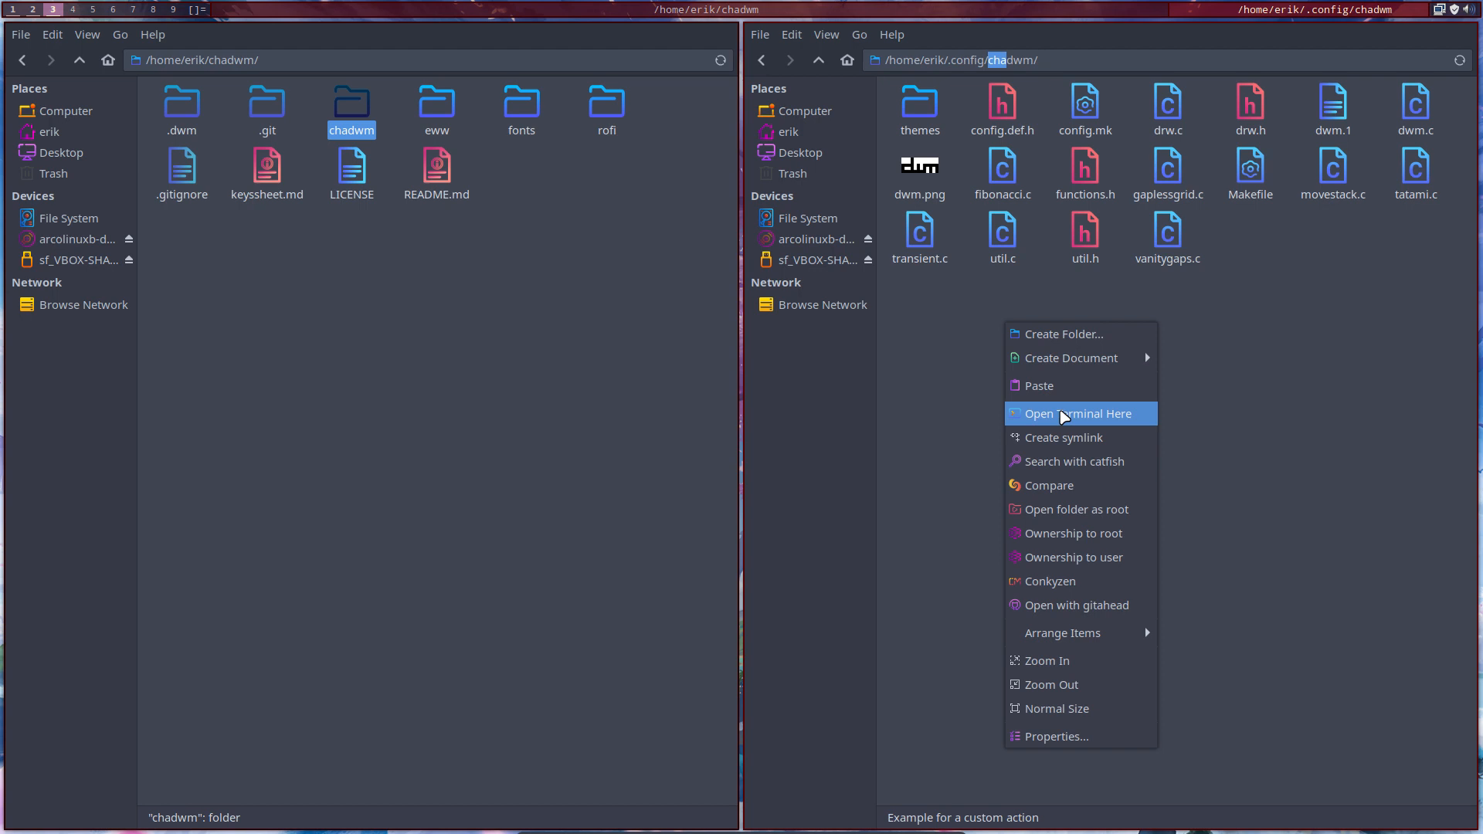
pyautogui.click(1065, 417)
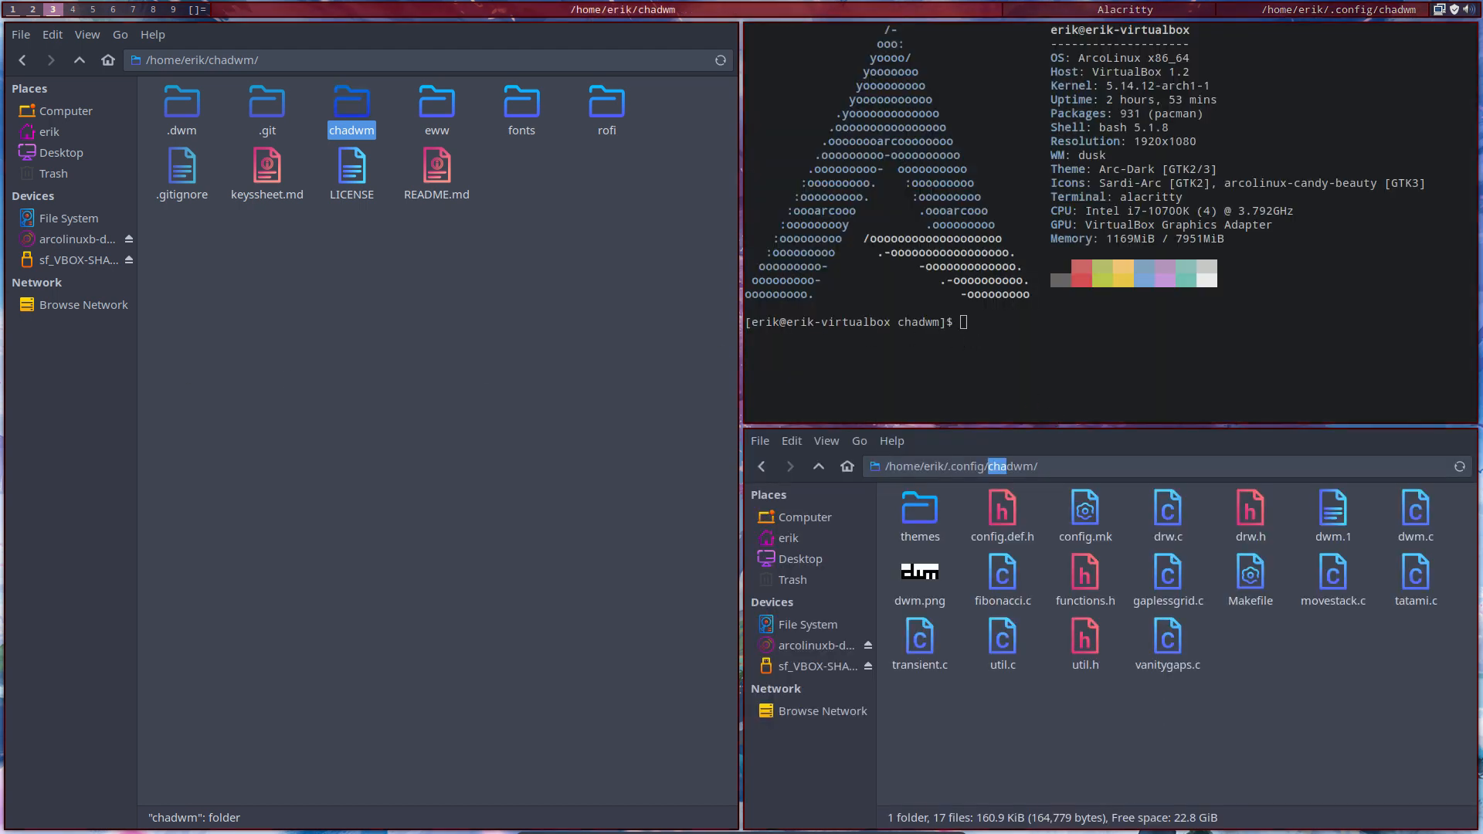
pyautogui.click(13, 9)
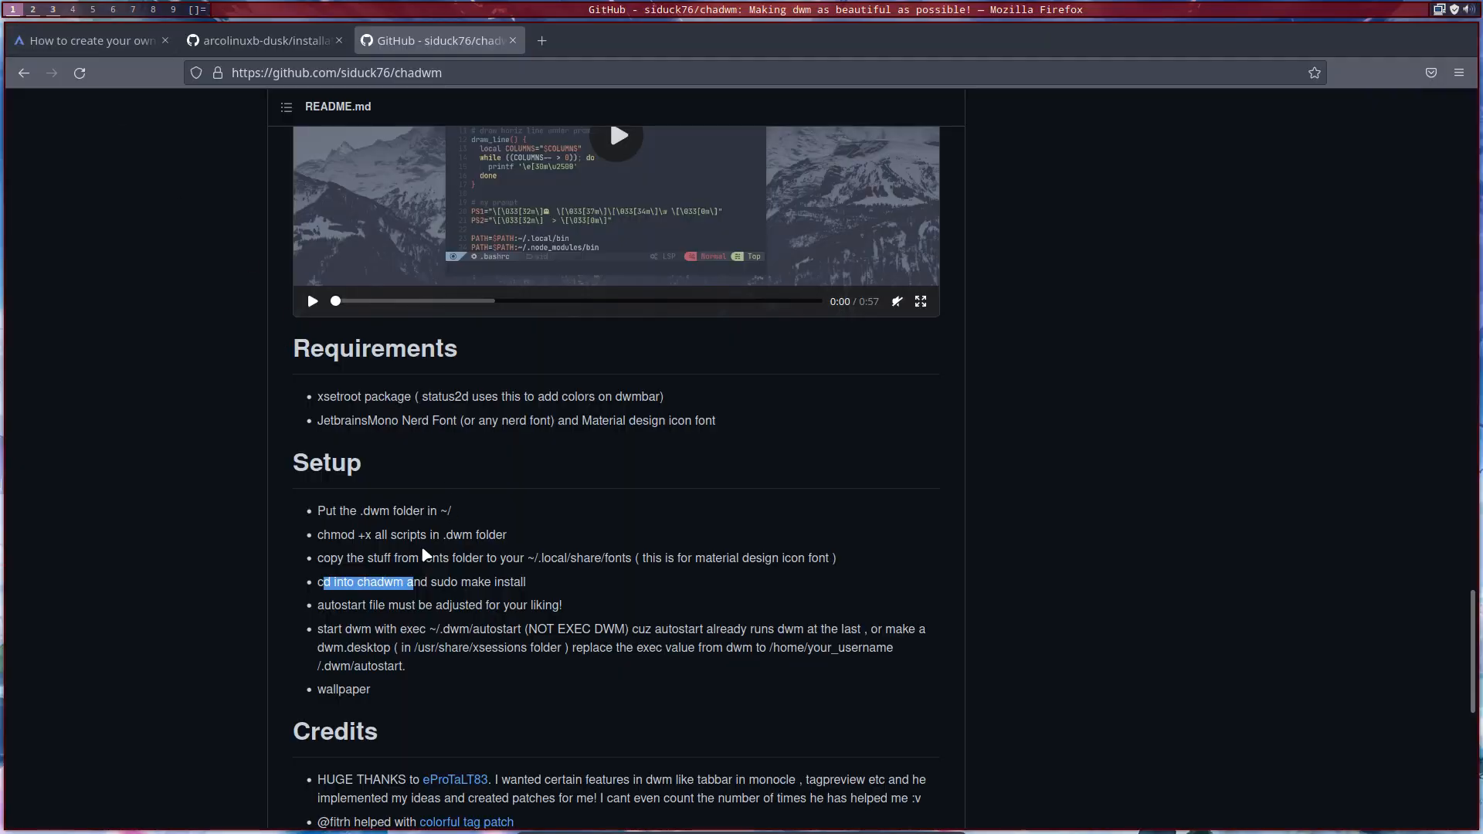
pyautogui.click(378, 581)
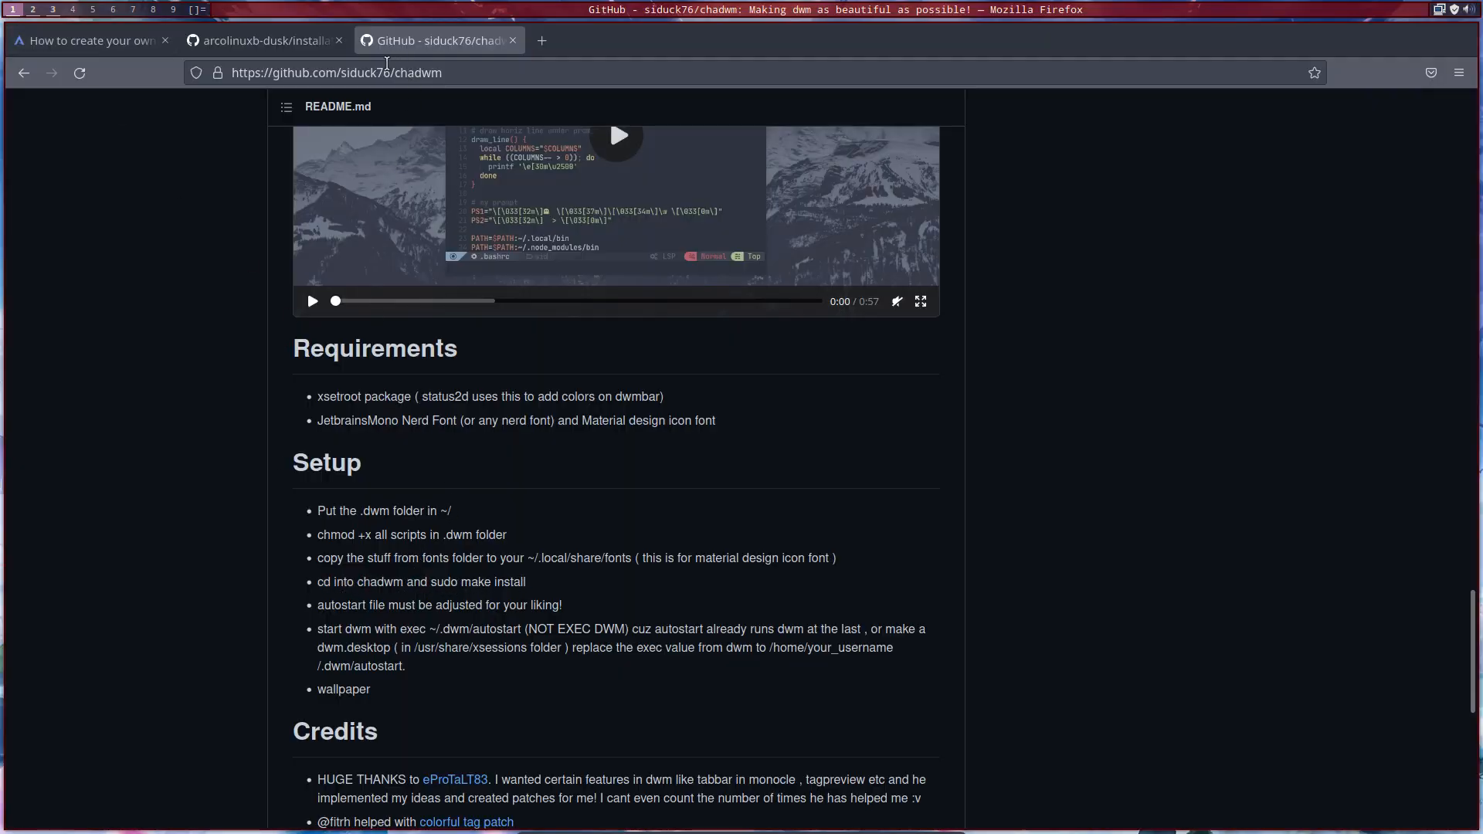
pyautogui.click(52, 9)
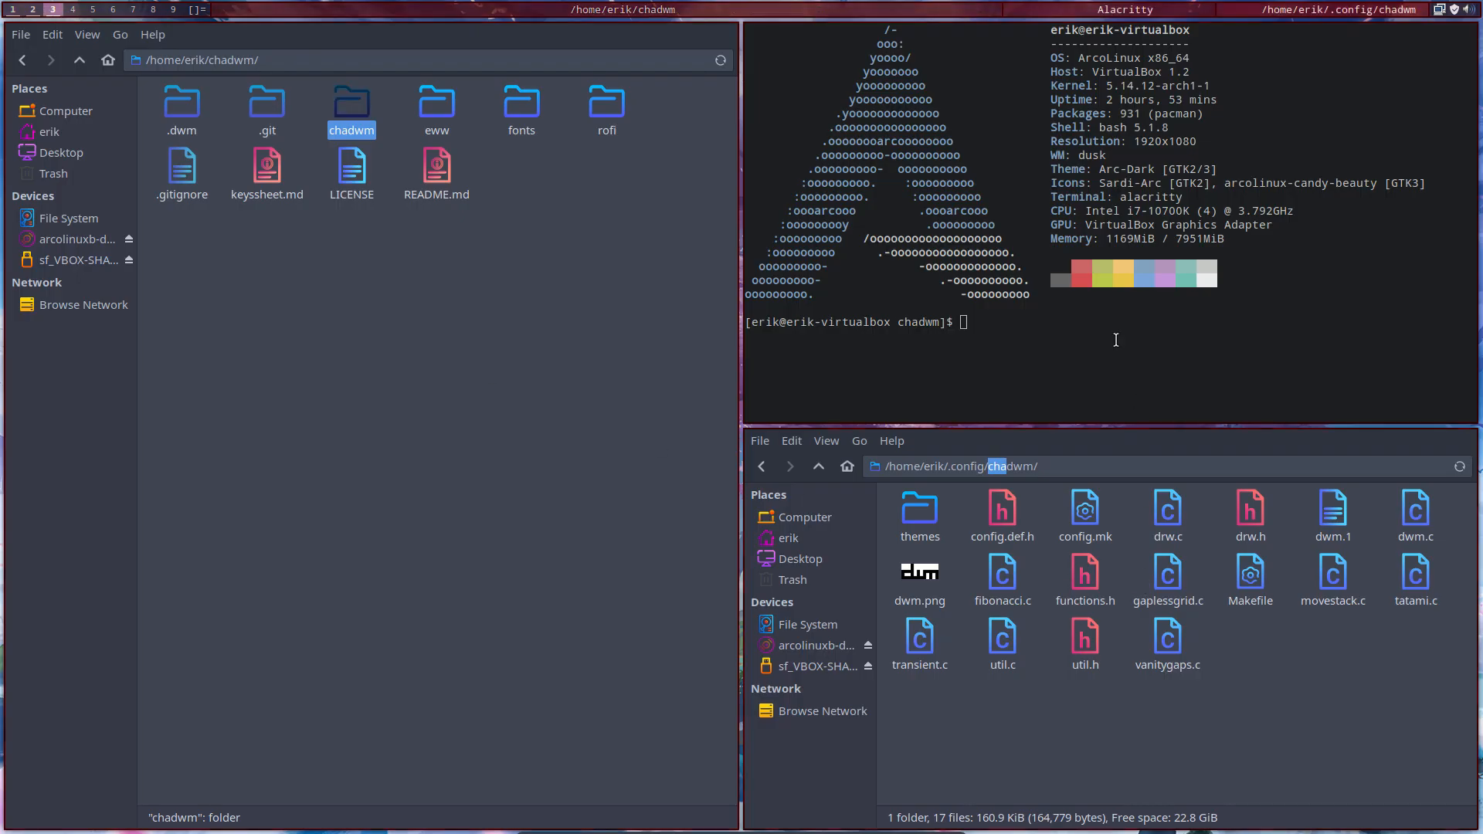
pyautogui.click(1049, 312)
pyautogui.write('make')
pyautogui.press('Return')
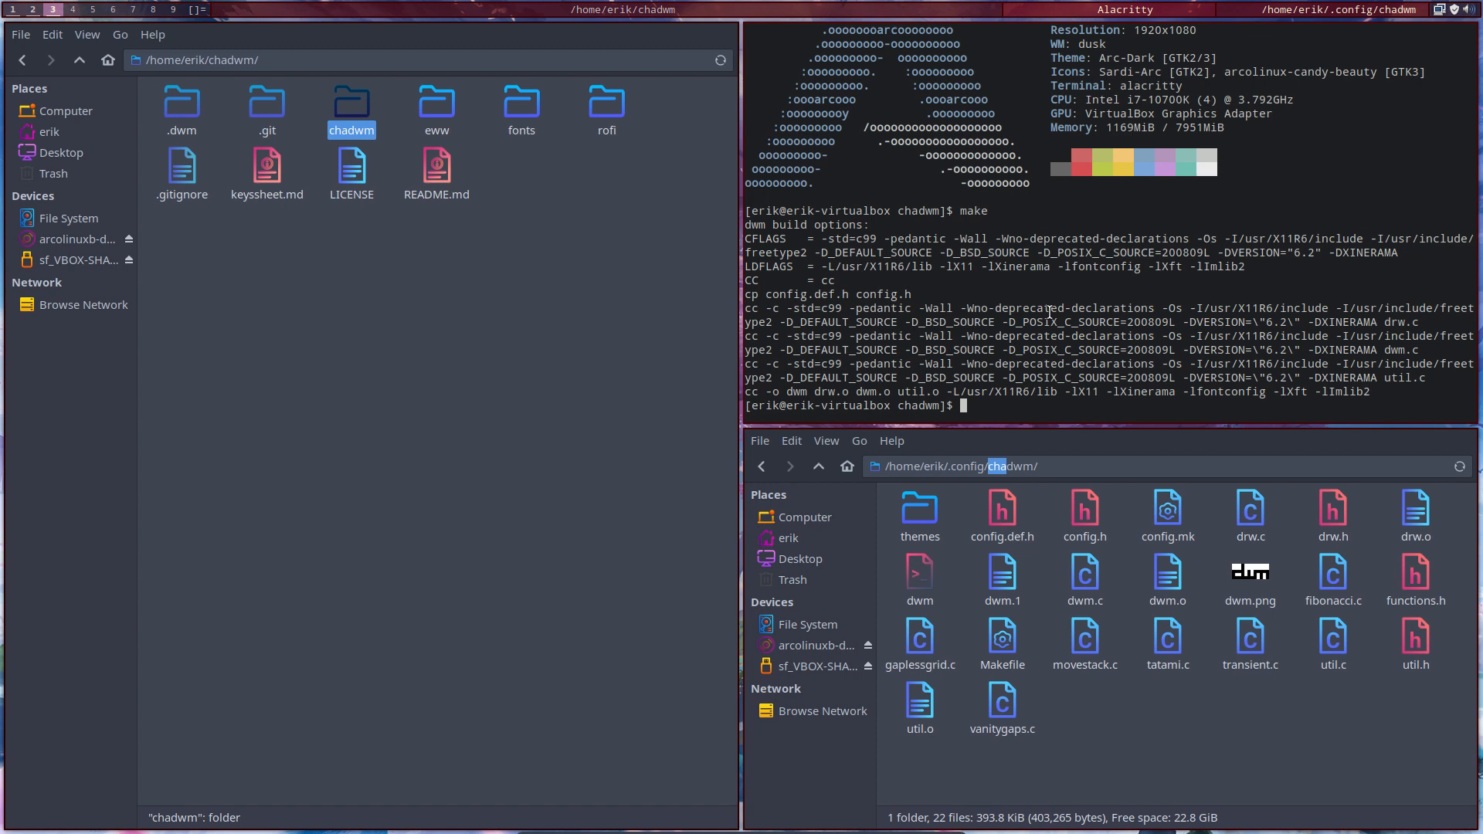
# Step: Install the compiled dwm with sudo make install, entering the account password
pyautogui.write('sudo make install')
pyautogui.press('Return')
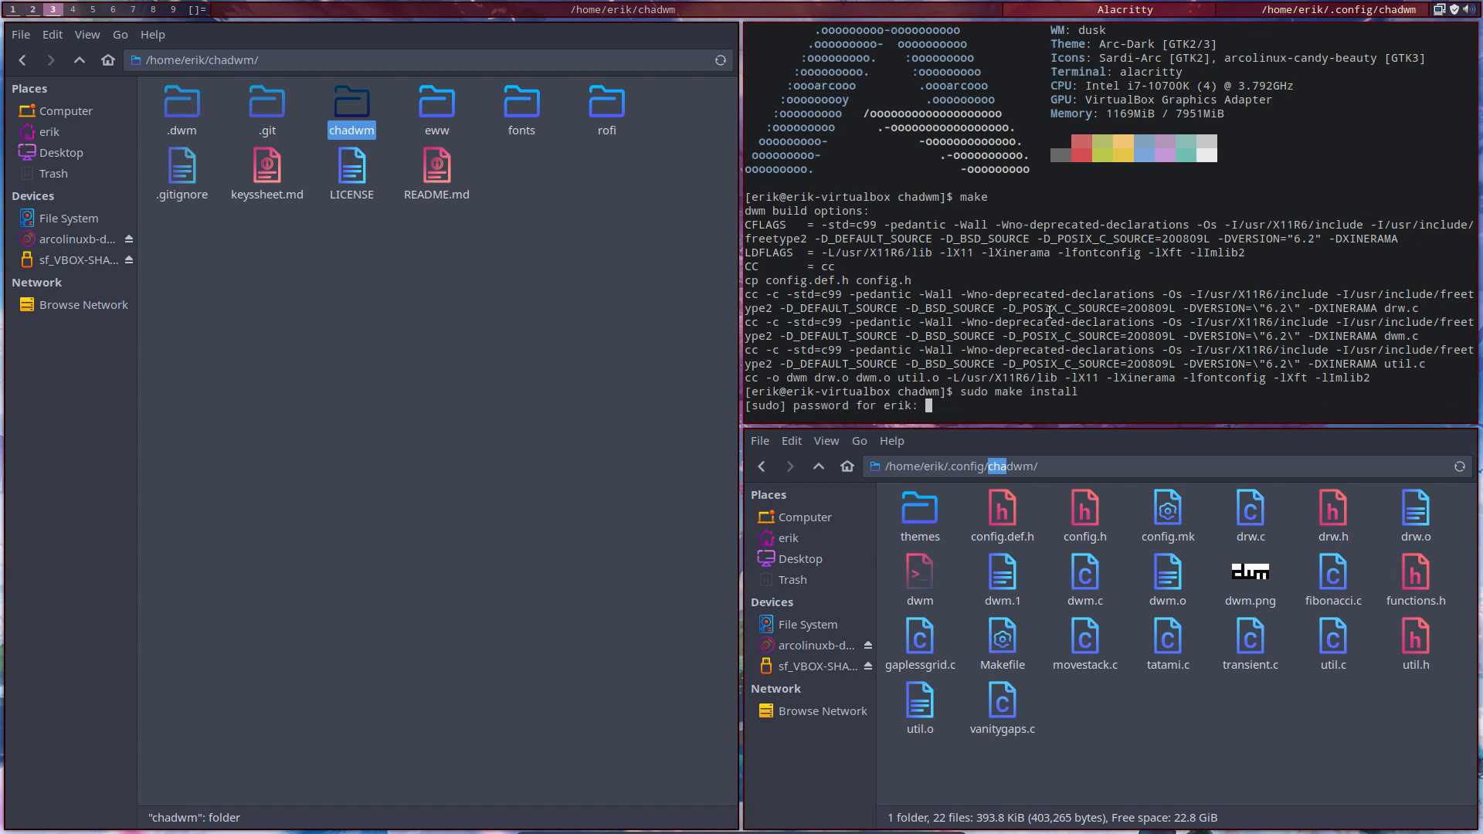
pyautogui.press('Return')
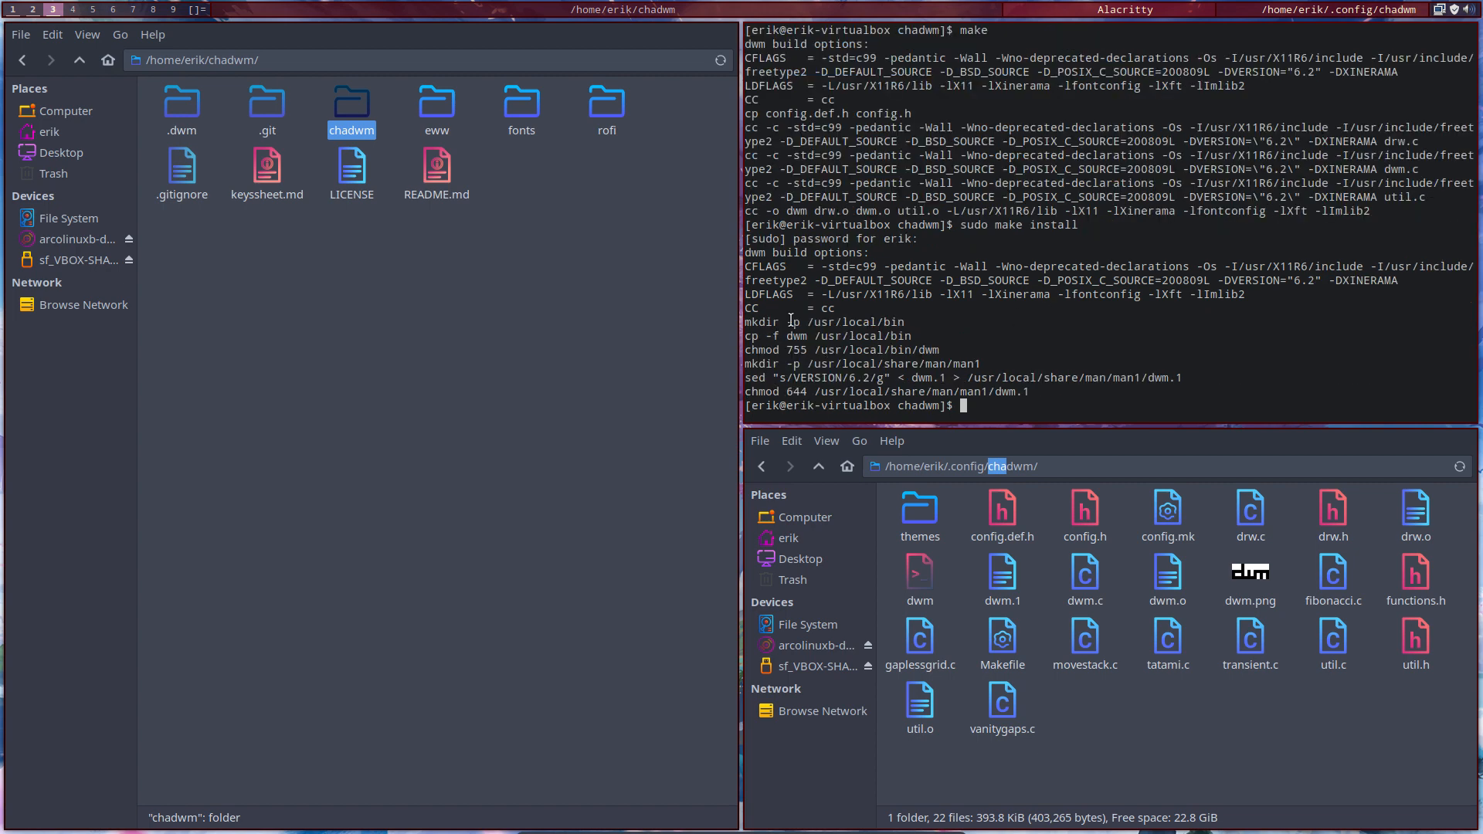
# Step: Examine the install output for where the dwm binary is copied and which permissions are set on it
pyautogui.moveTo(829, 323); pyautogui.dragTo(931, 325)
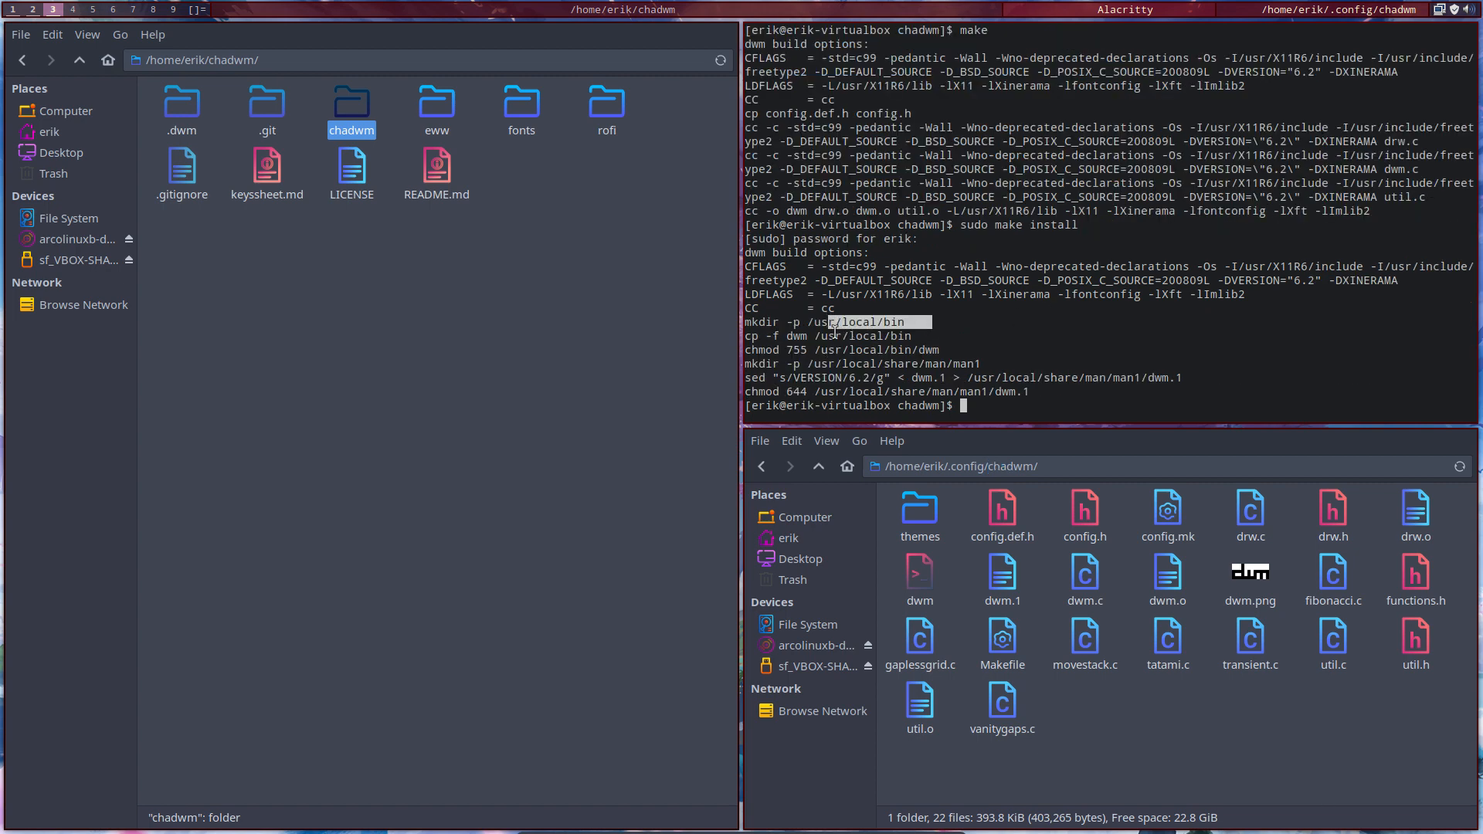
pyautogui.moveTo(787, 336); pyautogui.dragTo(911, 337)
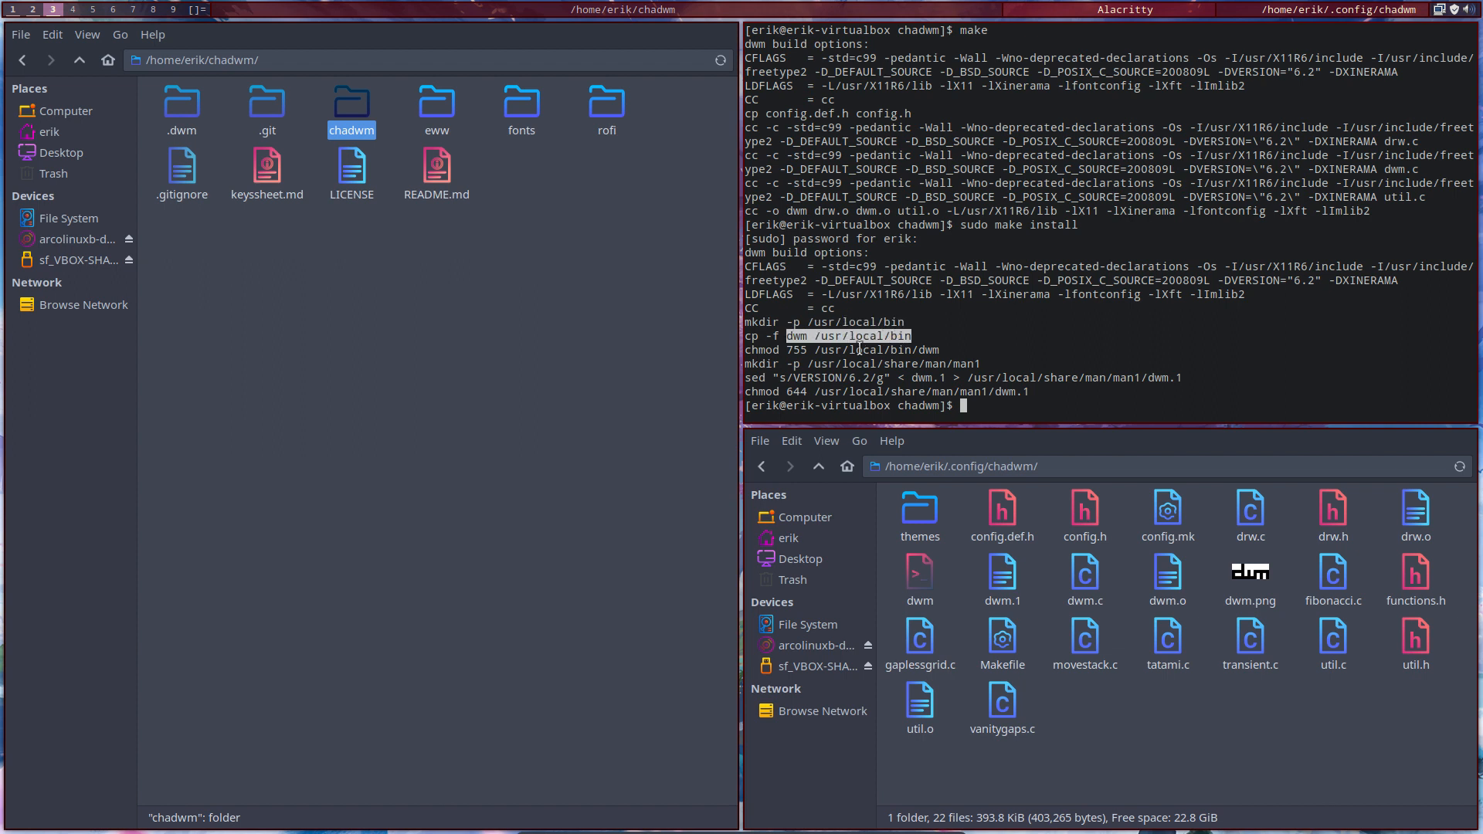
pyautogui.moveTo(820, 350); pyautogui.dragTo(940, 351)
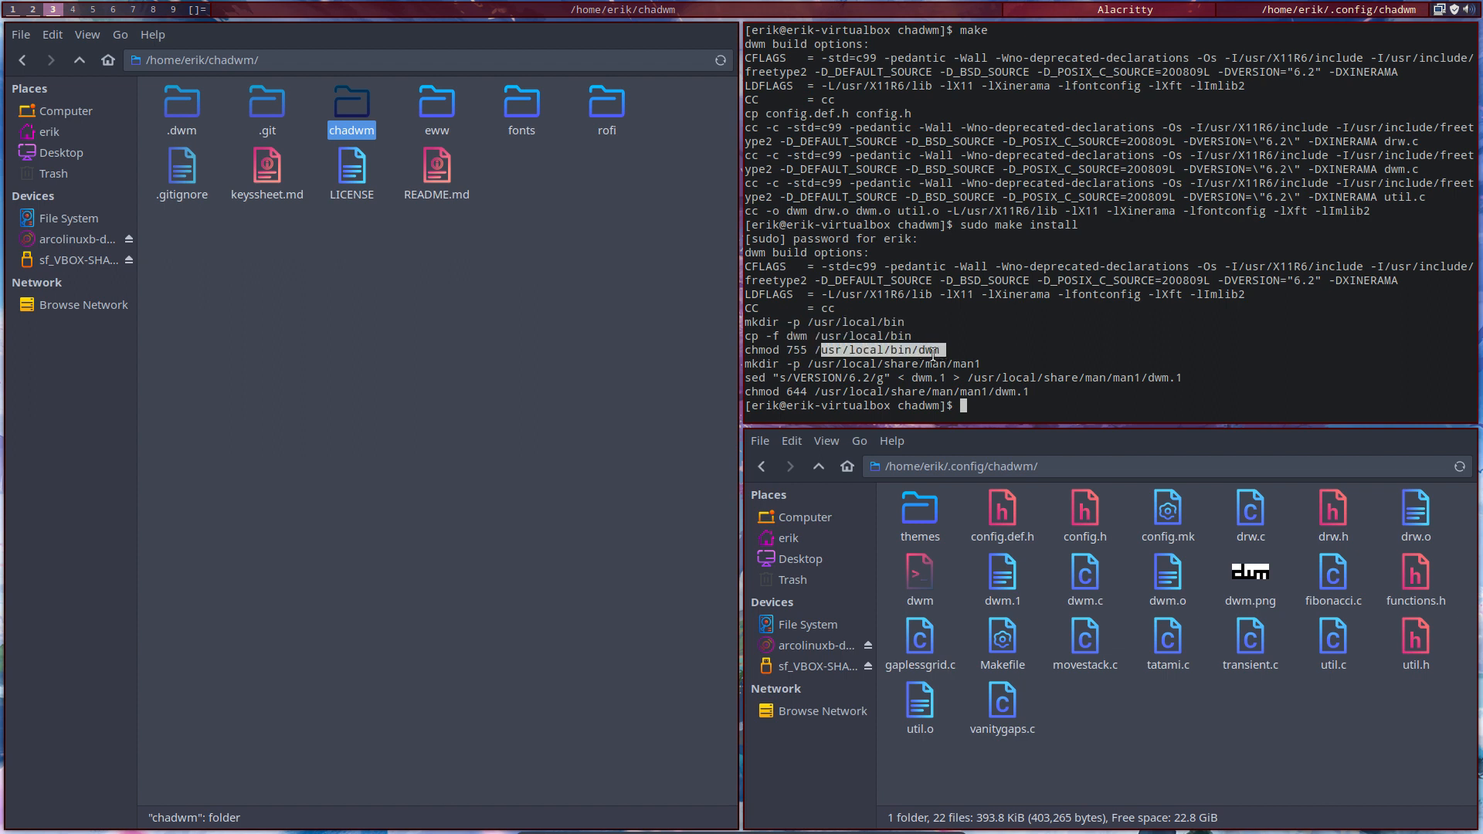
pyautogui.doubleClick(937, 351)
pyautogui.click(912, 397)
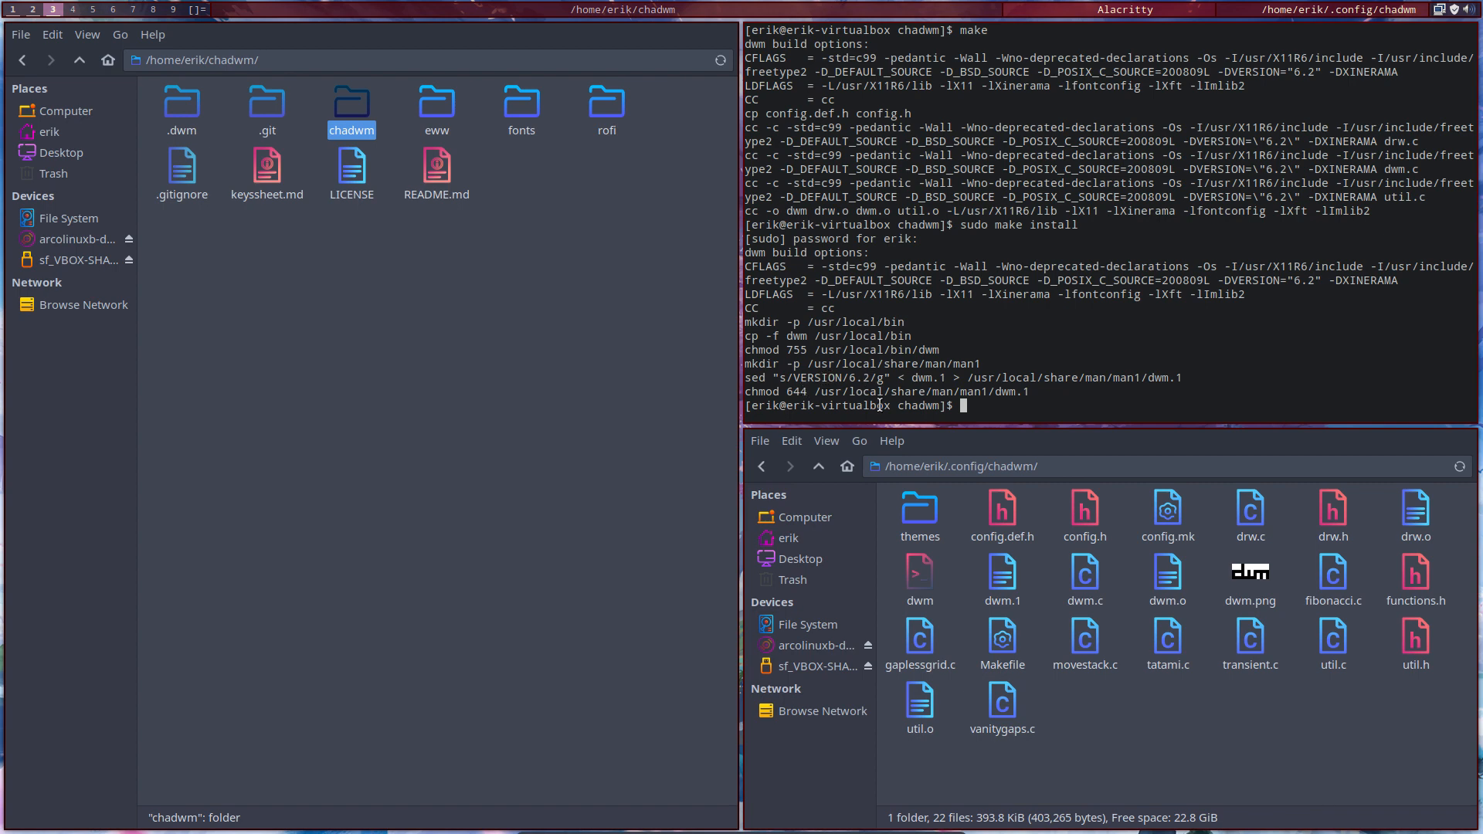
# Step: Open a second terminal from the cloned chadwm folder and list the available desktop sessions with the xd alias
pyautogui.click(392, 430)
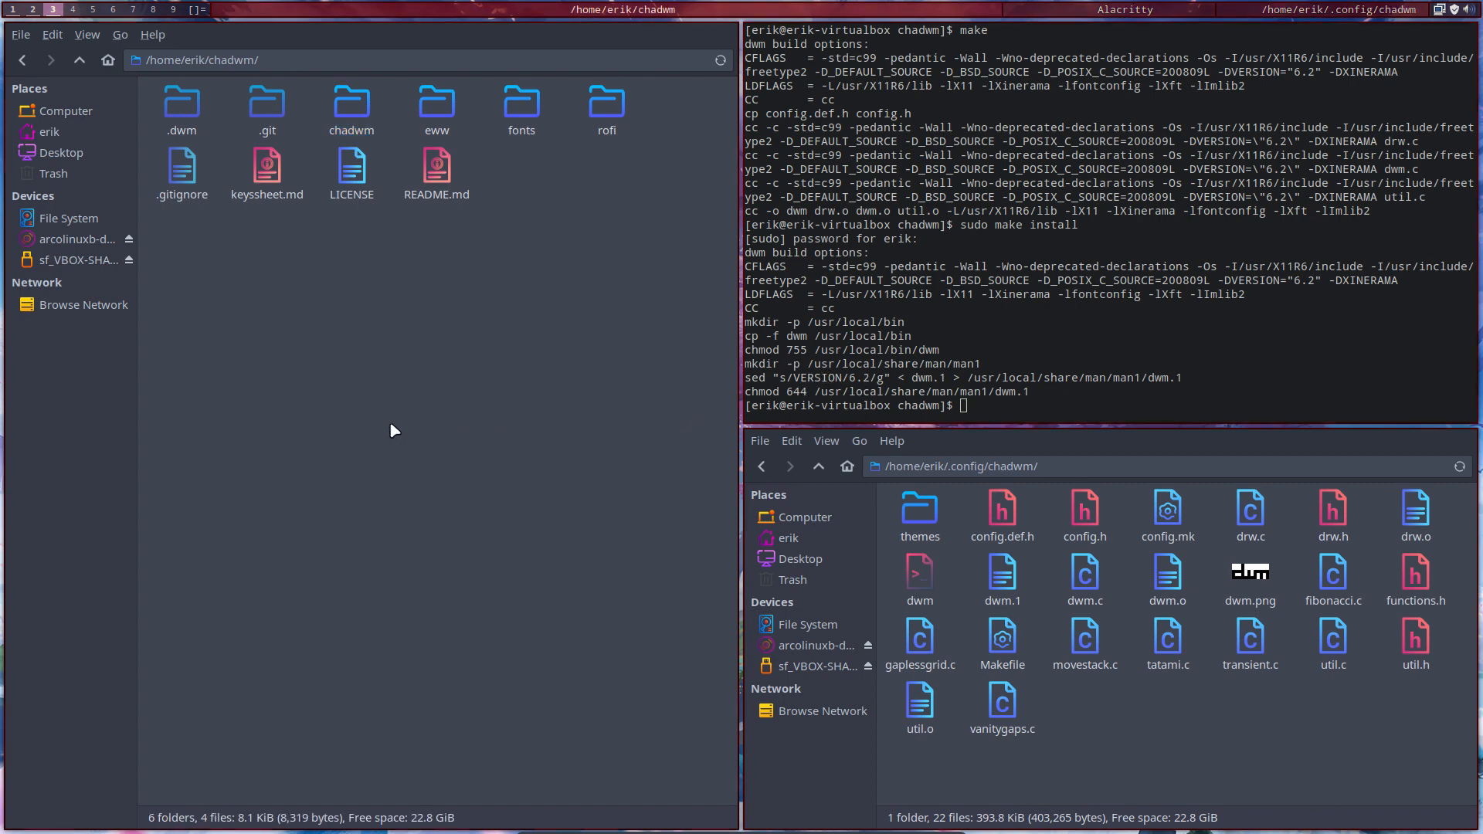
pyautogui.press('super+Return')
pyautogui.write('xd')
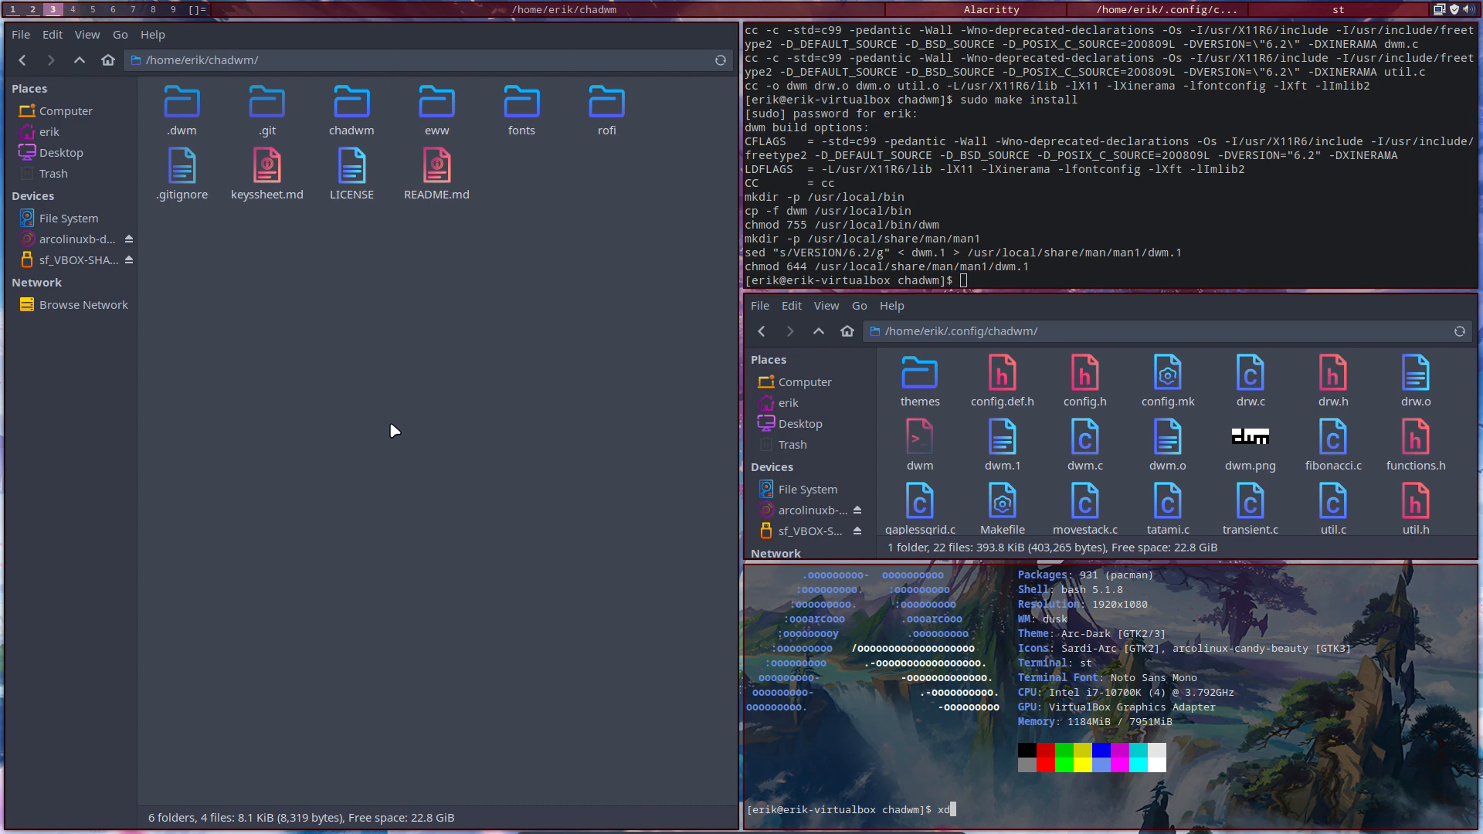
pyautogui.press('Return')
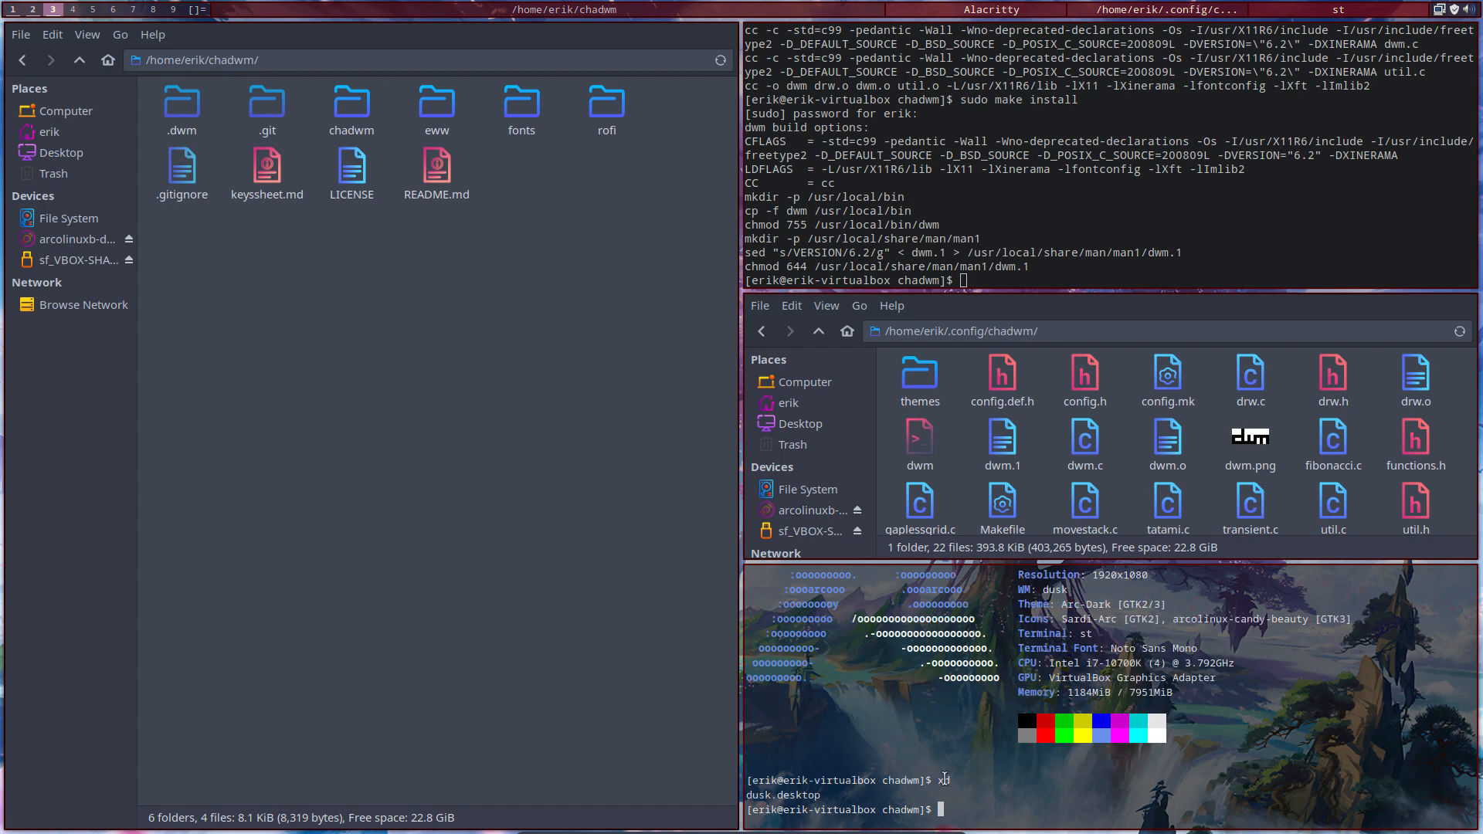
# Step: Display the definition of the xd alias in the terminal
pyautogui.write('dusk')
pyautogui.press('BackSpace')
pyautogui.press('BackSpace')
pyautogui.press('BackSpace')
pyautogui.press('BackSpace')
pyautogui.write('alias xd')
pyautogui.press('Return')
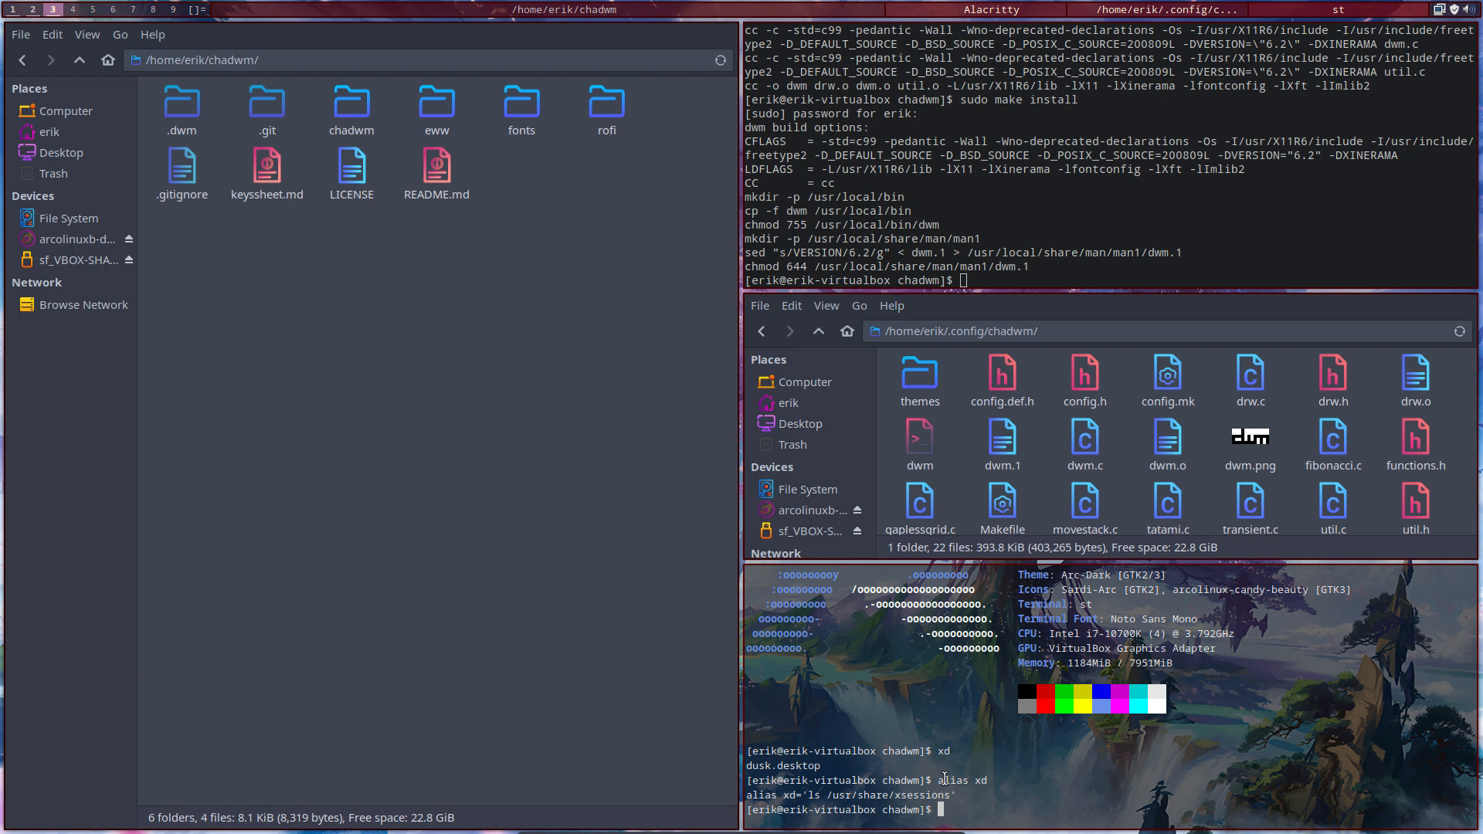
# Step: Read the README's setup notes on adjusting the autostart file and starting dwm through ~/.dwm/autostart or a dwm.desktop file
pyautogui.click(32, 10)
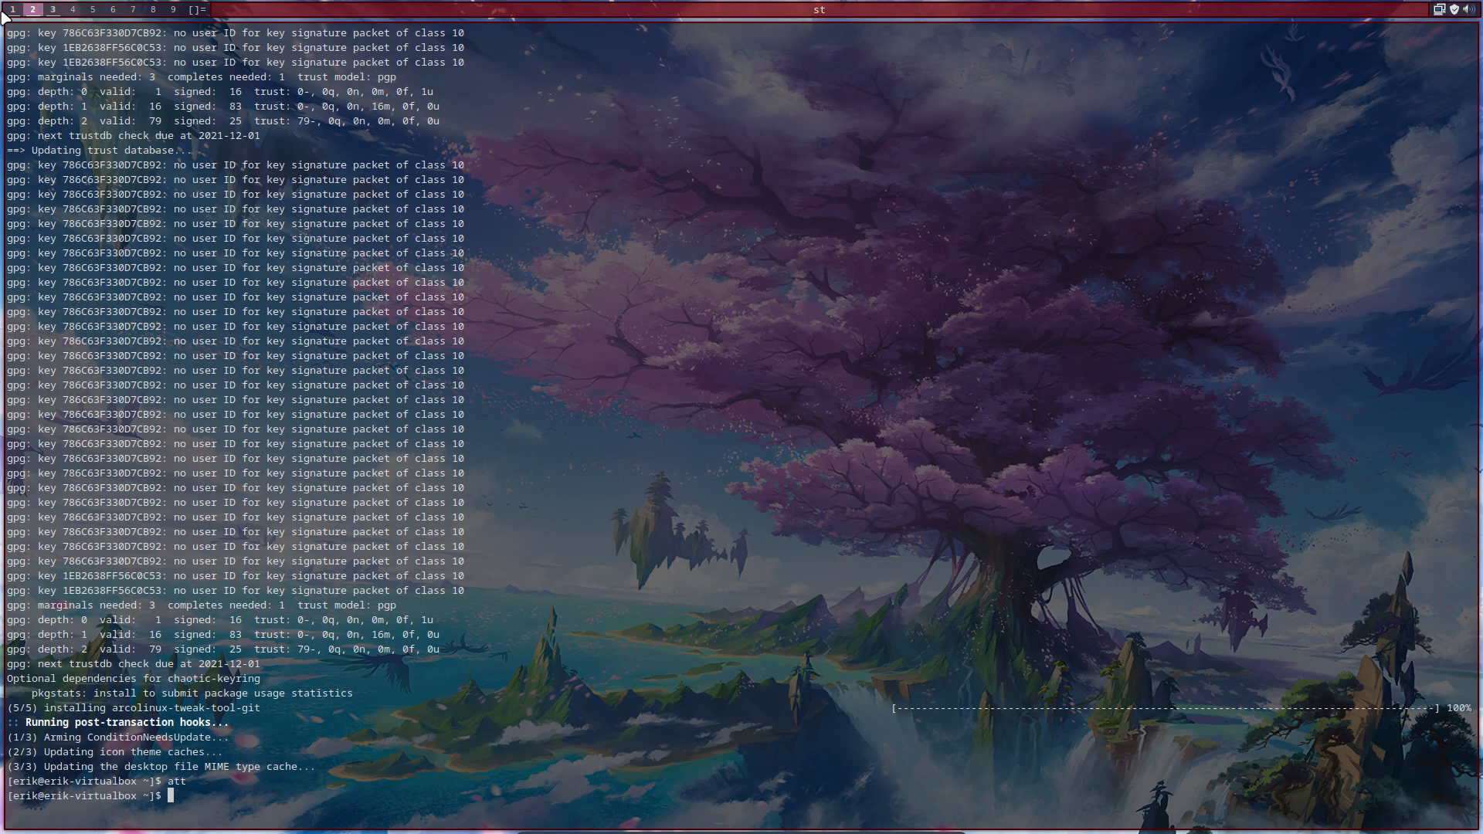
pyautogui.click(13, 10)
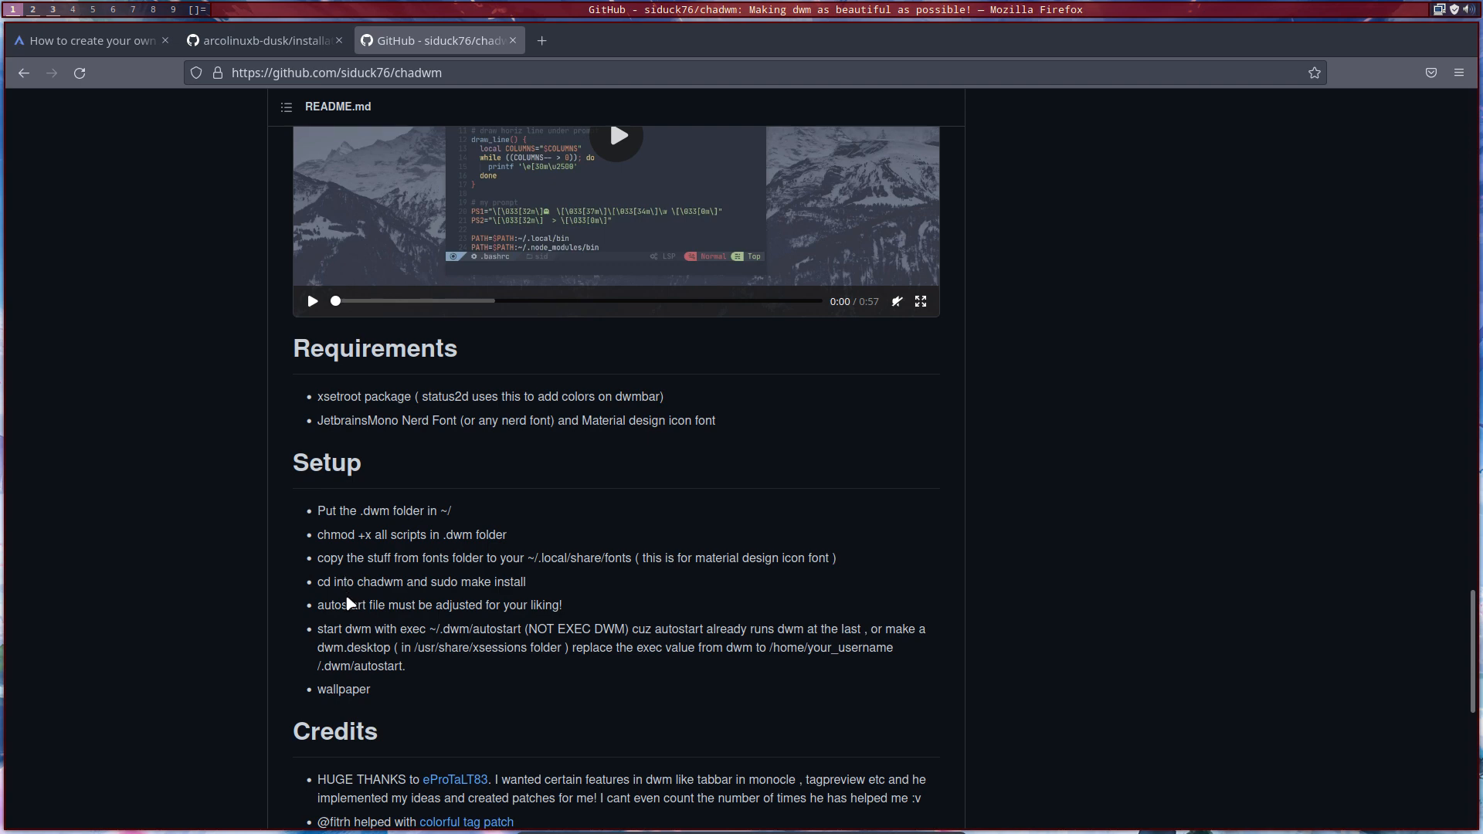
pyautogui.moveTo(324, 605); pyautogui.dragTo(561, 614)
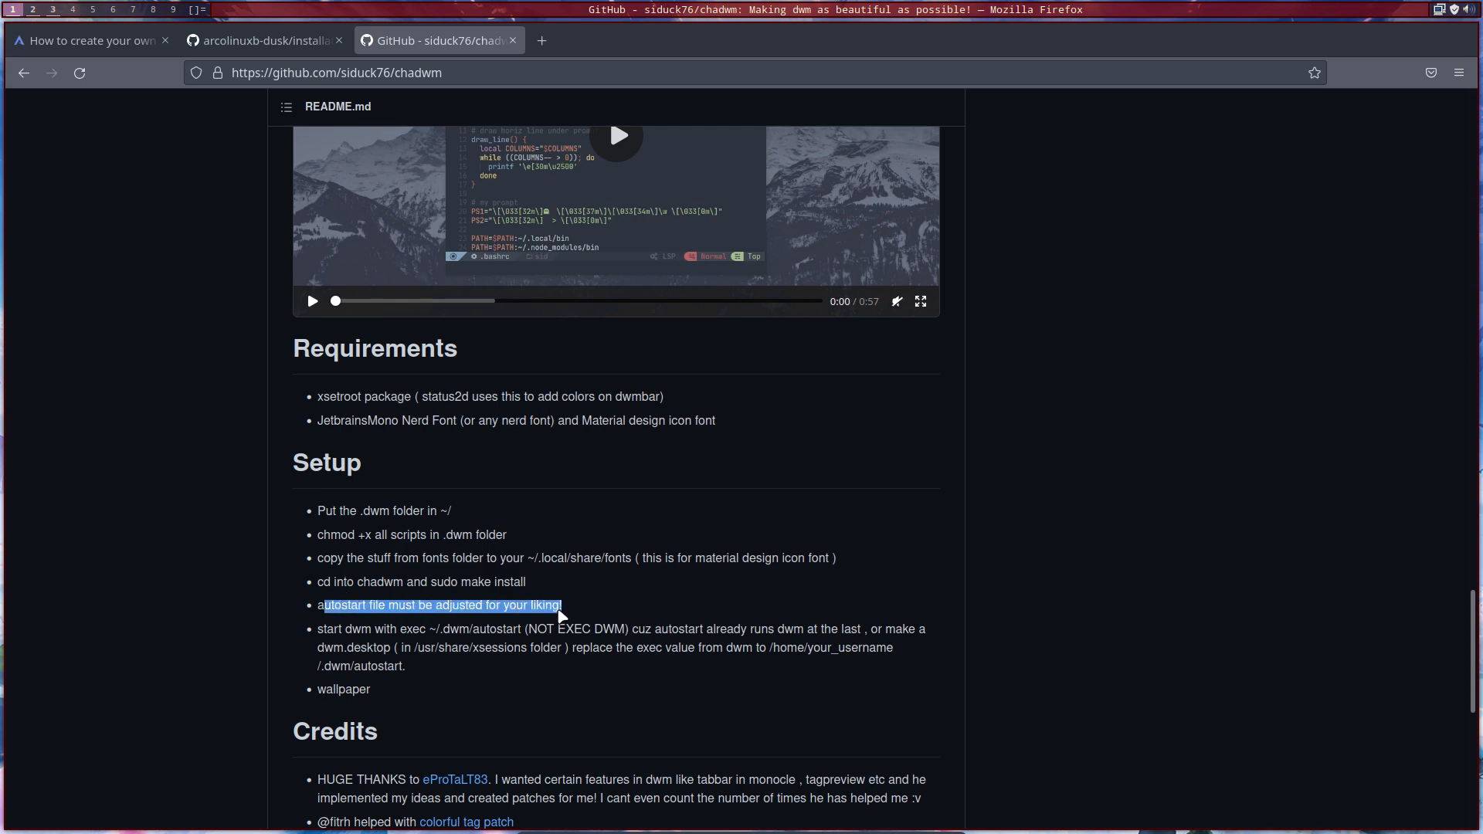
pyautogui.scroll(-4, 348, 629)
pyautogui.click(375, 333)
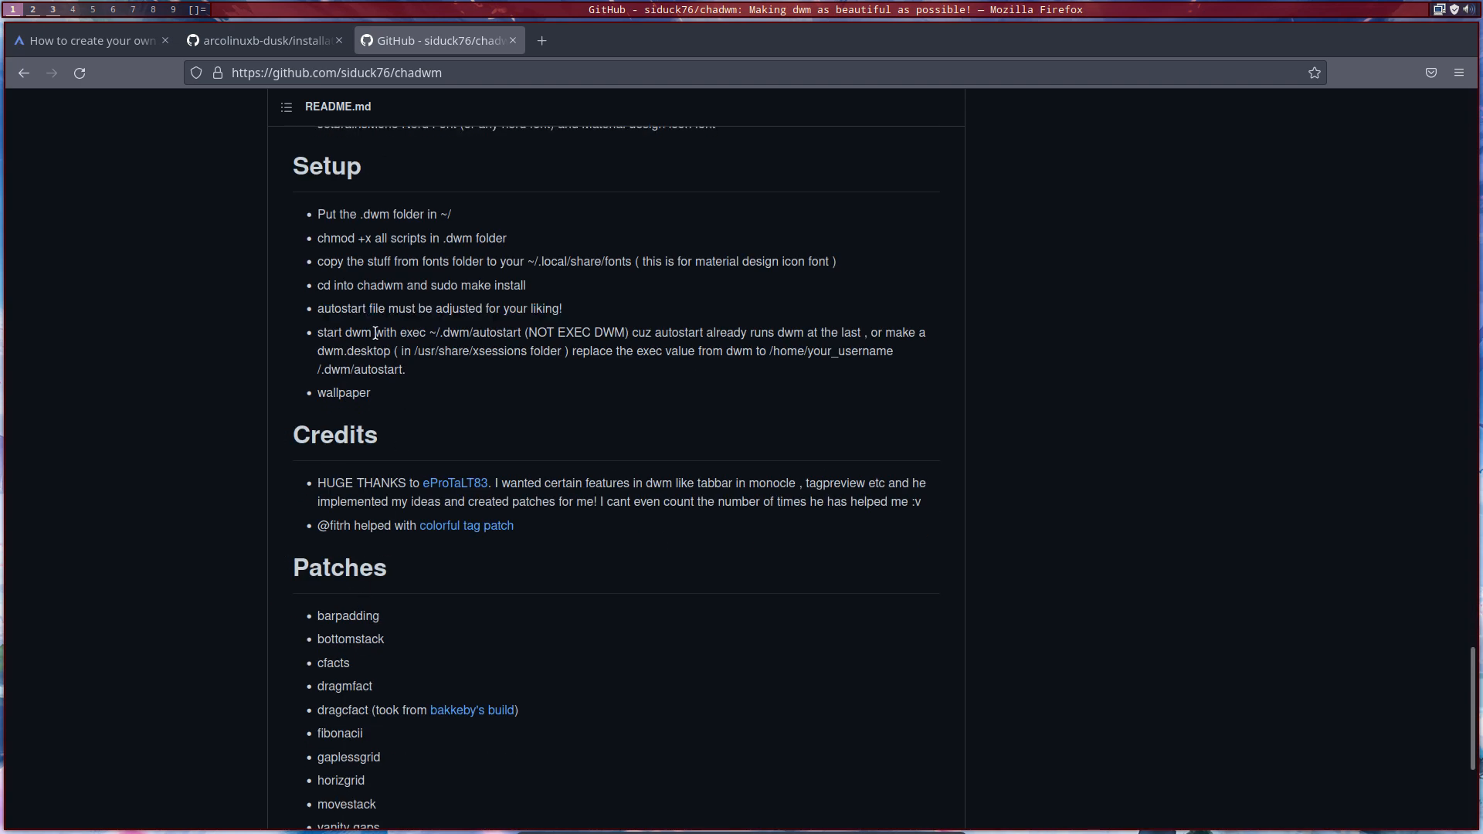
pyautogui.moveTo(371, 309); pyautogui.dragTo(536, 309)
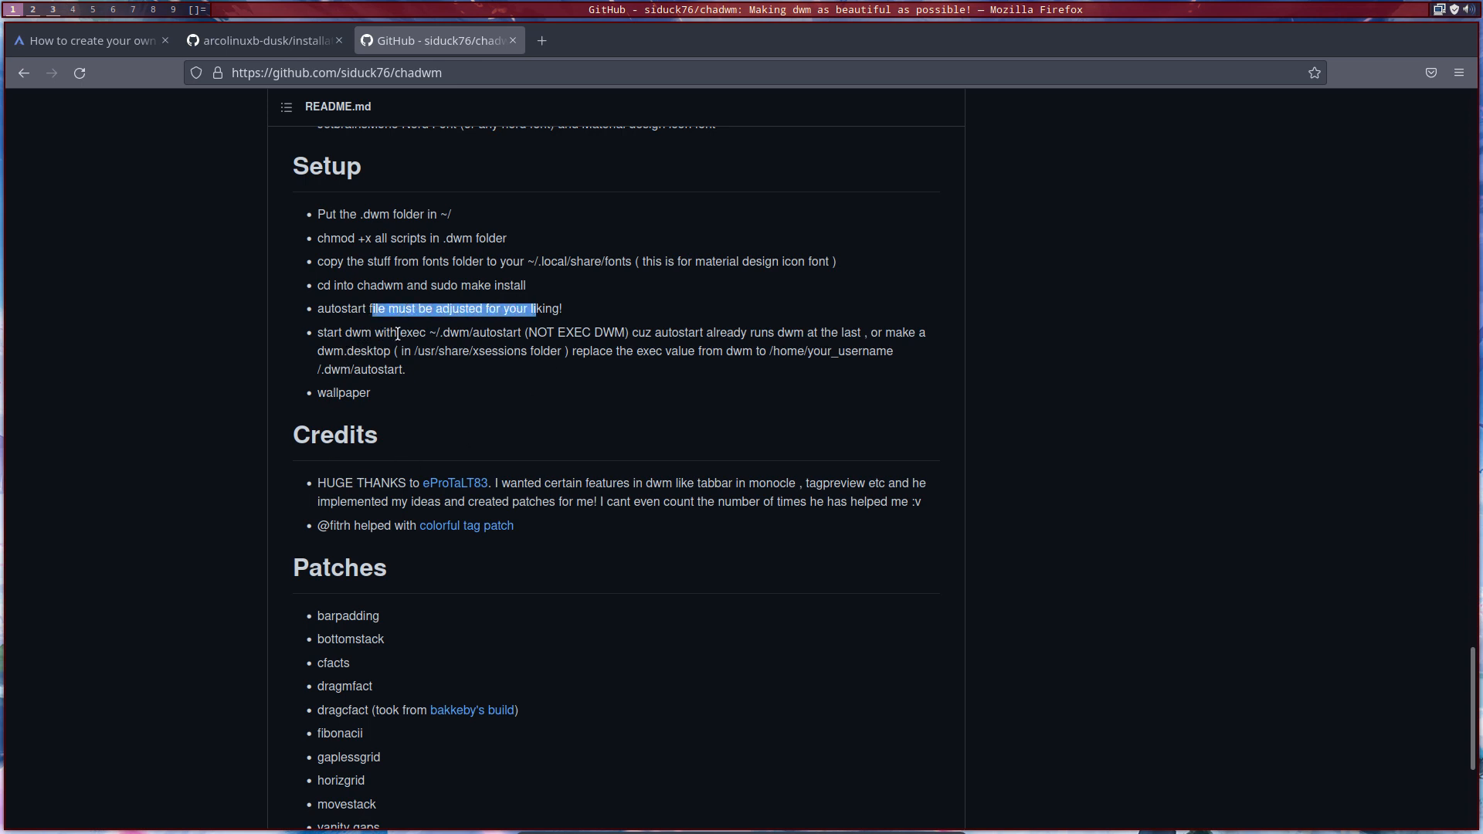
pyautogui.moveTo(429, 333); pyautogui.dragTo(523, 333)
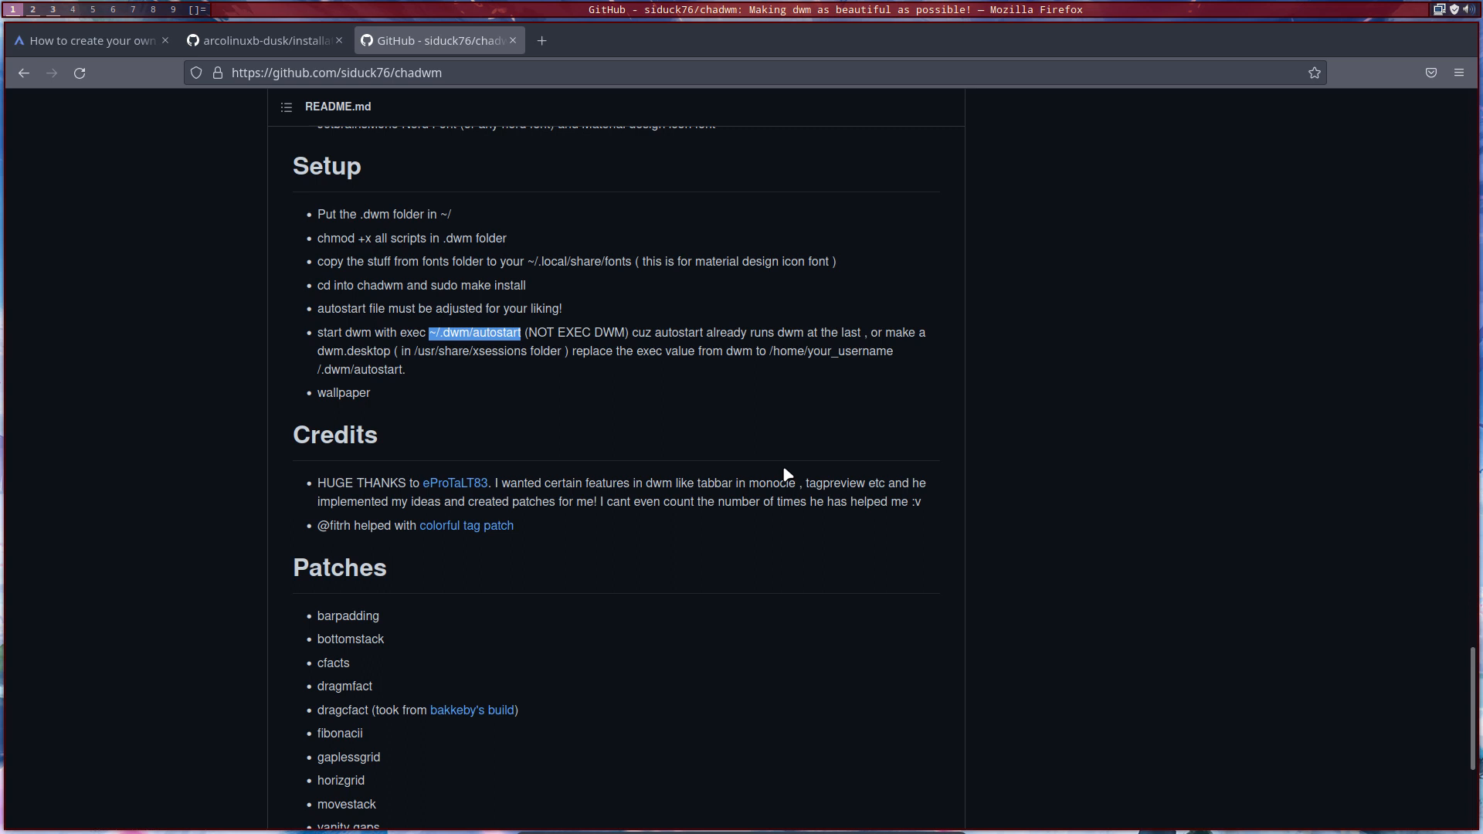
pyautogui.moveTo(317, 352); pyautogui.dragTo(388, 350)
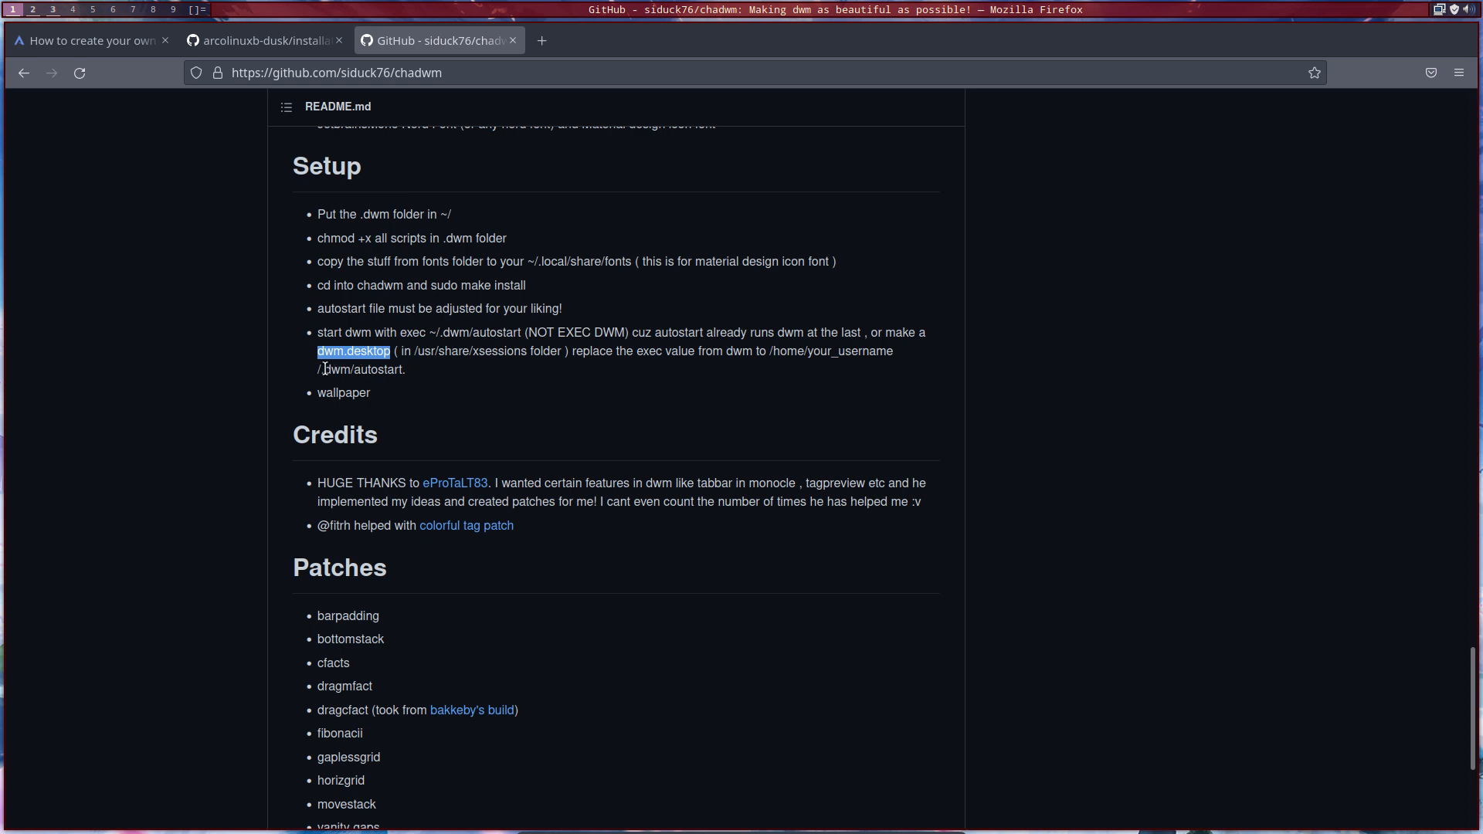
pyautogui.moveTo(320, 370); pyautogui.dragTo(401, 396)
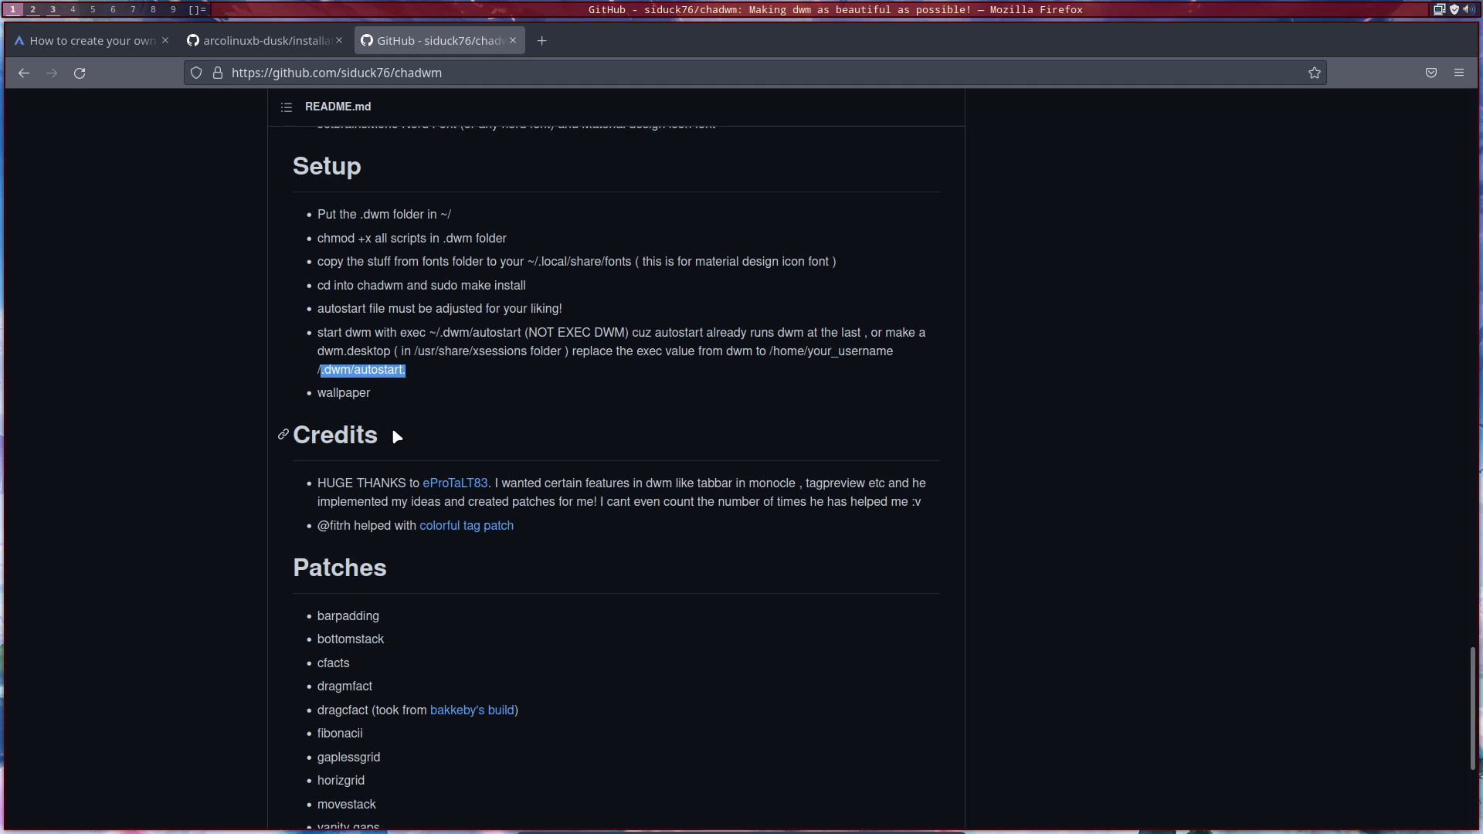
# Step: Look through the README's list of patches, and review its tag preview and screenshots
pyautogui.scroll(-3, 360, 533)
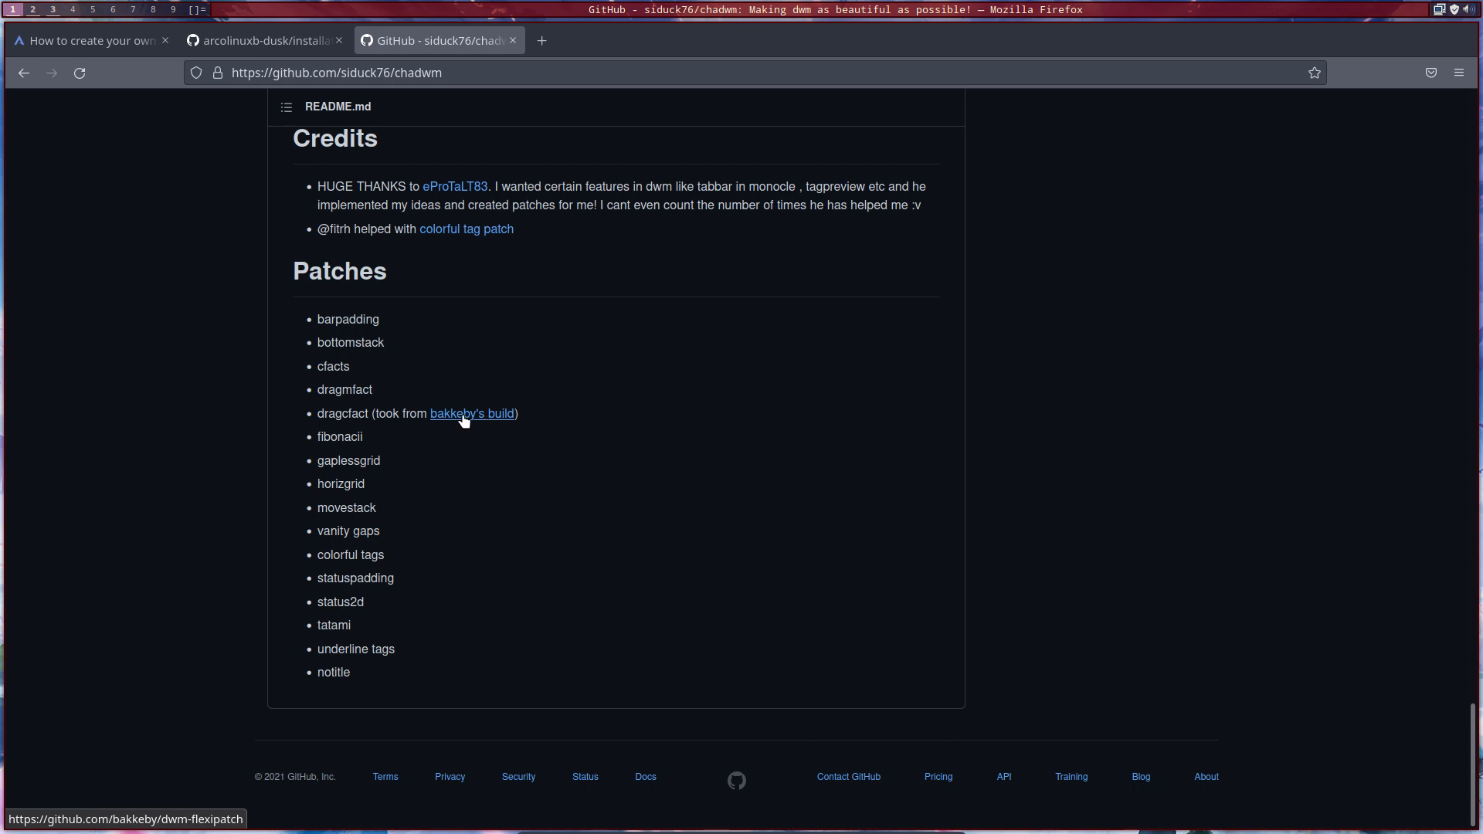
pyautogui.doubleClick(340, 414)
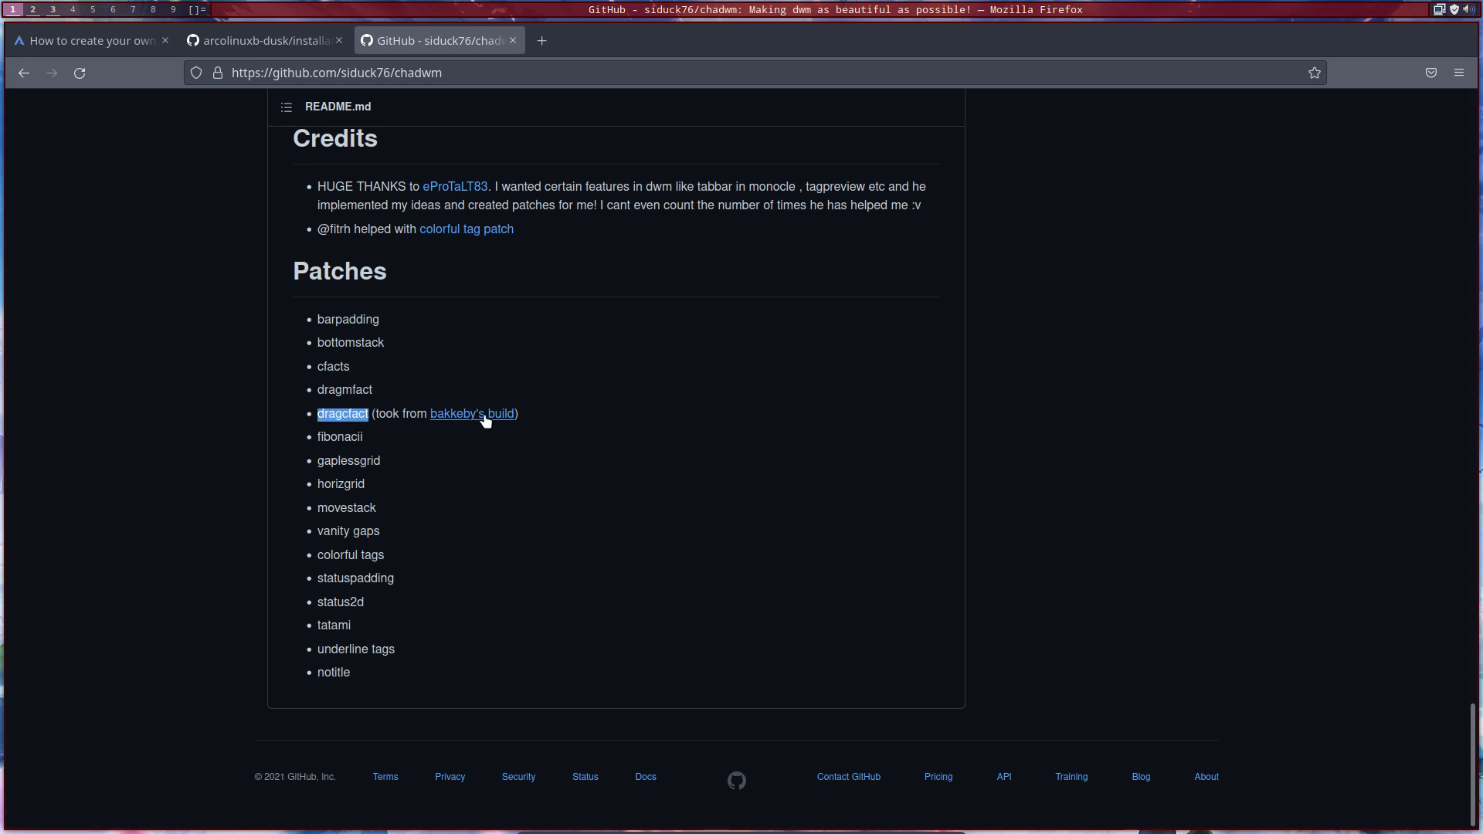
pyautogui.scroll(8, 467, 580)
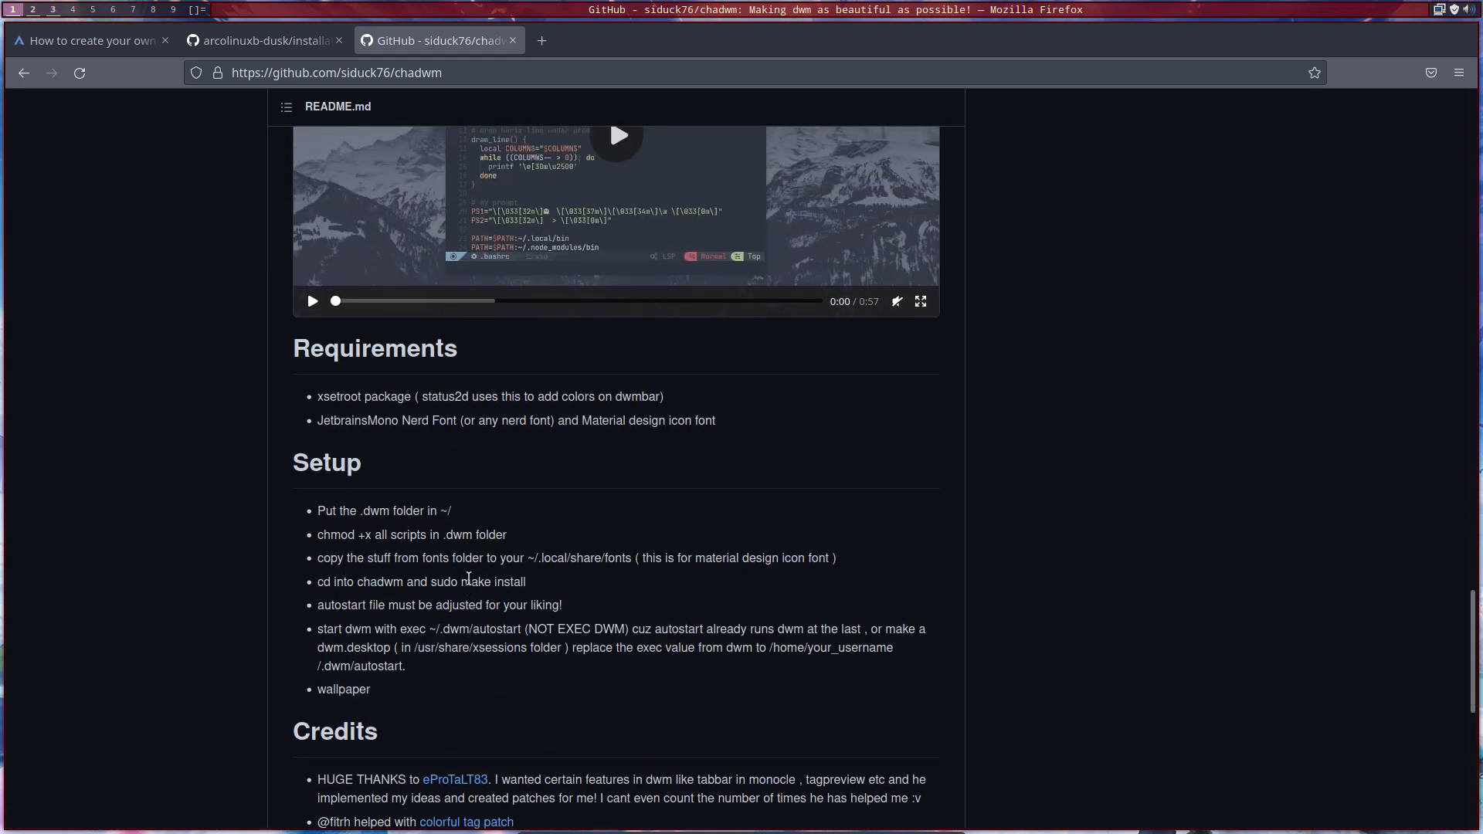
pyautogui.scroll(6, 468, 578)
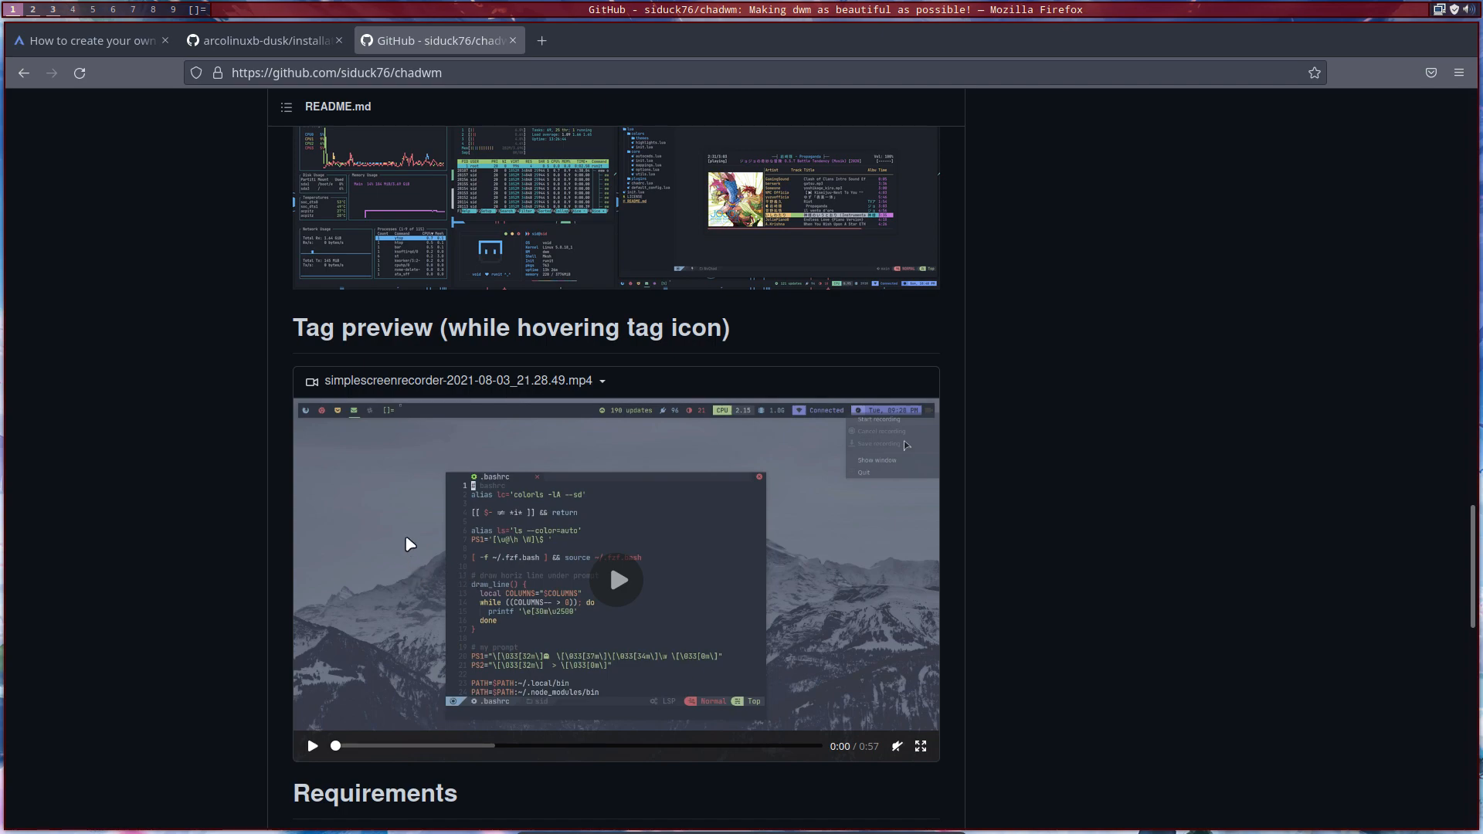
pyautogui.scroll(5, 191, 363)
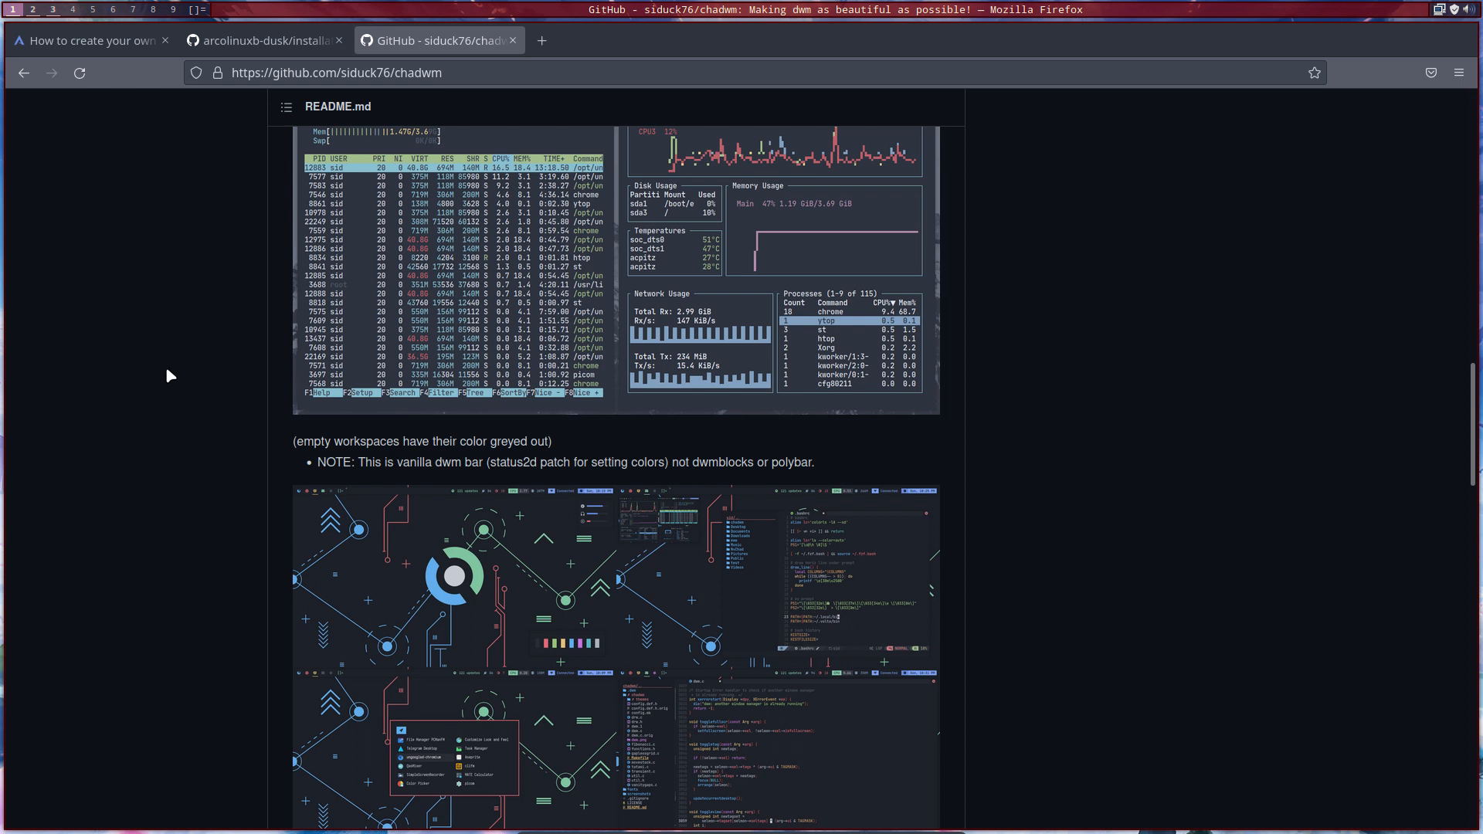
# Step: Return to workspace 3 and close all its terminal and file manager windows
pyautogui.click(52, 9)
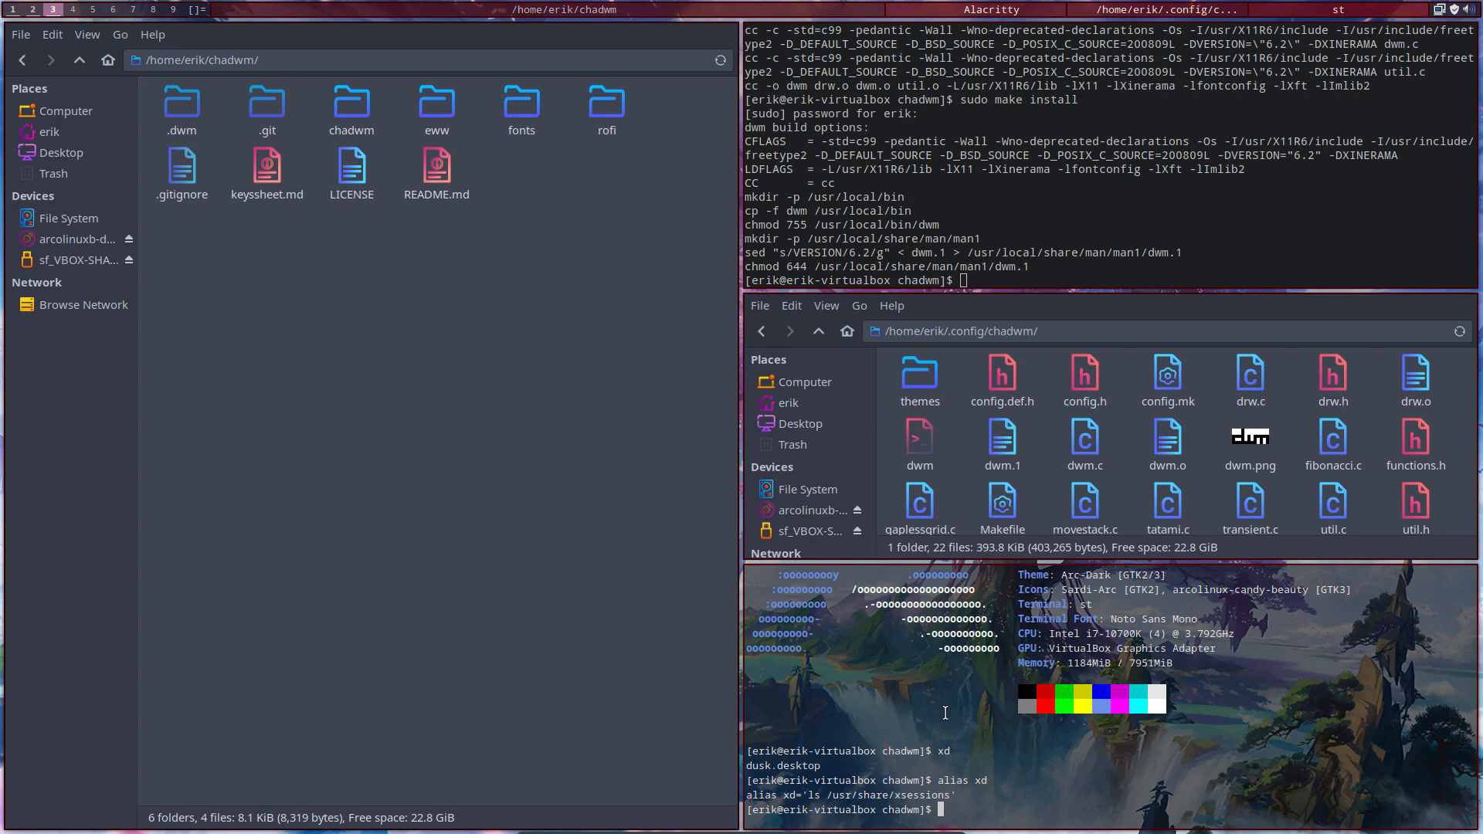
pyautogui.press('super+q')
pyautogui.press('super+q')
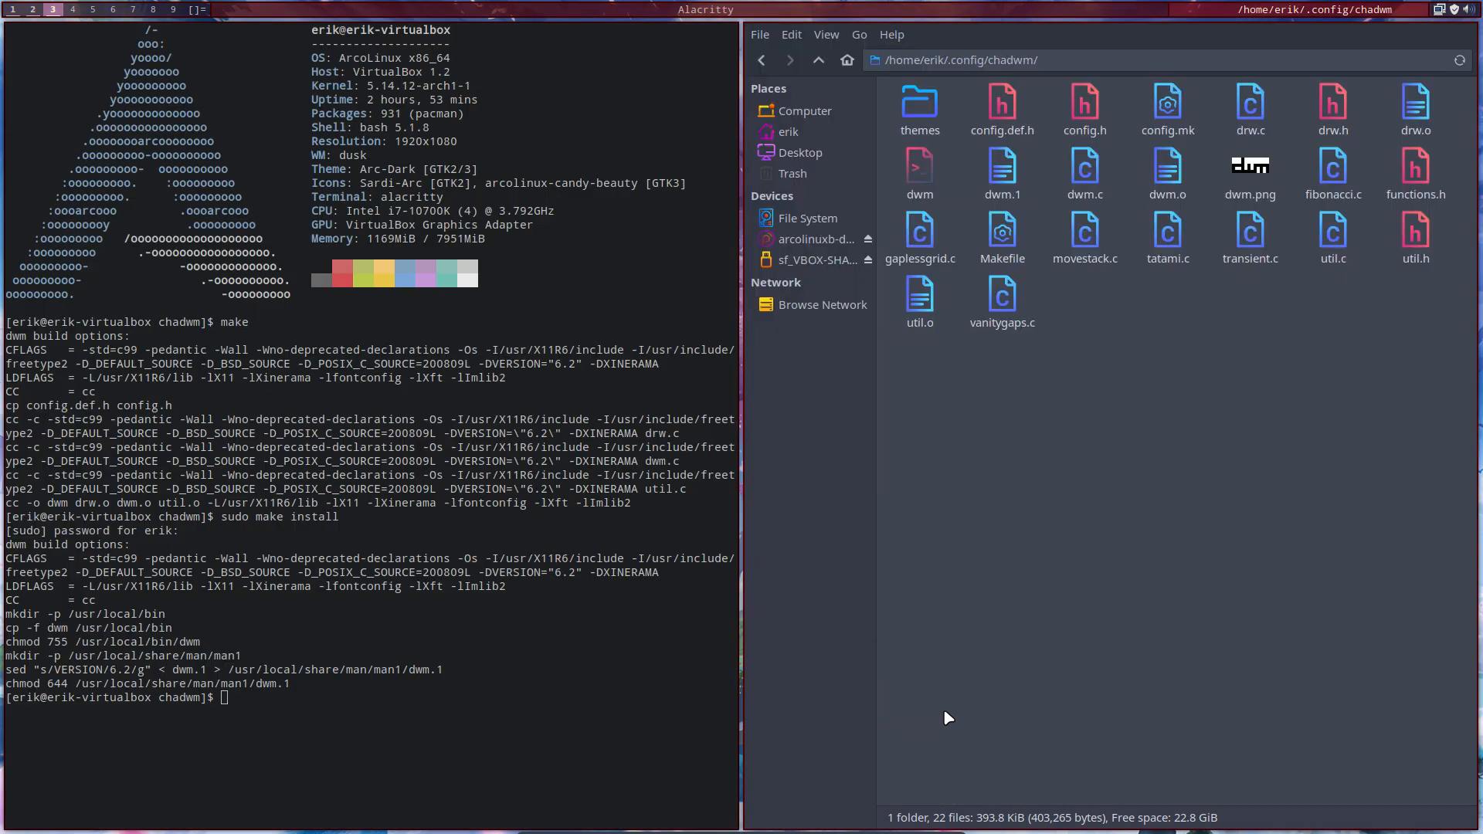
pyautogui.press('super+q')
pyautogui.press('super+q')
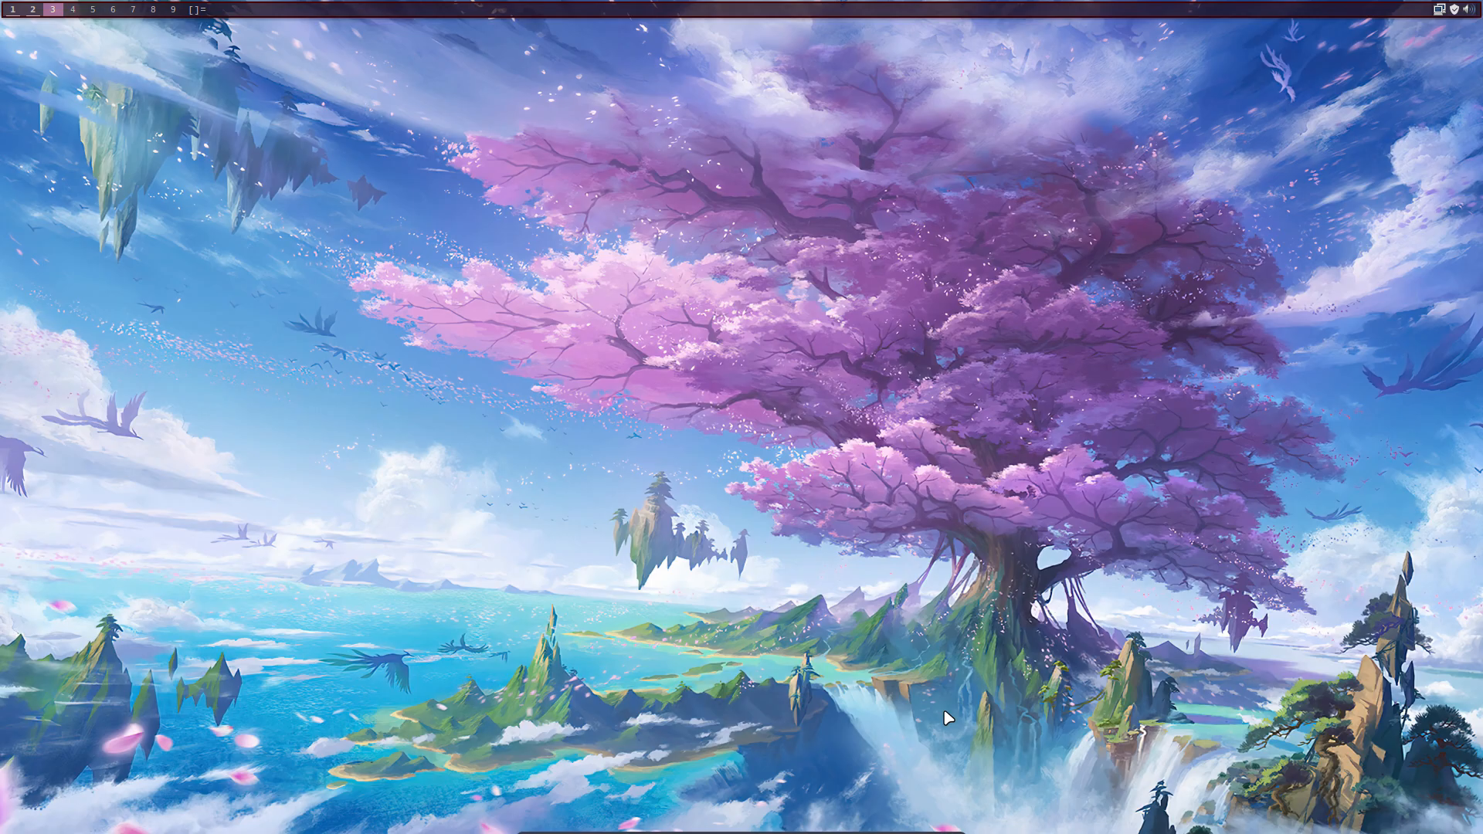
# Step: Open a file manager window on the /usr/share/xsessions folder
pyautogui.press('super+shift+Return')
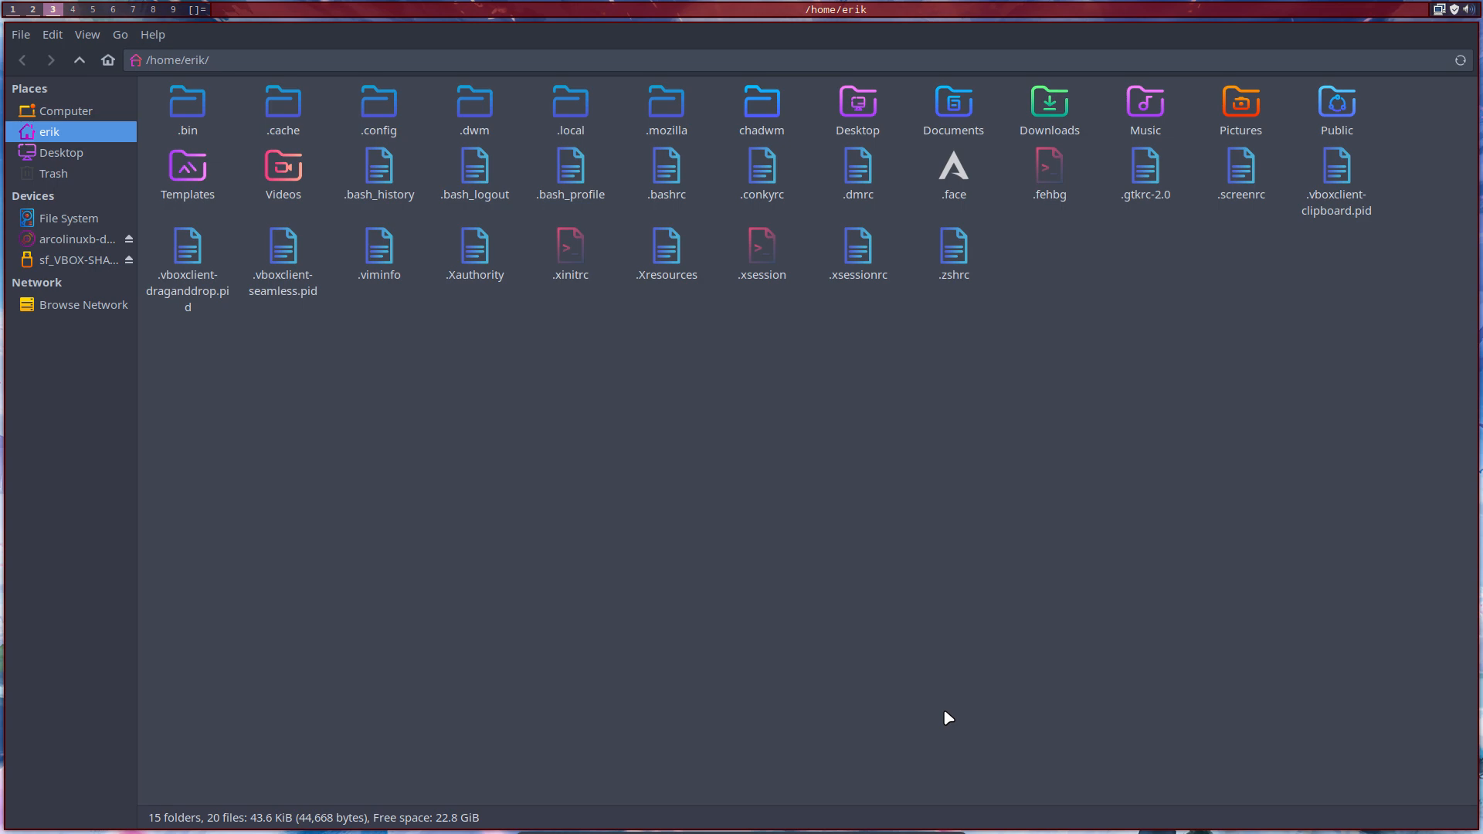
pyautogui.click(86, 220)
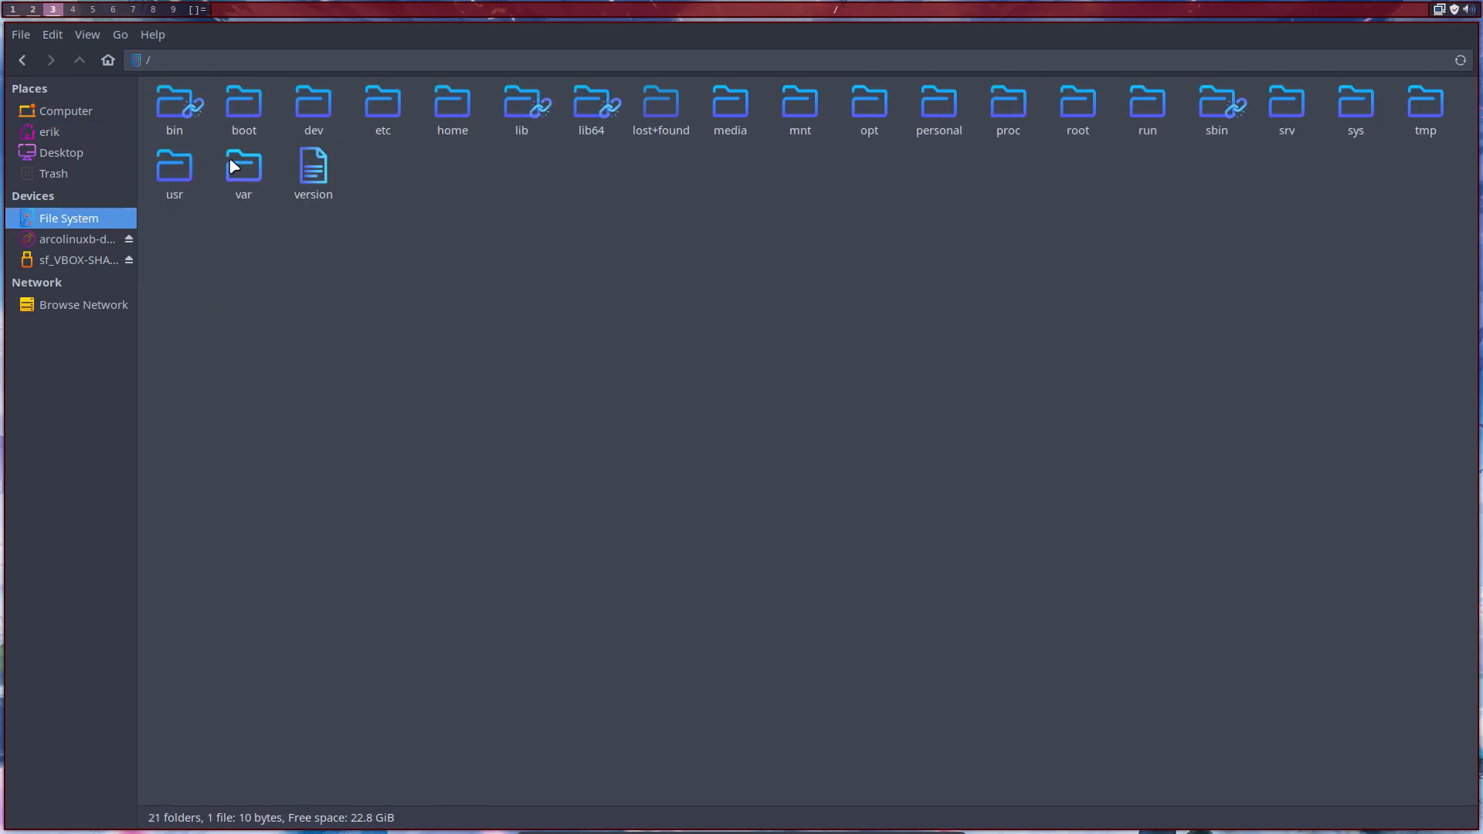
pyautogui.doubleClick(173, 161)
pyautogui.click(566, 114)
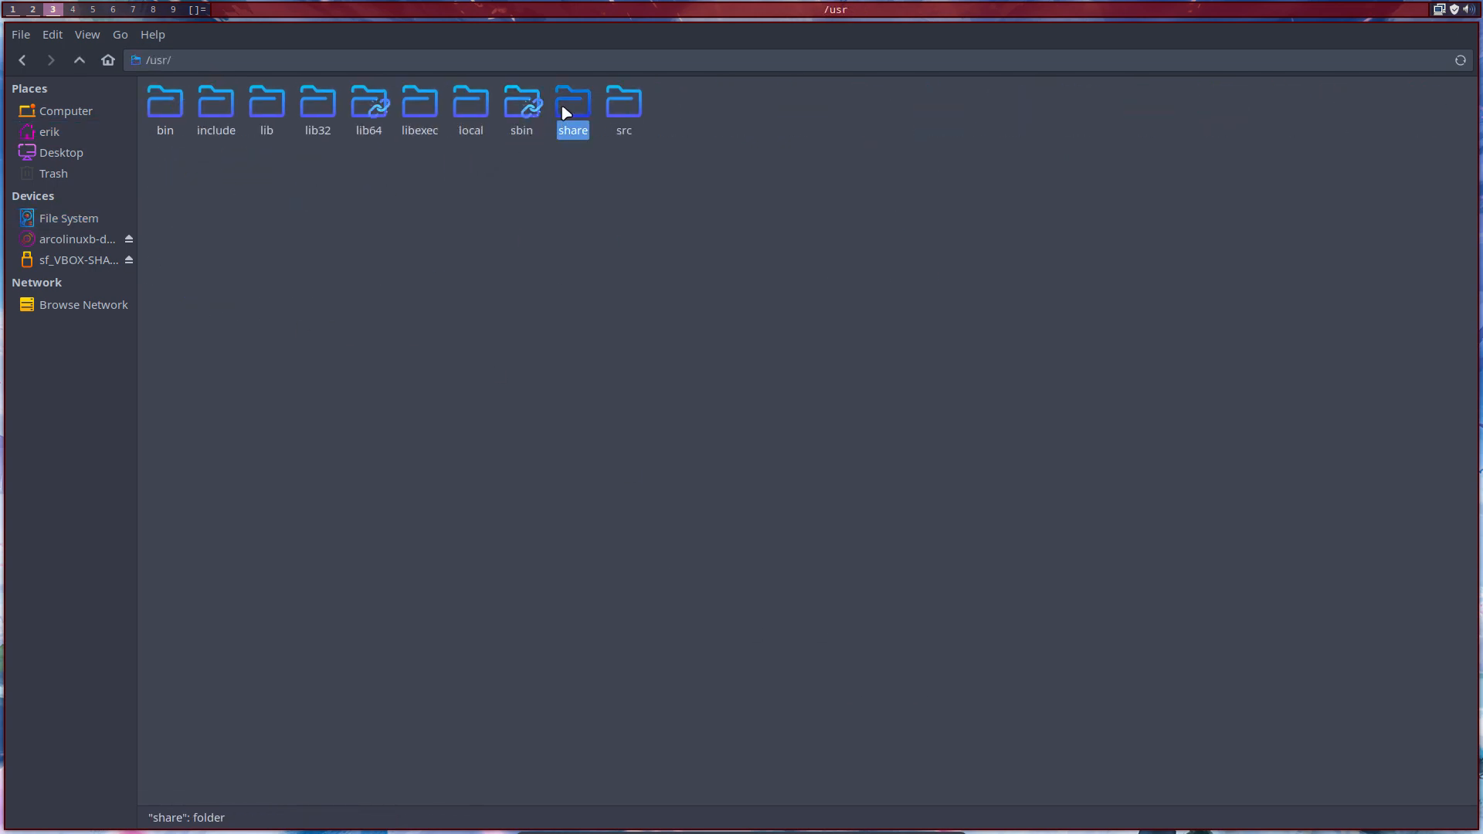
pyautogui.doubleClick(566, 114)
pyautogui.write('xs')
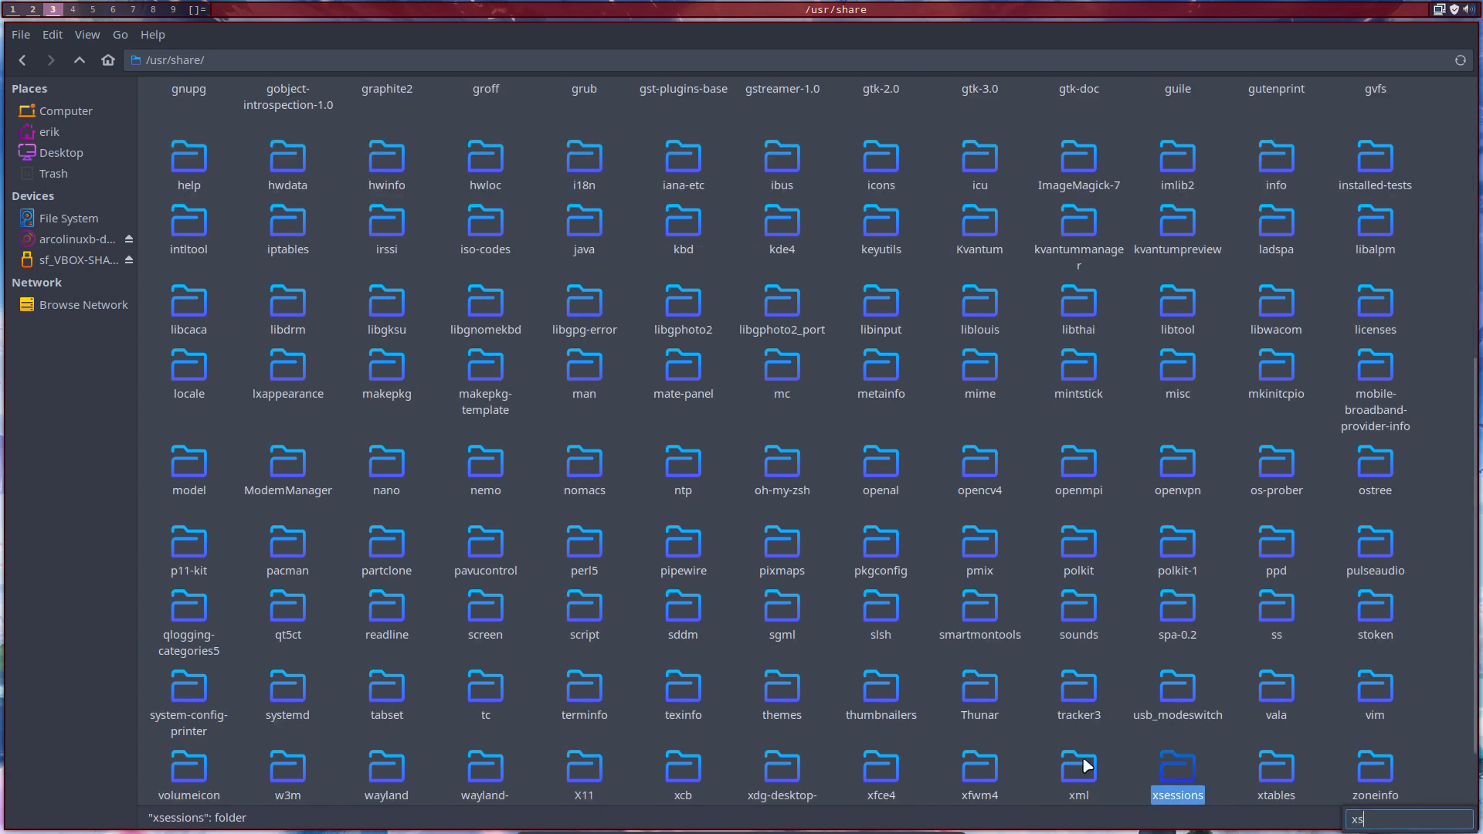
pyautogui.doubleClick(1179, 776)
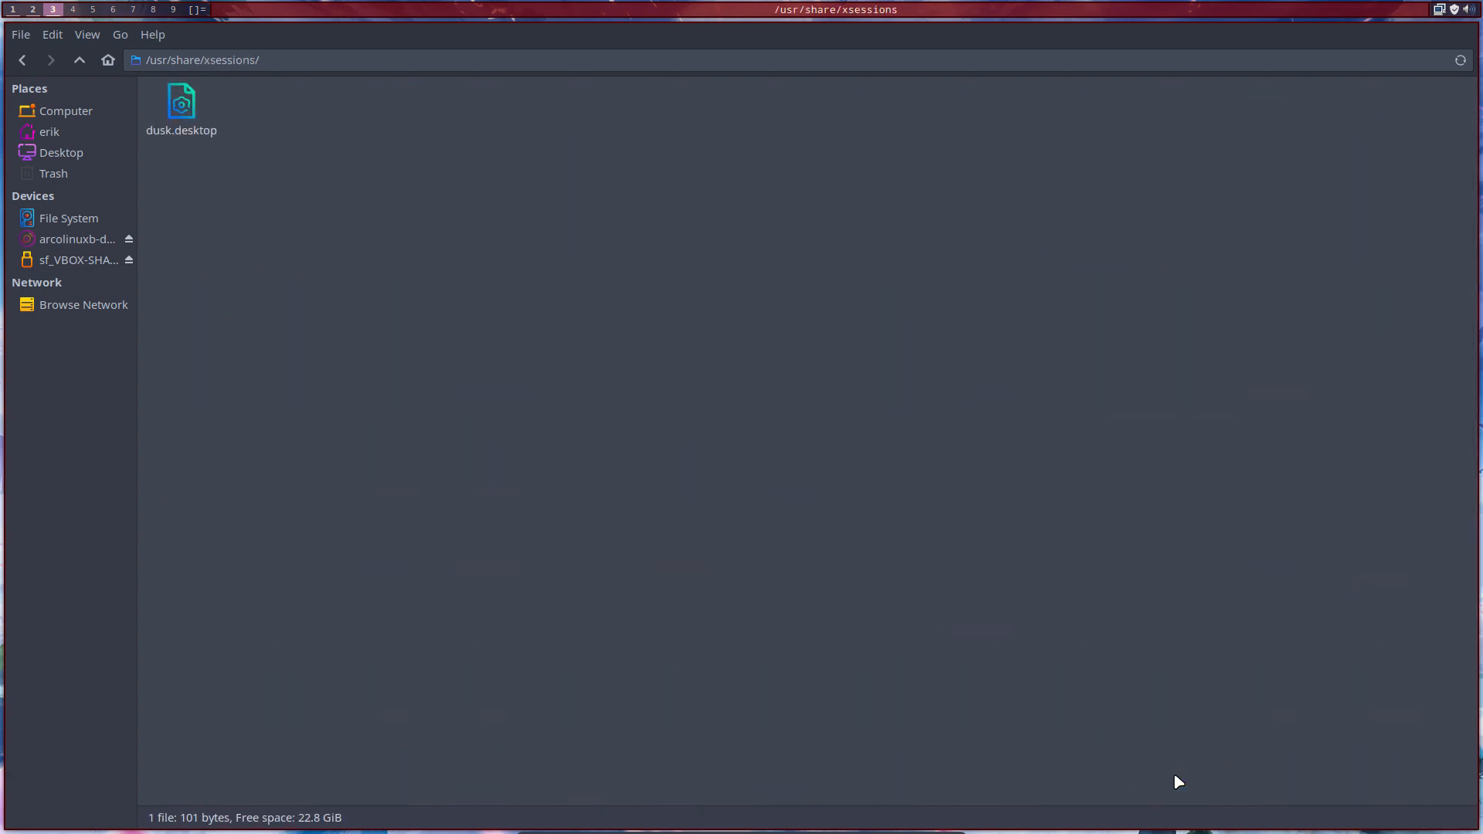
# Step: Try to duplicate dusk.desktop in the xsessions folder without root rights
pyautogui.click(186, 111)
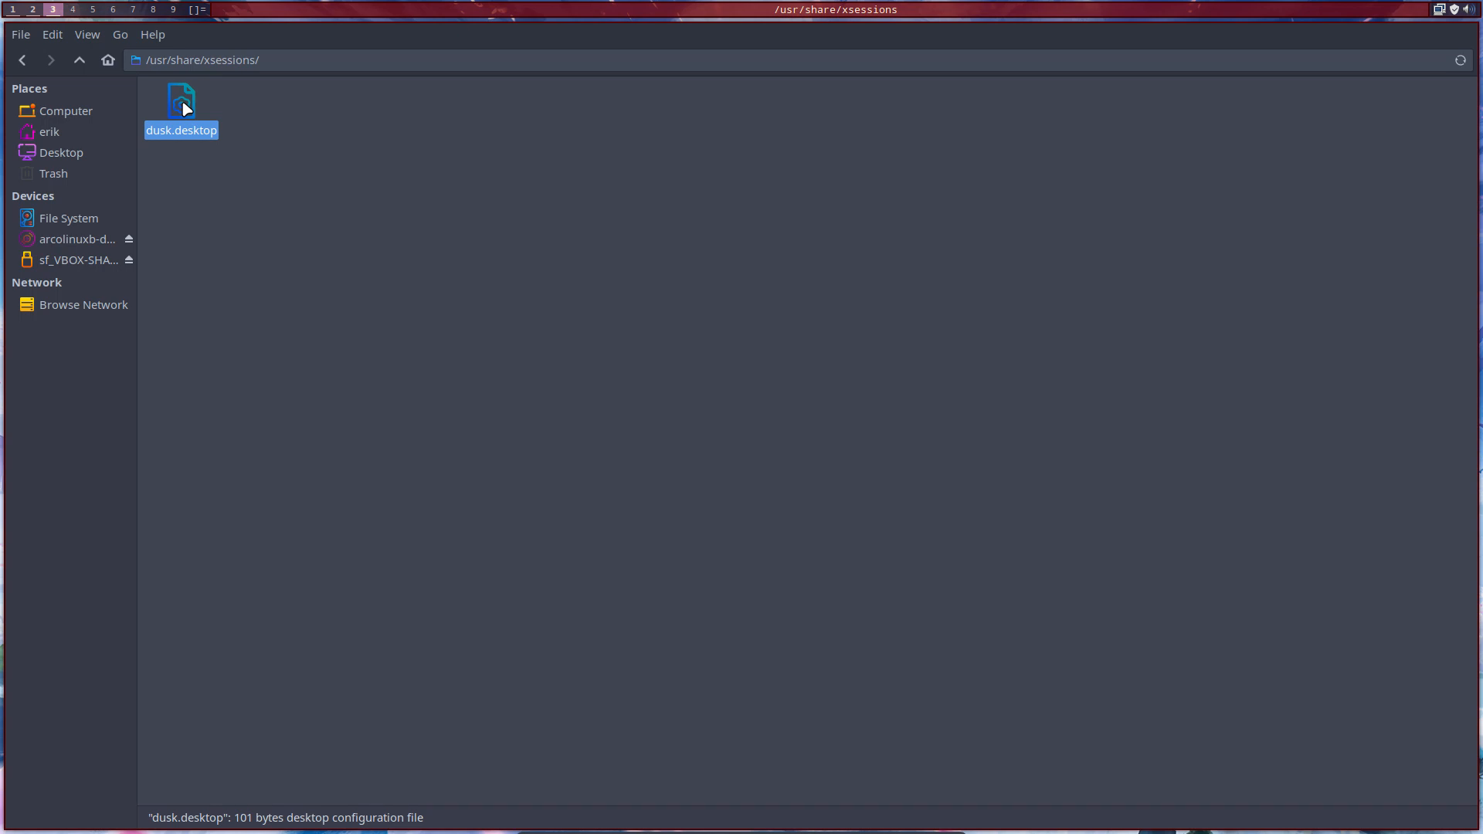
pyautogui.hotkey('ctrl', 'v')
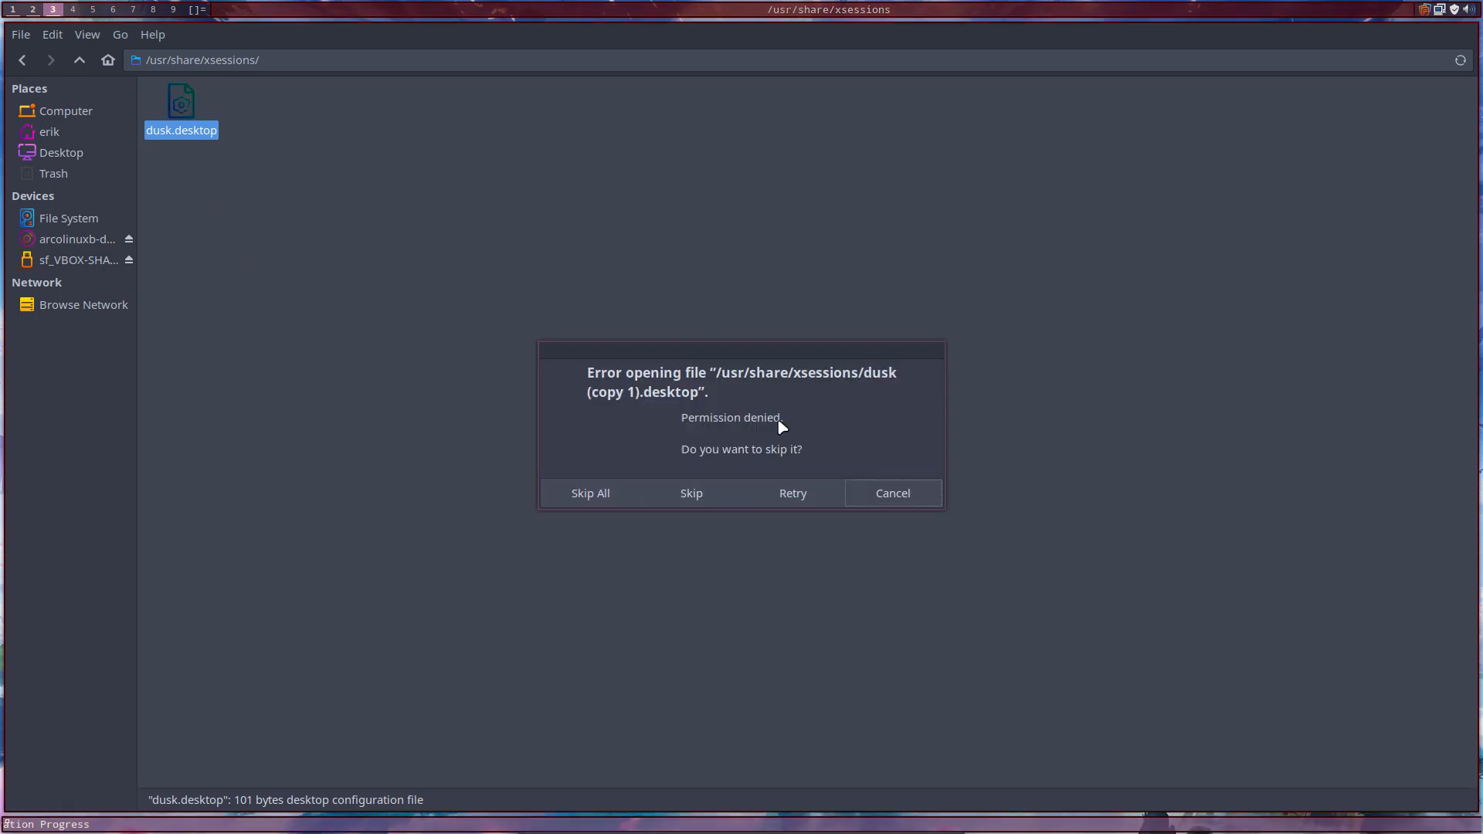
pyautogui.click(894, 499)
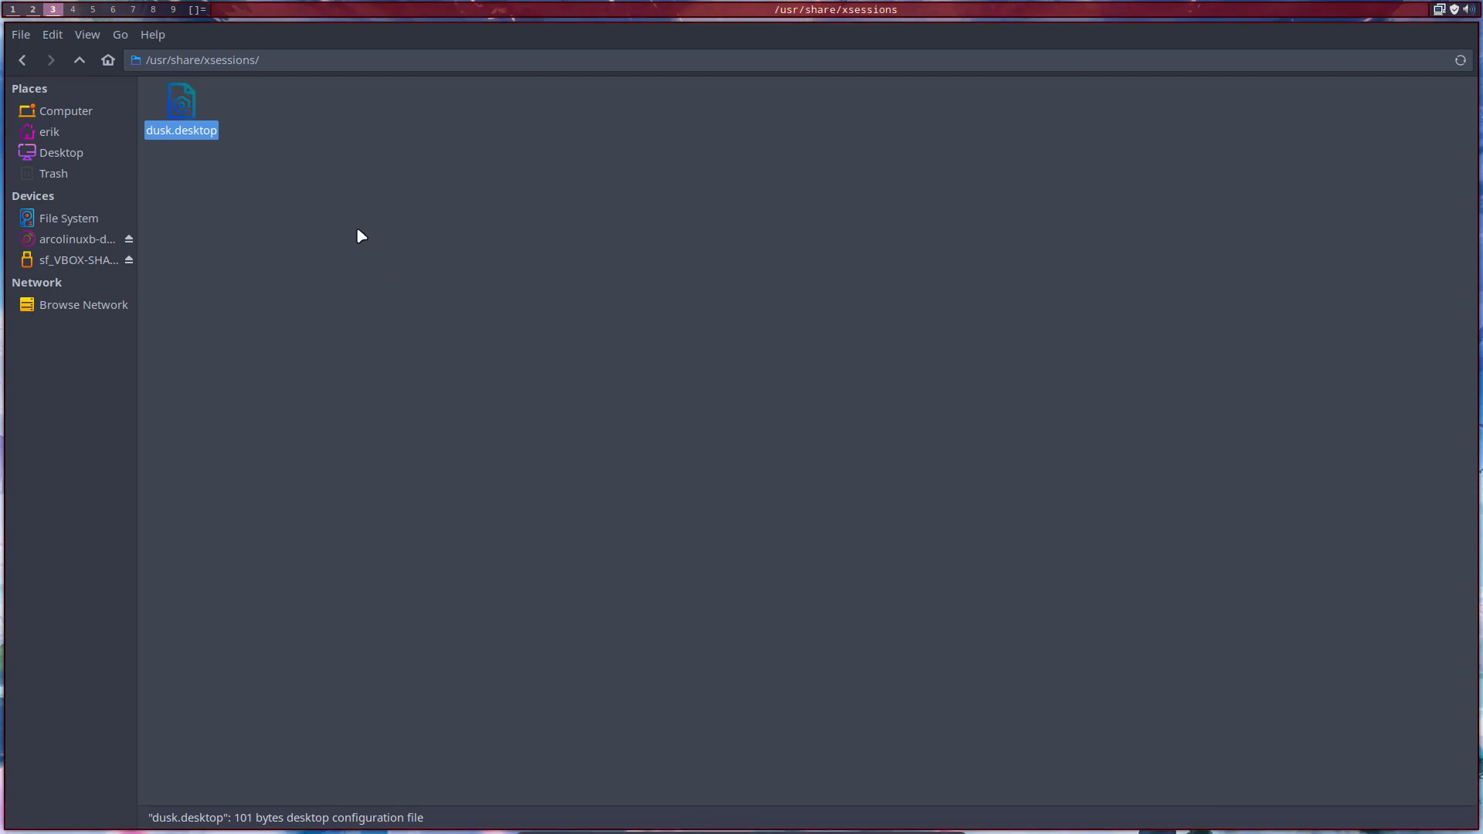
# Step: Reopen the xsessions folder as root, authenticating with the account password
pyautogui.rightClick(343, 203)
pyautogui.click(445, 396)
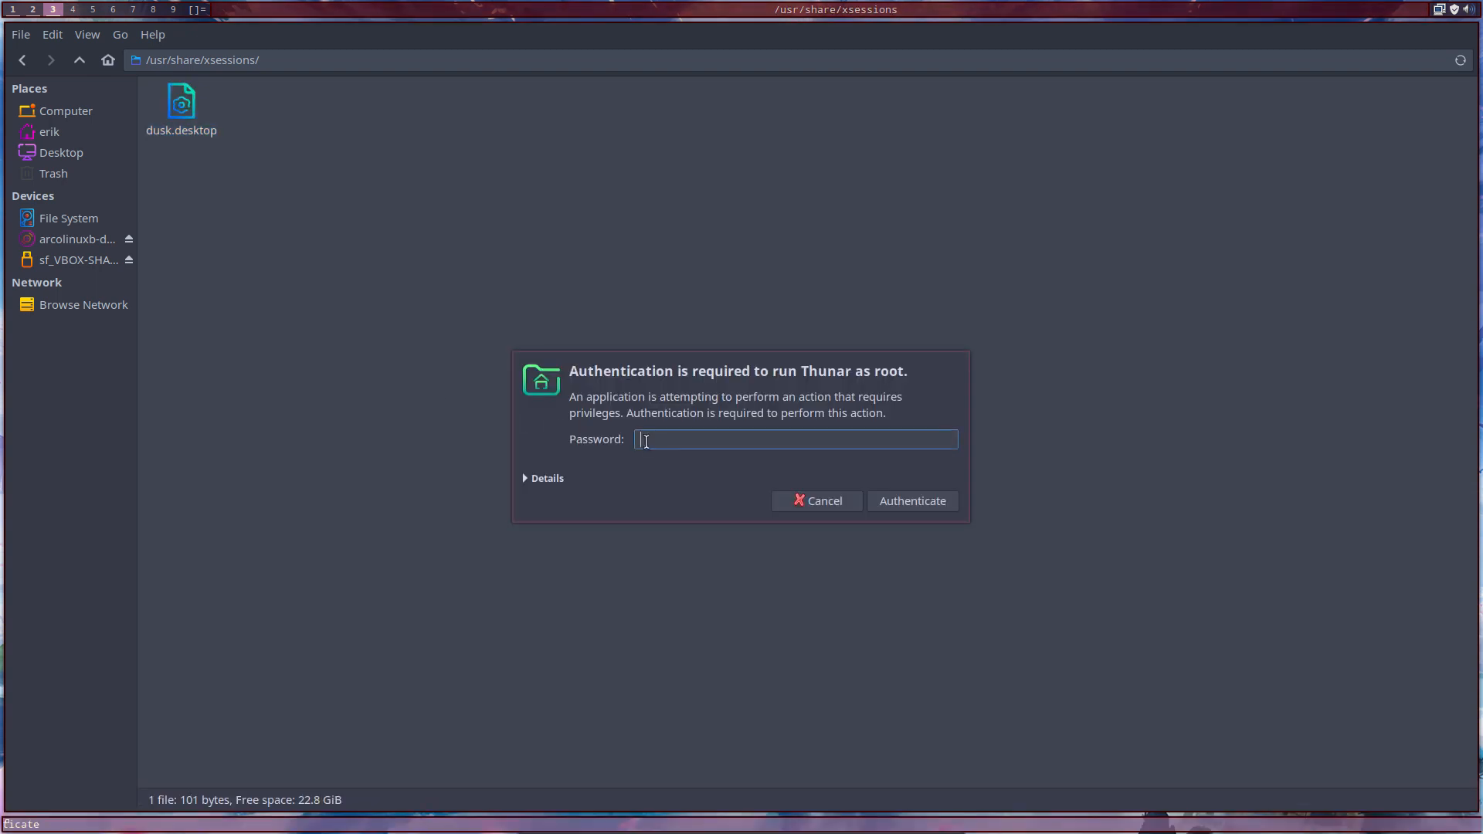
pyautogui.write('****')
pyautogui.press('Return')
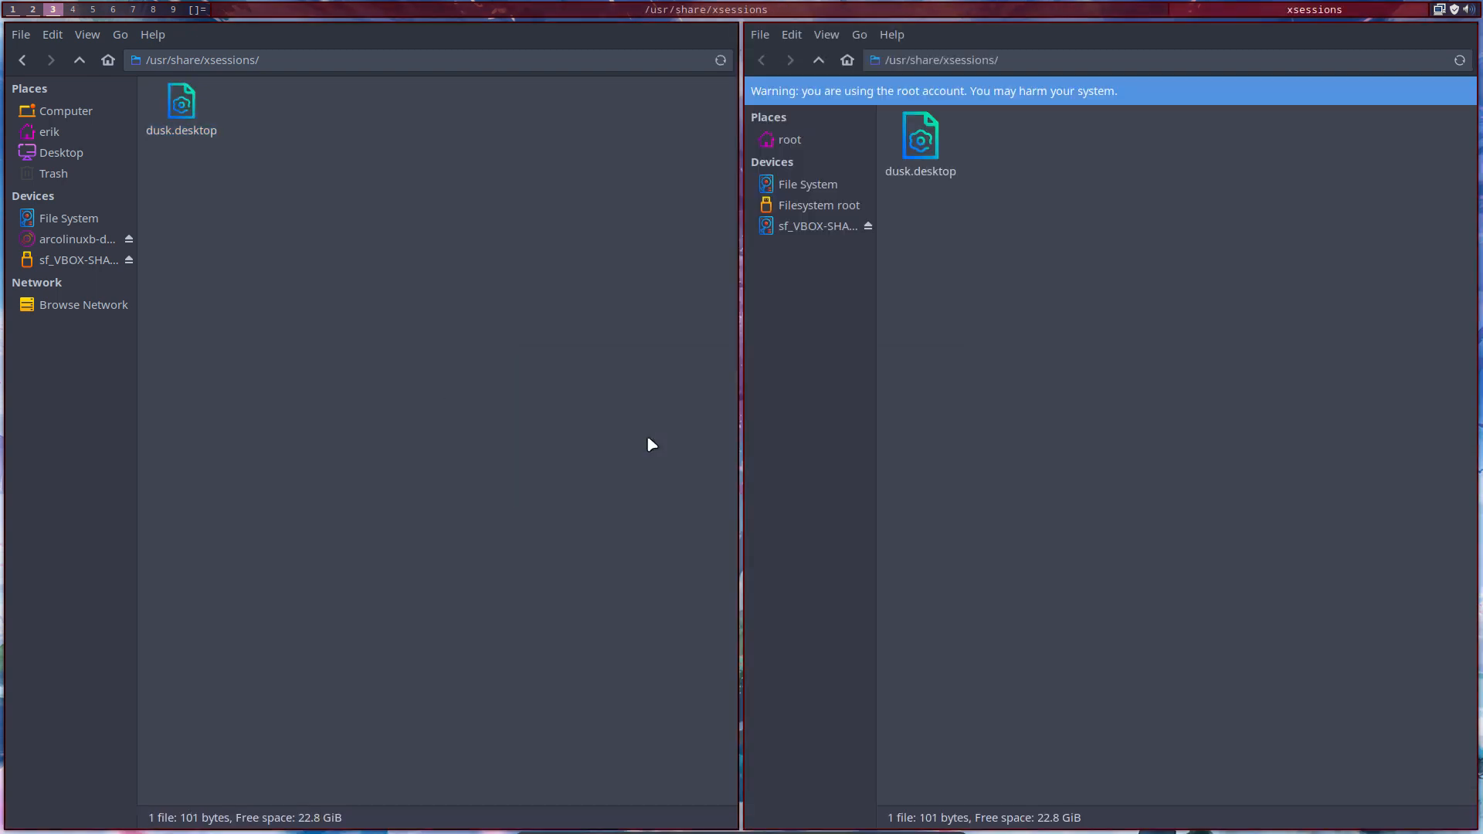
# Step: Duplicate dusk.desktop in the root file manager and rename the copy as dwm.desktop
pyautogui.click(926, 141)
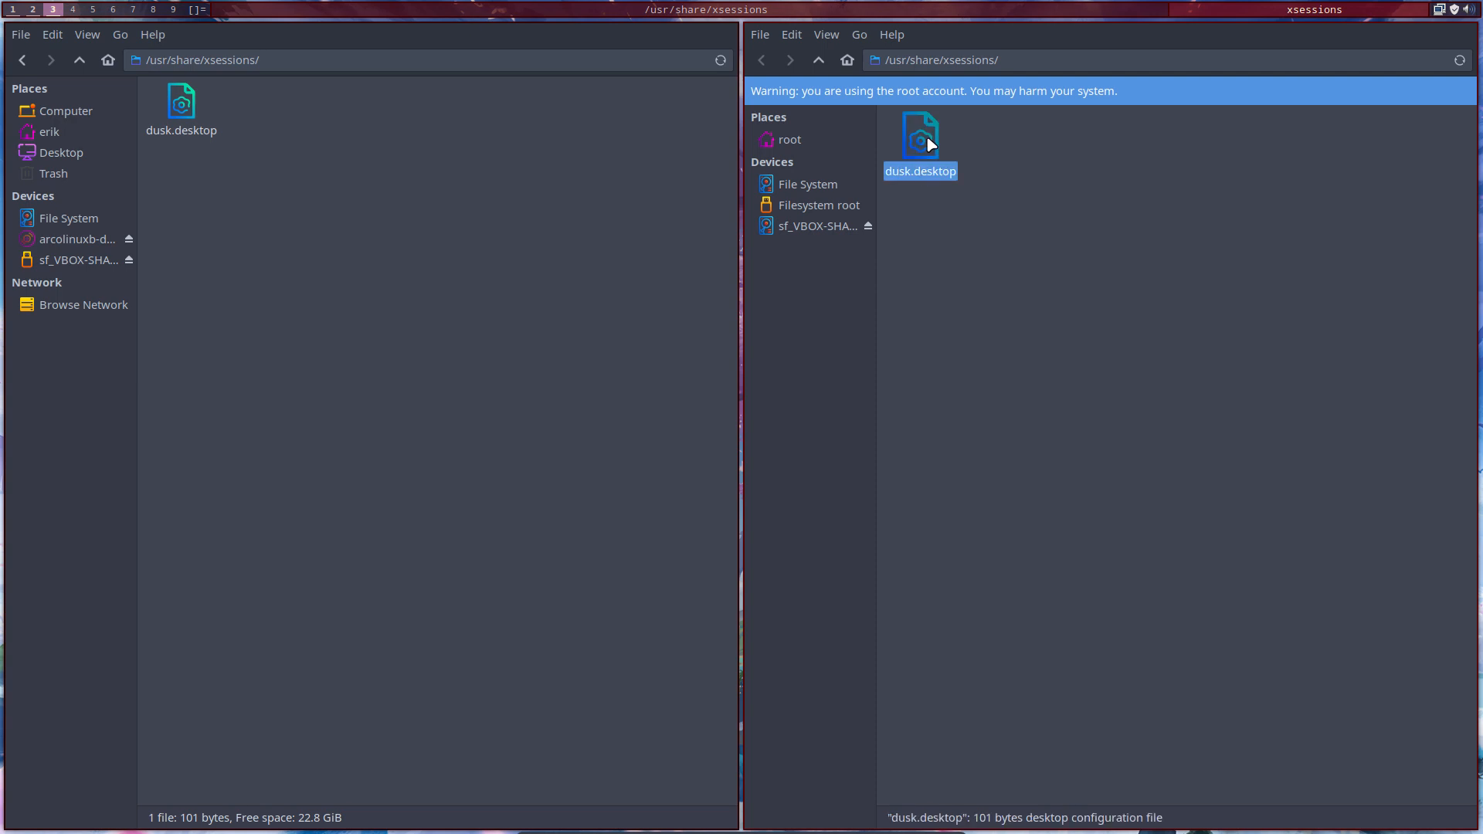
pyautogui.hotkey('ctrl', 'c')
pyautogui.hotkey('ctrl', 'v')
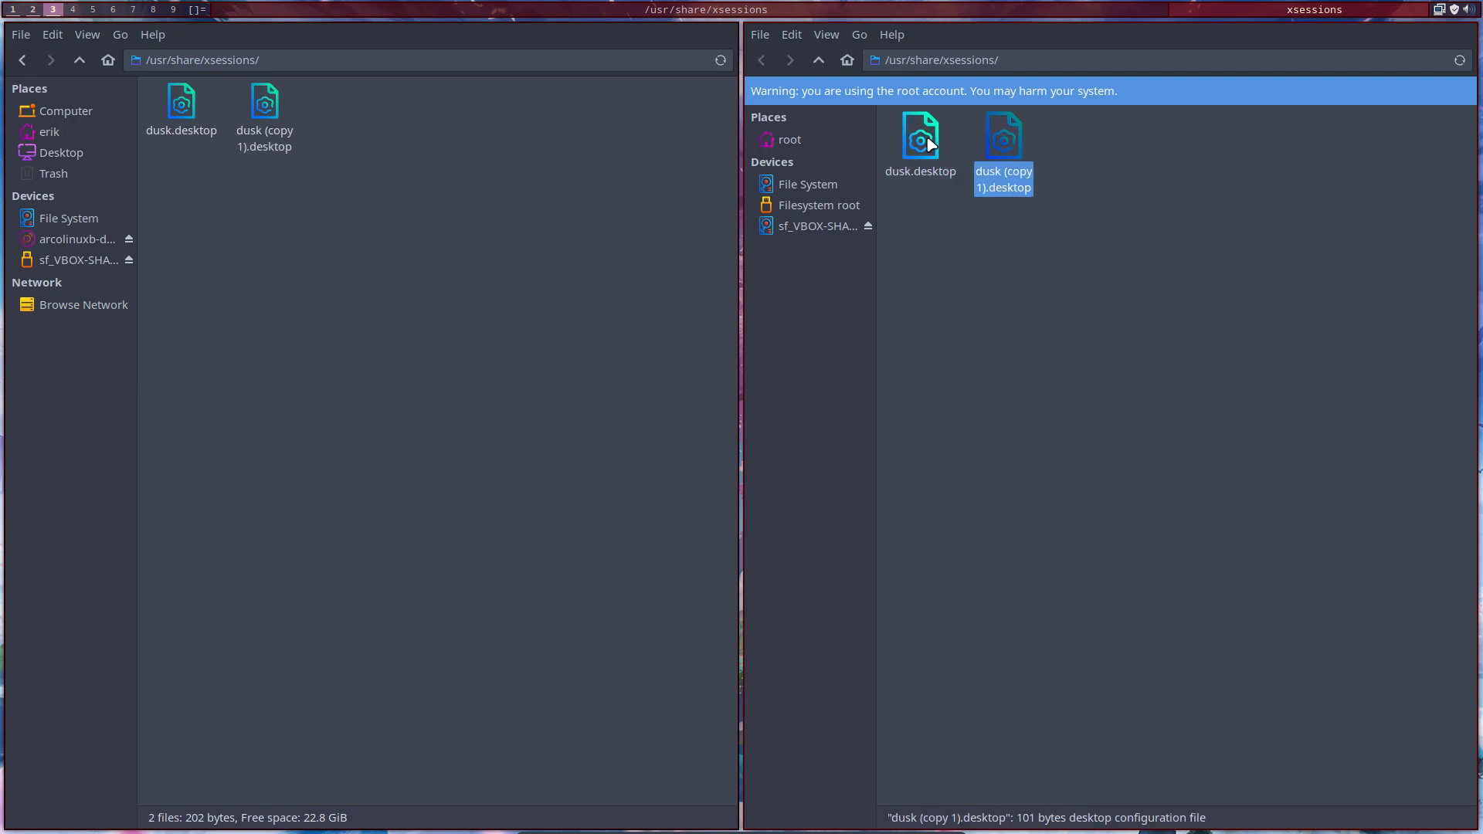
pyautogui.press('F2')
pyautogui.press('Right')
pyautogui.press('BackSpace')
pyautogui.press('BackSpace')
pyautogui.press('BackSpace')
pyautogui.press('BackSpace')
pyautogui.press('BackSpace')
pyautogui.press('BackSpace')
pyautogui.press('BackSpace')
pyautogui.press('BackSpace')
pyautogui.press('BackSpace')
pyautogui.press('BackSpace')
pyautogui.press('BackSpace')
pyautogui.press('BackSpace')
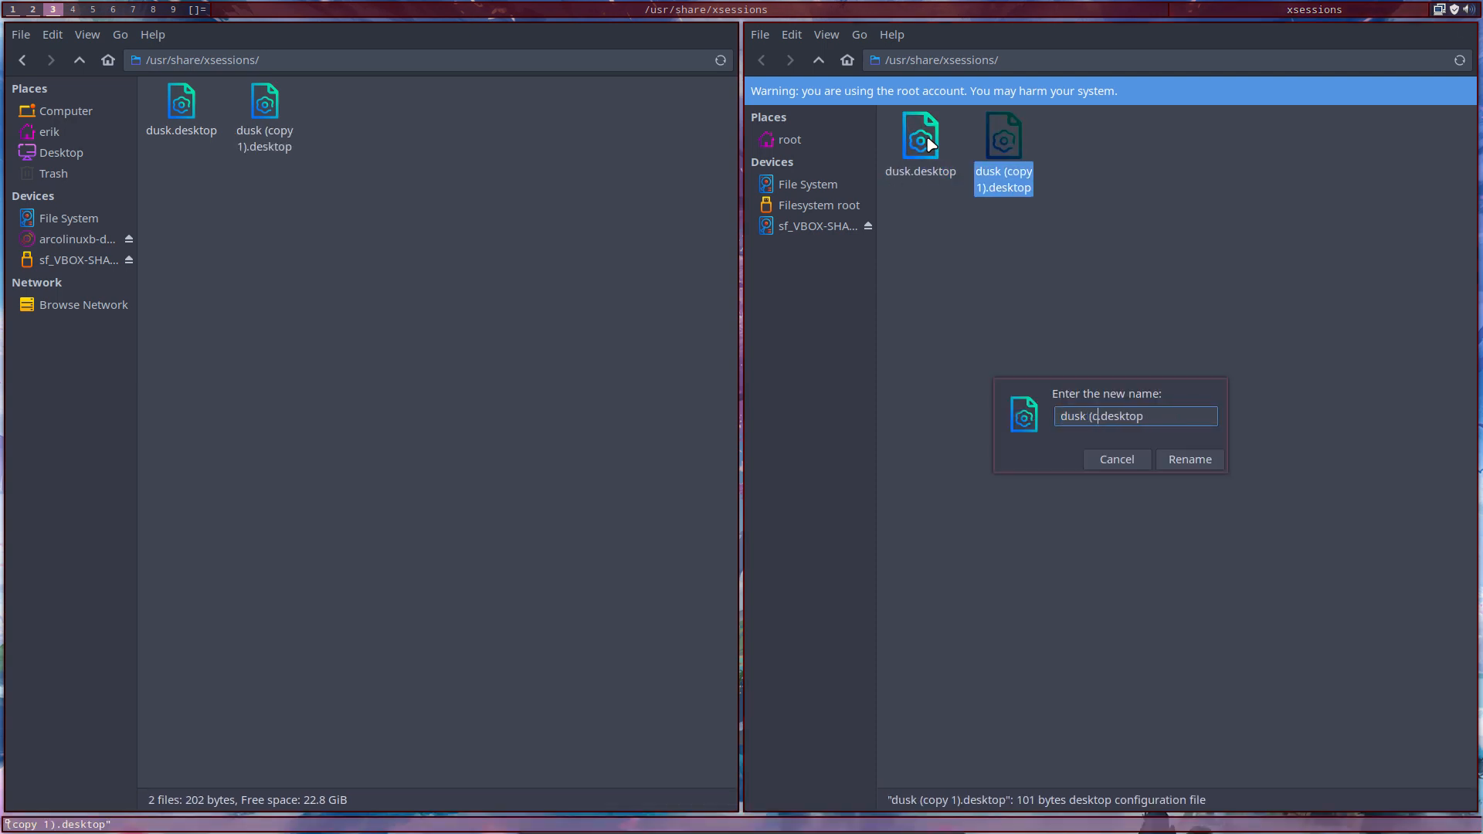
pyautogui.press('BackSpace')
pyautogui.write('dwm')
pyautogui.press('Return')
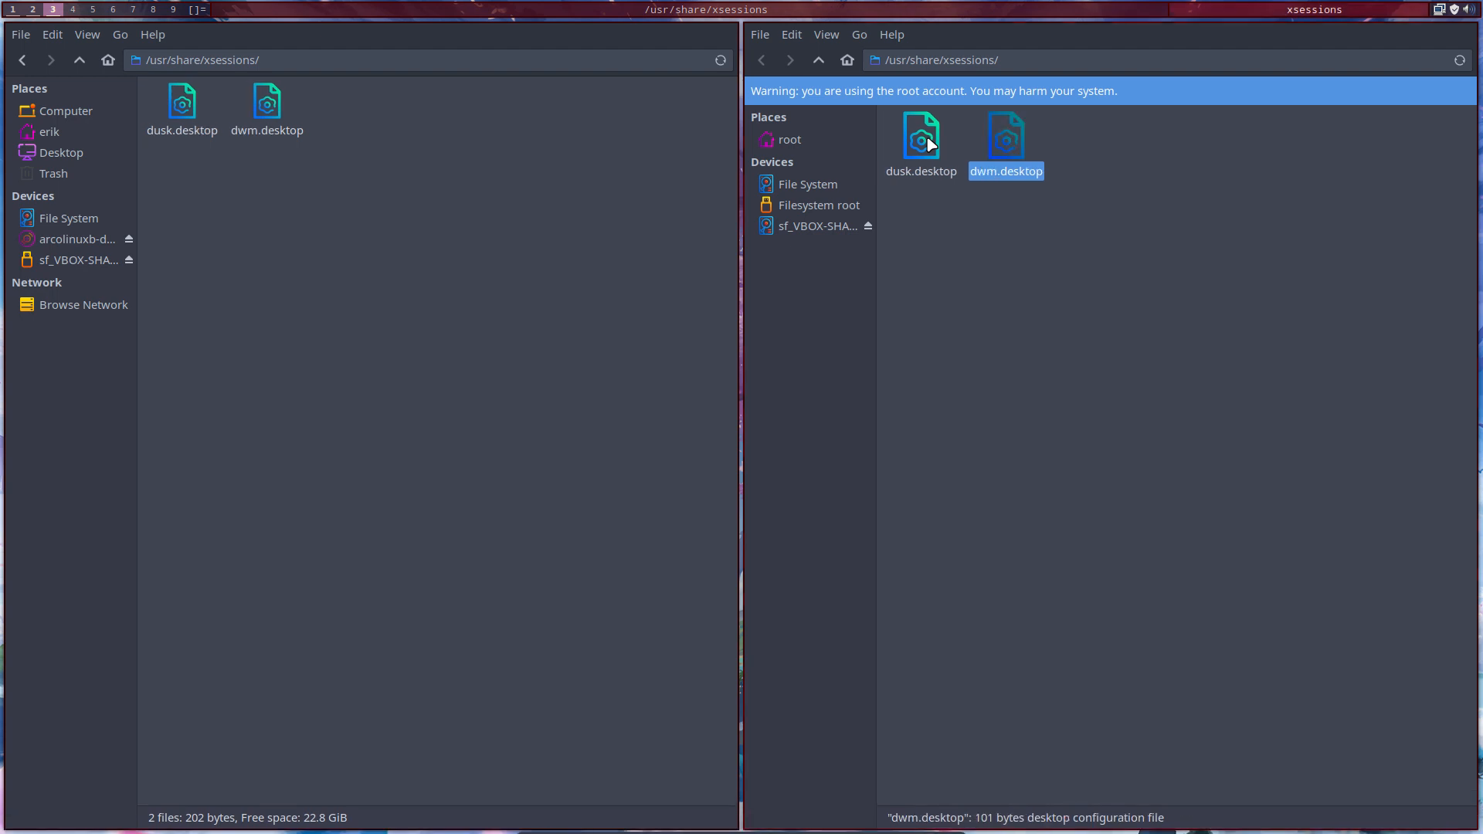
# Step: Try to open dwm.desktop directly, and check which applications are offered for opening it
pyautogui.doubleClick(1011, 150)
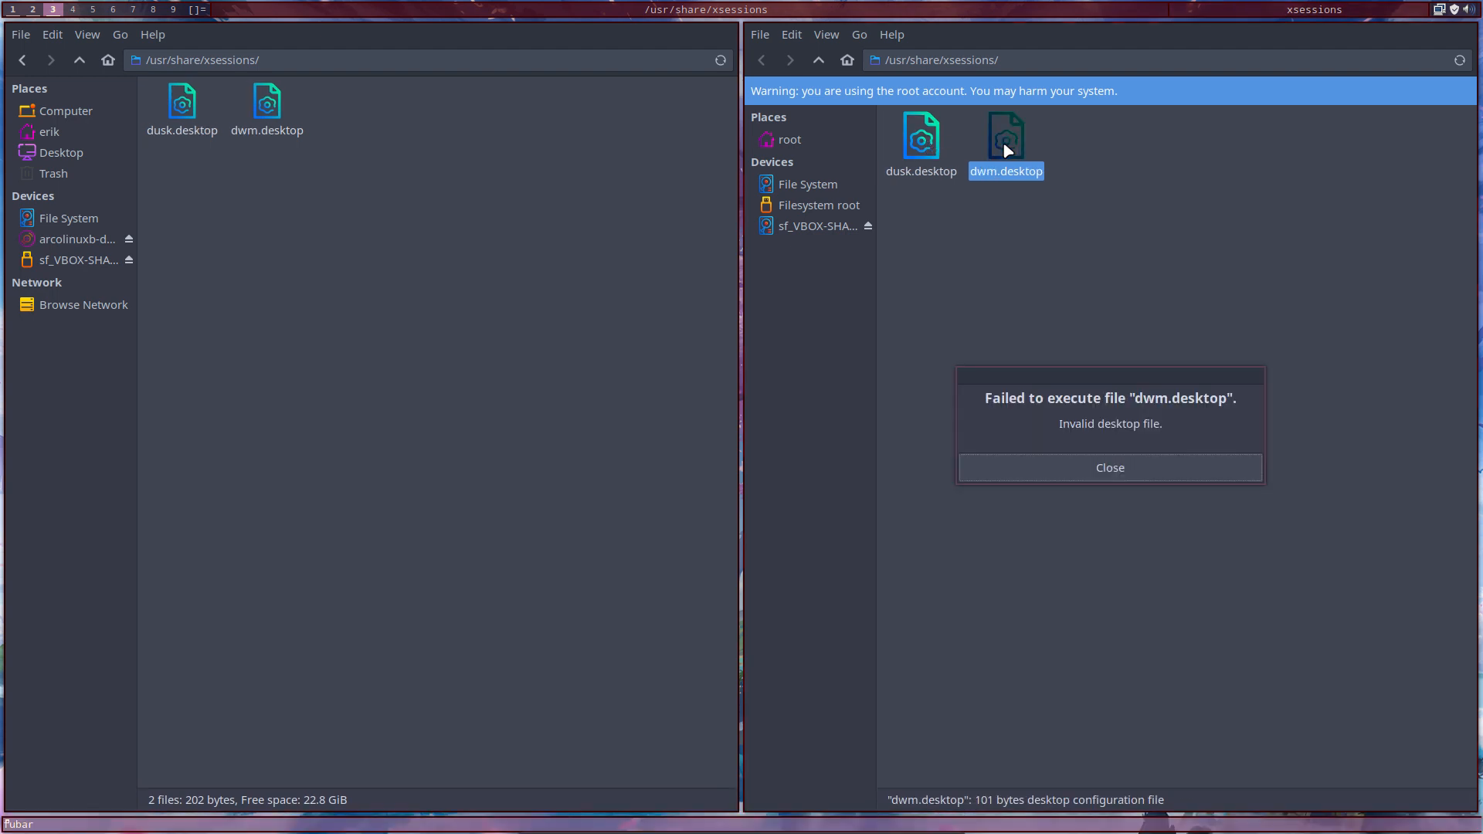
pyautogui.click(1111, 473)
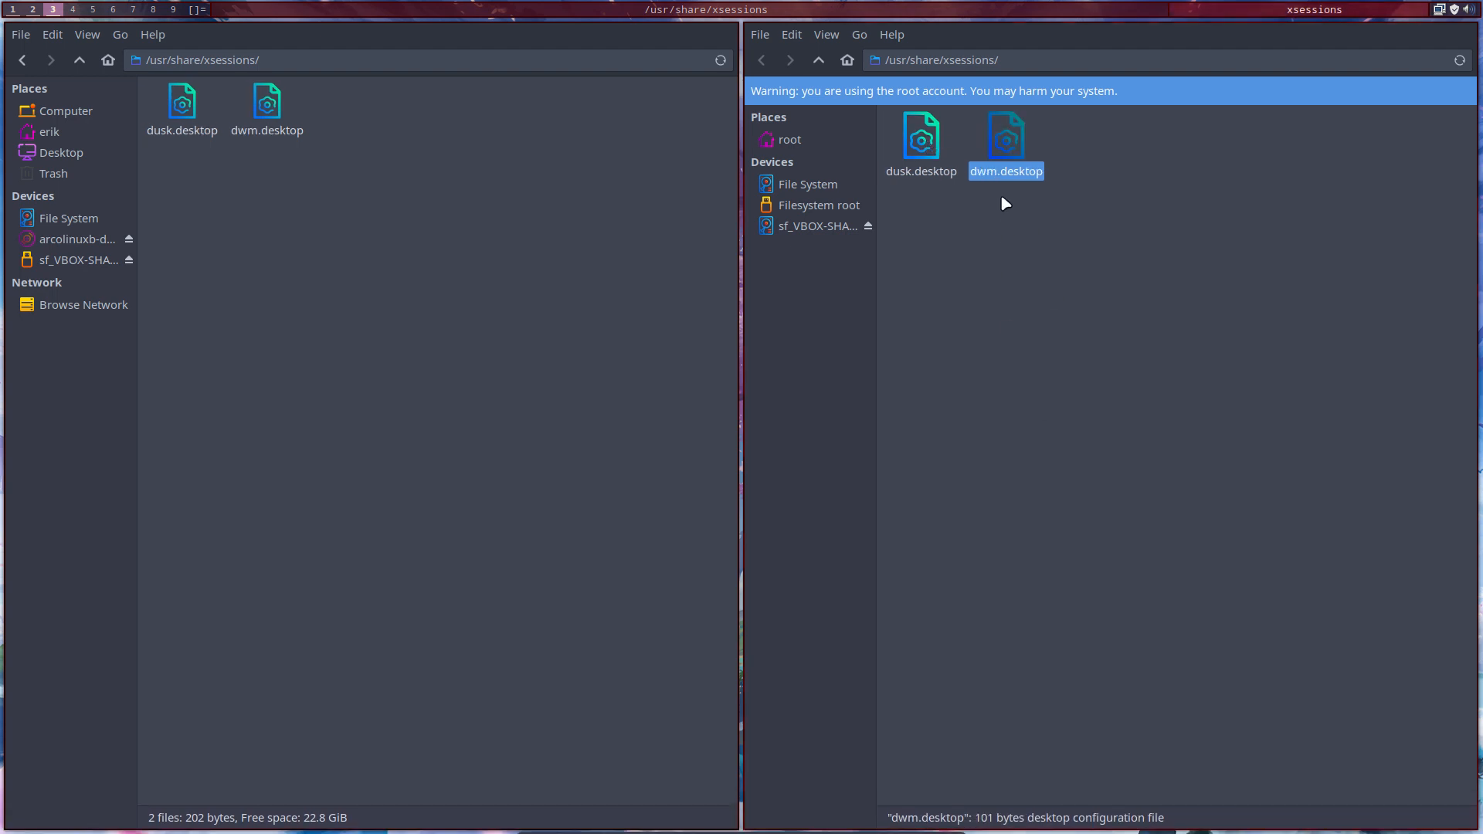
pyautogui.rightClick(1009, 146)
pyautogui.moveTo(1081, 183)
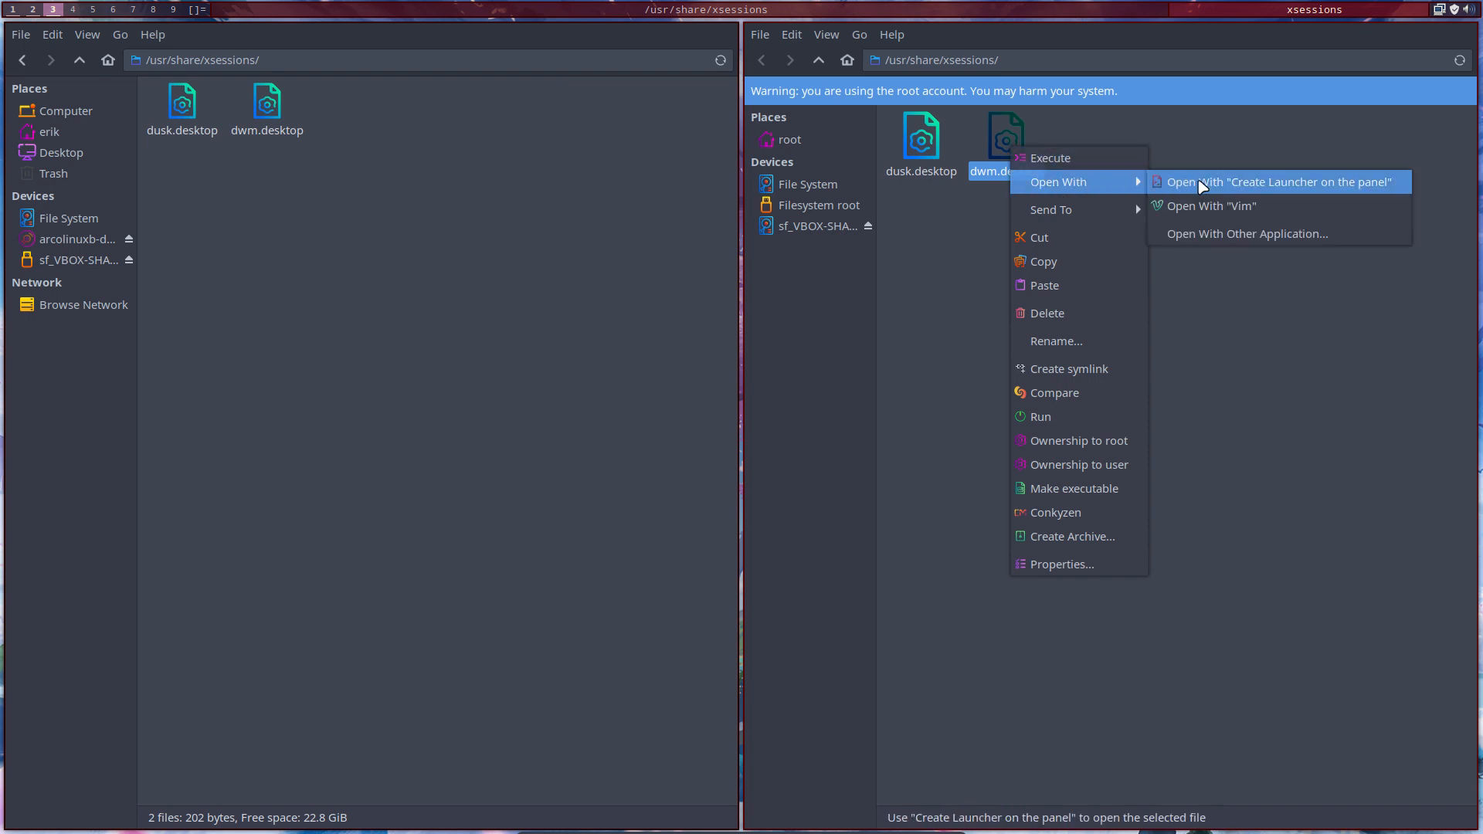
pyautogui.click(933, 331)
# Step: Install the sublime-text-4 package with pacman in a new terminal, supplying the sudo password, and close the terminal
pyautogui.press('super+Return')
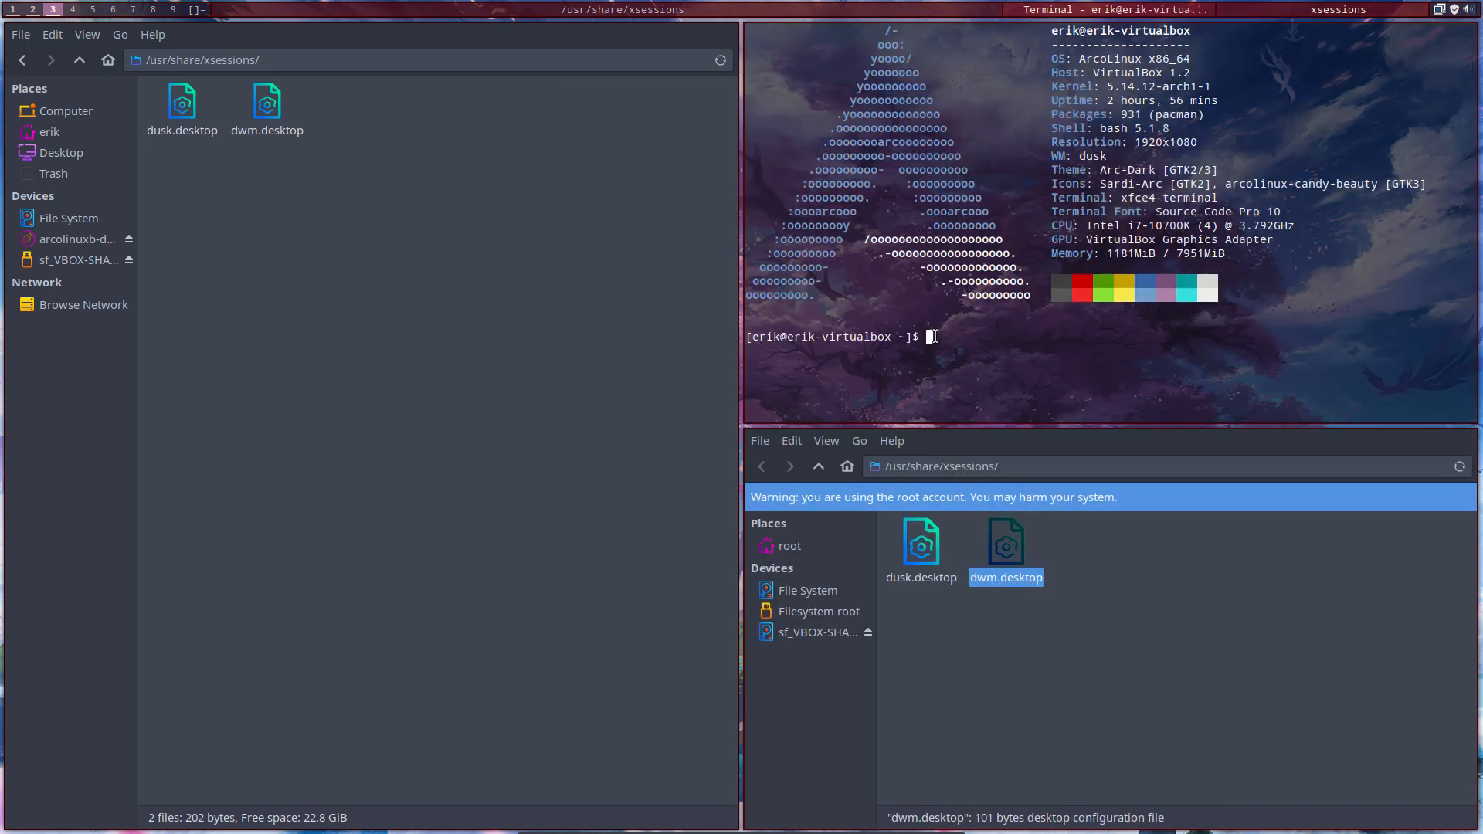
pyautogui.write('sudo pacman -S sublime-text-4')
pyautogui.press('Return')
pyautogui.press('Return')
pyautogui.press('Return')
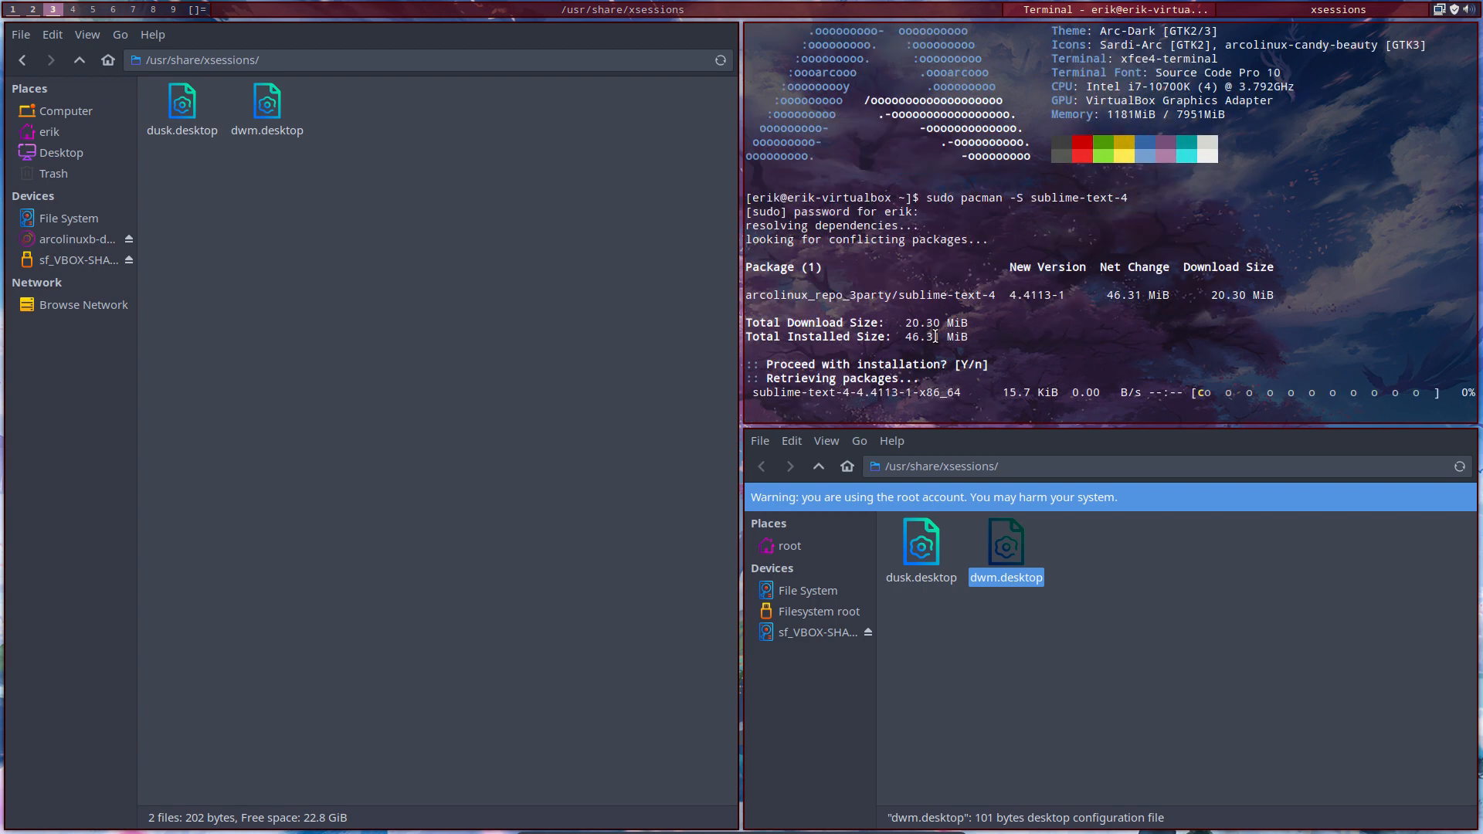
pyautogui.press('super+q')
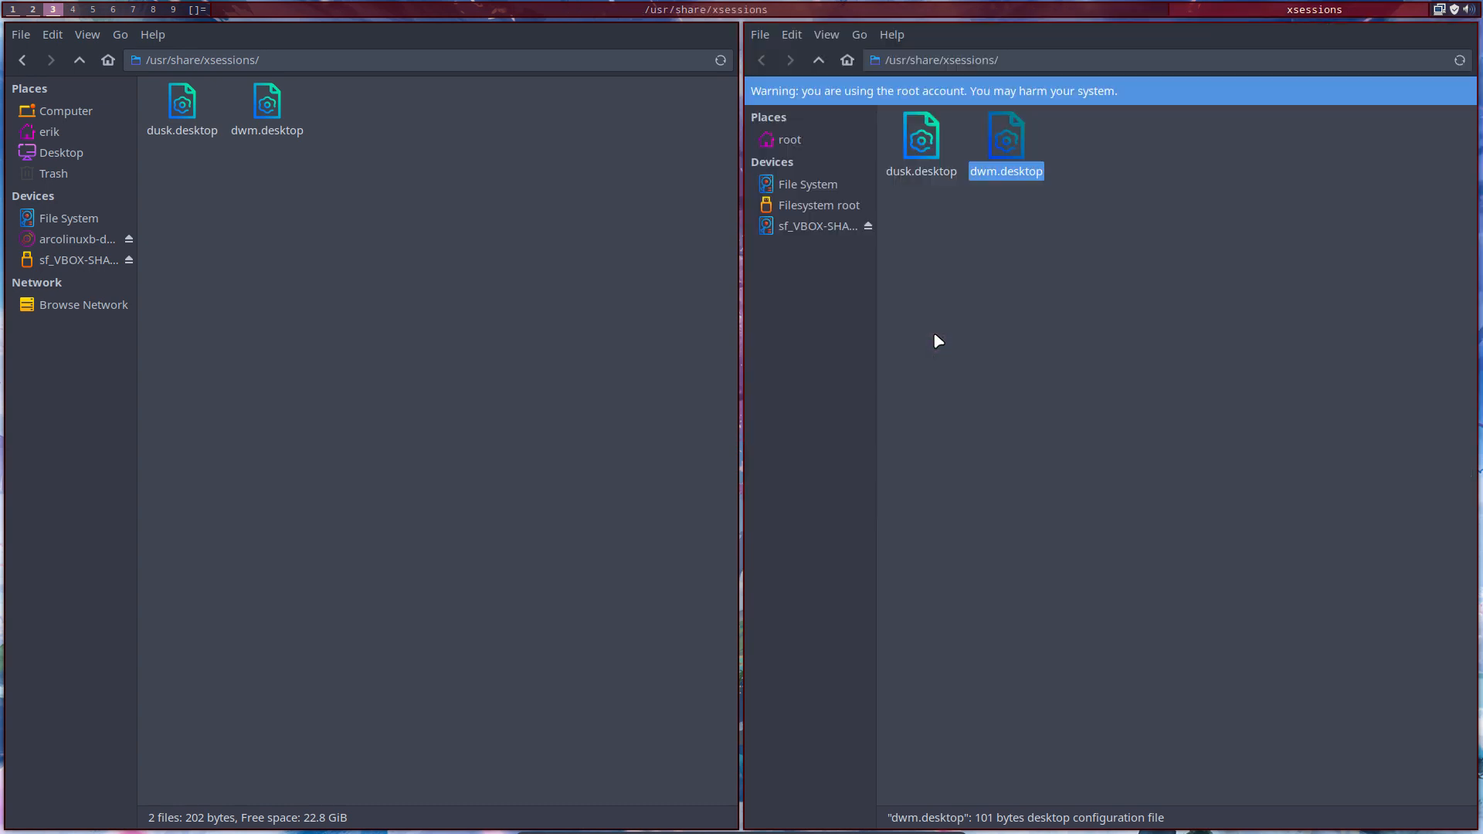
# Step: Open dwm.desktop in Sublime Text from the root file manager
pyautogui.rightClick(1009, 137)
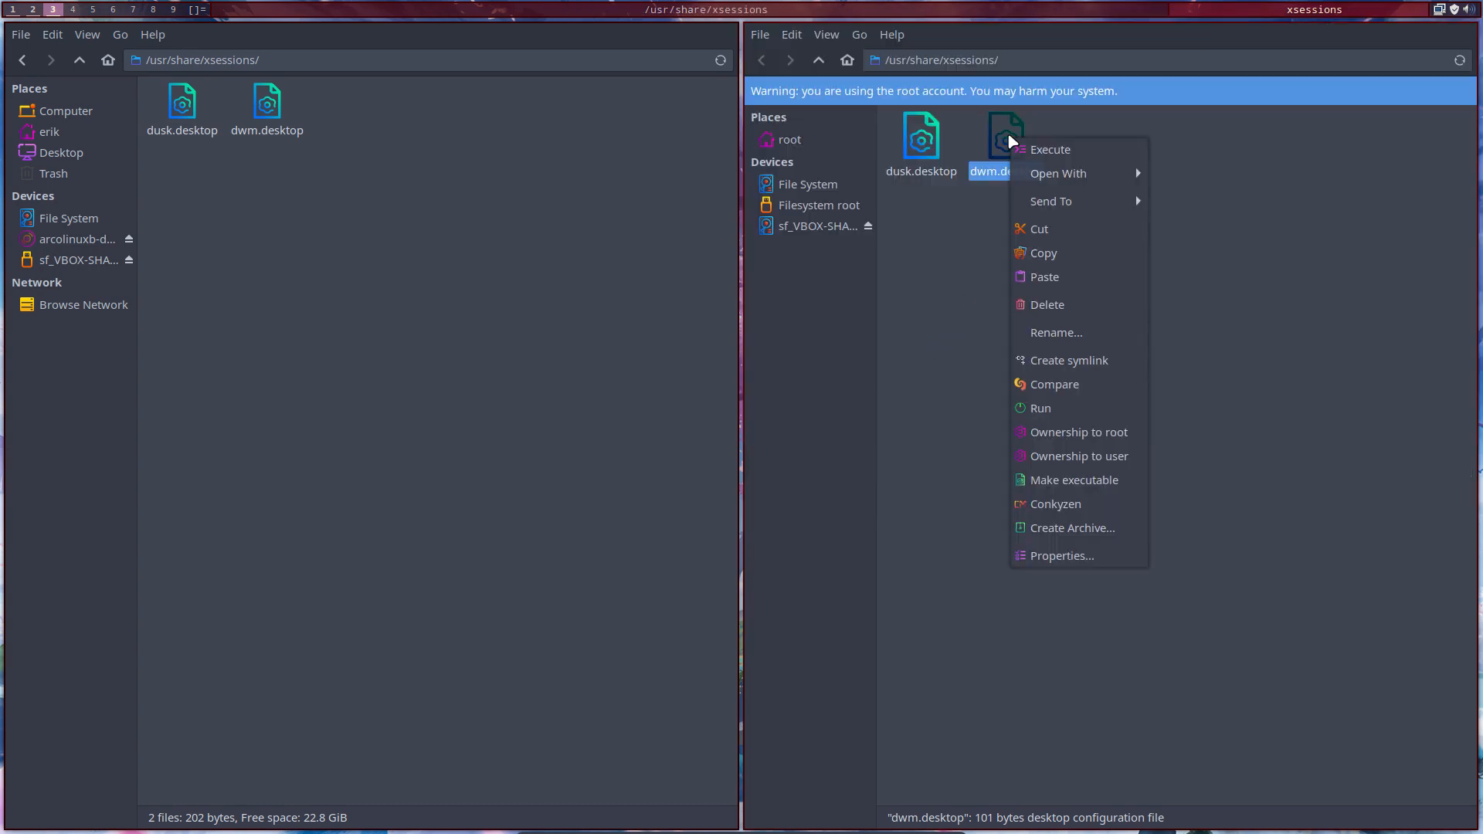
pyautogui.moveTo(1052, 174)
pyautogui.click(1194, 176)
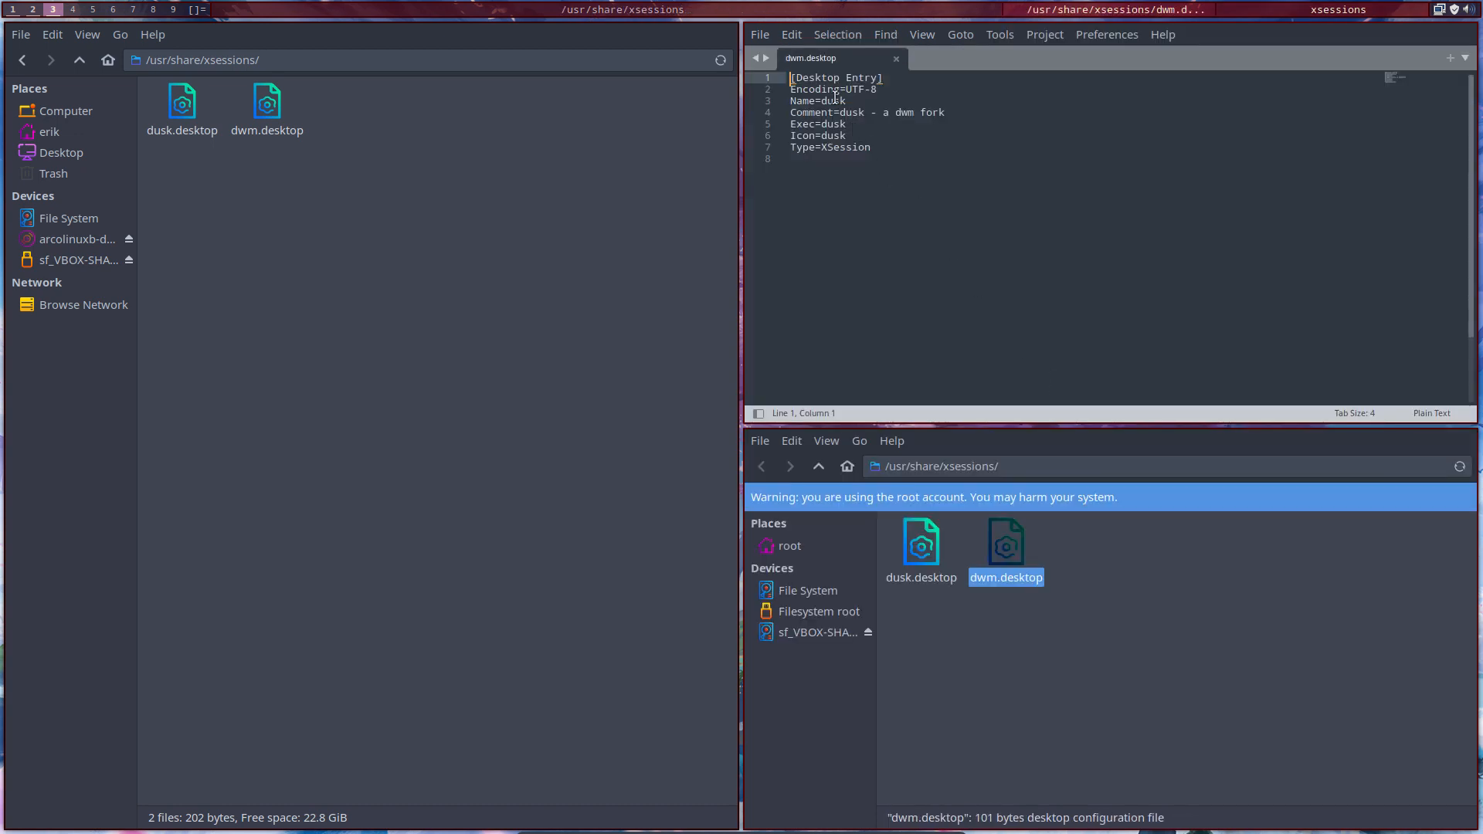
# Step: Set the desktop entry's Name to dwm and its Comment to "shadwm - a dwm fork"
pyautogui.click(835, 101)
pyautogui.doubleClick(835, 100)
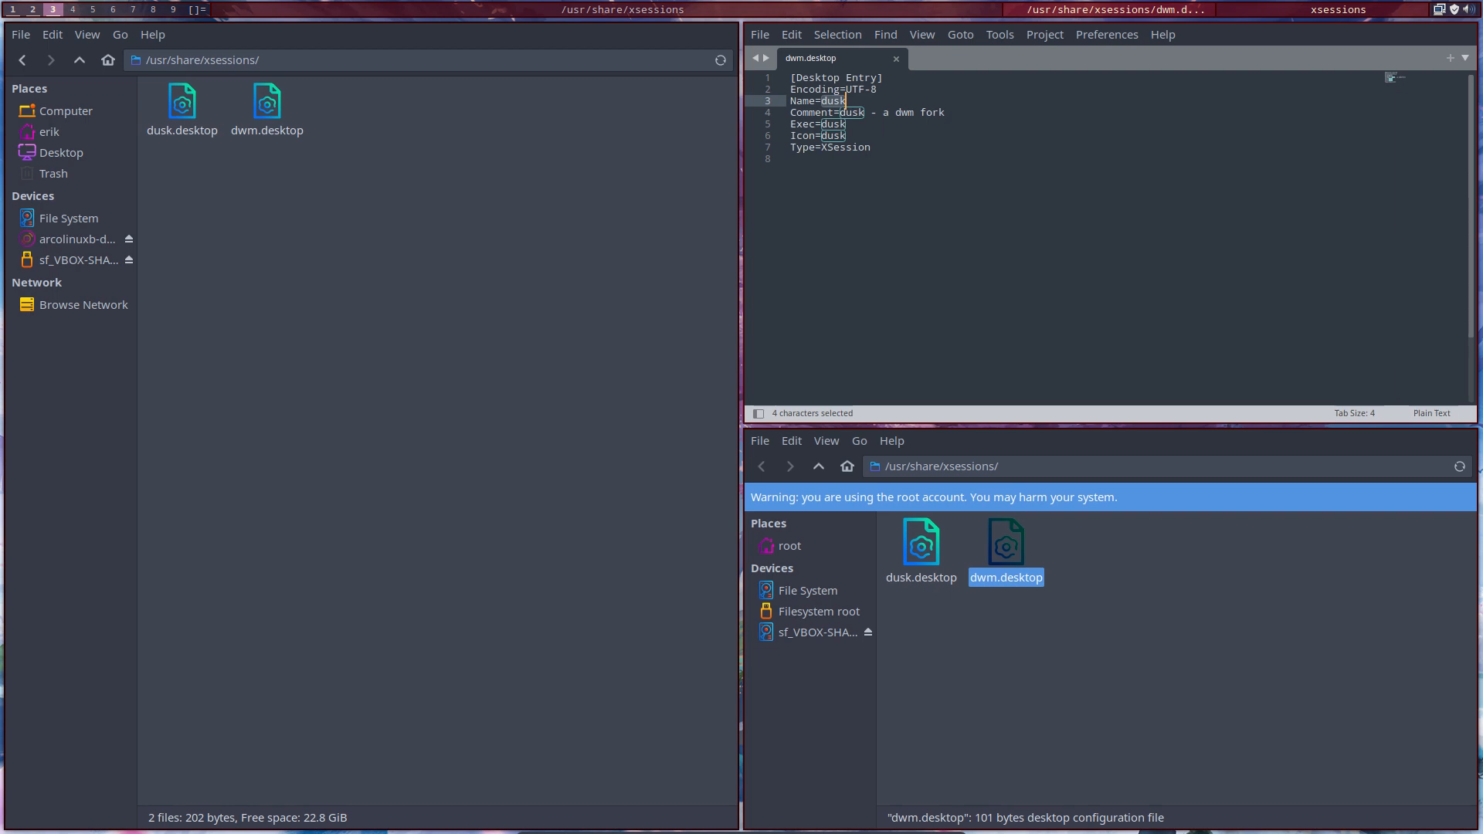
pyautogui.write('dwm')
pyautogui.doubleClick(849, 113)
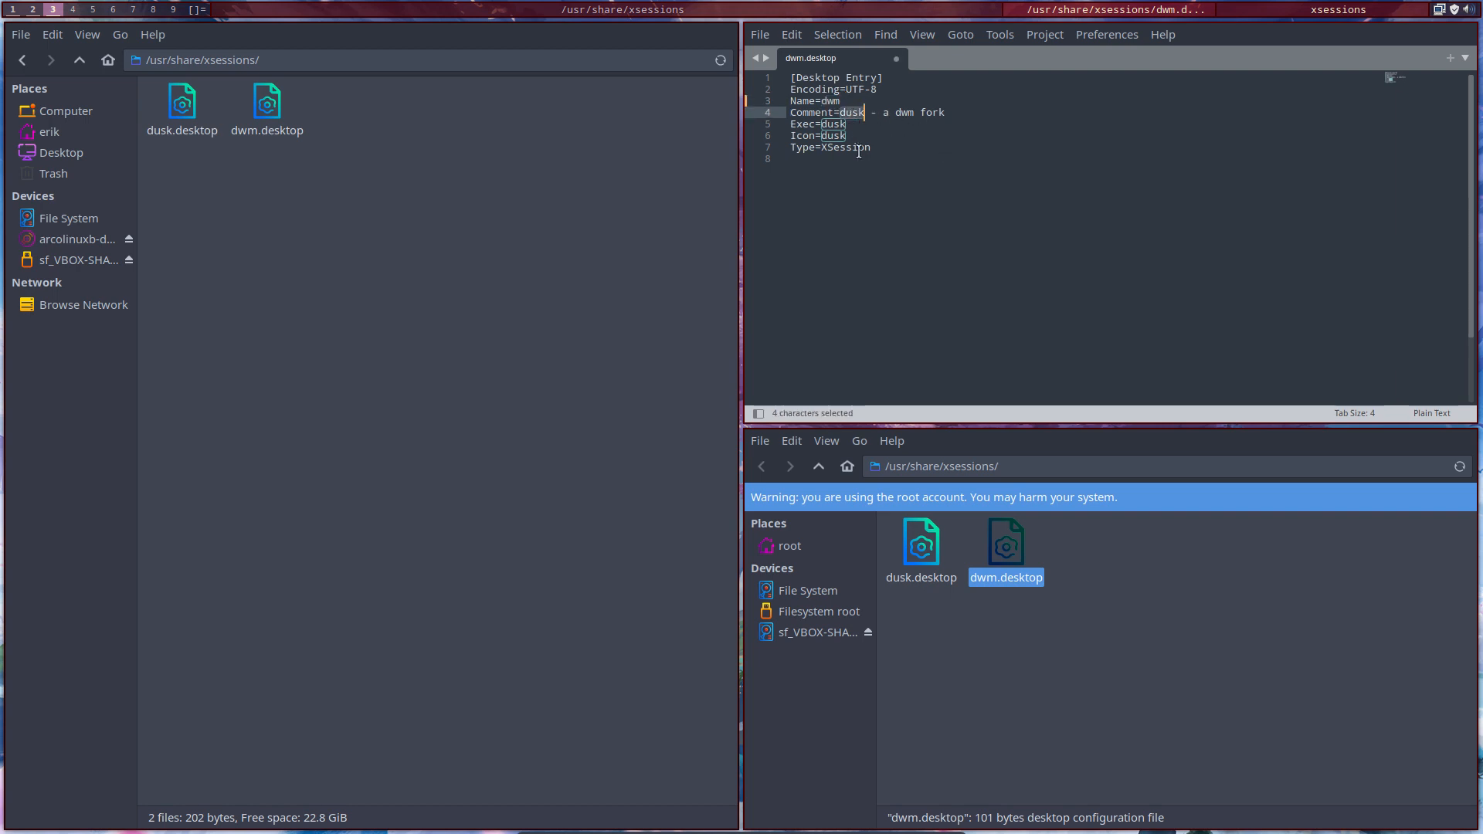
pyautogui.press('BackSpace')
pyautogui.write('shasw')
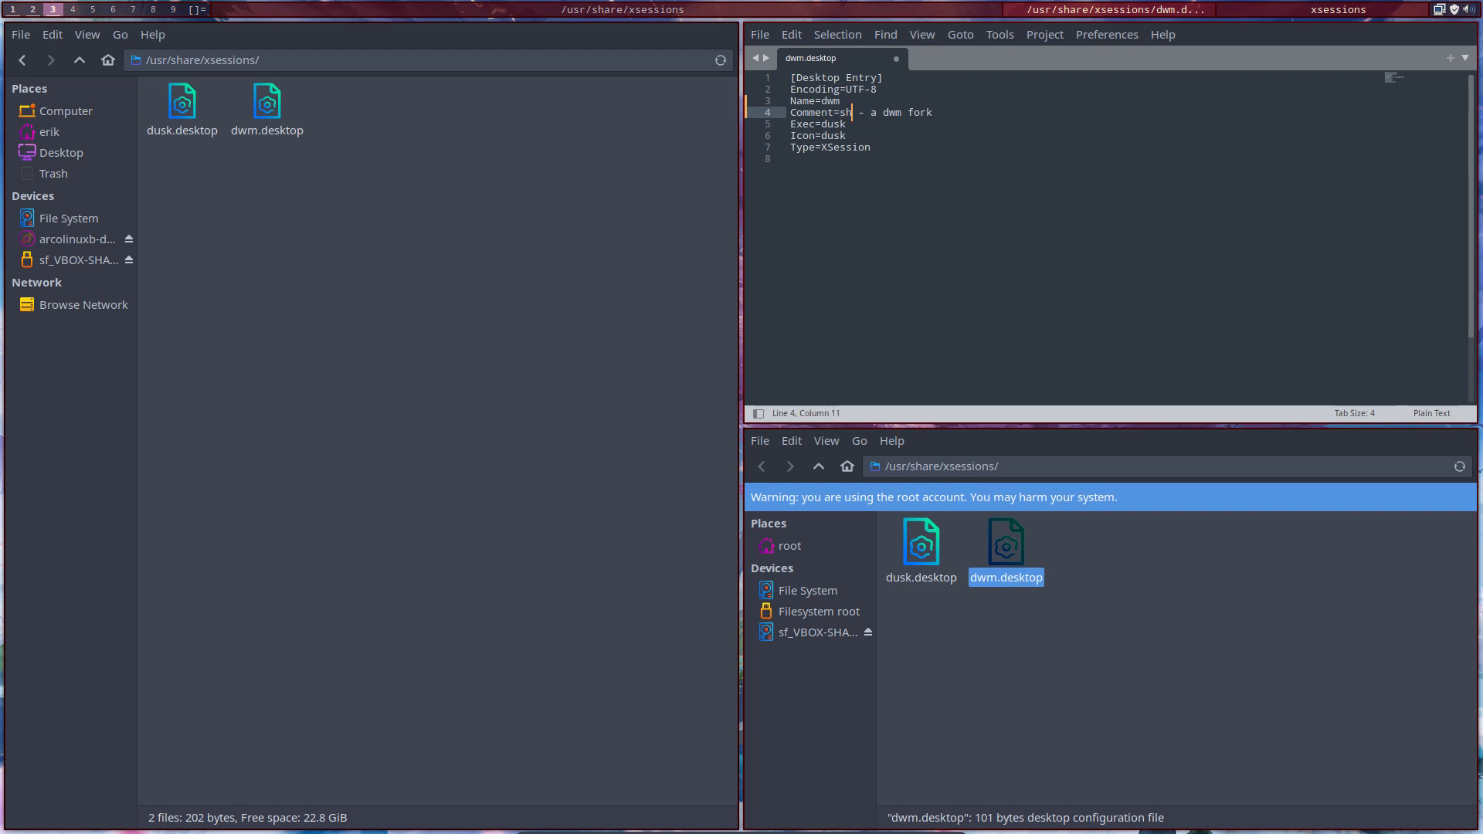
pyautogui.press('BackSpace')
pyautogui.press('BackSpace')
pyautogui.write('dwm')
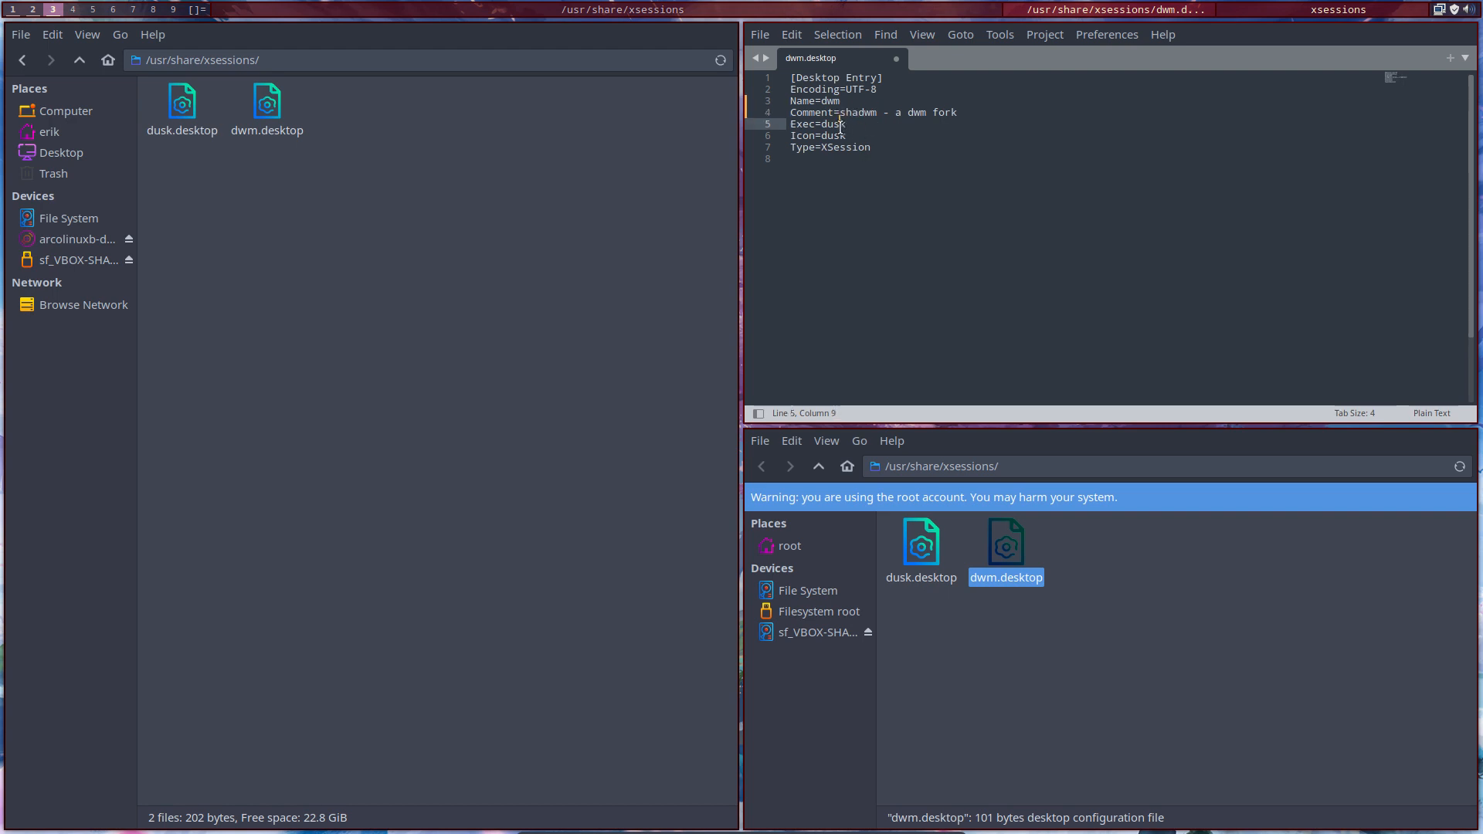
# Step: Copy the path /home/your_username/.dwm/autostart from the setup notes of the chadwm README on workspace 1
pyautogui.doubleClick(842, 125)
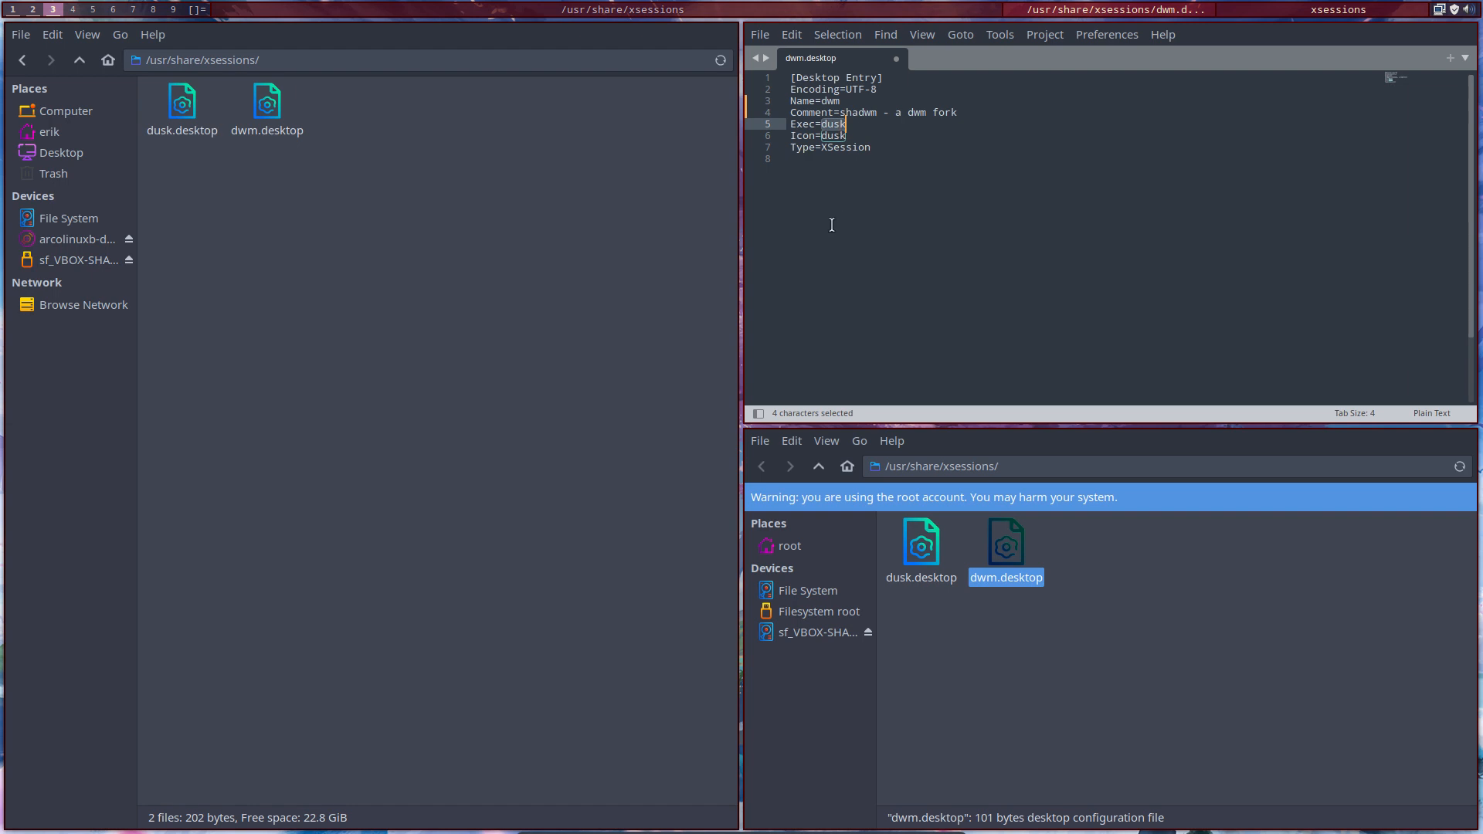
pyautogui.click(13, 10)
pyautogui.scroll(12, 219, 275)
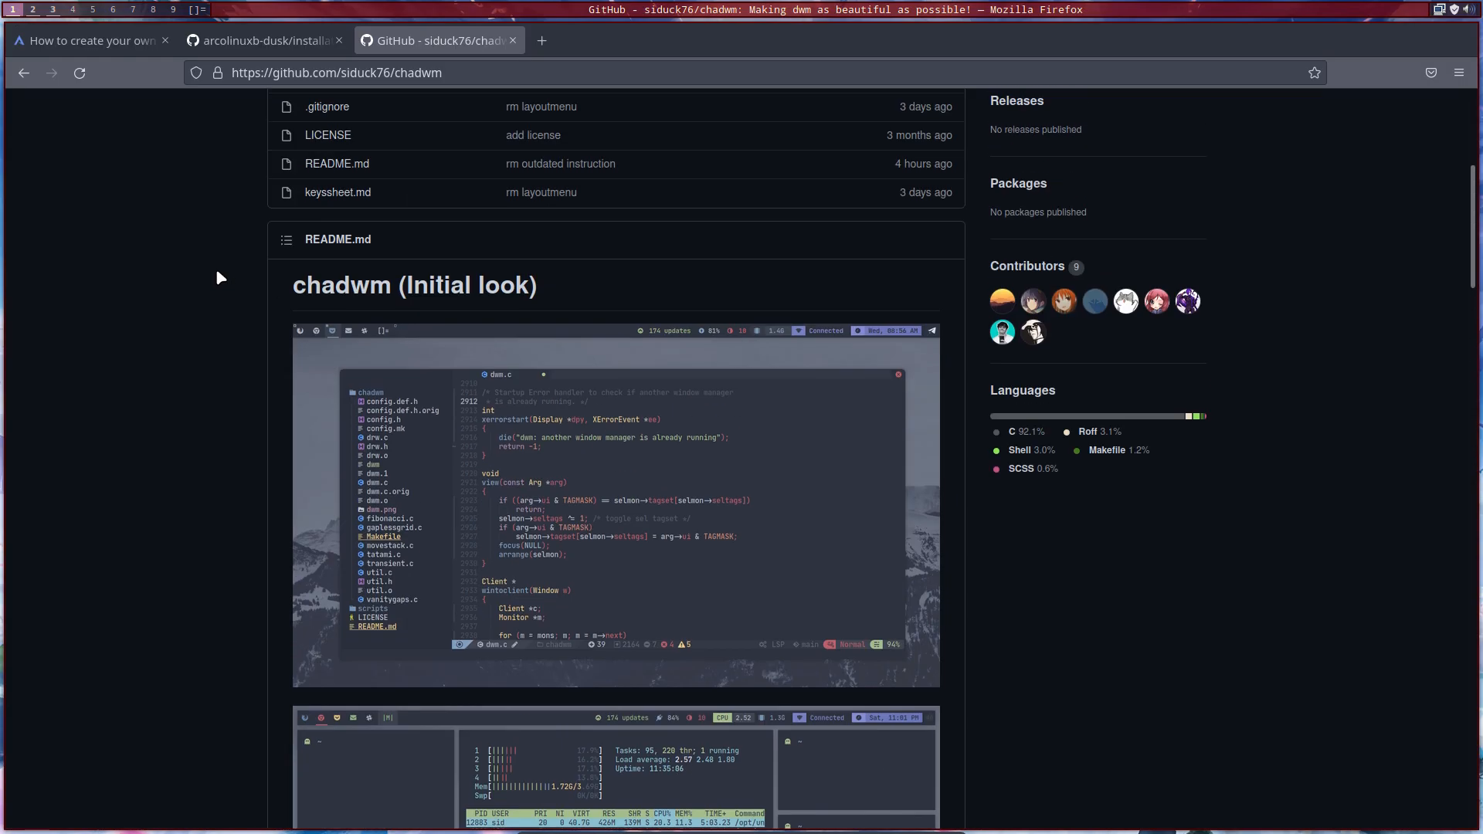
pyautogui.scroll(-20, 218, 275)
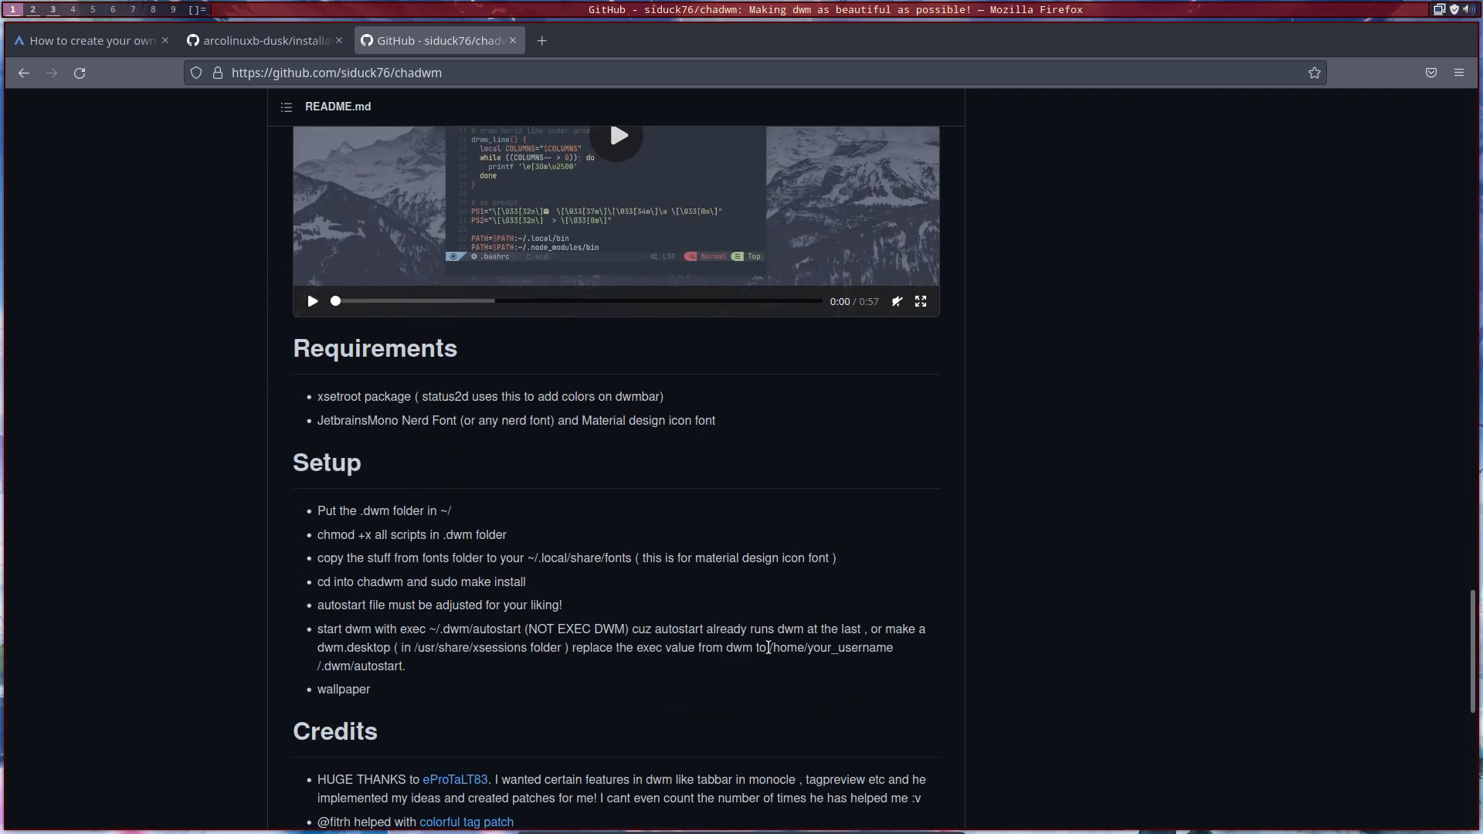
pyautogui.moveTo(770, 648); pyautogui.dragTo(896, 654)
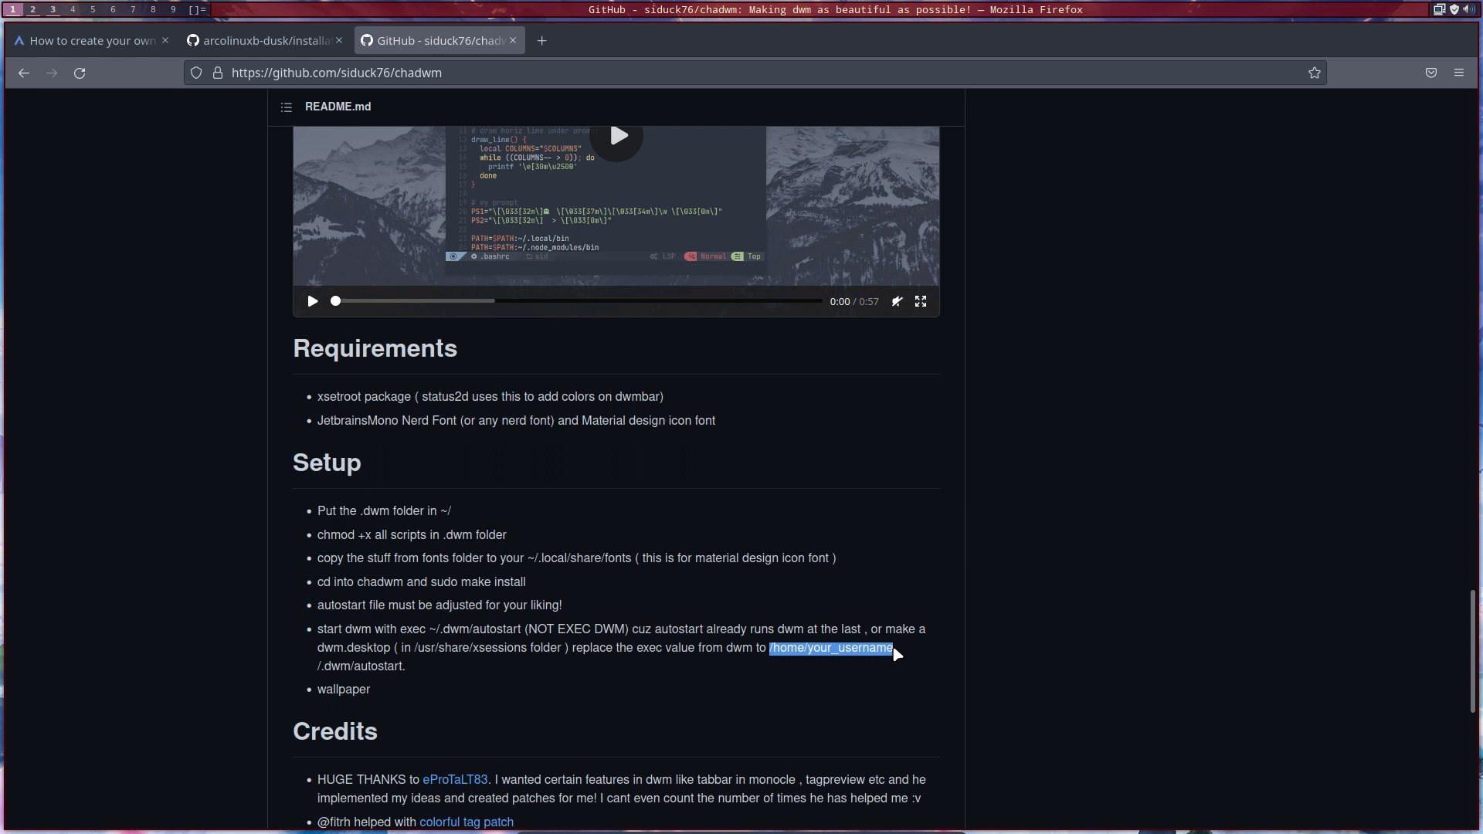
pyautogui.click(761, 655)
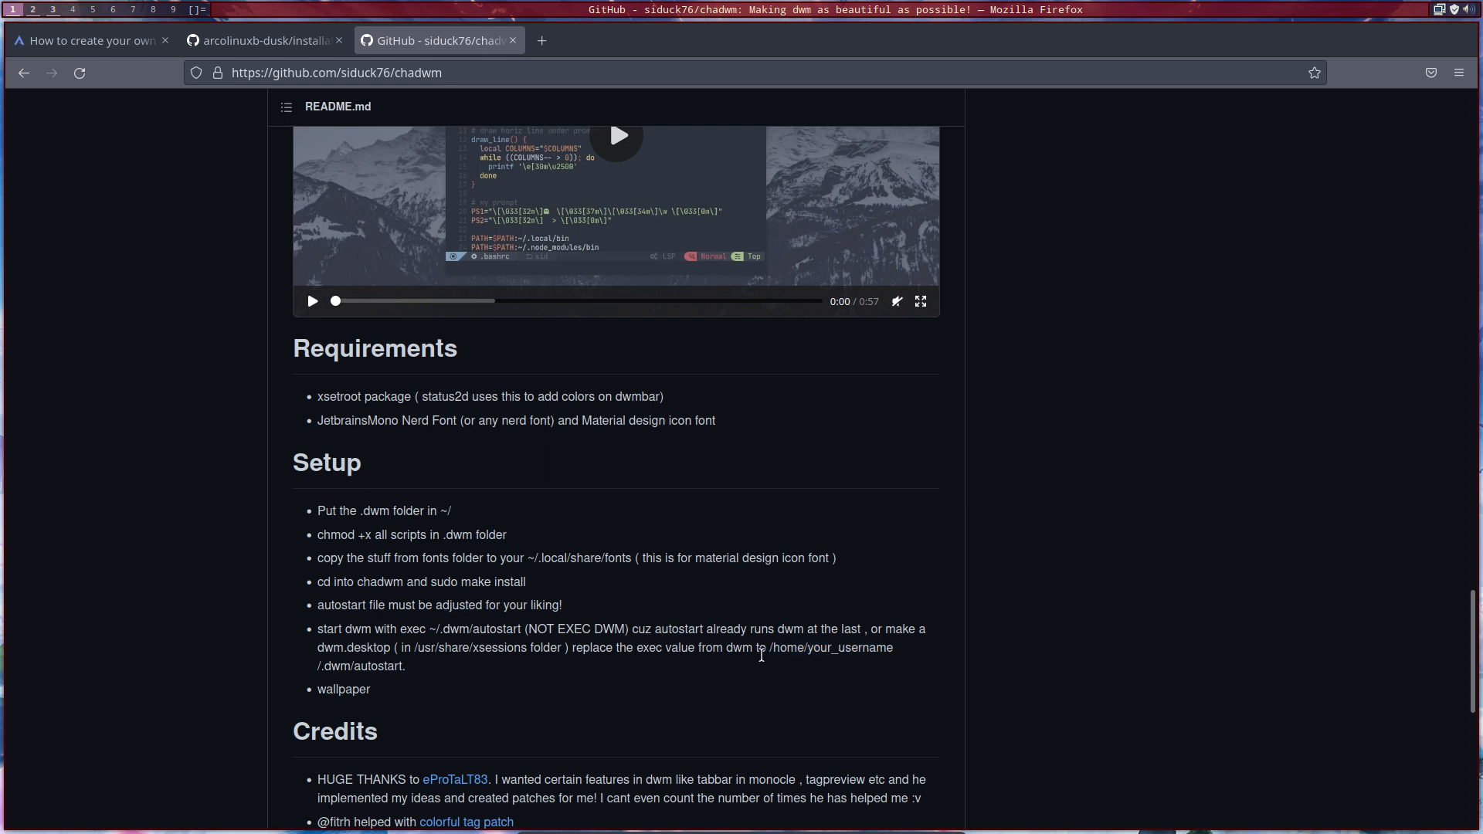
pyautogui.moveTo(769, 648); pyautogui.dragTo(403, 662)
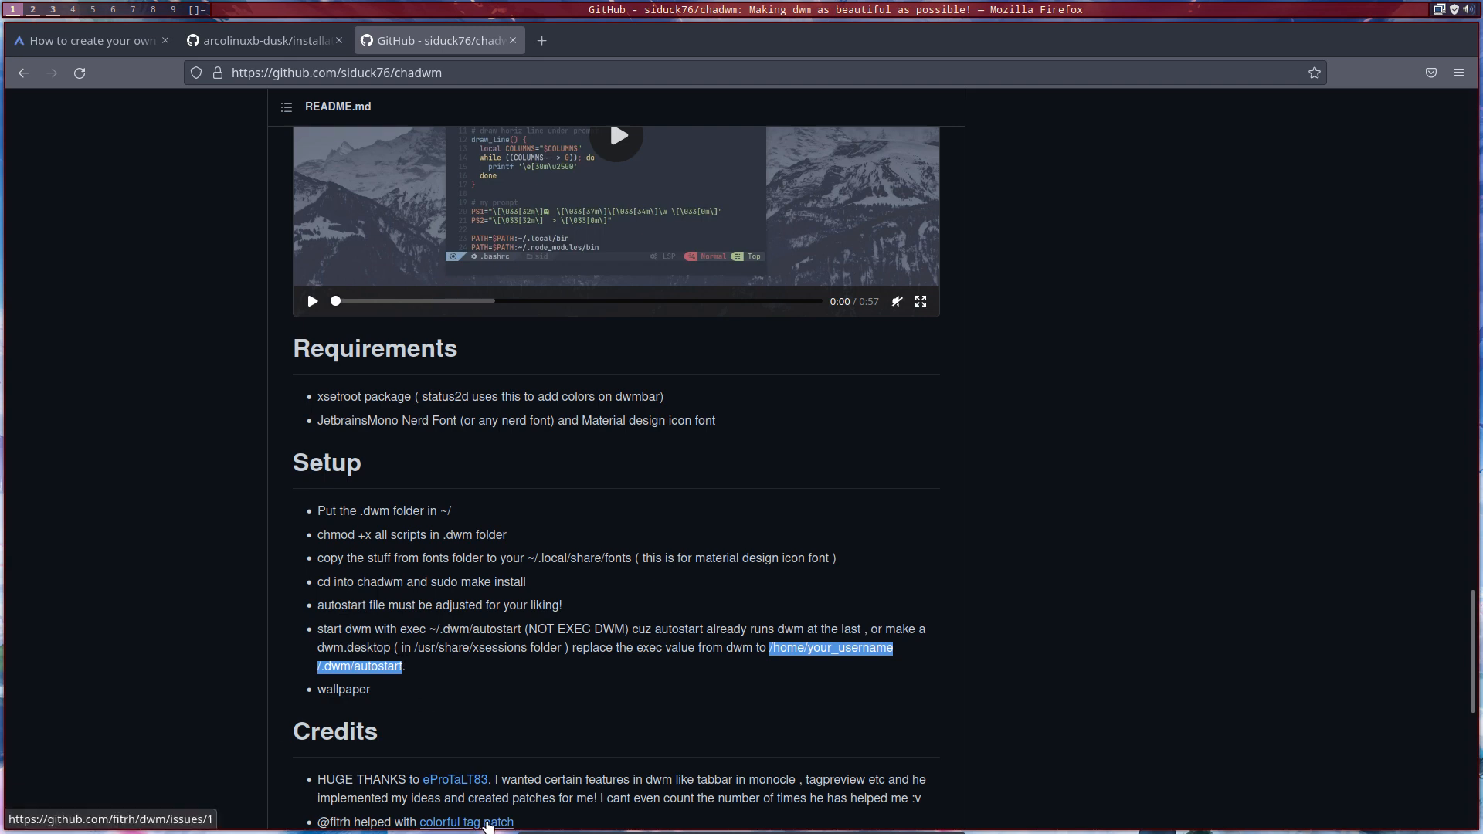
# Step: Return to workspace 3 and replace the Exec value in dwm.desktop with /home/your_username/.dwm/autostart
pyautogui.click(52, 9)
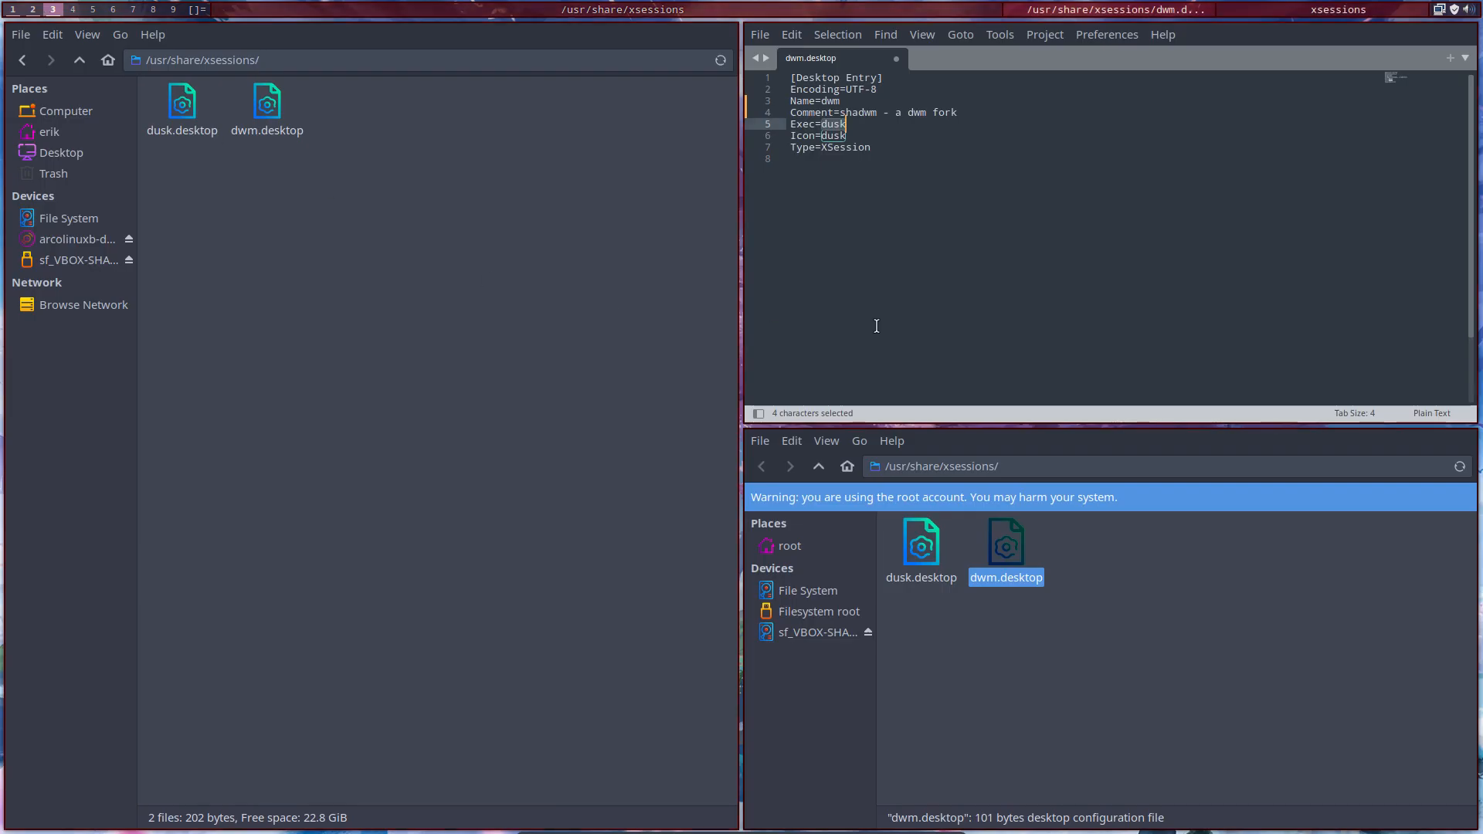
pyautogui.click(826, 135)
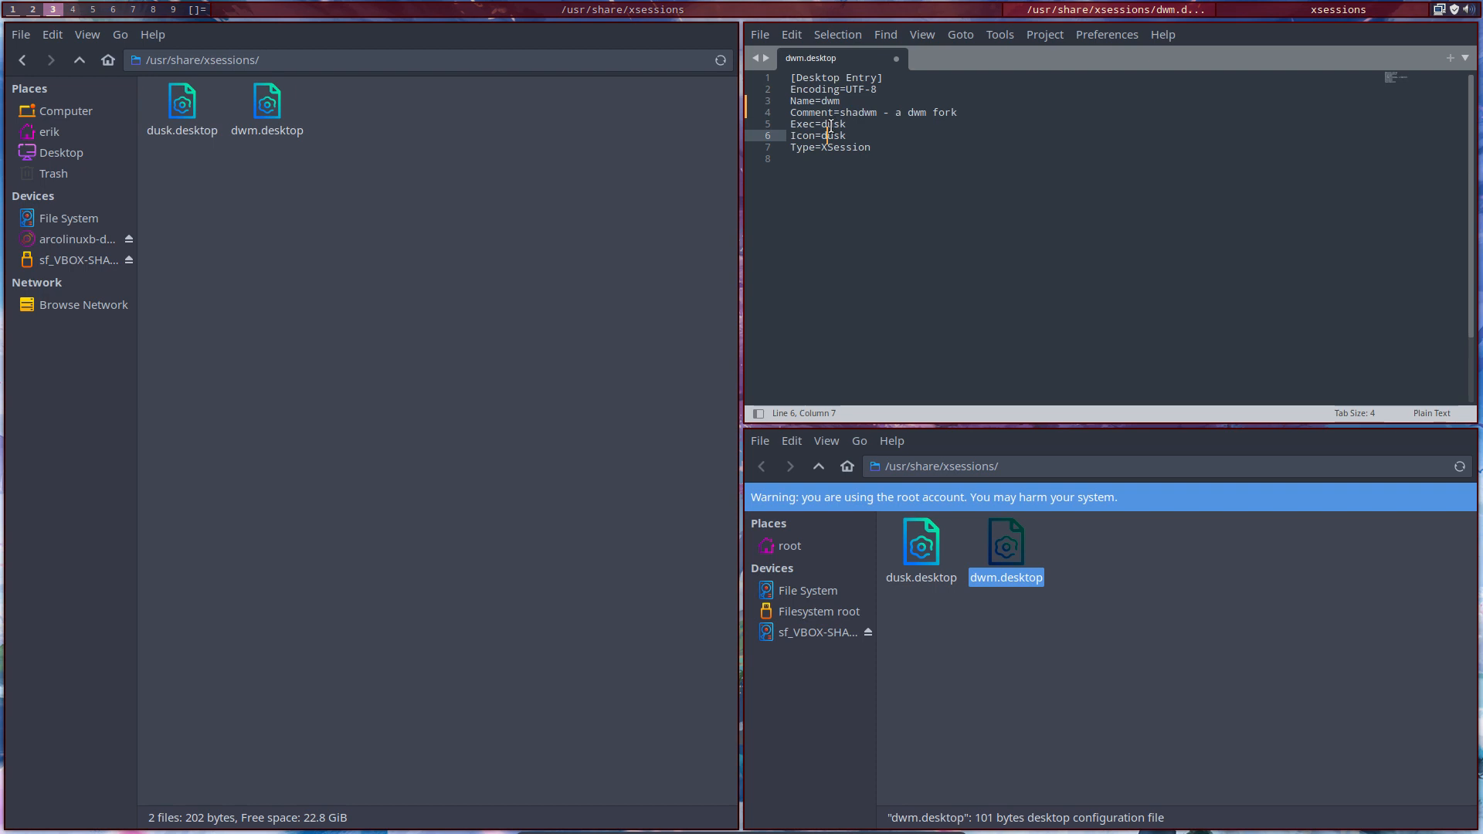
pyautogui.doubleClick(832, 125)
pyautogui.hotkey('ctrl', 'v')
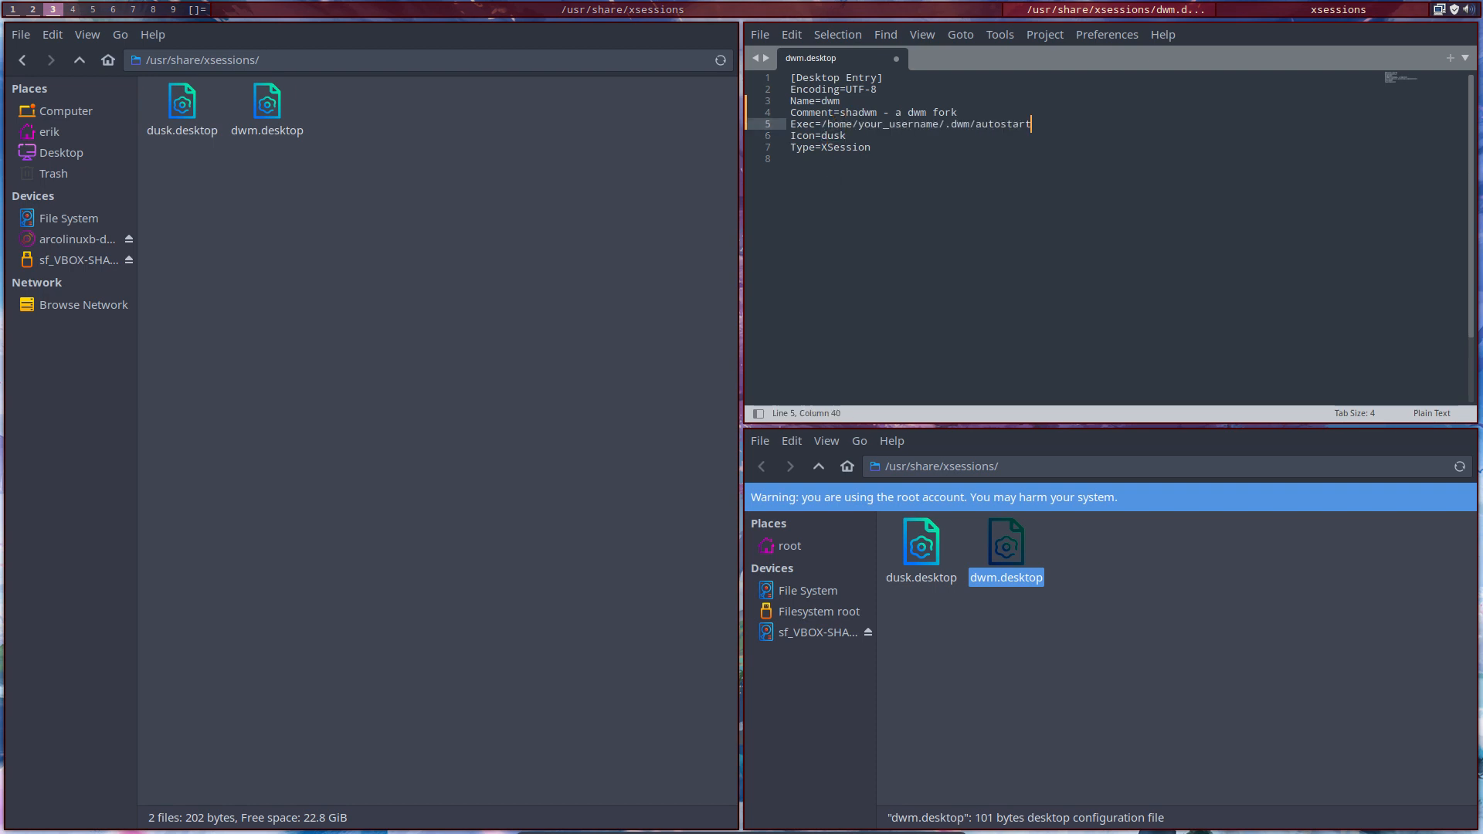
# Step: Set the Icon value in dwm.desktop to dwm and replace your_username in the Exec path with the account's username
pyautogui.doubleClick(825, 136)
pyautogui.write('dwm')
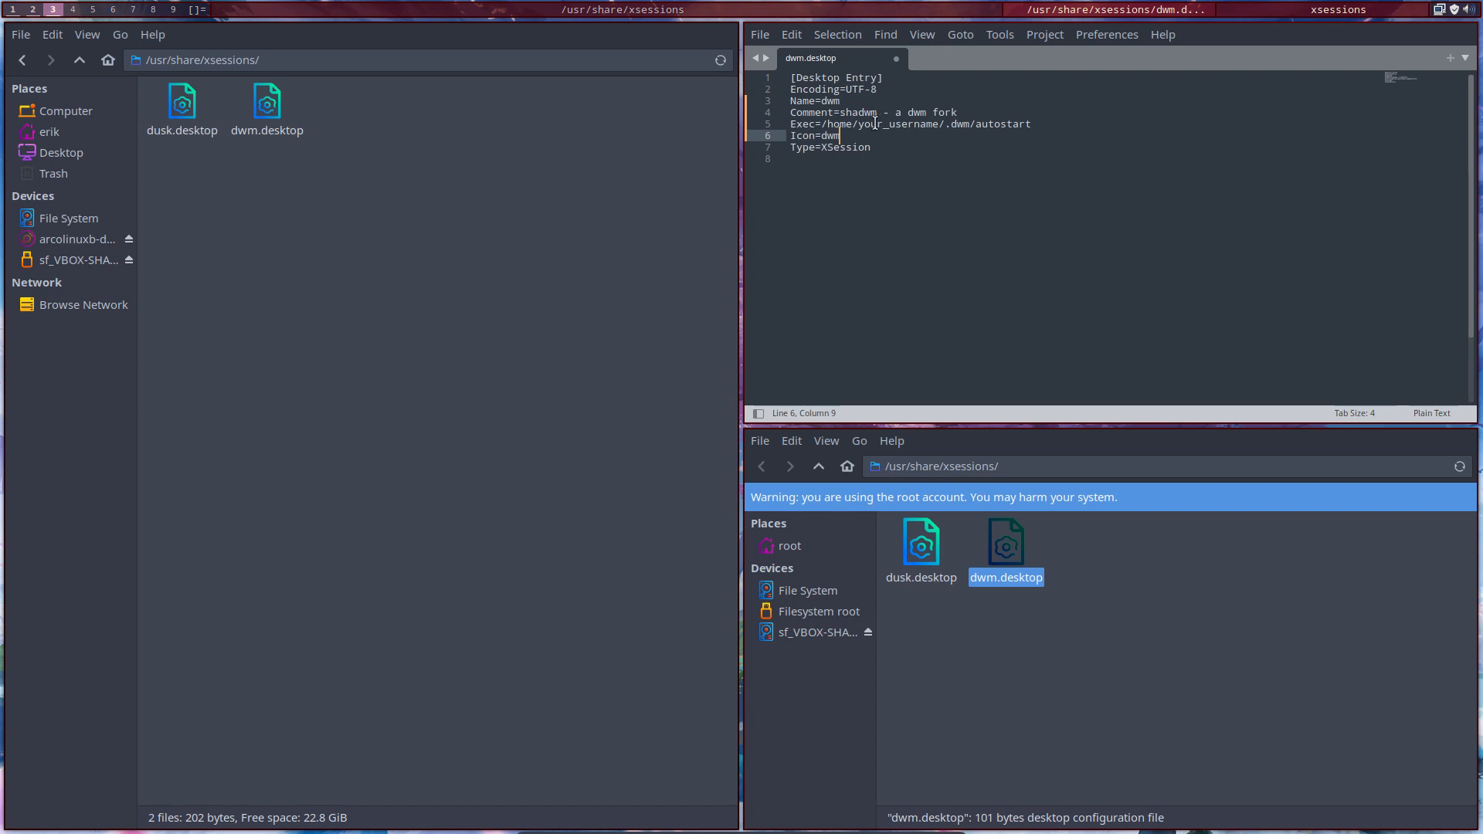
pyautogui.moveTo(858, 123); pyautogui.dragTo(940, 124)
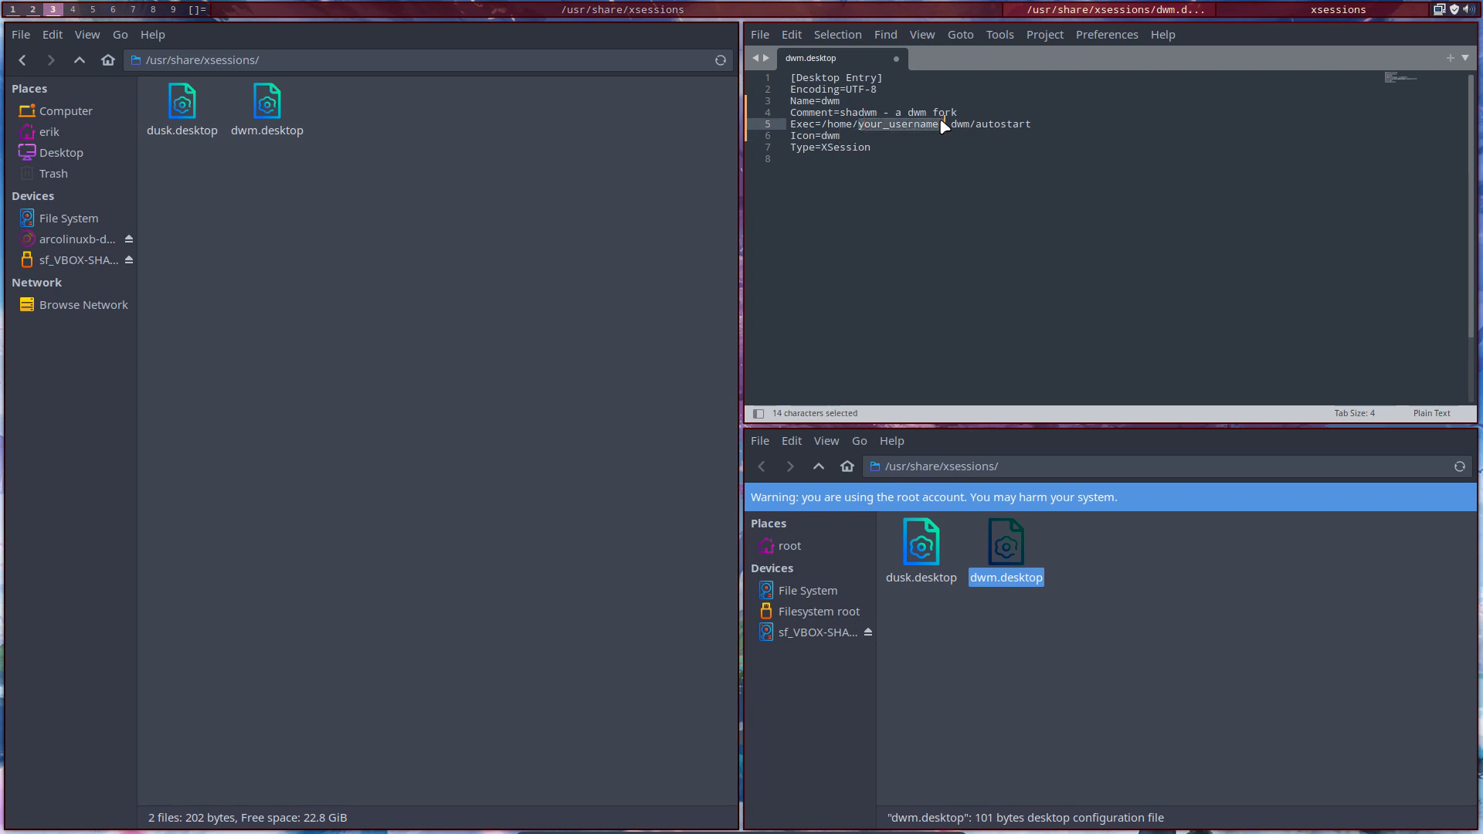
pyautogui.write('erik/')
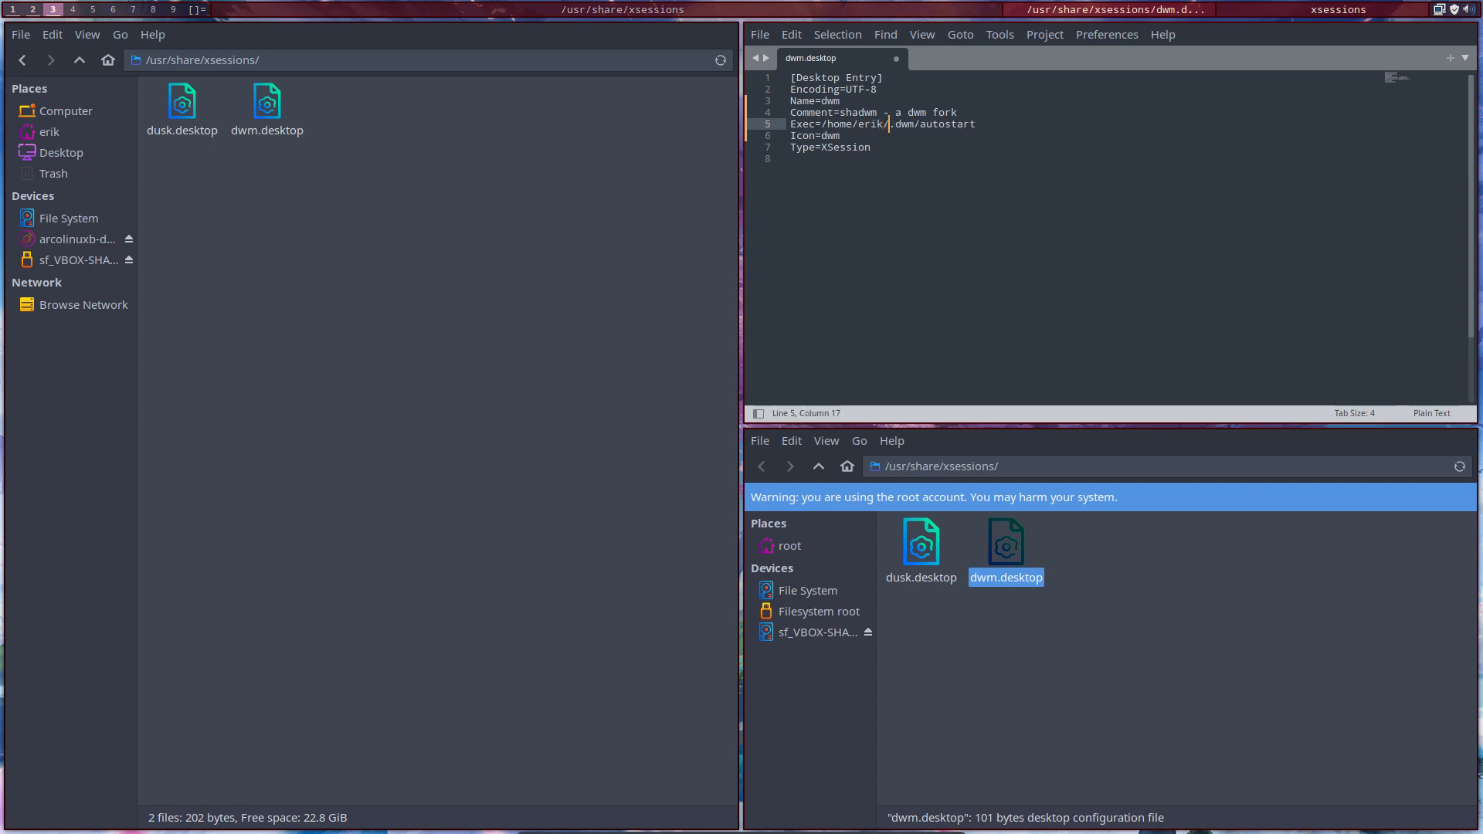
# Step: Check the edited Exec path, save dwm.desktop, and select the file in the regular file manager
pyautogui.click(993, 124)
pyautogui.click(845, 136)
pyautogui.moveTo(821, 125); pyautogui.dragTo(982, 130)
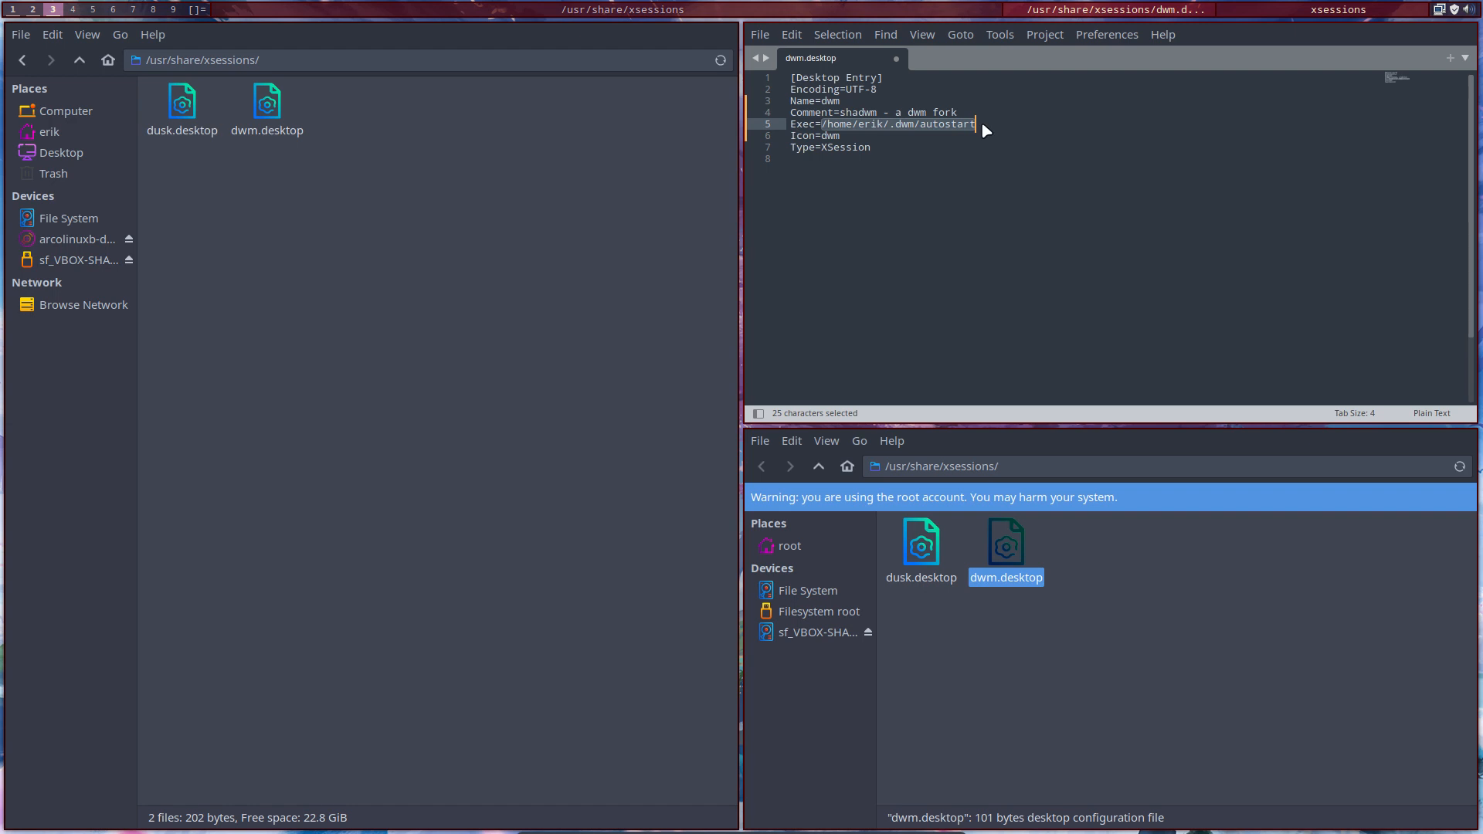
pyautogui.hotkey('ctrl', 's')
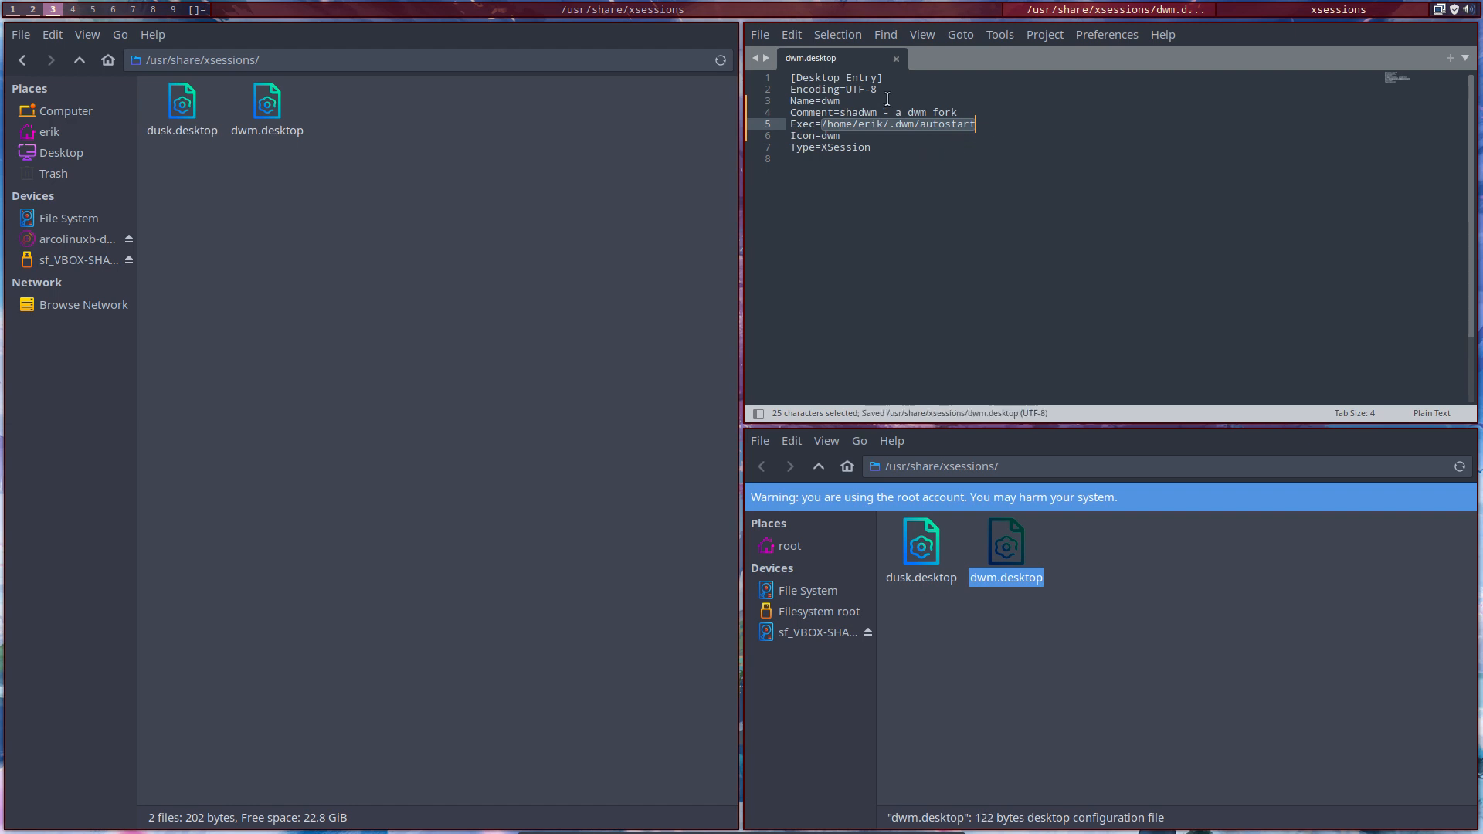
pyautogui.click(276, 114)
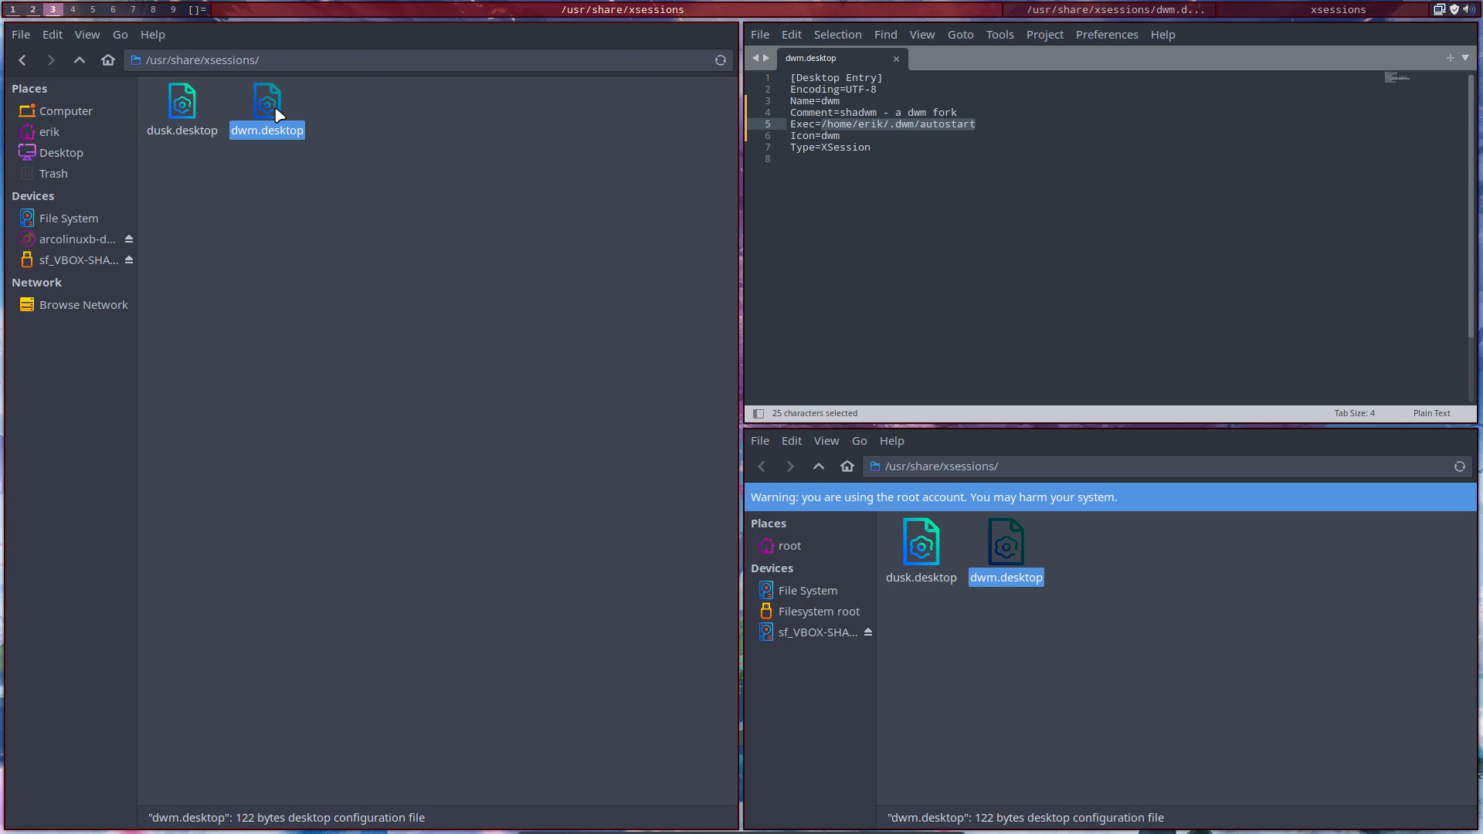
# Step: Open a new file manager on workspace 4 and browse to /usr/share/backgrounds
pyautogui.click(75, 10)
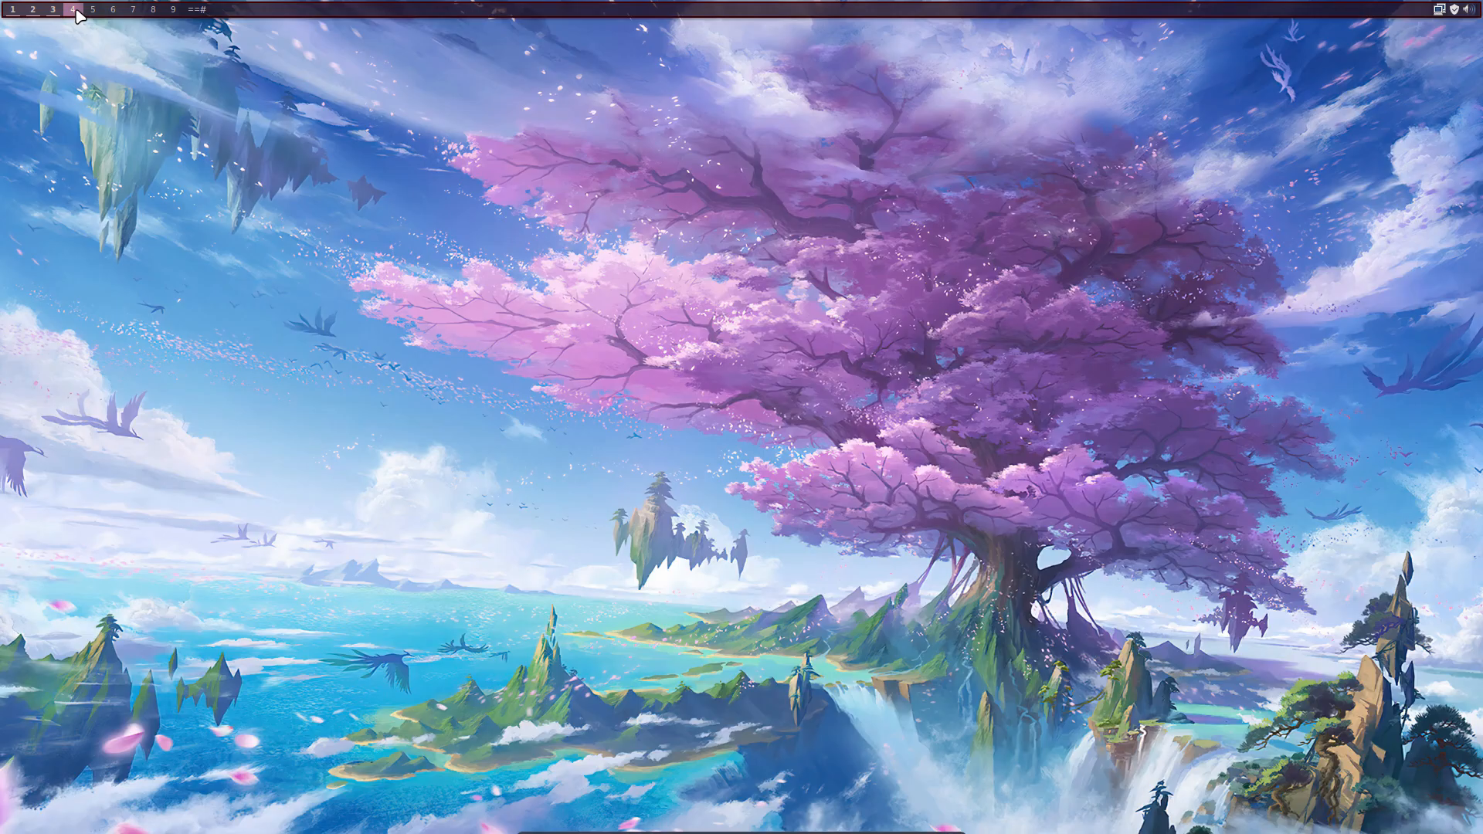
pyautogui.press('super+shift+Return')
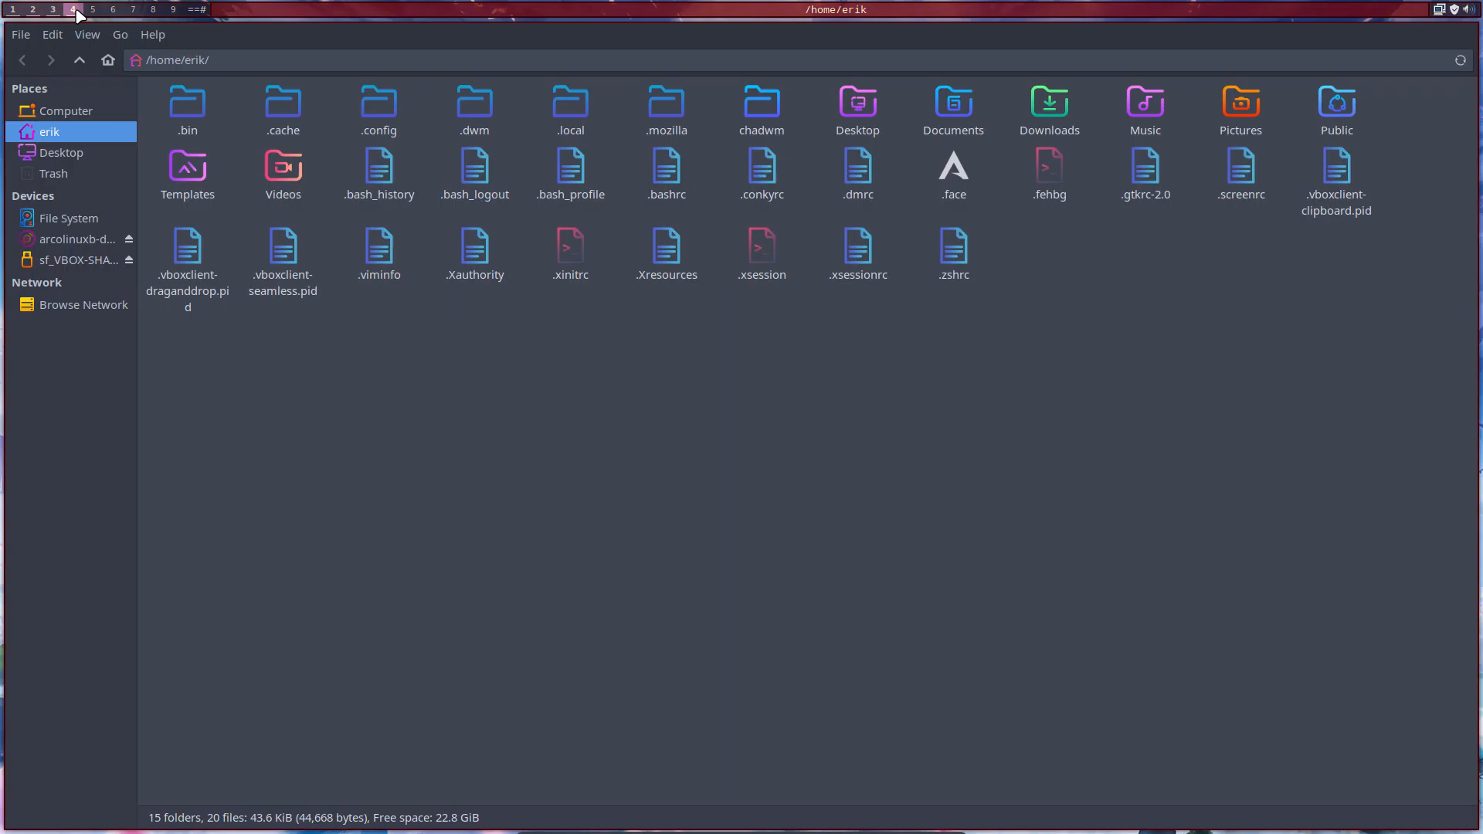
pyautogui.click(75, 222)
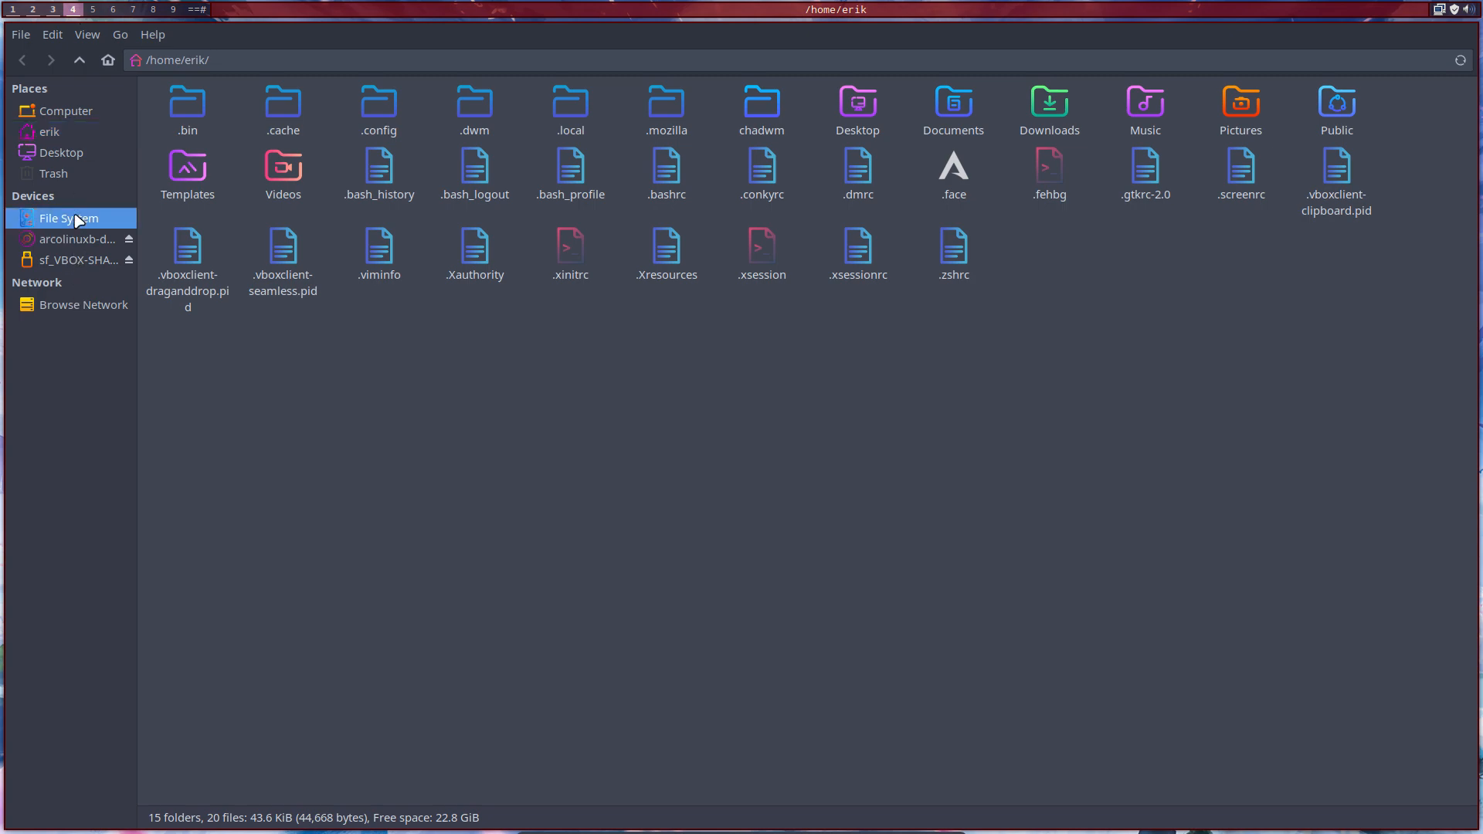
pyautogui.doubleClick(174, 166)
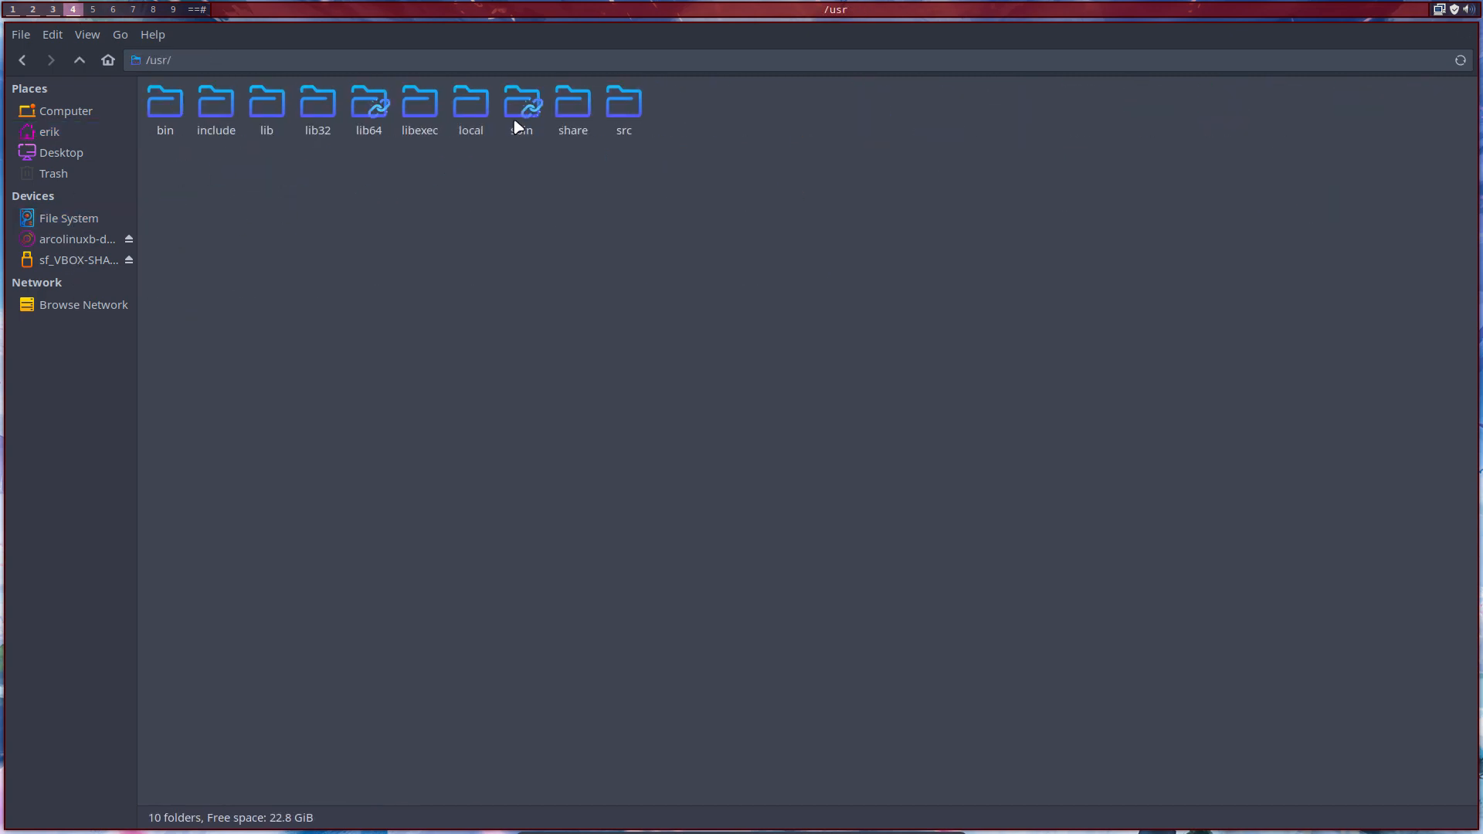
pyautogui.click(573, 106)
pyautogui.doubleClick(574, 107)
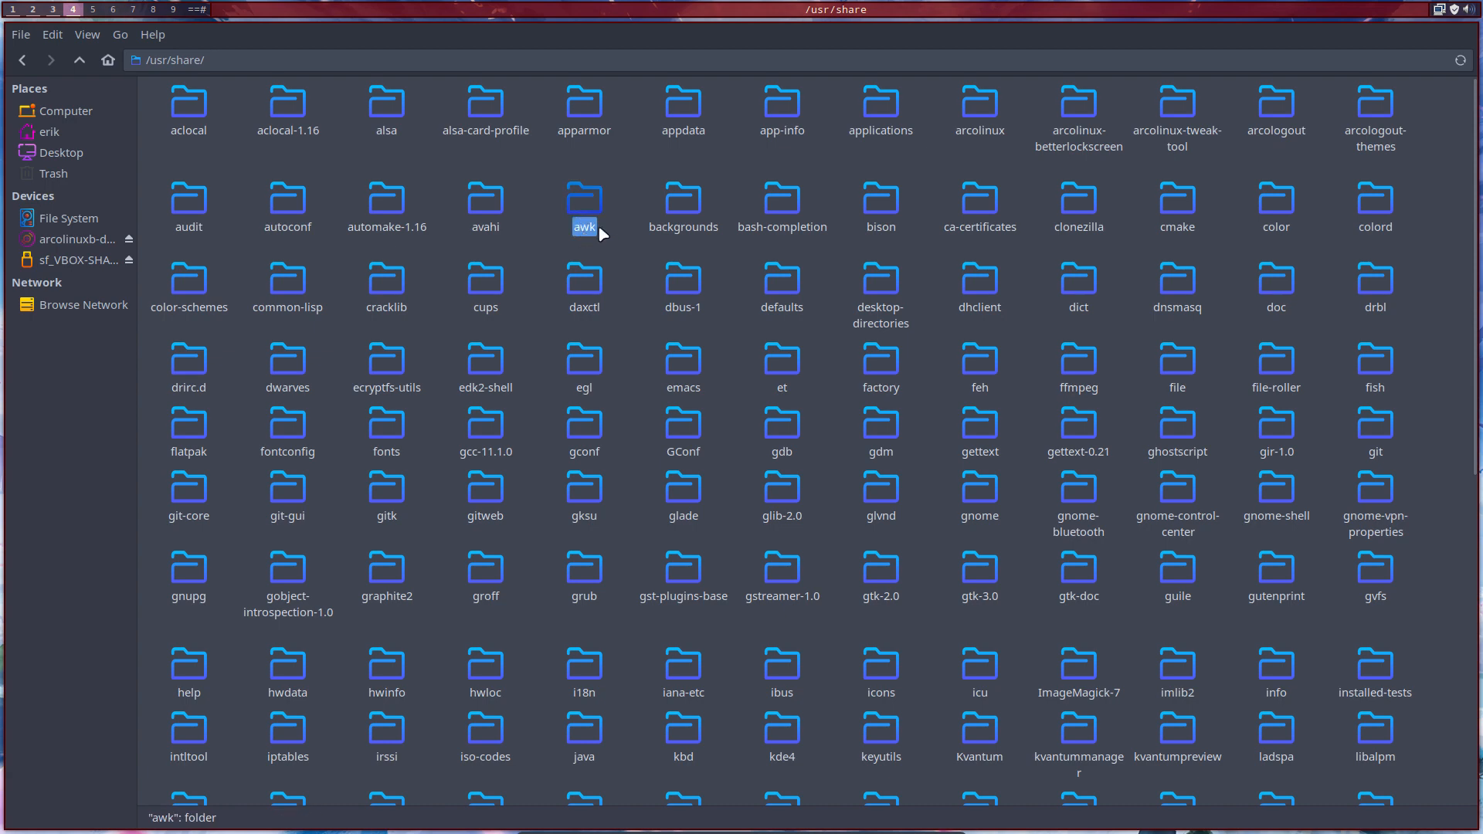
pyautogui.doubleClick(679, 202)
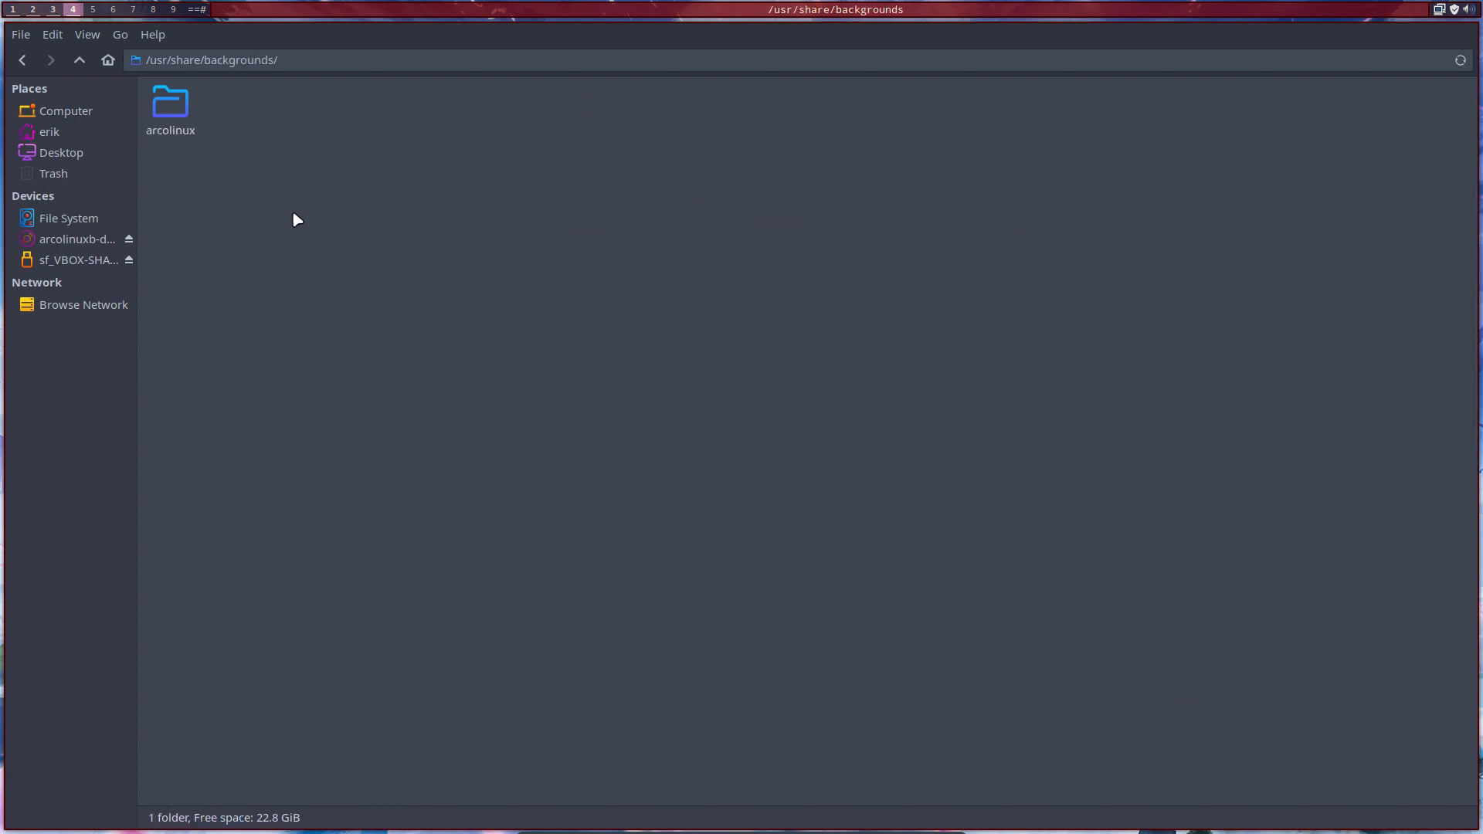
# Step: Install the arcolinux-wallpapers-candy-git package with sudo pacman -S in a new terminal, and close that terminal
pyautogui.press('F12')
pyautogui.write('sudo pa')
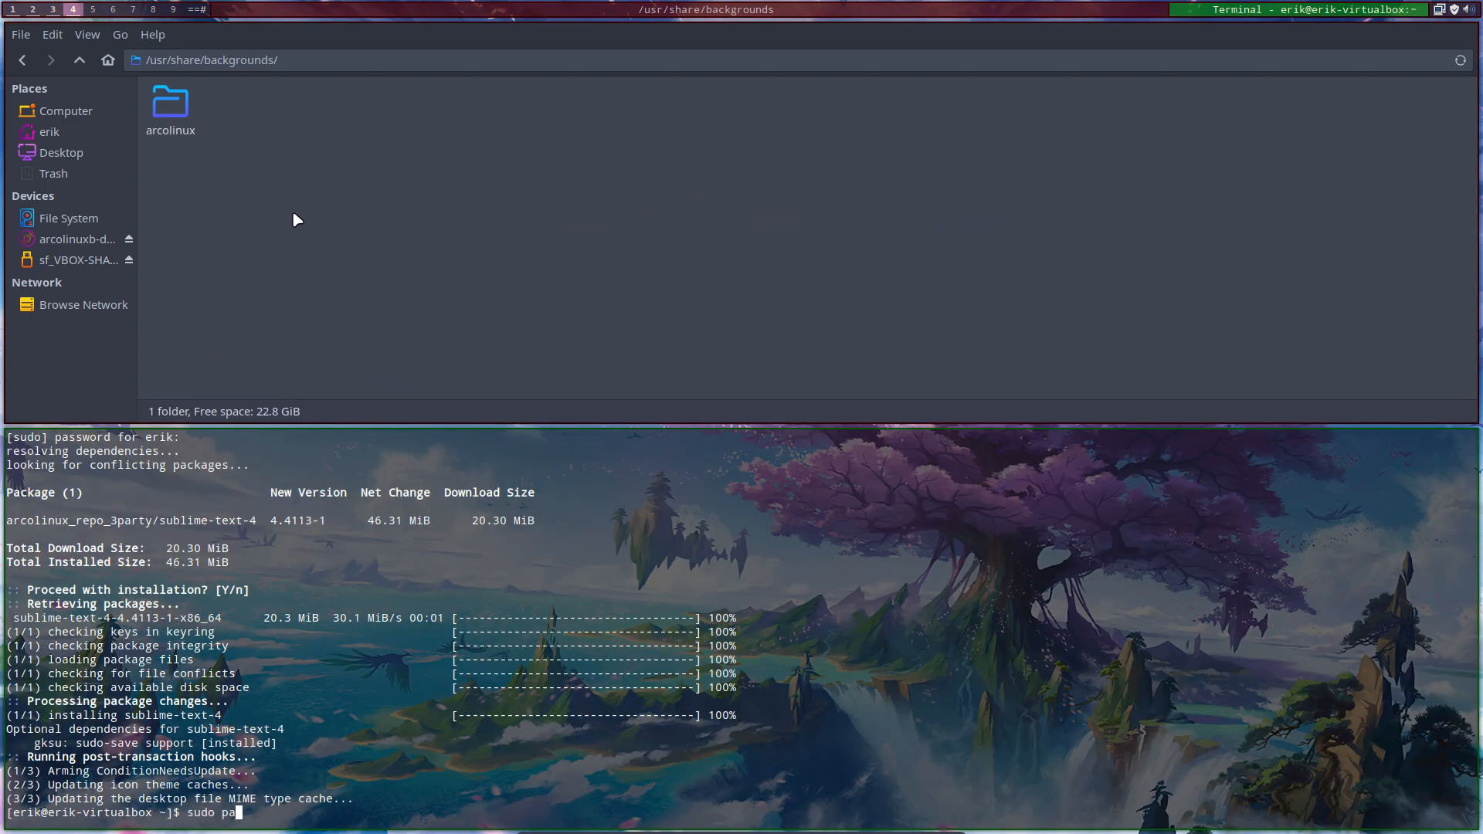
pyautogui.write('cman -S arcolinux-wal')
pyautogui.press('Tab')
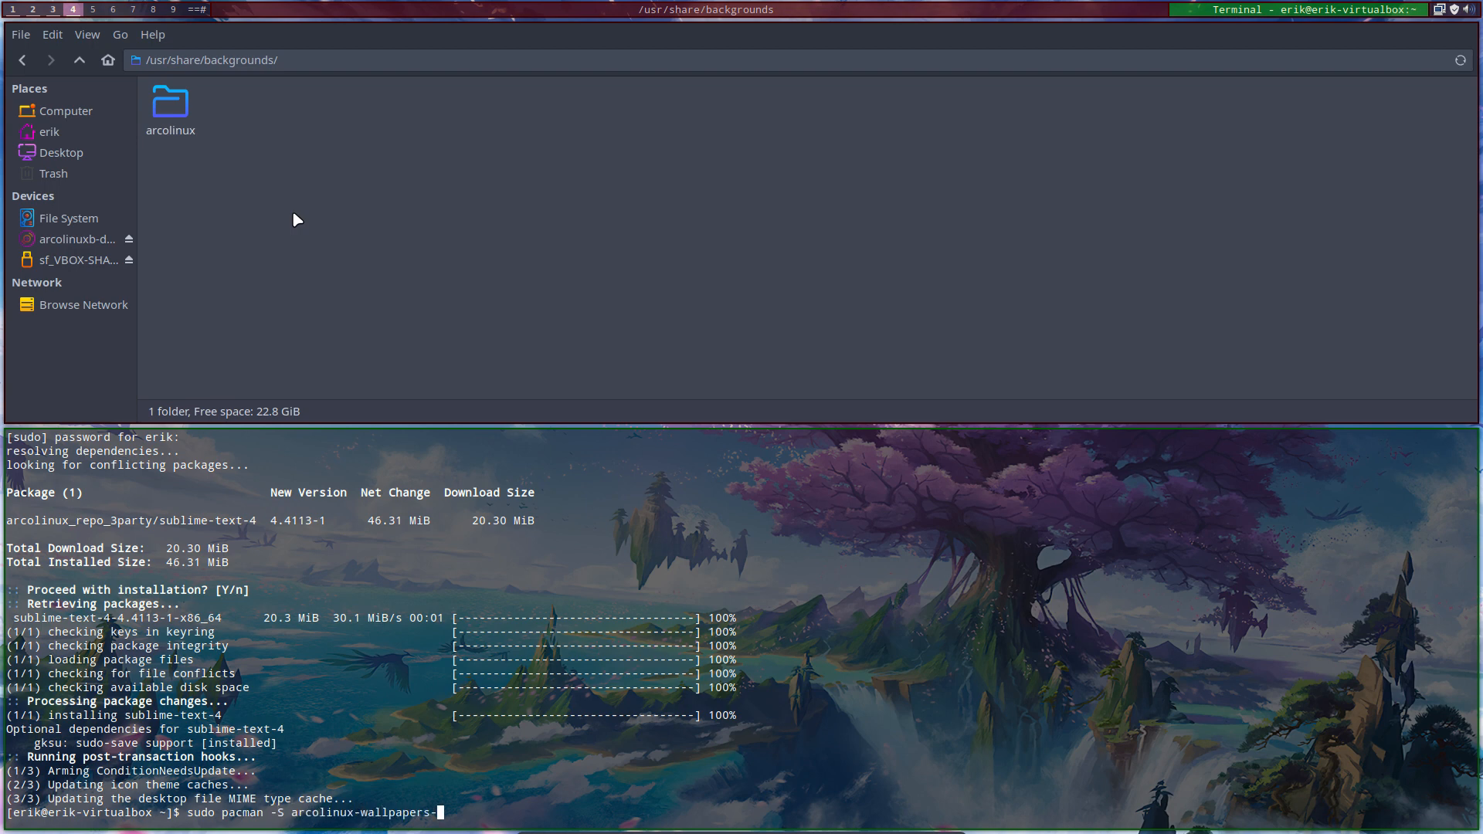
pyautogui.write('c')
pyautogui.press('Tab')
pyautogui.press('Return')
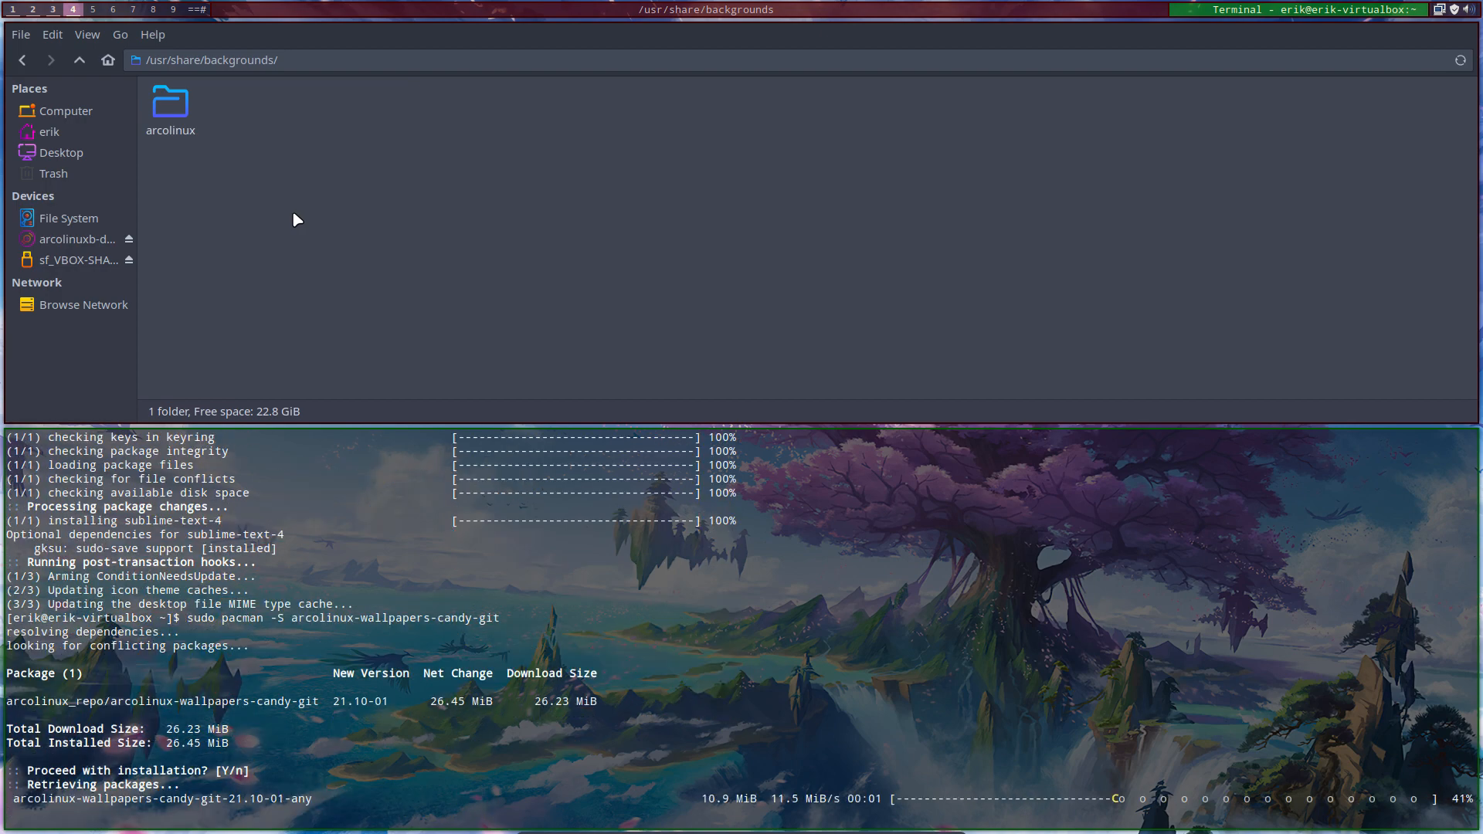
pyautogui.press('super+q')
# Step: Preview candy-03.jpg and candy-07.jpg from the arcolinux-candy folder and copy candy-07.jpg to the clipboard
pyautogui.doubleClick(296, 117)
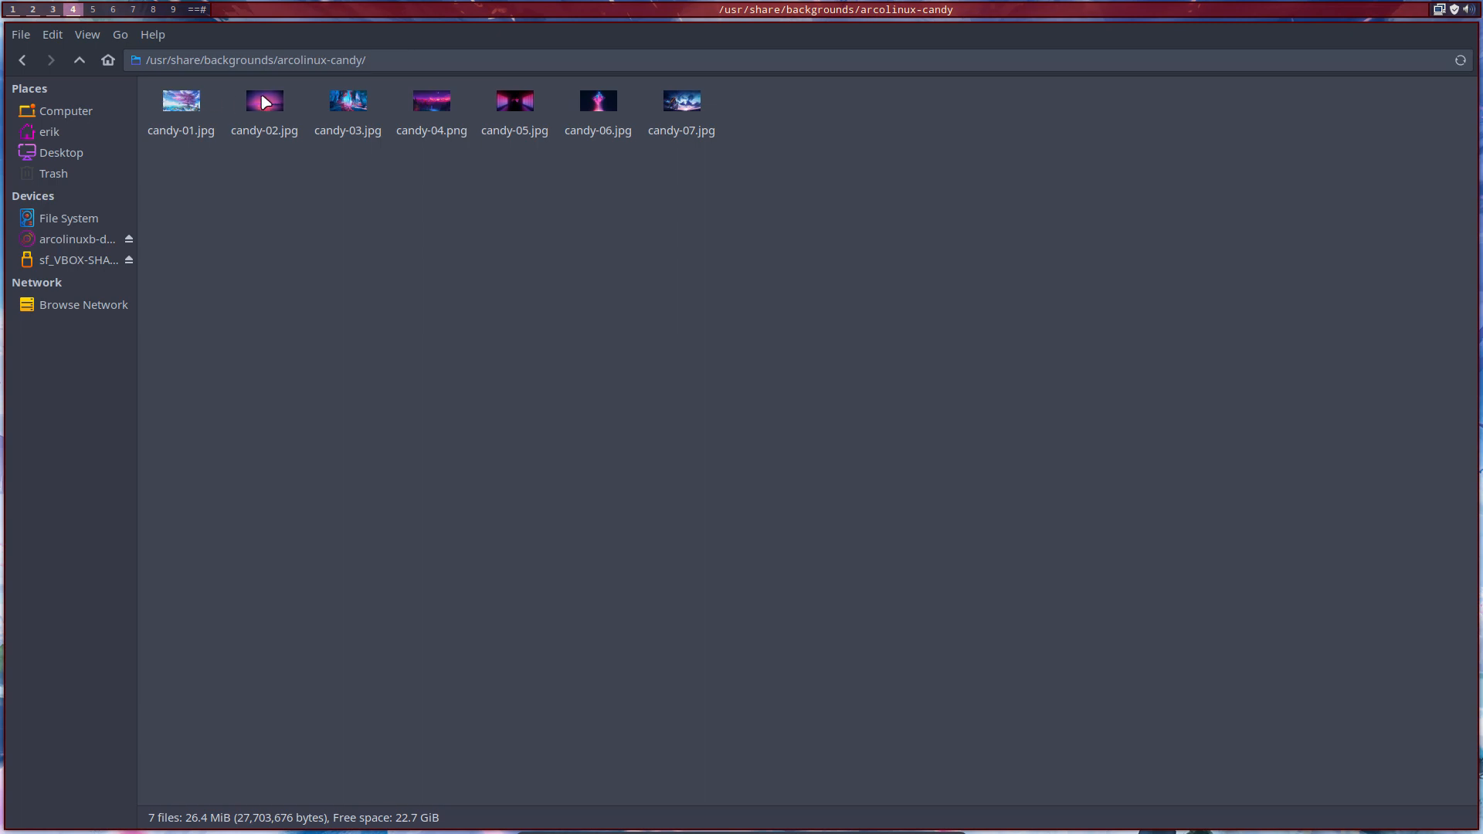
pyautogui.click(263, 94)
pyautogui.click(352, 108)
pyautogui.doubleClick(352, 108)
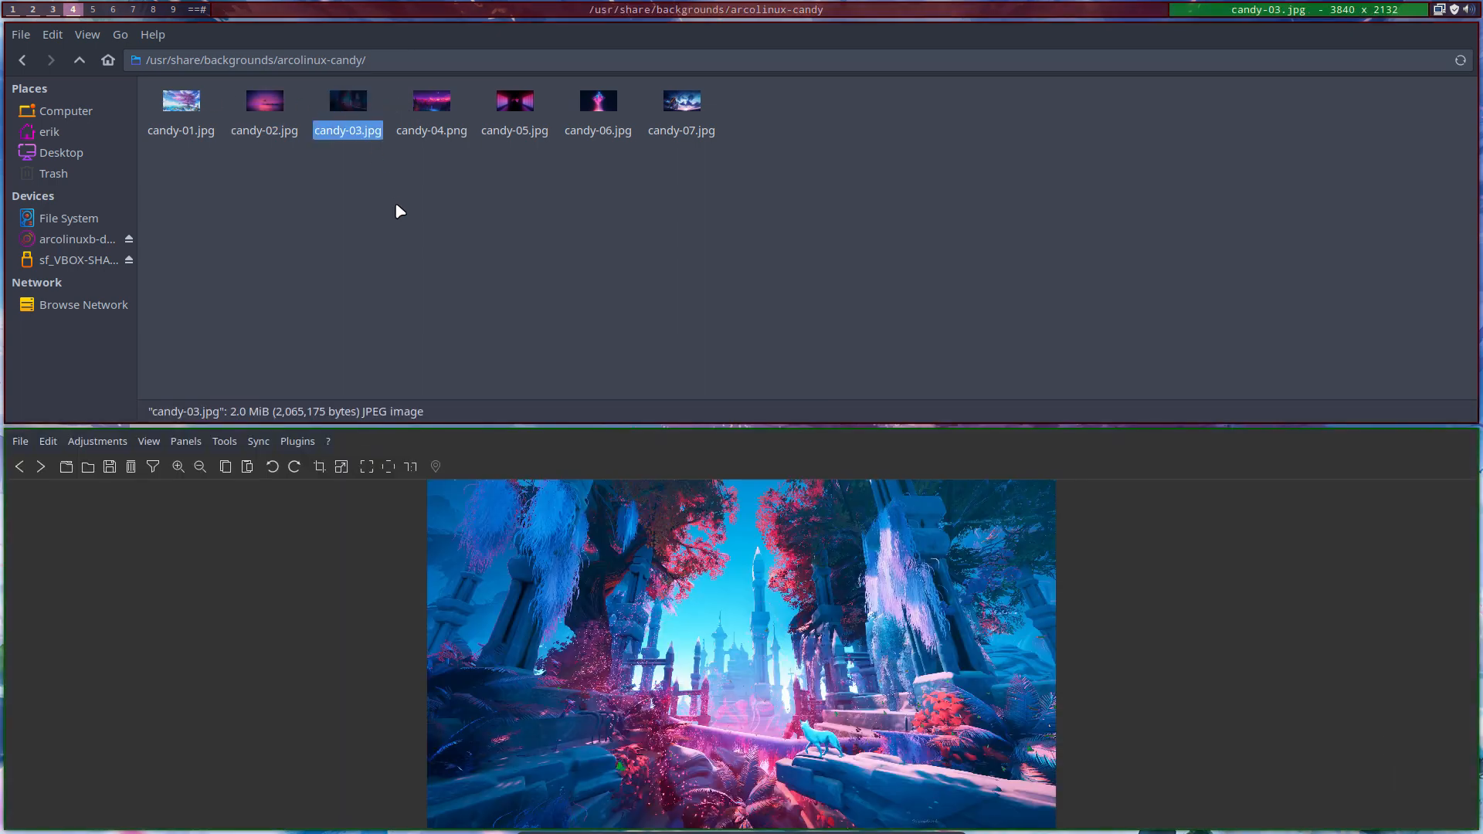
pyautogui.doubleClick(681, 106)
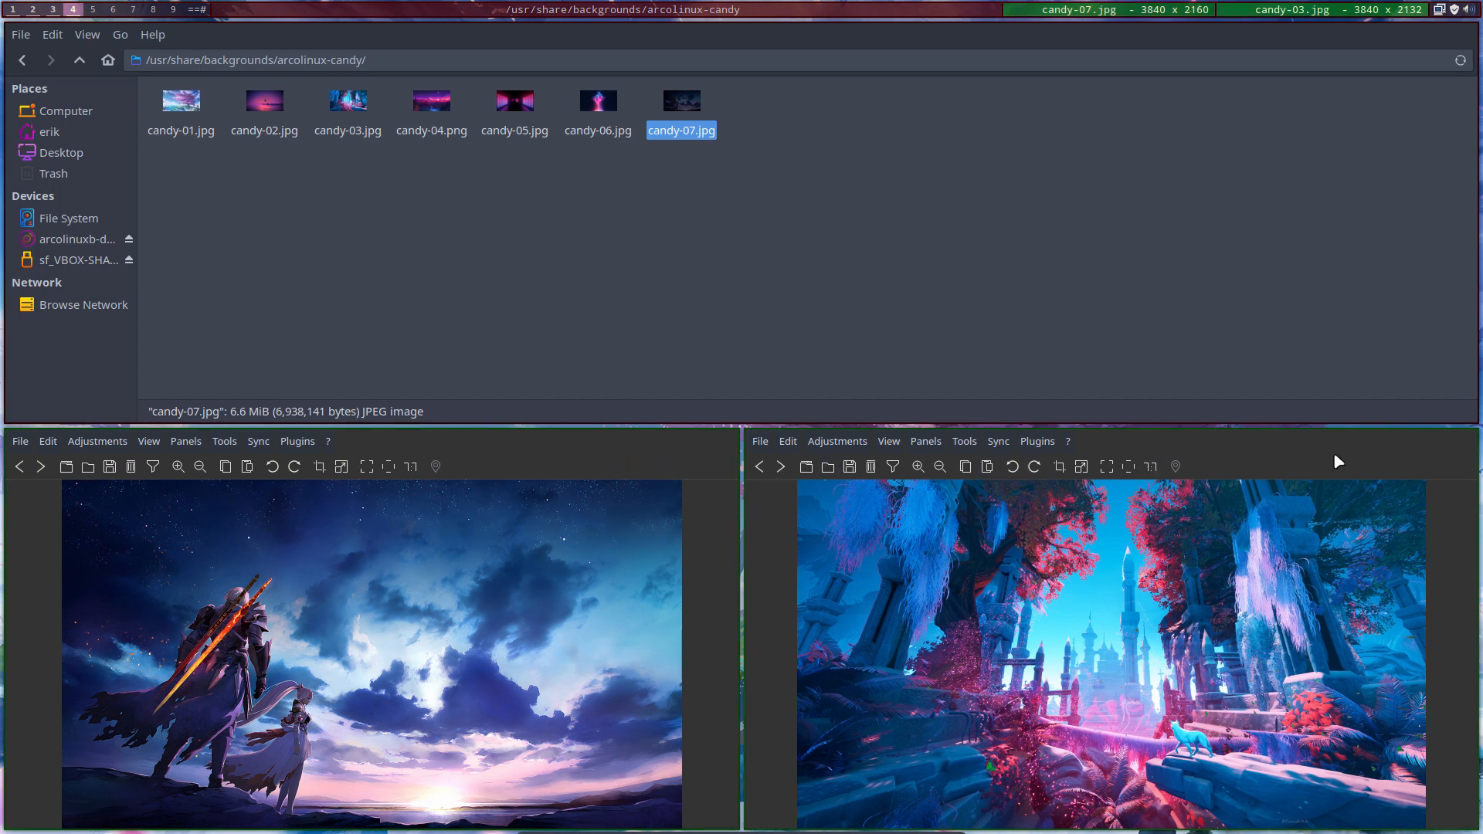
pyautogui.rightClick(684, 107)
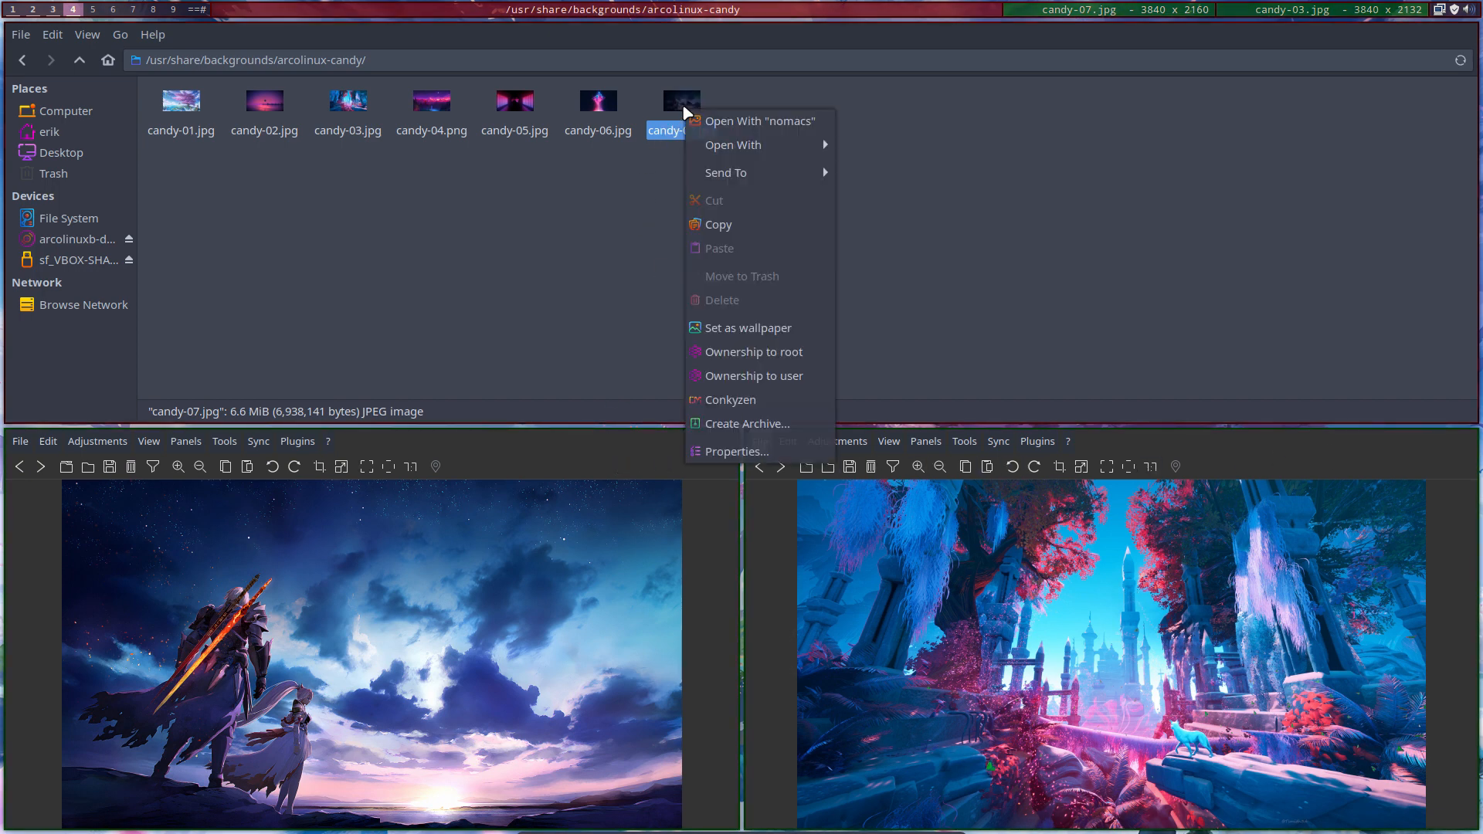
pyautogui.click(718, 230)
# Step: Switch to workspace 2 and close the terminal window there
pyautogui.click(52, 11)
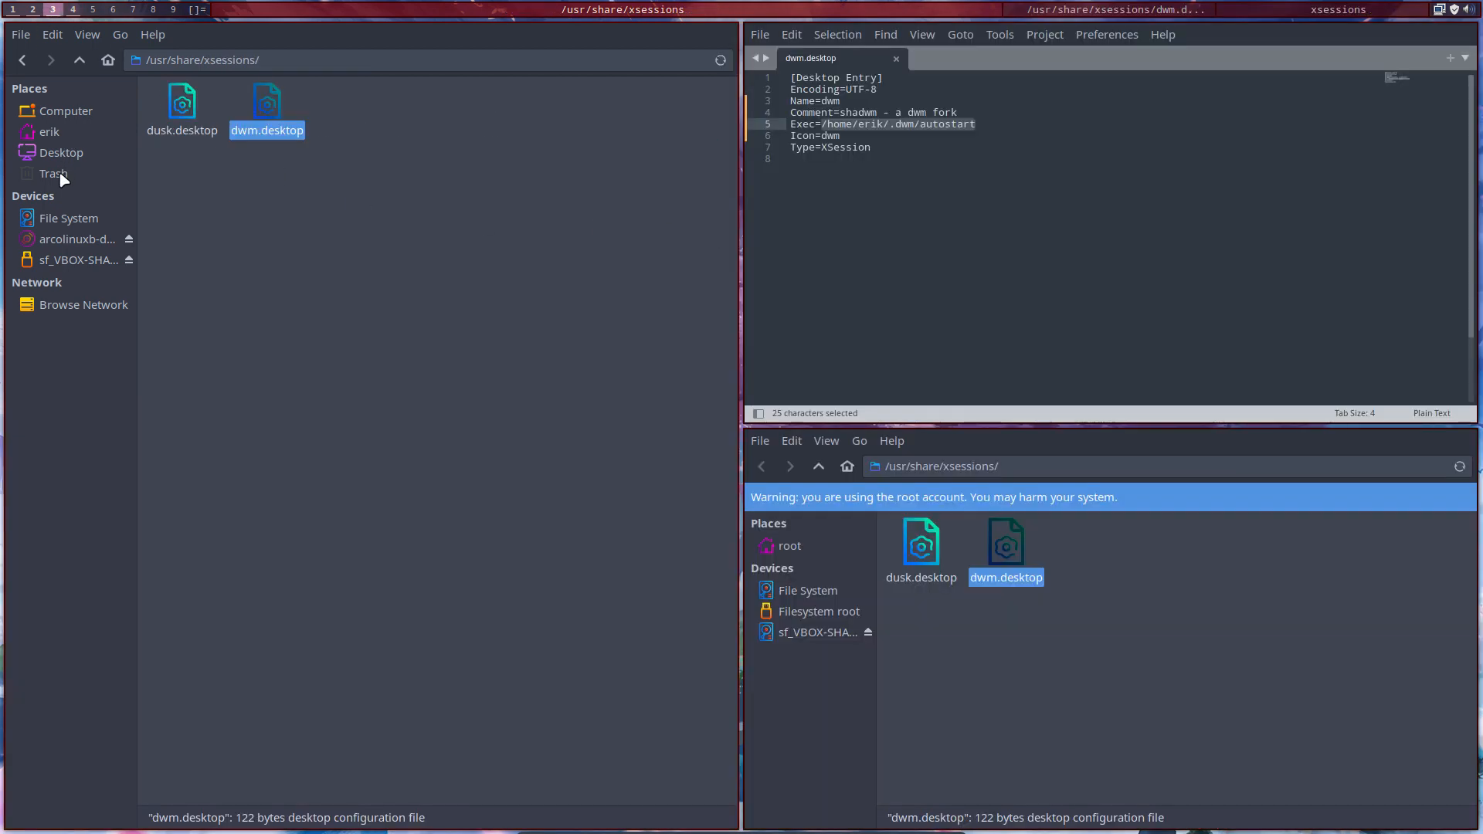
pyautogui.click(34, 10)
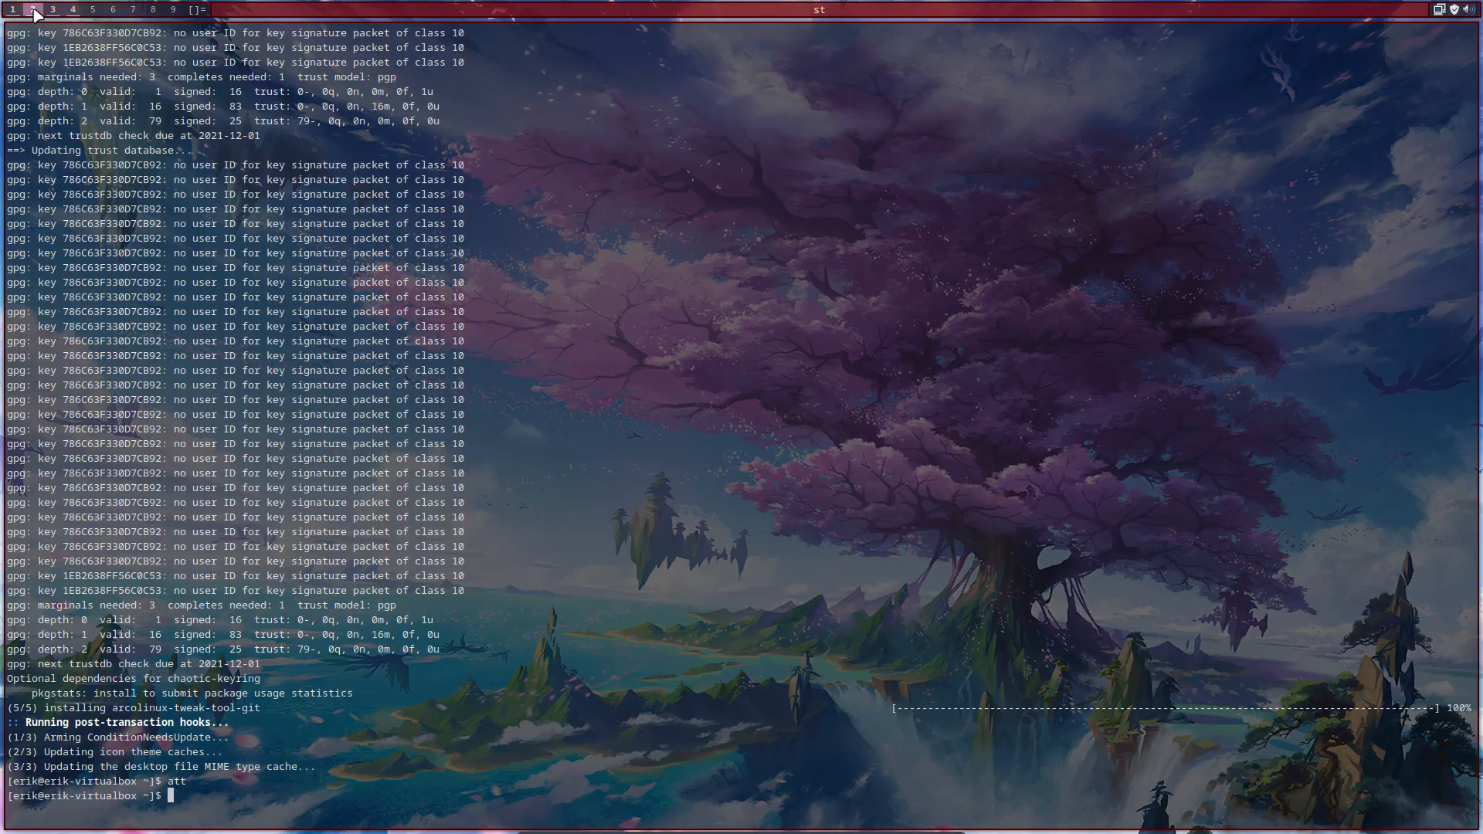
pyautogui.press('super+q')
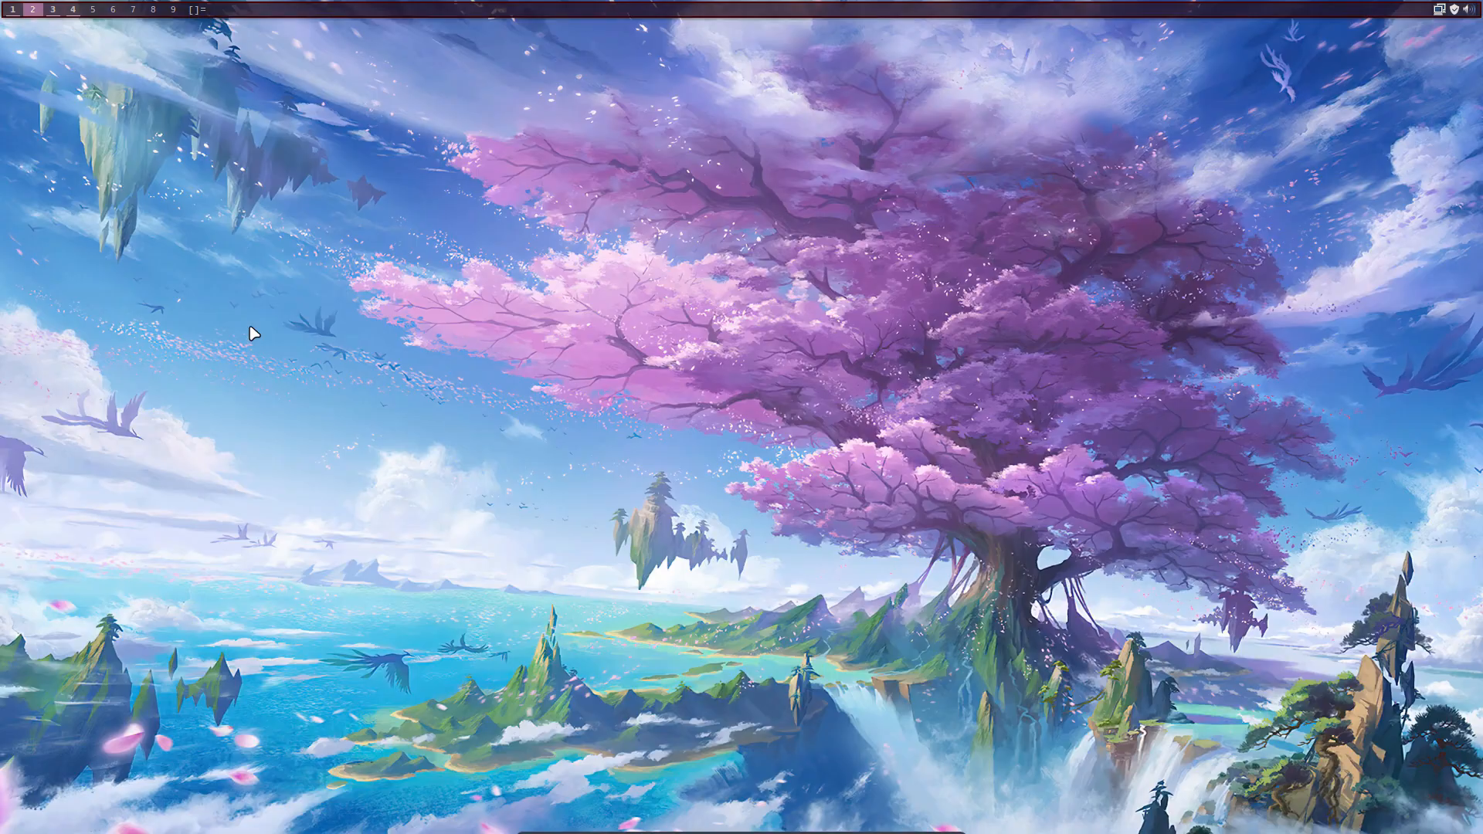
# Step: Open the autostart script from the home folder's .dwm directory in Sublime Text and enlarge its text
pyautogui.press('super+shift+Return')
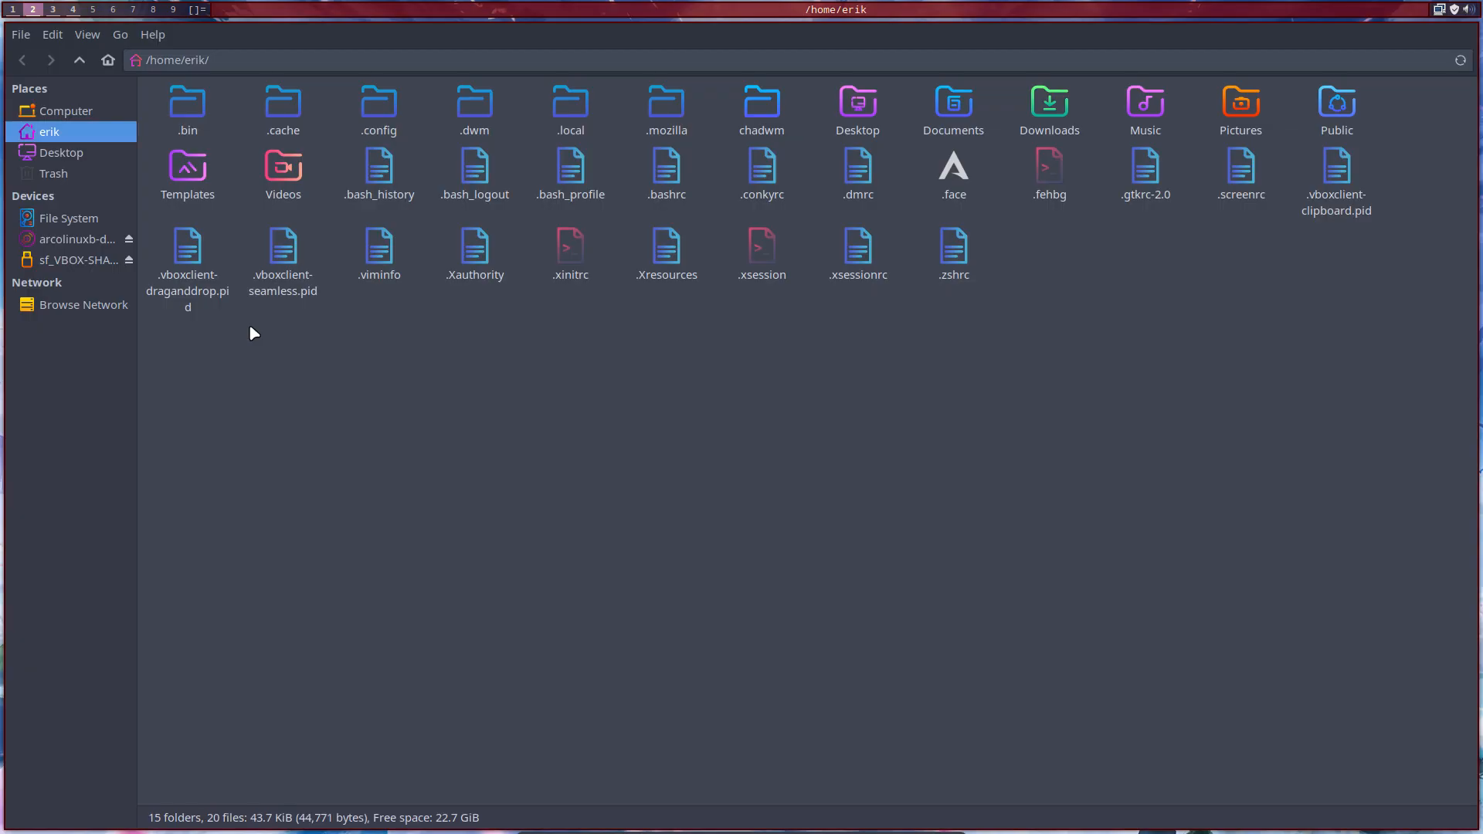
pyautogui.doubleClick(474, 109)
pyautogui.click(232, 110)
pyautogui.rightClick(232, 110)
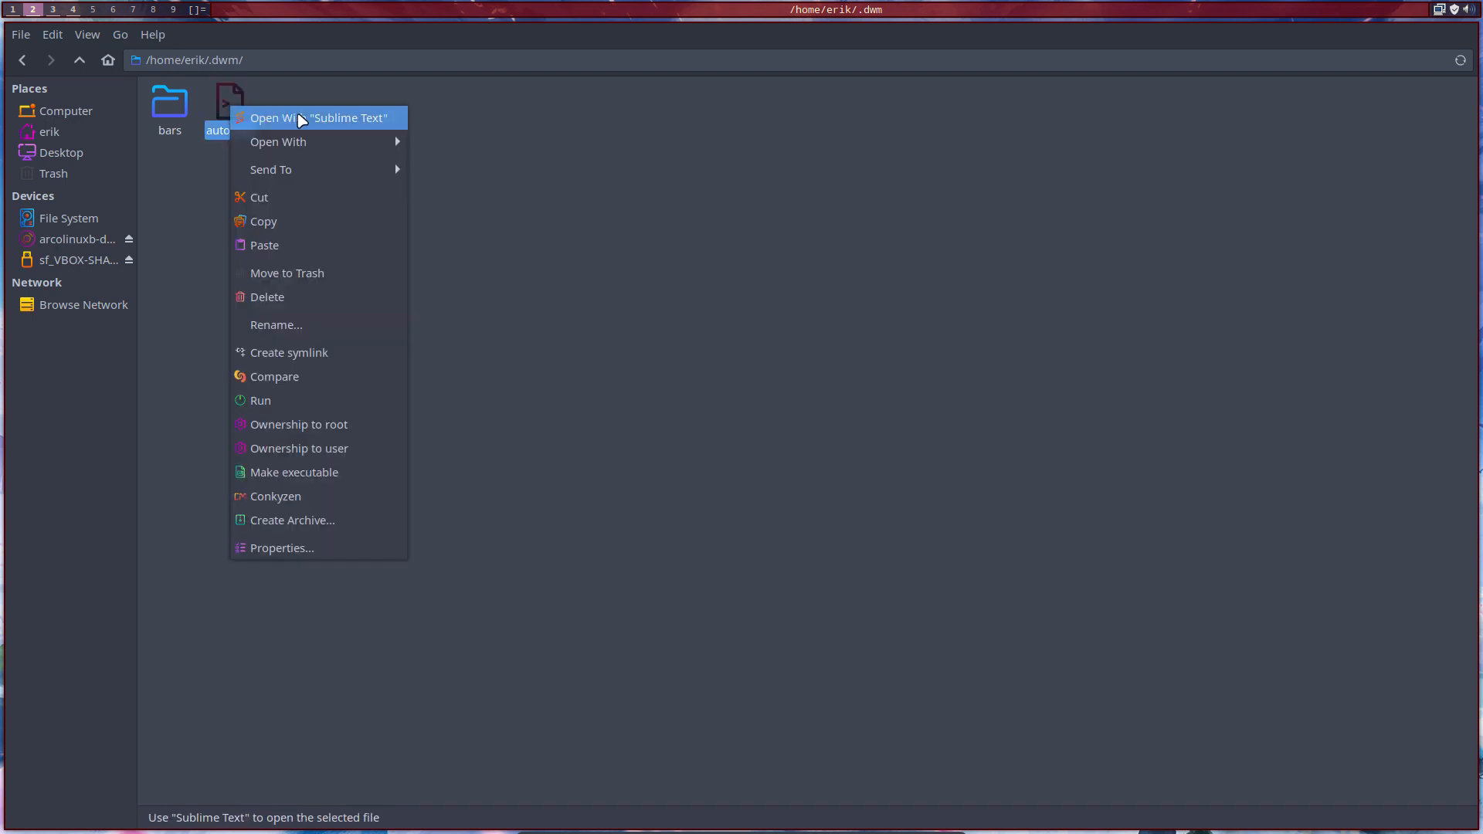
pyautogui.click(299, 118)
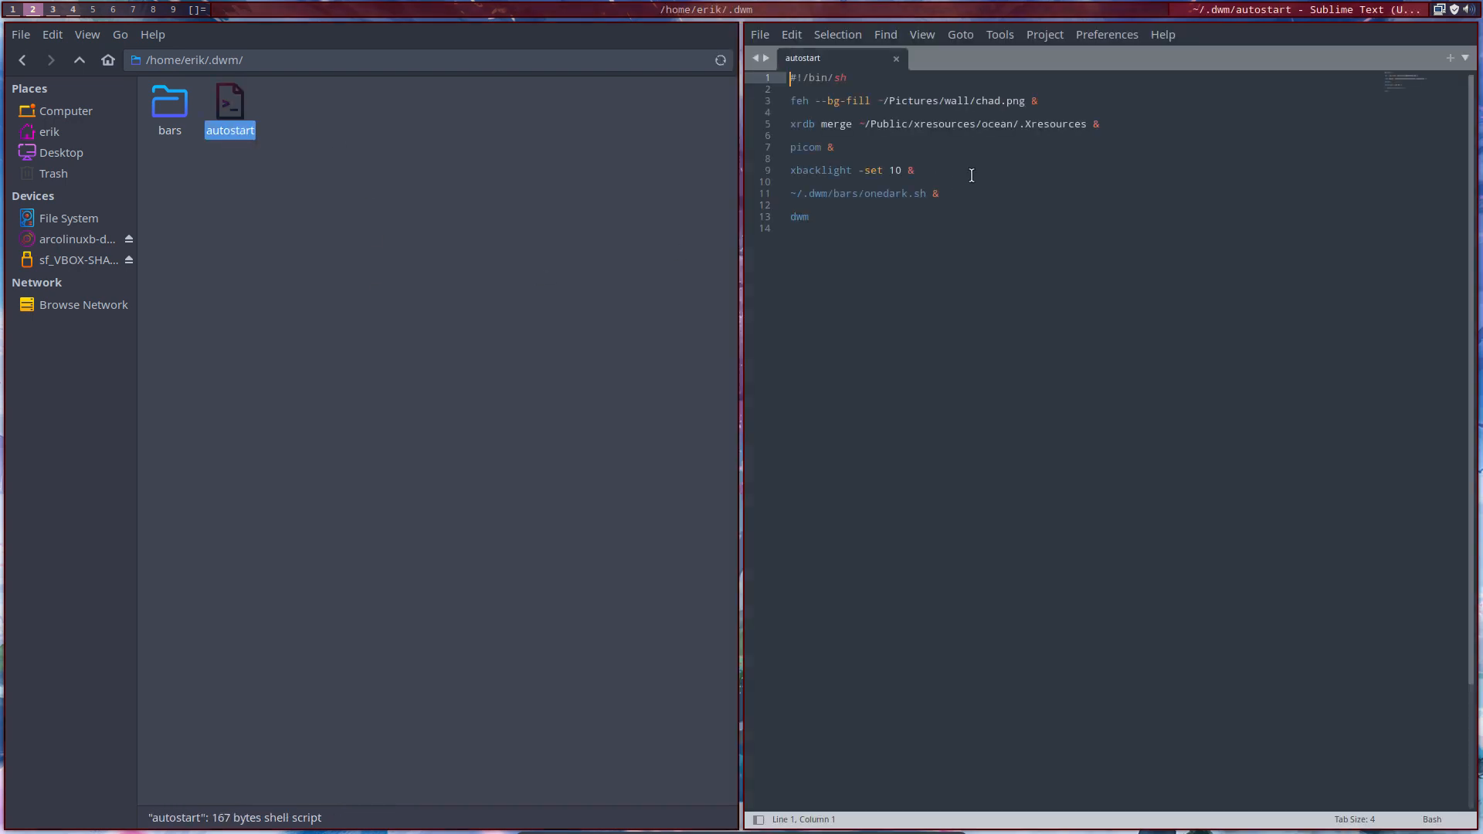
pyautogui.keyDown('ctrl'); pyautogui.scroll(5, 997, 178); pyautogui.keyUp('ctrl')
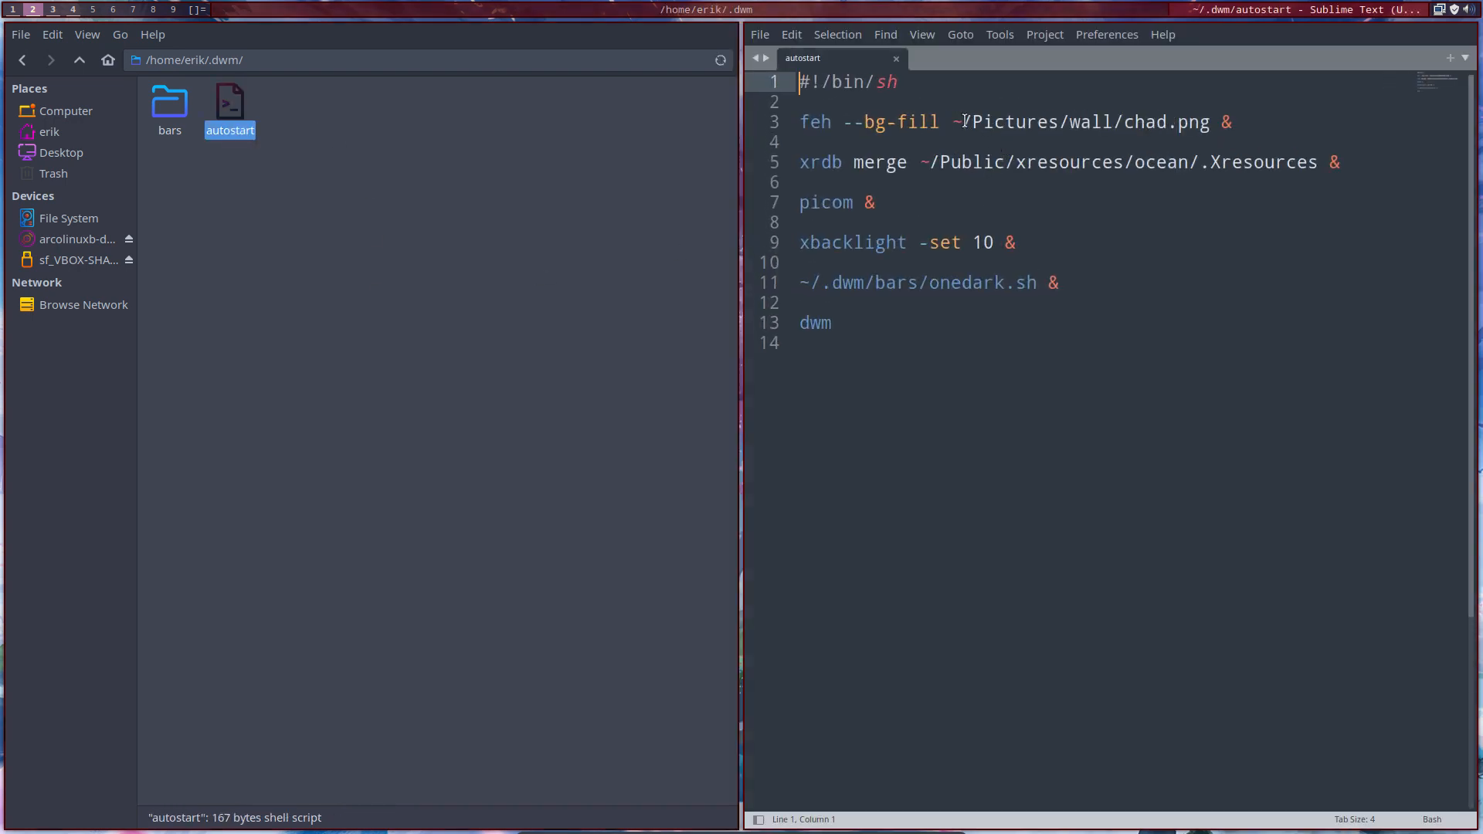
# Step: Replace the wallpaper path in the feh line of autostart with /usr/share/backgrounds/arcolinux-candy/candy-07.jpg
pyautogui.moveTo(952, 122); pyautogui.dragTo(1211, 121)
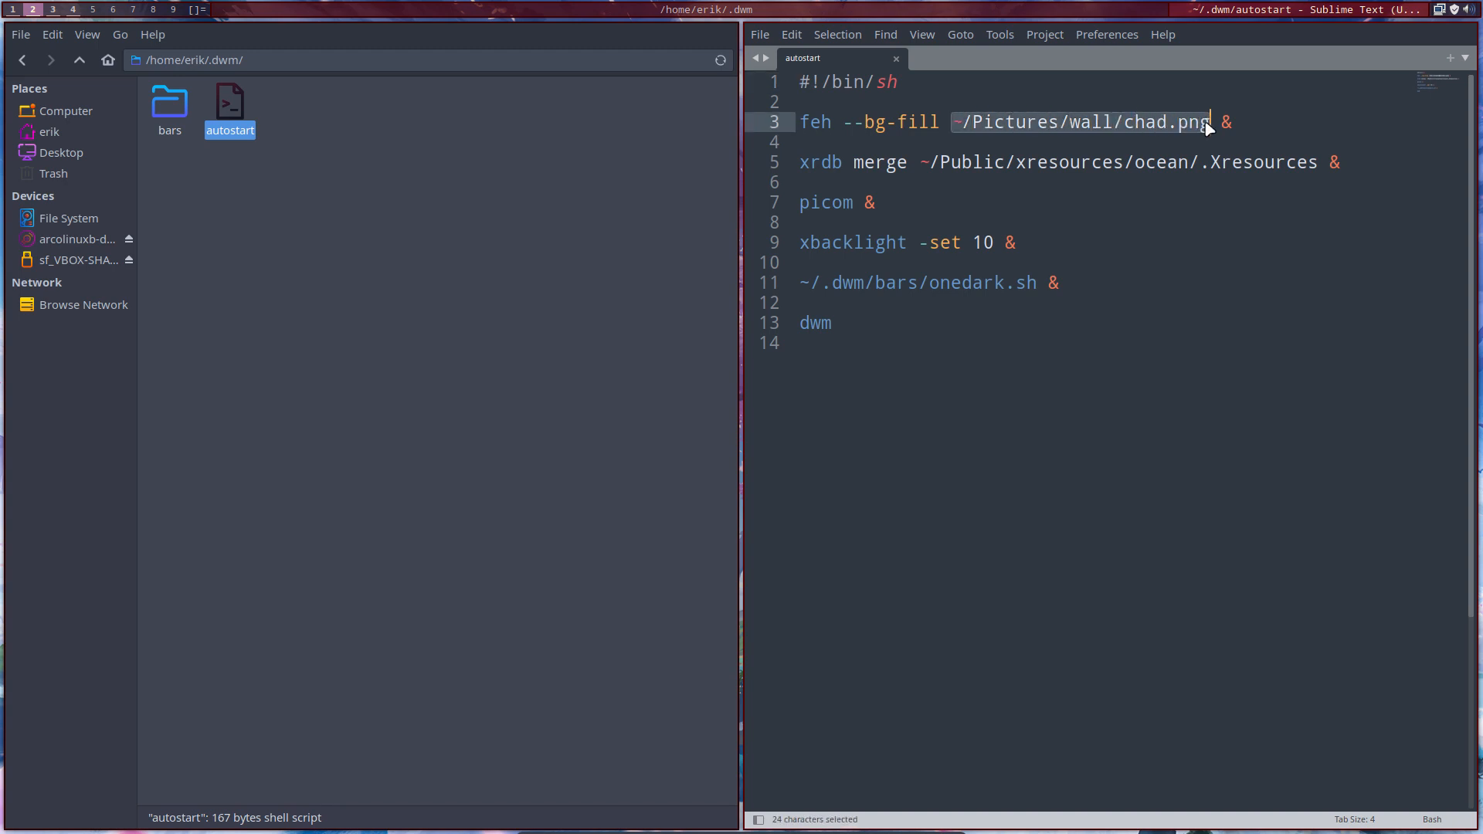
pyautogui.hotkey('ctrl', 'v')
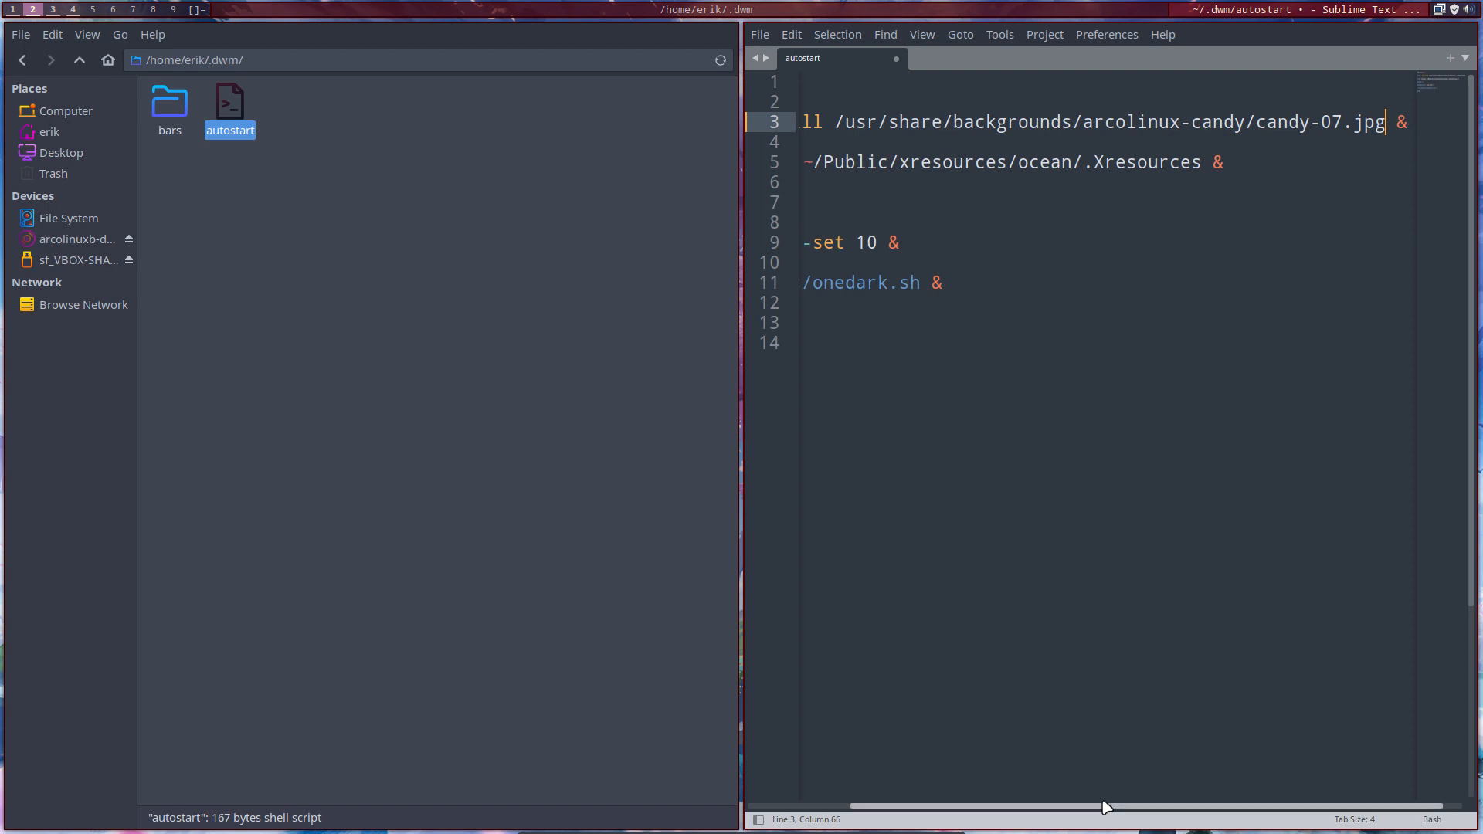
pyautogui.moveTo(1106, 805); pyautogui.dragTo(908, 807)
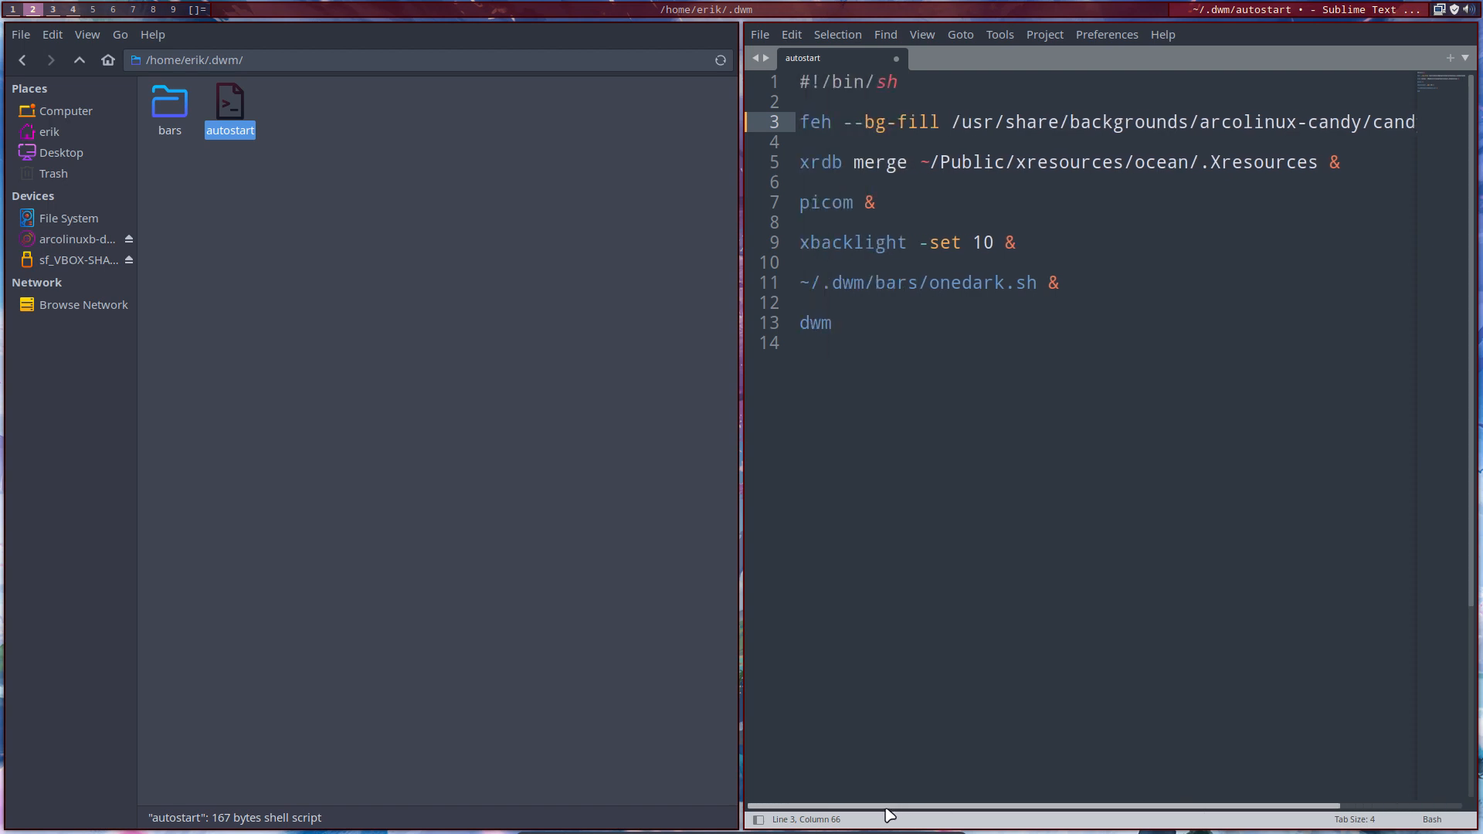
pyautogui.moveTo(943, 808); pyautogui.dragTo(775, 826)
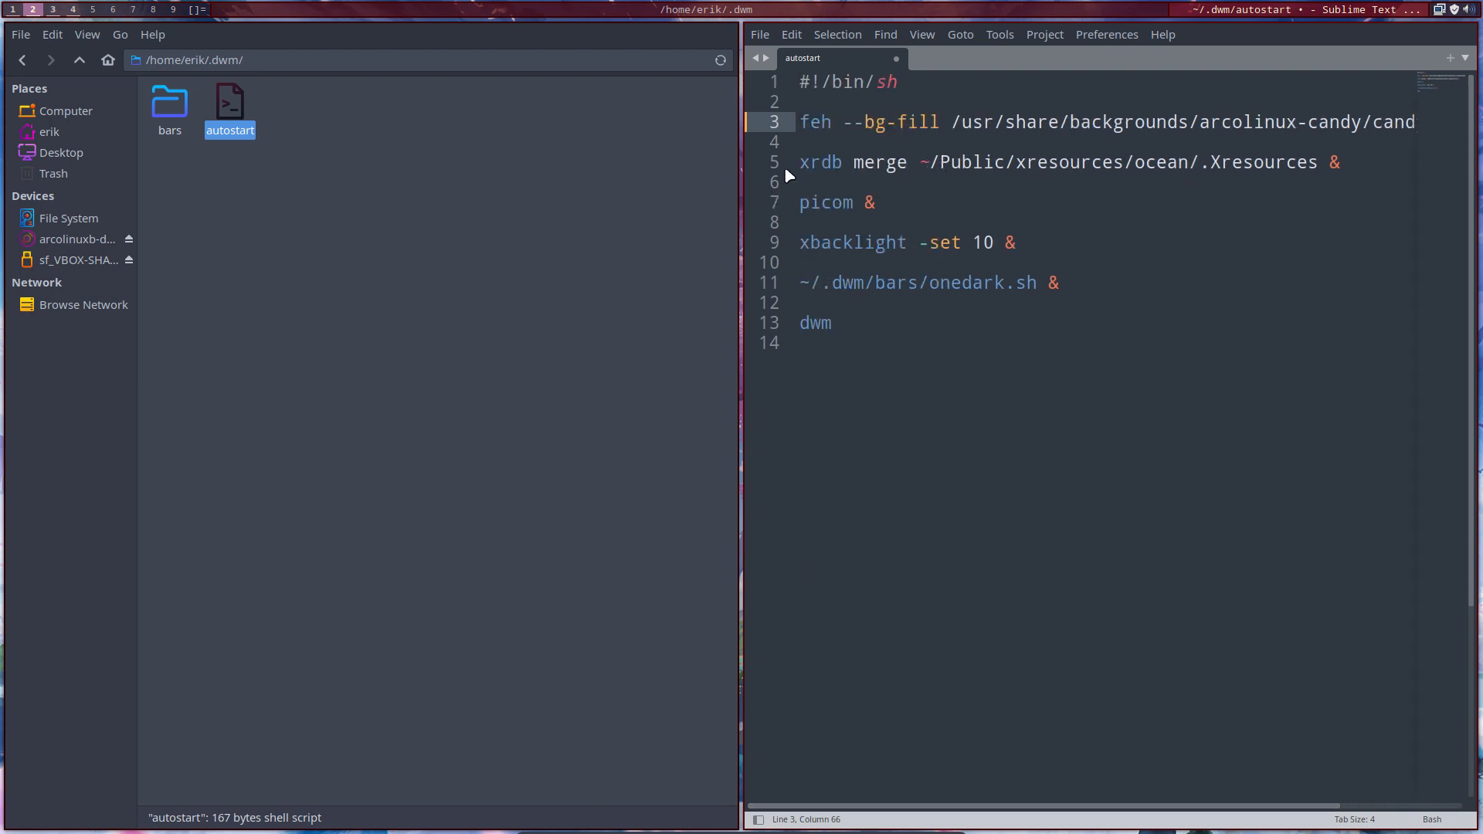
# Step: Comment out the xrdb merge and xbacklight lines in autostart with # and save the script
pyautogui.click(805, 162)
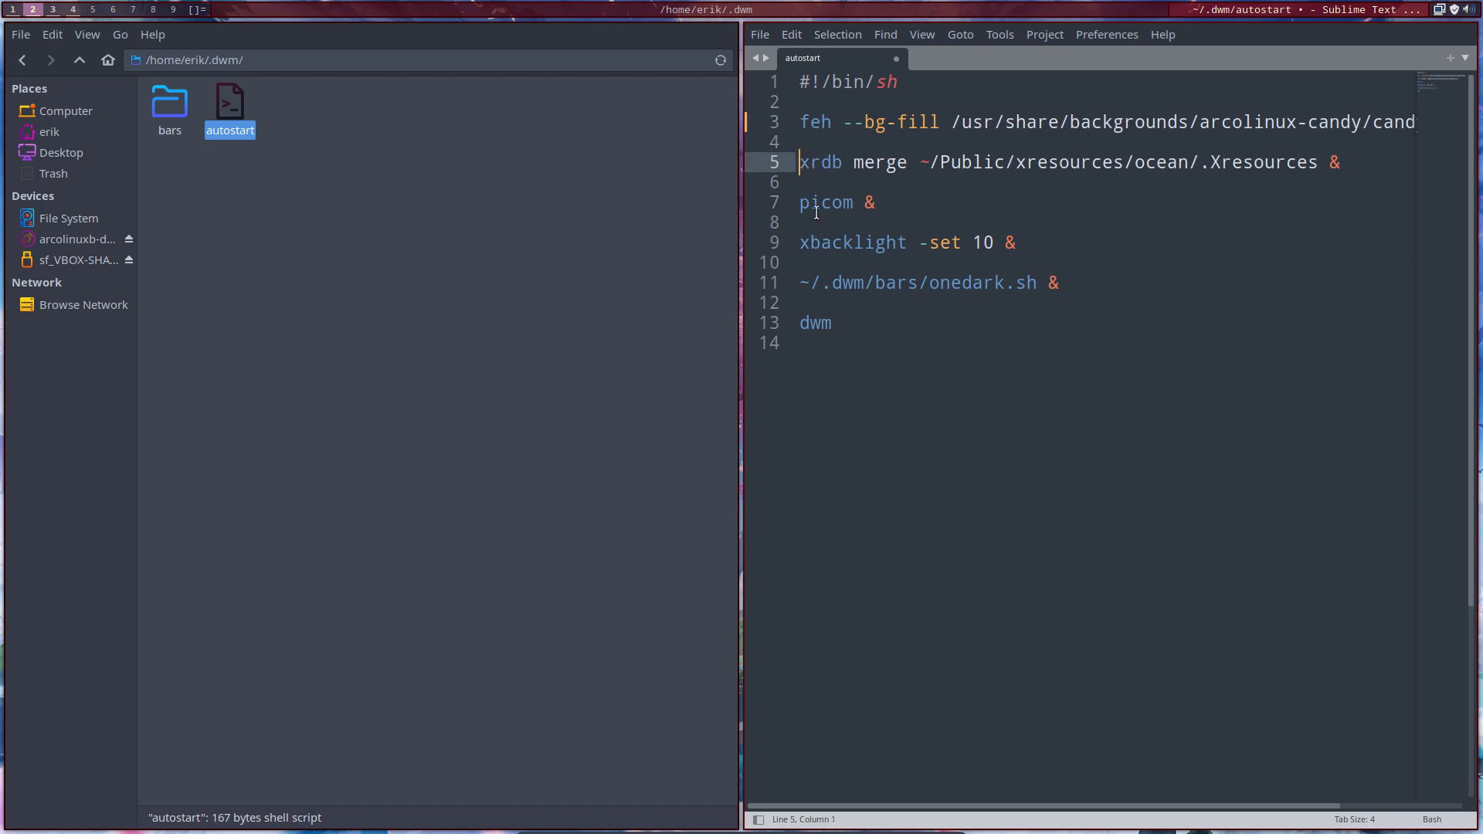
pyautogui.write('#')
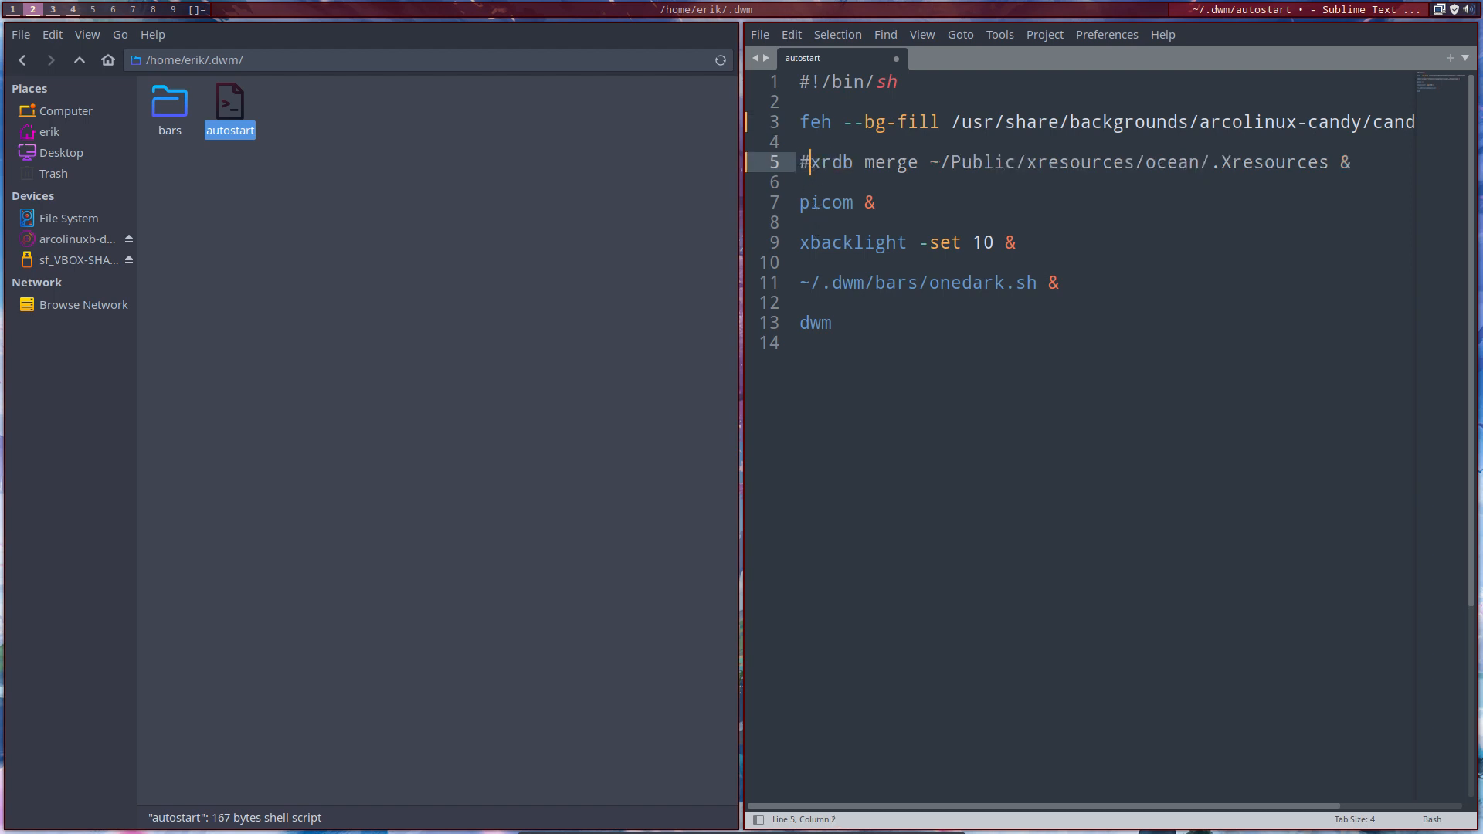
pyautogui.click(802, 242)
pyautogui.write('#')
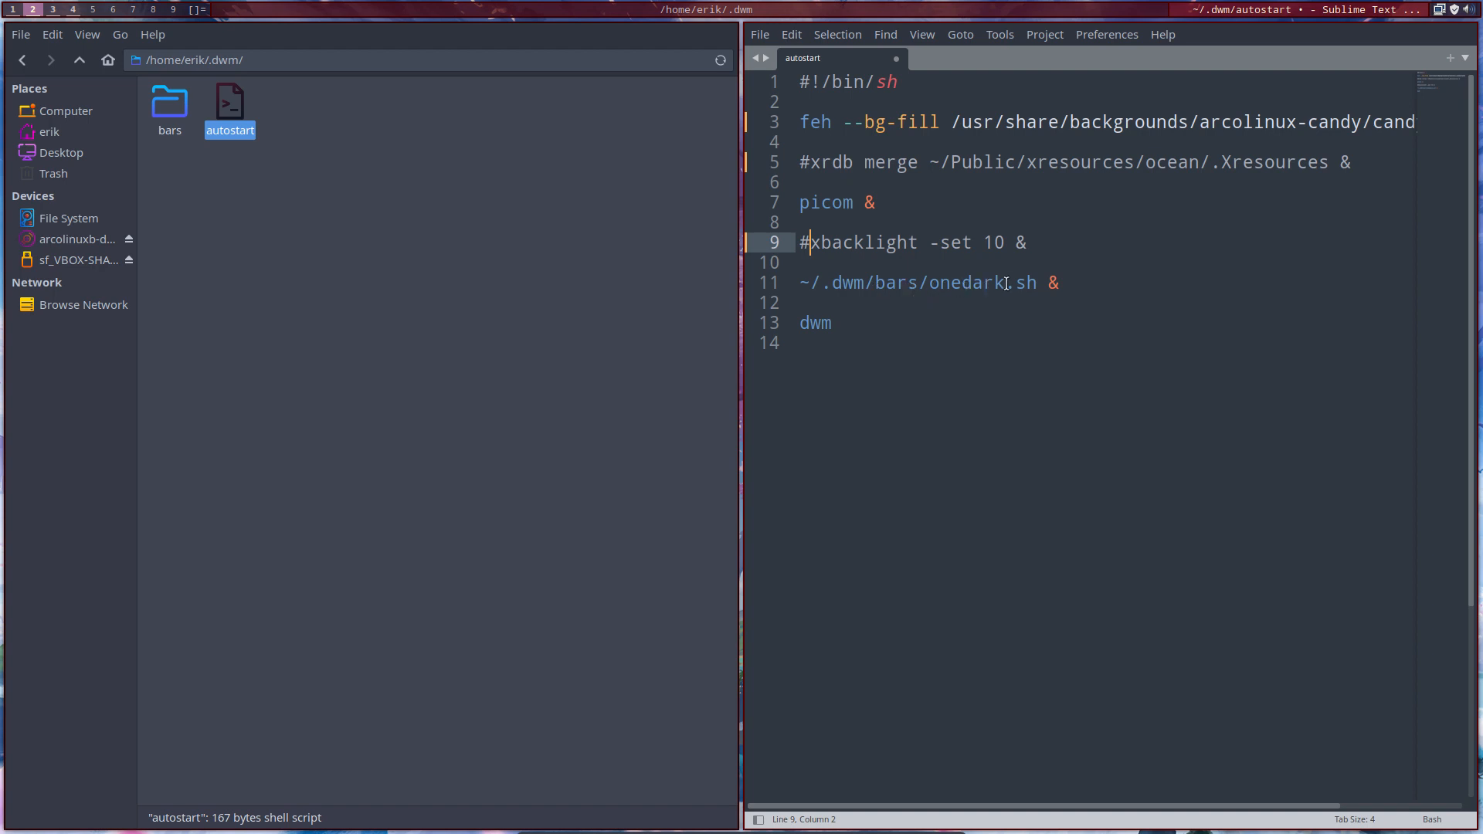
pyautogui.click(832, 323)
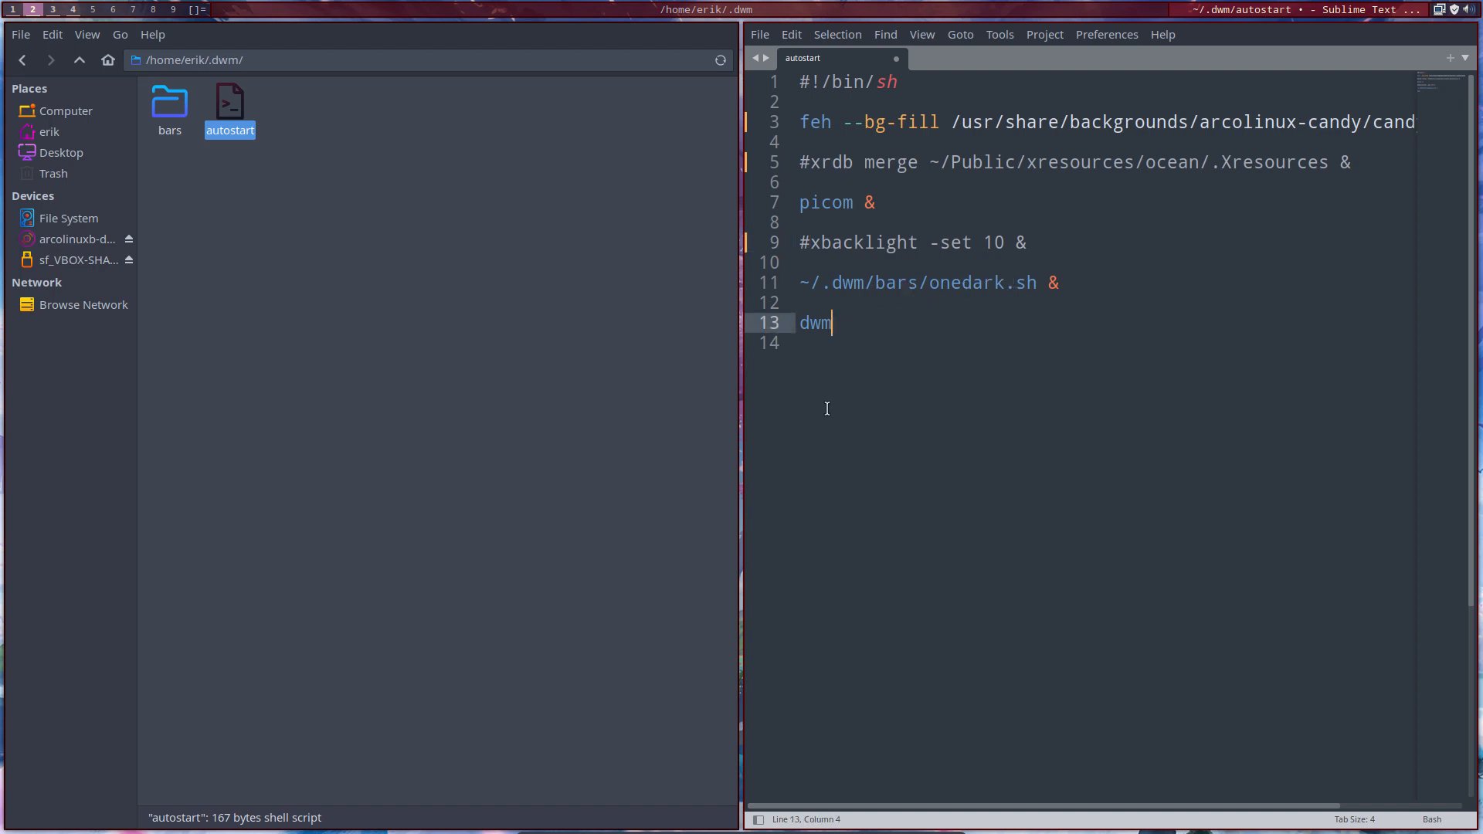
pyautogui.hotkey('ctrl', 's')
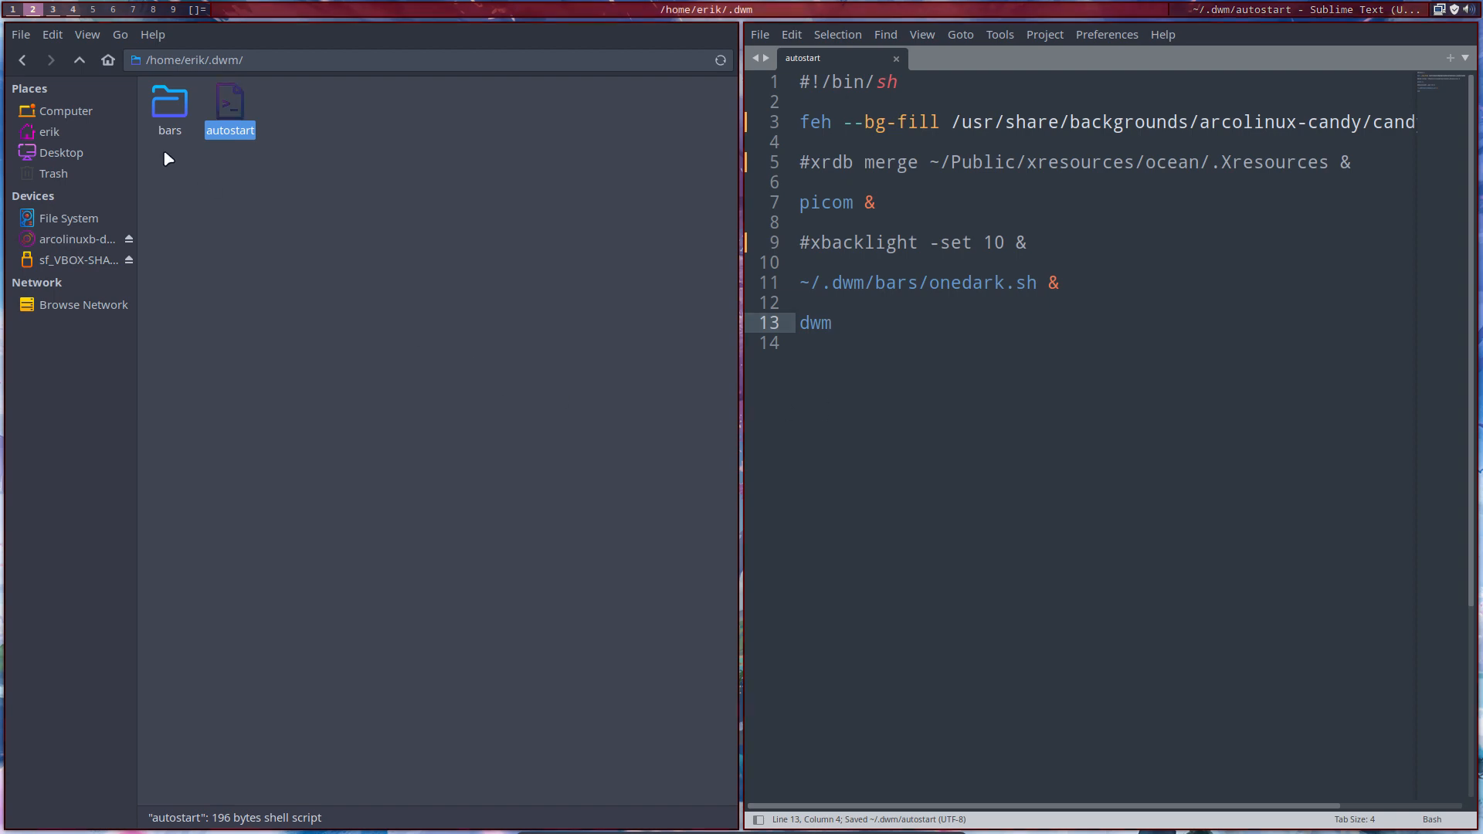
# Step: Check the final items of the Setup list, including wallpaper, in the chadwm README on GitHub in Firefox
pyautogui.click(13, 10)
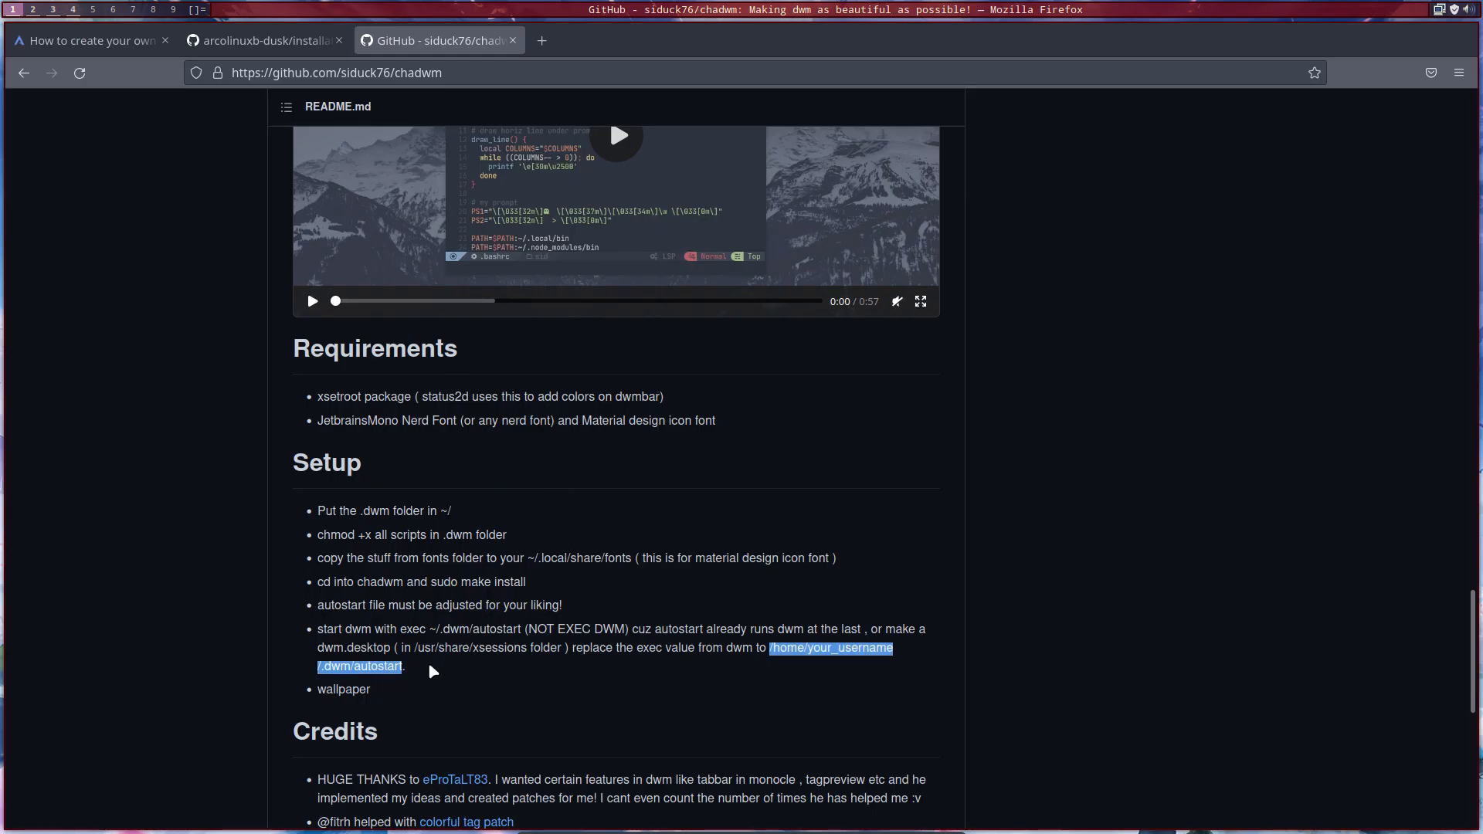
pyautogui.doubleClick(354, 691)
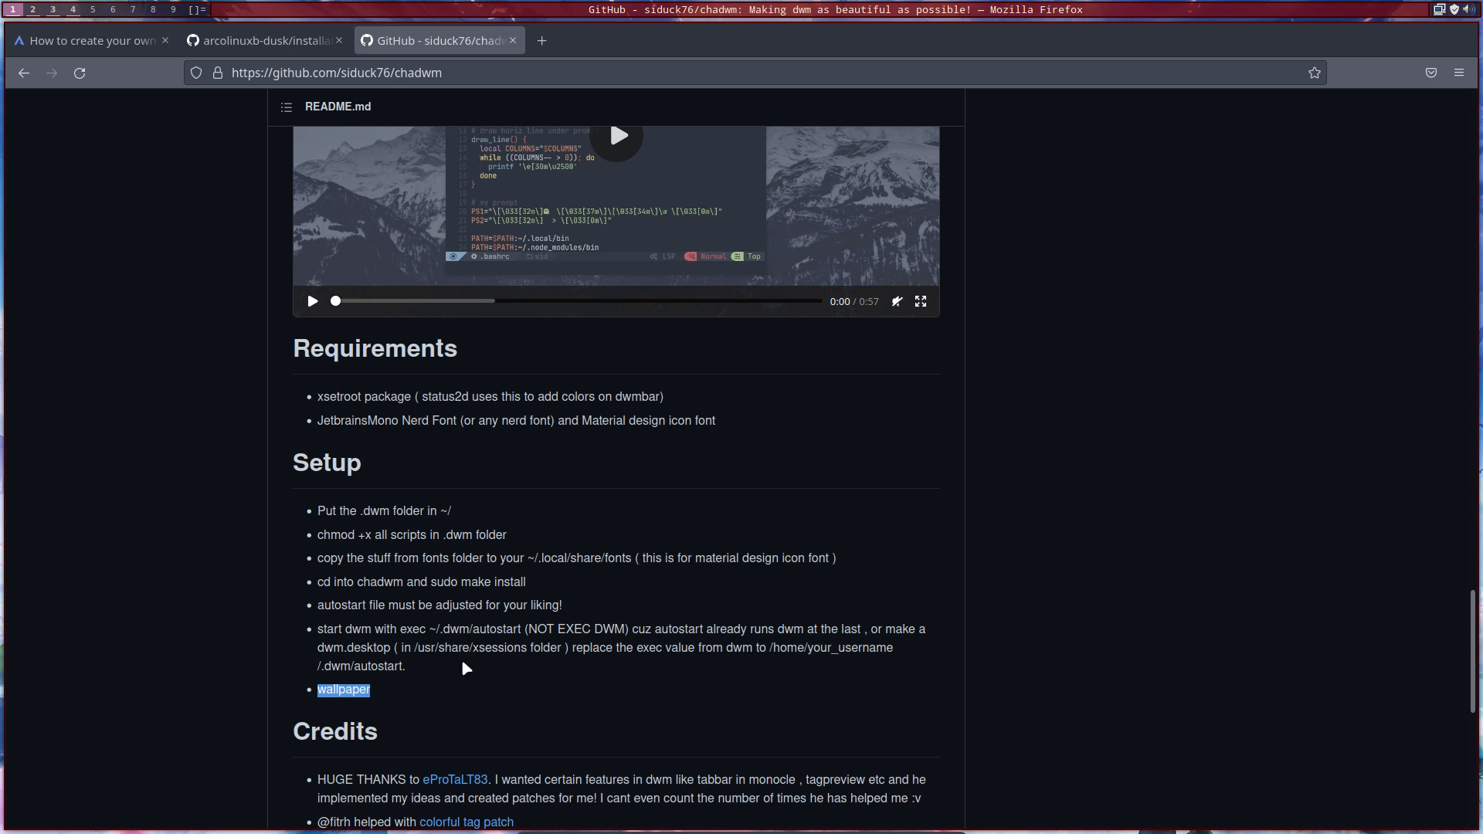
pyautogui.click(283, 43)
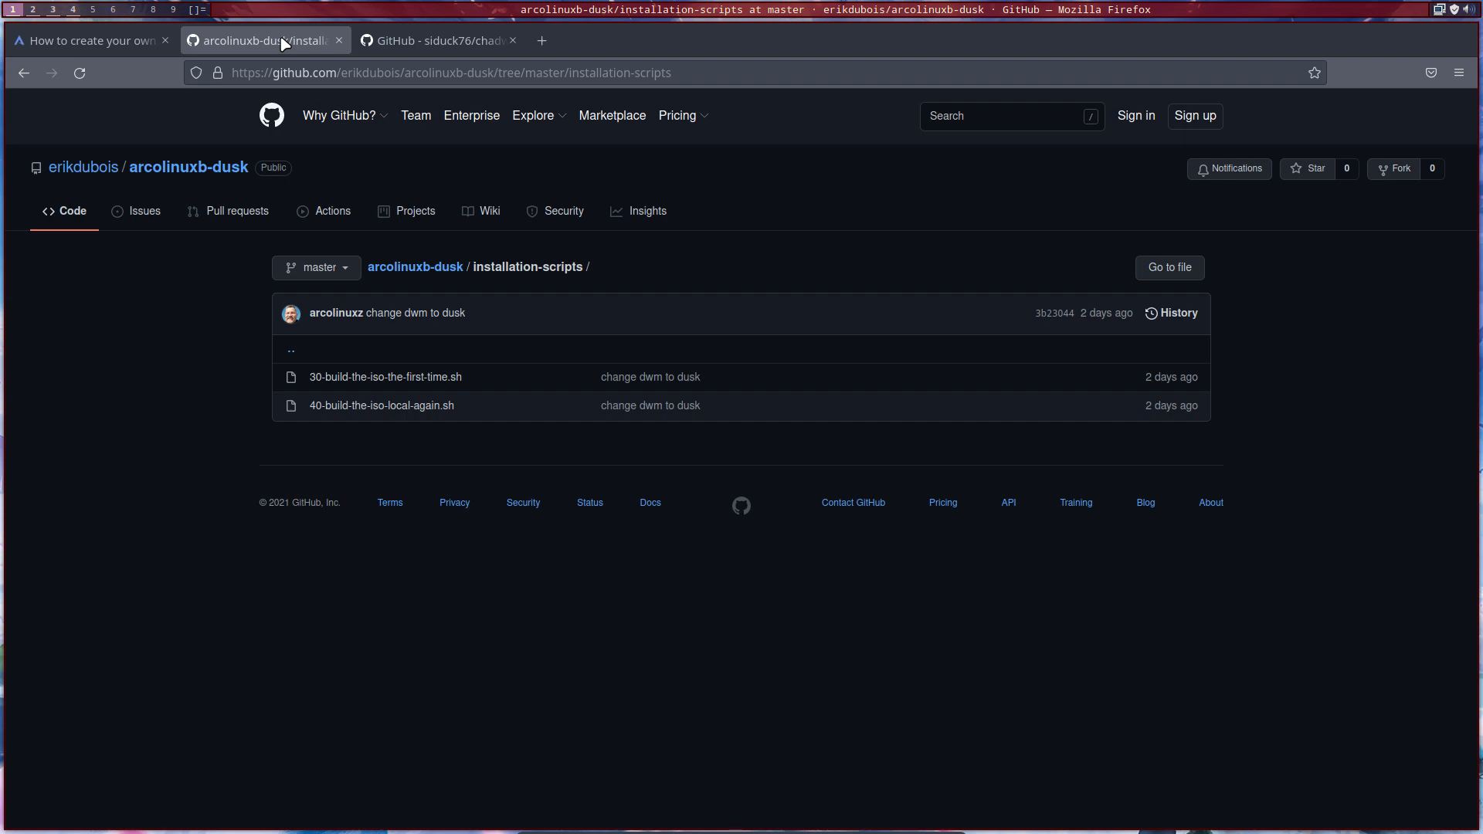
# Step: Try to start dwm from a new terminal on the workspace showing the /usr/share/xsessions folder
pyautogui.click(41, 9)
pyautogui.click(49, 10)
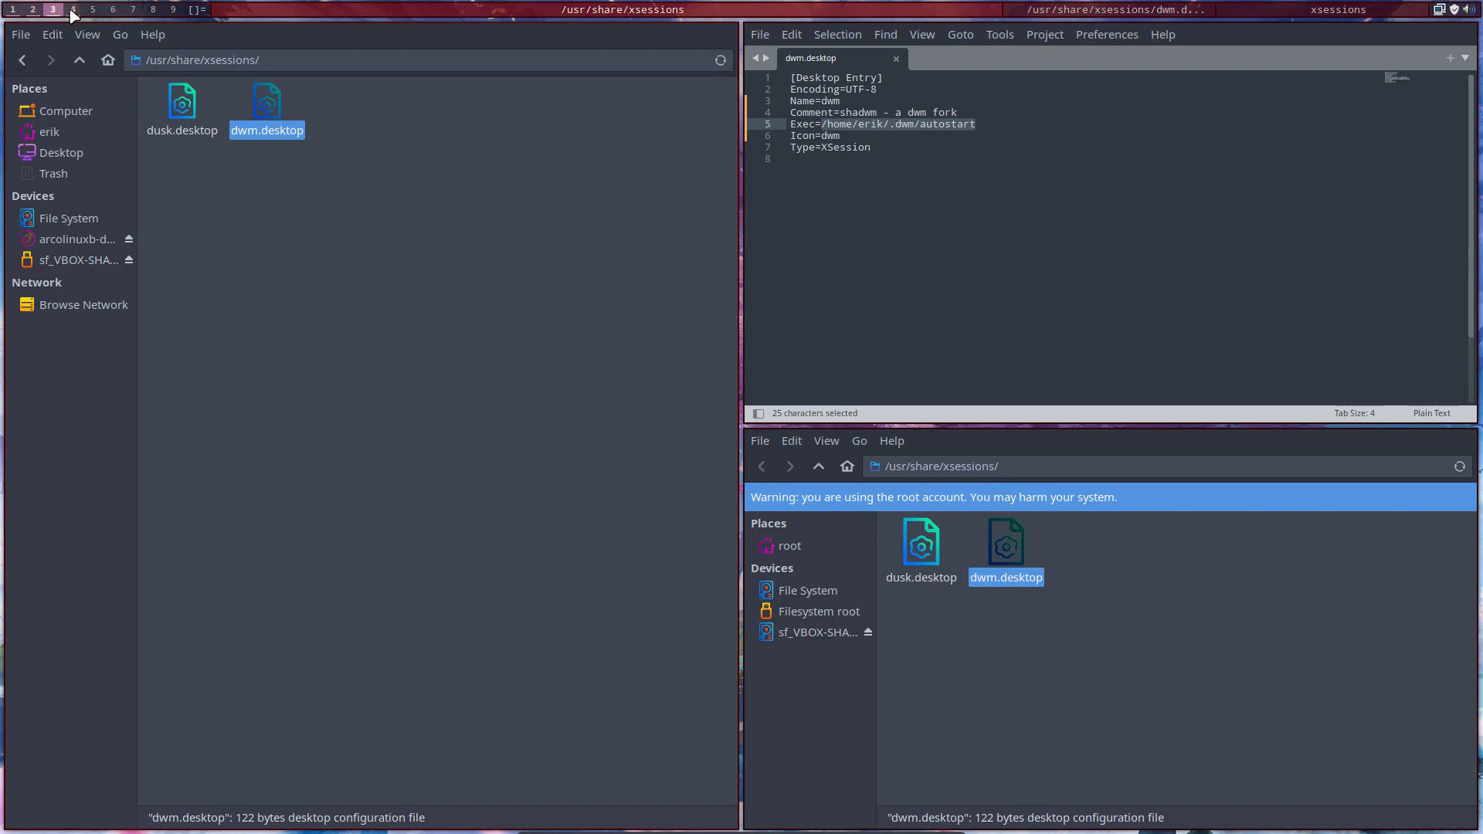
pyautogui.press('super+Return')
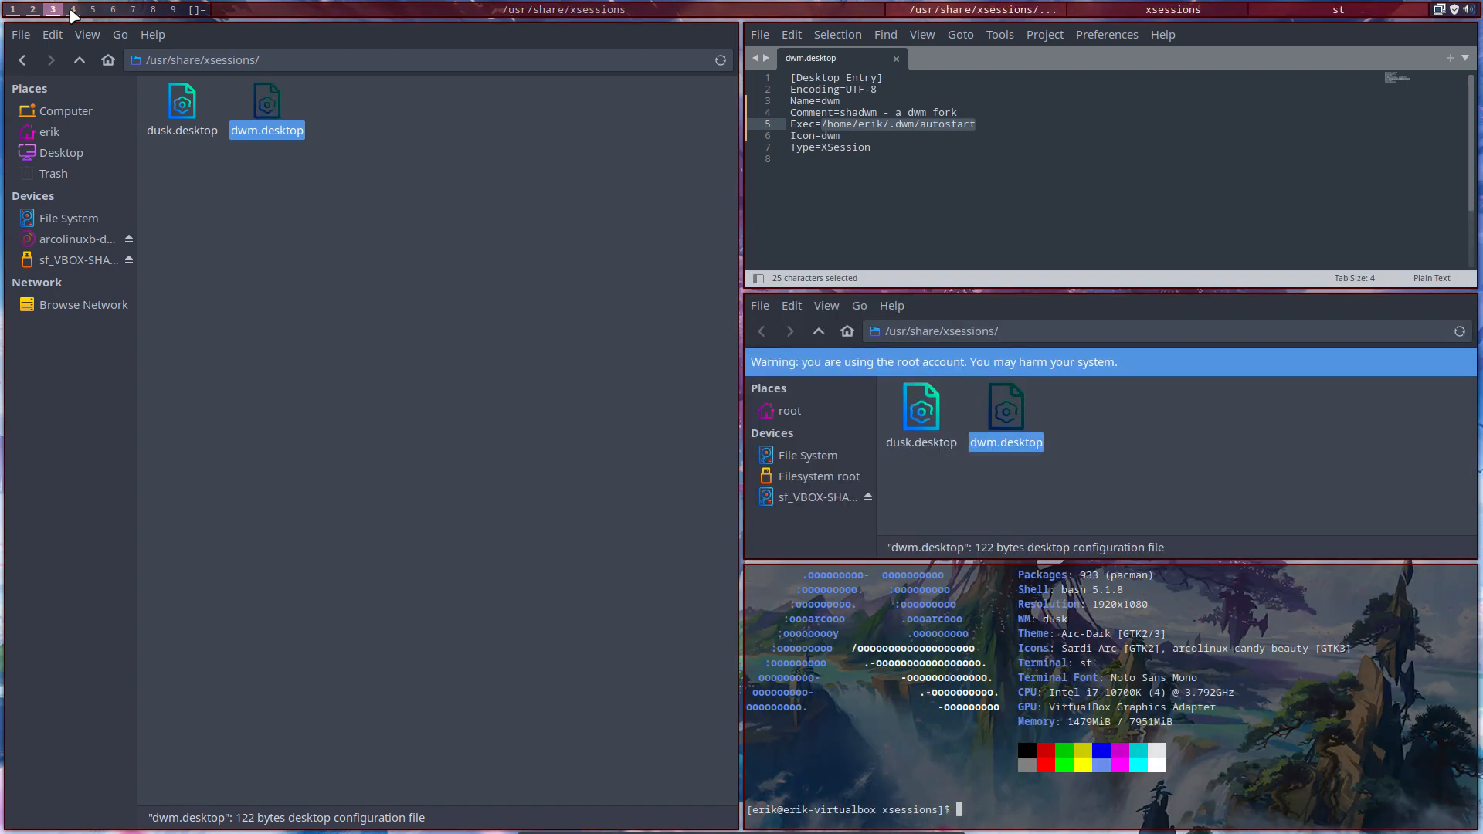
pyautogui.write('dwm')
pyautogui.press('Return')
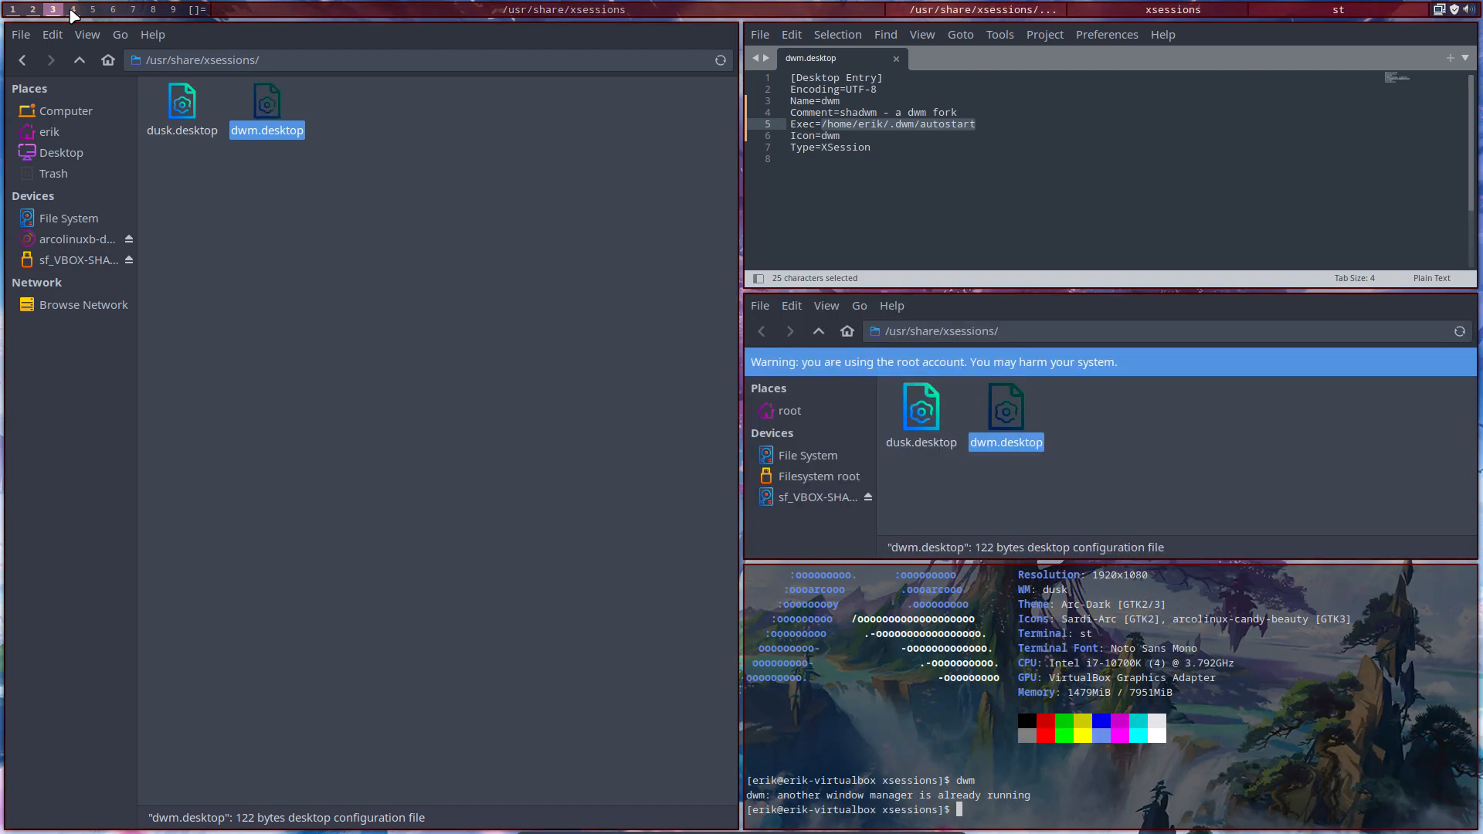
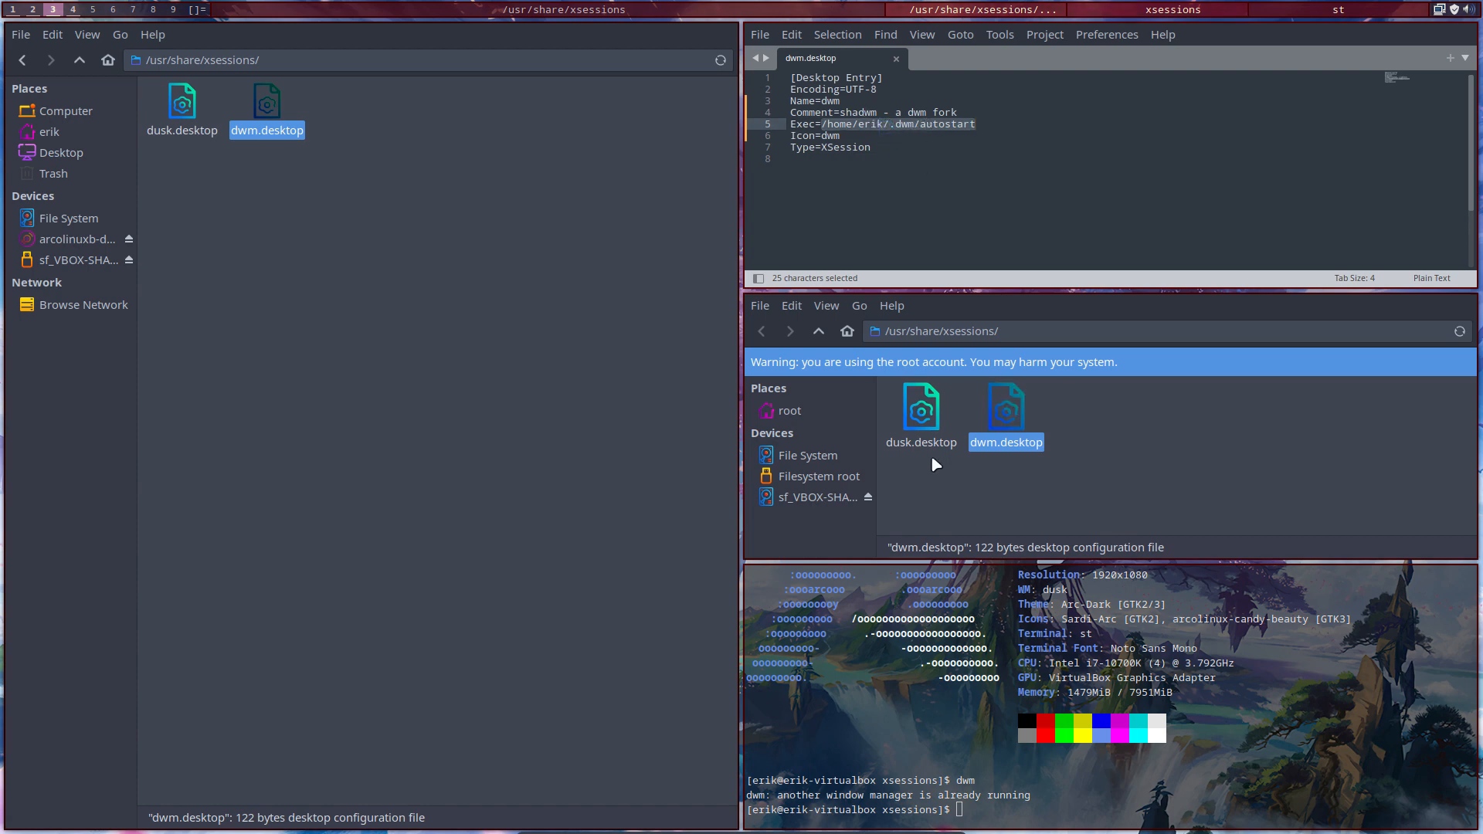
# Step: Return to the autostart script and review its picom, bar script and dwm lines
pyautogui.click(32, 10)
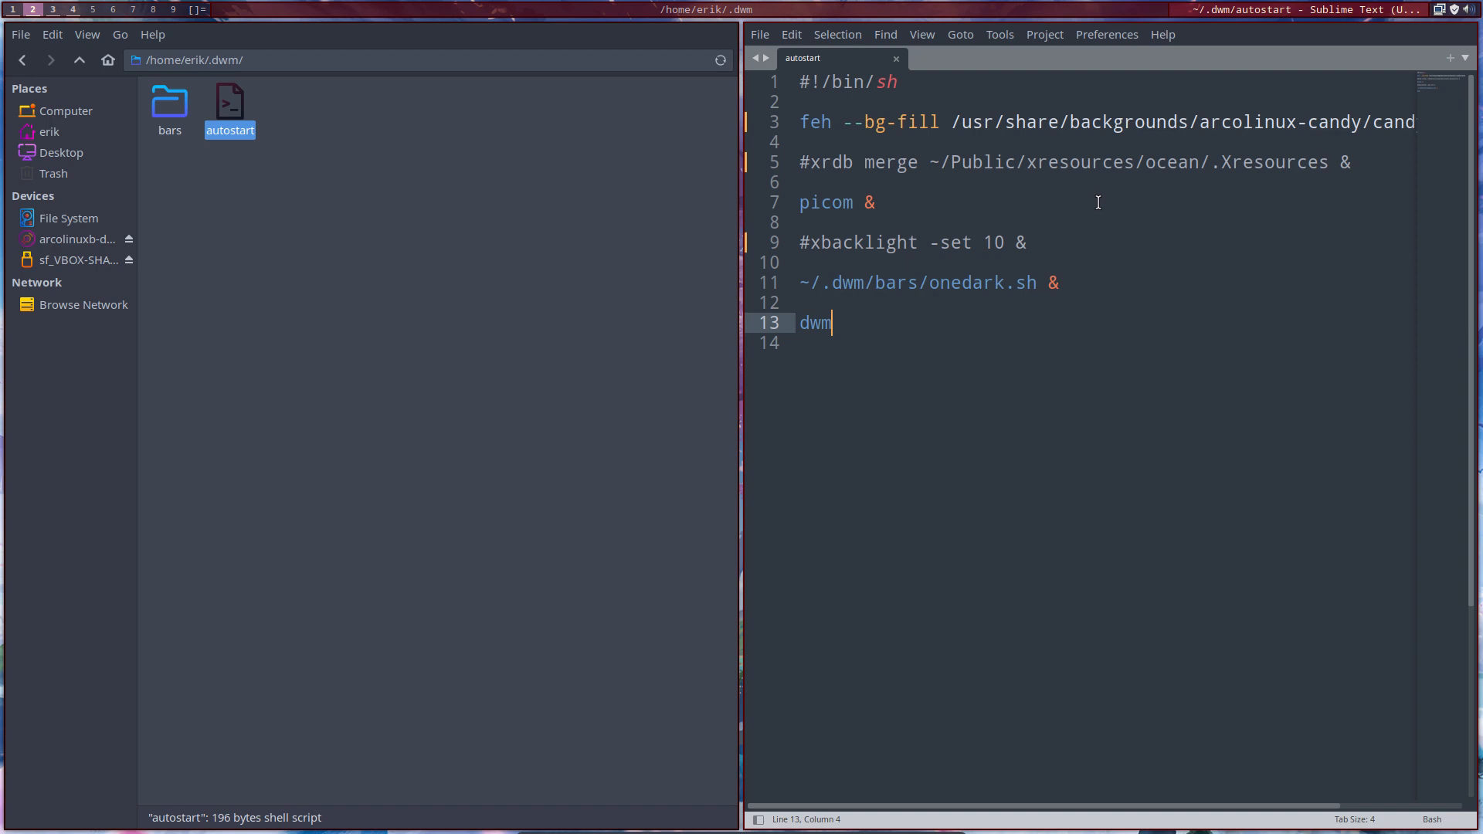
pyautogui.click(844, 202)
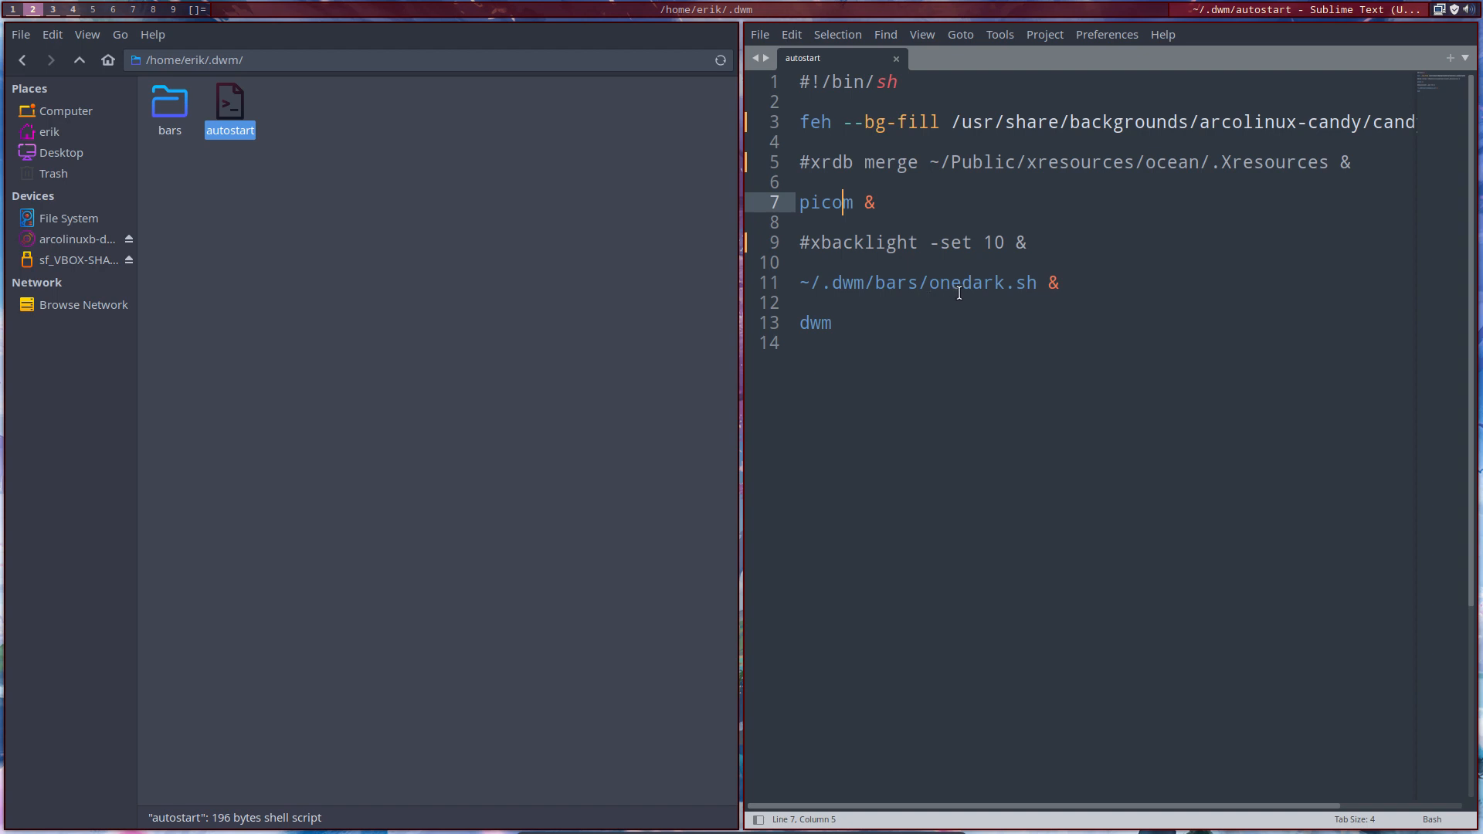
pyautogui.click(850, 323)
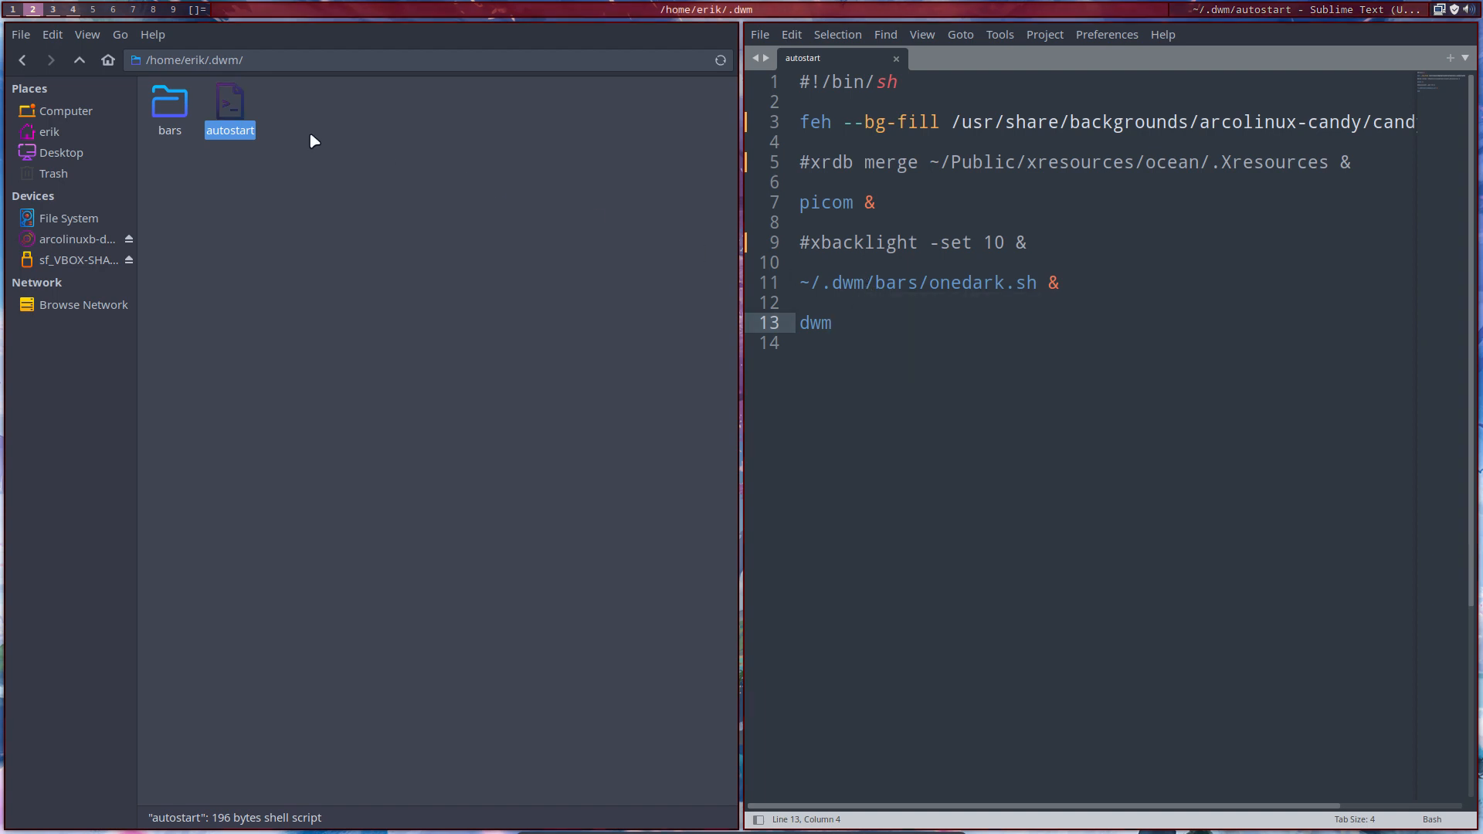
# Step: Open onedark.sh from the .dwm/bars folder and examine its update, battery and brightness functions and their icons
pyautogui.click(172, 106)
pyautogui.doubleClick(171, 103)
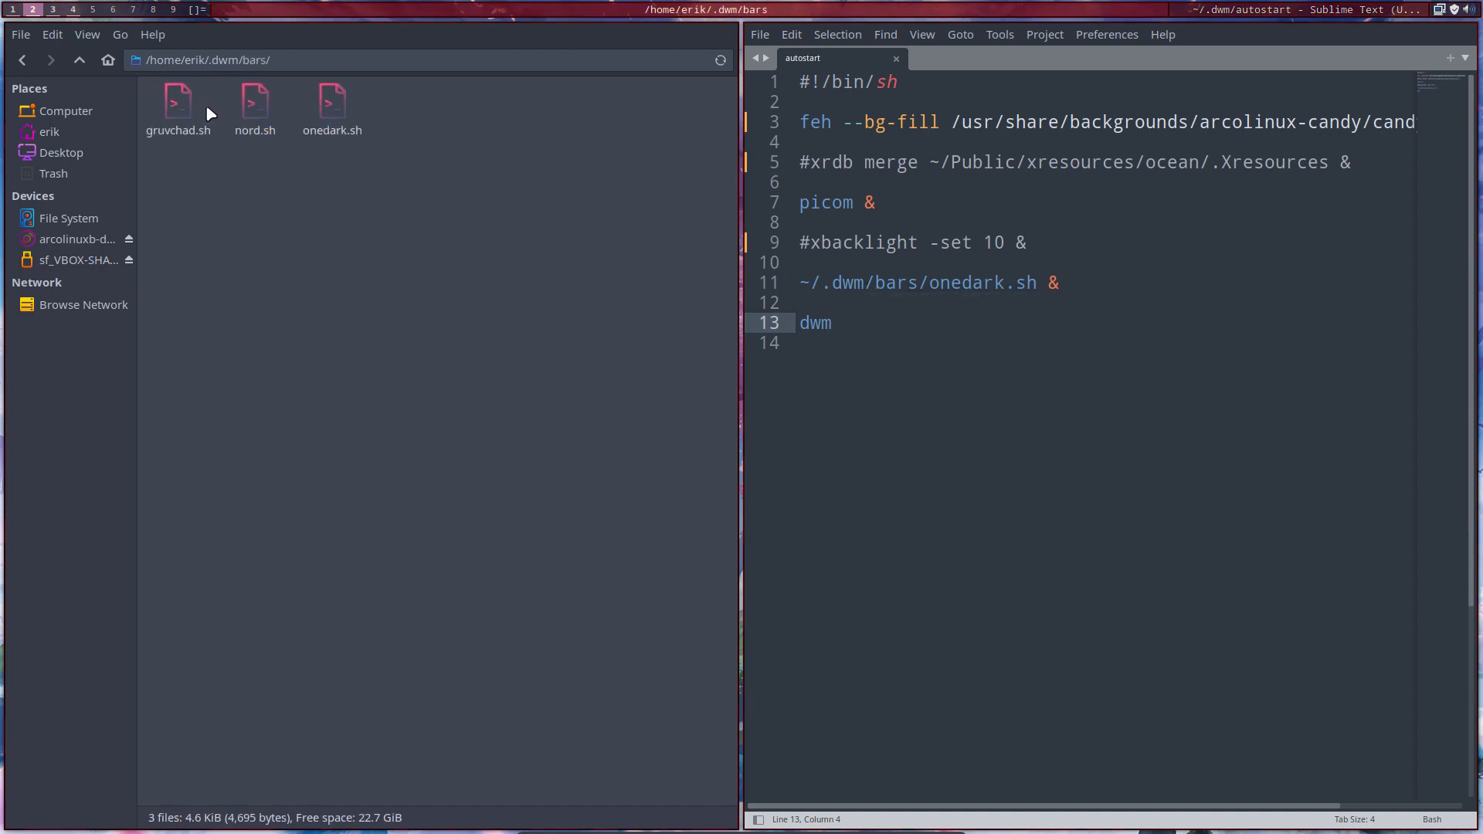
pyautogui.doubleClick(324, 99)
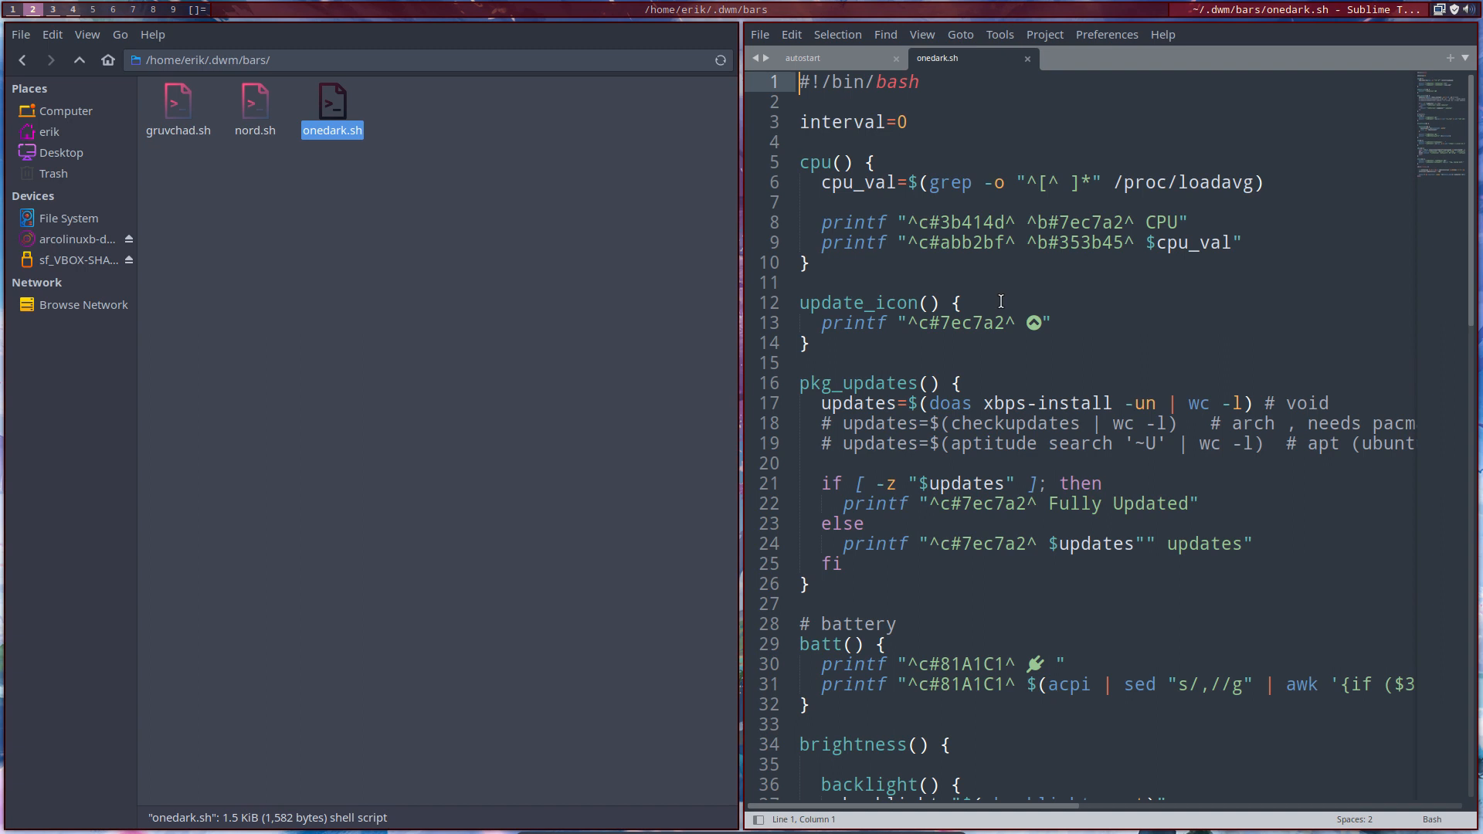
pyautogui.scroll(-3, 1000, 301)
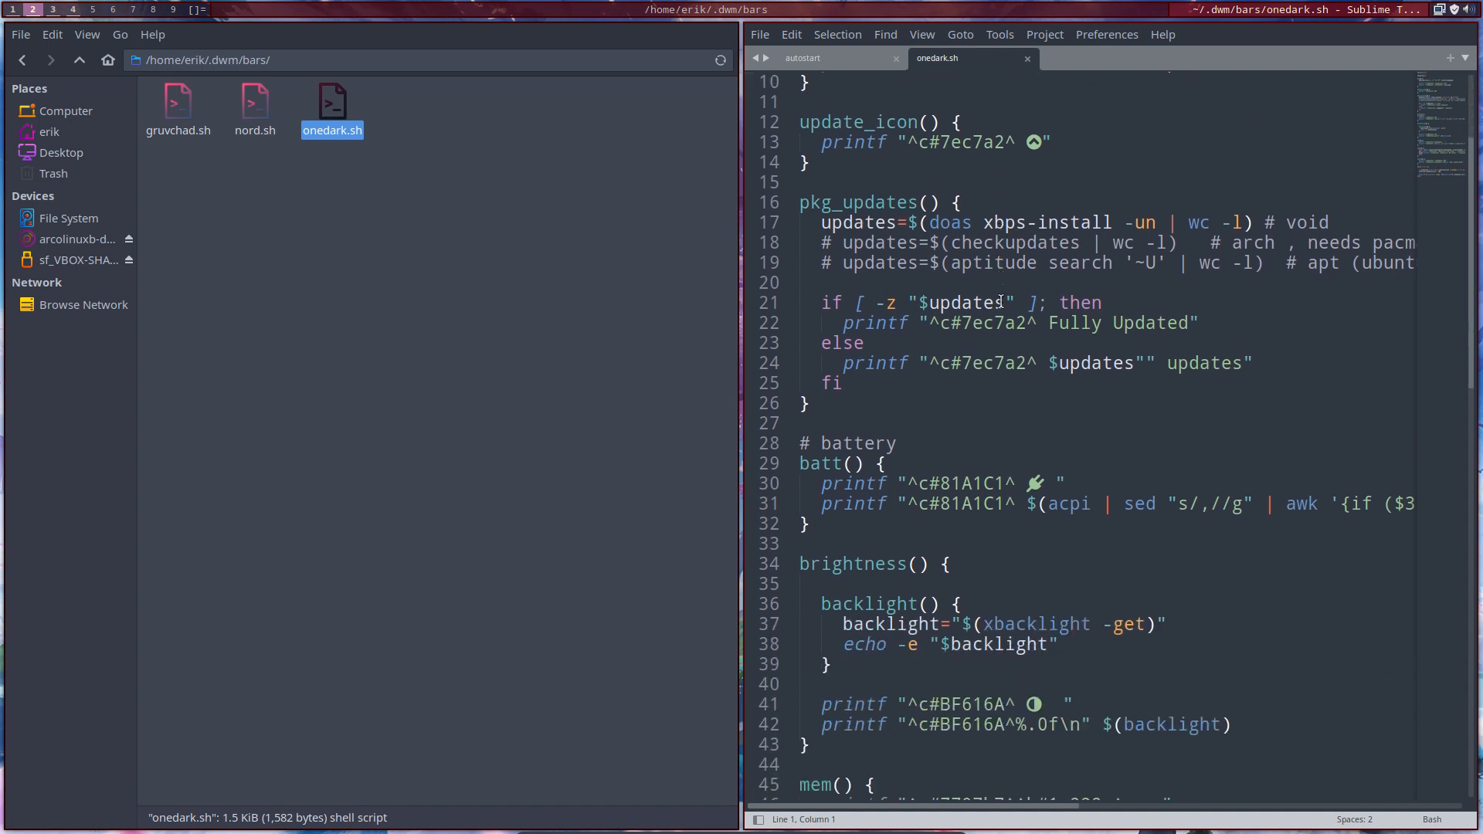
pyautogui.scroll(-3, 1000, 301)
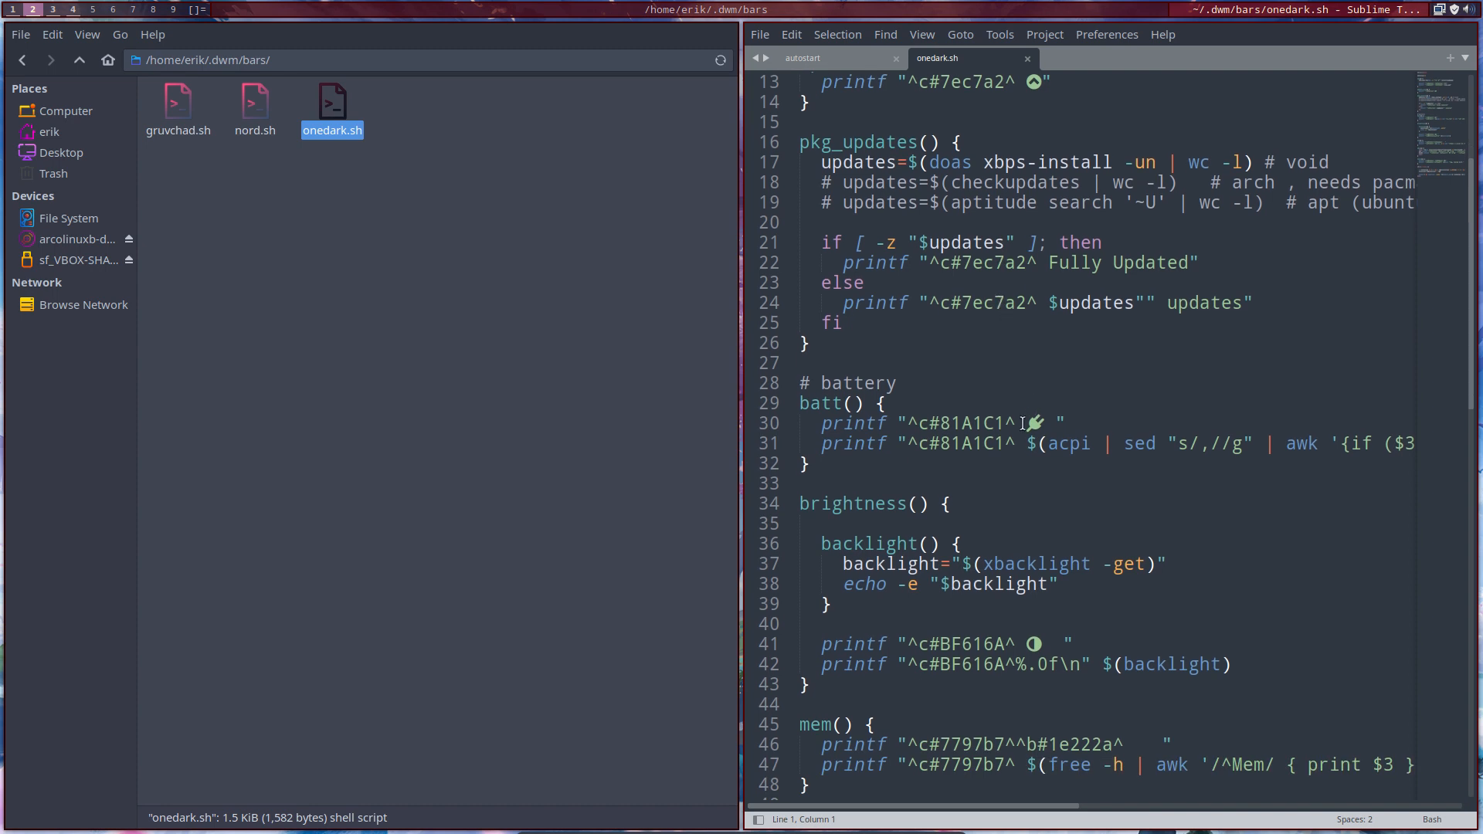
pyautogui.moveTo(1026, 422); pyautogui.dragTo(1040, 422)
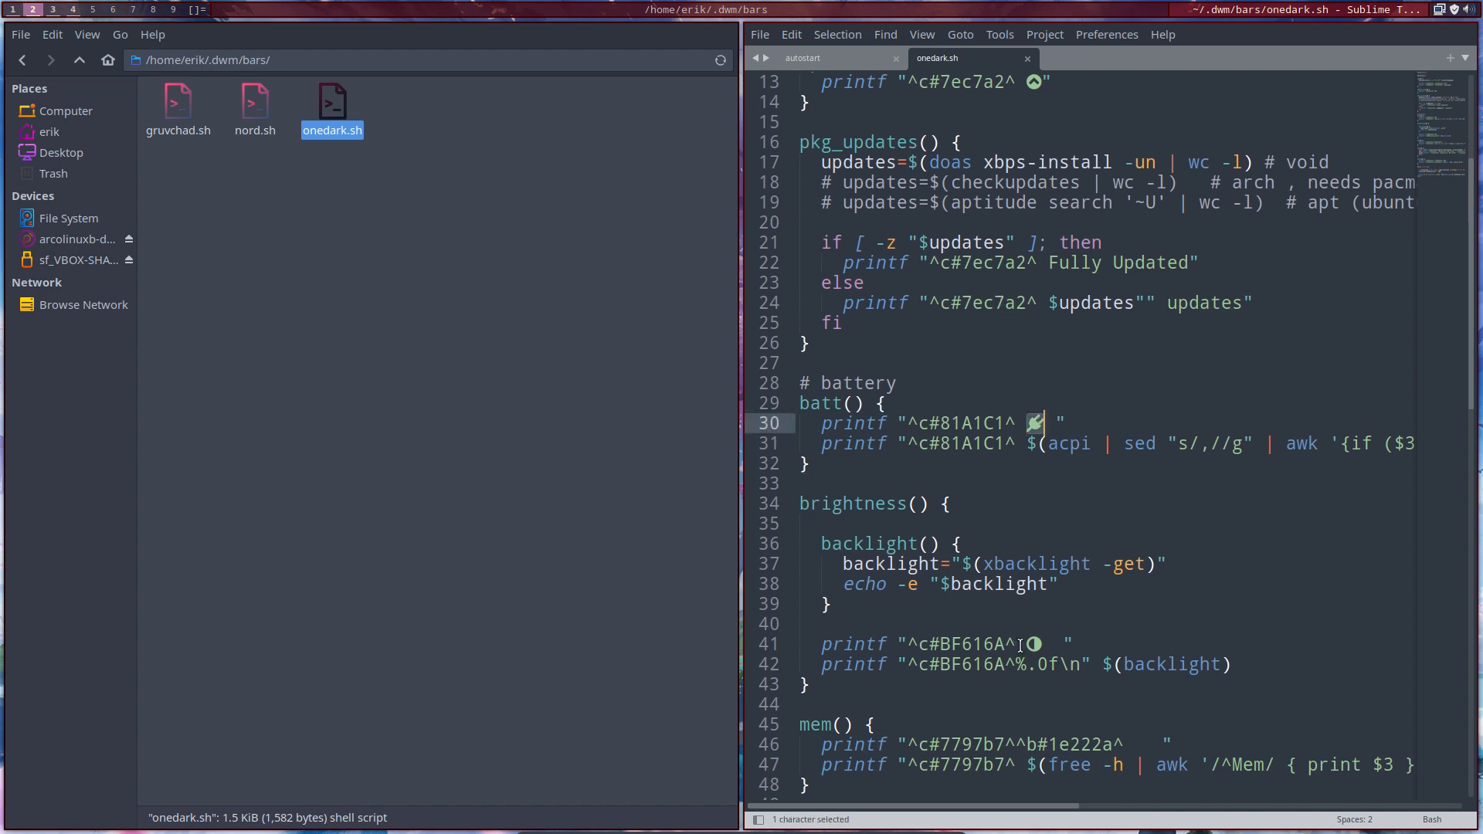
pyautogui.moveTo(1018, 644); pyautogui.dragTo(1040, 644)
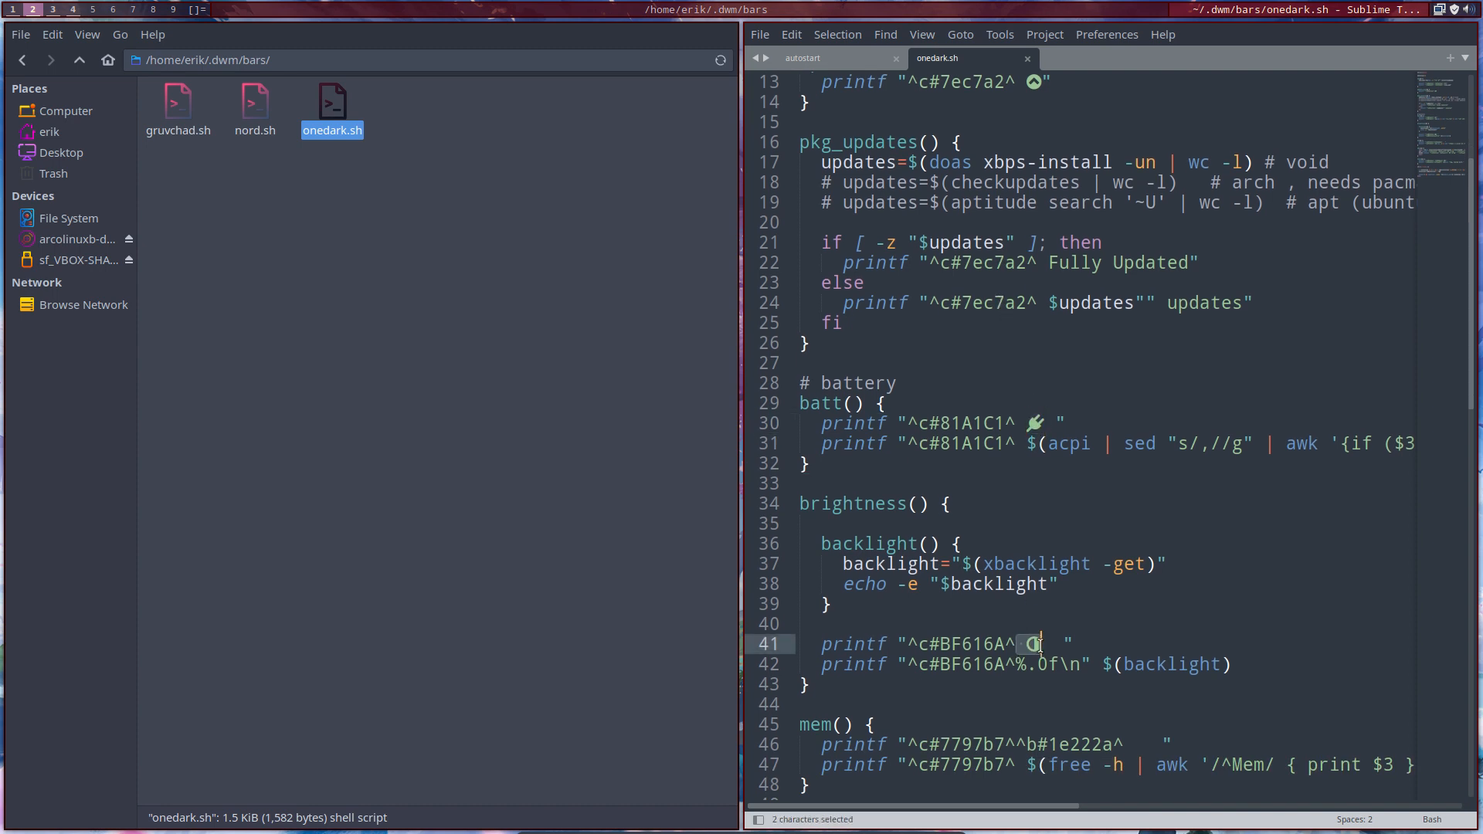
# Step: Review the Setup, Credits and Patches sections of the chadwm README on GitHub in Firefox
pyautogui.click(15, 10)
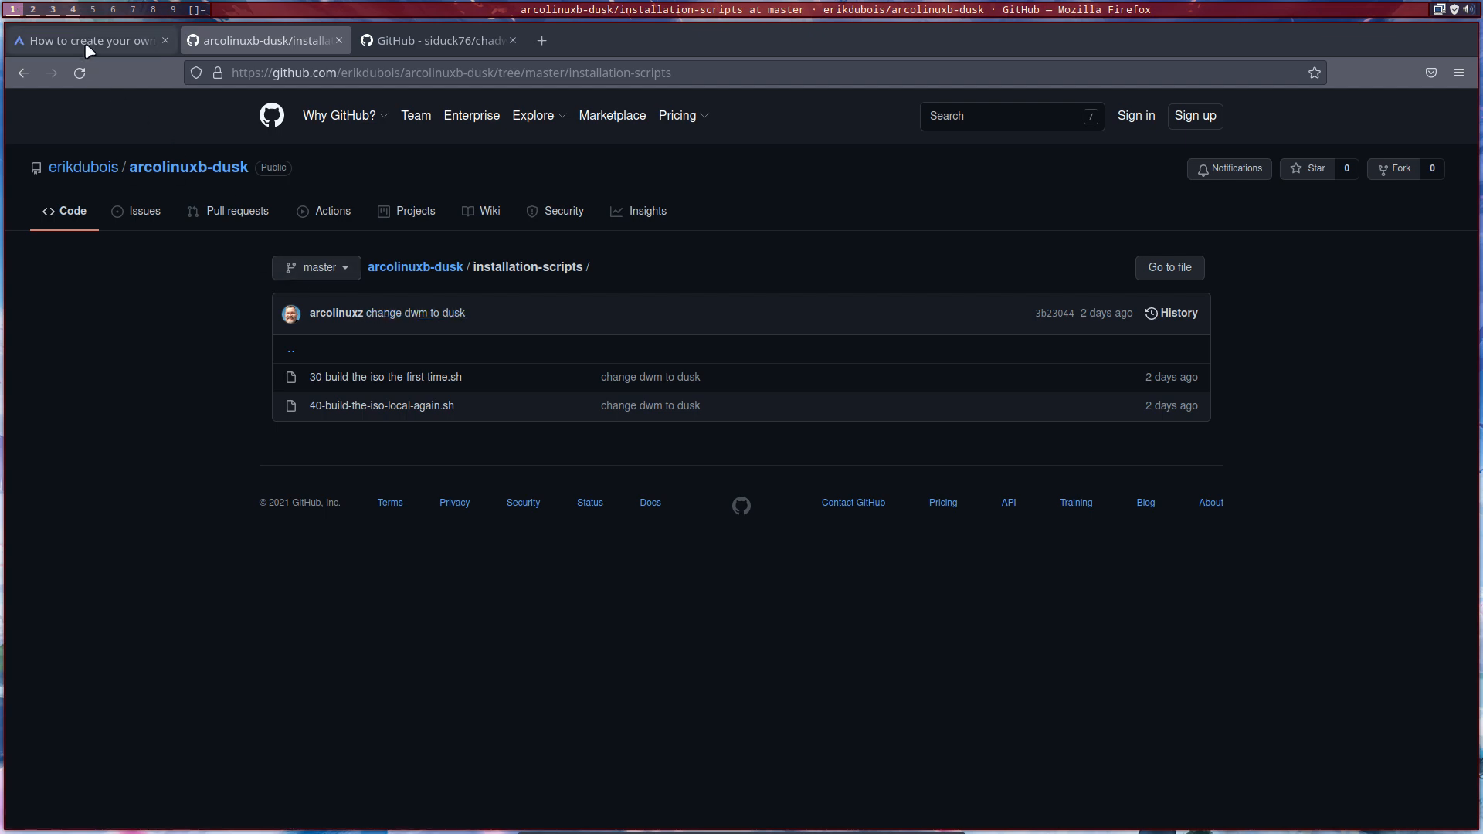
pyautogui.click(395, 50)
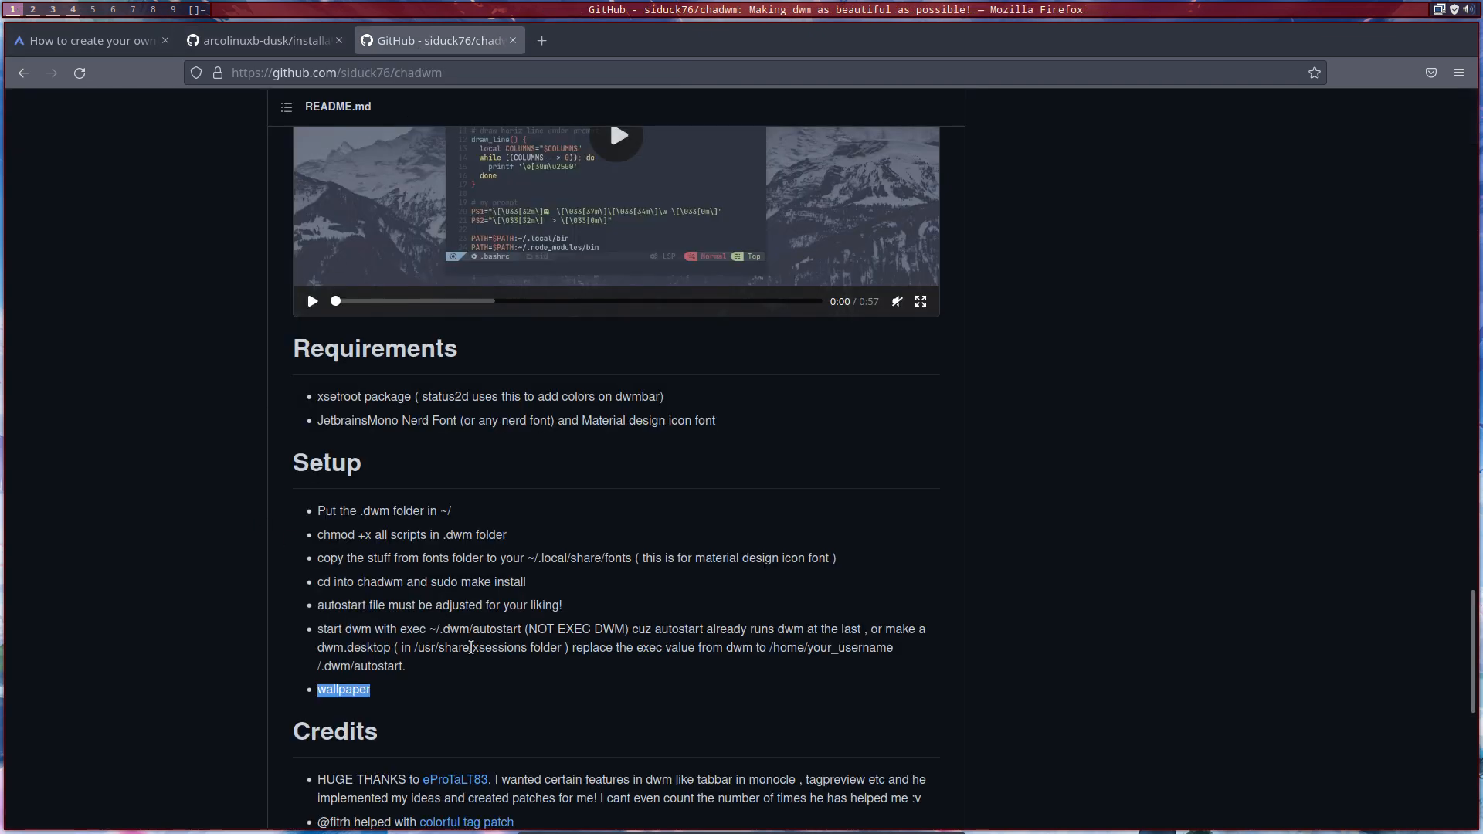
pyautogui.scroll(-6, 472, 647)
pyautogui.scroll(2, 469, 647)
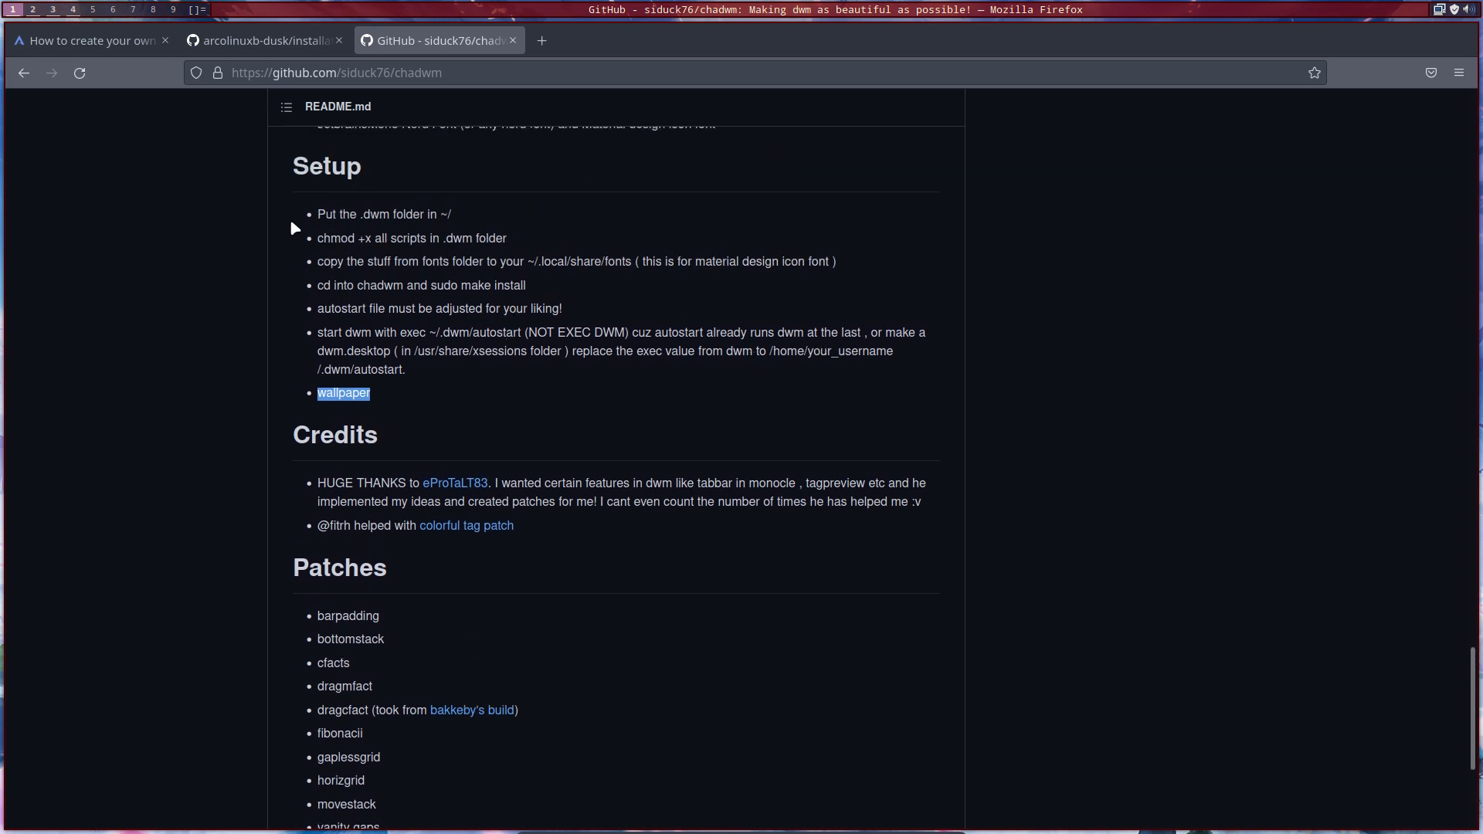
# Step: Log out of the current desktop session
pyautogui.click(157, 474)
pyautogui.press('super+x')
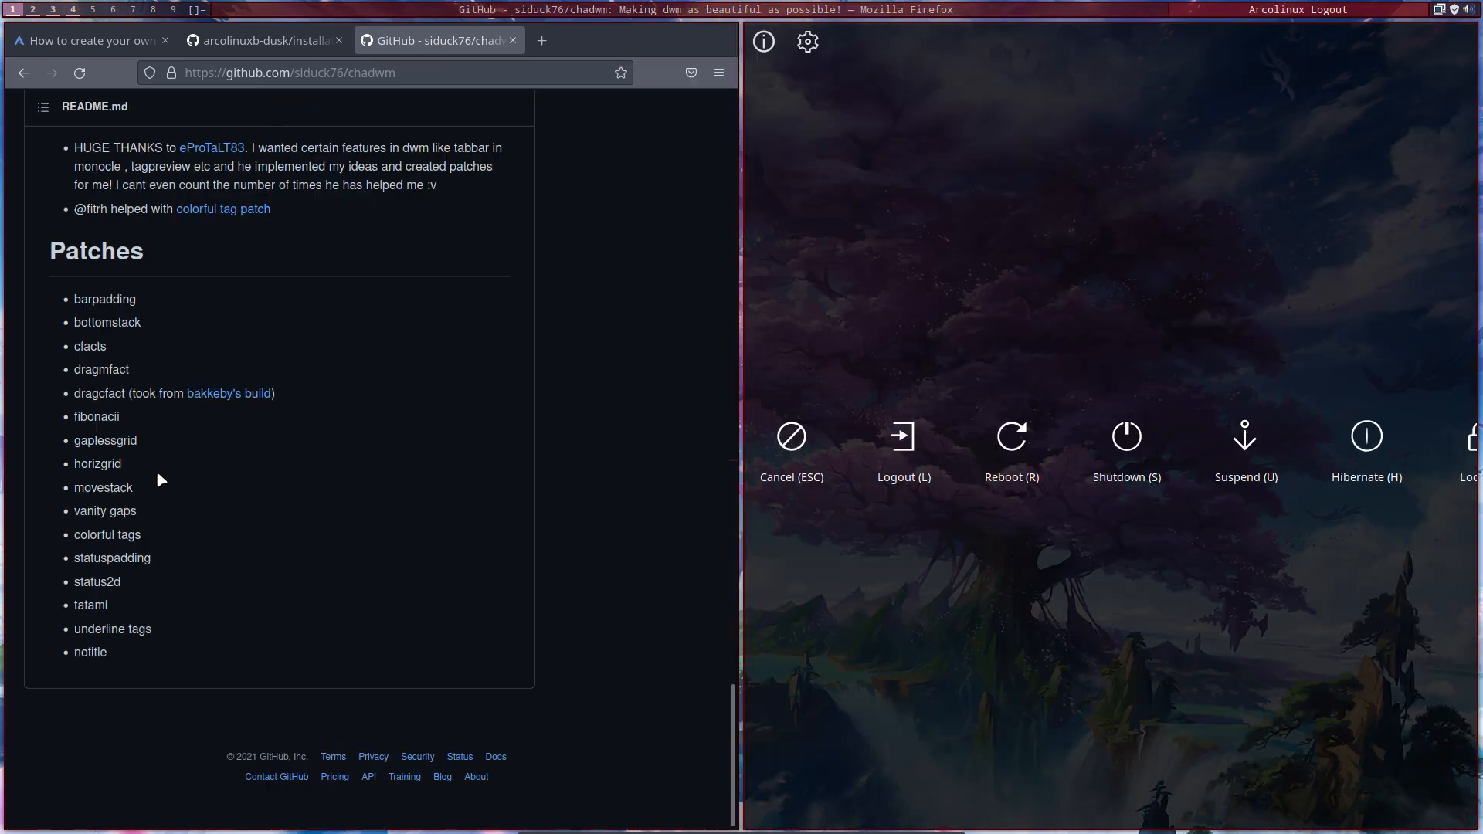
pyautogui.click(904, 442)
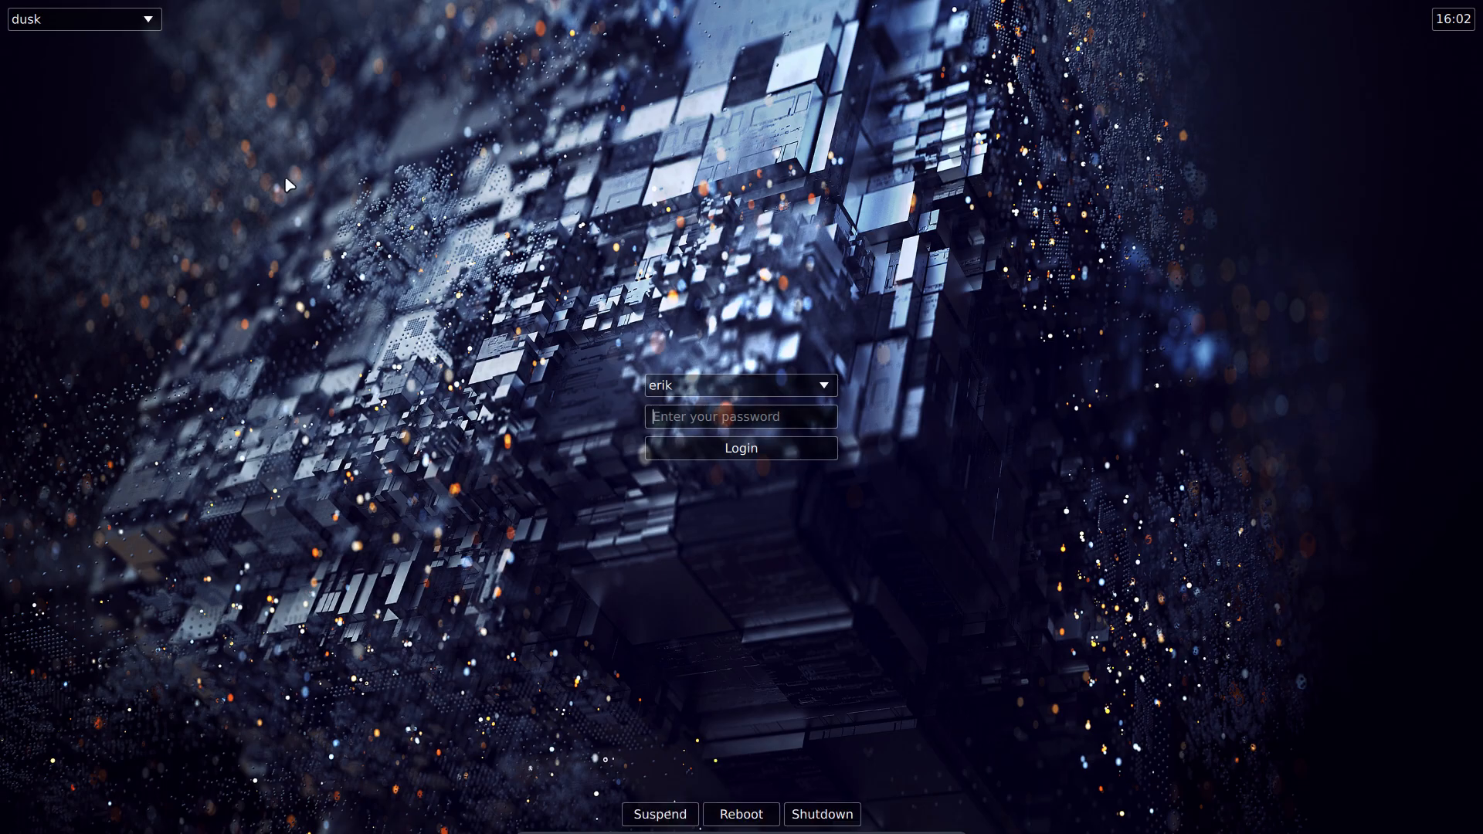
# Step: Select the dwm session on the login screen and log in with the account password
pyautogui.click(101, 29)
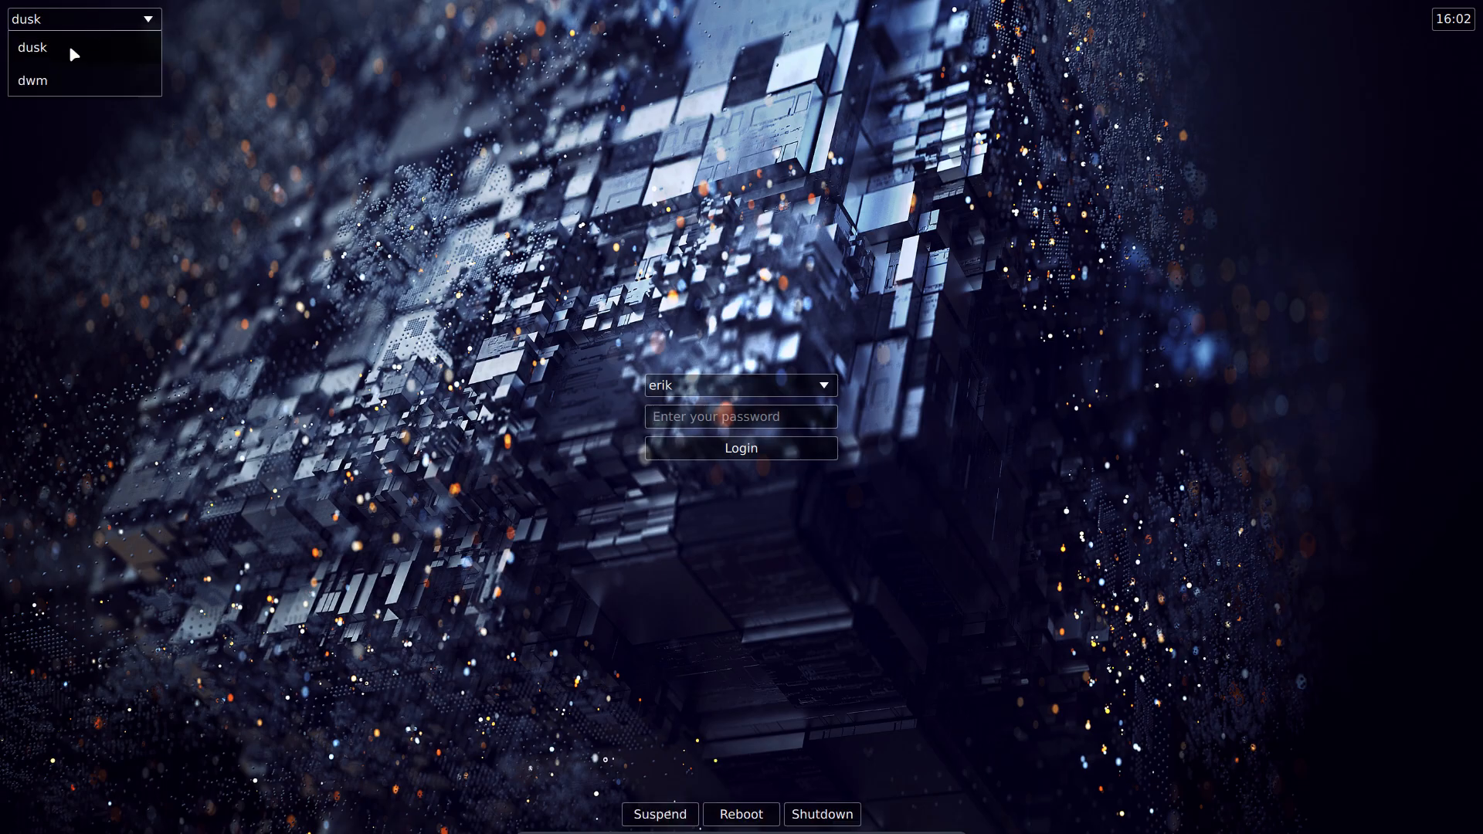
pyautogui.click(35, 80)
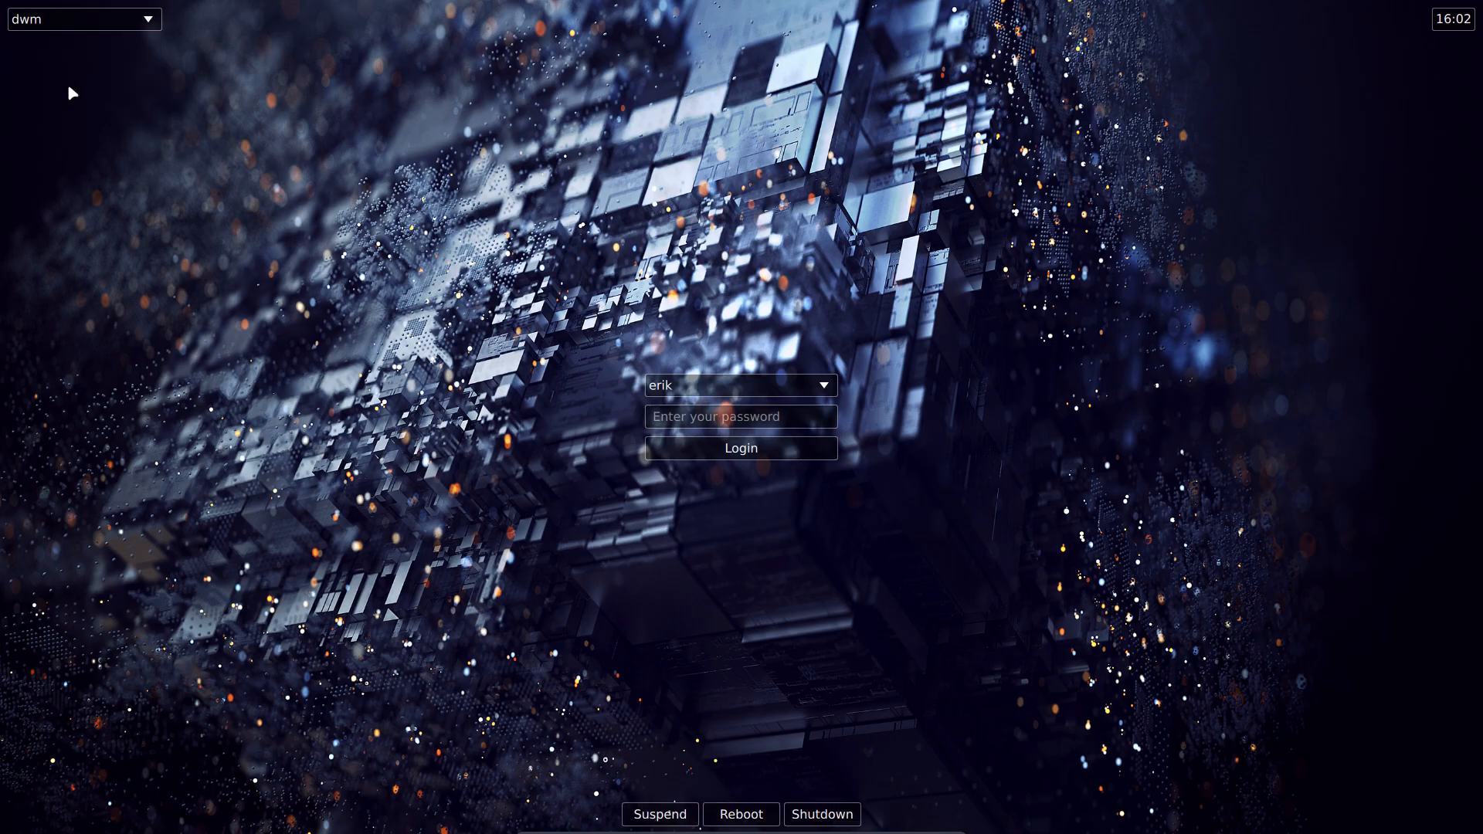
pyautogui.click(684, 422)
pyautogui.write('••••')
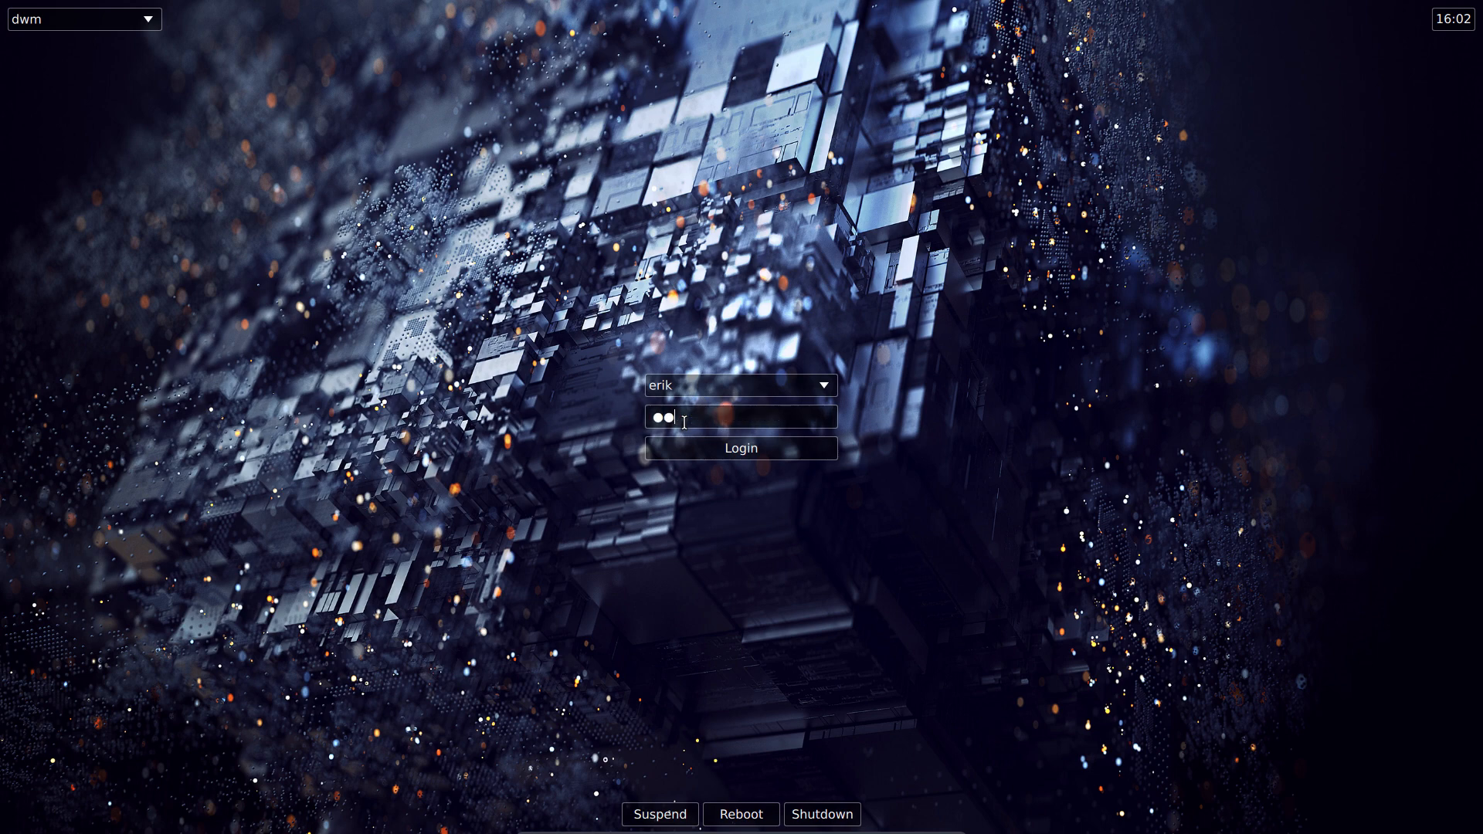
pyautogui.press('Return')
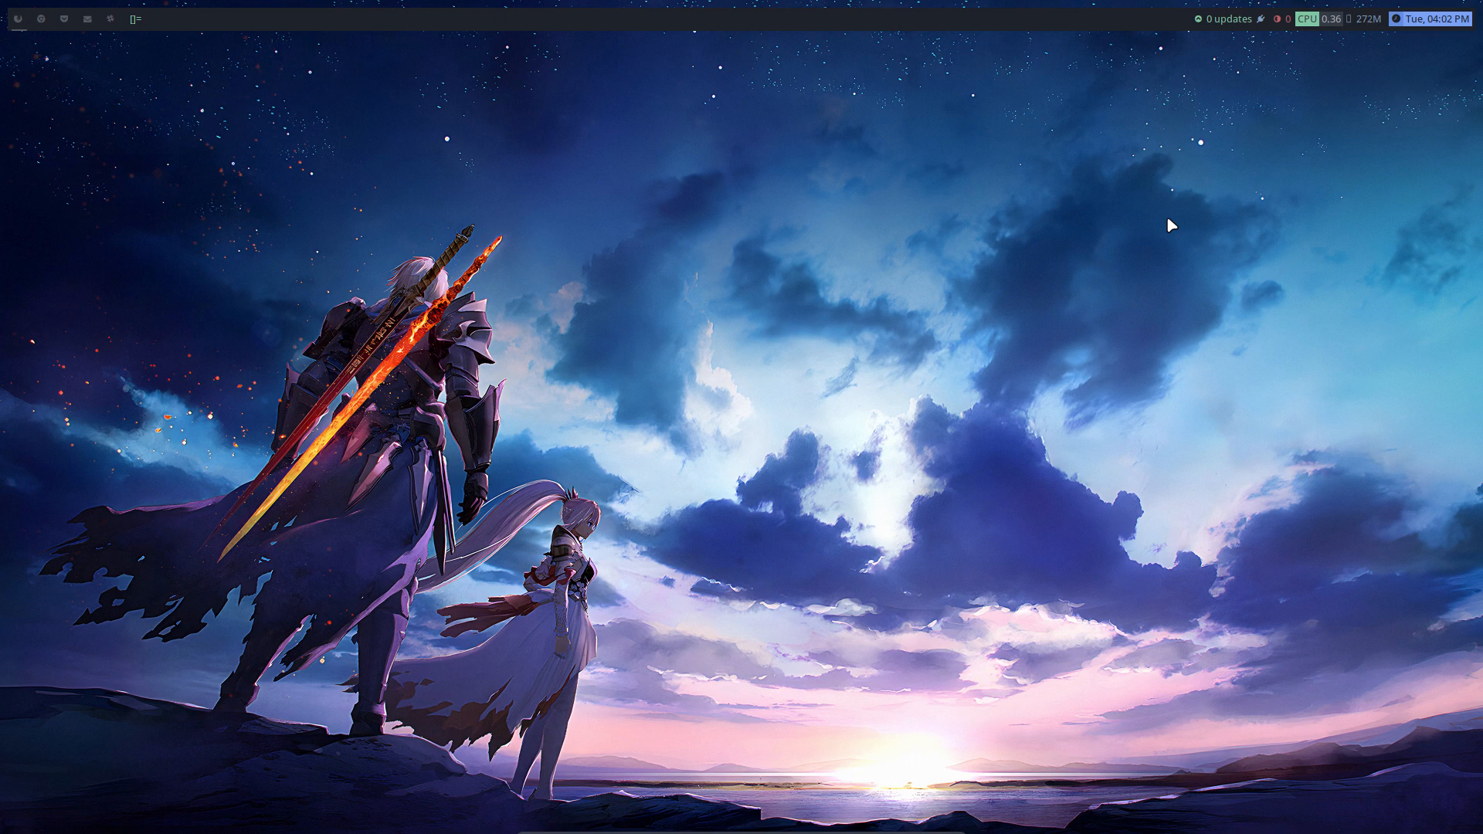
# Step: Open a terminal on the first workspace and enter a few blank lines at its prompt
pyautogui.press('super+Return')
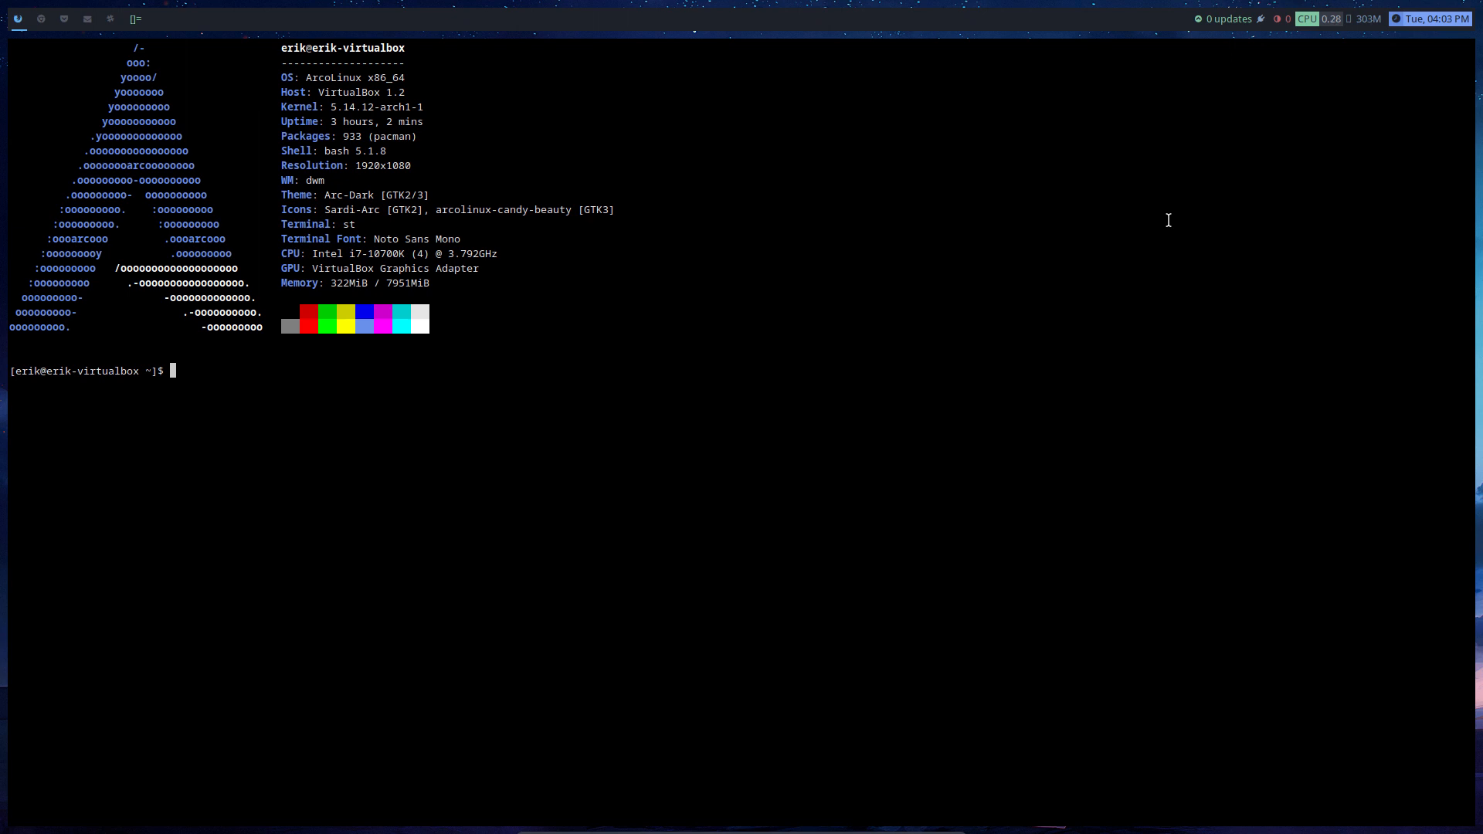
pyautogui.press('Return')
pyautogui.press('Return')
pyautogui.press('Return')
pyautogui.press('Return')
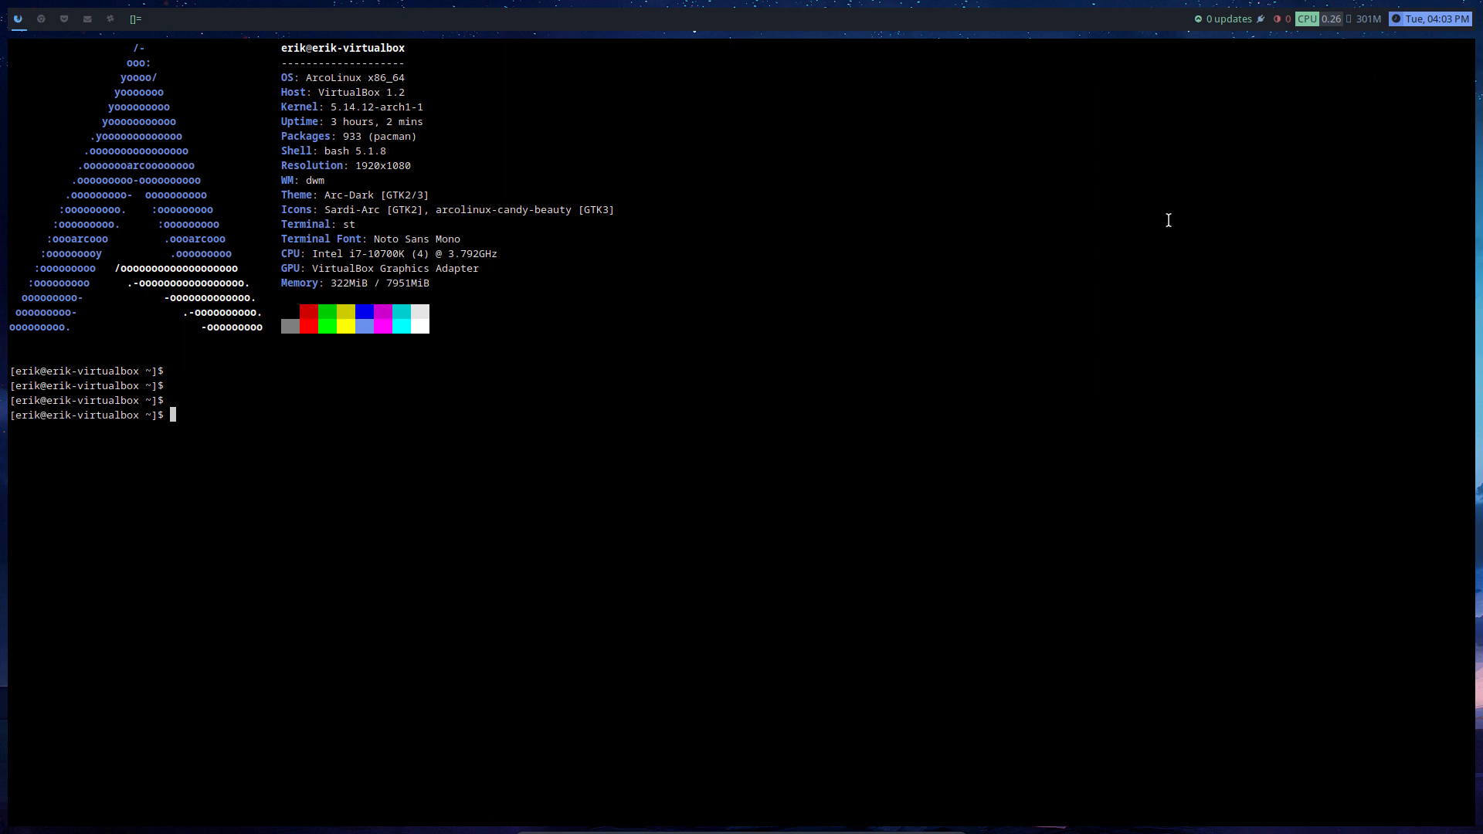
# Step: Try the layout that stacks windows one above the other with a second terminal, and close both terminals
pyautogui.press('super+Return')
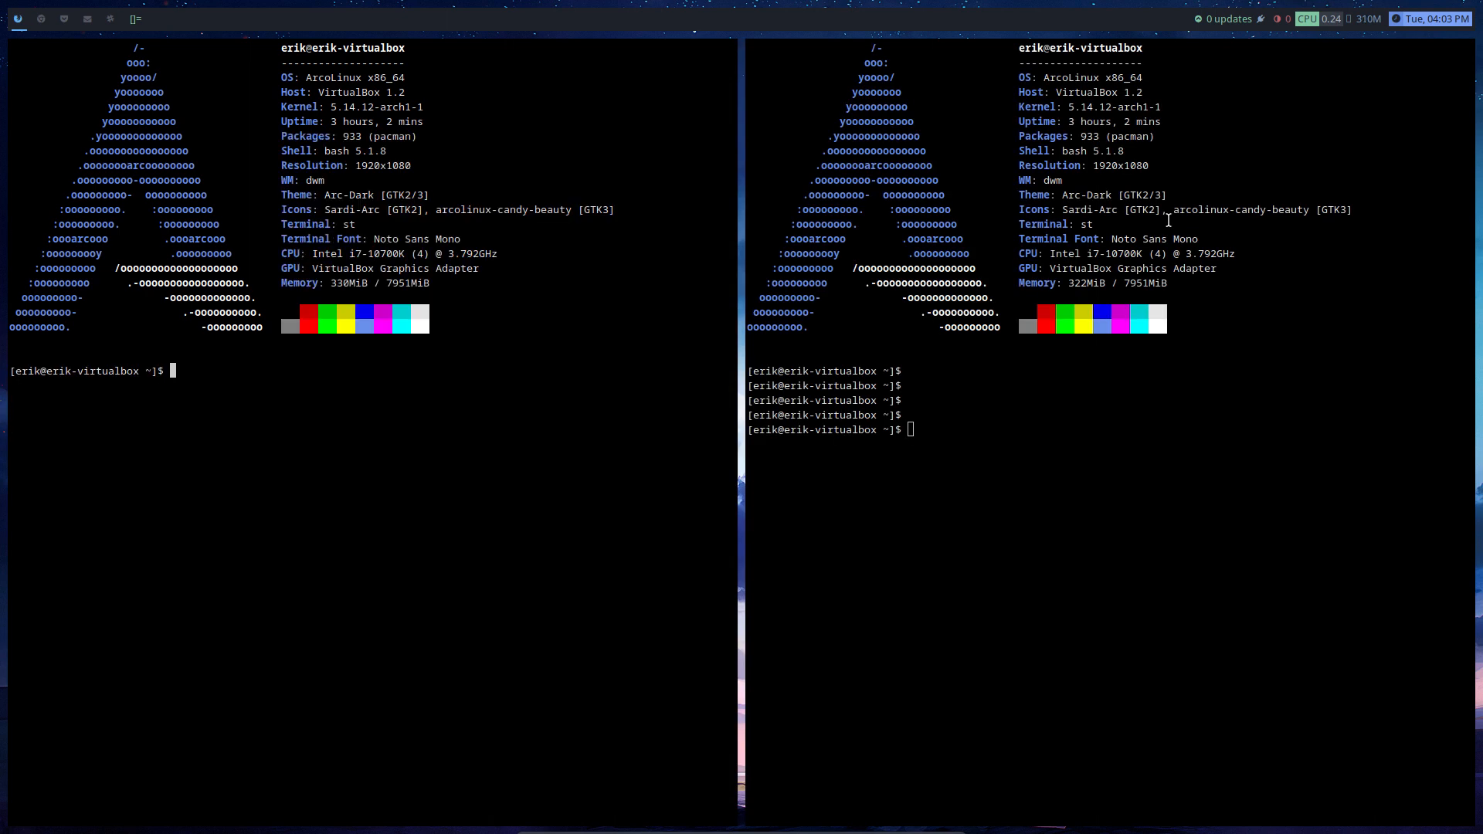
pyautogui.write('ps')
pyautogui.press('super+ctrl+t')
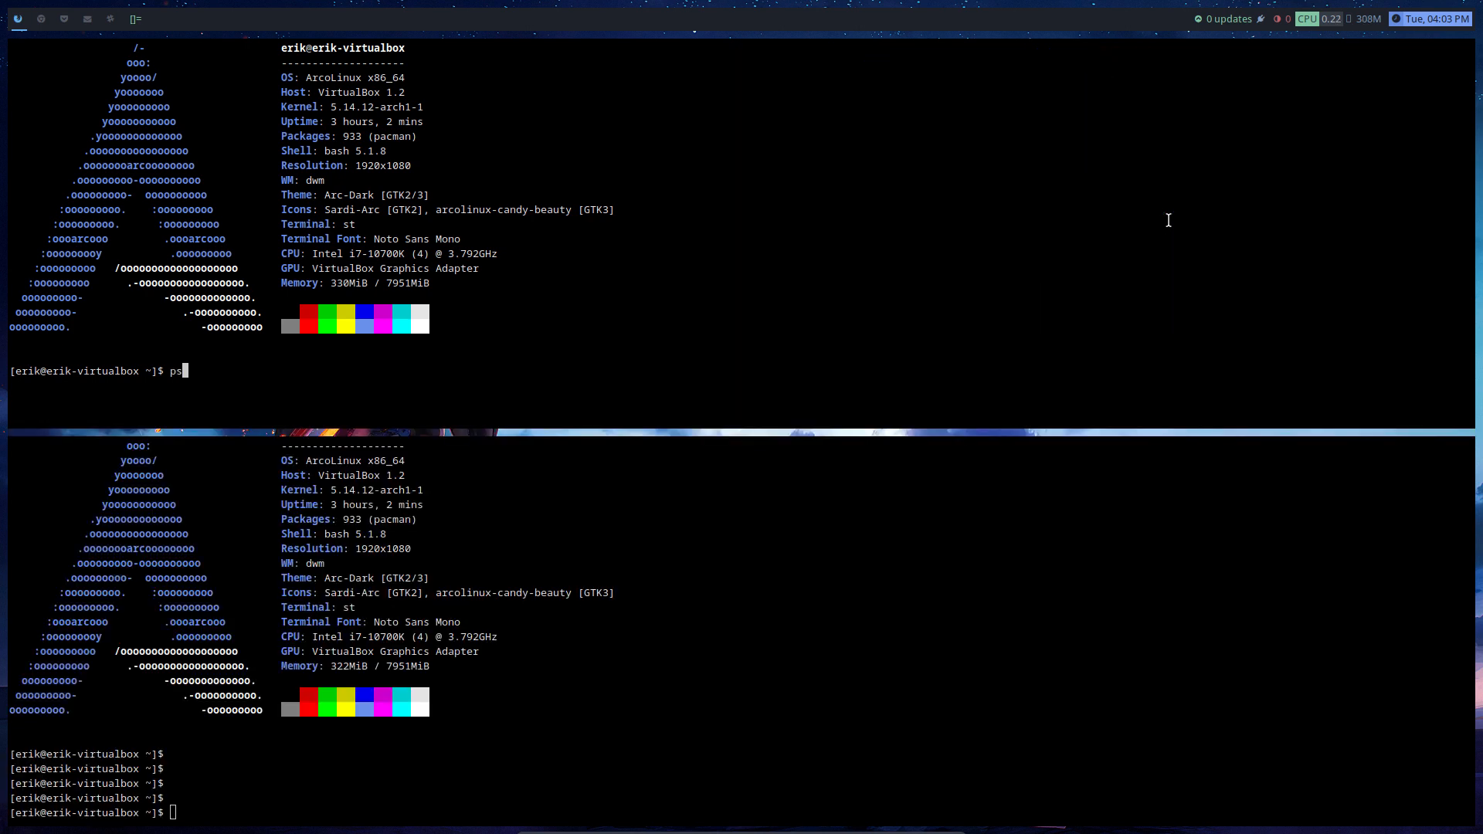
pyautogui.write('sz')
pyautogui.press('super+q')
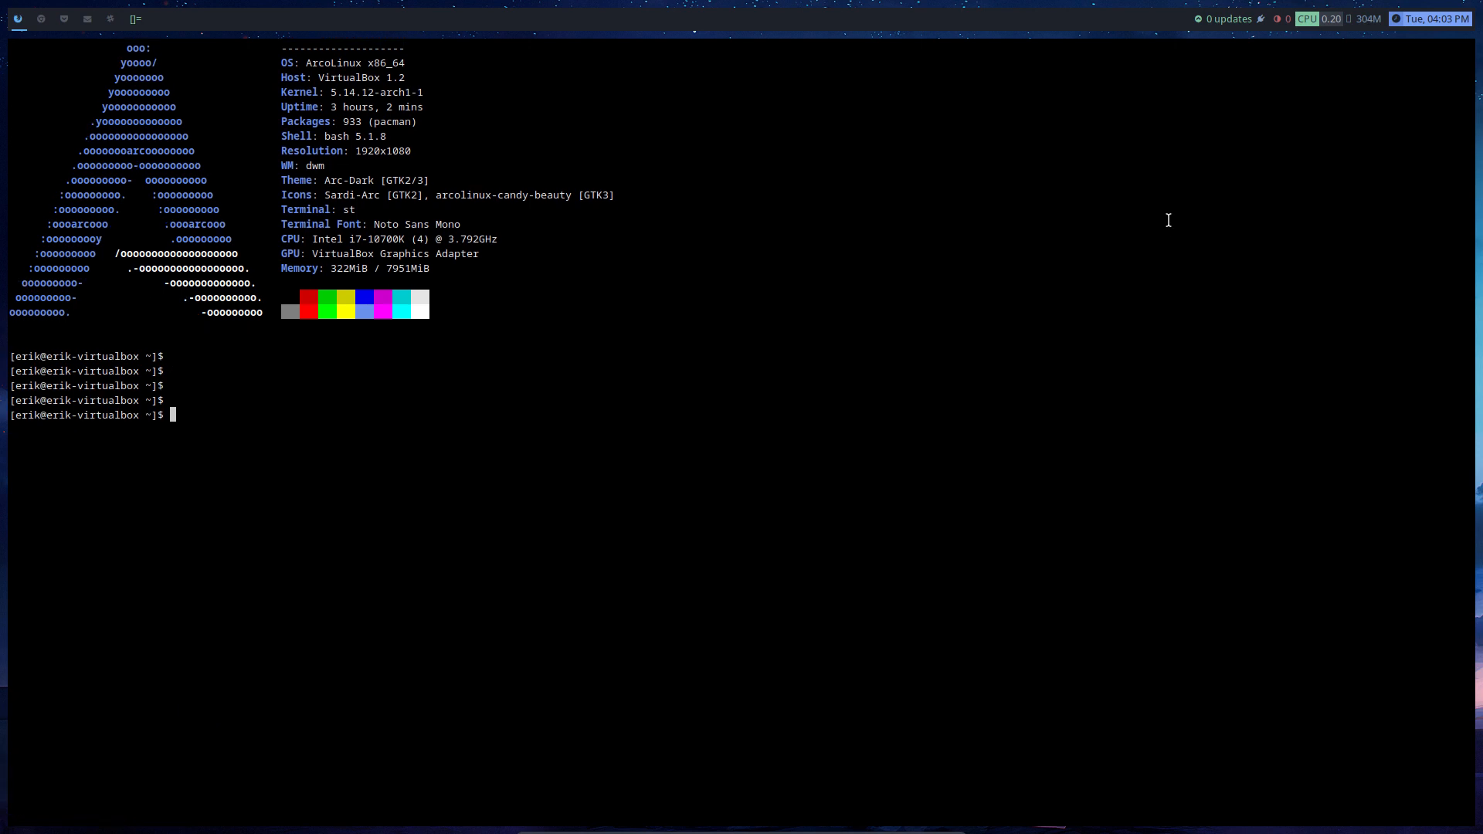
pyautogui.press('super+q')
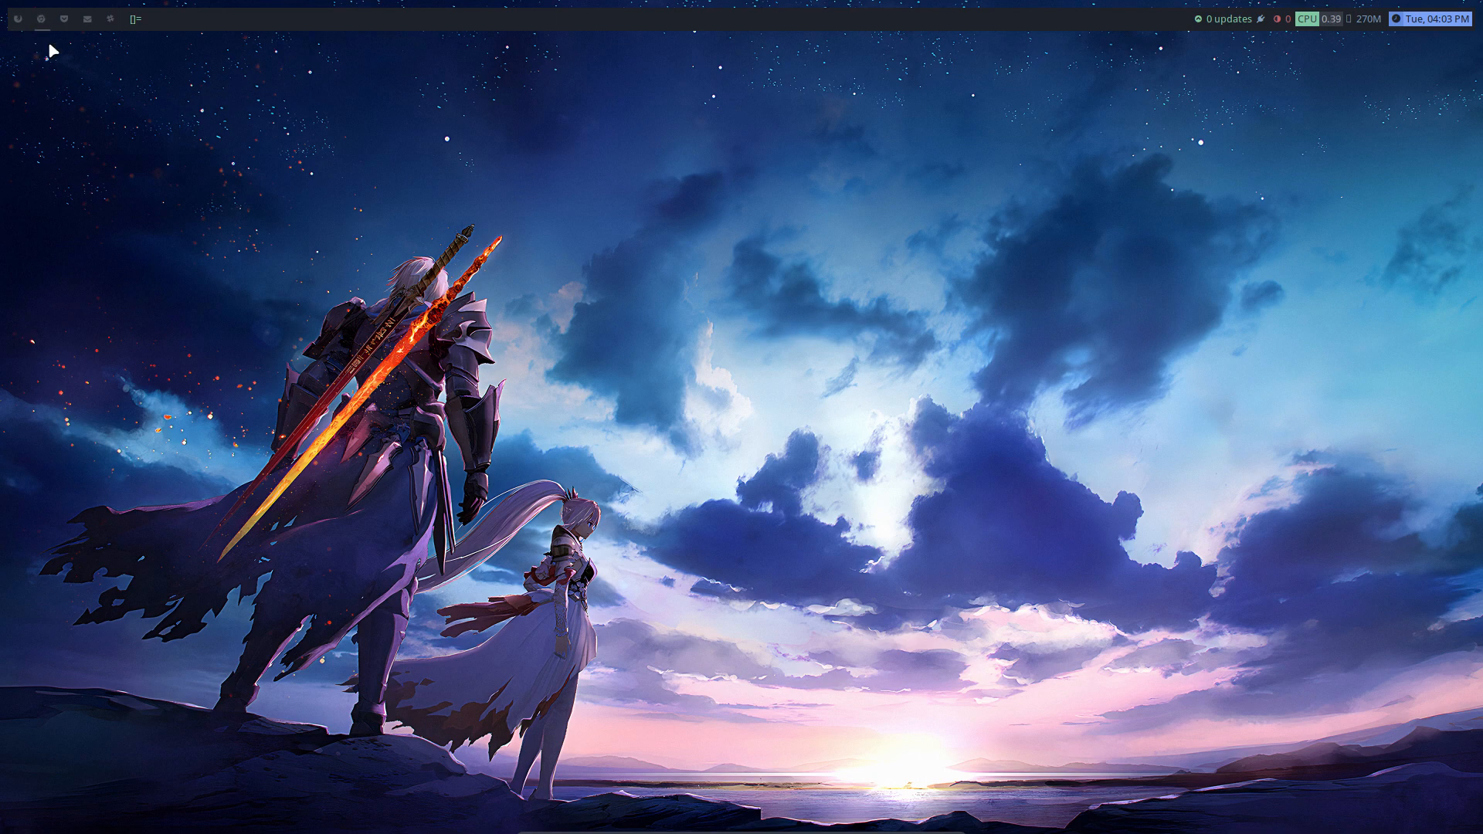
# Step: Open a terminal on the fifth workspace and launch thunar from it
pyautogui.click(109, 19)
pyautogui.press('super+Return')
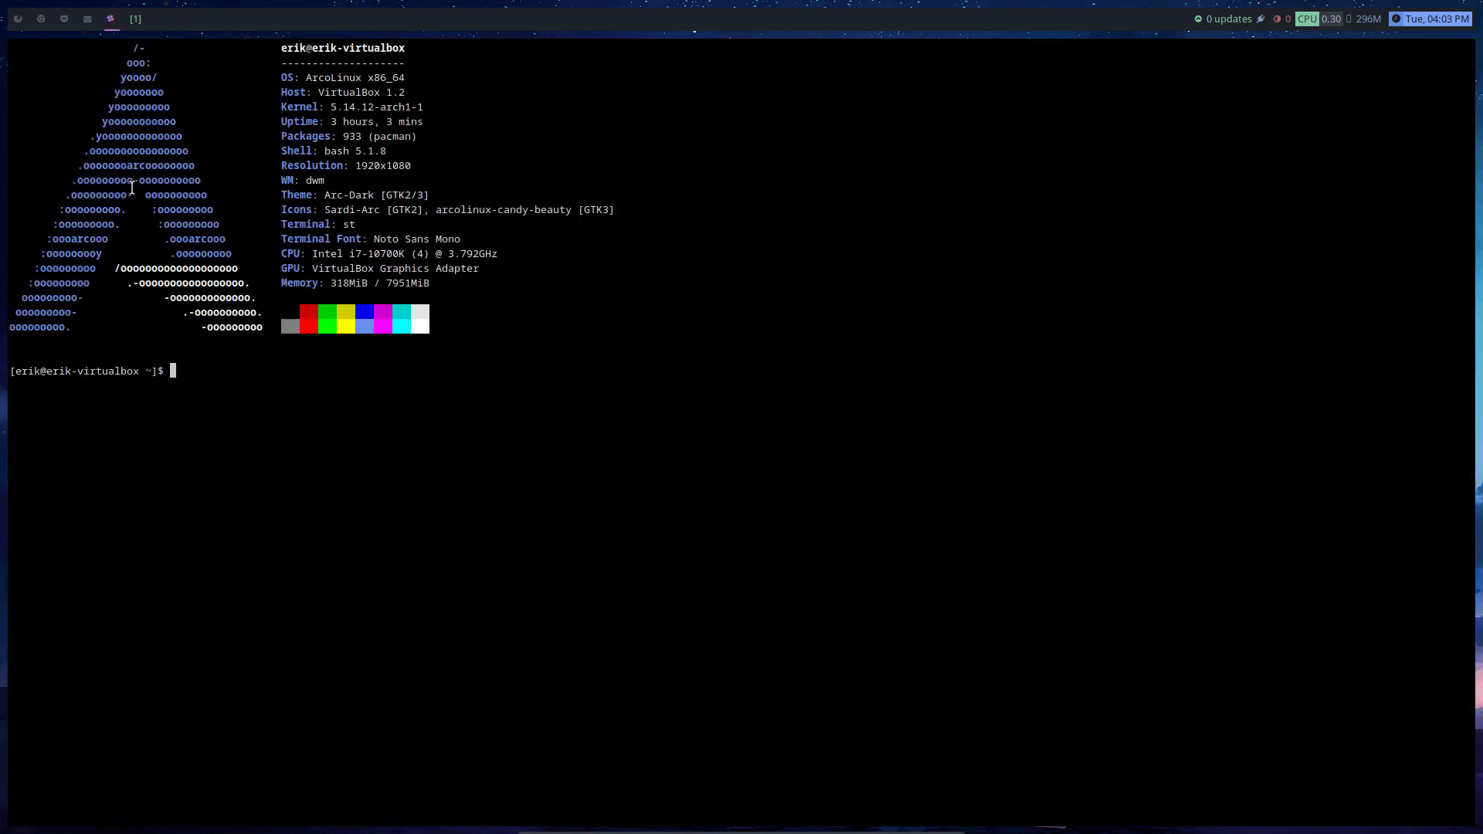
pyautogui.write('thua')
pyautogui.press('BackSpace')
pyautogui.press('BackSpace')
pyautogui.press('BackSpace')
pyautogui.write('hunar')
pyautogui.press('Return')
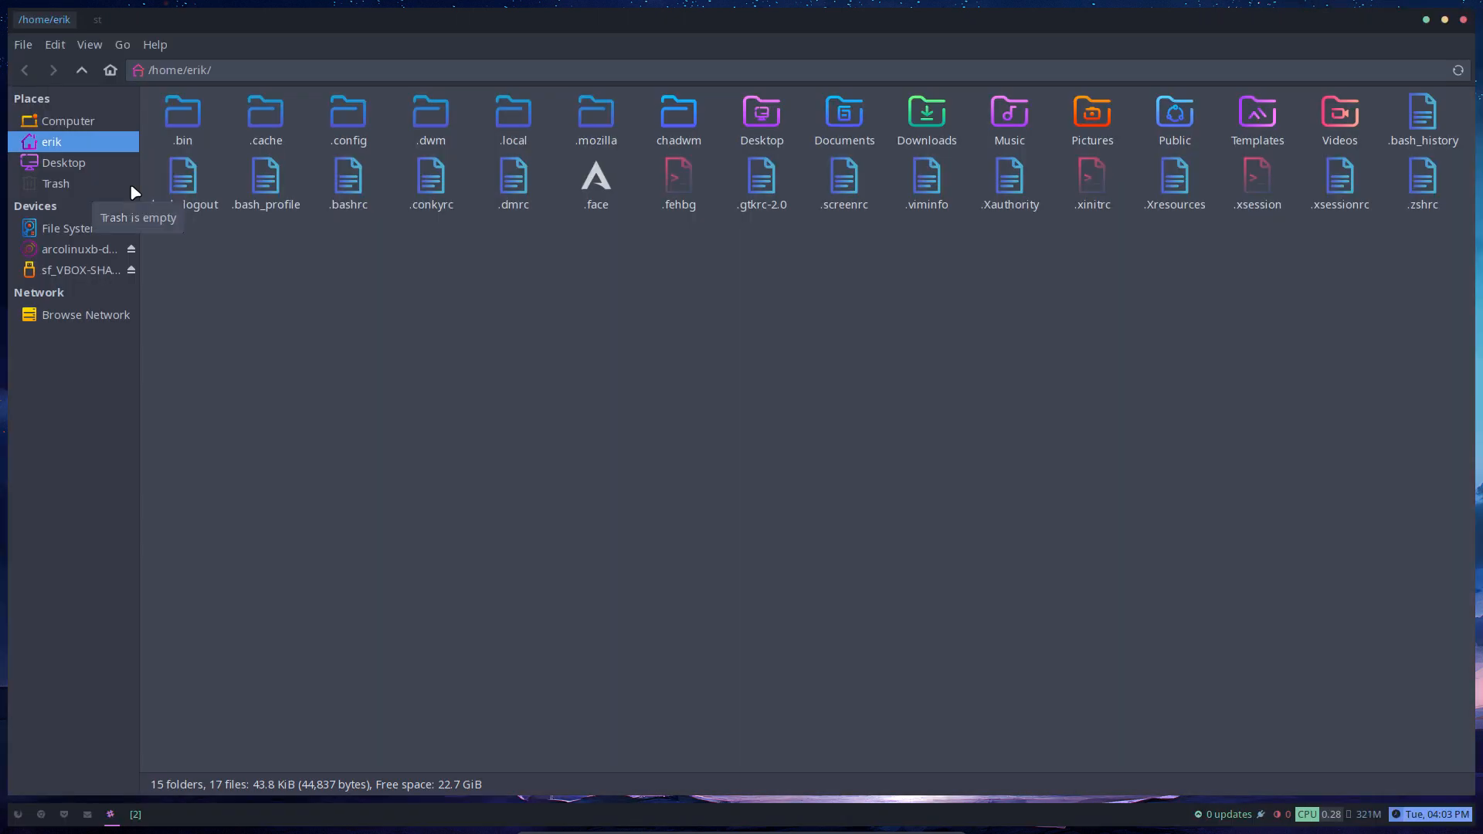
# Step: Open the .config/chadwm folder and try to compare config.def.h with config.h
pyautogui.doubleClick(349, 116)
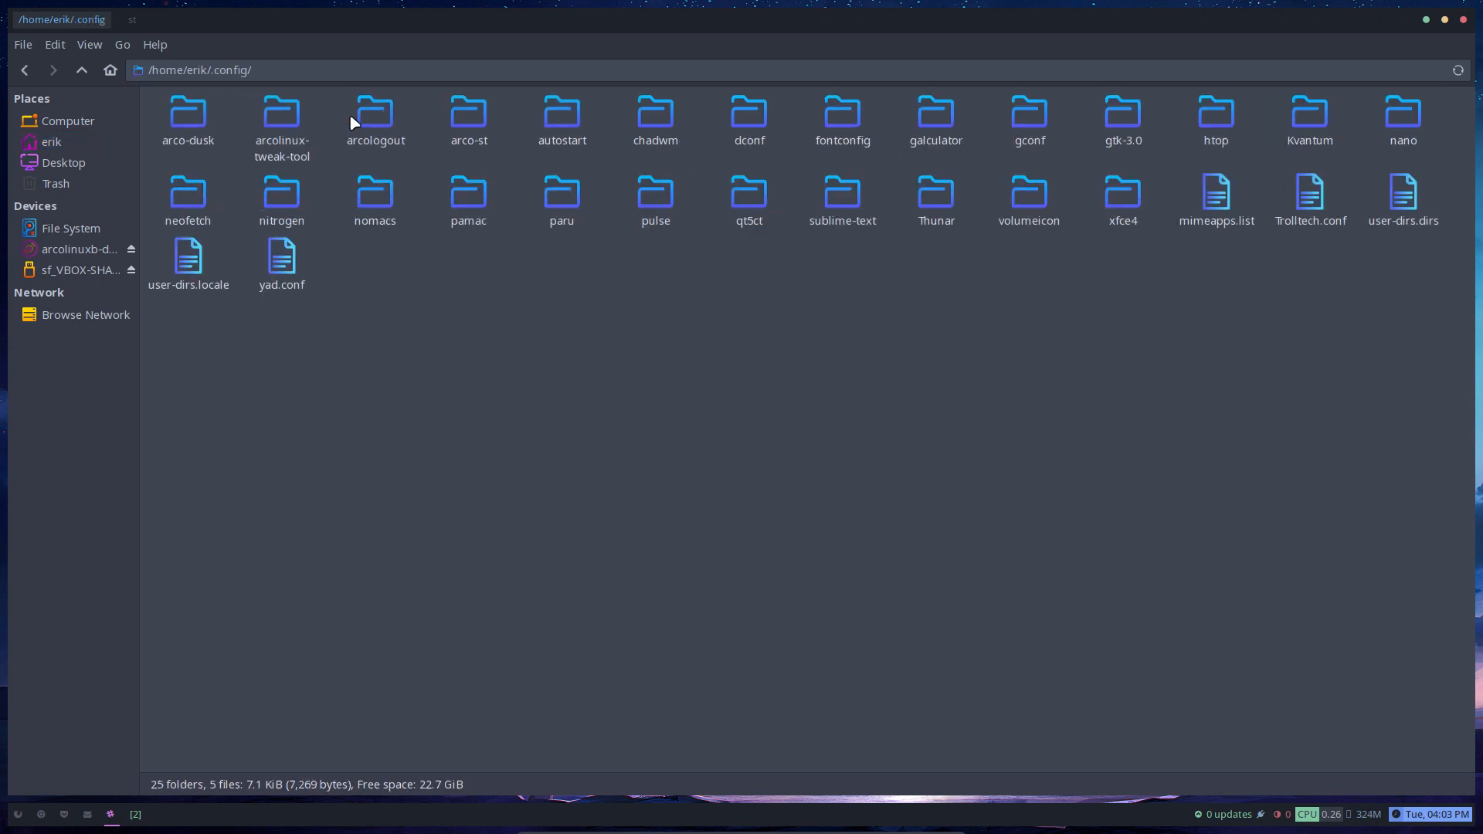
pyautogui.doubleClick(656, 120)
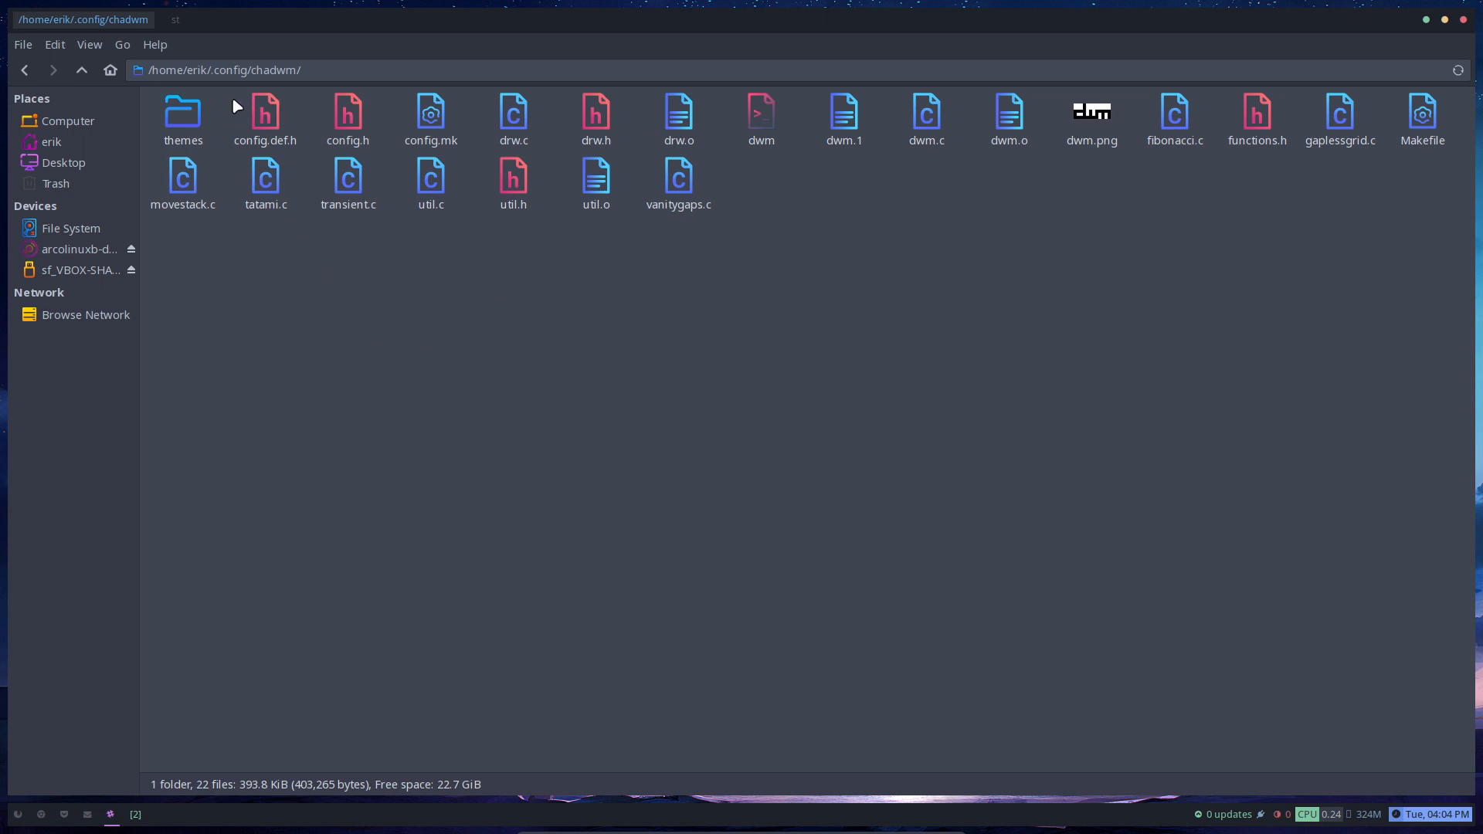
pyautogui.moveTo(237, 102); pyautogui.dragTo(359, 131)
pyautogui.rightClick(355, 122)
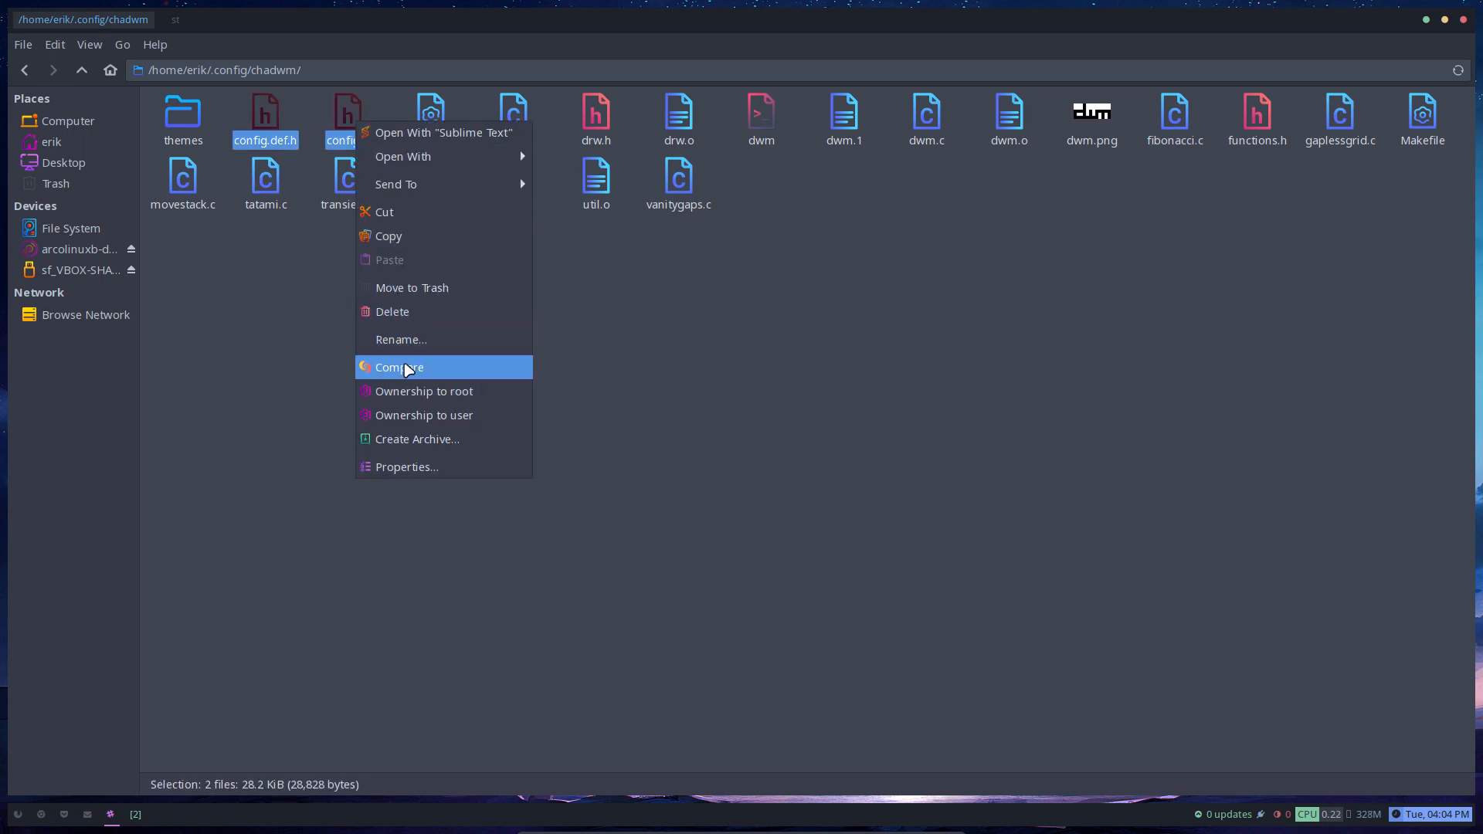
pyautogui.click(402, 367)
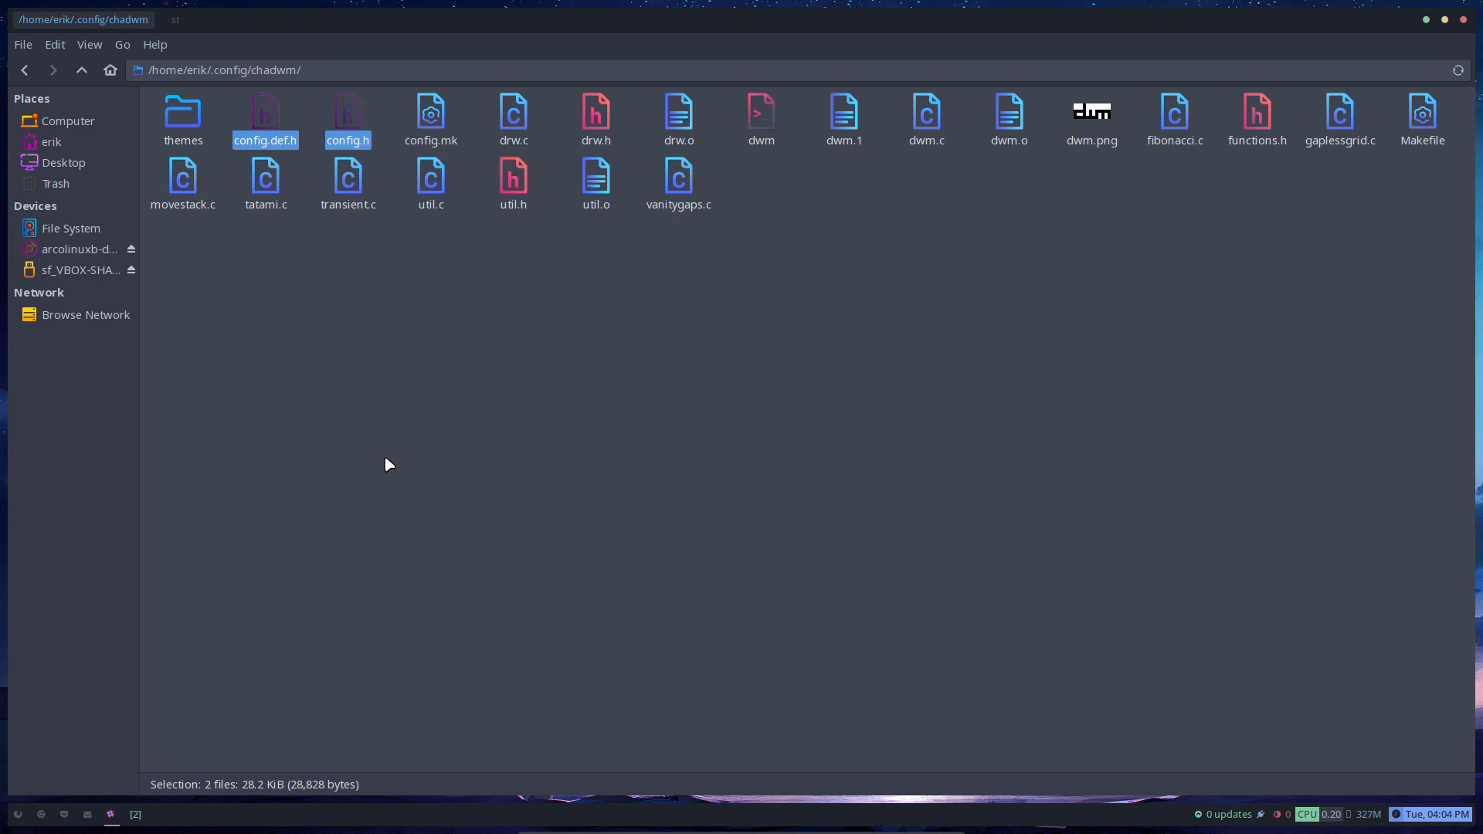
pyautogui.click(373, 479)
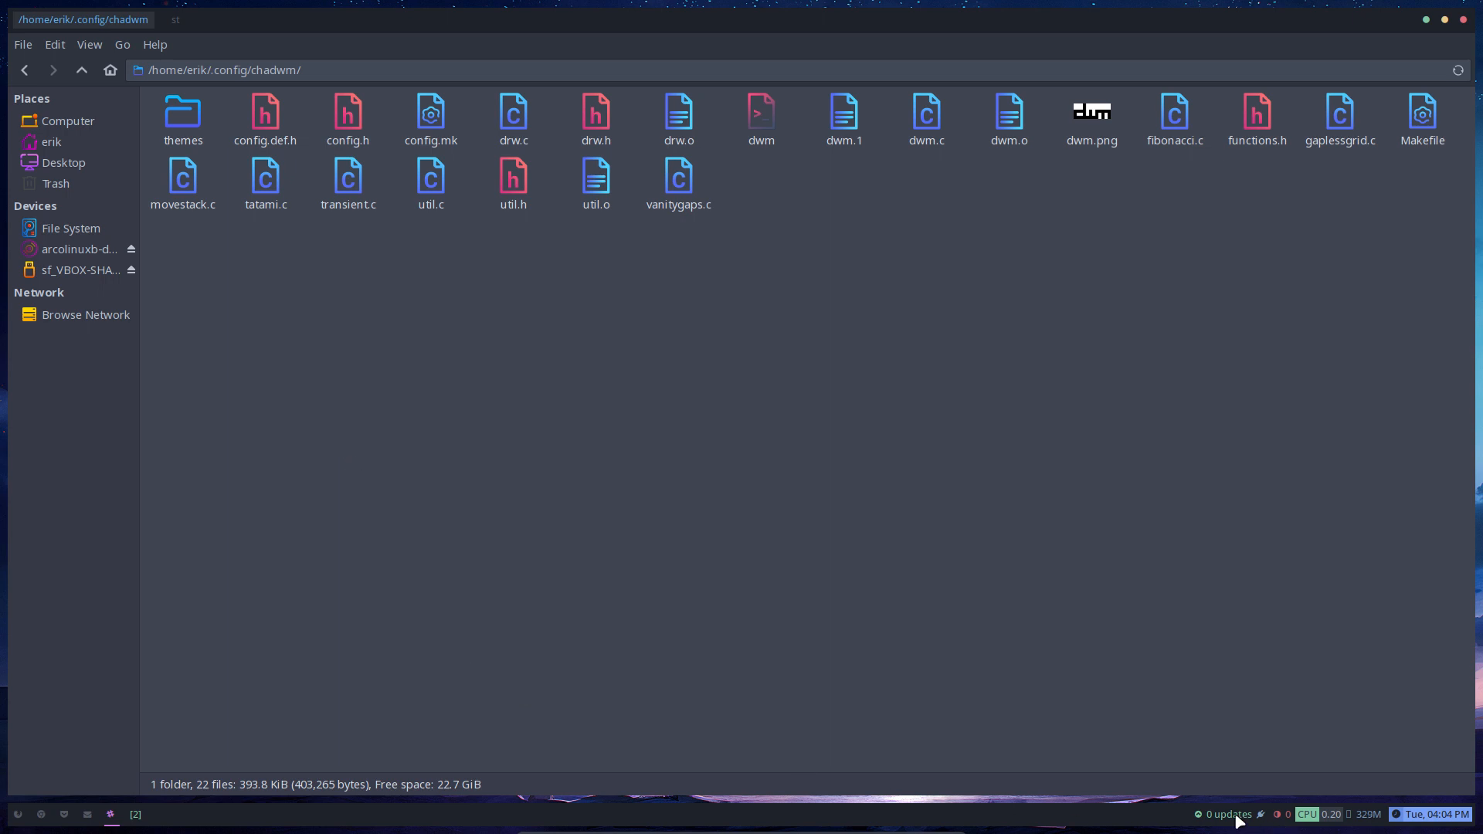
# Step: Switch the fifth workspace to the tiled layout and interrupt the running thunar command in the terminal
pyautogui.click(20, 822)
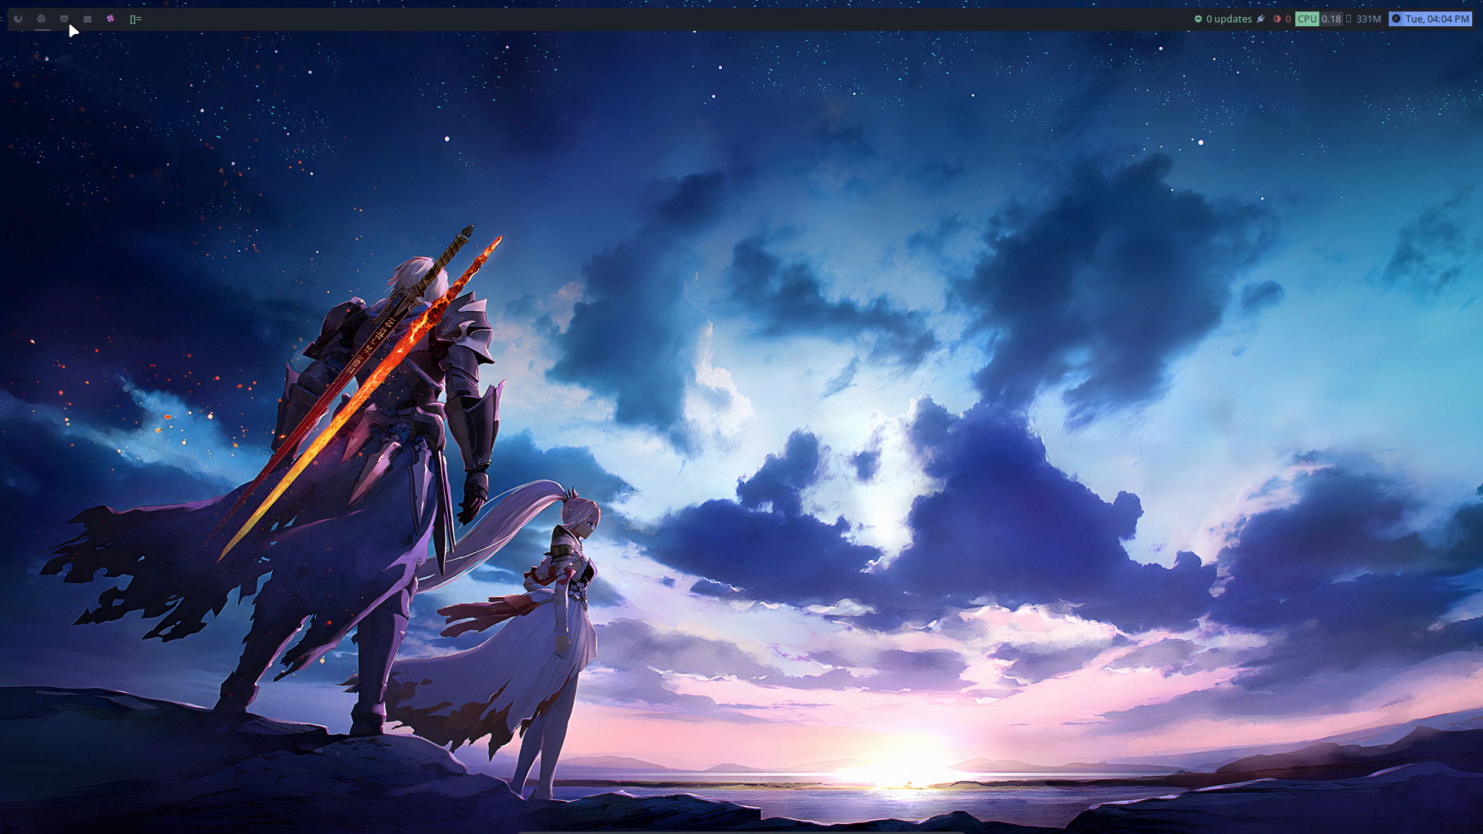
pyautogui.click(111, 19)
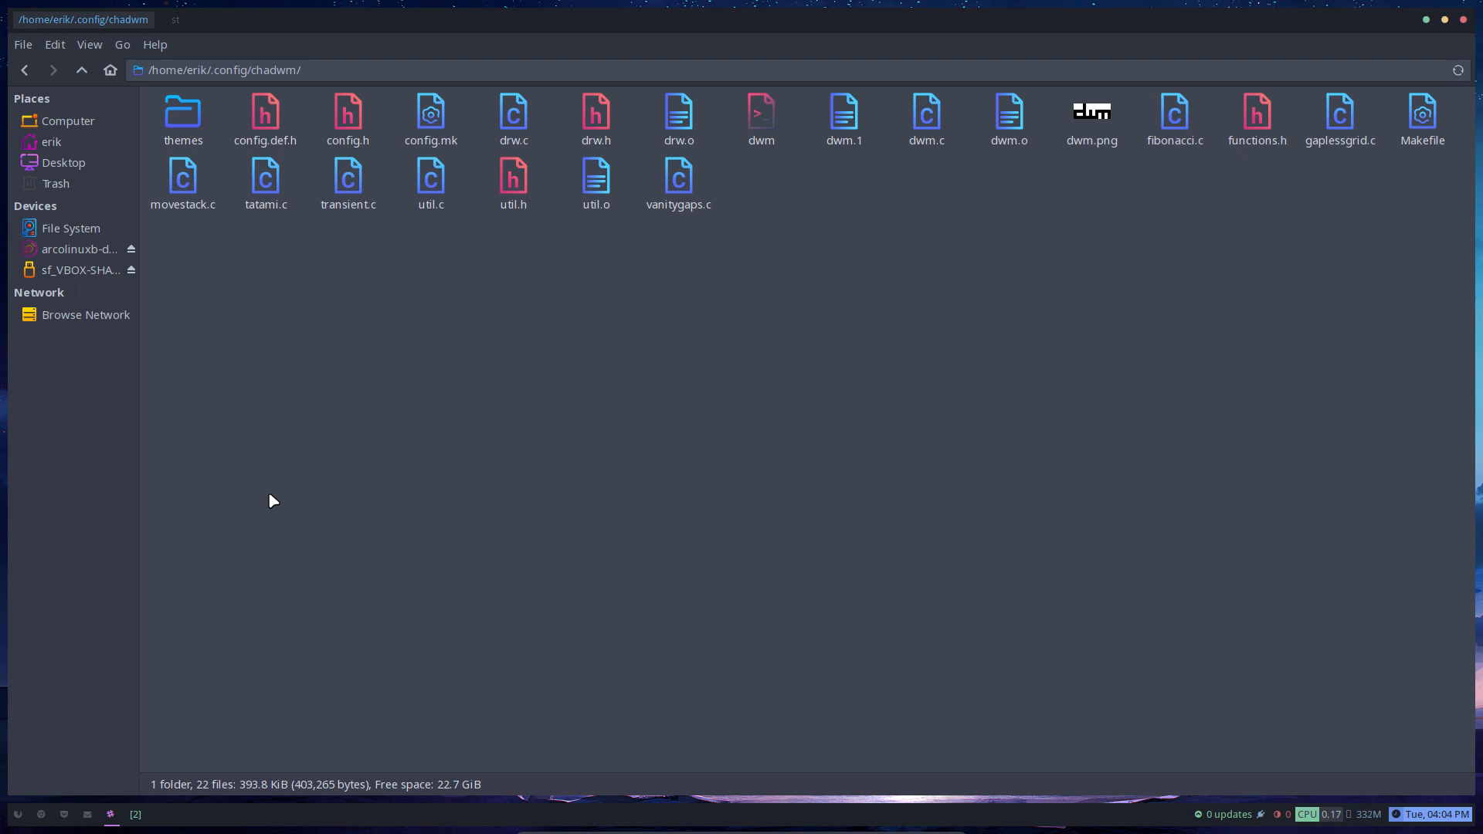
pyautogui.press('super+t')
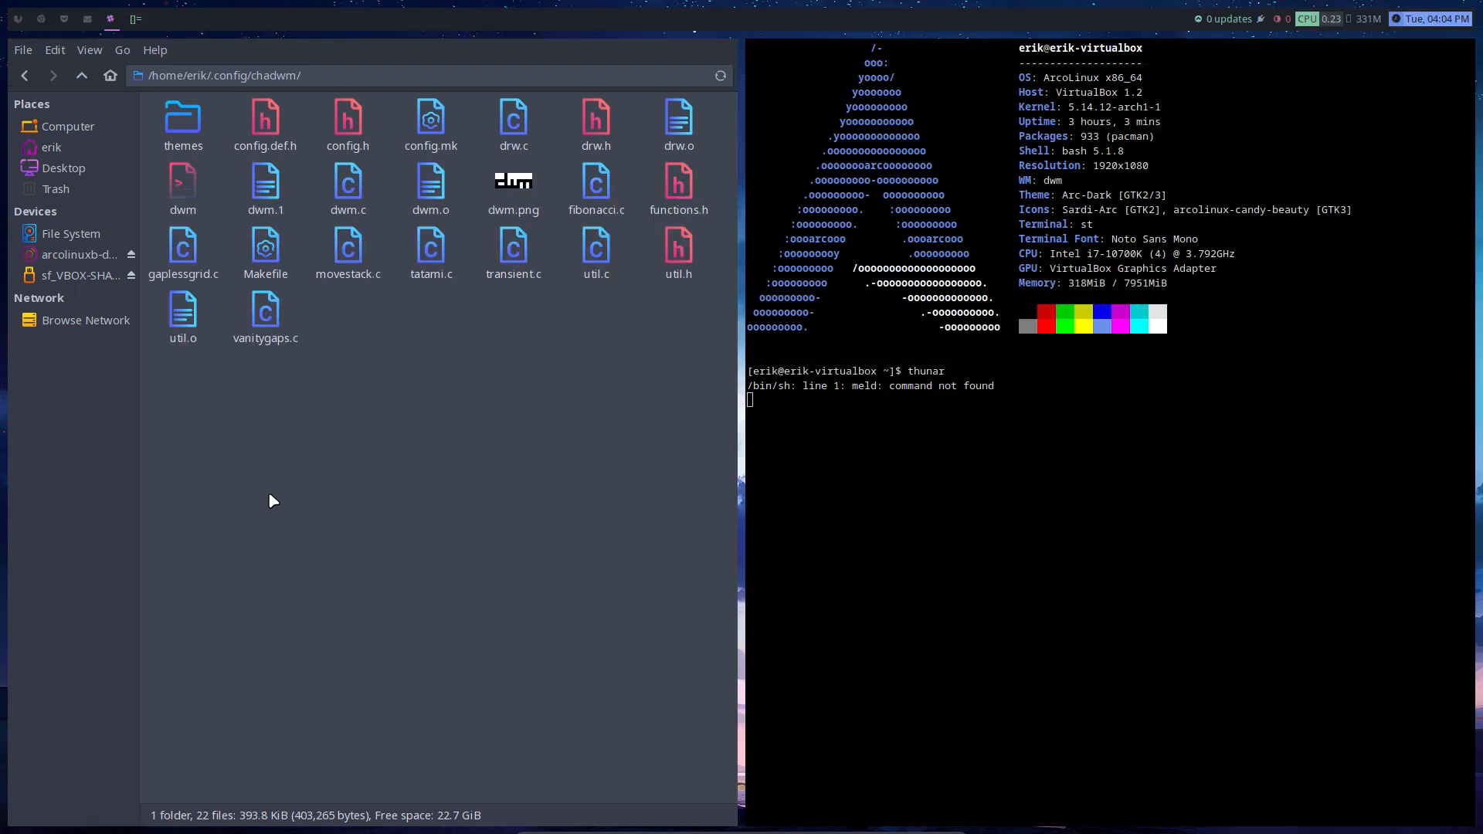
pyautogui.write('firefo')
pyautogui.hotkey('ctrl', 'c')
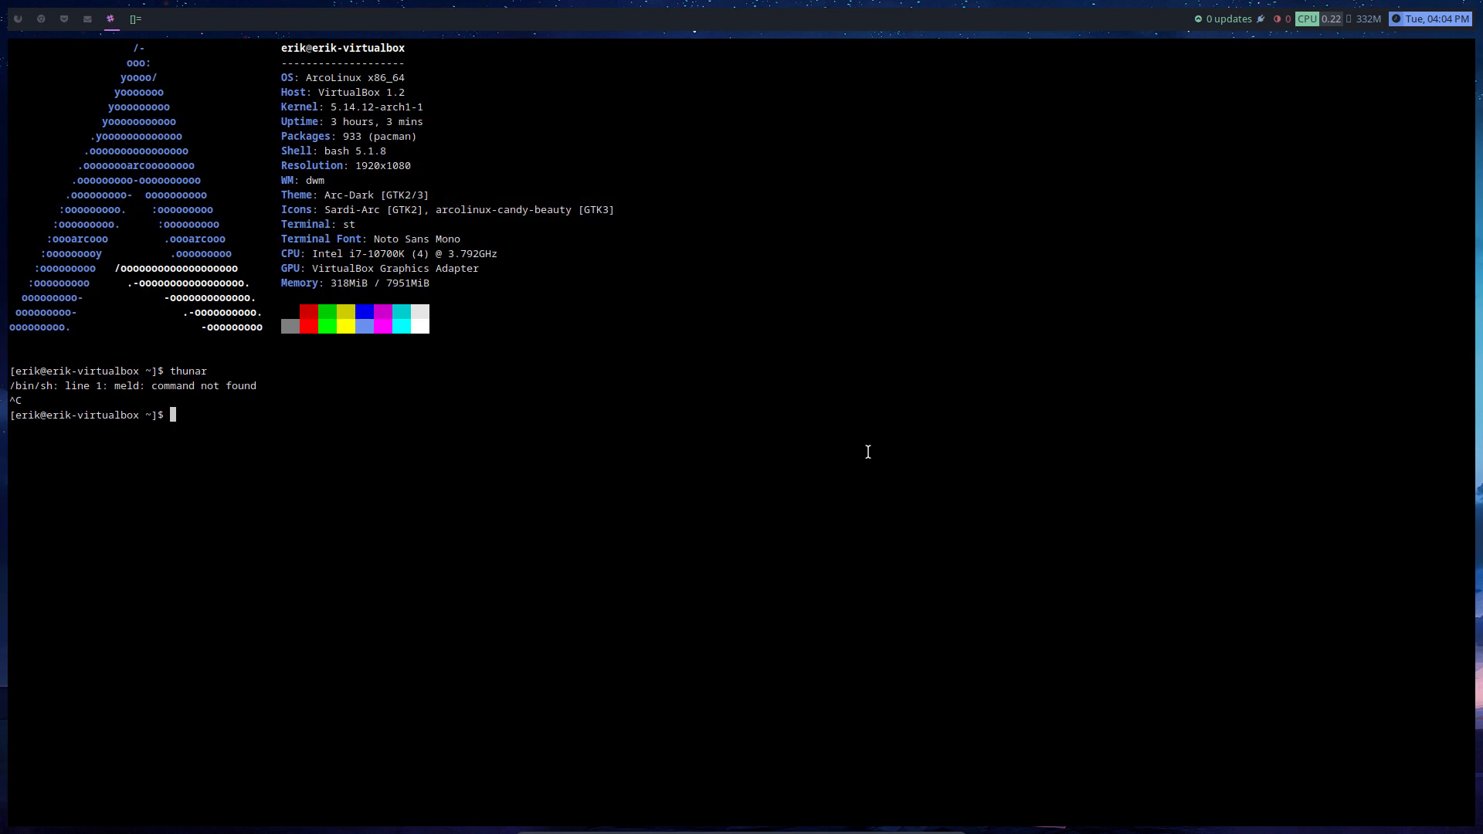
# Step: Install meld with sudo pacman -S meld, entering the sudo password and accepting the installation
pyautogui.write('sudo pacman -S meld')
pyautogui.press('Return')
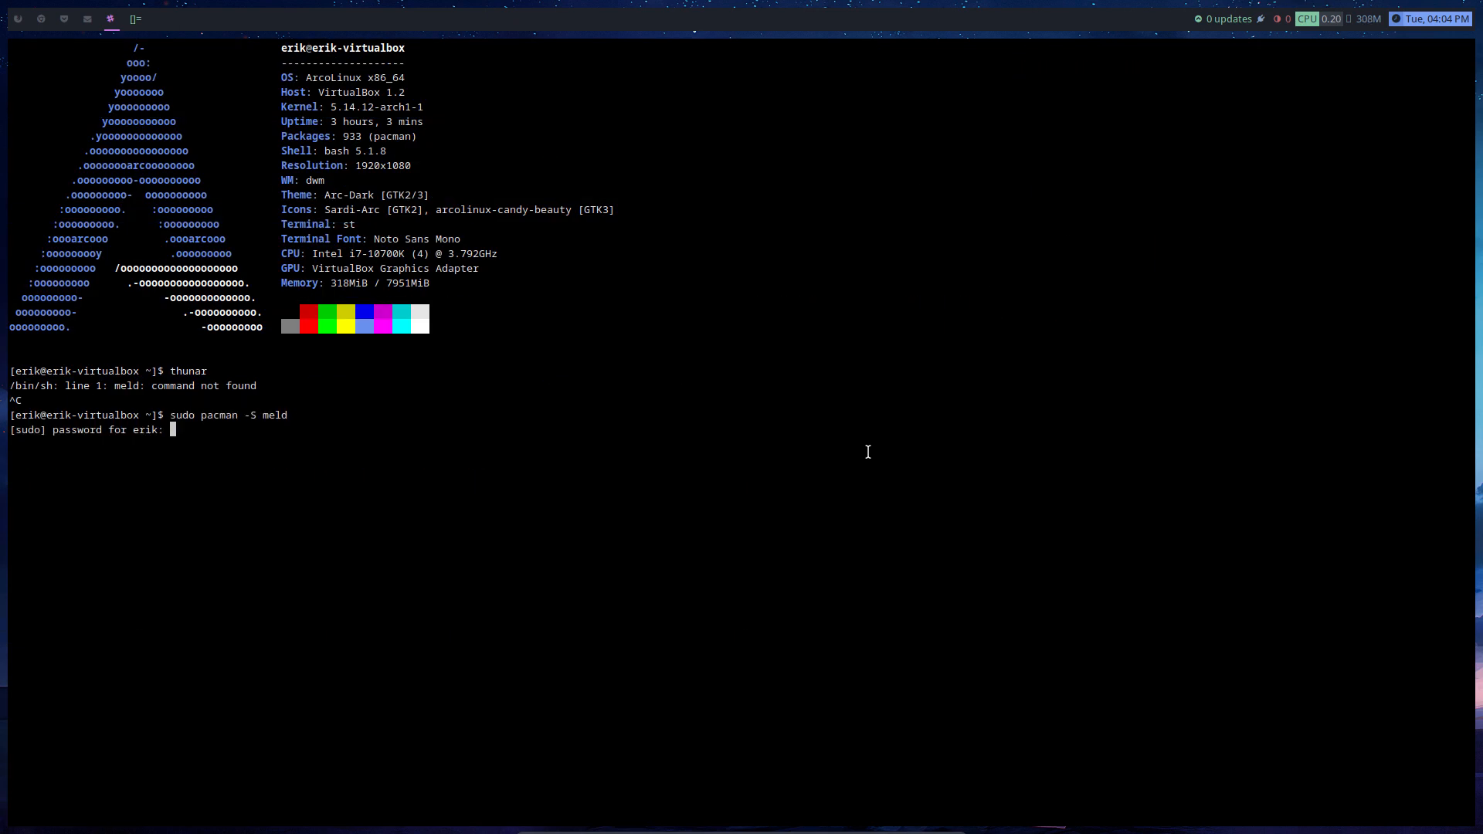
pyautogui.press('Return')
pyautogui.press('Return')
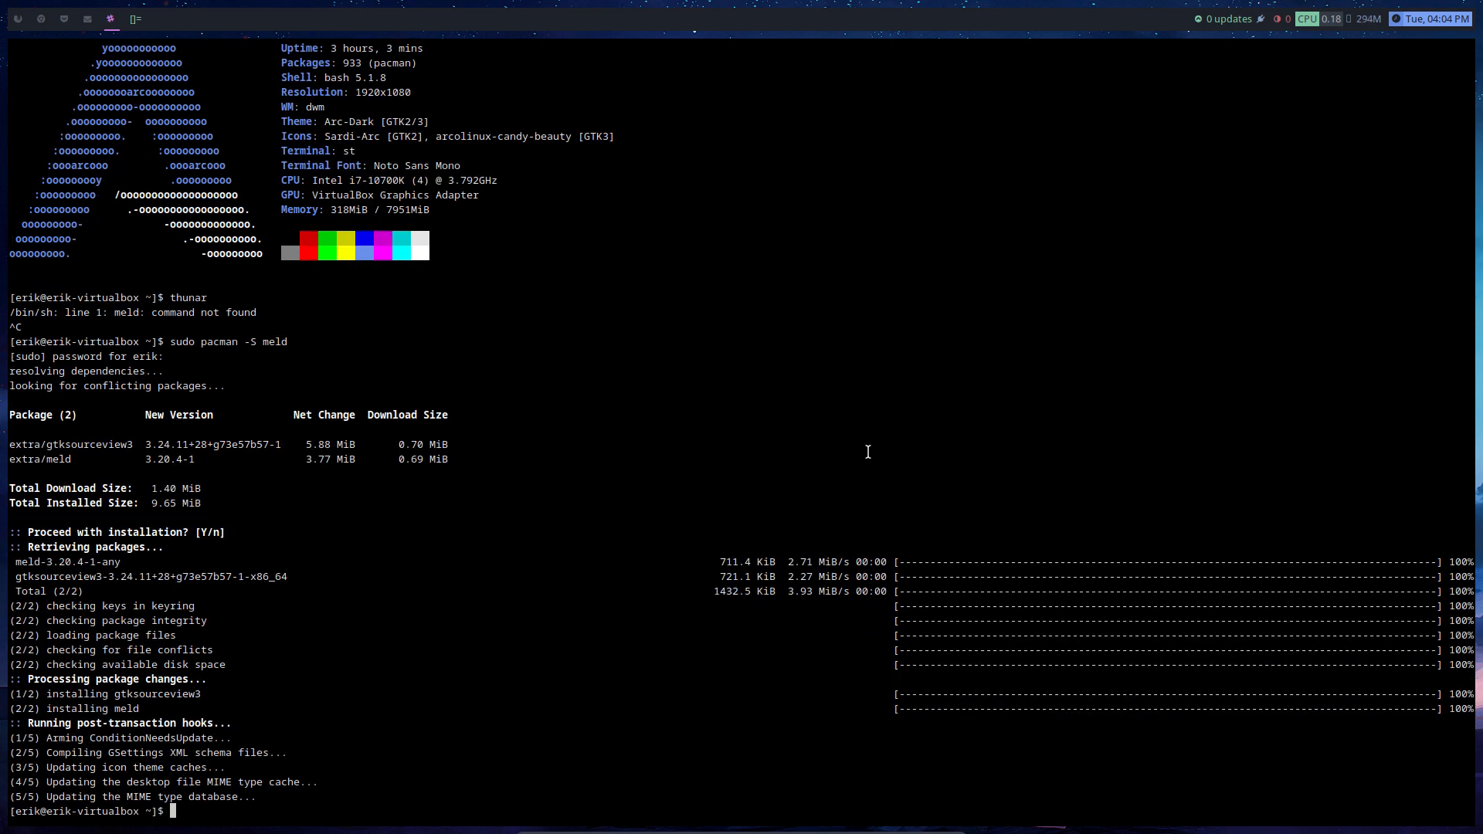
# Step: Launch thunar again from the terminal
pyautogui.write('thuanr')
pyautogui.press('Return')
pyautogui.write('thunar')
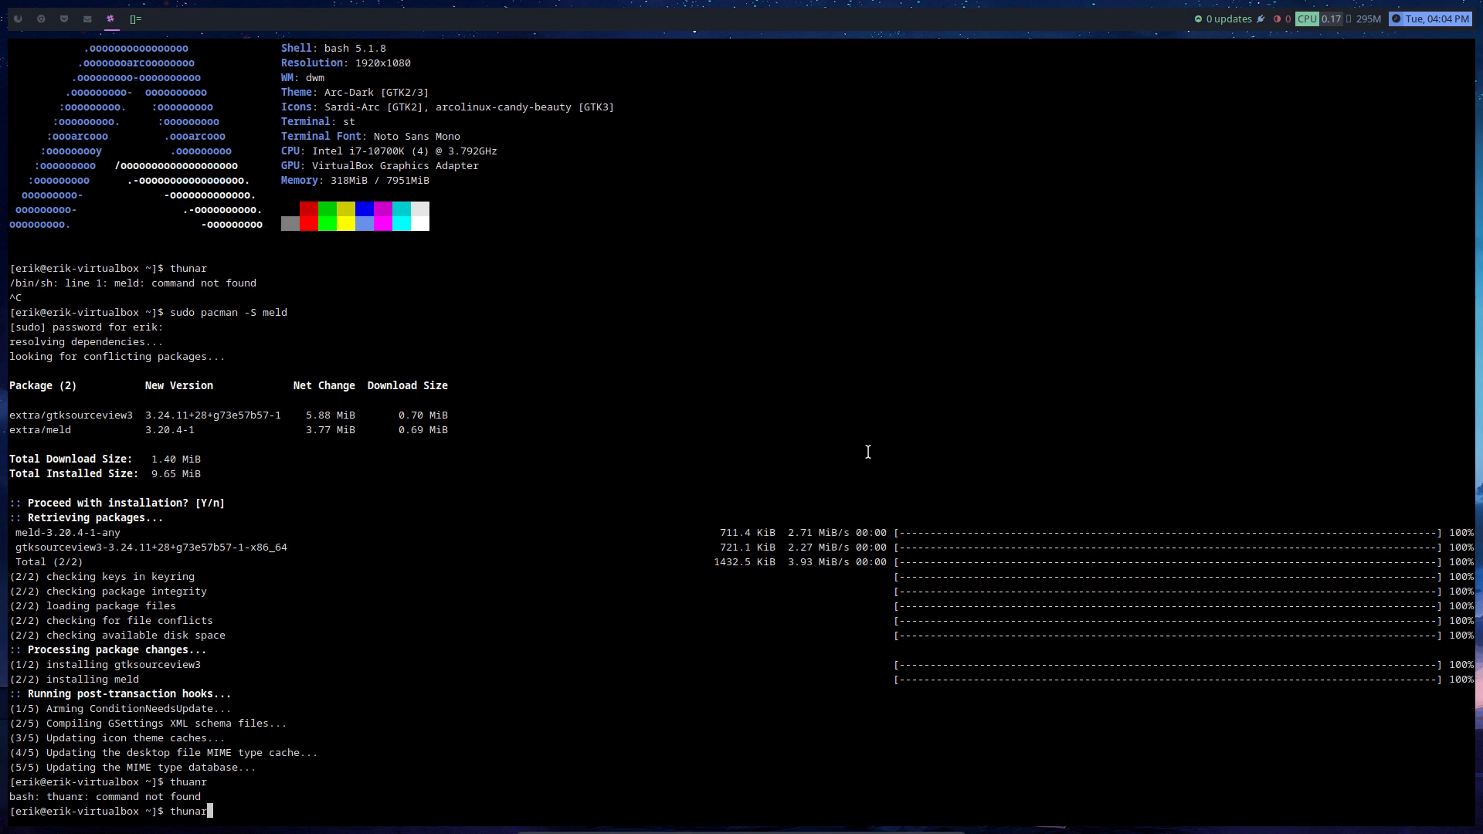
pyautogui.press('Return')
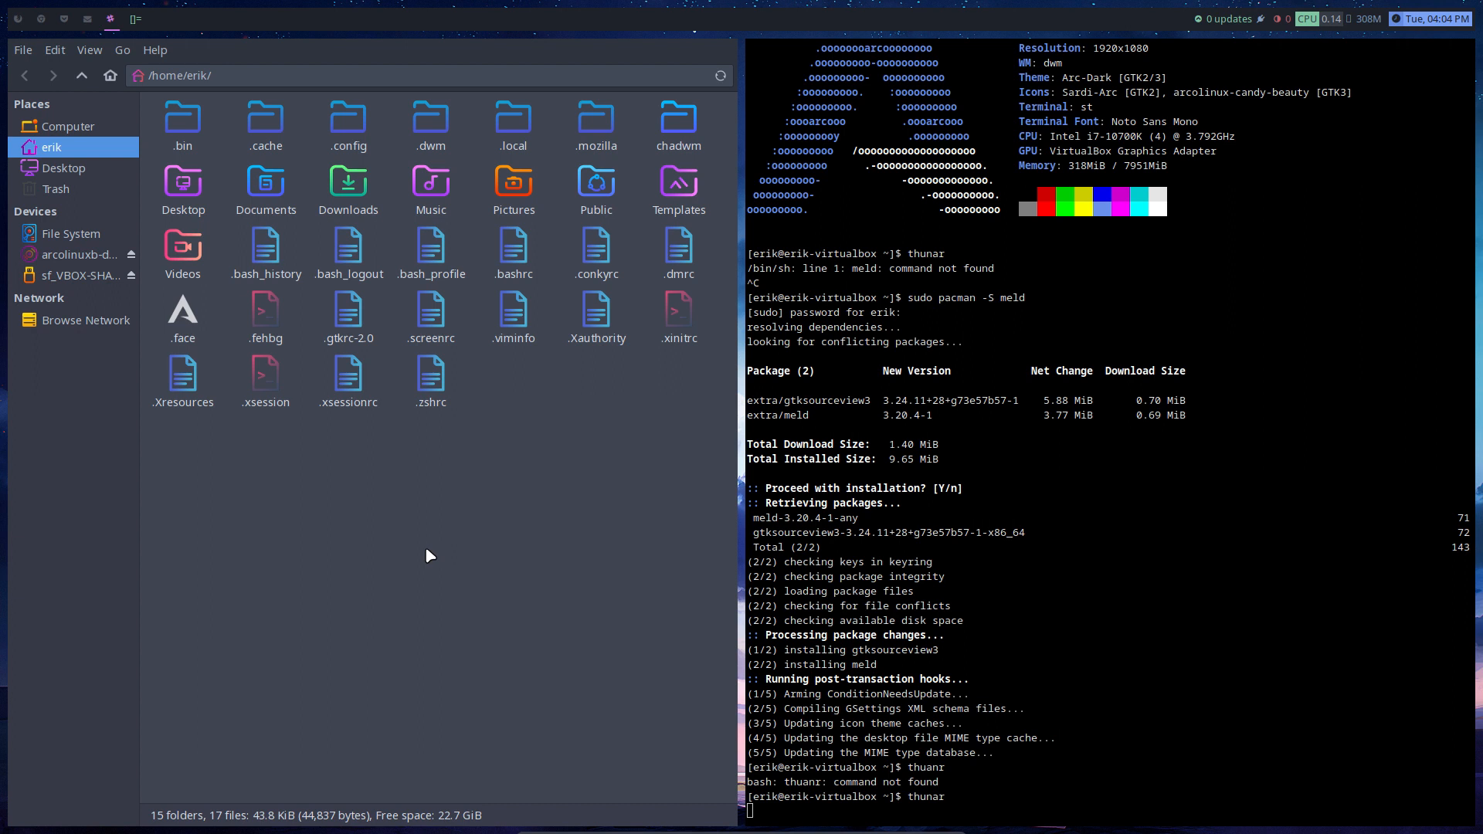
# Step: Browse the .config/chadwm folder and its themes subfolder, and return to .config
pyautogui.doubleClick(351, 124)
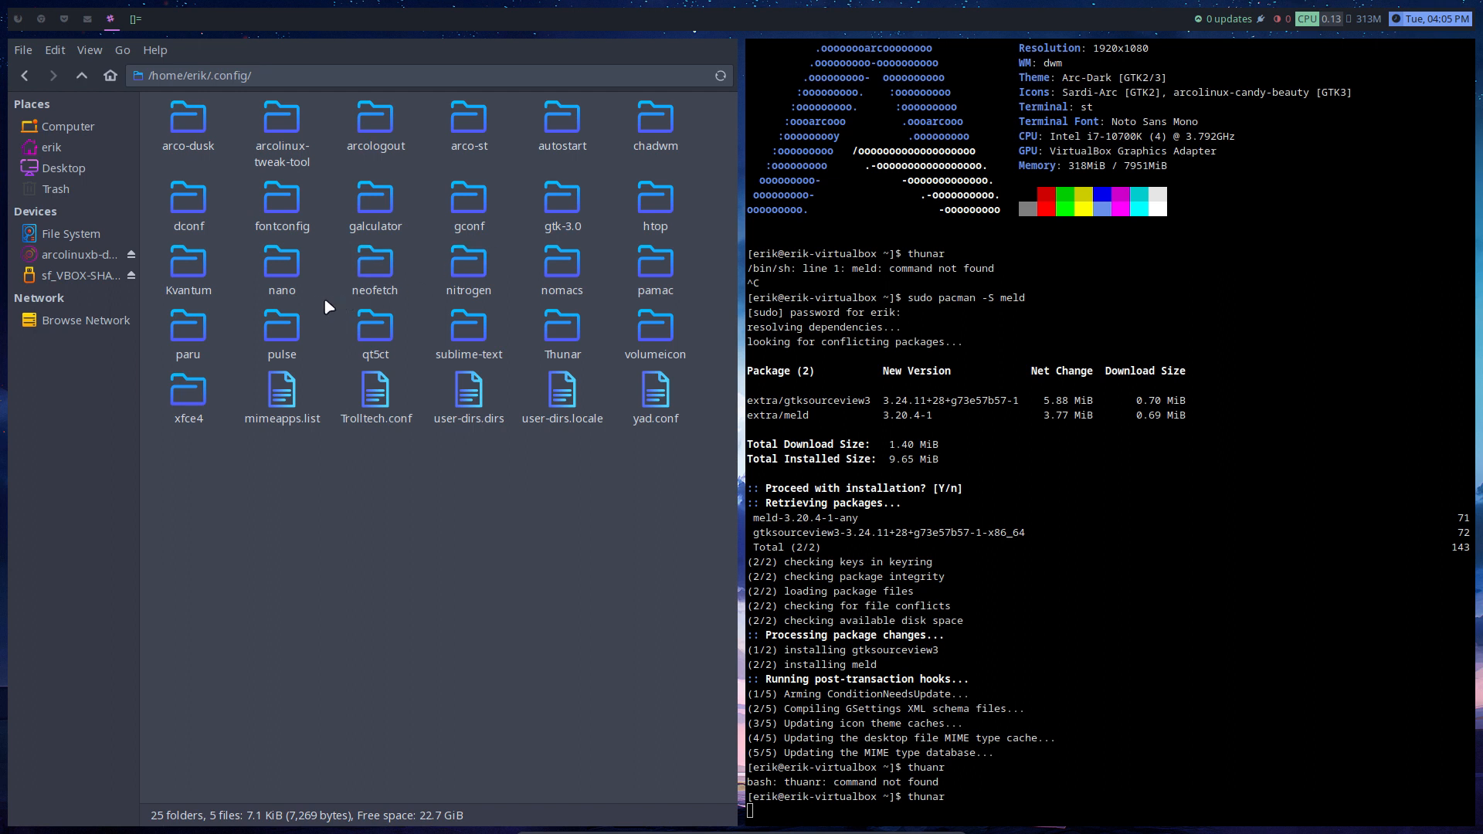
pyautogui.doubleClick(655, 122)
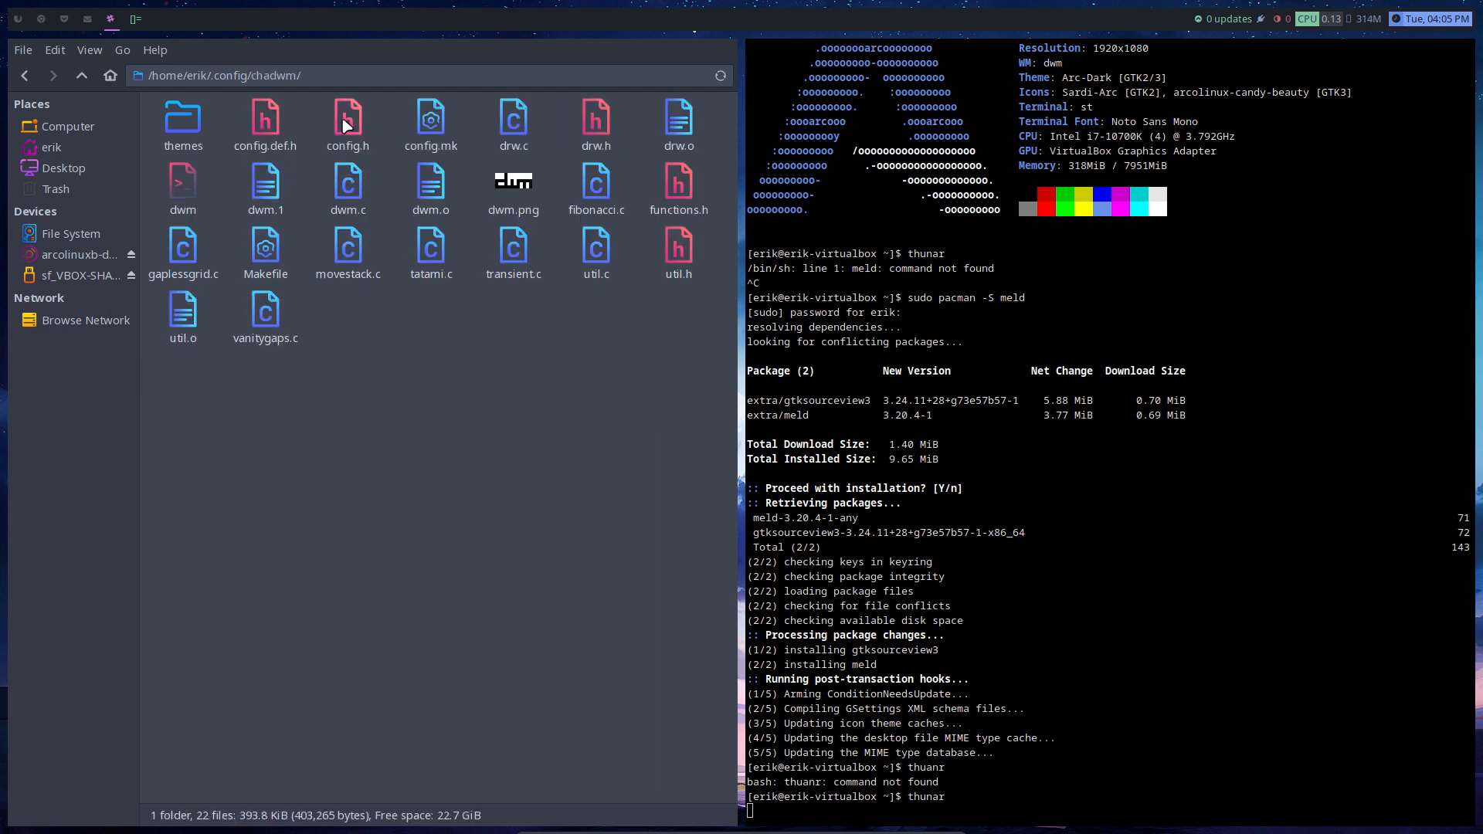
pyautogui.click(82, 77)
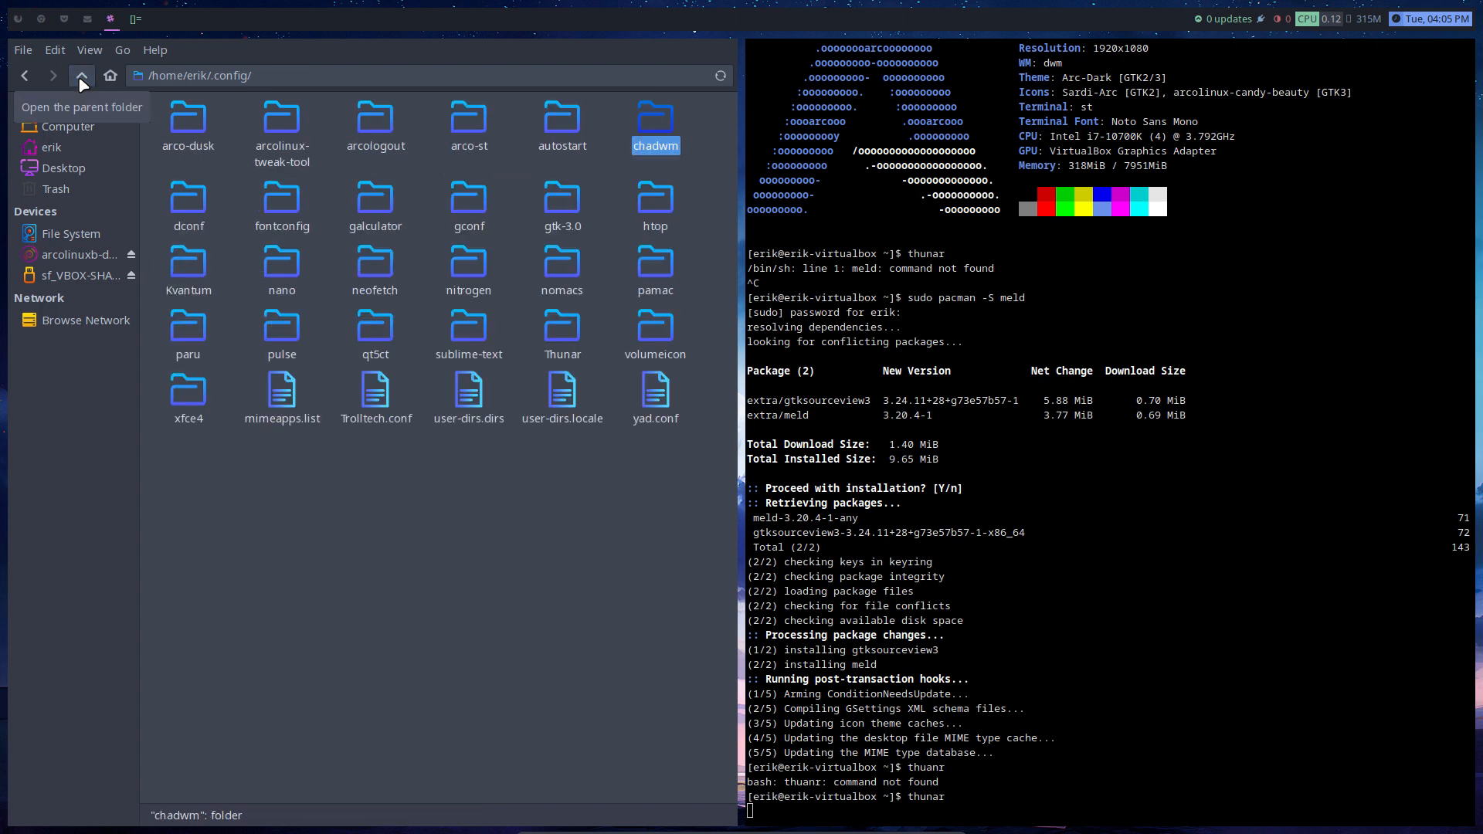
pyautogui.doubleClick(647, 124)
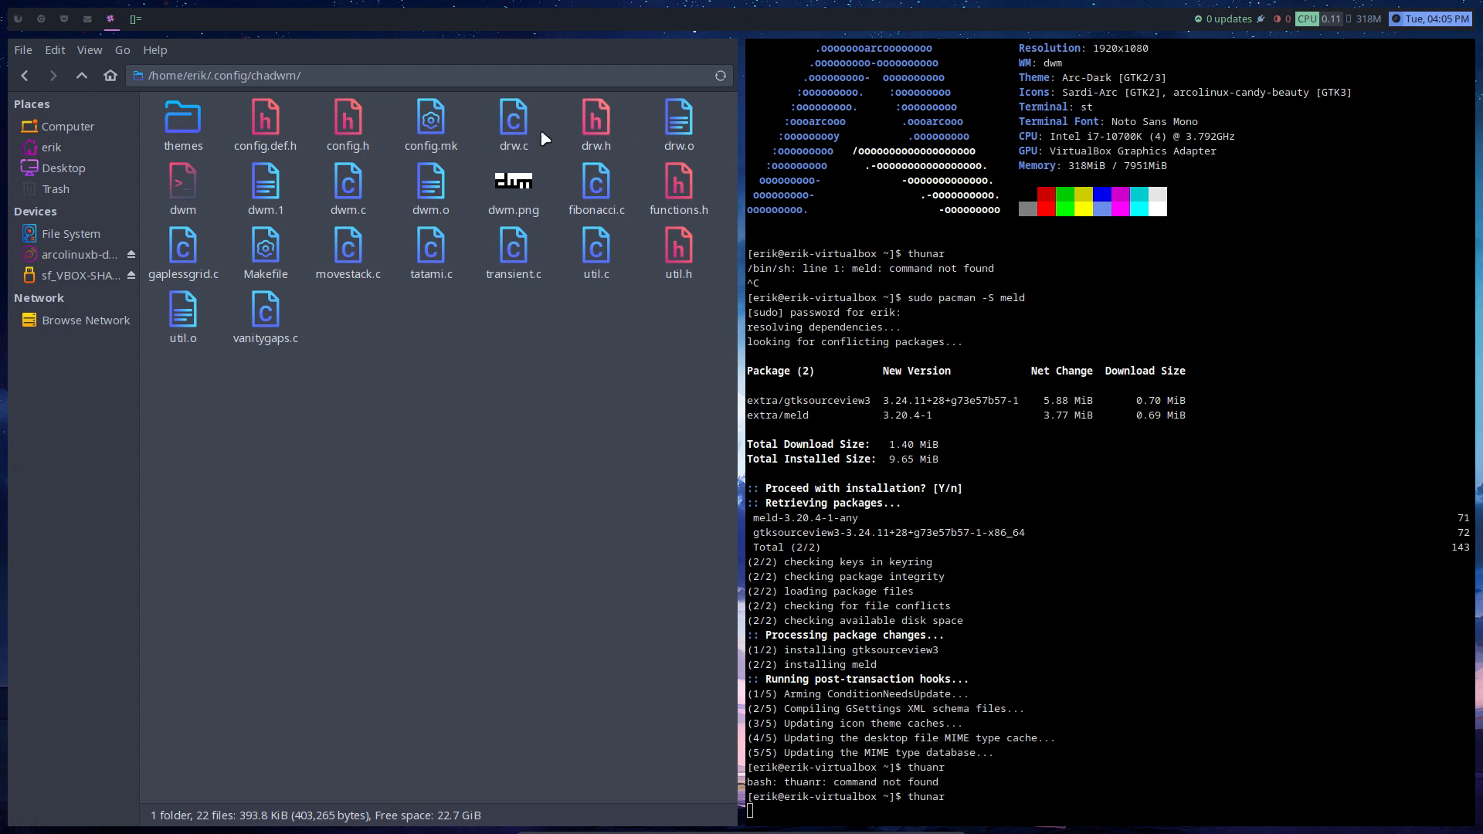
pyautogui.doubleClick(182, 123)
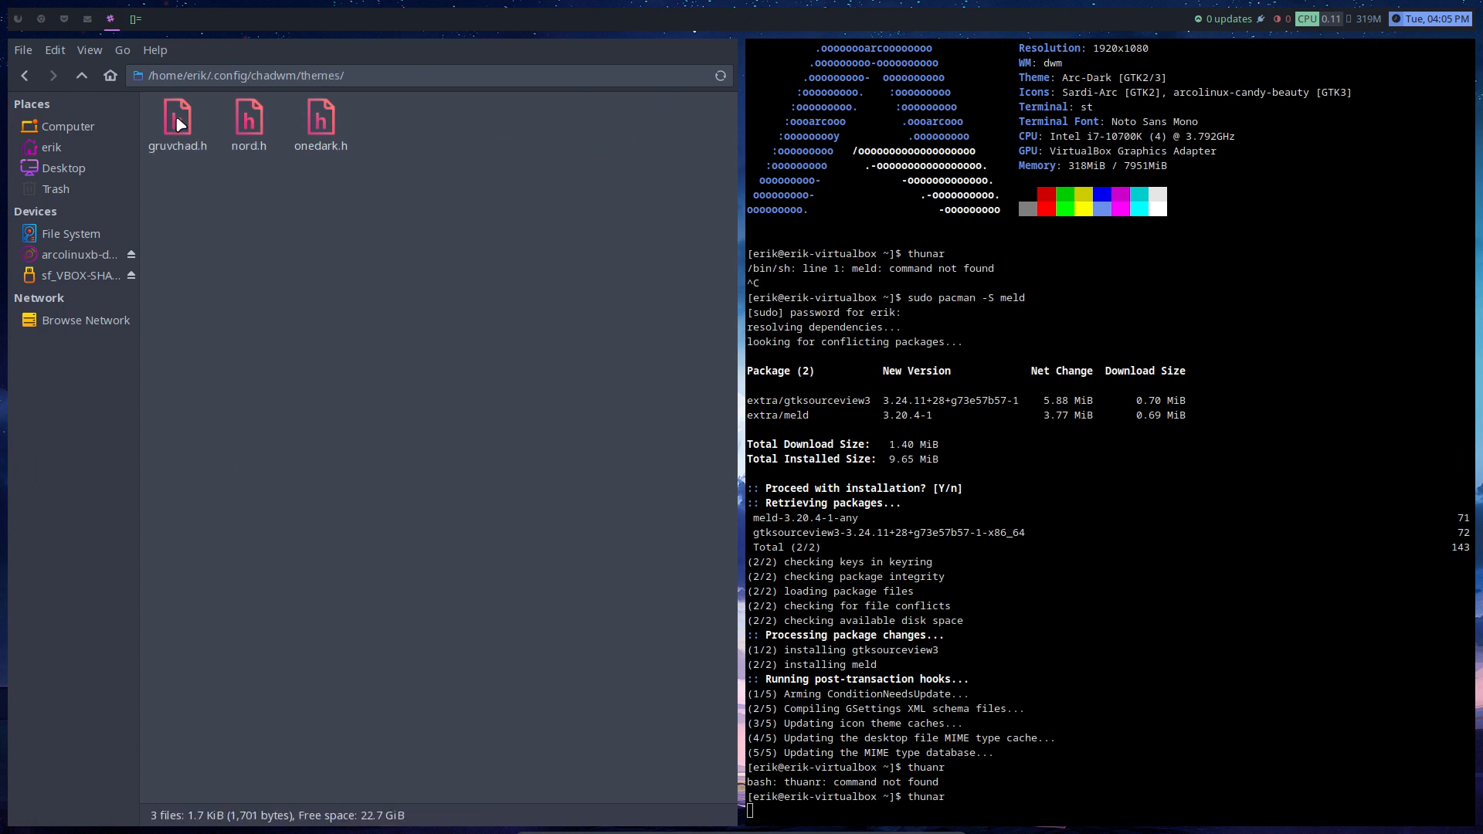
pyautogui.click(74, 78)
pyautogui.click(74, 78)
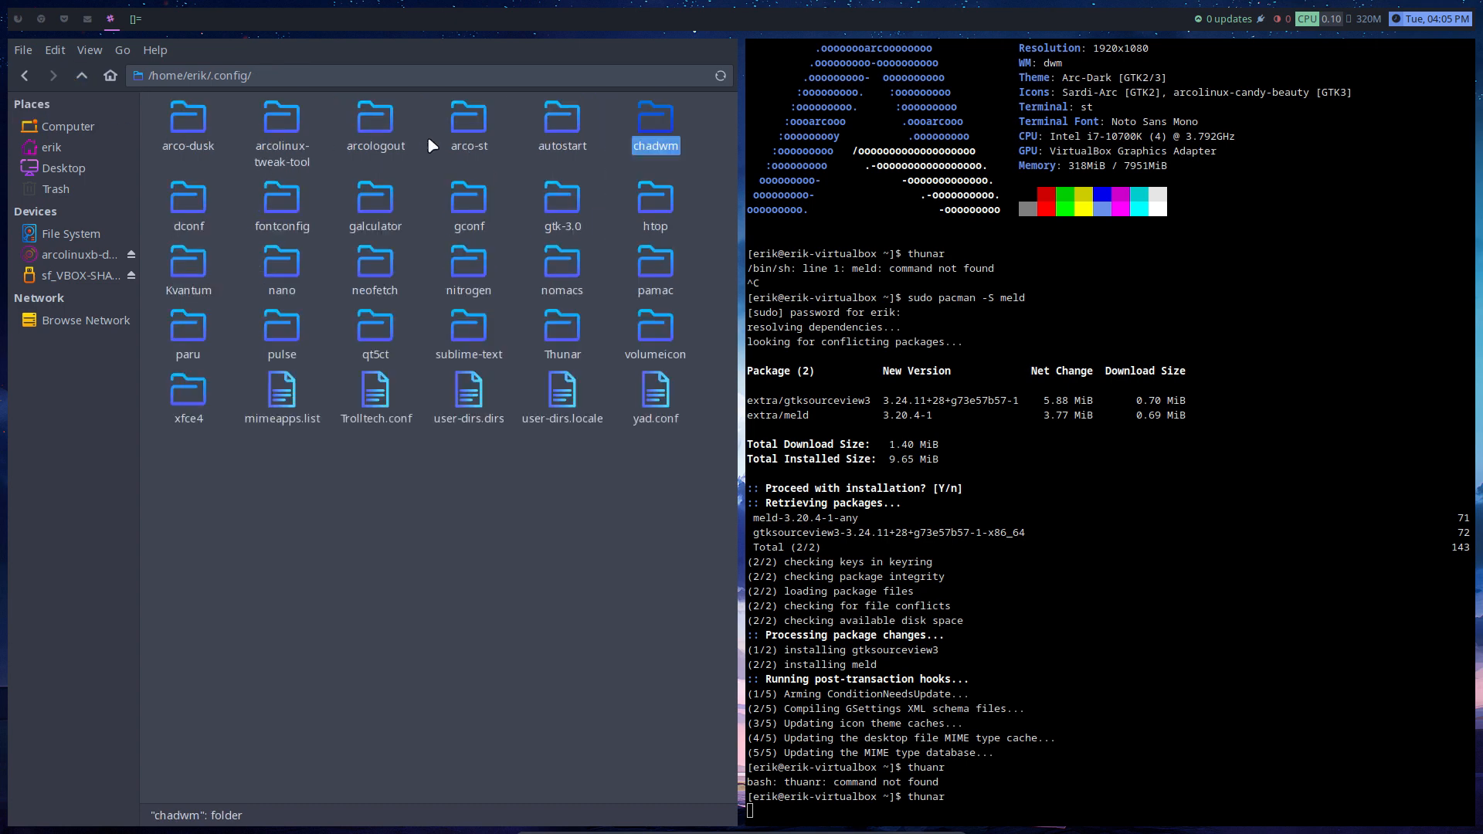
# Step: Check the autostart folder in .config and open the .dwm folder in the home directory
pyautogui.doubleClick(553, 129)
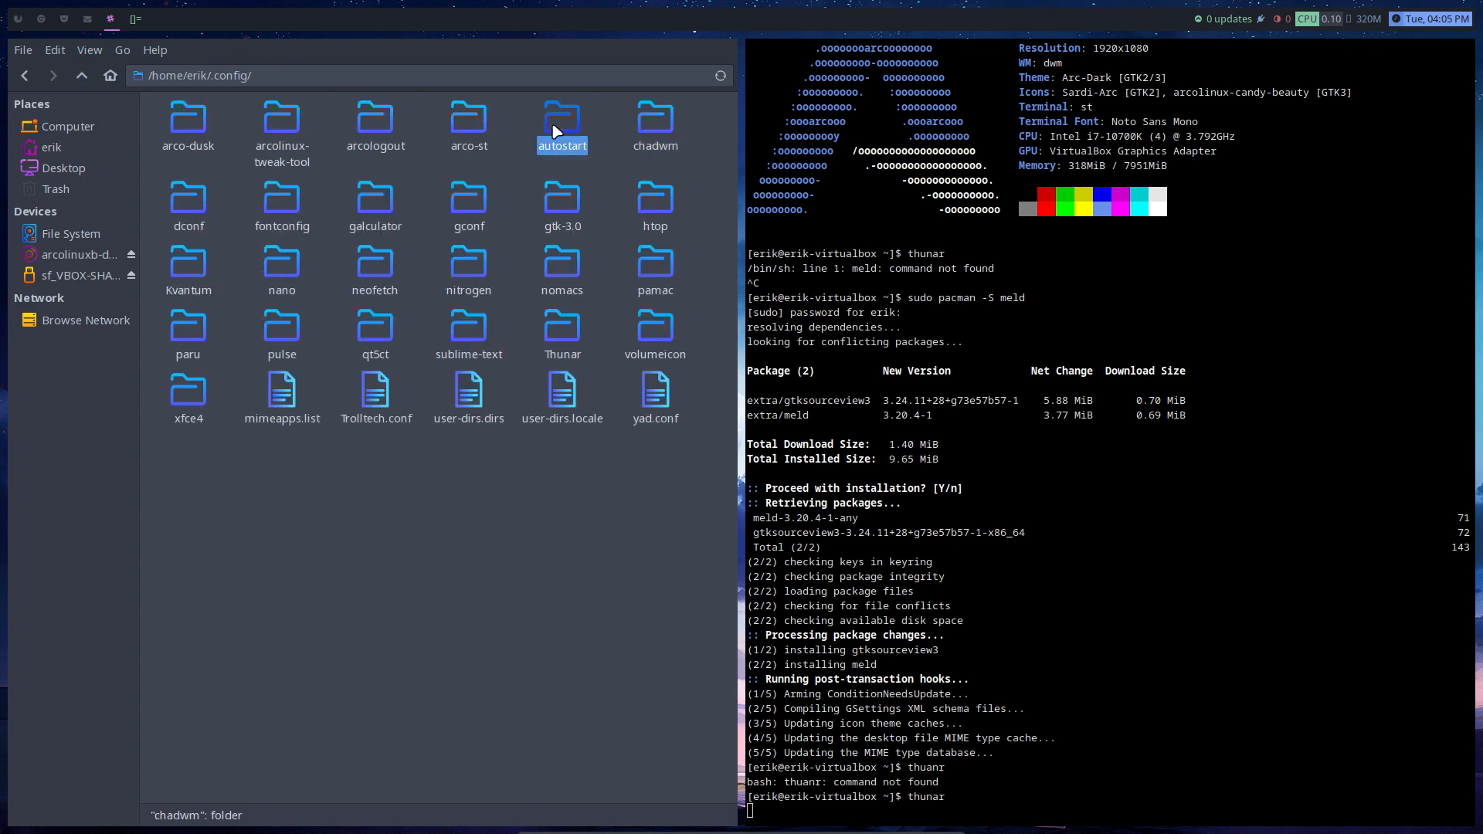
pyautogui.click(77, 77)
pyautogui.click(81, 76)
pyautogui.doubleClick(421, 127)
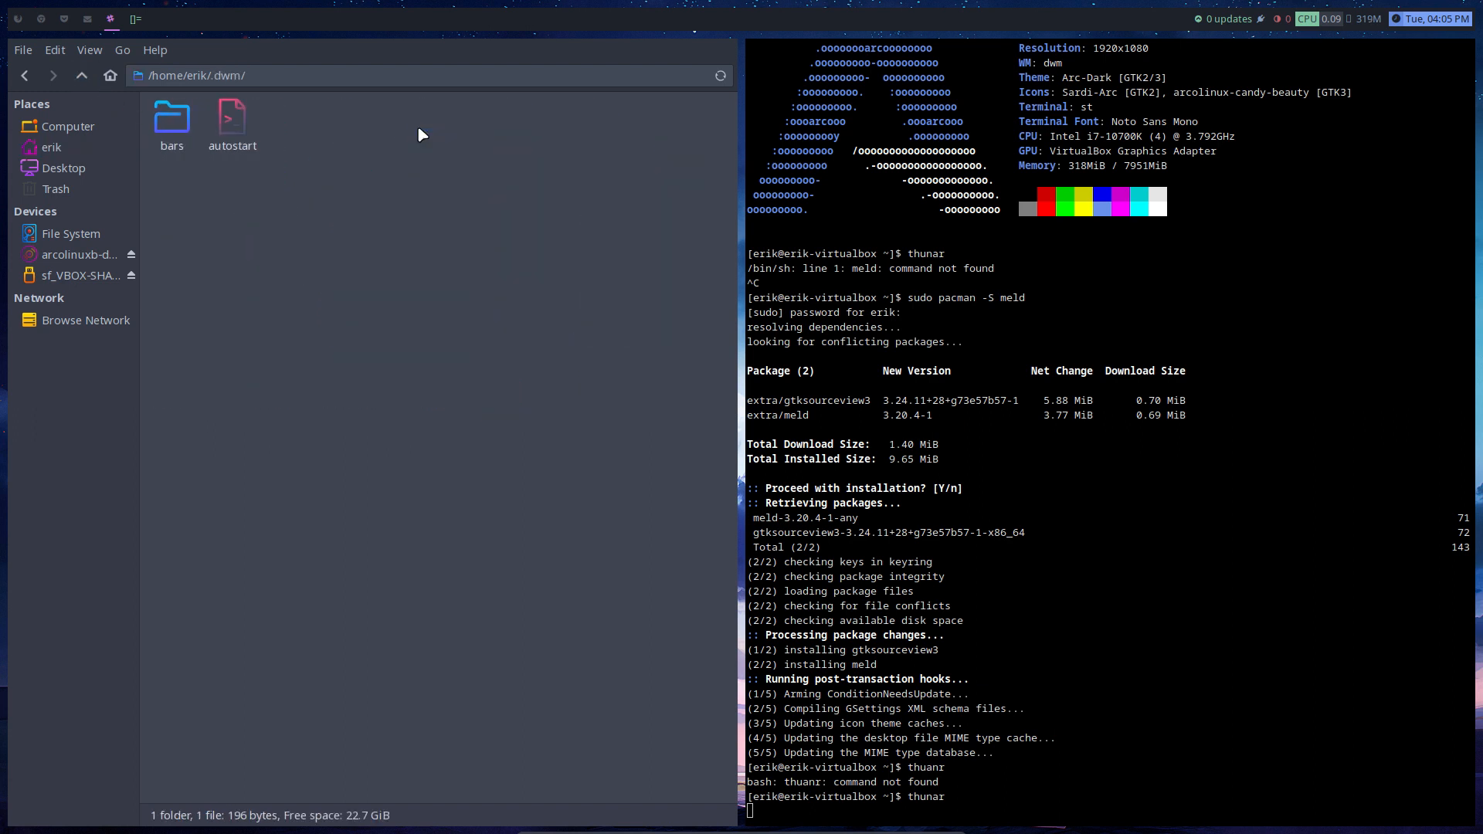
# Step: Go back to the home directory and open config.h from the .config/chadwm folder in the text editor
pyautogui.click(81, 76)
pyautogui.click(276, 562)
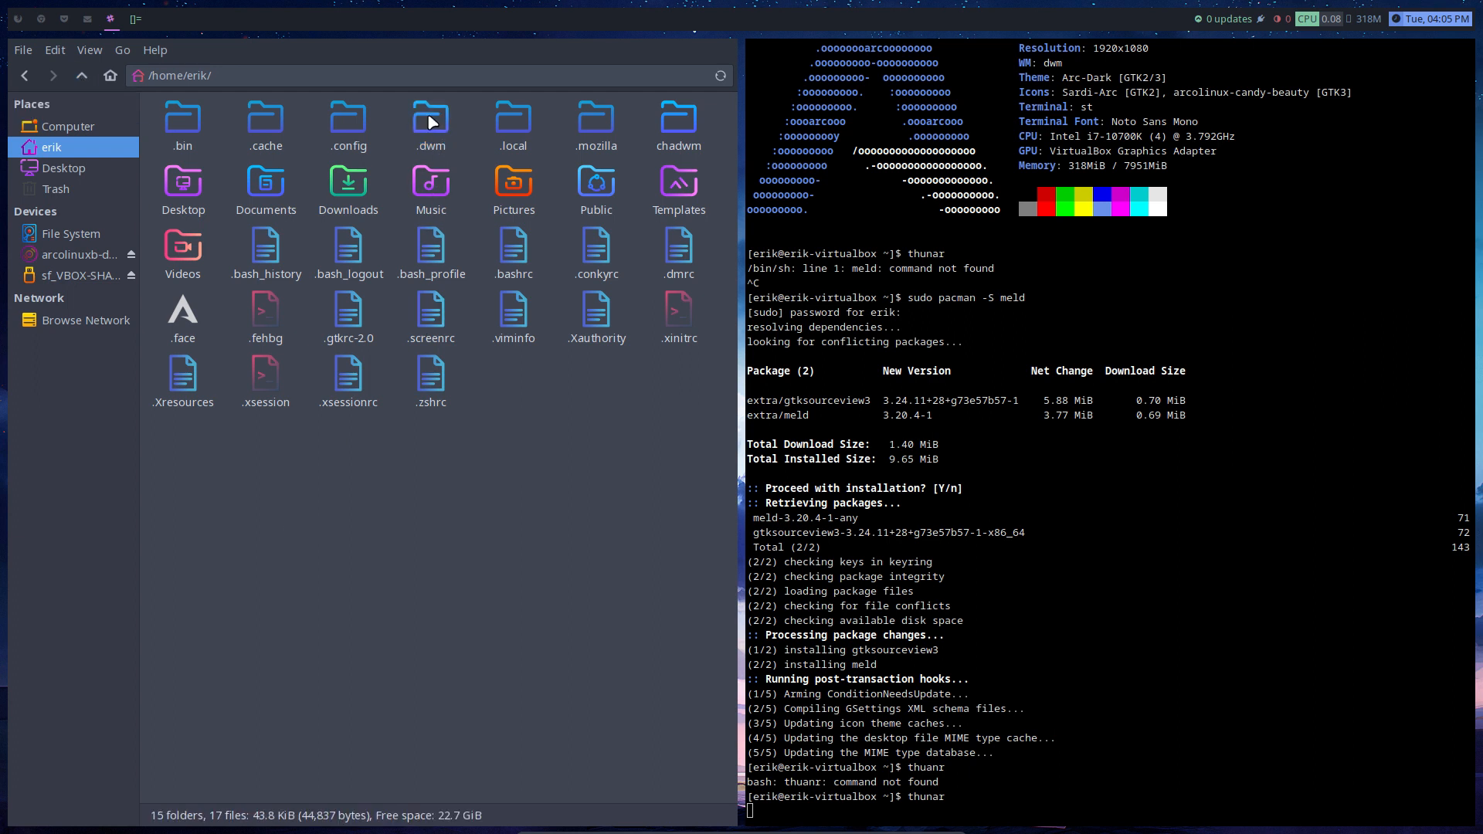
pyautogui.doubleClick(335, 126)
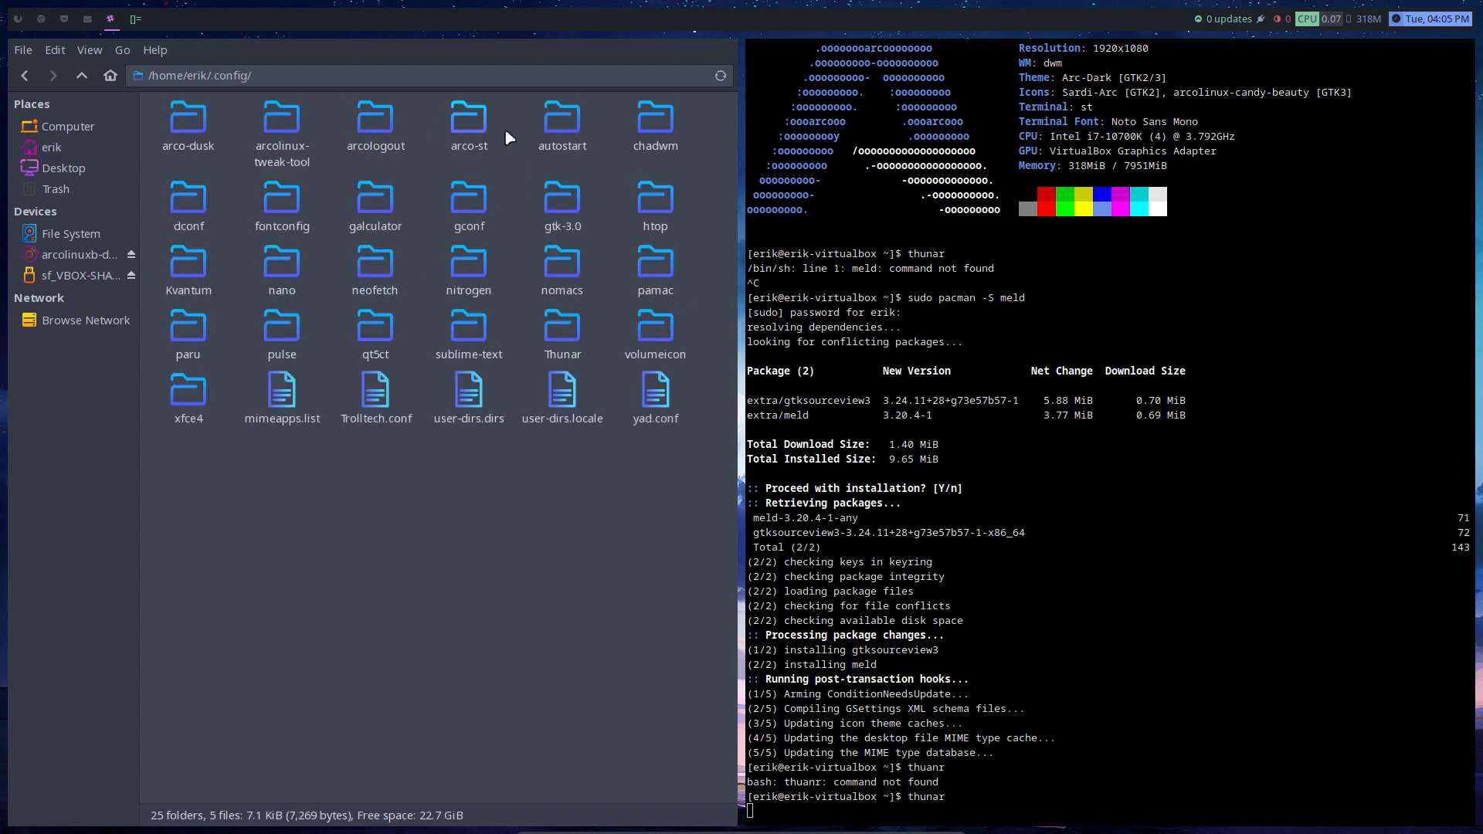
pyautogui.doubleClick(653, 130)
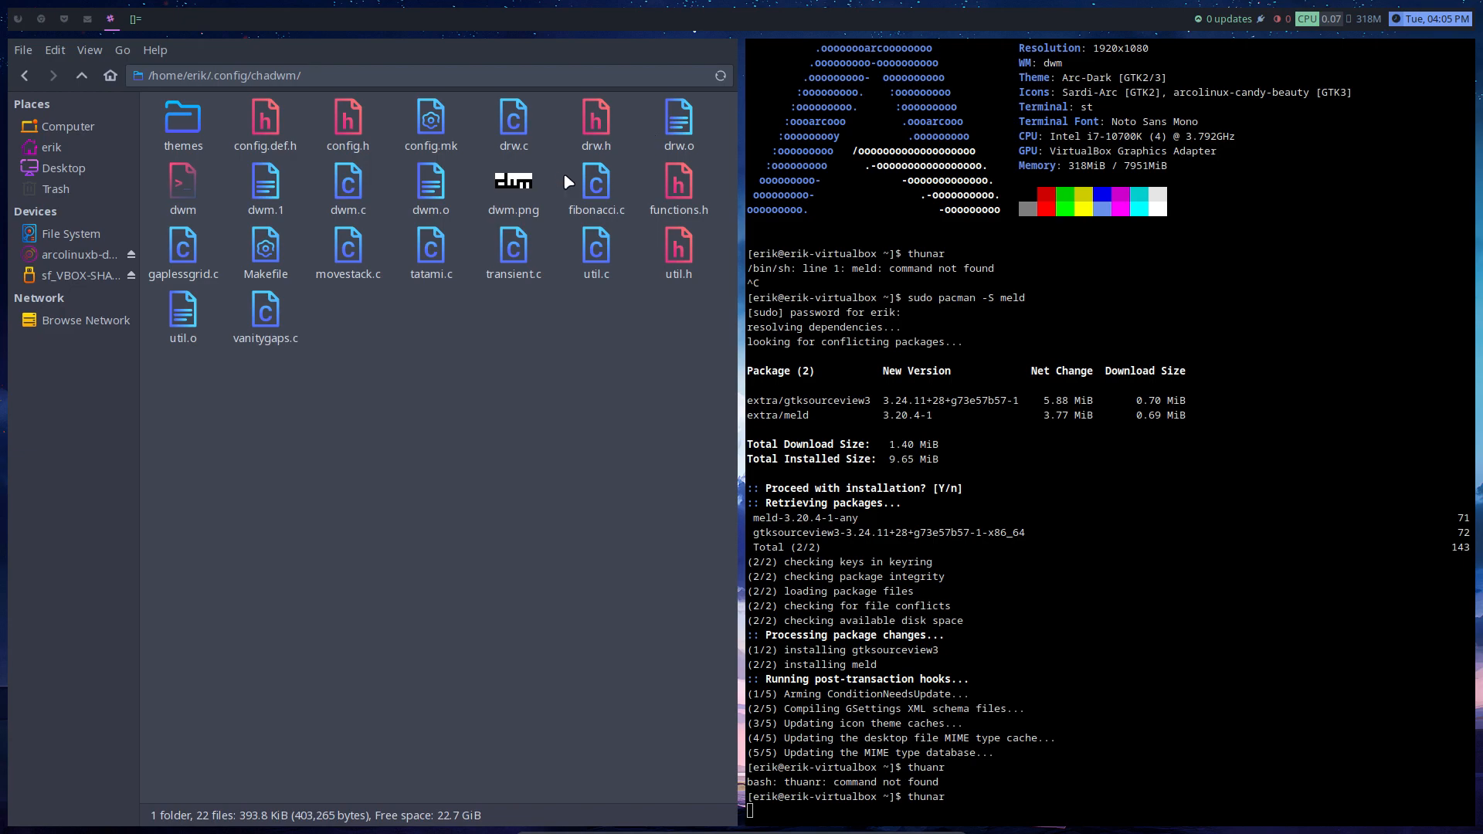
pyautogui.doubleClick(347, 123)
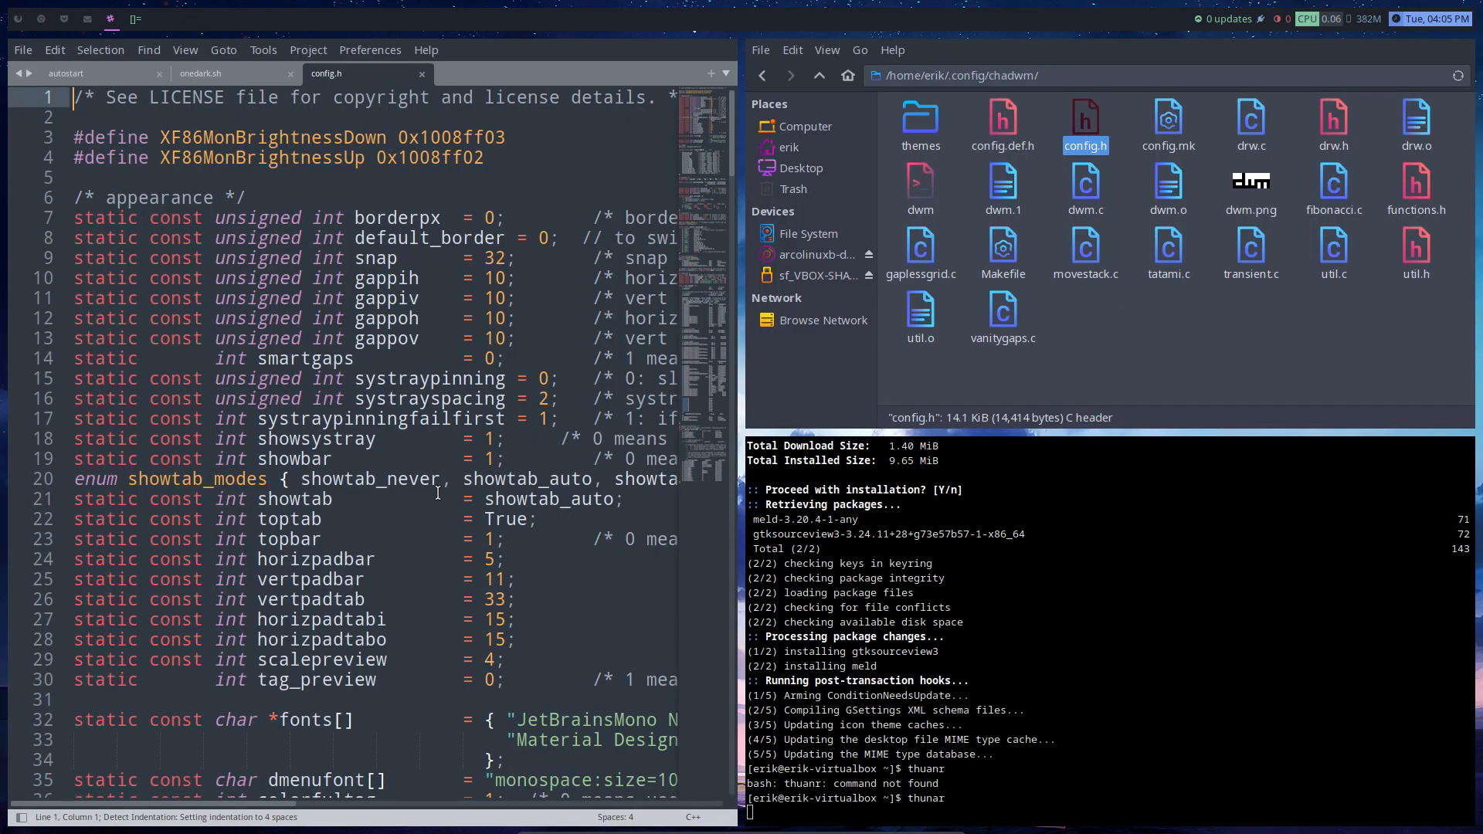
# Step: Go to the key bindings in config.h and show the editor in full screen
pyautogui.scroll(-15, 427, 490)
pyautogui.scroll(-20, 427, 490)
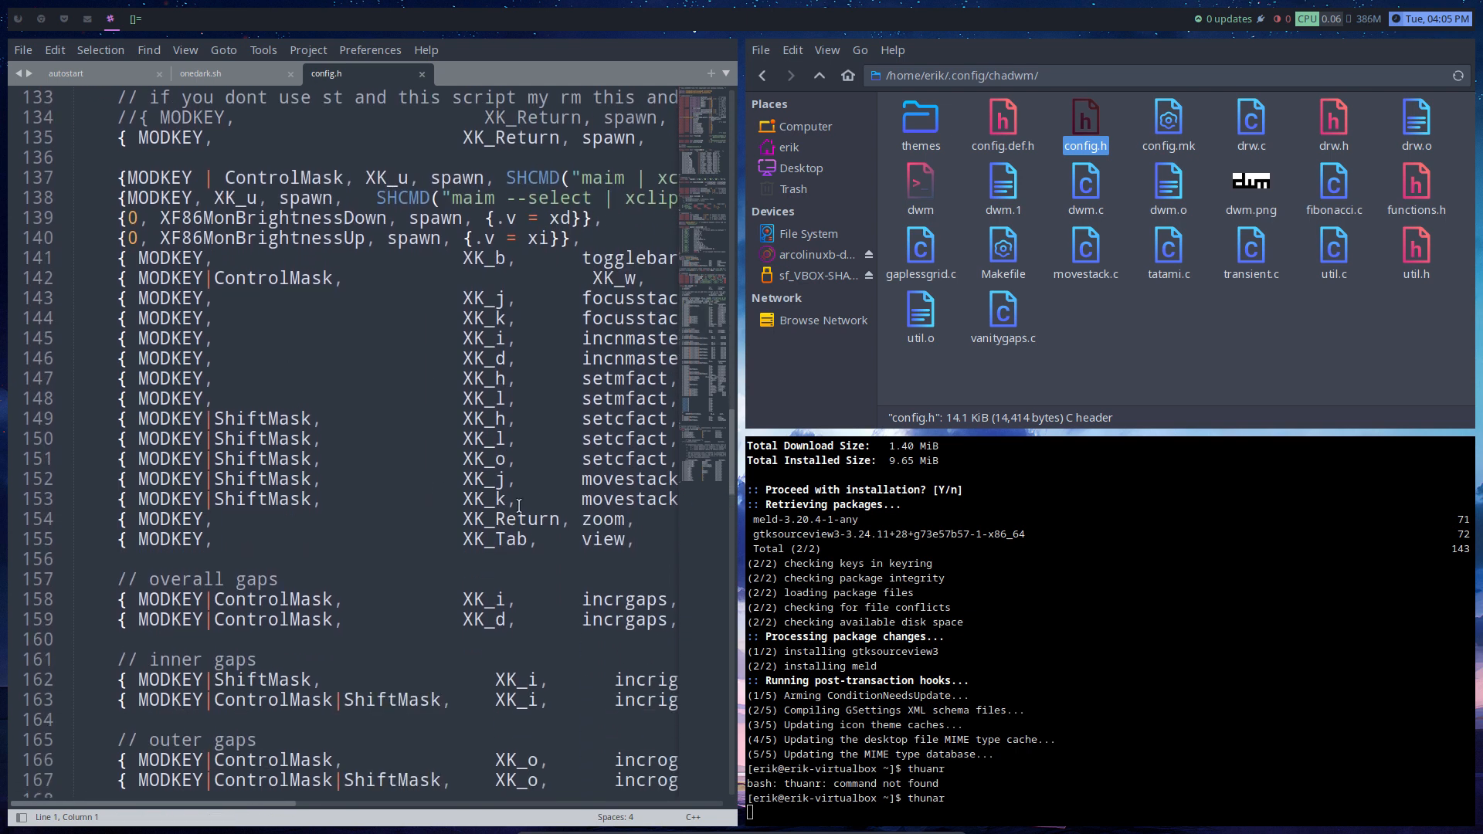
pyautogui.press('F11')
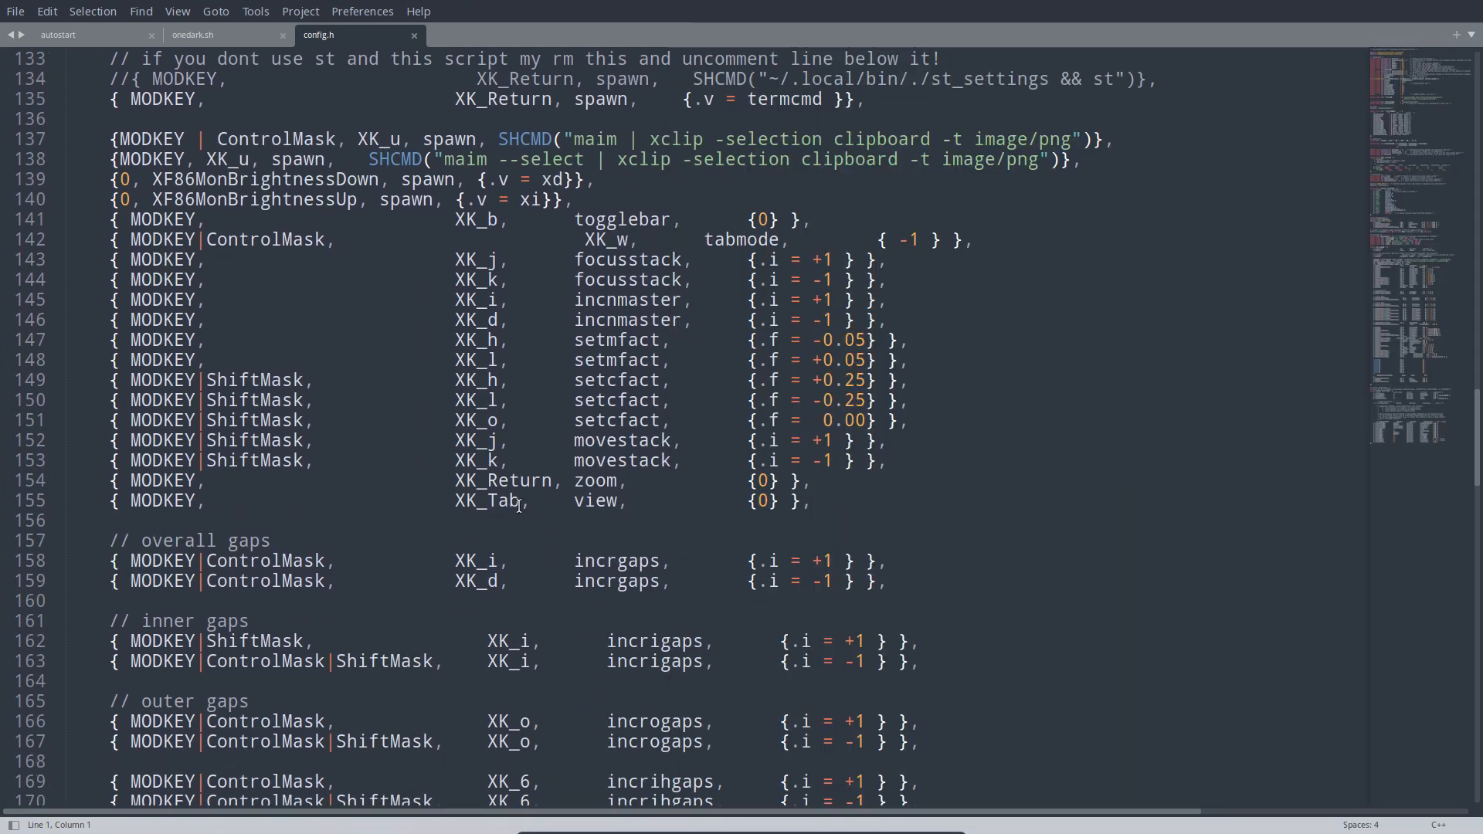
pyautogui.press('F11')
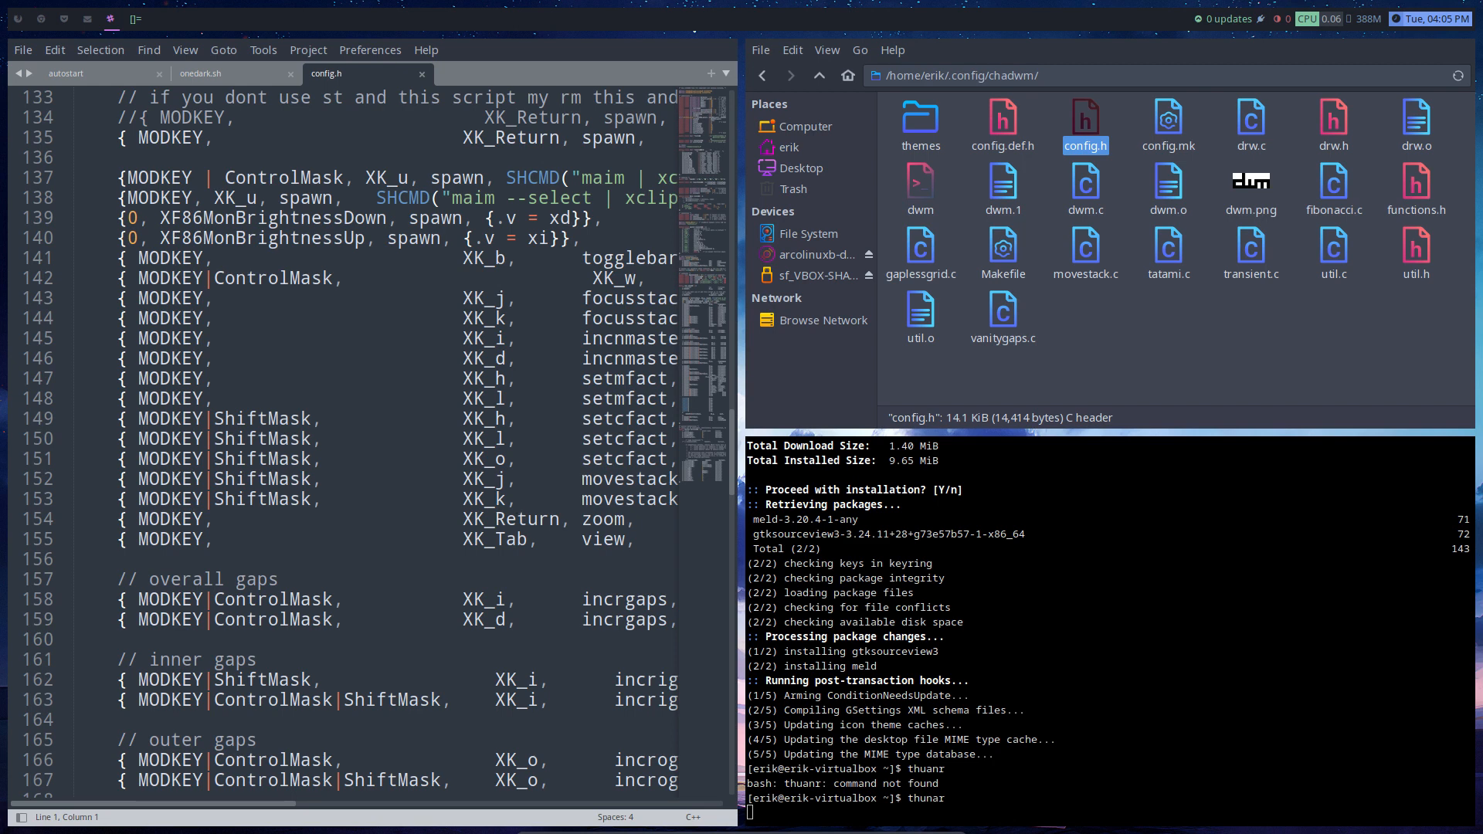
pyautogui.press('F11')
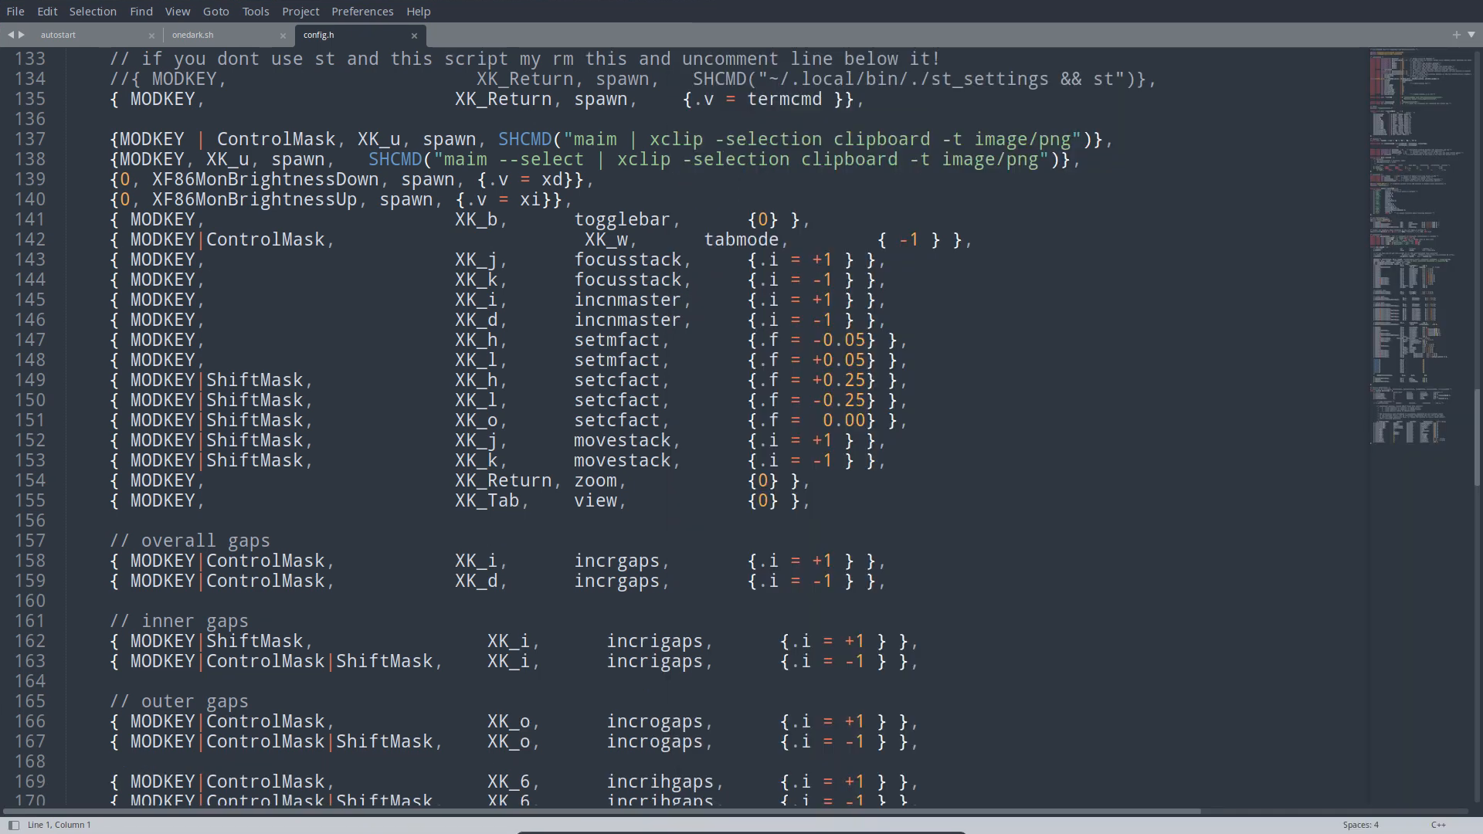
pyautogui.press('F11')
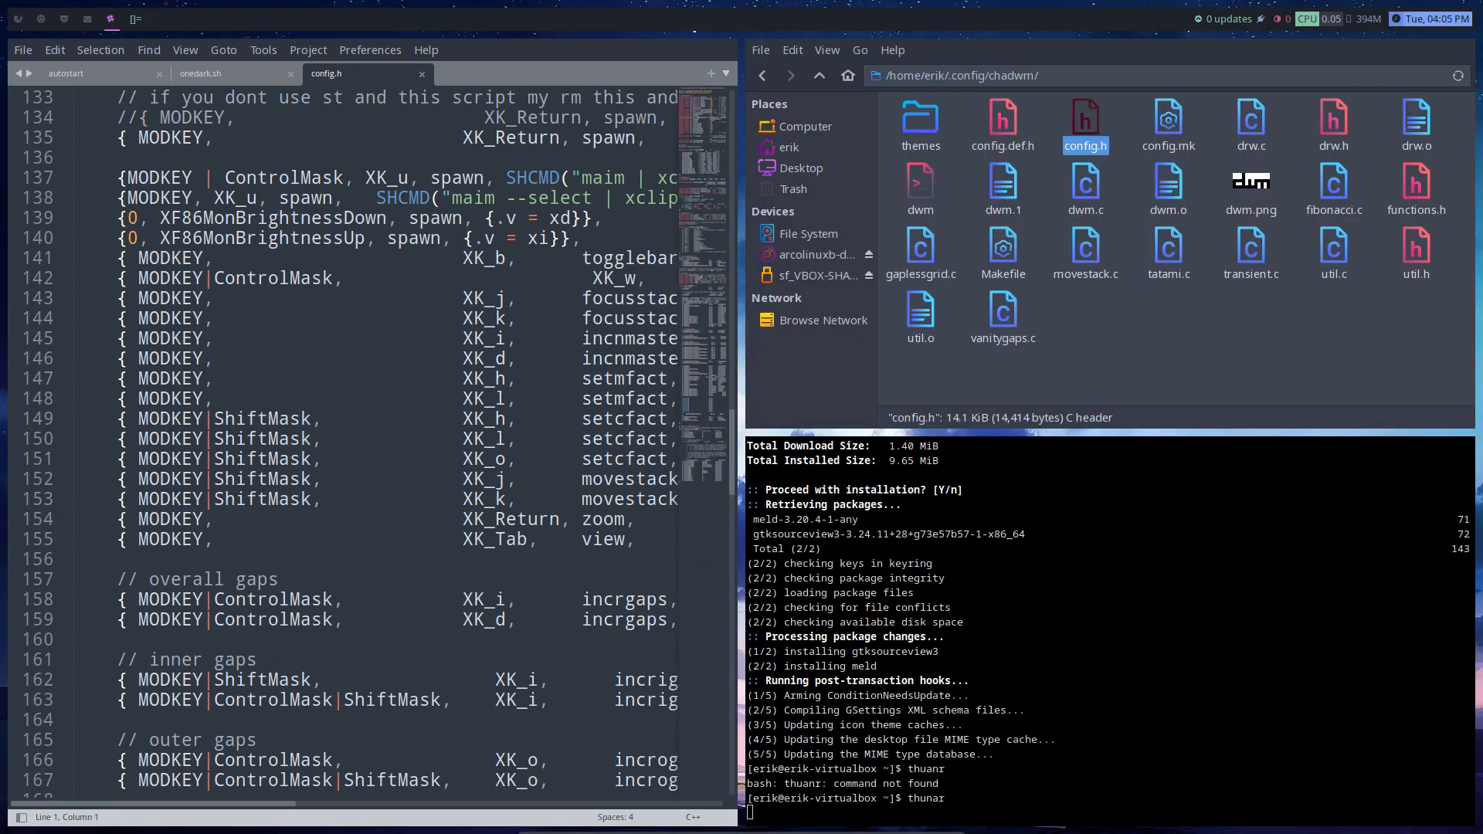
pyautogui.press('F11')
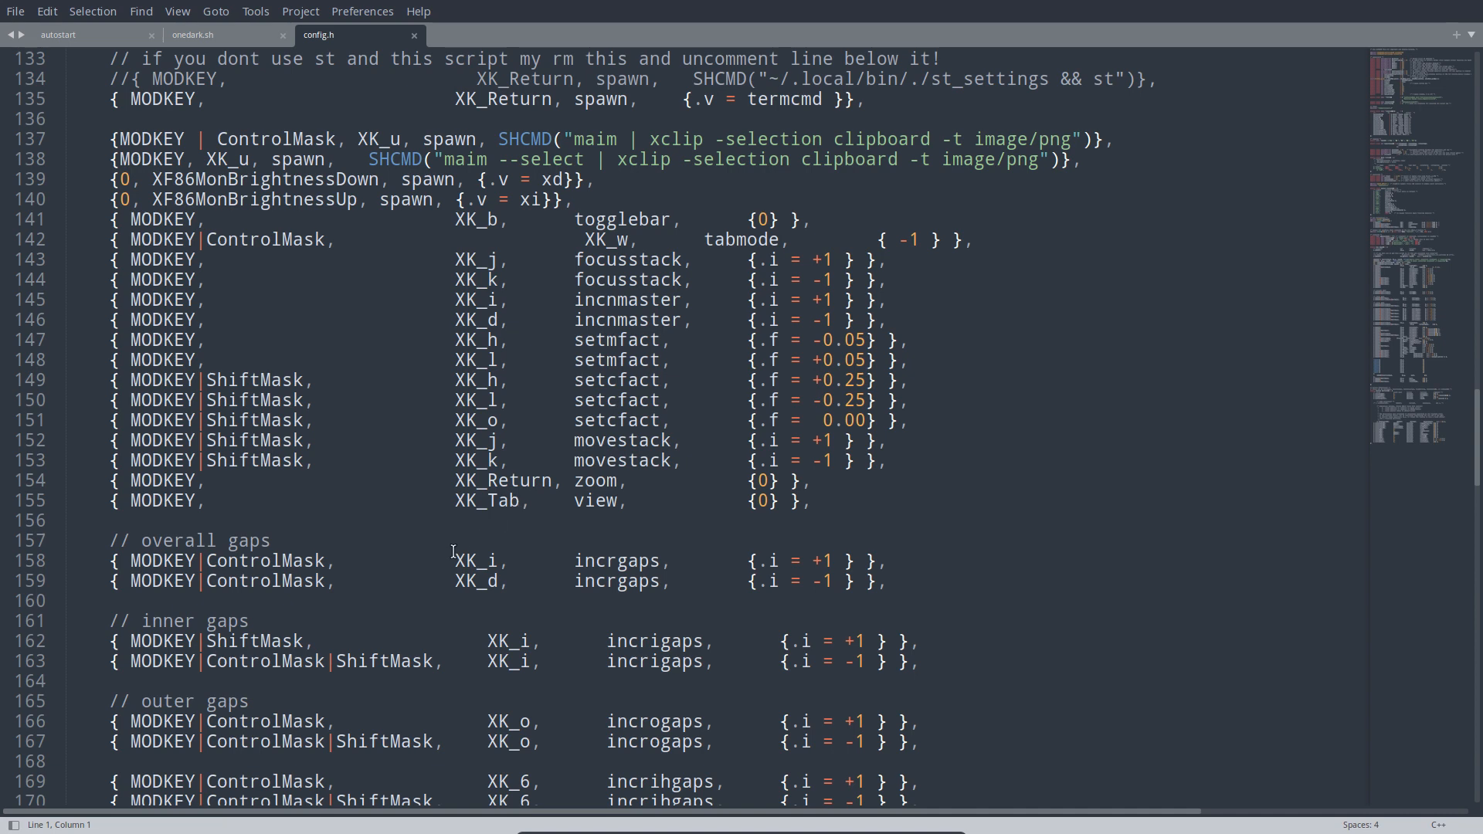
# Step: Examine the gap, layout, tag and quit key bindings in config.h, then the mouse button definitions through the file's end
pyautogui.scroll(-1, 453, 552)
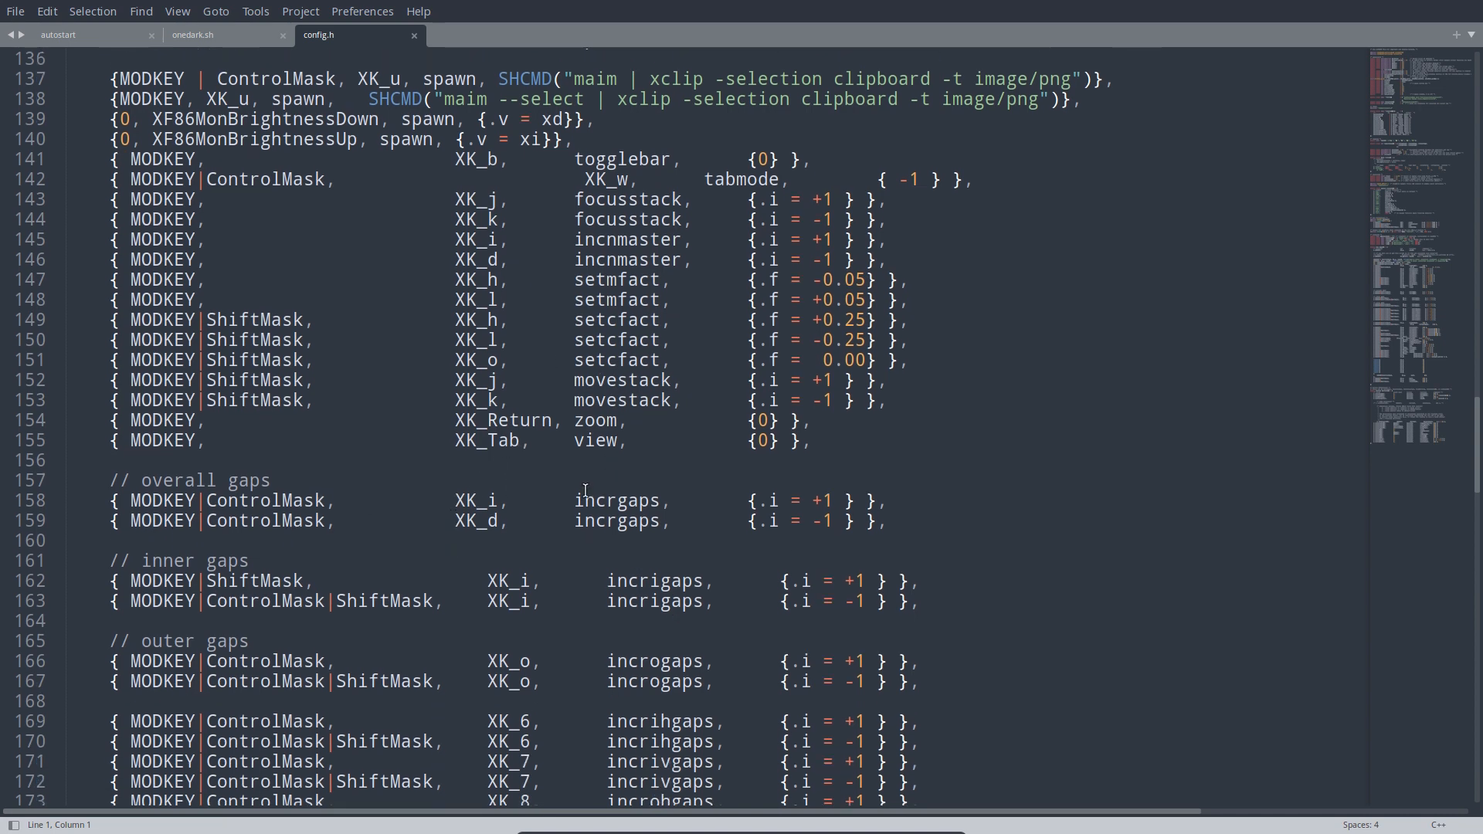
pyautogui.scroll(-10, 663, 550)
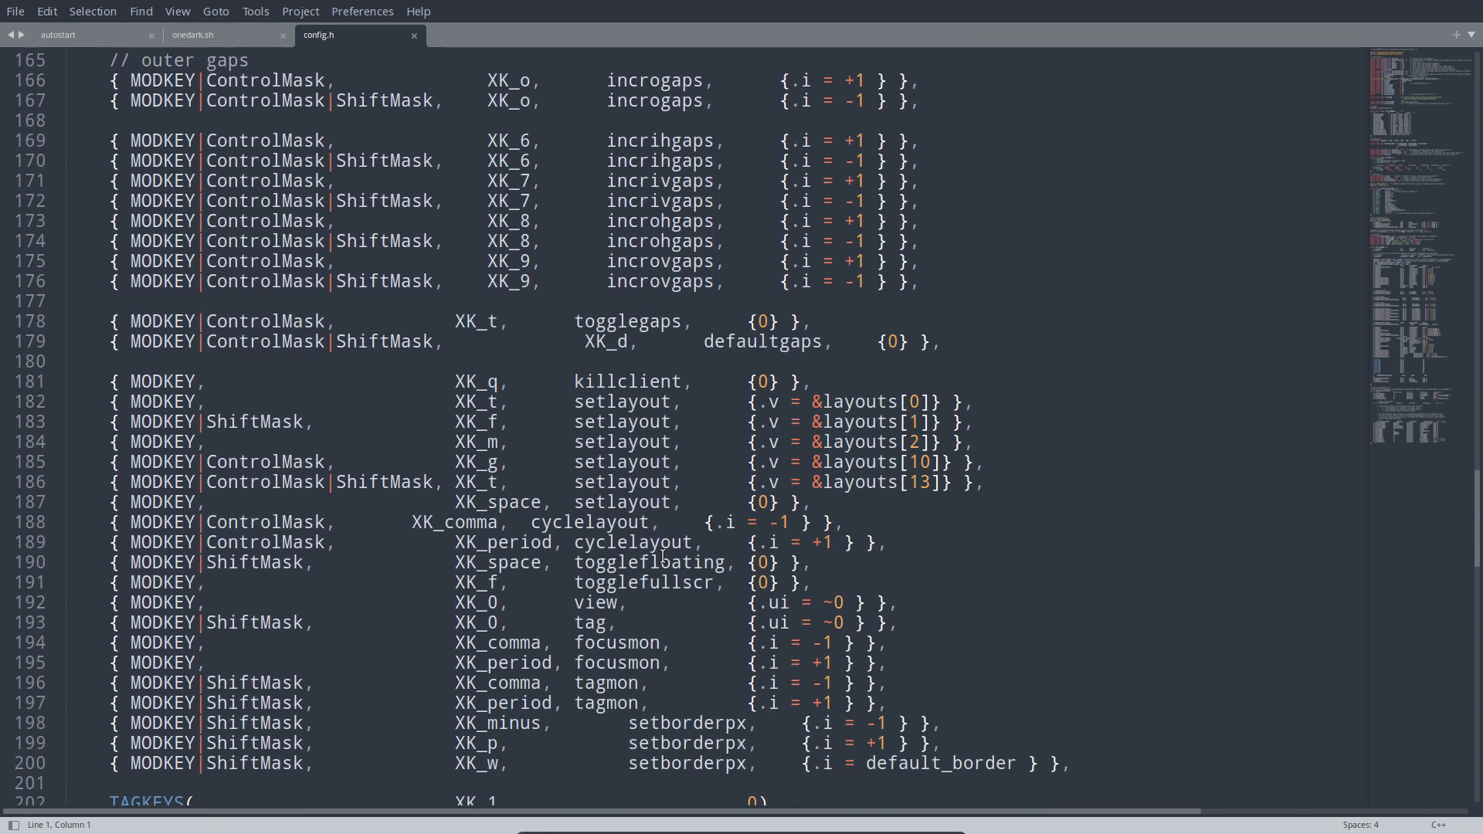
pyautogui.scroll(-10, 663, 556)
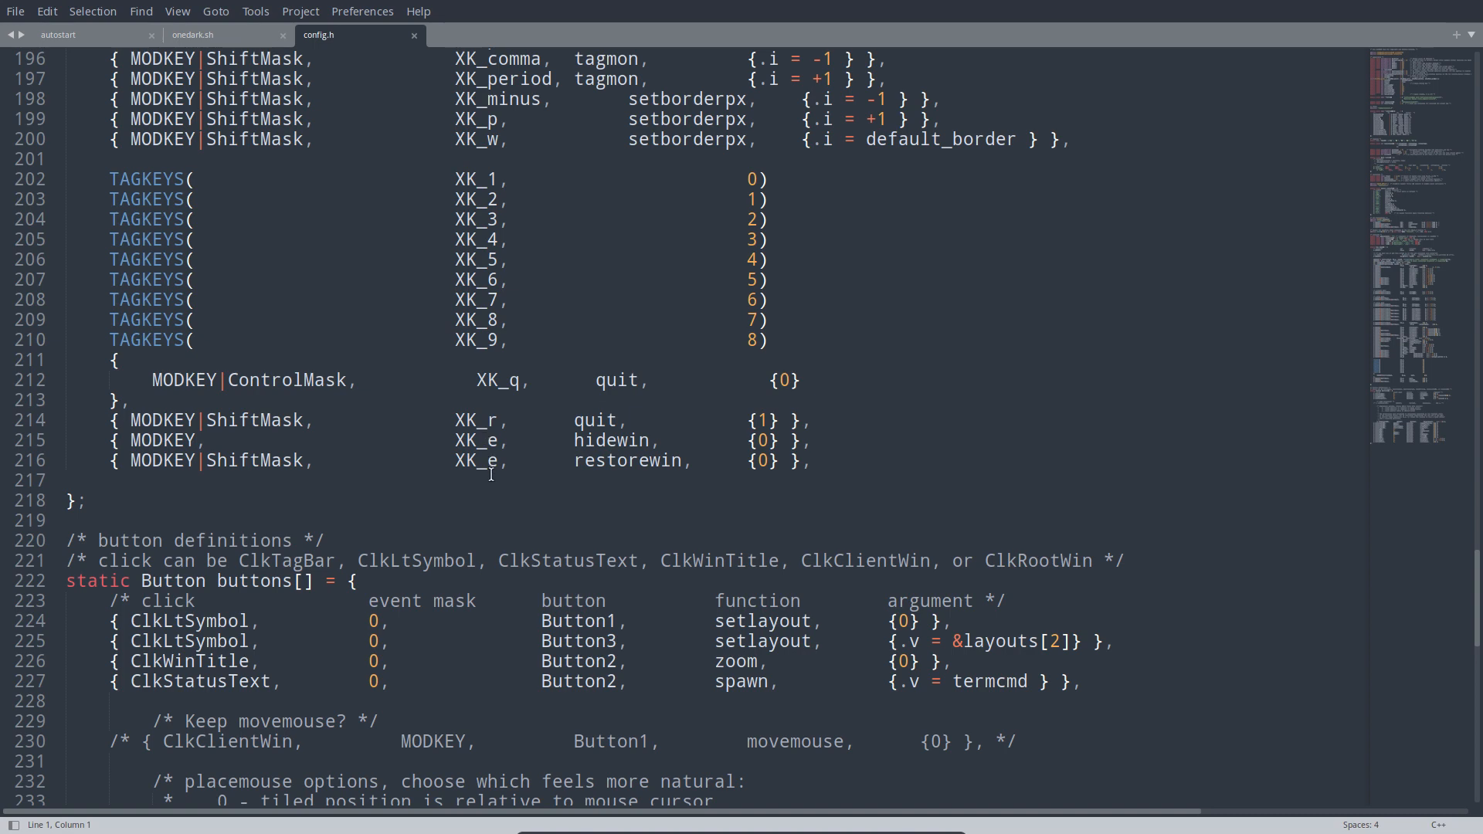
pyautogui.click(498, 380)
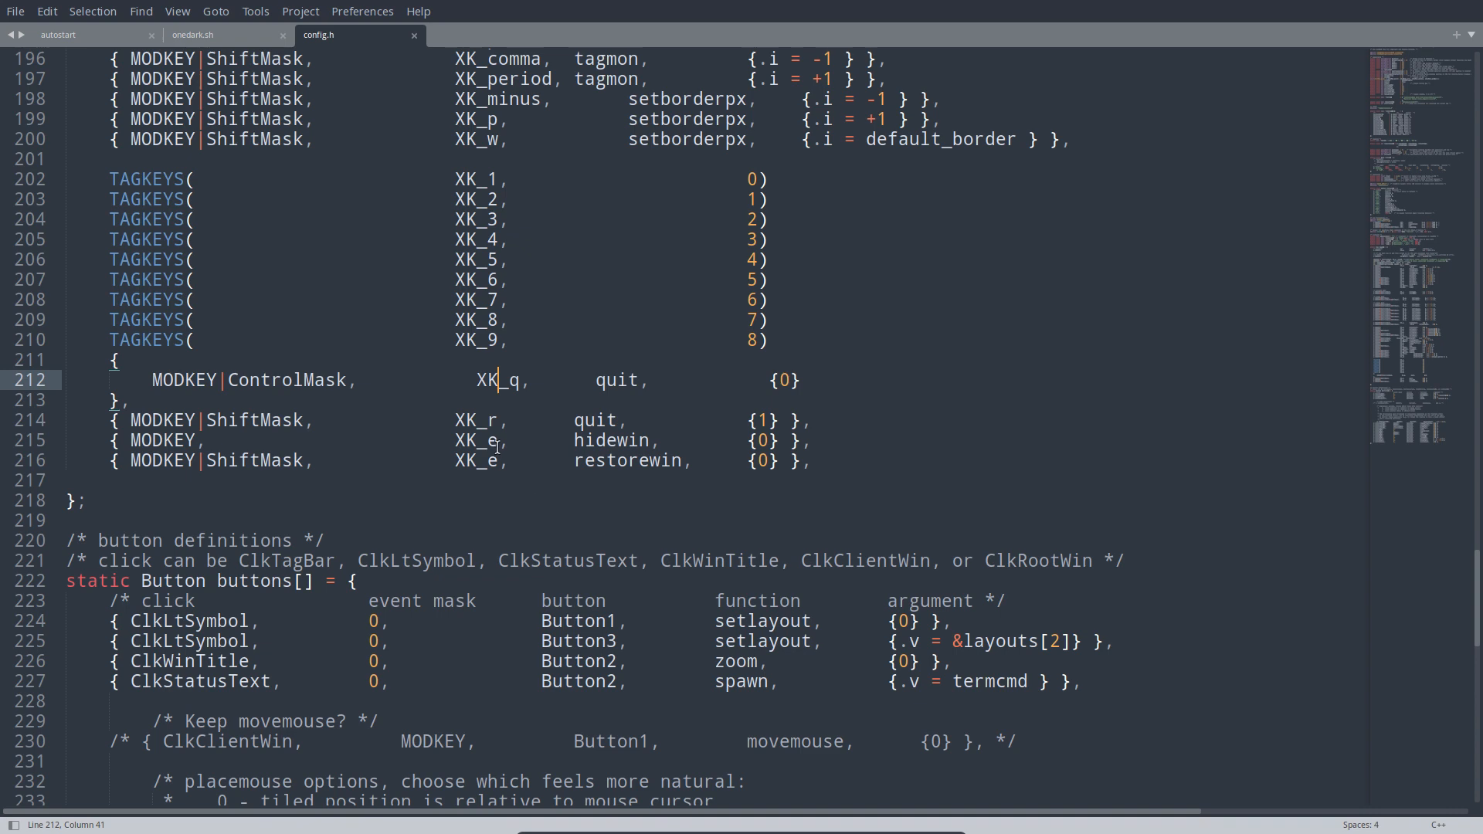
pyautogui.moveTo(489, 421); pyautogui.dragTo(509, 421)
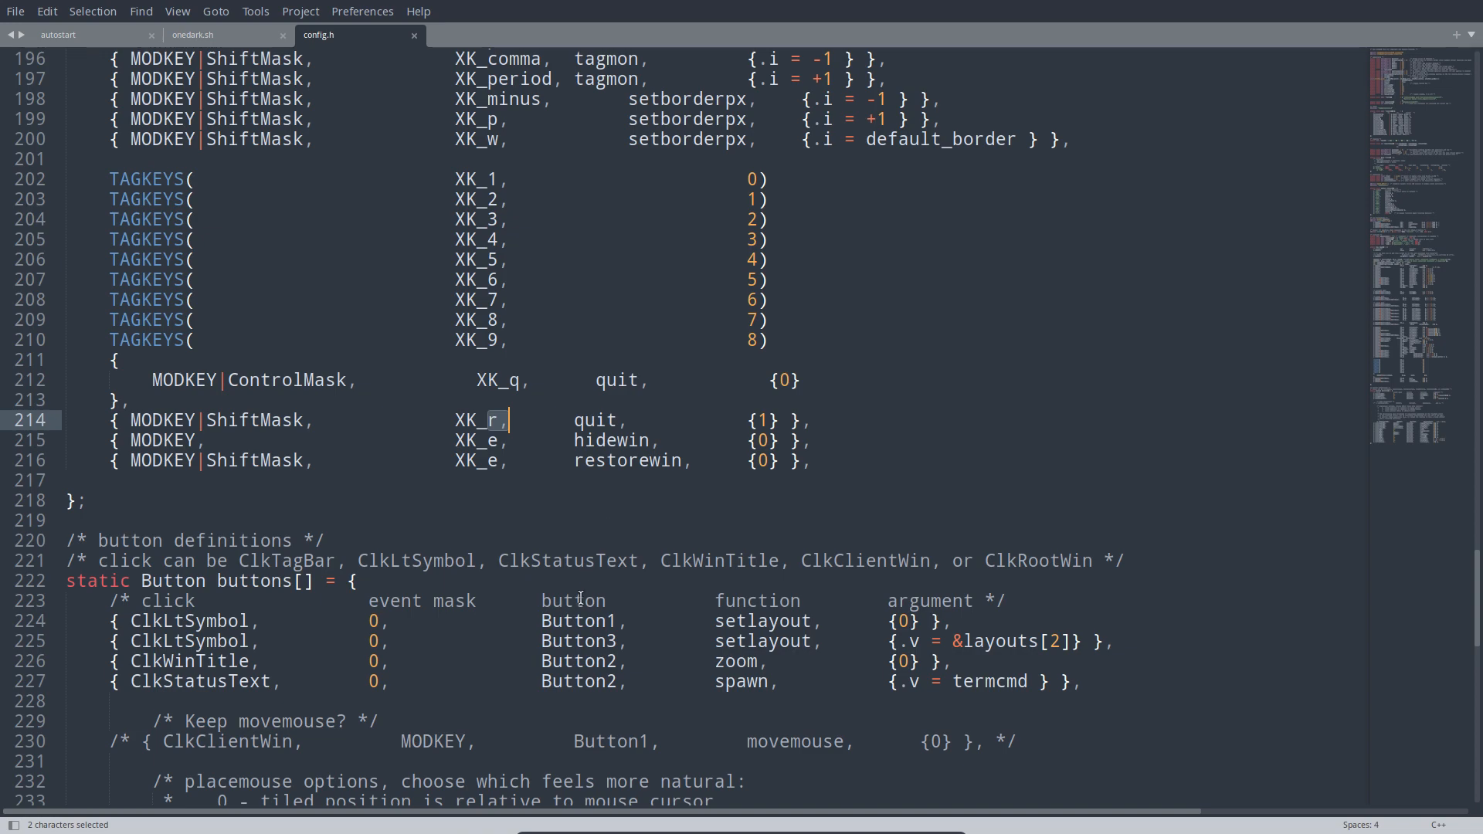
pyautogui.scroll(-3, 580, 595)
pyautogui.scroll(-10, 581, 598)
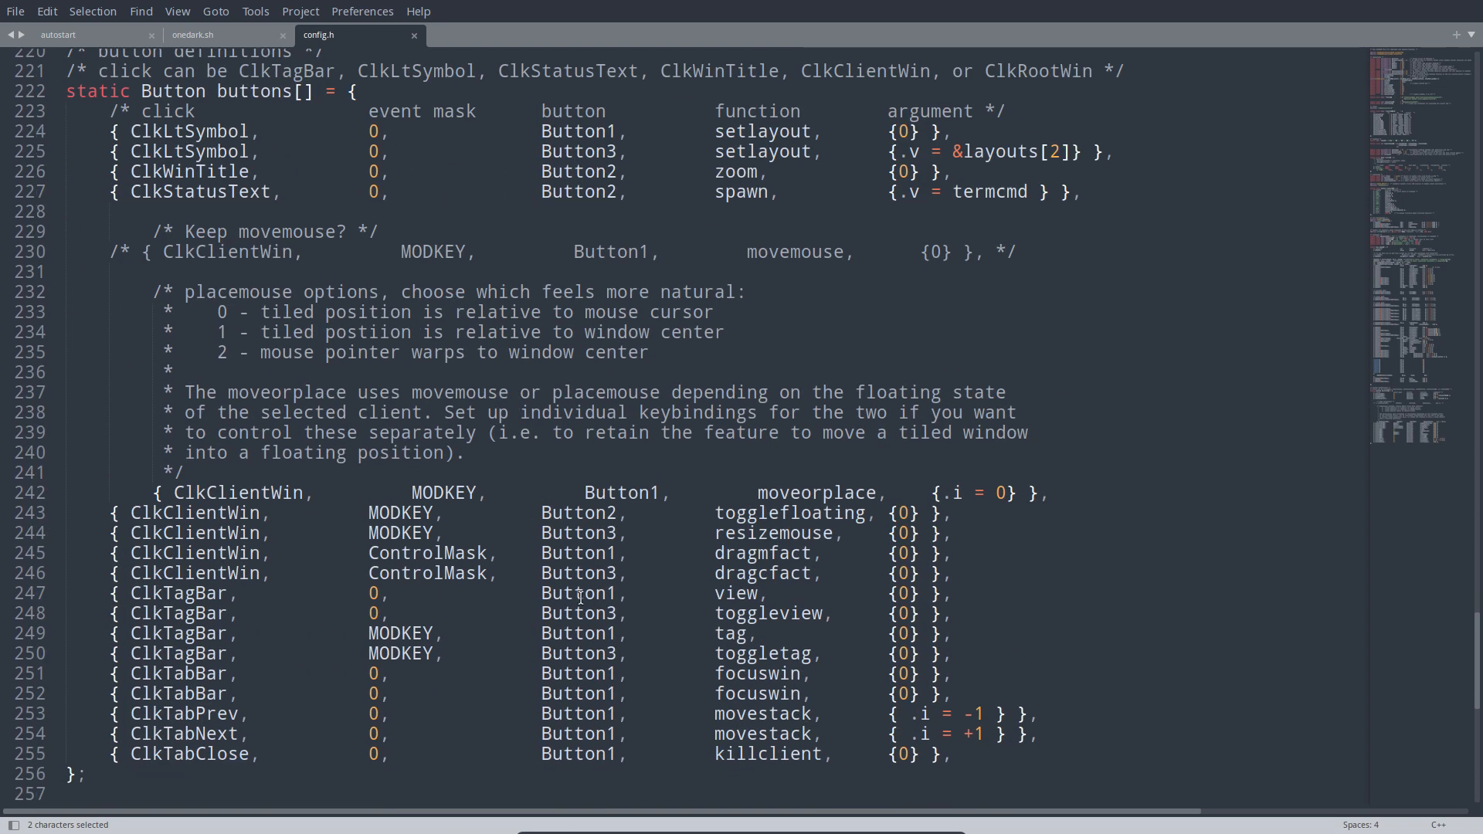
pyautogui.click(581, 598)
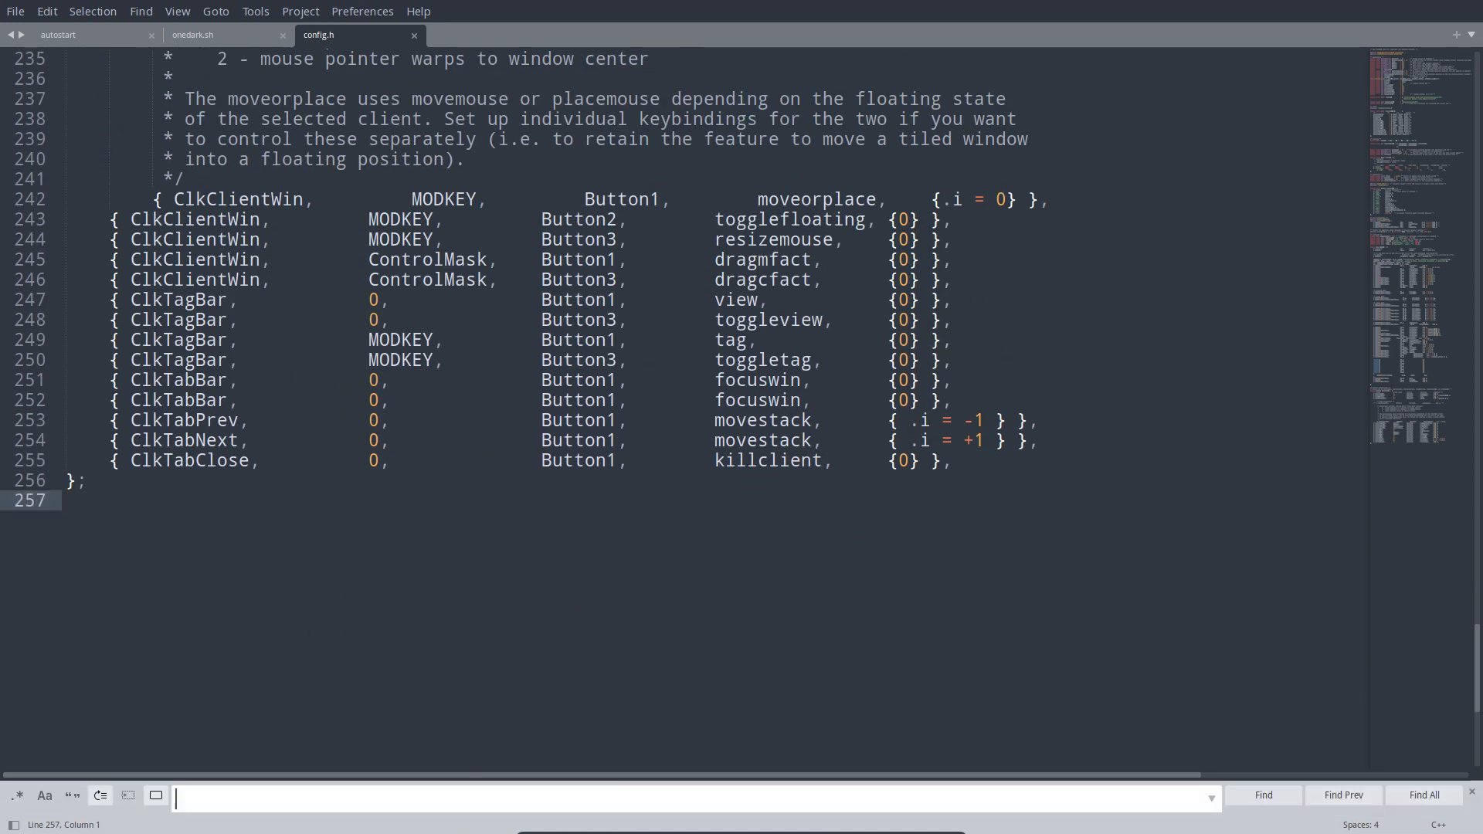
# Step: Search config.h for the terminal command, cycle through the termcmd occurrences, and inspect the "st" value in its definition
pyautogui.hotkey('ctrl', 'f')
pyautogui.write('termin')
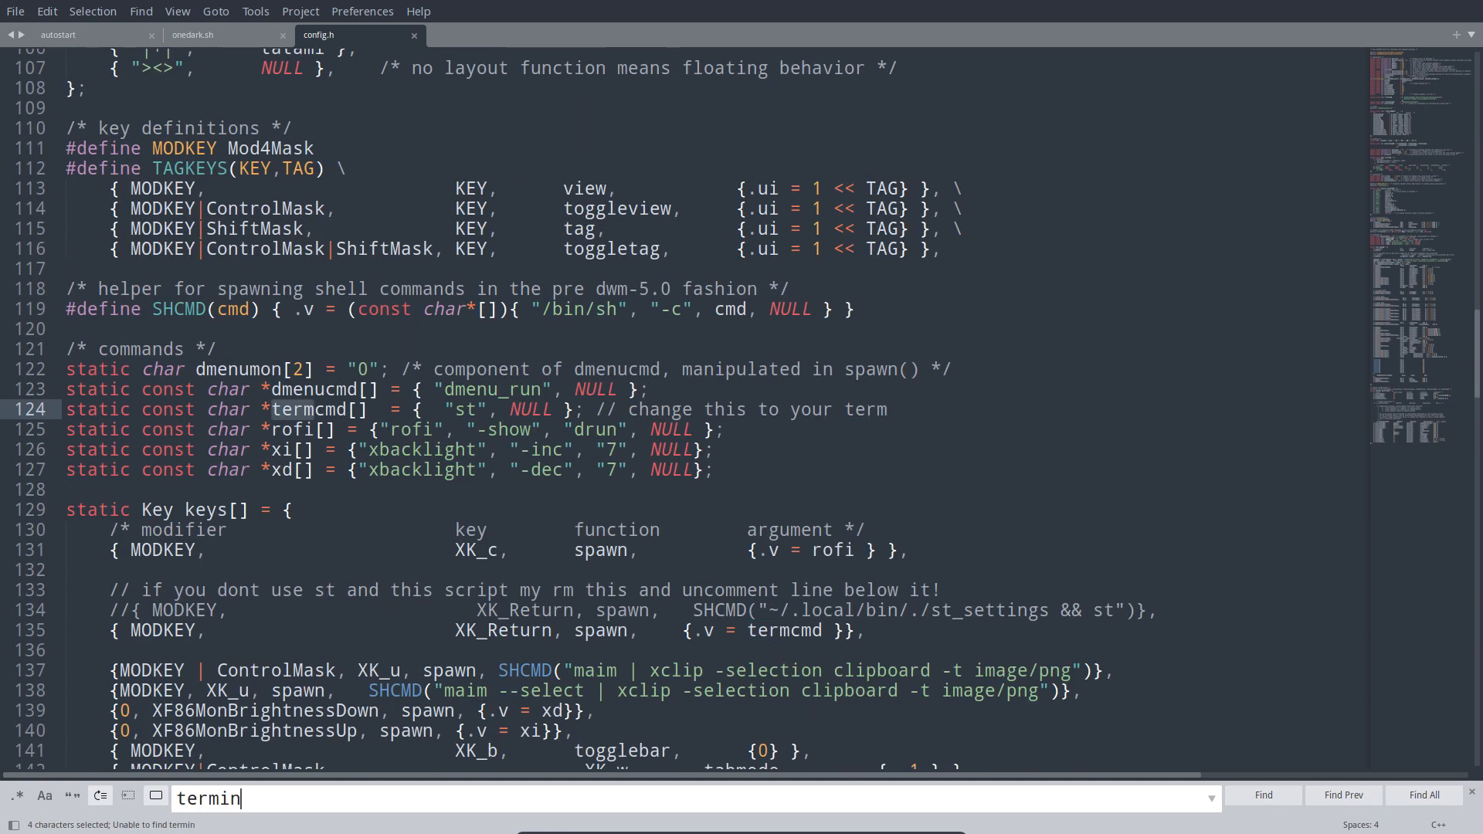
pyautogui.doubleClick(329, 417)
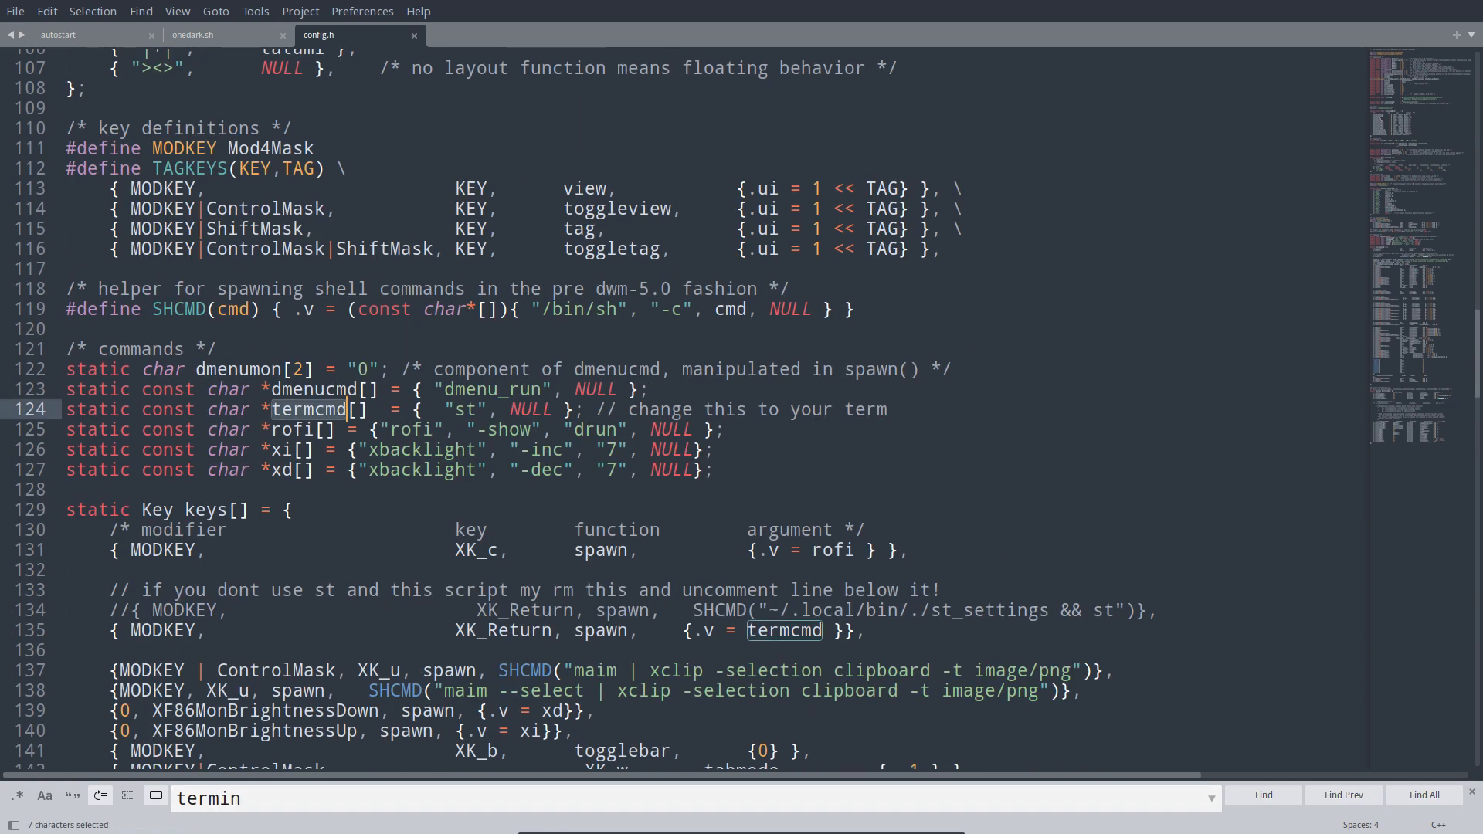
pyautogui.hotkey('ctrl', 'f')
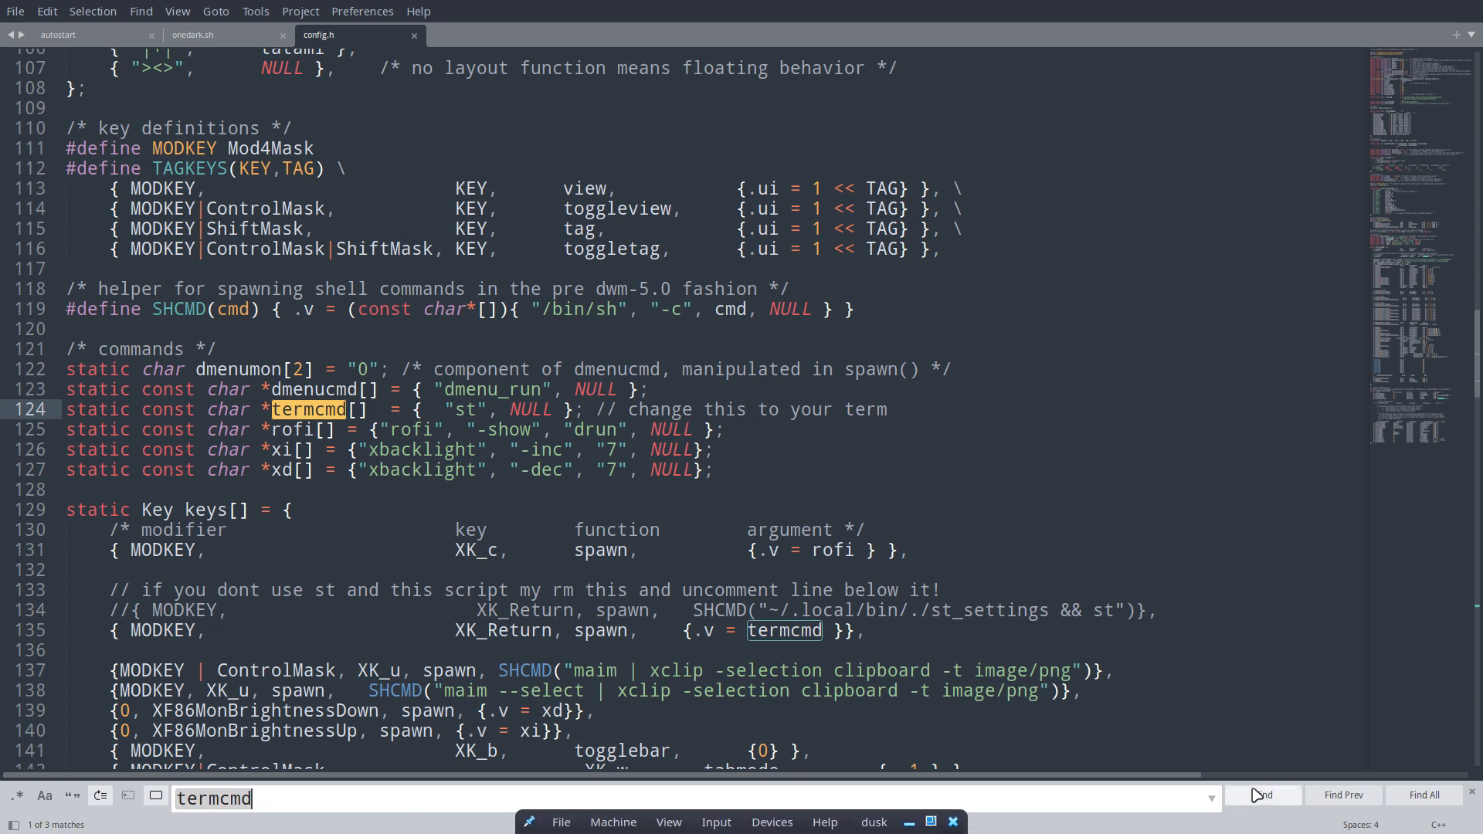
pyautogui.click(1260, 795)
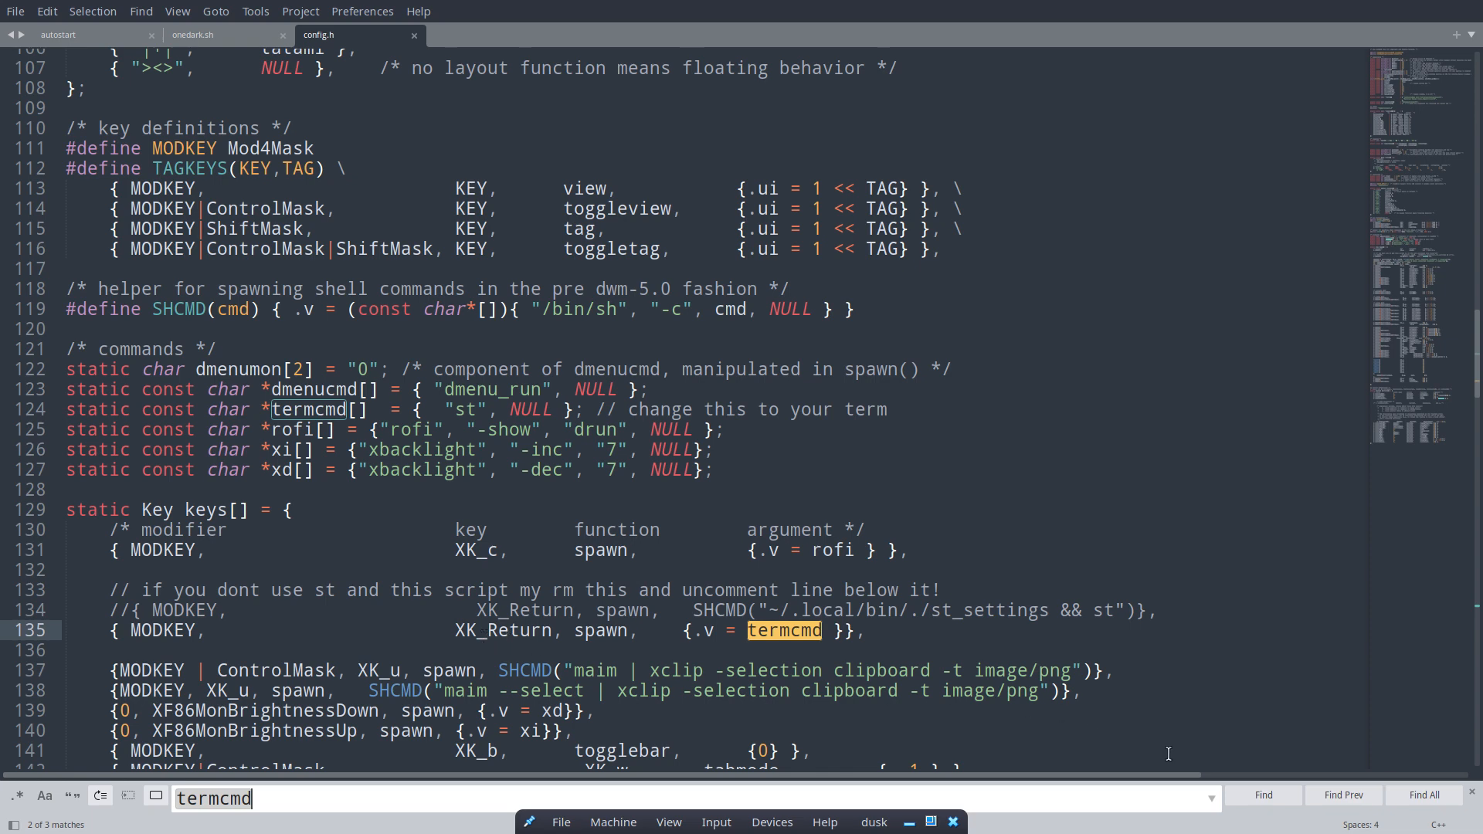
pyautogui.click(1262, 796)
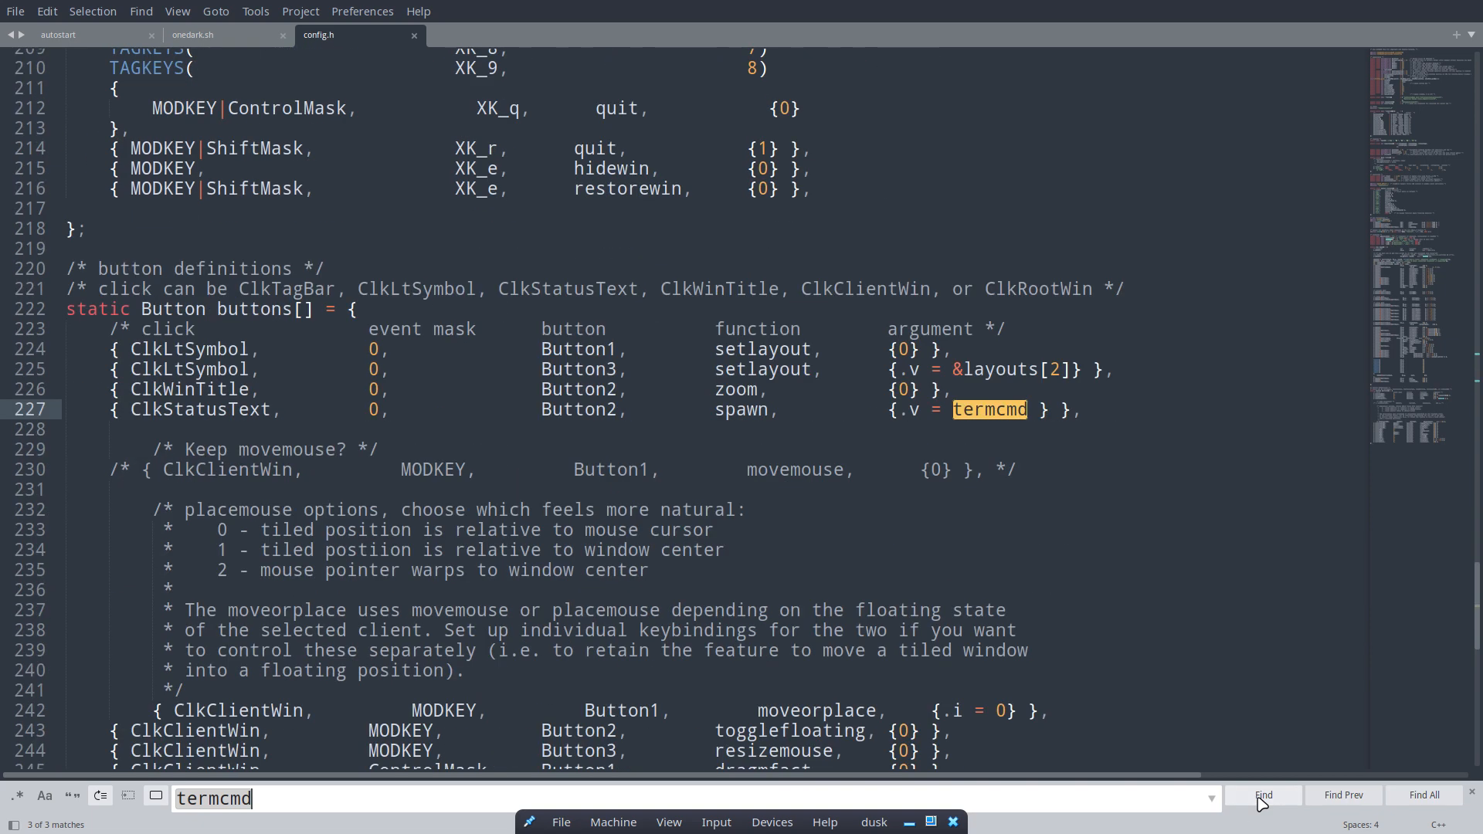
pyautogui.click(1261, 796)
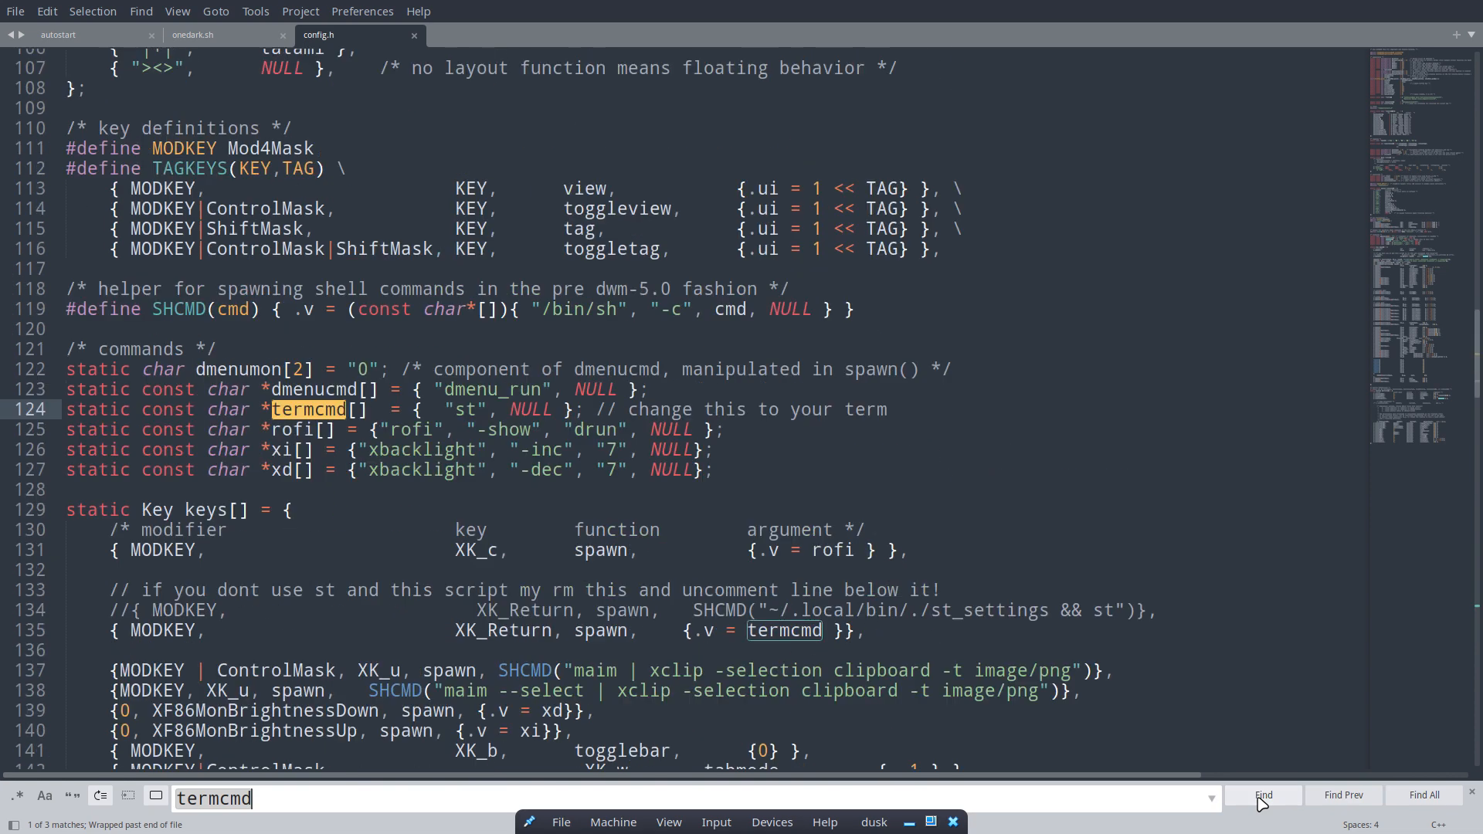
pyautogui.doubleClick(464, 410)
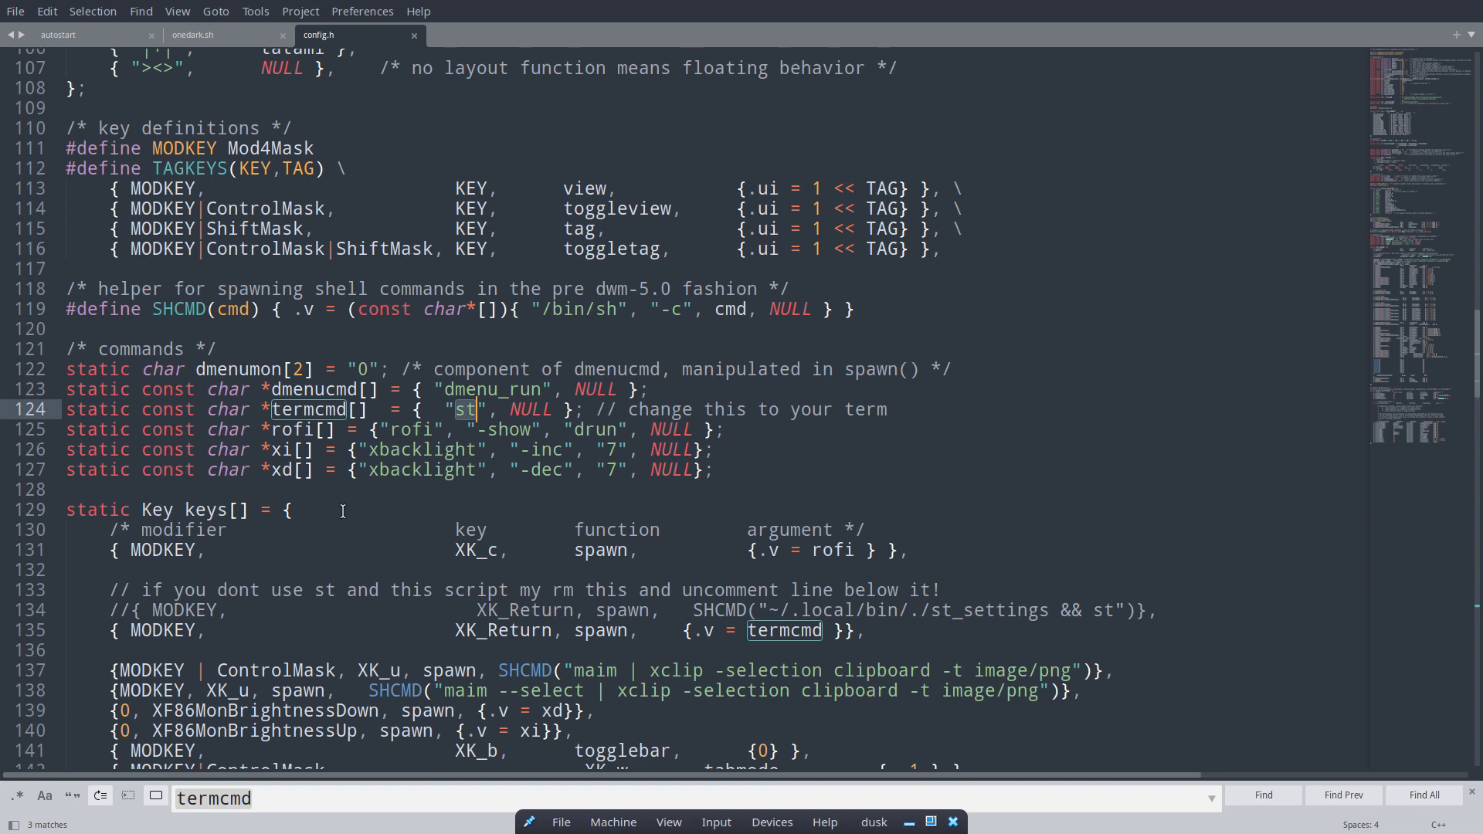
pyautogui.scroll(-3, 341, 512)
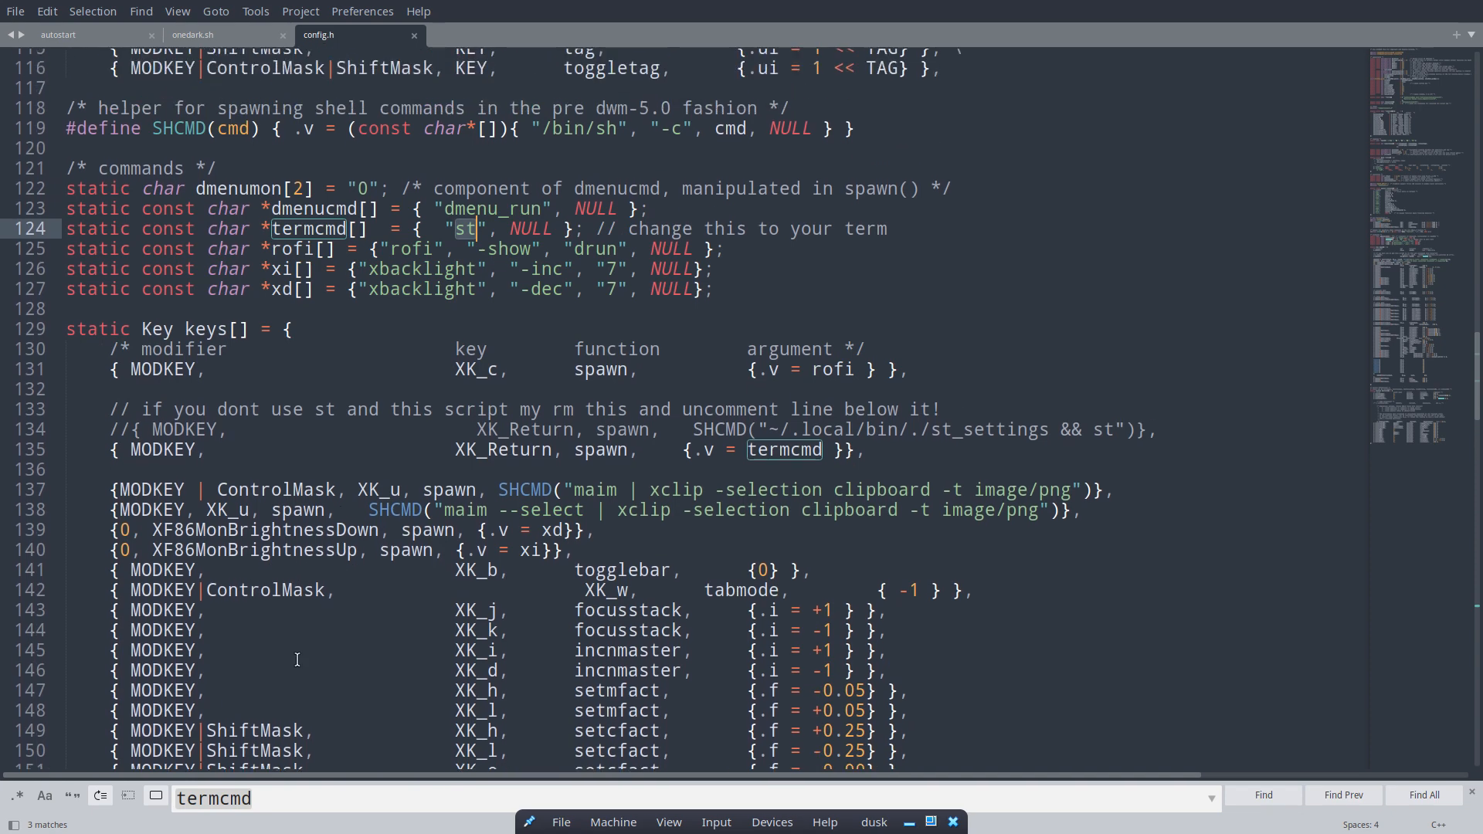
# Step: Search config.h for thunar and look through the gap, layout and monitor key bindings for application shortcuts
pyautogui.click(292, 801)
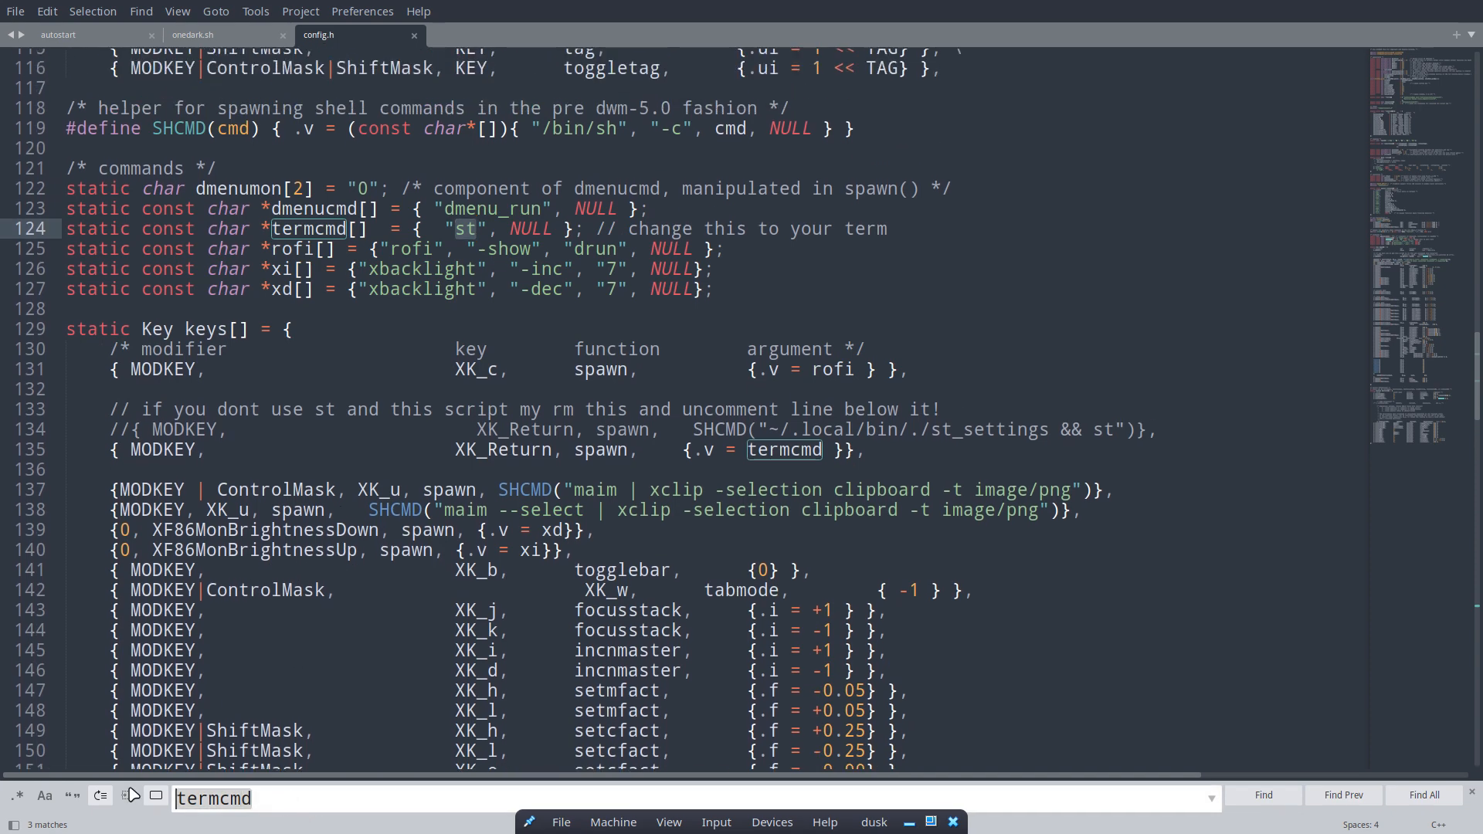
pyautogui.write('thunzt')
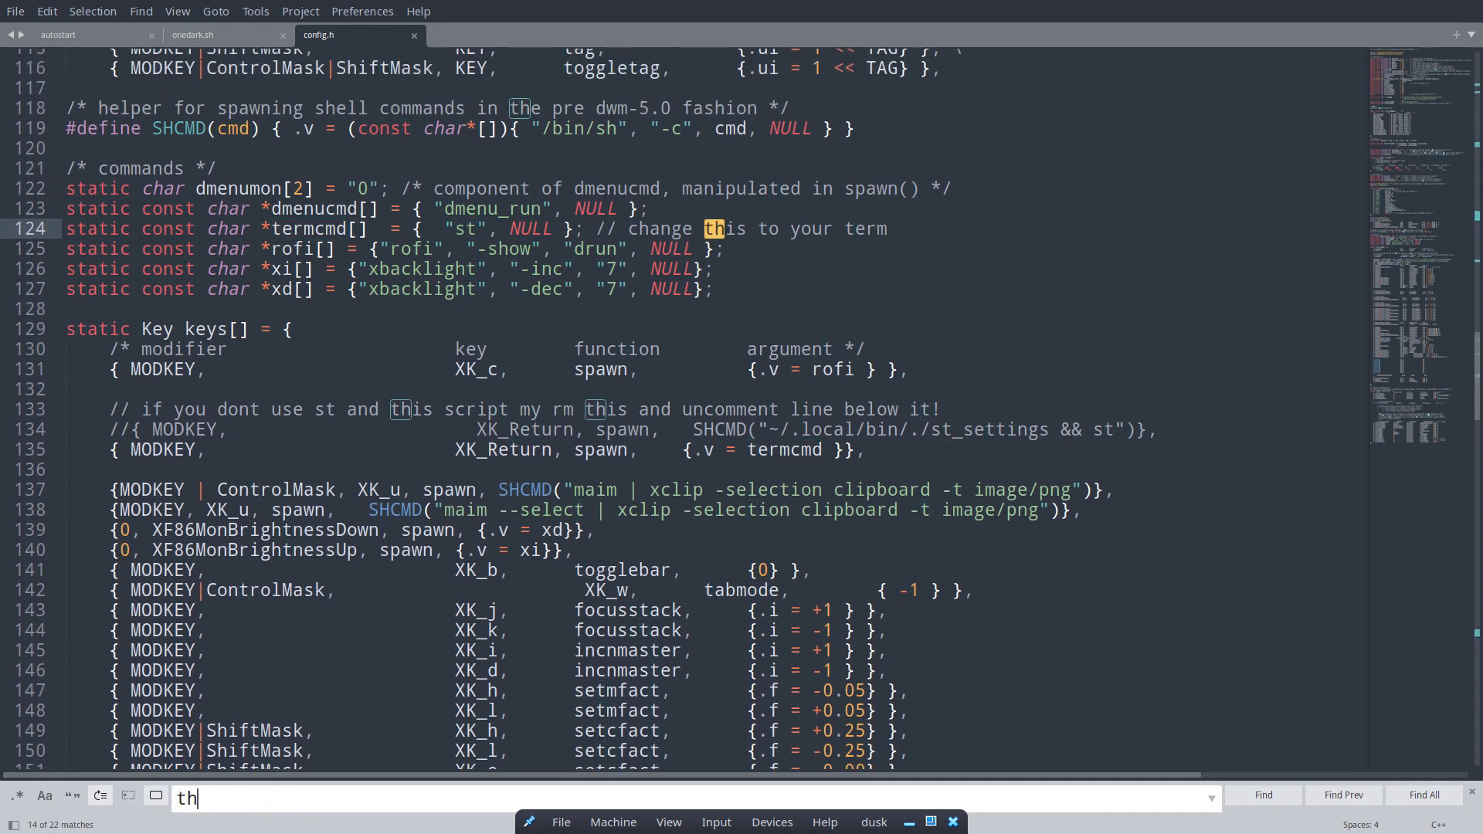
pyautogui.press('BackSpace')
pyautogui.press('BackSpace')
pyautogui.write('zt')
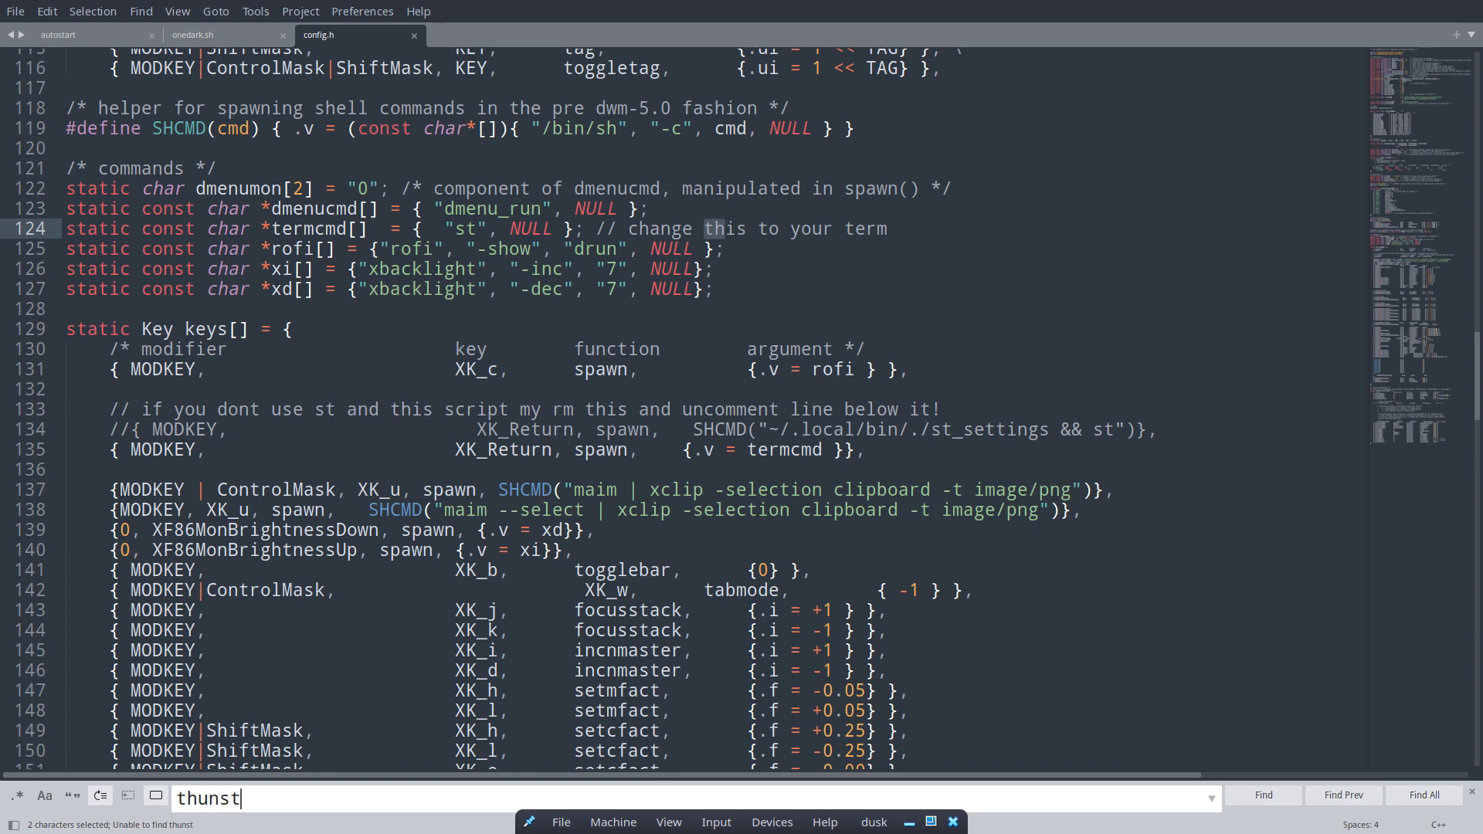
pyautogui.press('BackSpace')
pyautogui.press('BackSpace')
pyautogui.write('z')
pyautogui.press('BackSpace')
pyautogui.write('ar')
pyautogui.scroll(-15, 408, 743)
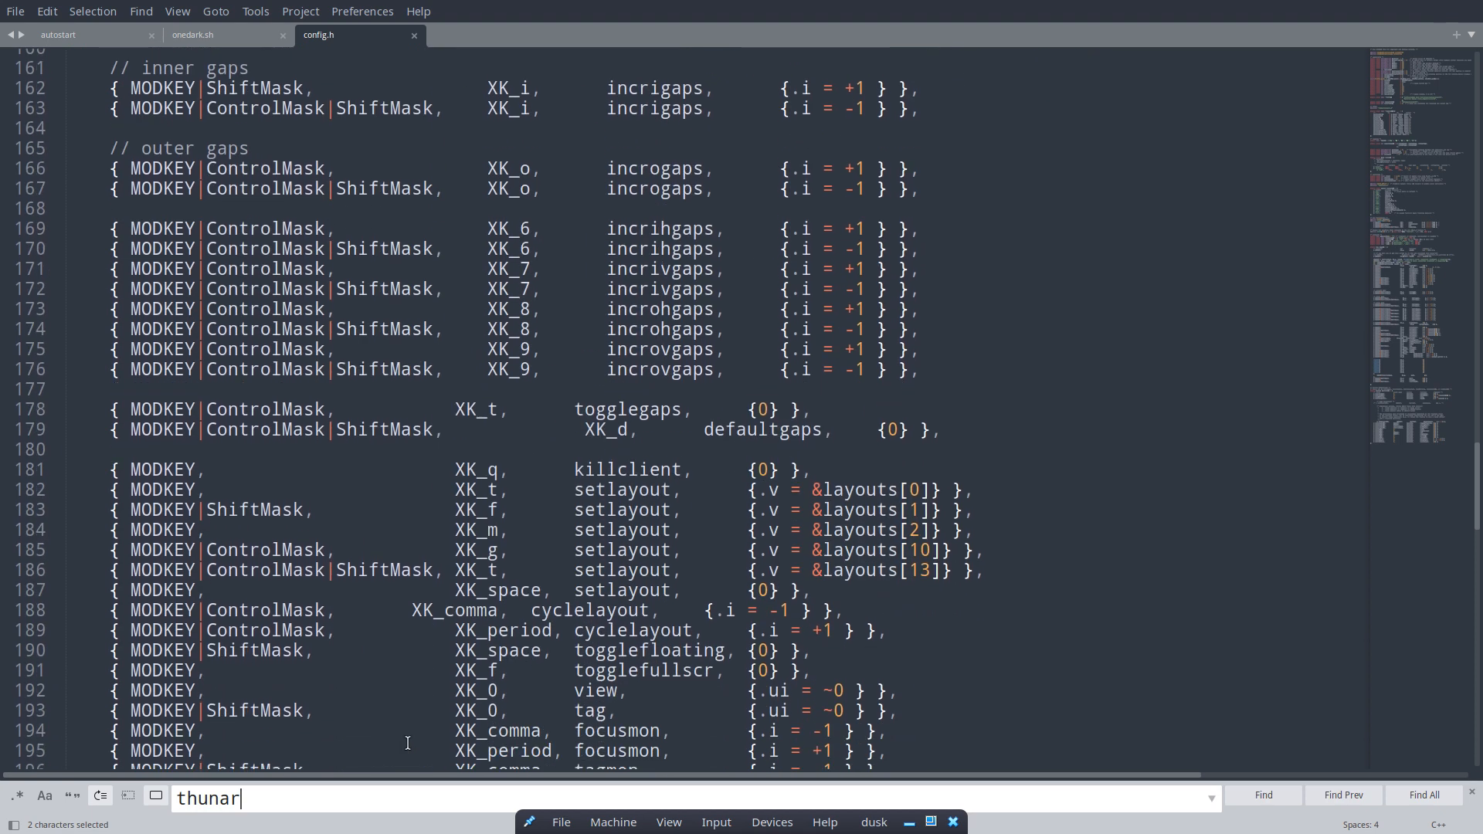
pyautogui.scroll(-4, 408, 743)
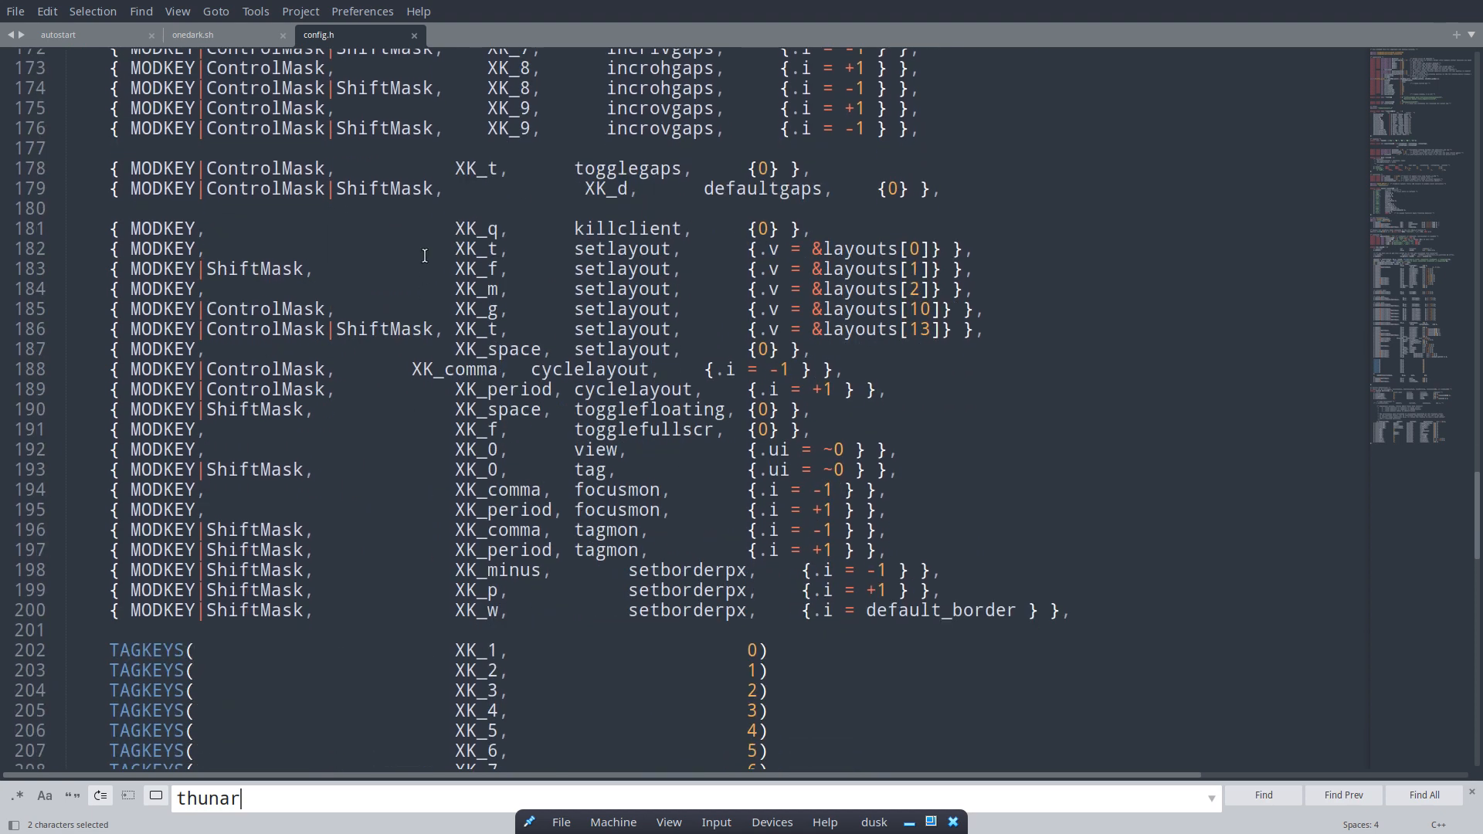
# Step: Close config.h and onedark.sh, and return to the tiled window layout on the fifth tag
pyautogui.click(417, 36)
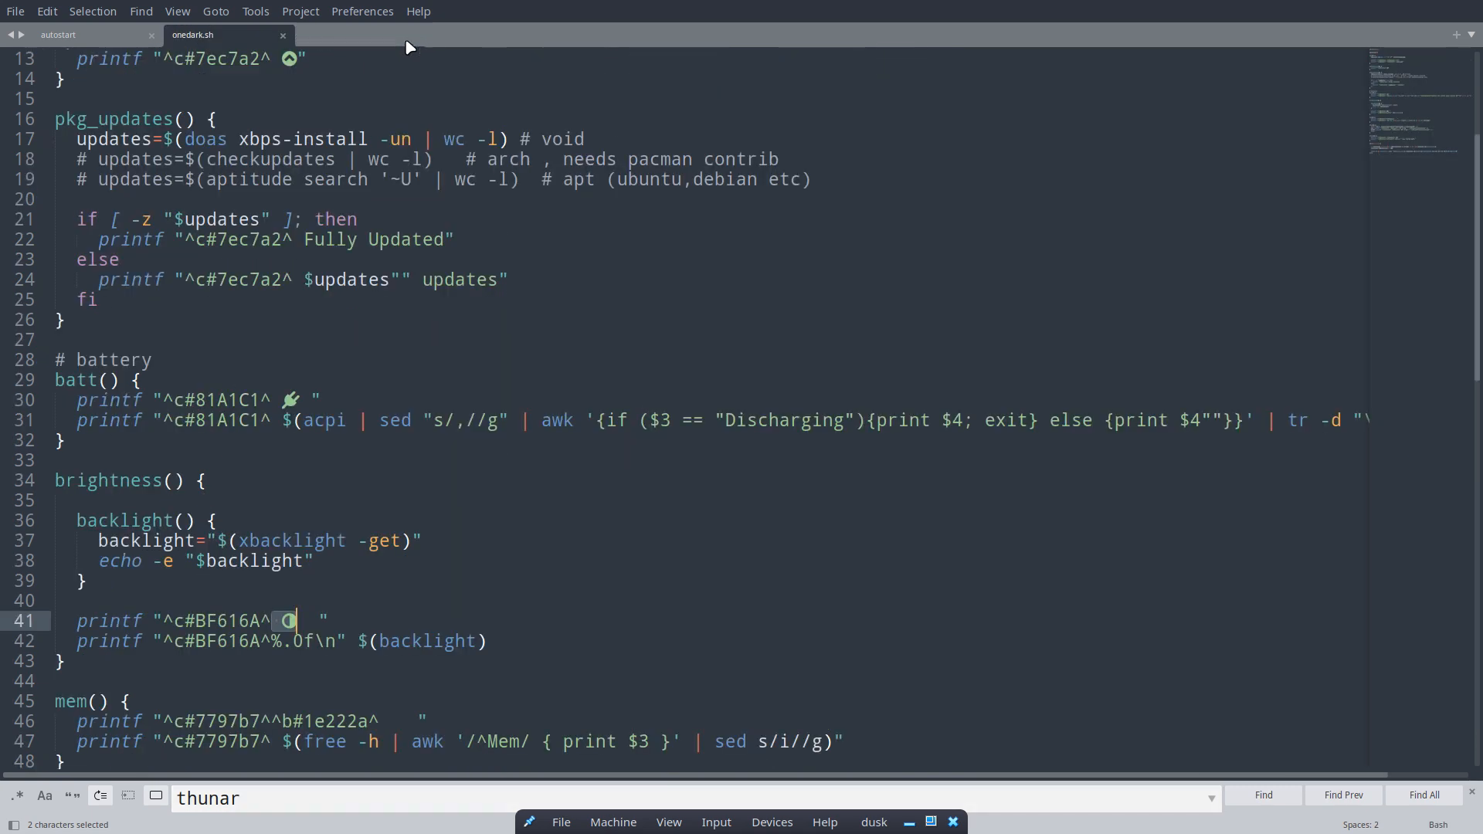
pyautogui.click(282, 36)
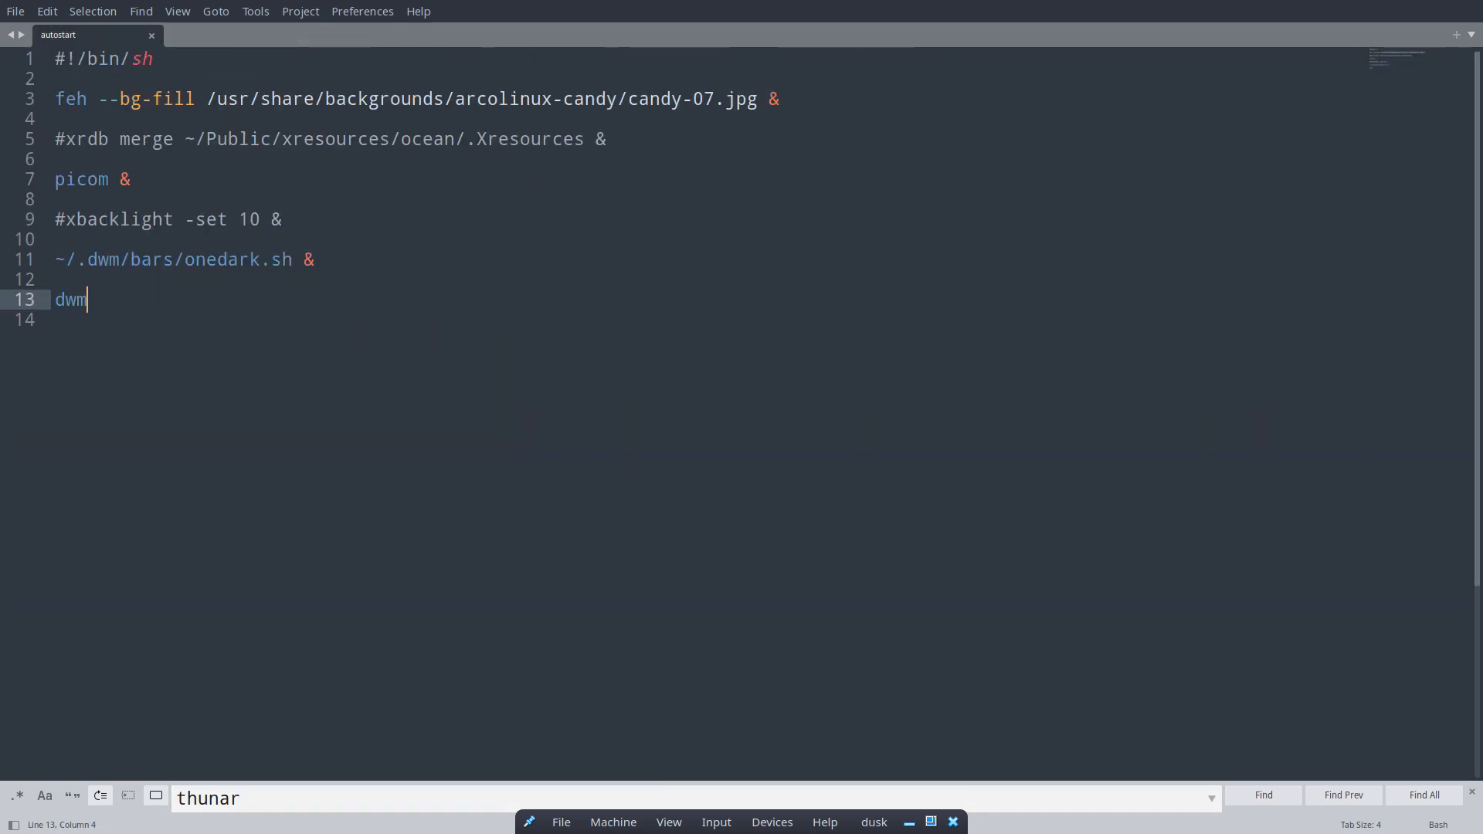
pyautogui.press('super+f')
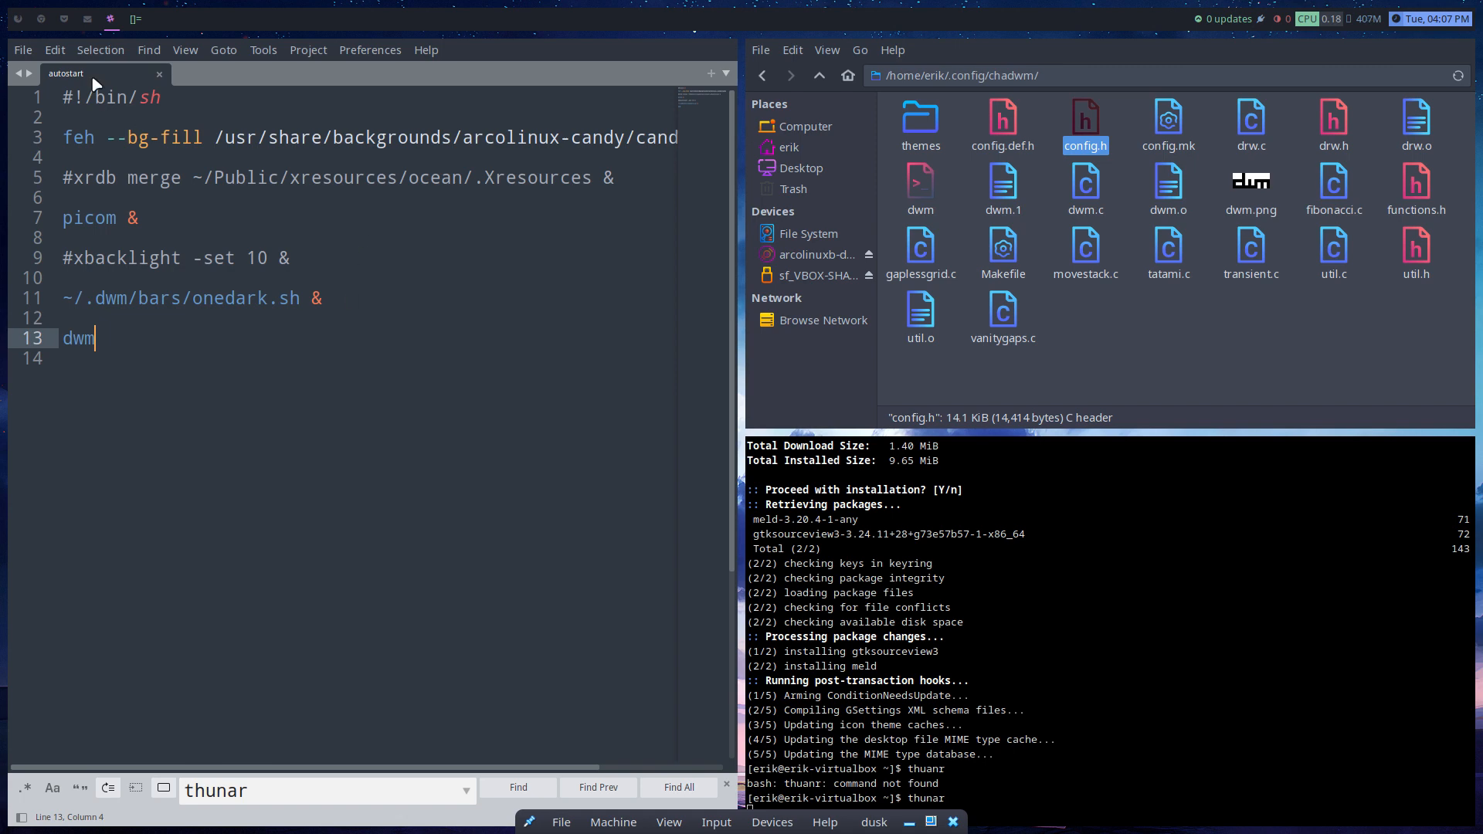
pyautogui.click(35, 17)
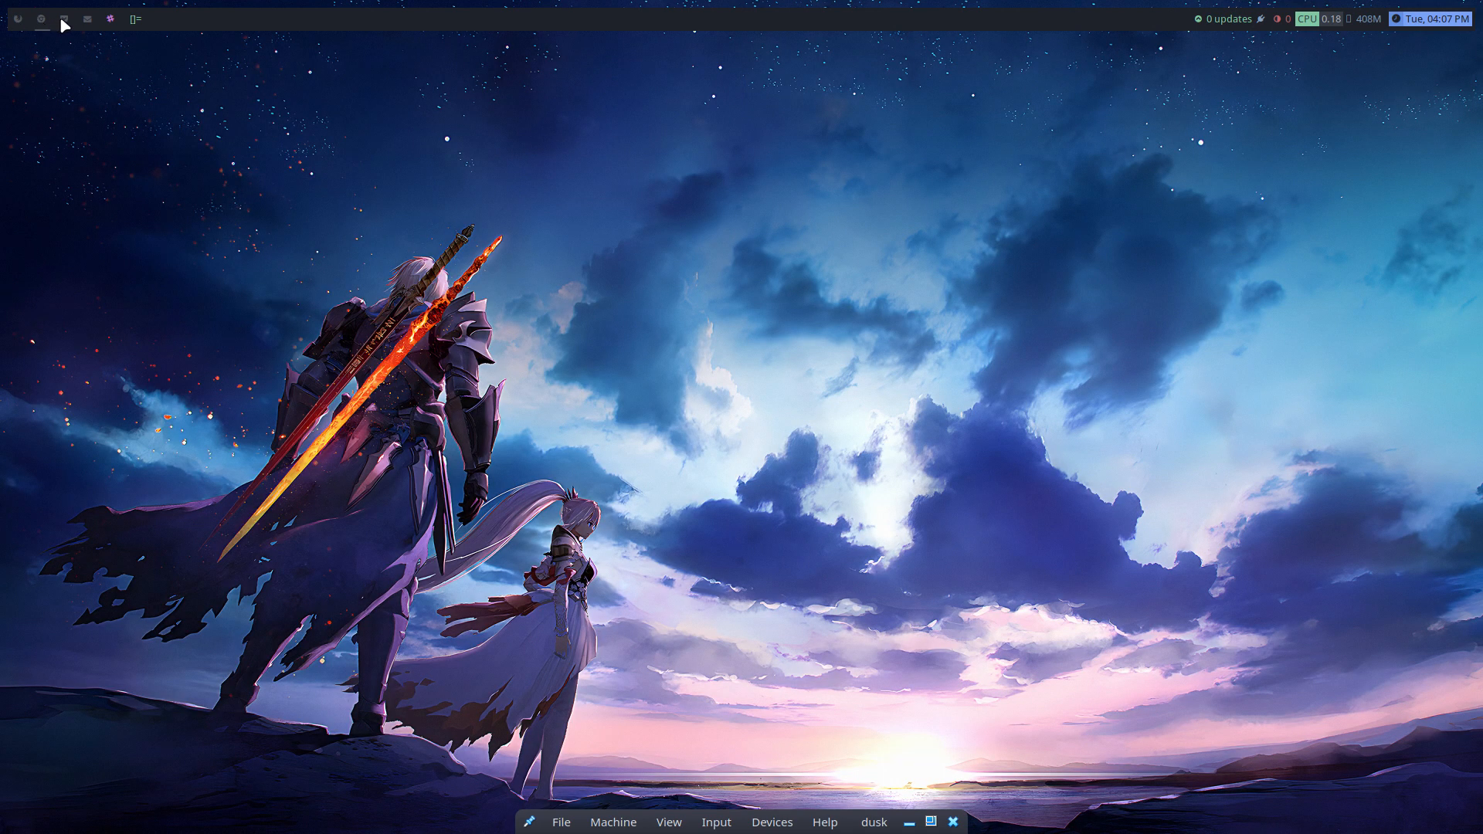
pyautogui.click(110, 19)
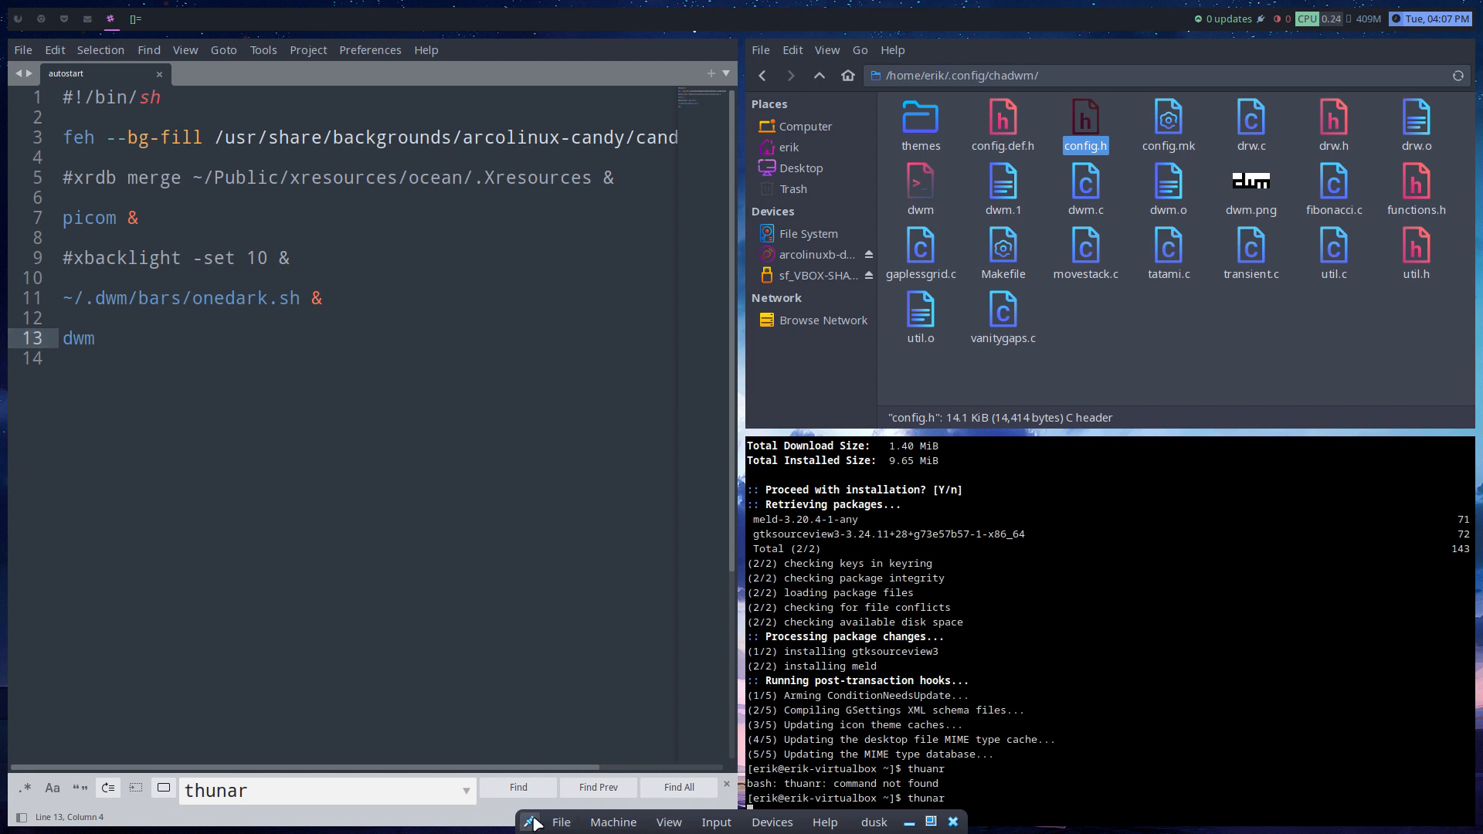
# Step: Close the autostart file, the text editor, and the remaining file manager and terminal windows on the fifth tag
pyautogui.click(448, 541)
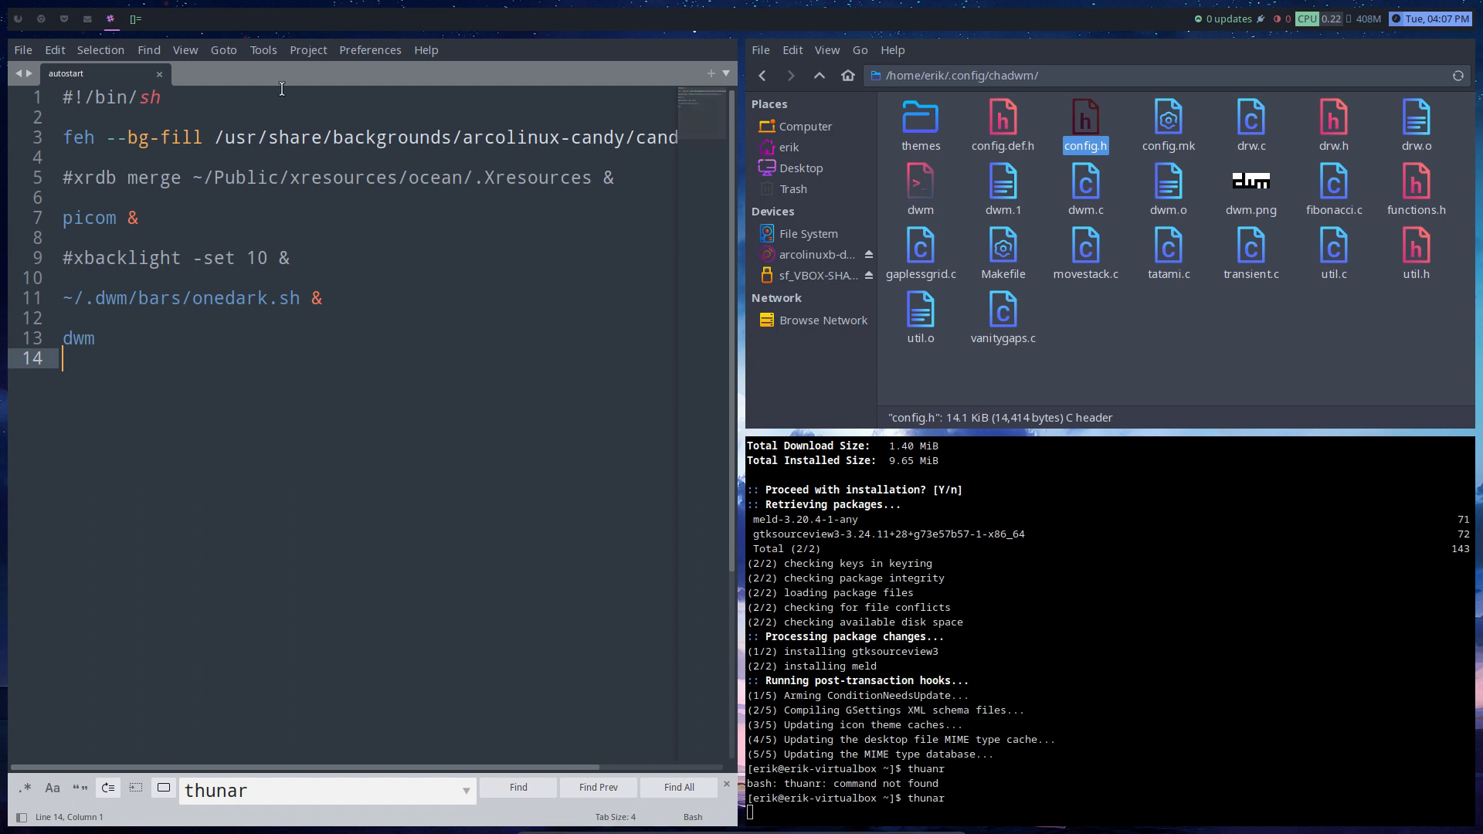
pyautogui.click(160, 74)
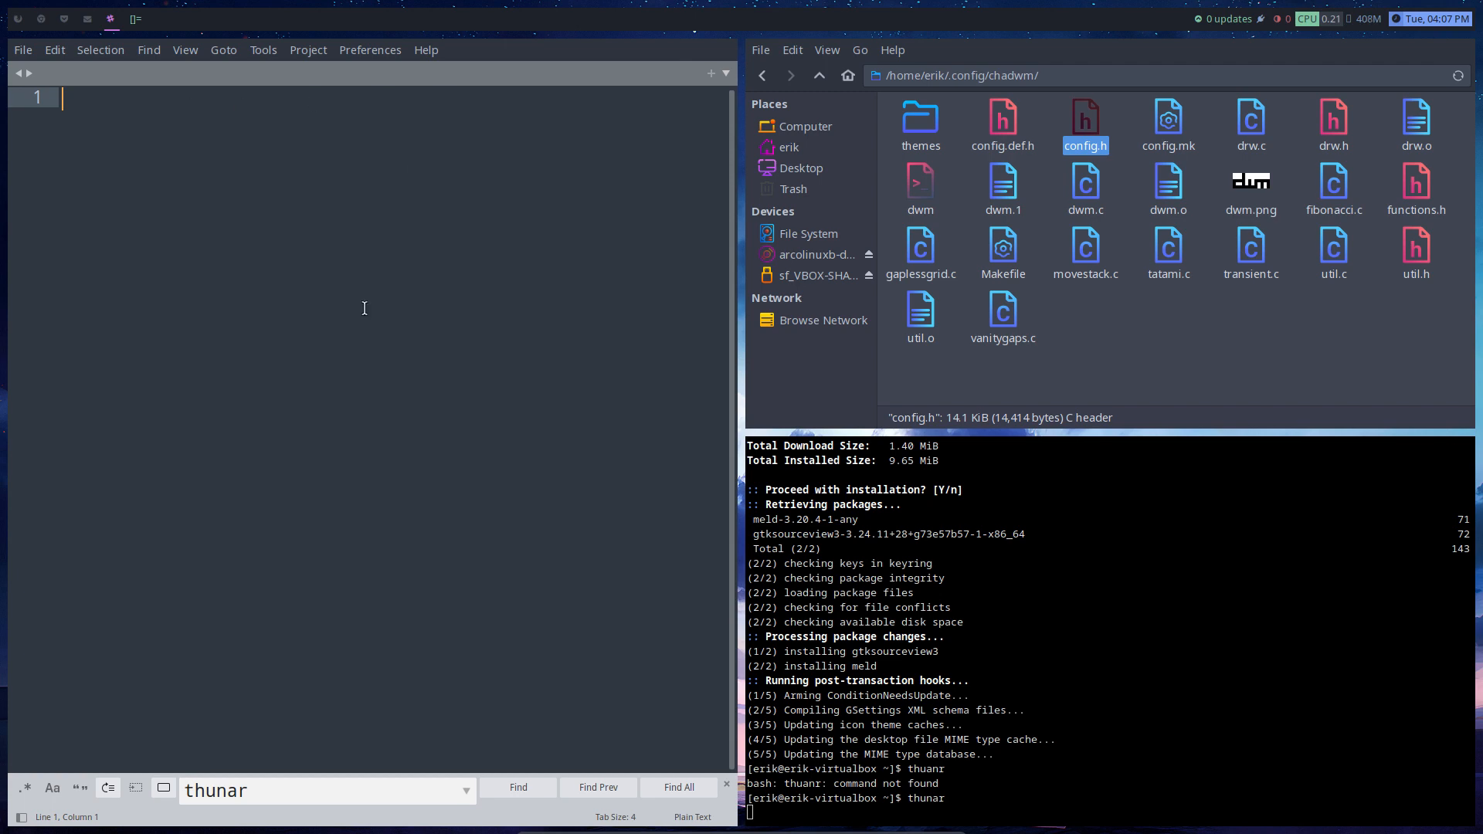
pyautogui.press('super+q')
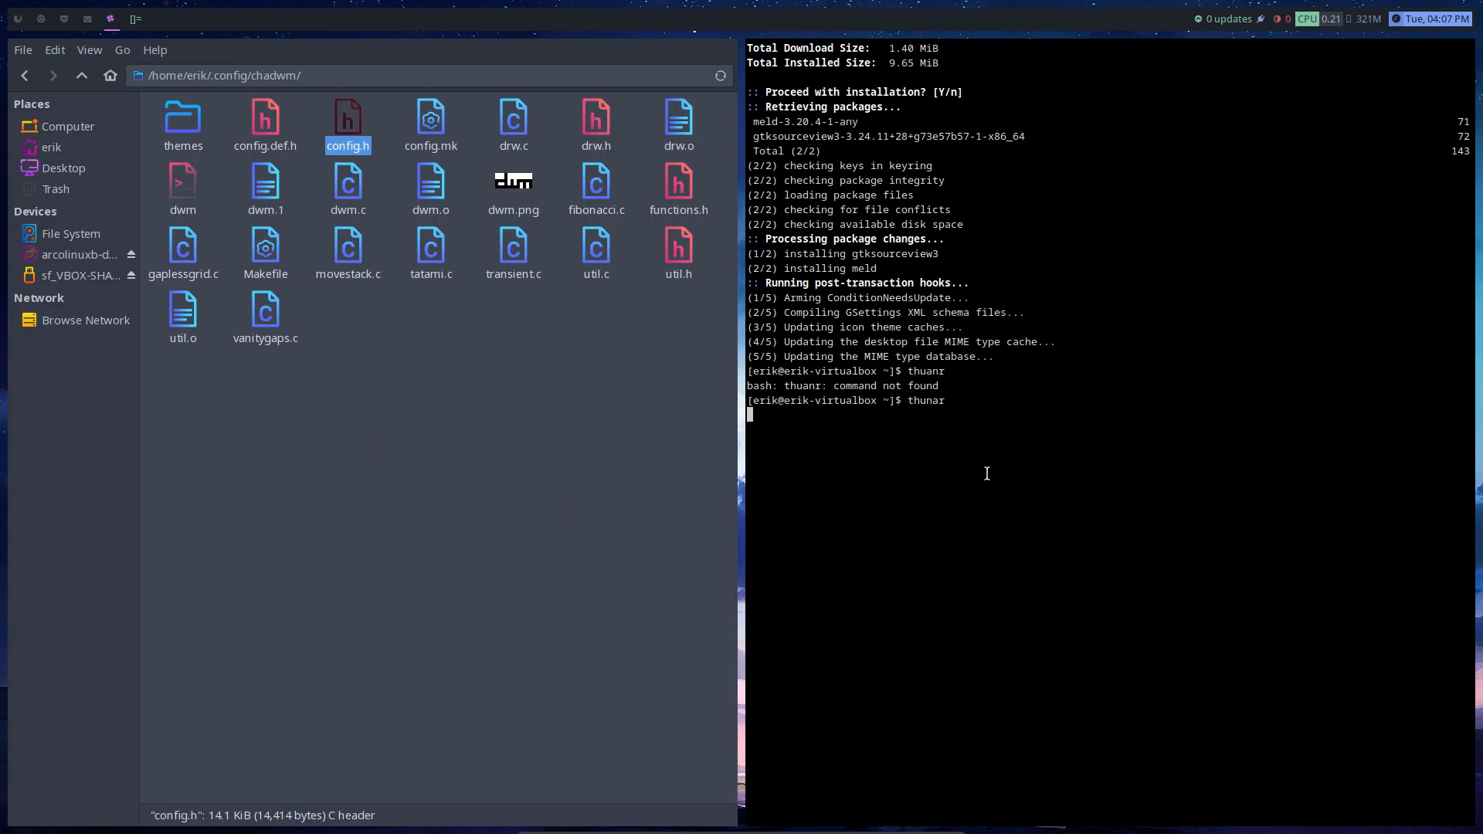
pyautogui.press('super+q')
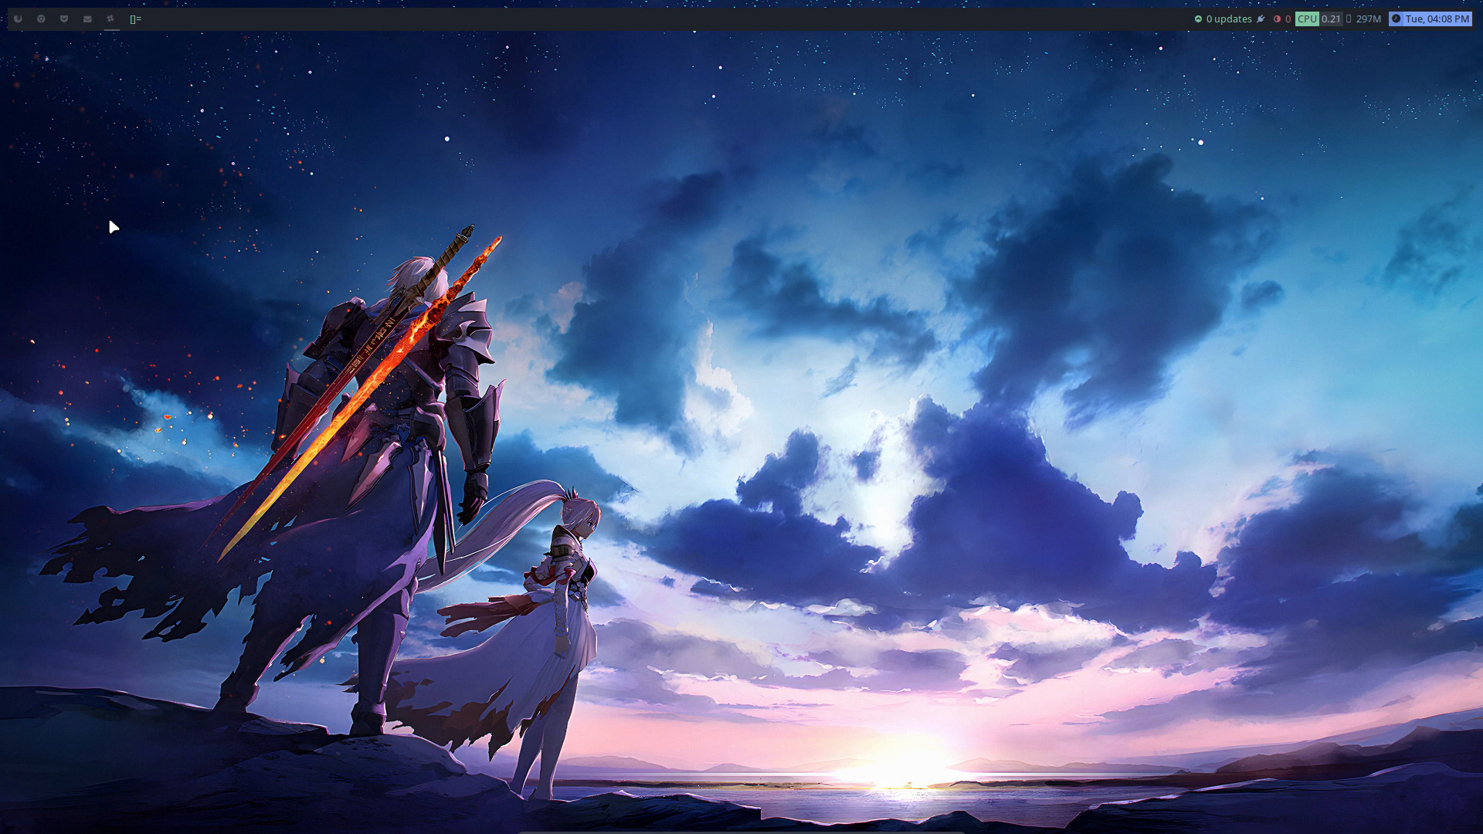
# Step: Launch thunar from a new terminal and open config.h from the .config/chadwm folder in the text editor
pyautogui.press('super+Return')
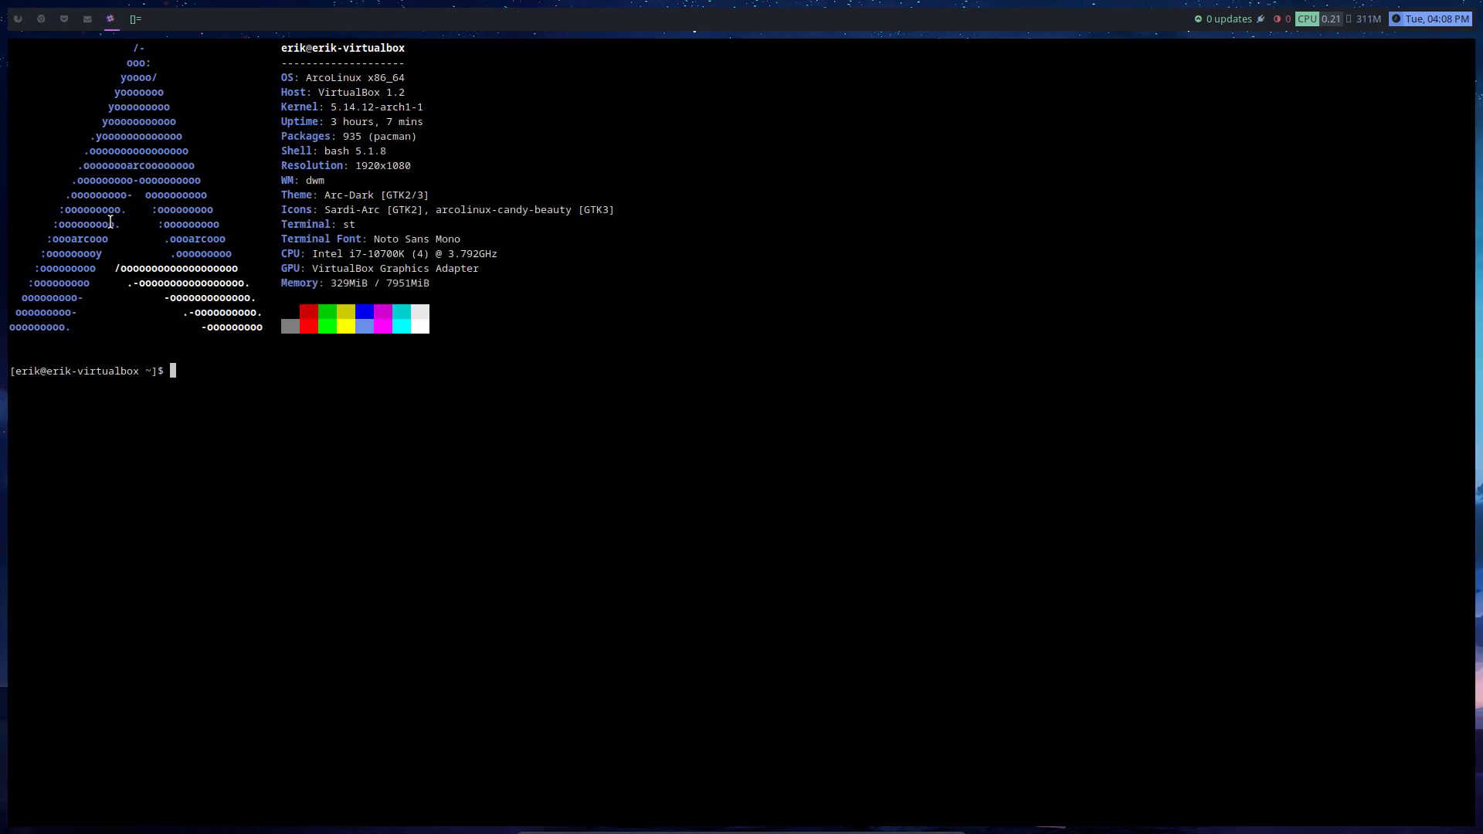
pyautogui.write('thunar')
pyautogui.press('Return')
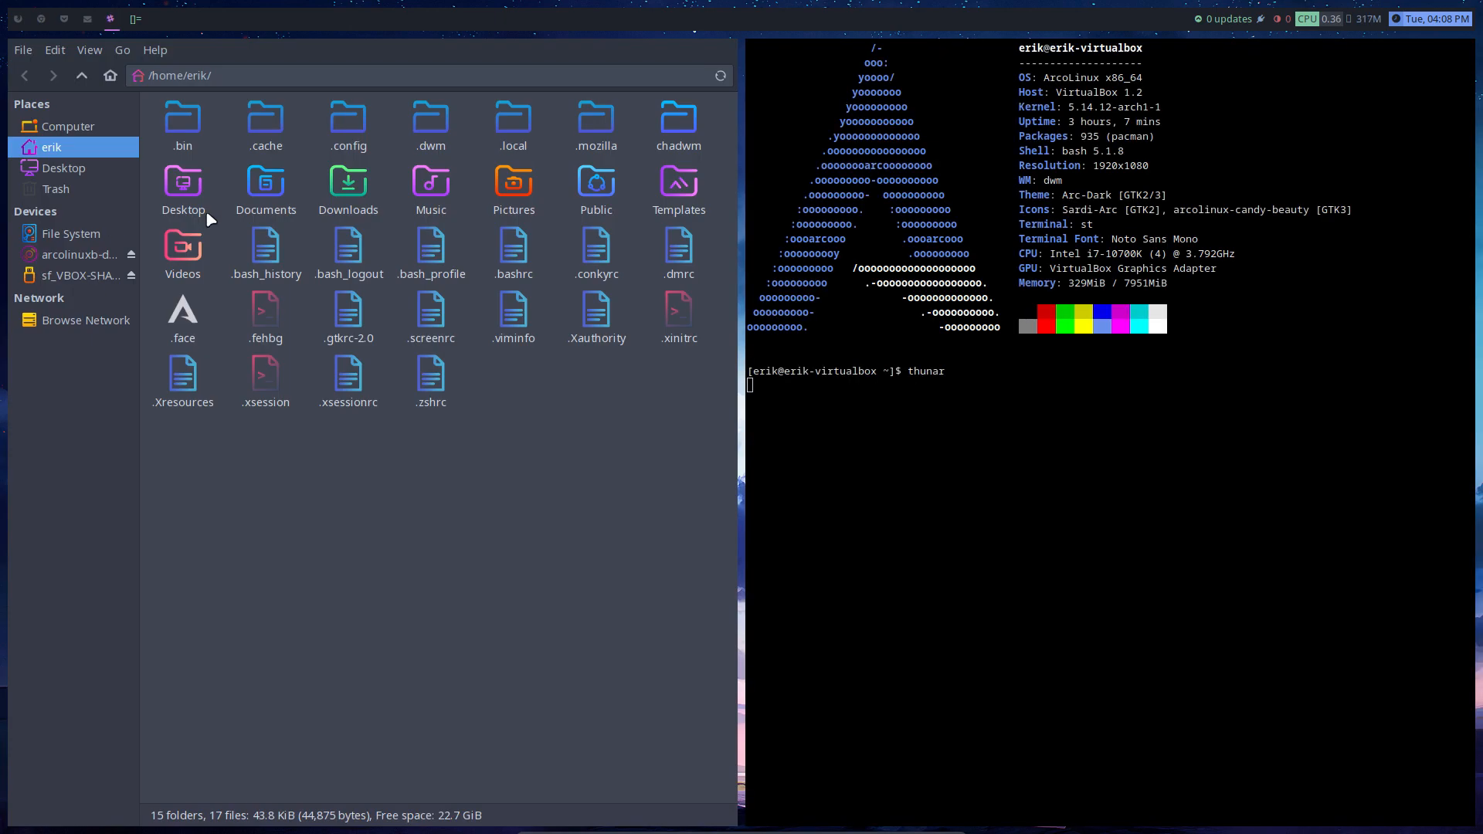
pyautogui.doubleClick(352, 126)
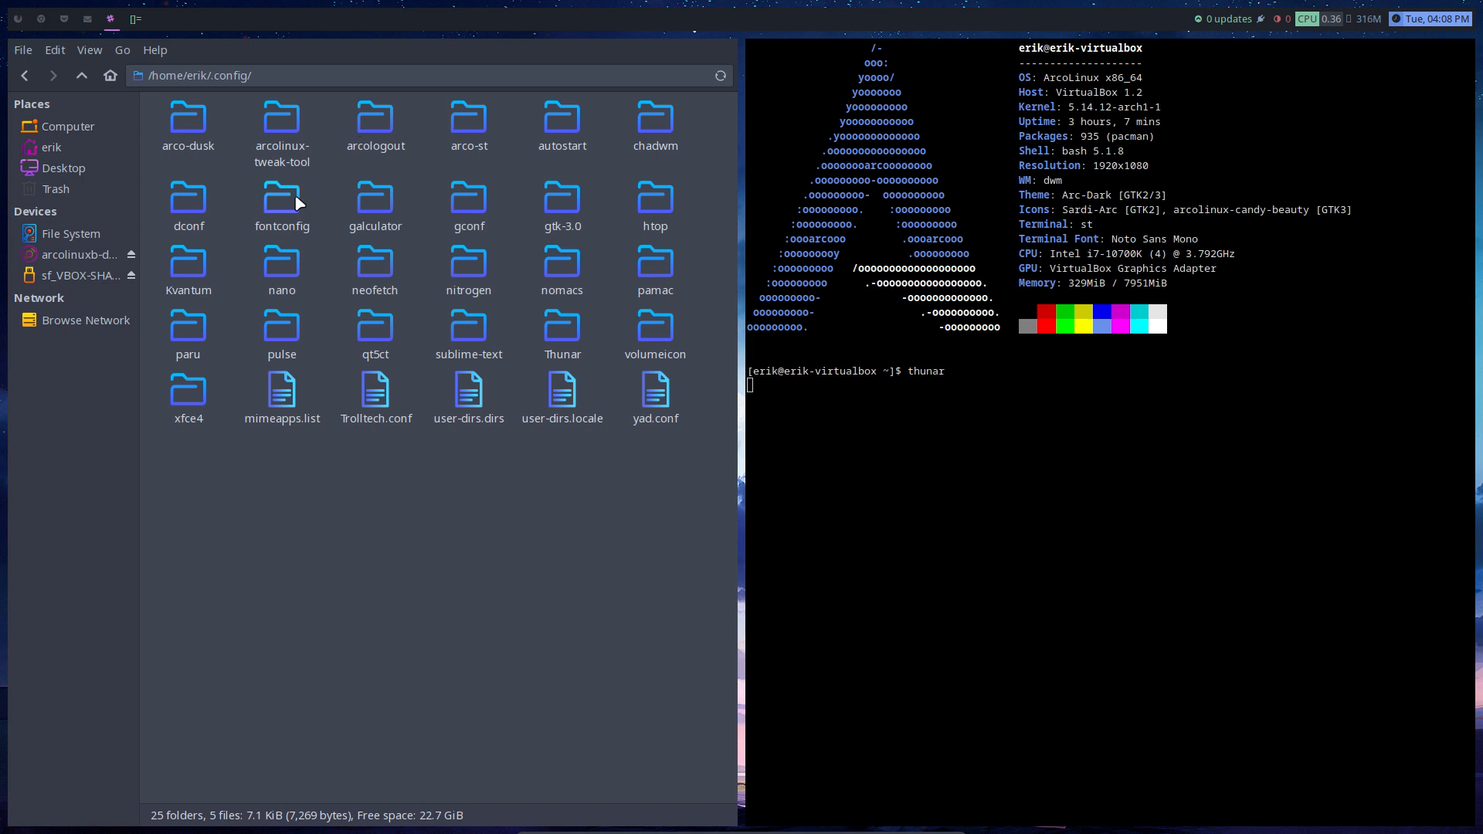
pyautogui.doubleClick(639, 135)
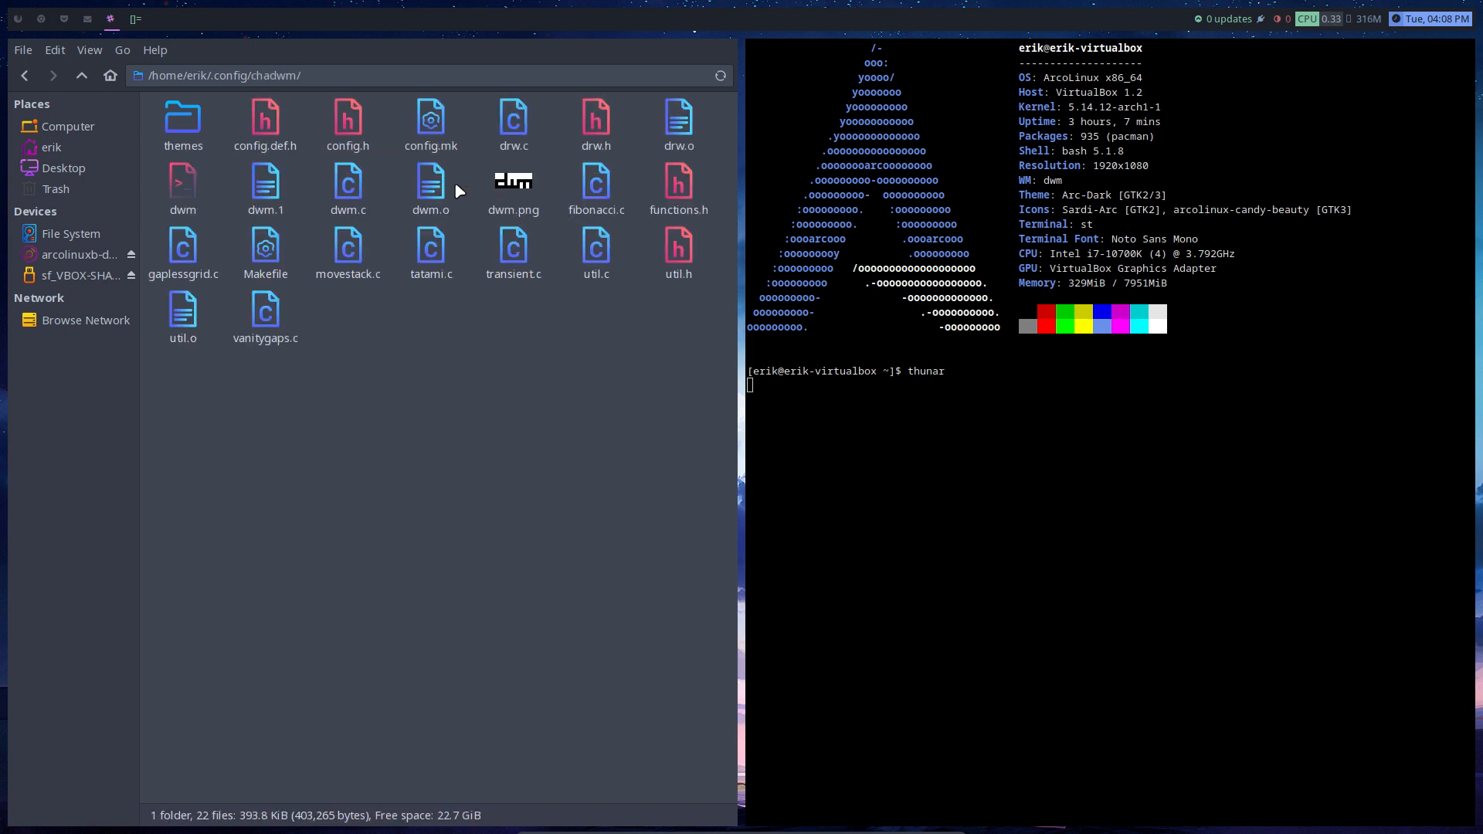
pyautogui.click(349, 123)
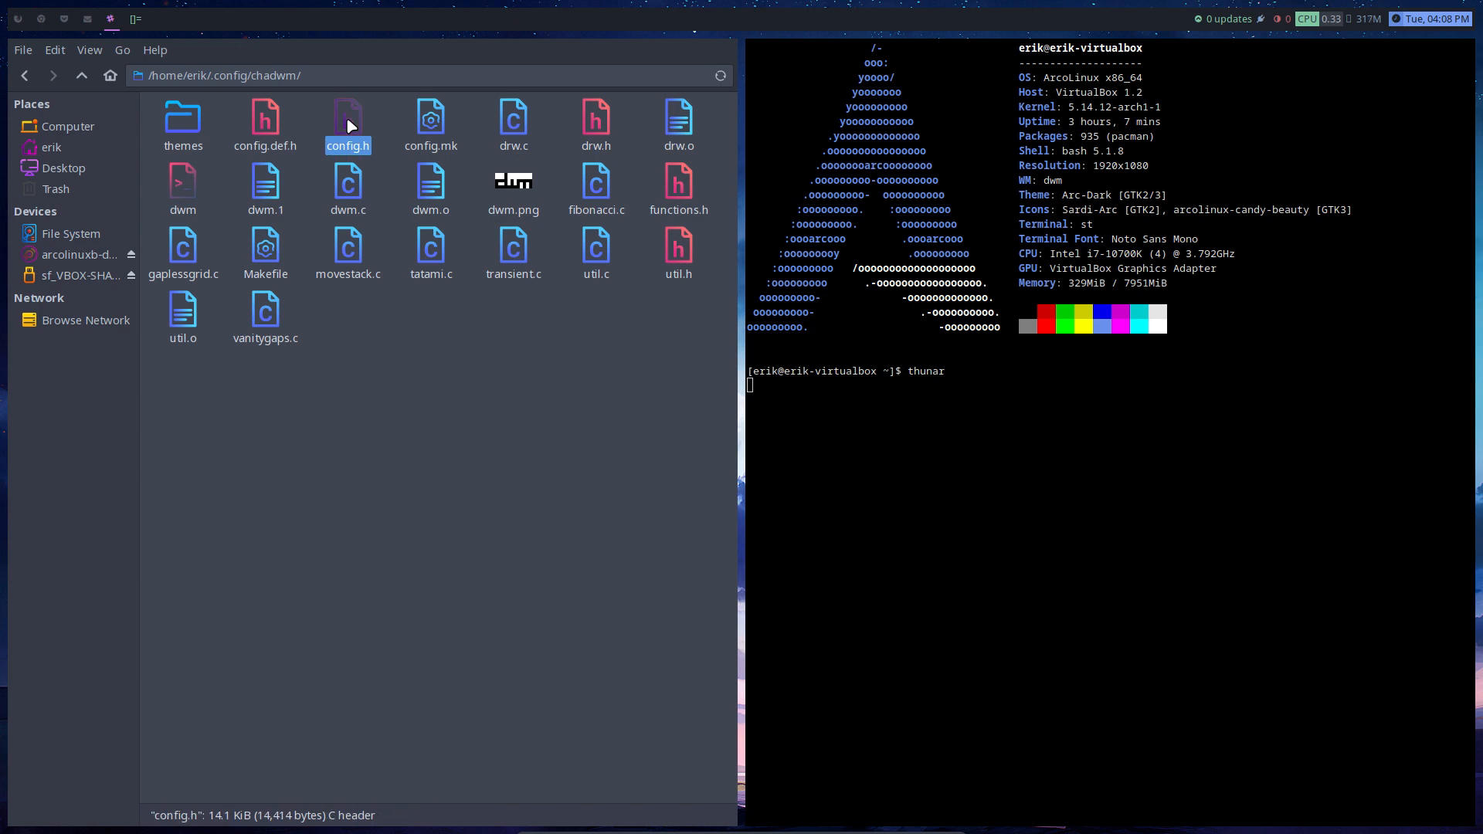
pyautogui.doubleClick(350, 124)
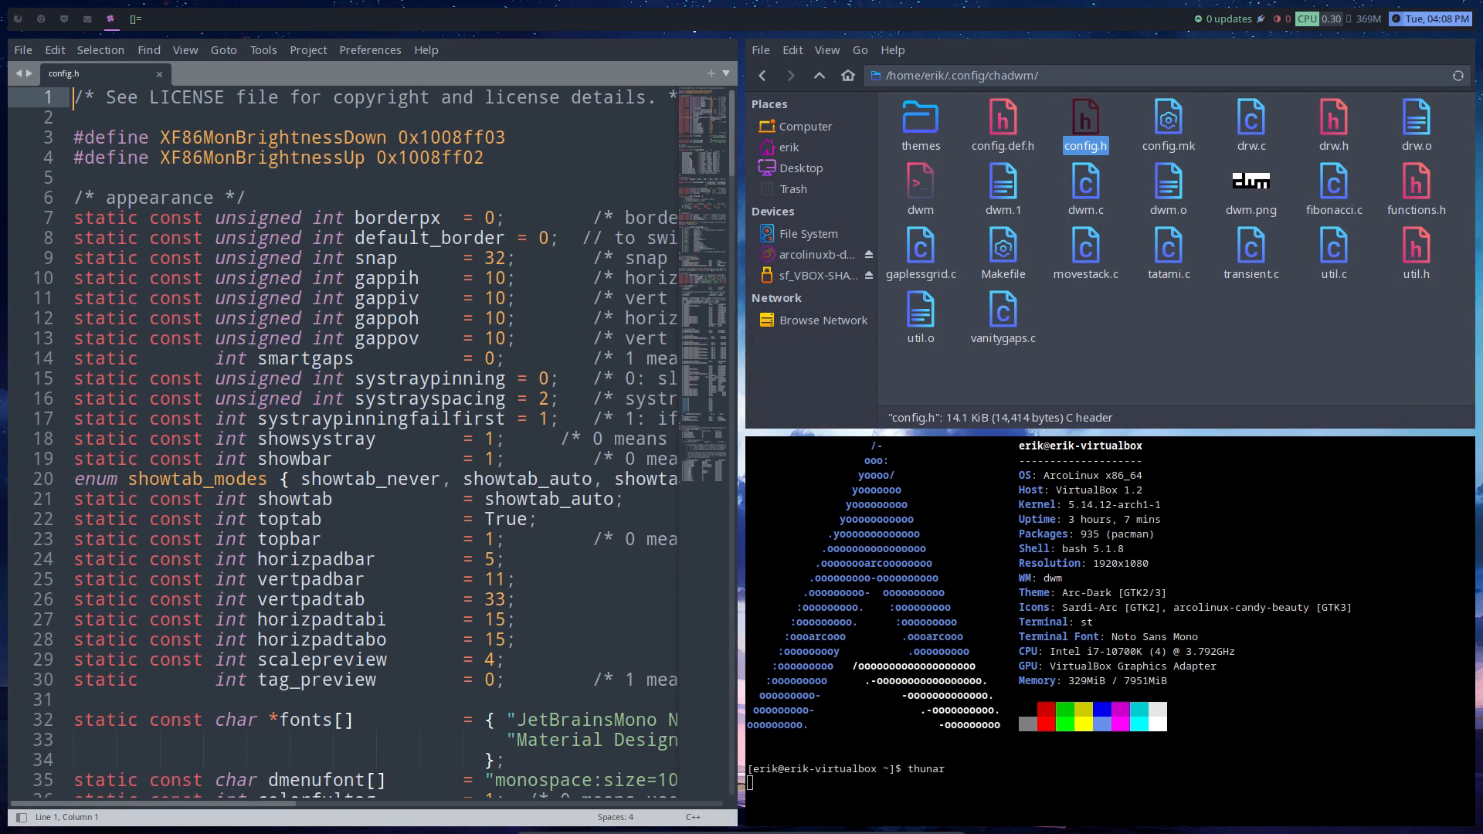
# Step: Search config.h for "dmenu" and step through the matches to the dmenucmd definition
pyautogui.hotkey('ctrl', 'f')
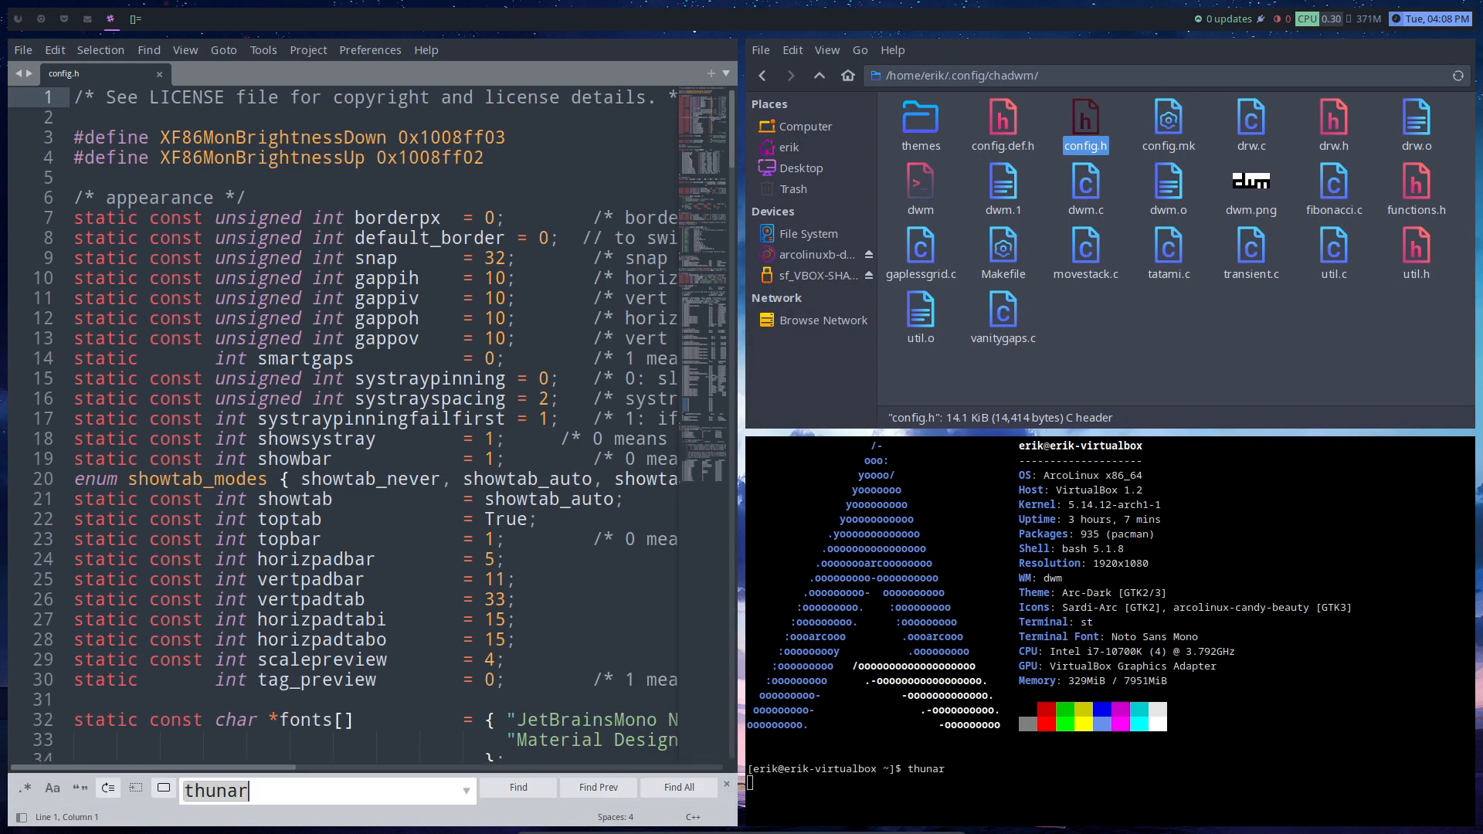
pyautogui.press('BackSpace')
pyautogui.press('BackSpace')
pyautogui.press('BackSpace')
pyautogui.press('BackSpace')
pyautogui.press('BackSpace')
pyautogui.press('BackSpace')
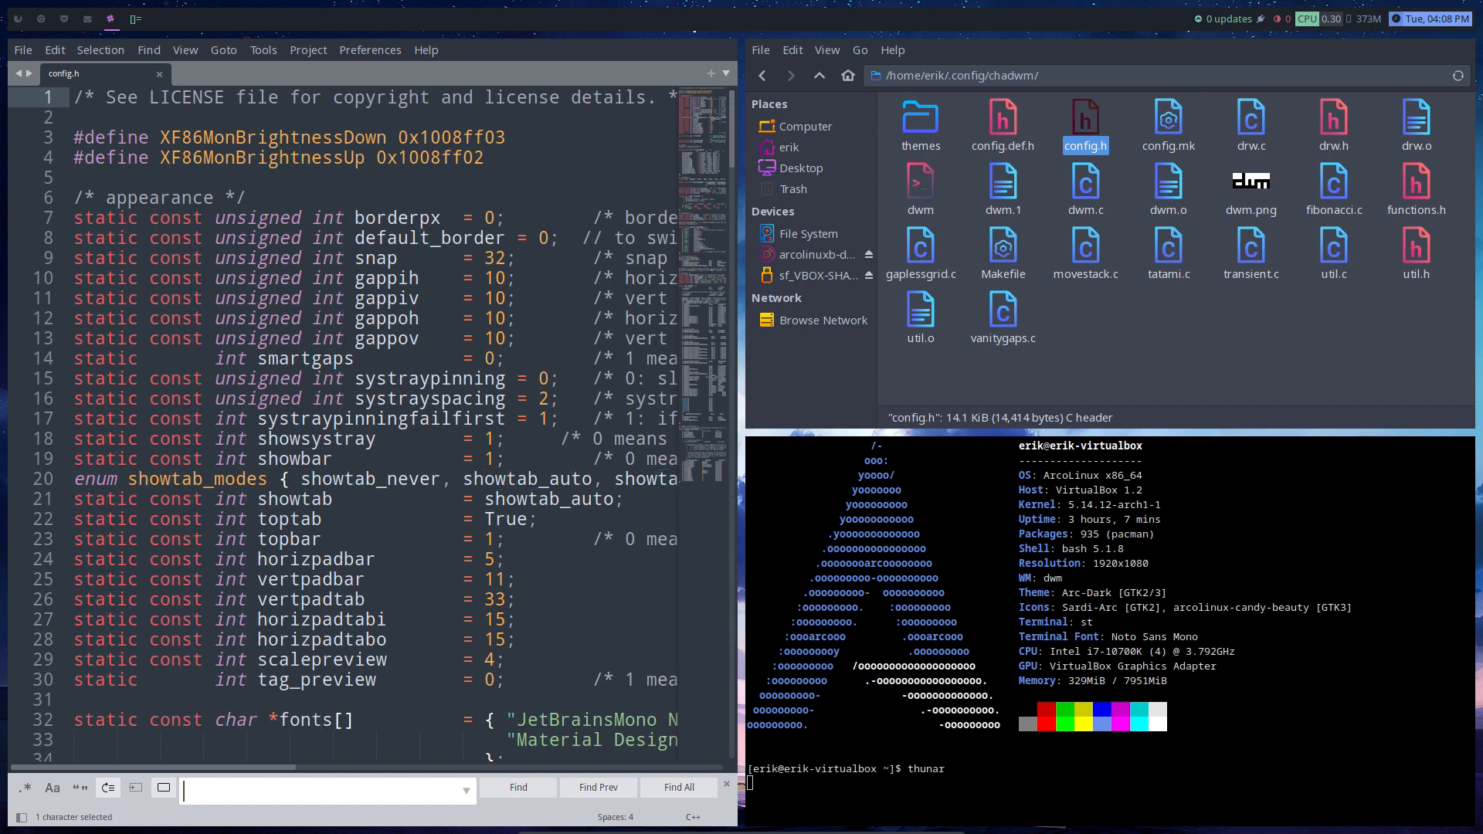
pyautogui.write('dmenu')
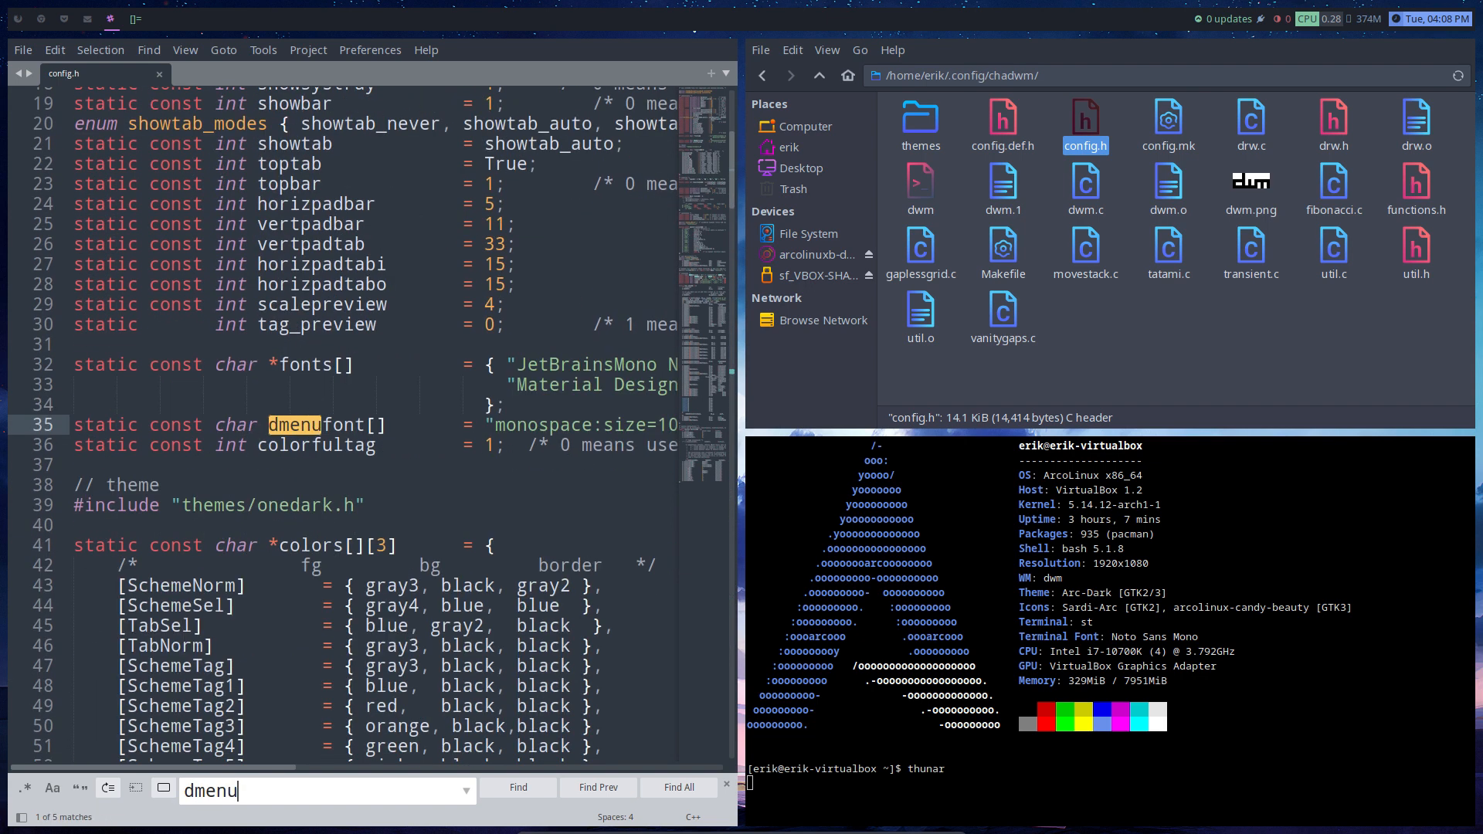
pyautogui.click(534, 788)
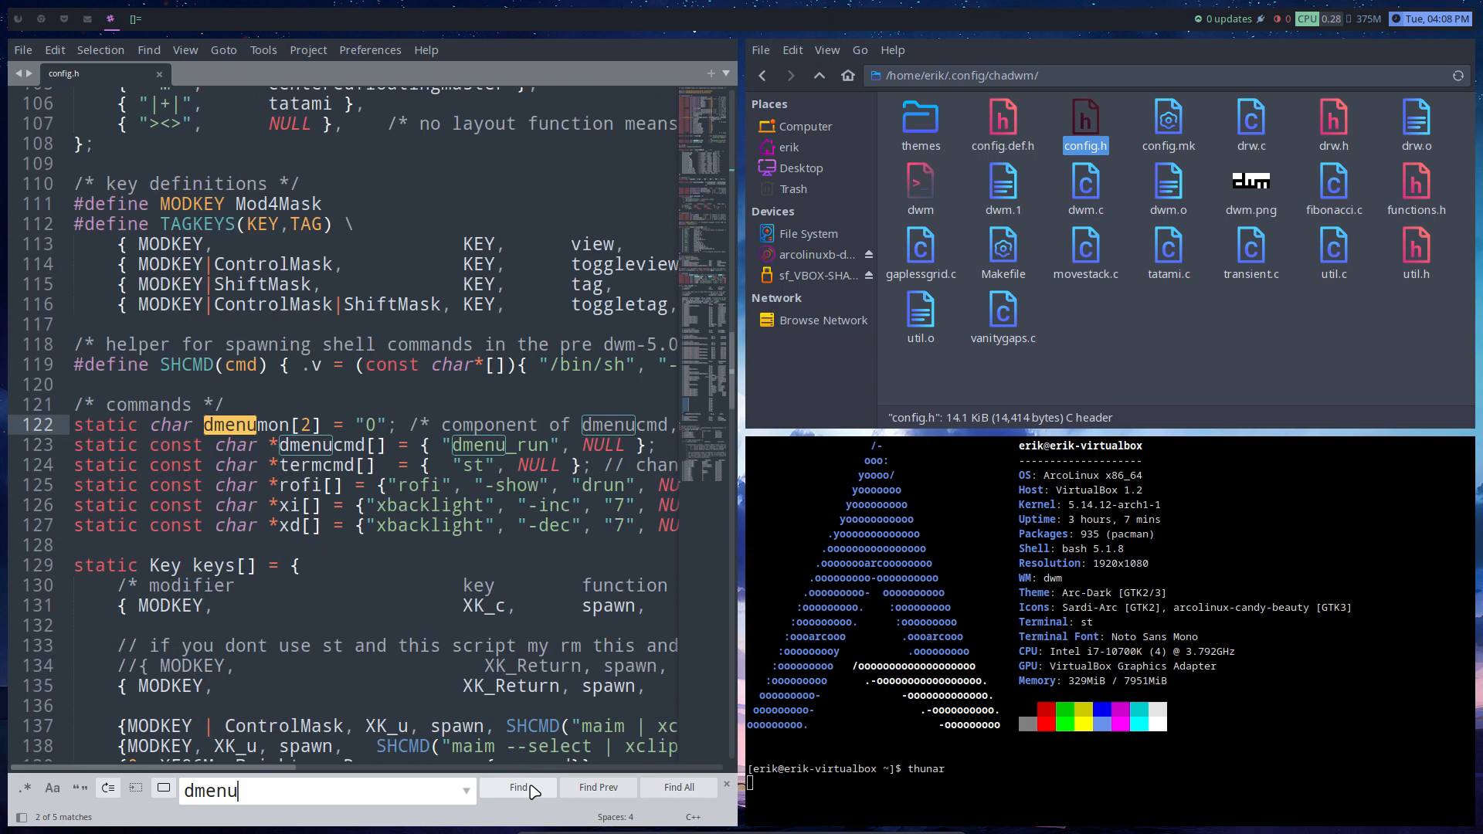
pyautogui.click(533, 789)
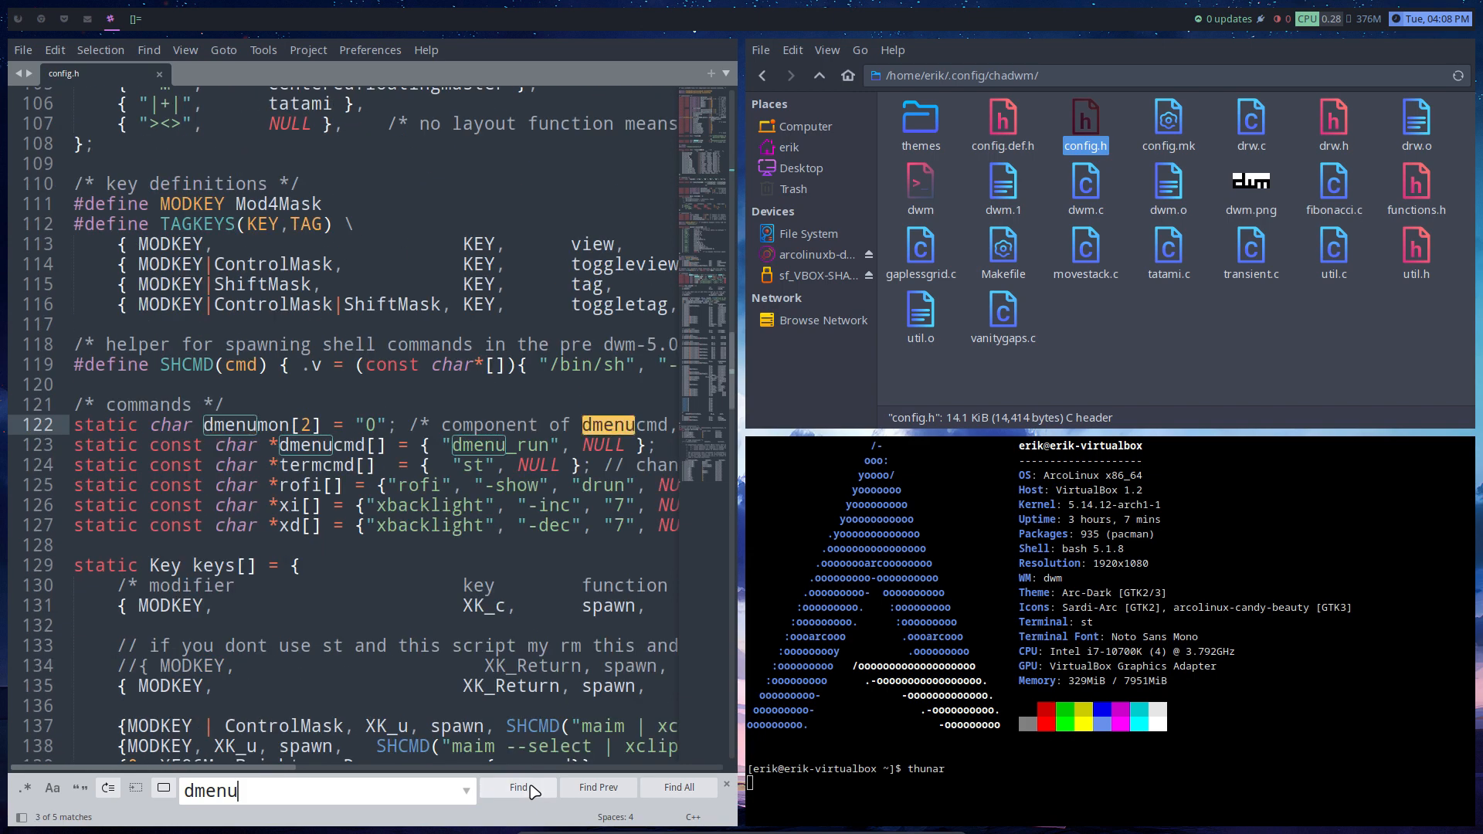
pyautogui.click(534, 789)
# Step: Search config.h for "dmenucmd" and cycle through its occurrences to check whether a key binding uses it
pyautogui.doubleClick(318, 447)
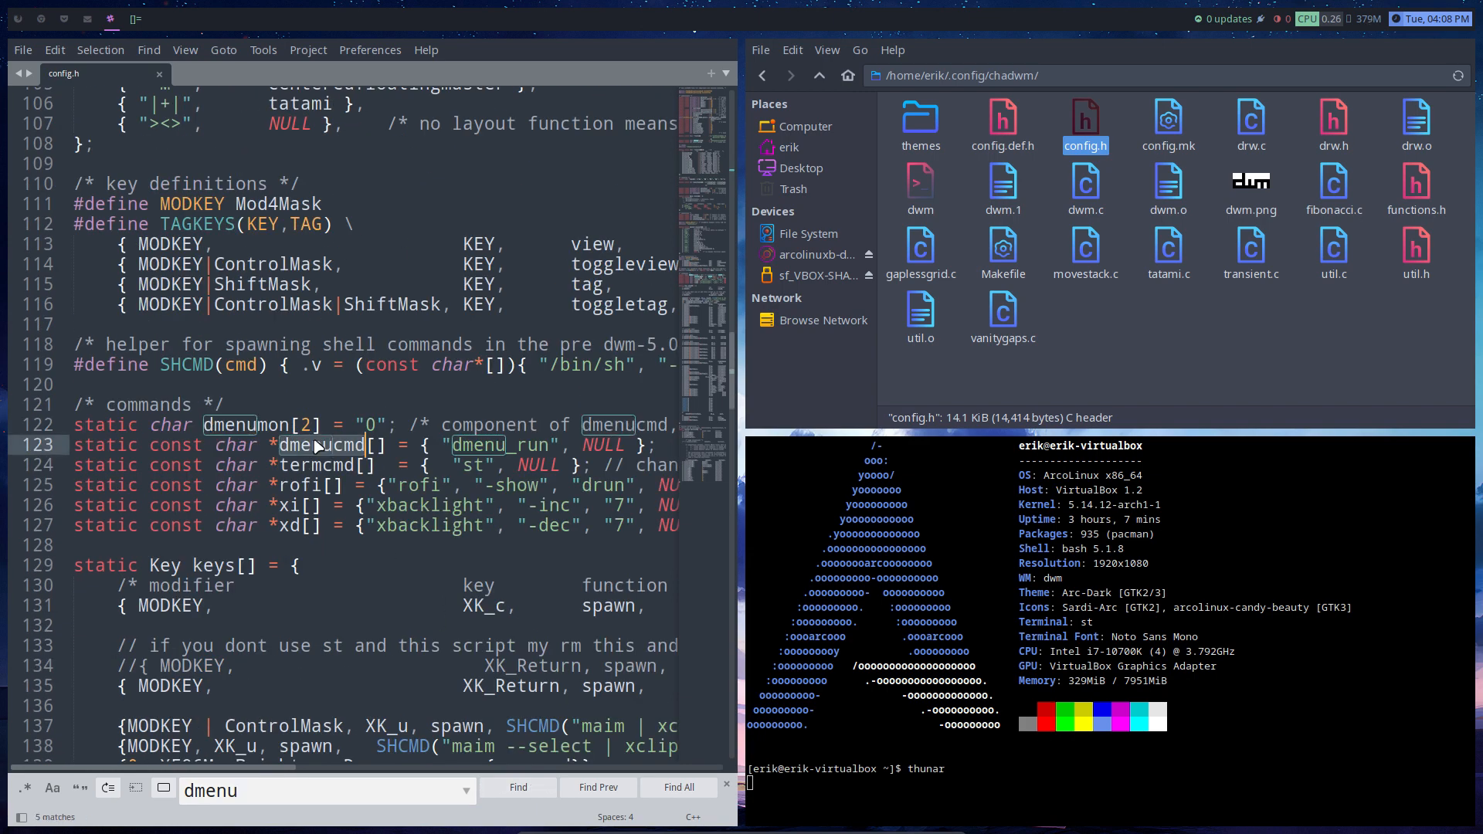
pyautogui.hotkey('ctrl', 'f')
pyautogui.click(533, 788)
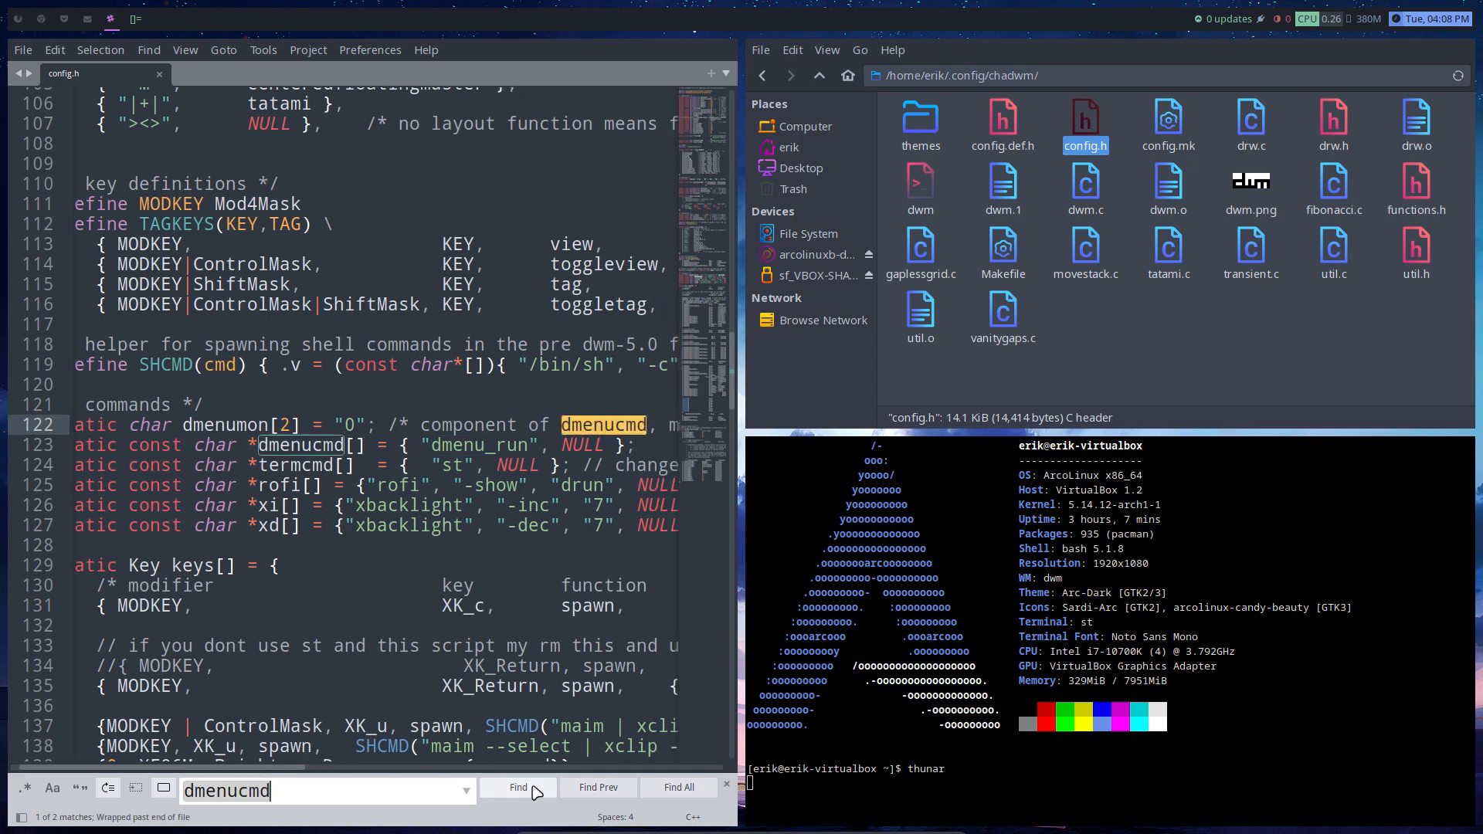
pyautogui.click(534, 789)
pyautogui.click(534, 789)
pyautogui.click(534, 789)
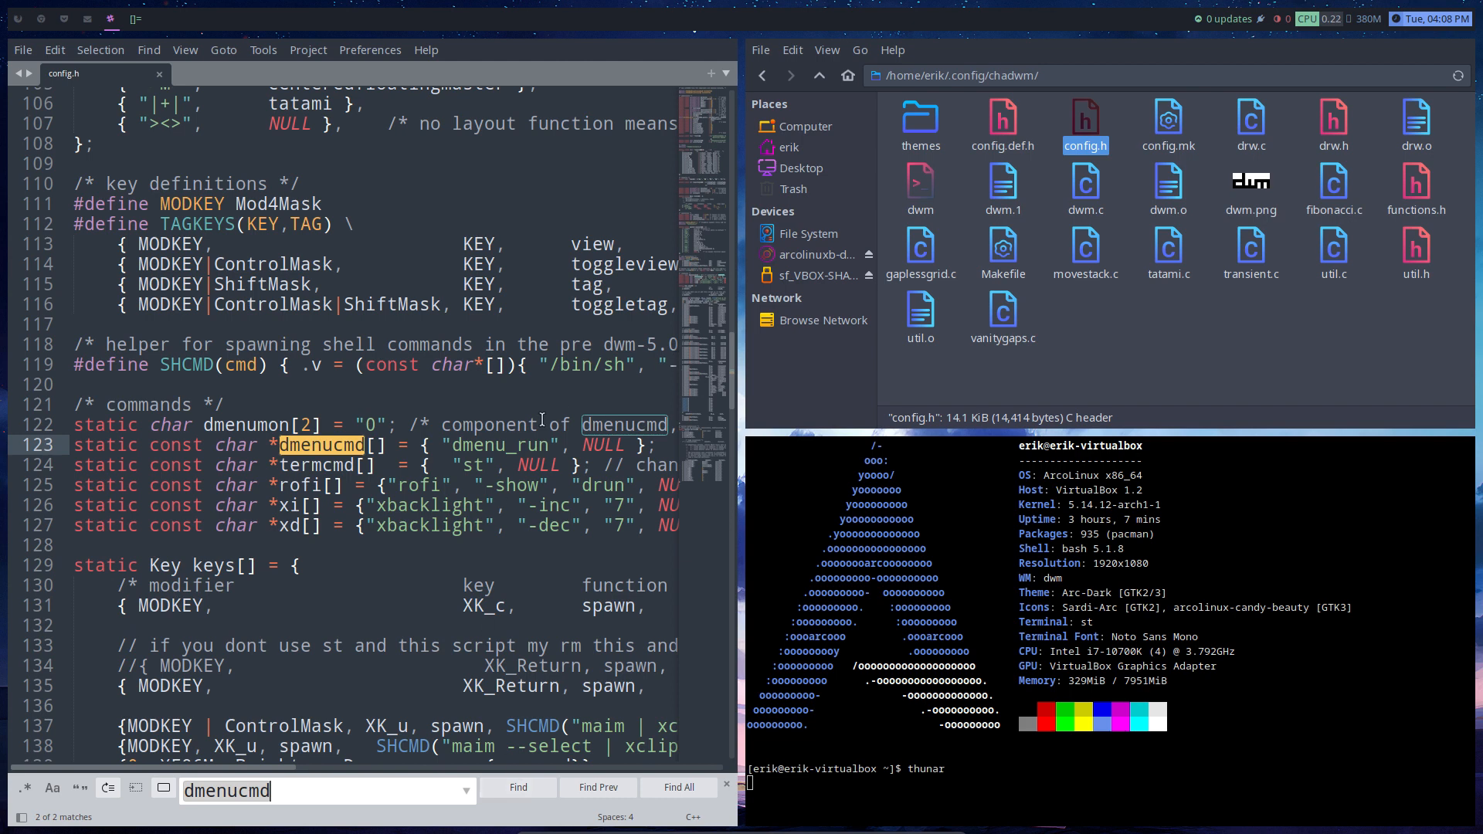
pyautogui.press('super+f')
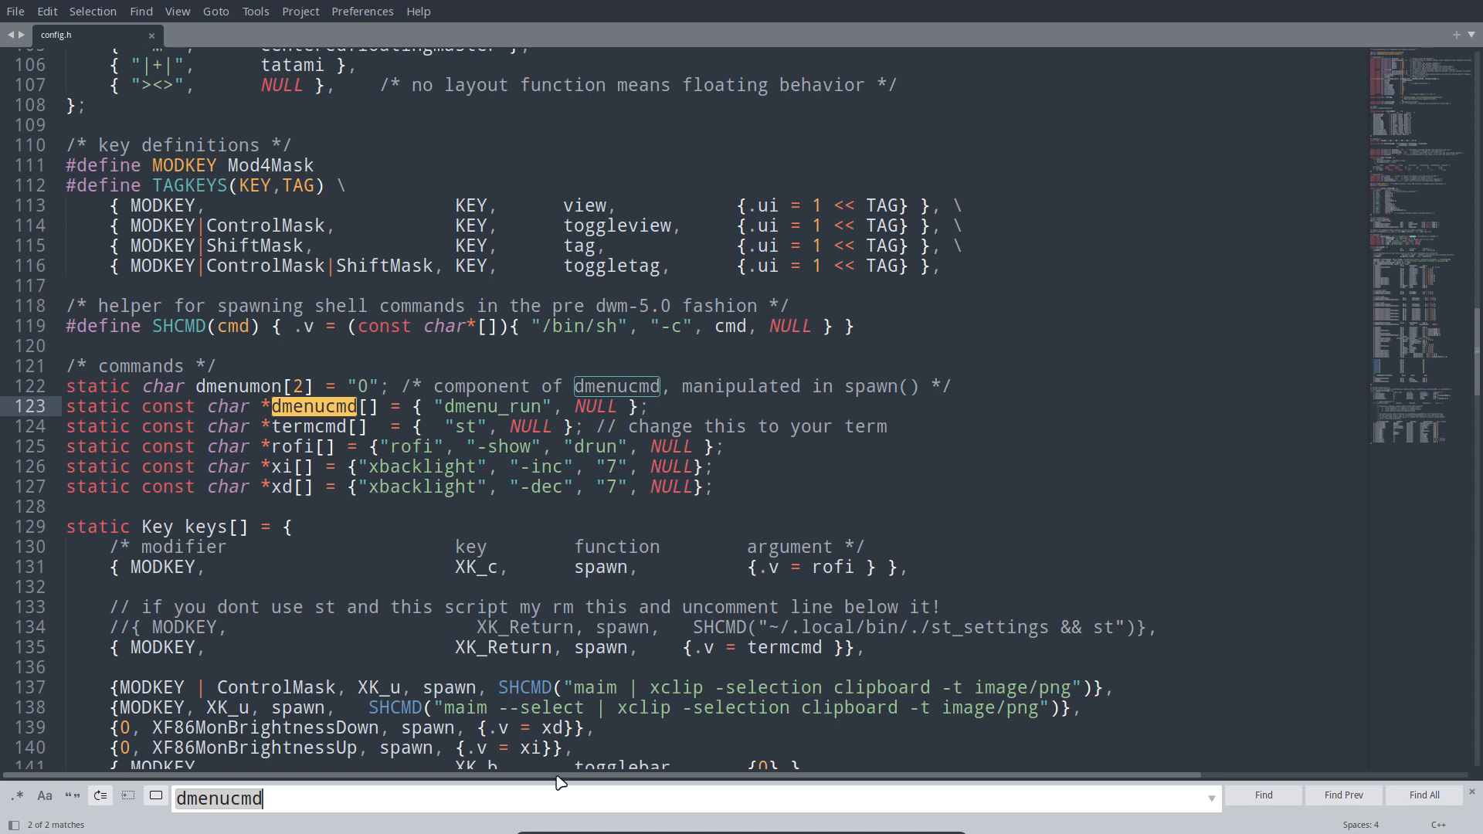
pyautogui.click(1256, 796)
pyautogui.click(1255, 796)
pyautogui.click(444, 541)
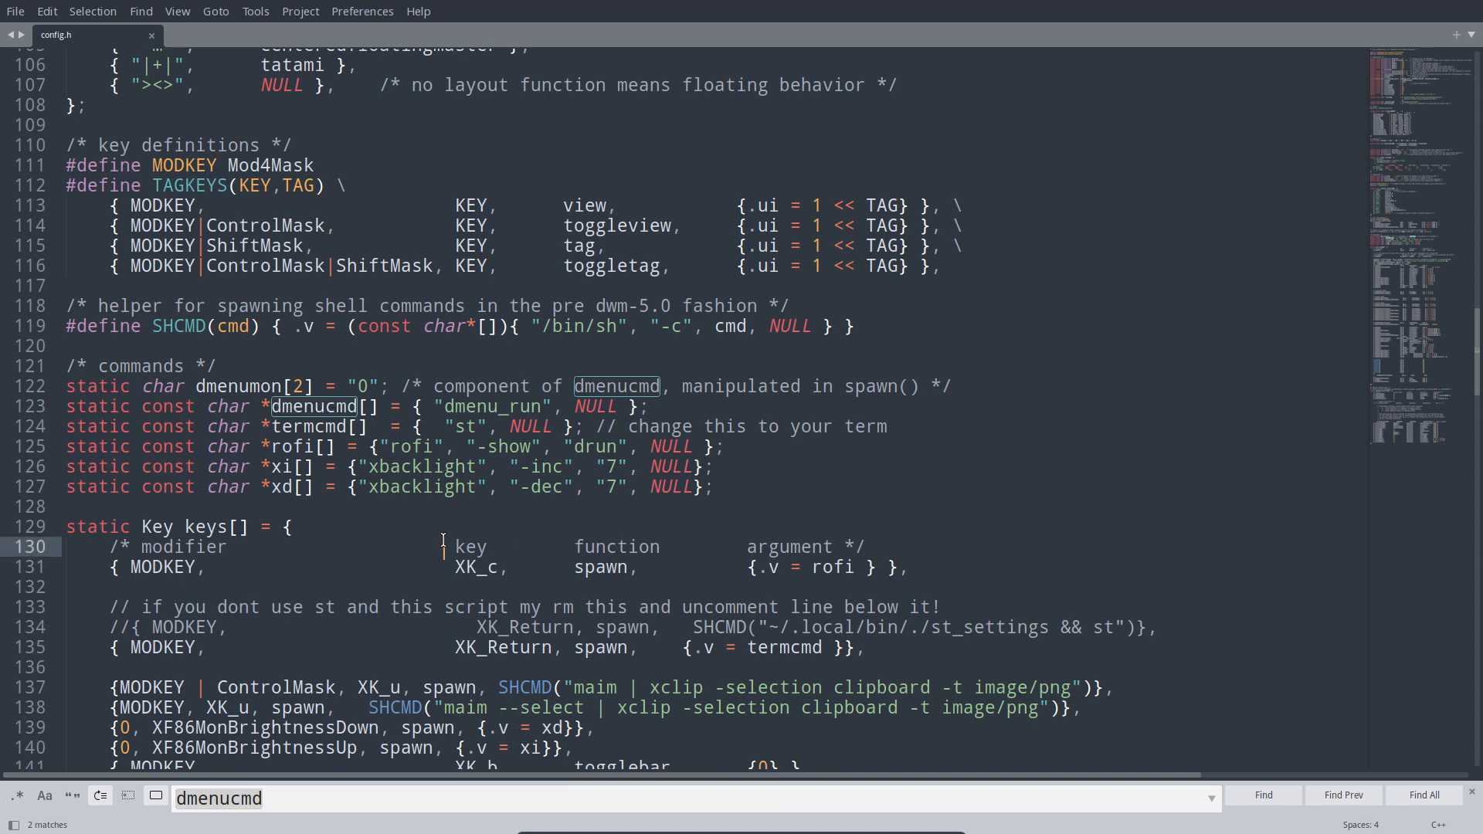
# Step: Try replacing "dmenu_run" with "x" in the dmenucmd definition, and undo the replacement
pyautogui.doubleClick(469, 407)
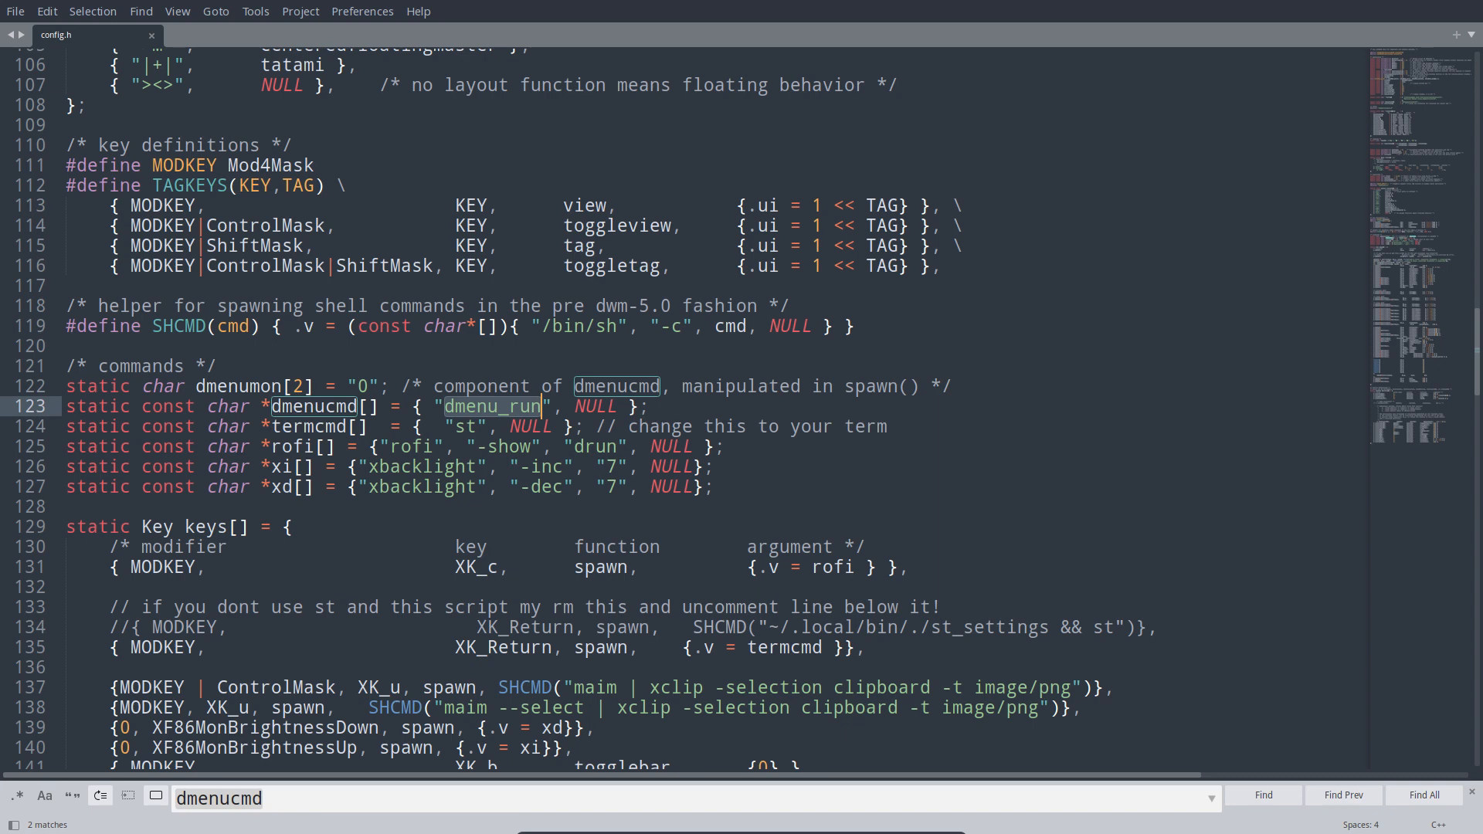
pyautogui.write('x')
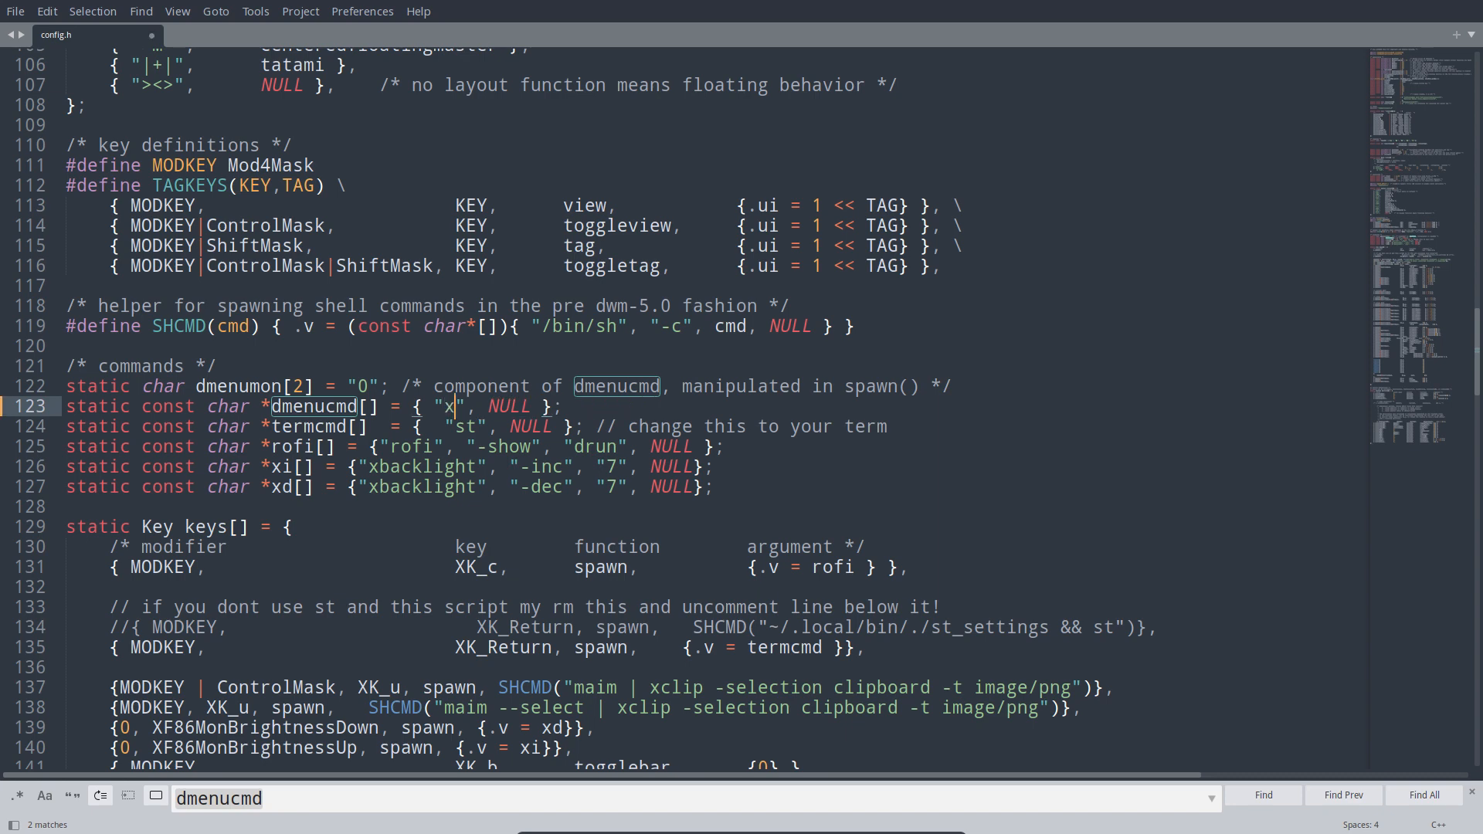
pyautogui.hotkey('ctrl', 'z')
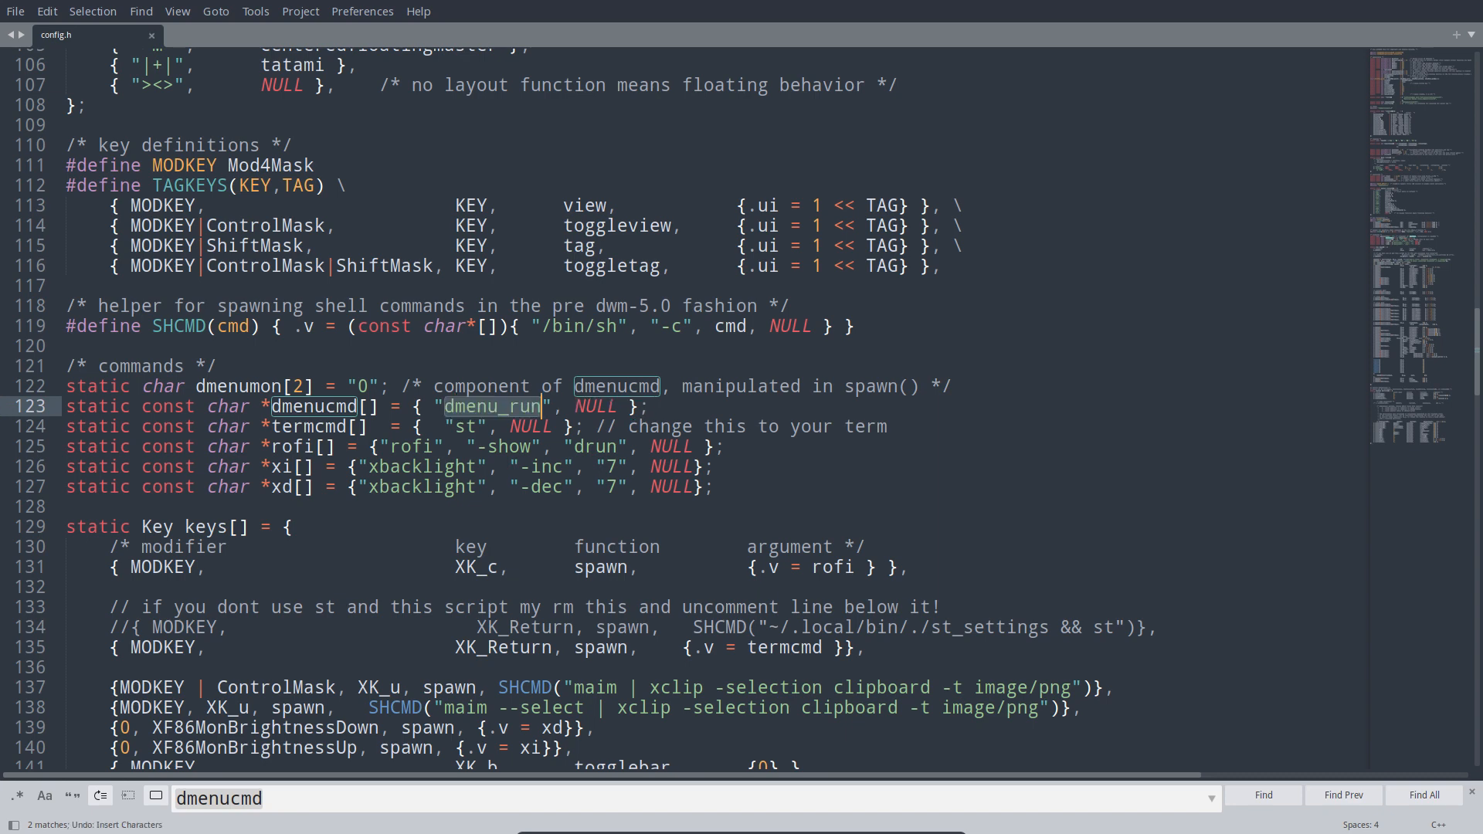
# Step: Take the text editor out of full screen and close config.h along with the editor window
pyautogui.press('super+f')
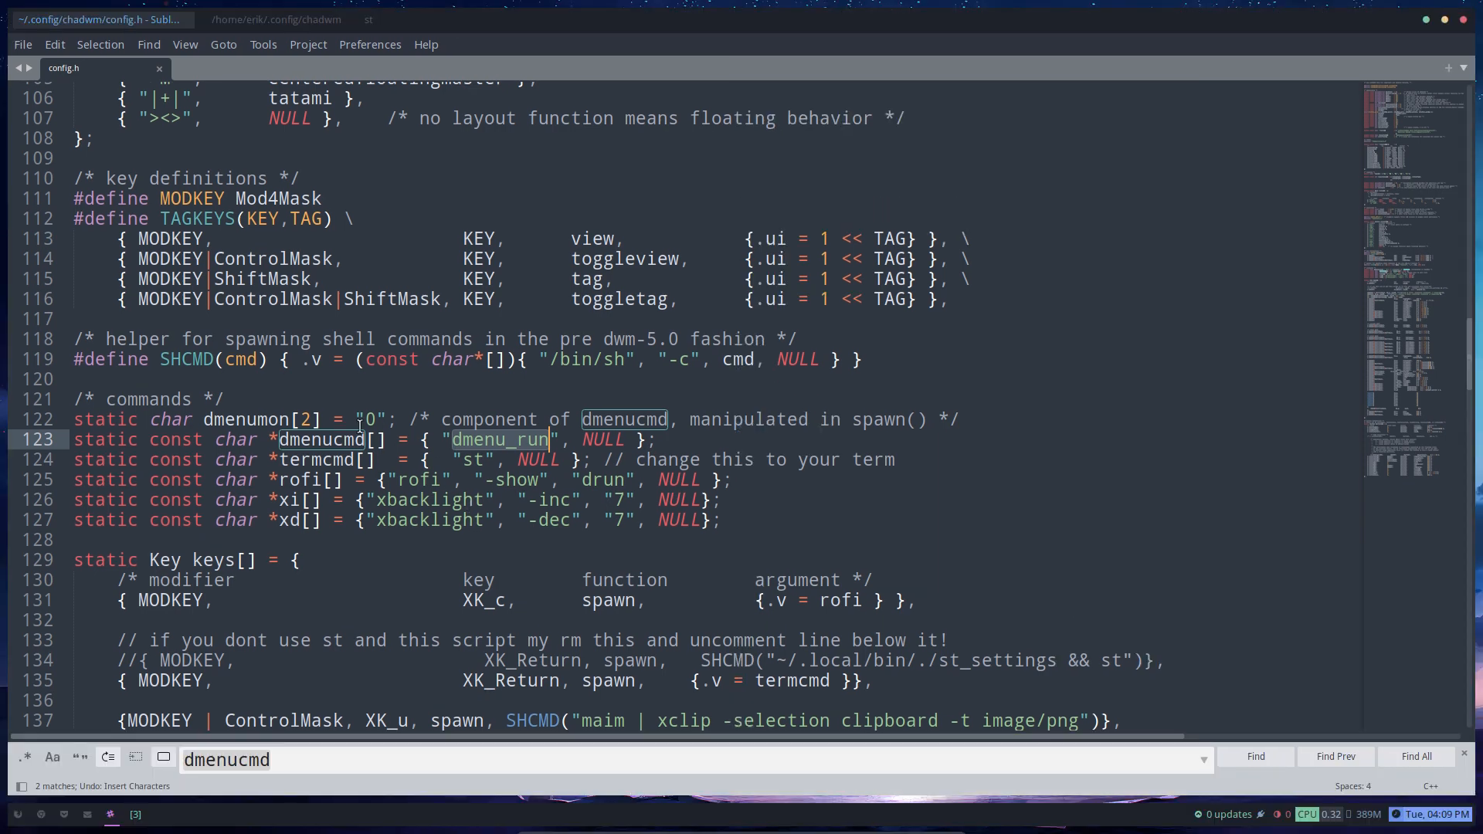
pyautogui.click(160, 70)
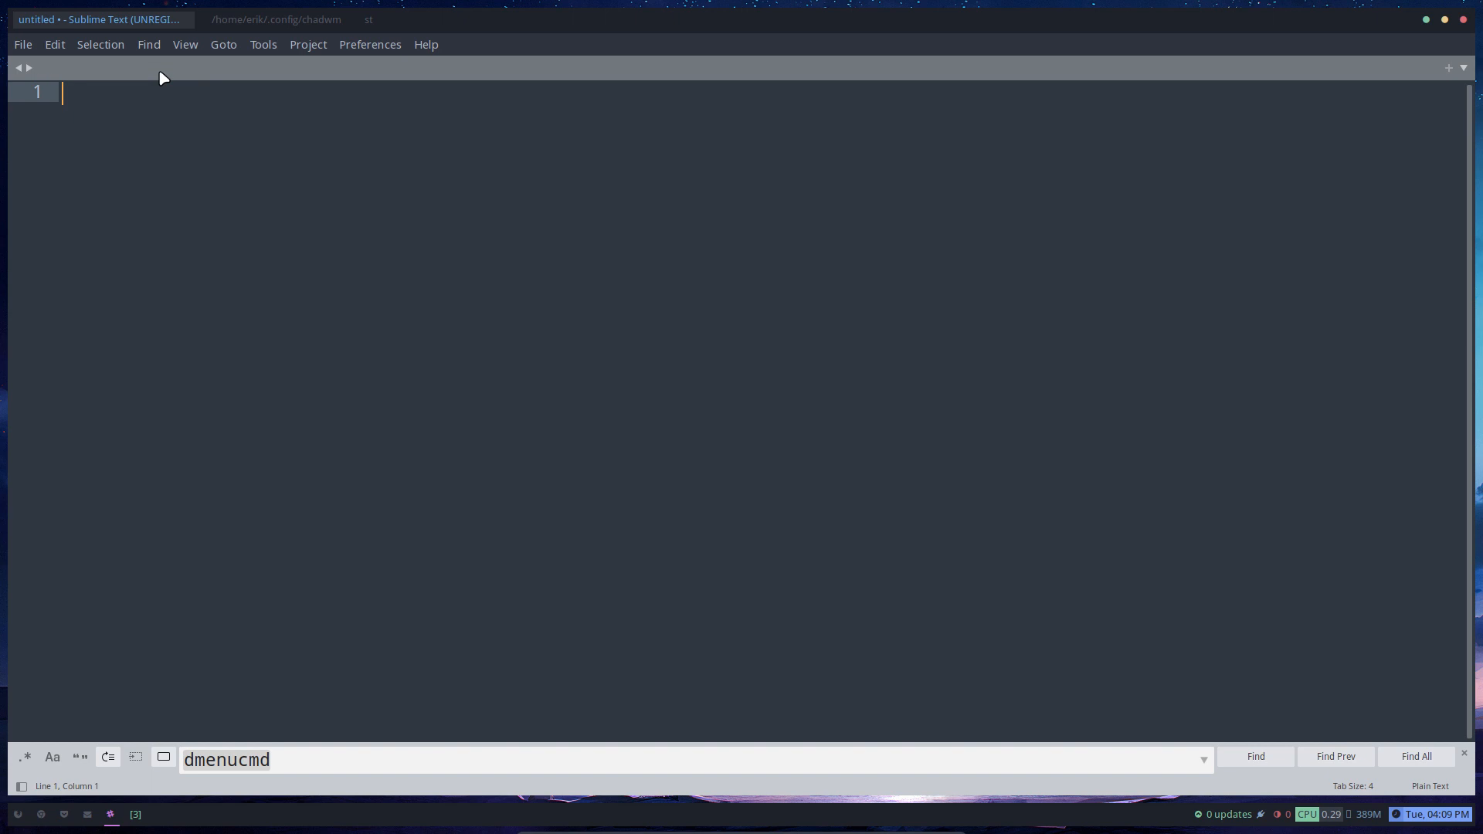
pyautogui.click(1464, 20)
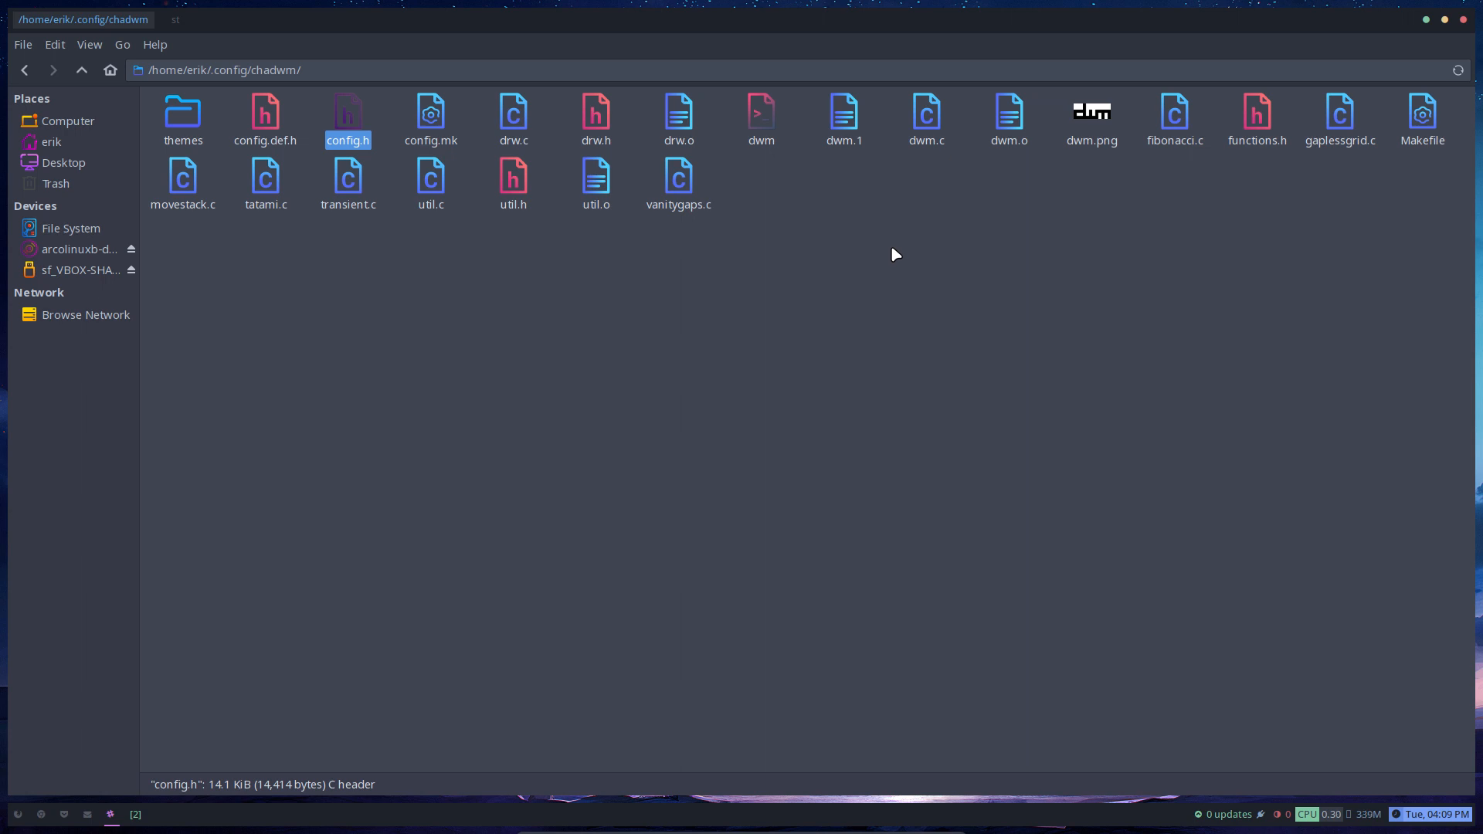
# Step: Return to the fifth tag after viewing an empty one, and inspect the dwm executable in the chadwm folder
pyautogui.click(22, 817)
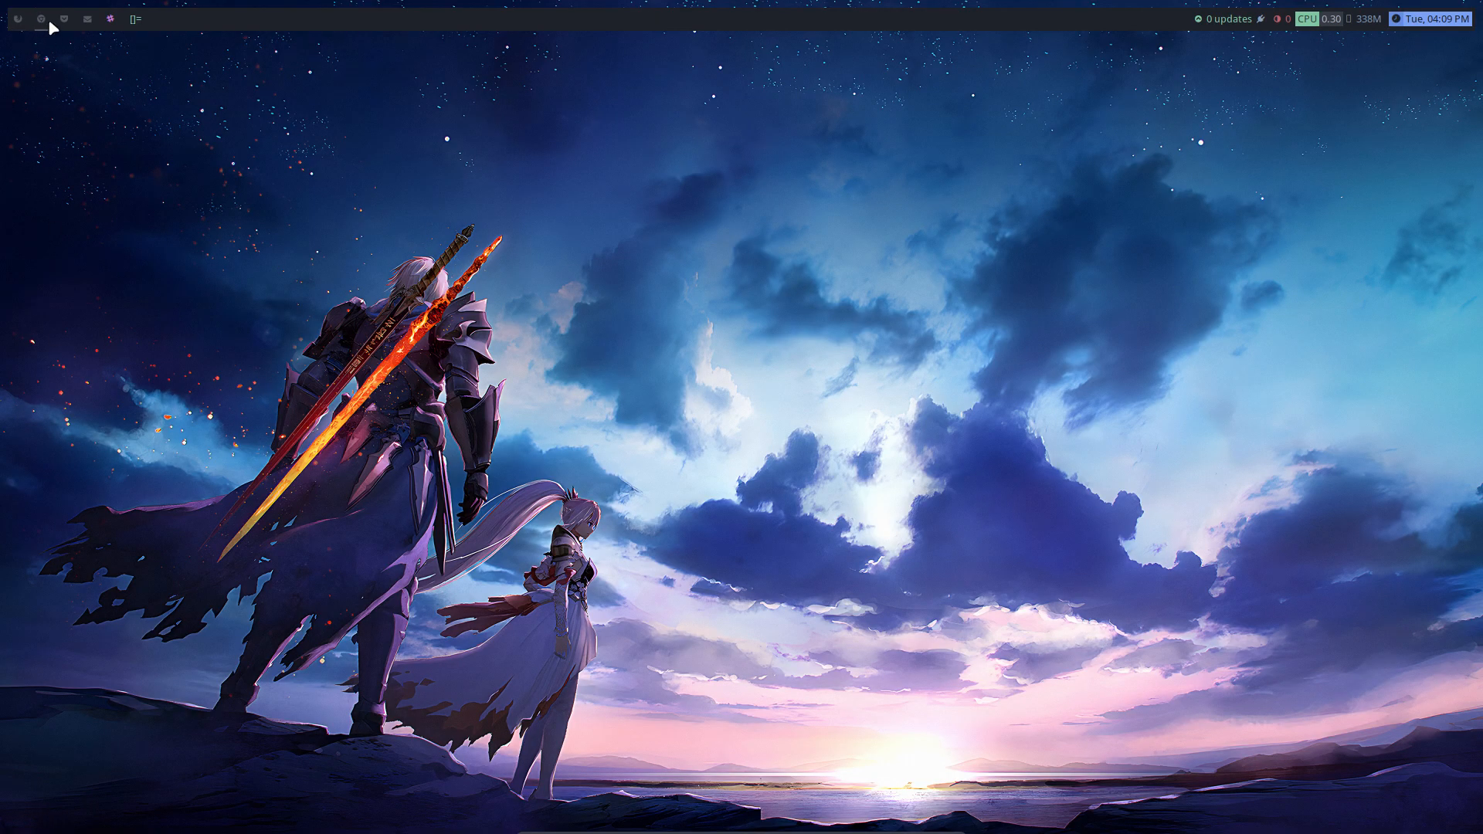
pyautogui.click(111, 19)
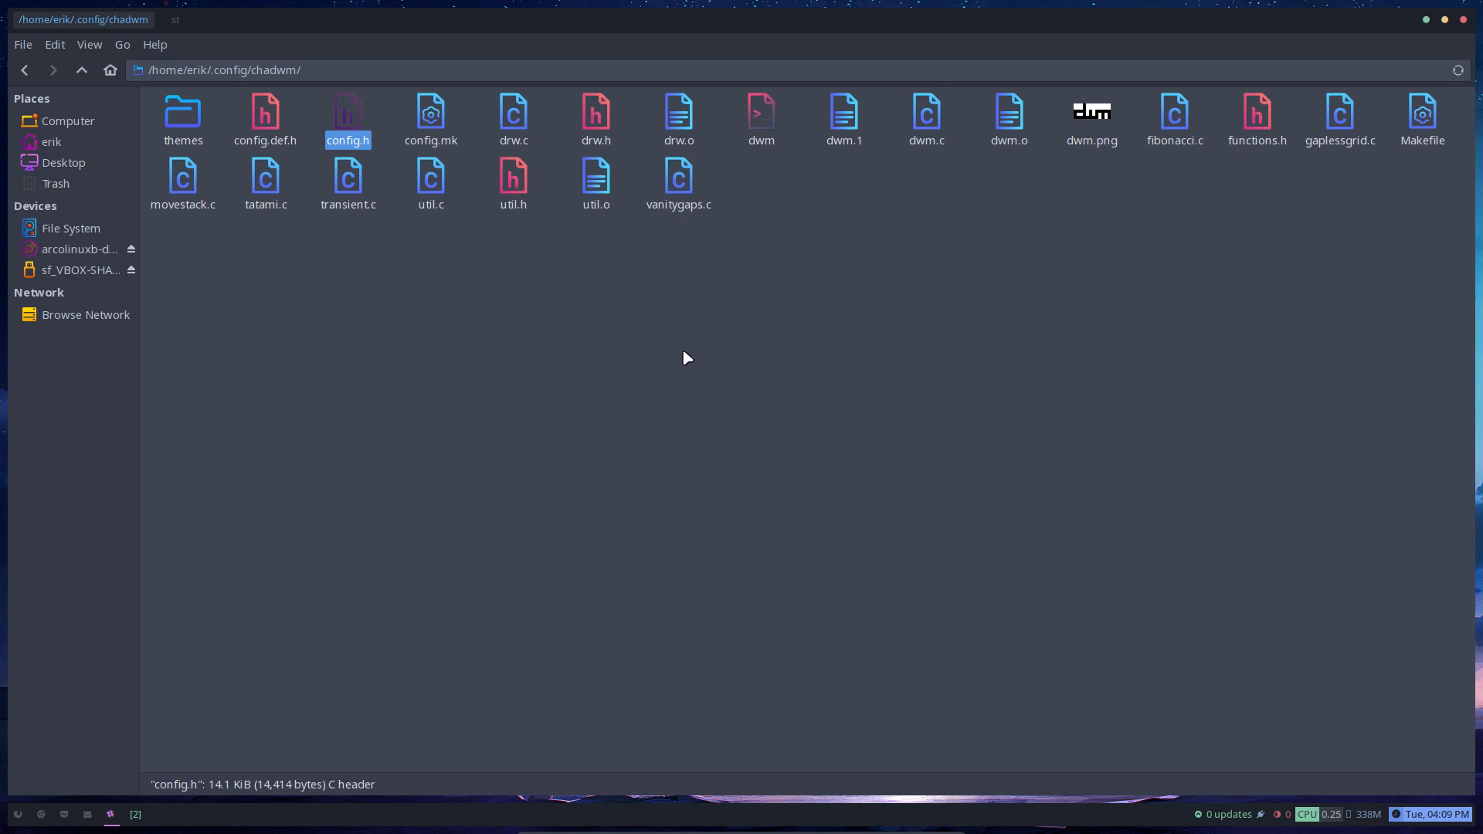
pyautogui.click(768, 112)
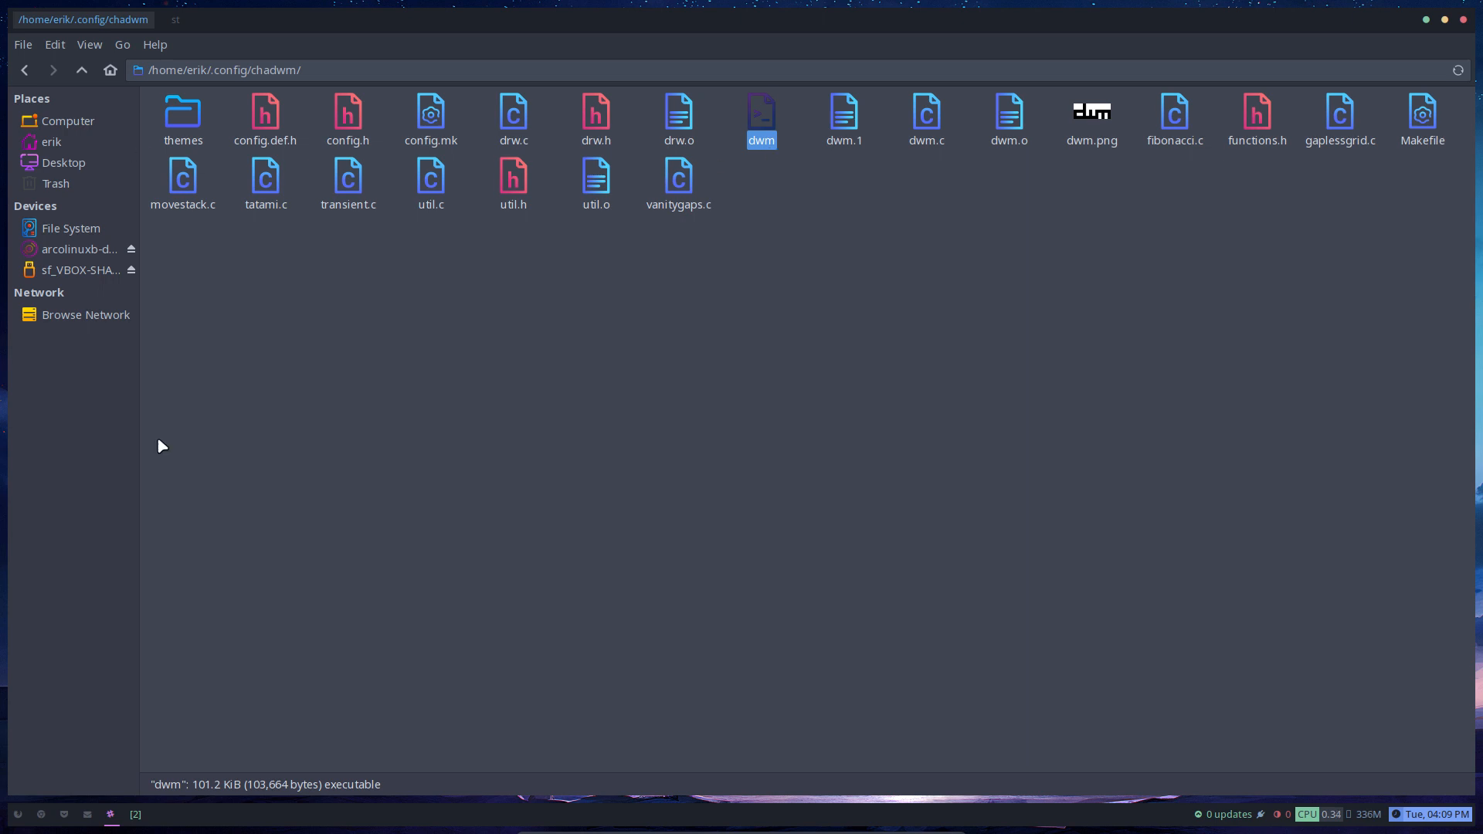
pyautogui.click(448, 469)
pyautogui.press('super+f')
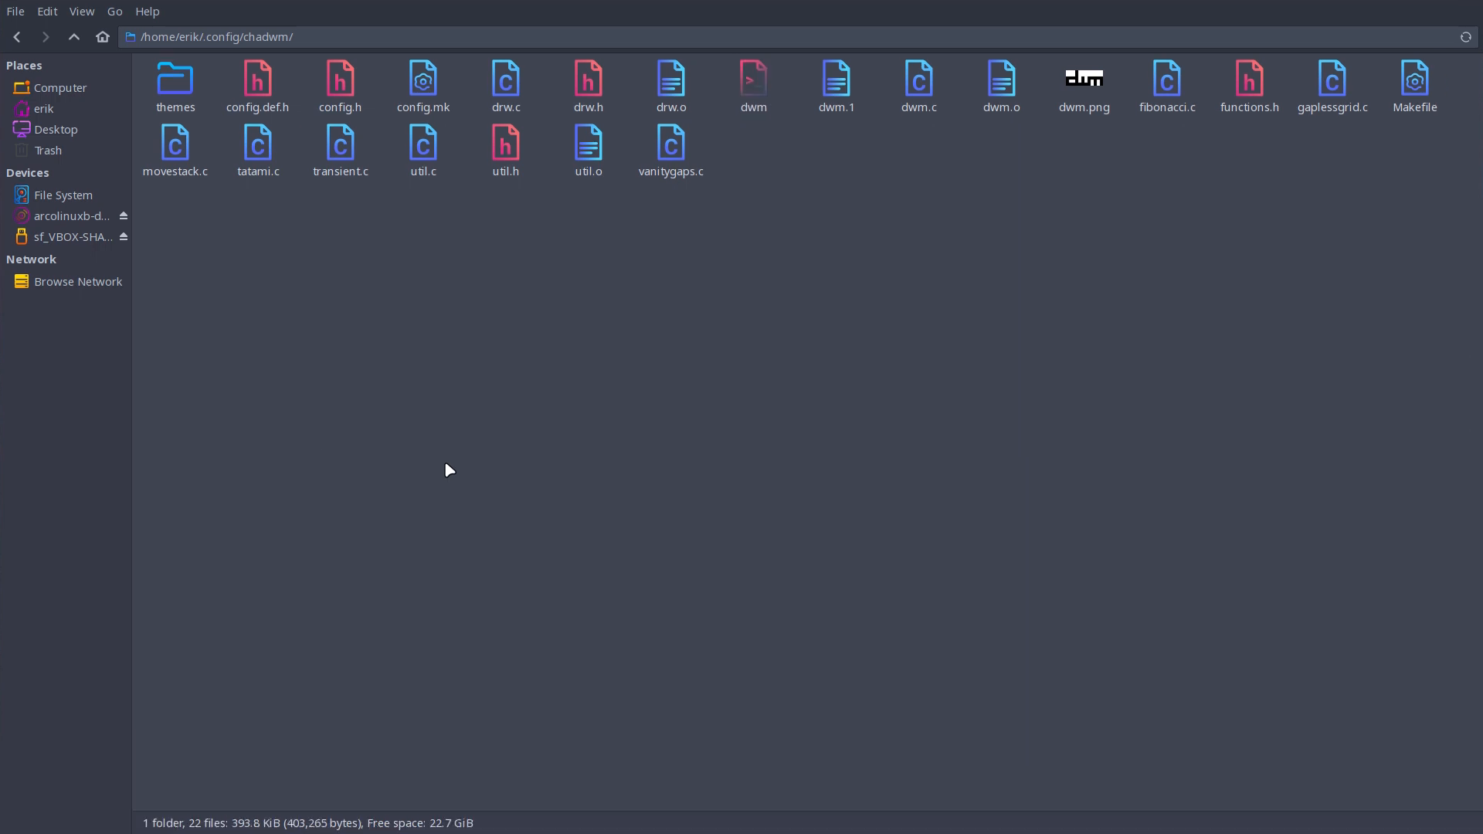
pyautogui.press('super+f')
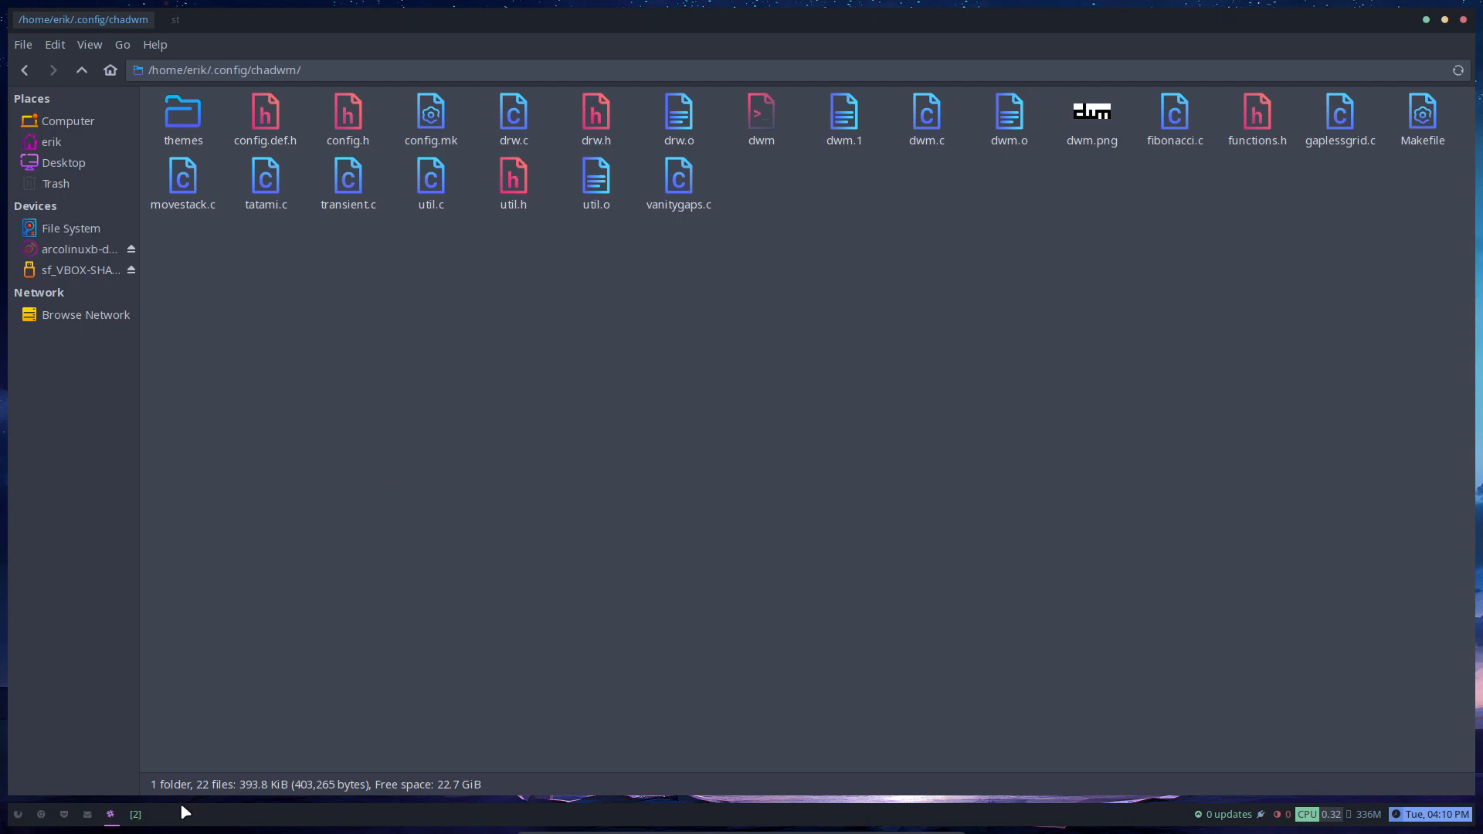
# Step: Switch to the empty first tag, open a terminal there and launch firefox from it
pyautogui.click(16, 817)
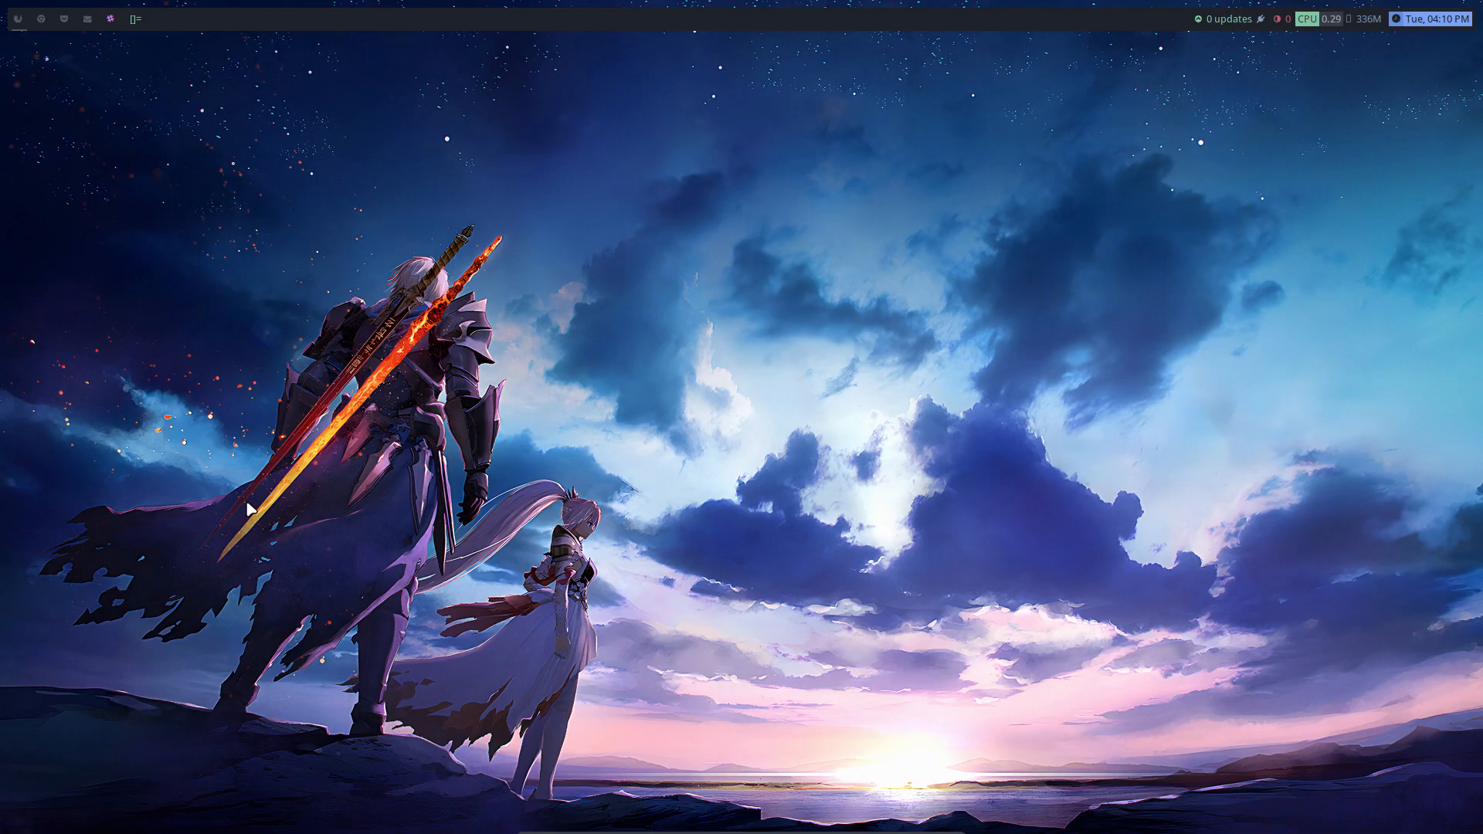
pyautogui.press('super+Return')
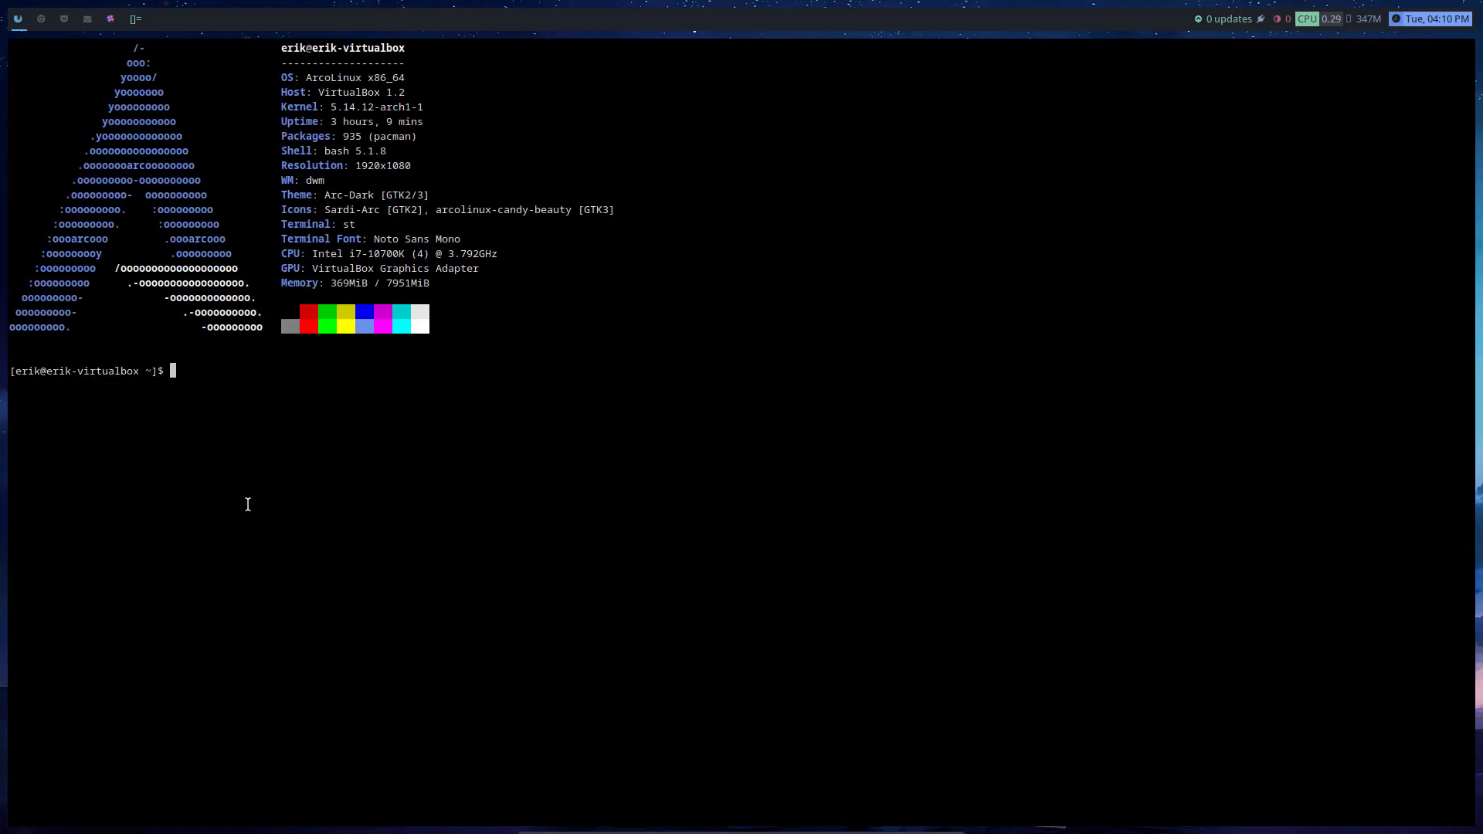
pyautogui.write('firefox')
pyautogui.press('Return')
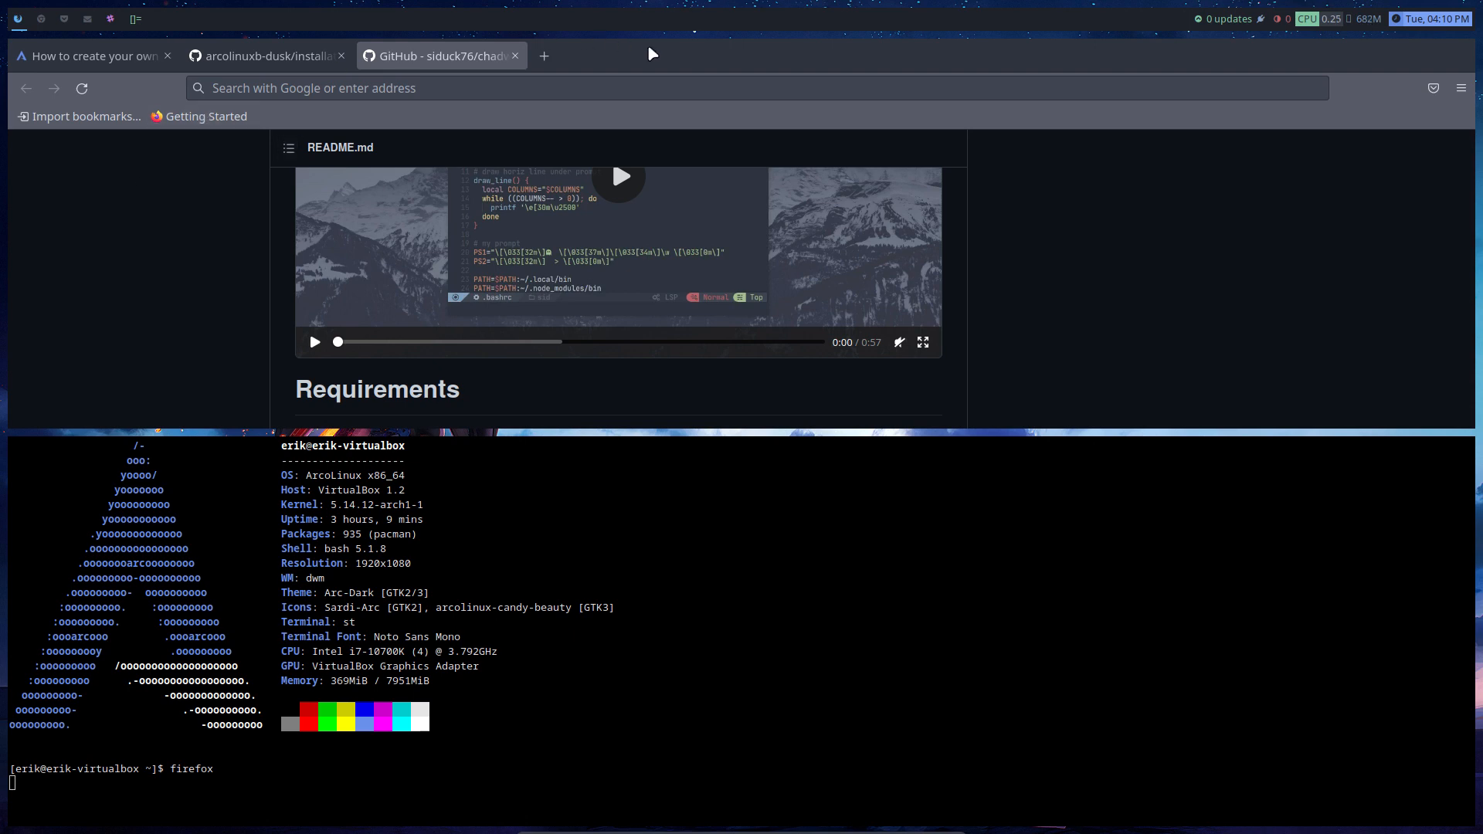
# Step: Open github.com/arcolinuxiso in the current browser tab
pyautogui.hotkey('ctrl', 'l')
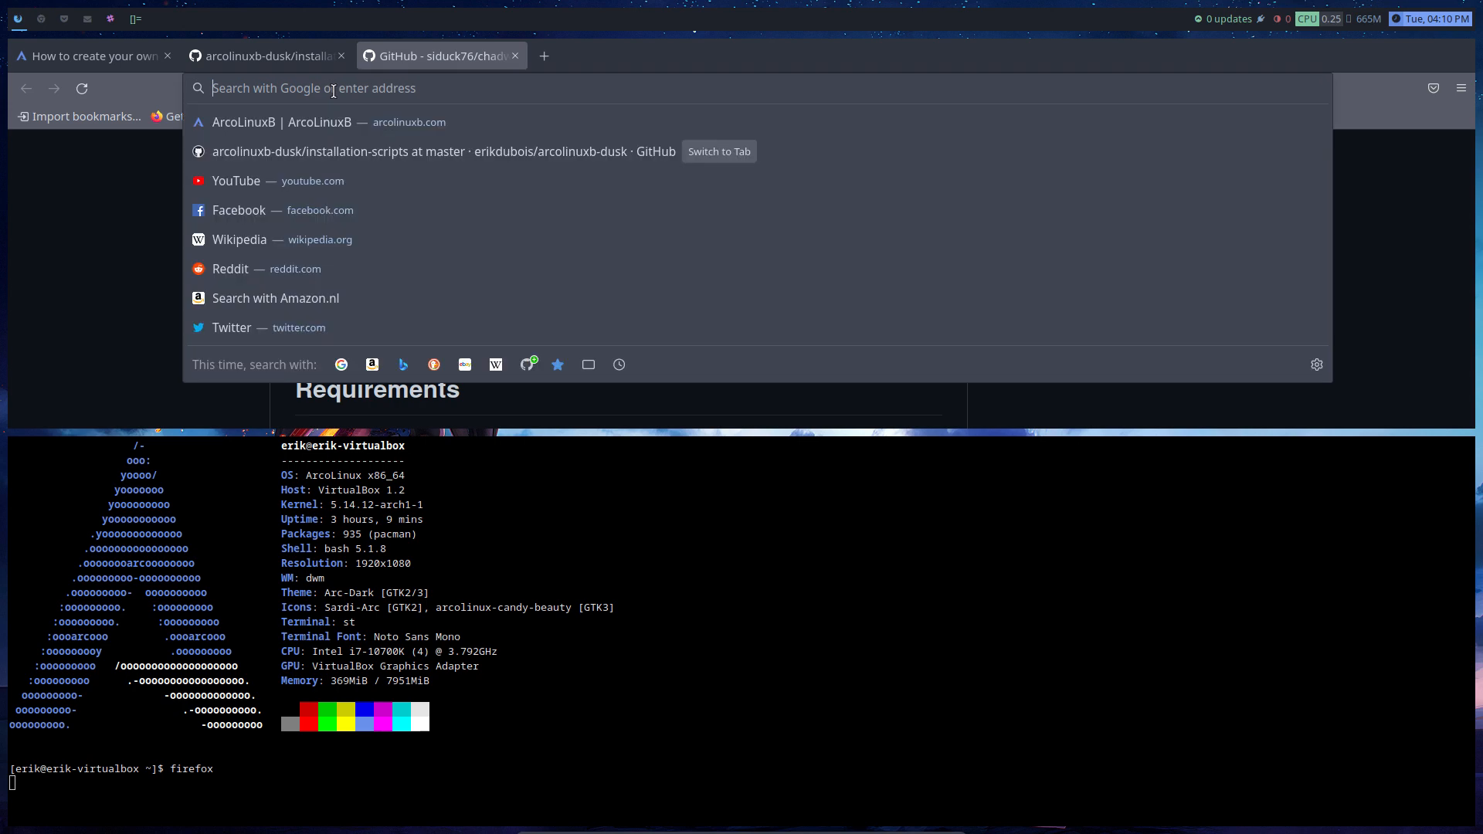
pyautogui.click(84, 282)
pyautogui.click(261, 90)
pyautogui.write('agithu')
pyautogui.press('BackSpace')
pyautogui.press('BackSpace')
pyautogui.press('BackSpace')
pyautogui.press('BackSpace')
pyautogui.press('BackSpace')
pyautogui.press('BackSpace')
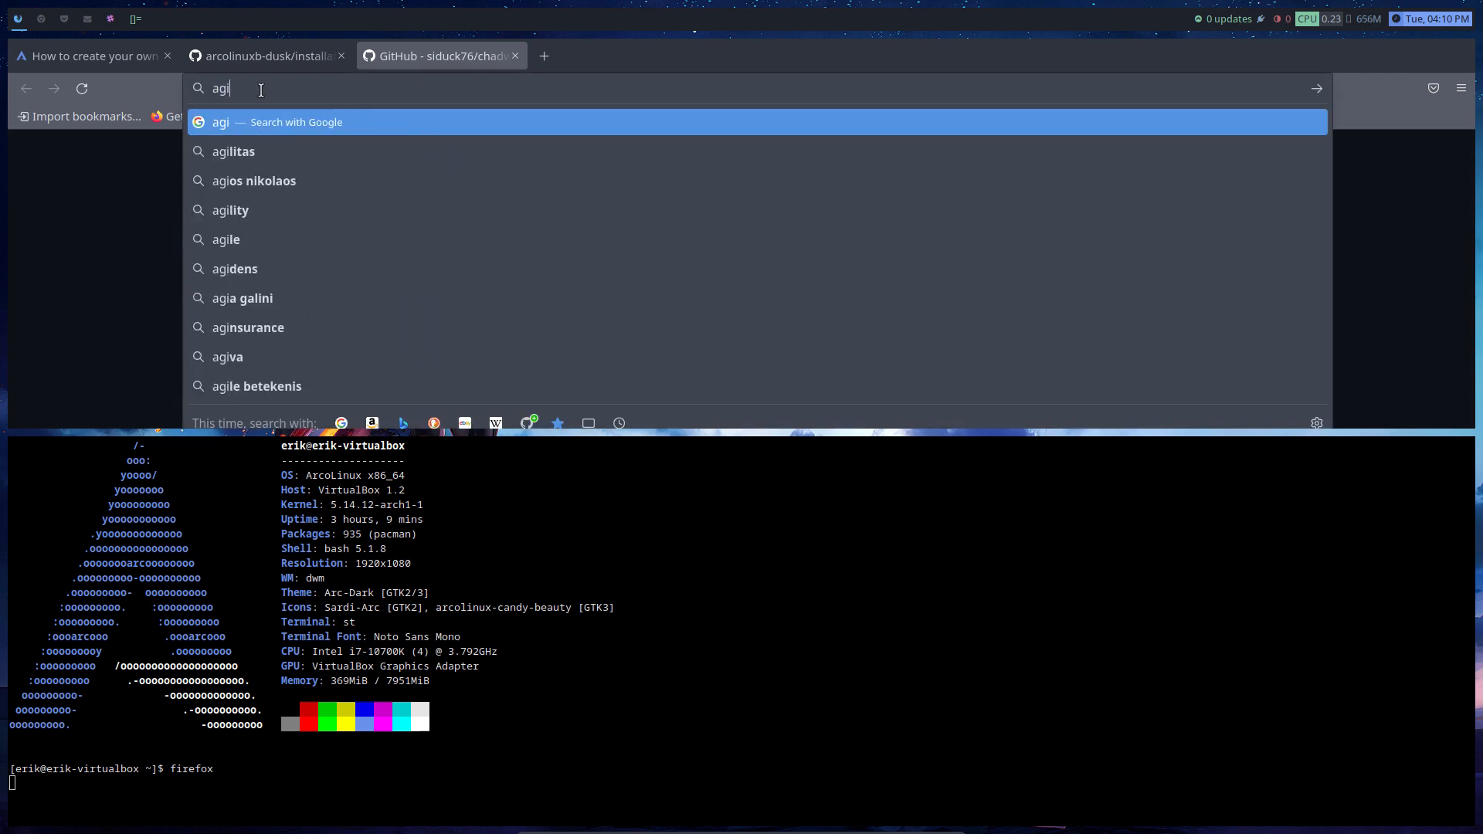
pyautogui.write('github.com')
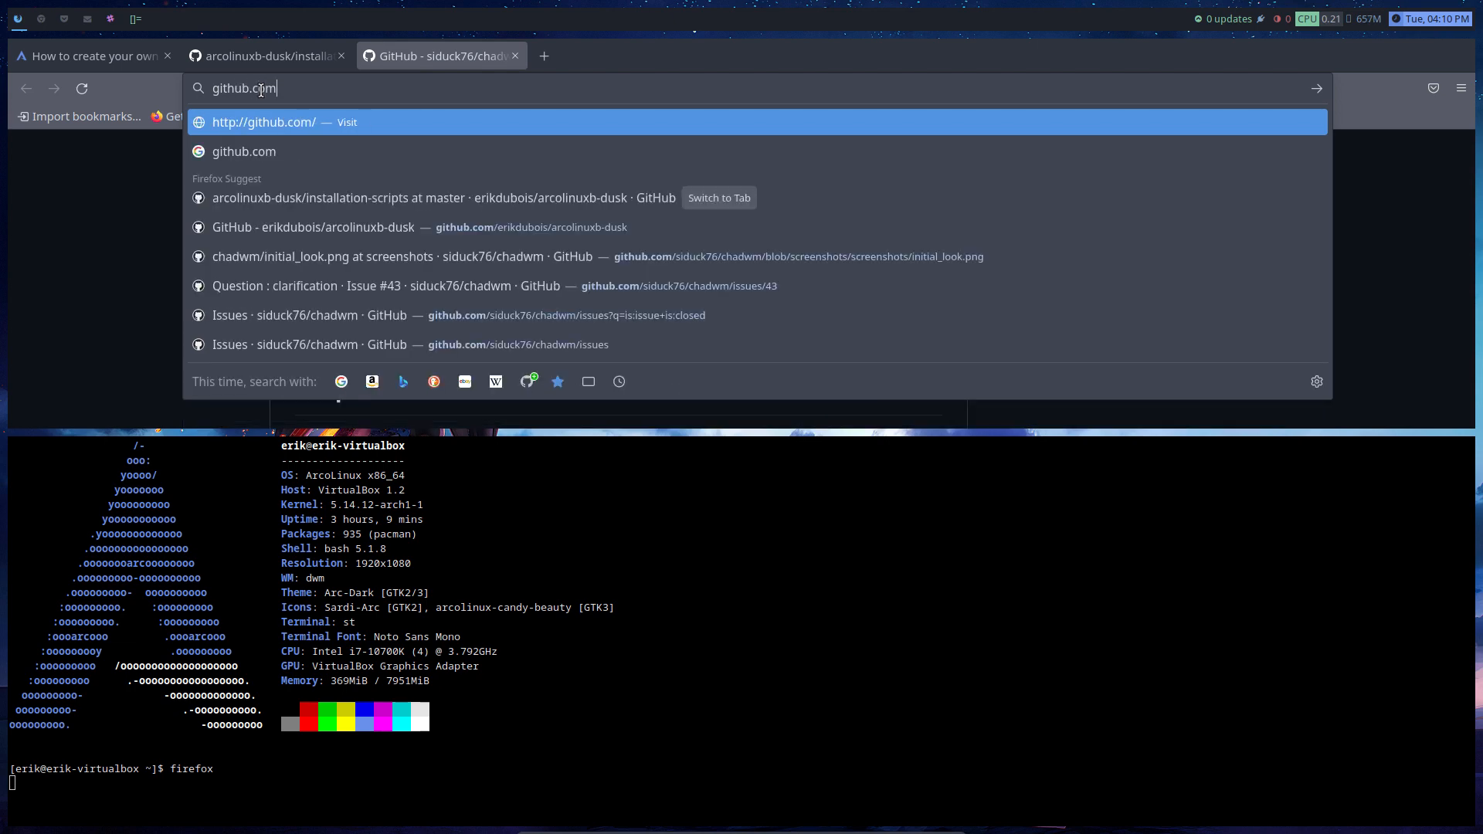
pyautogui.write('/ar')
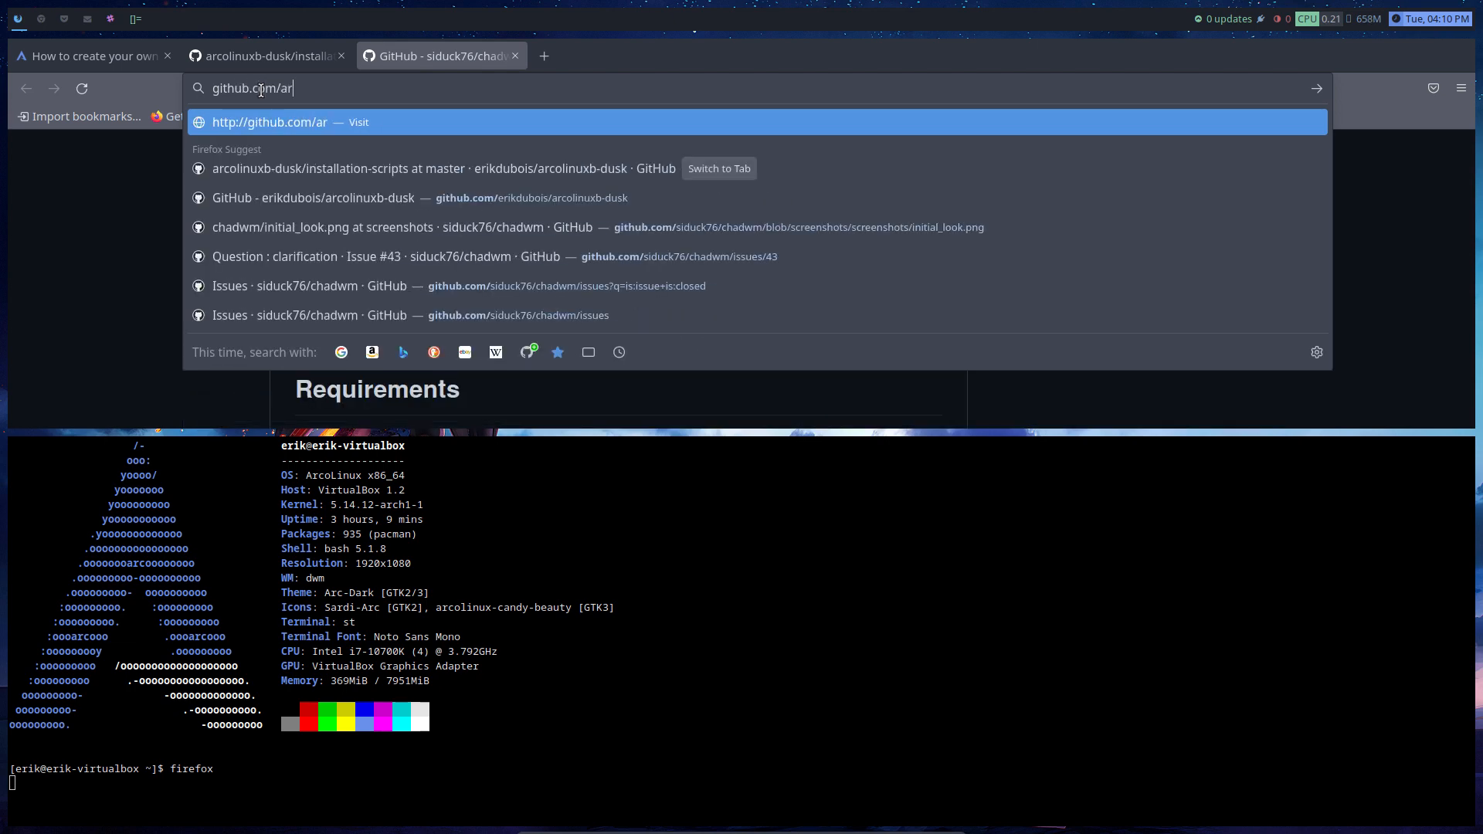
pyautogui.write('colinuxiso.co')
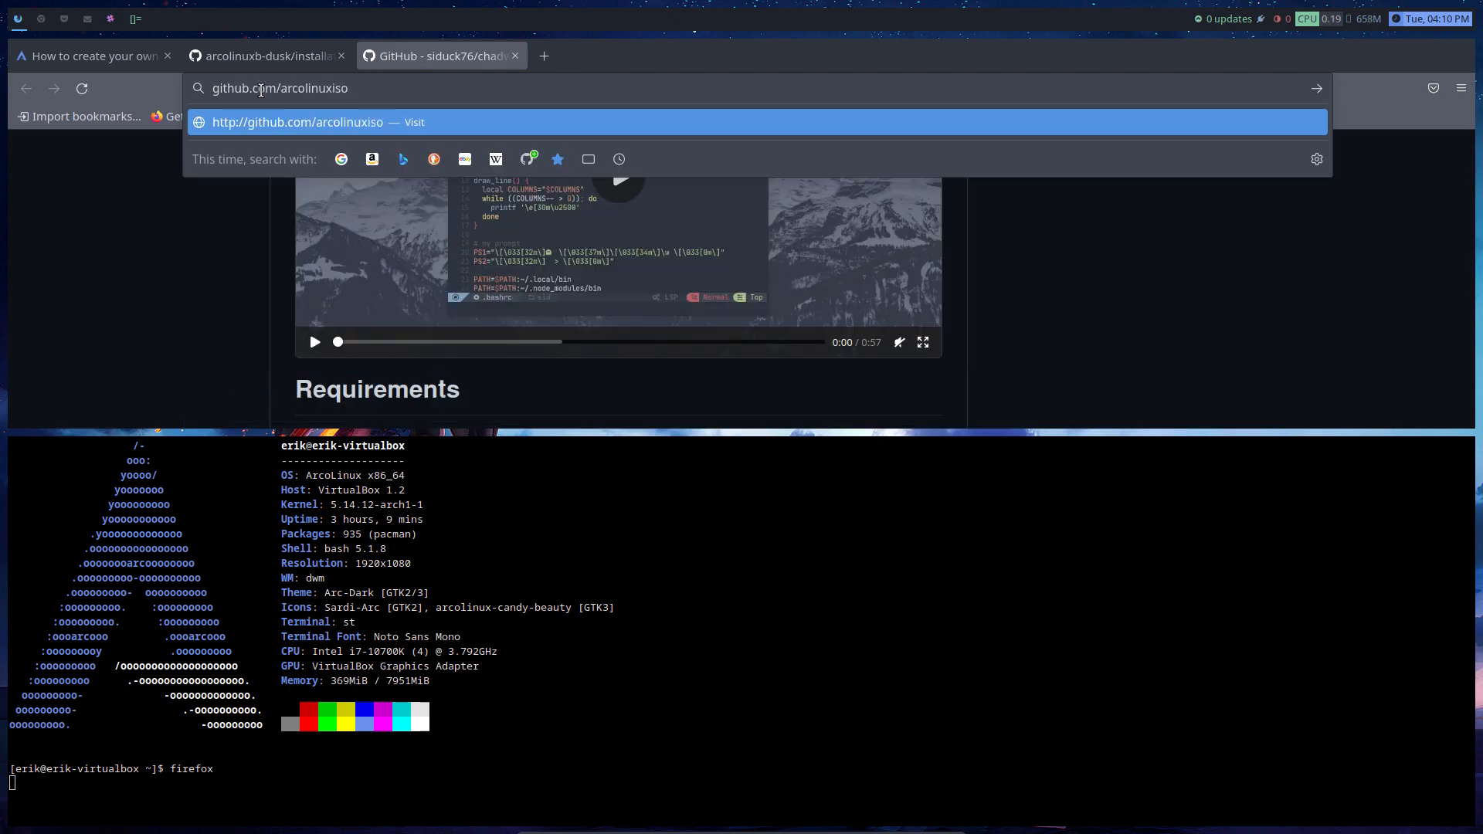
pyautogui.press('BackSpace')
pyautogui.press('BackSpace')
pyautogui.press('BackSpace')
pyautogui.press('Return')
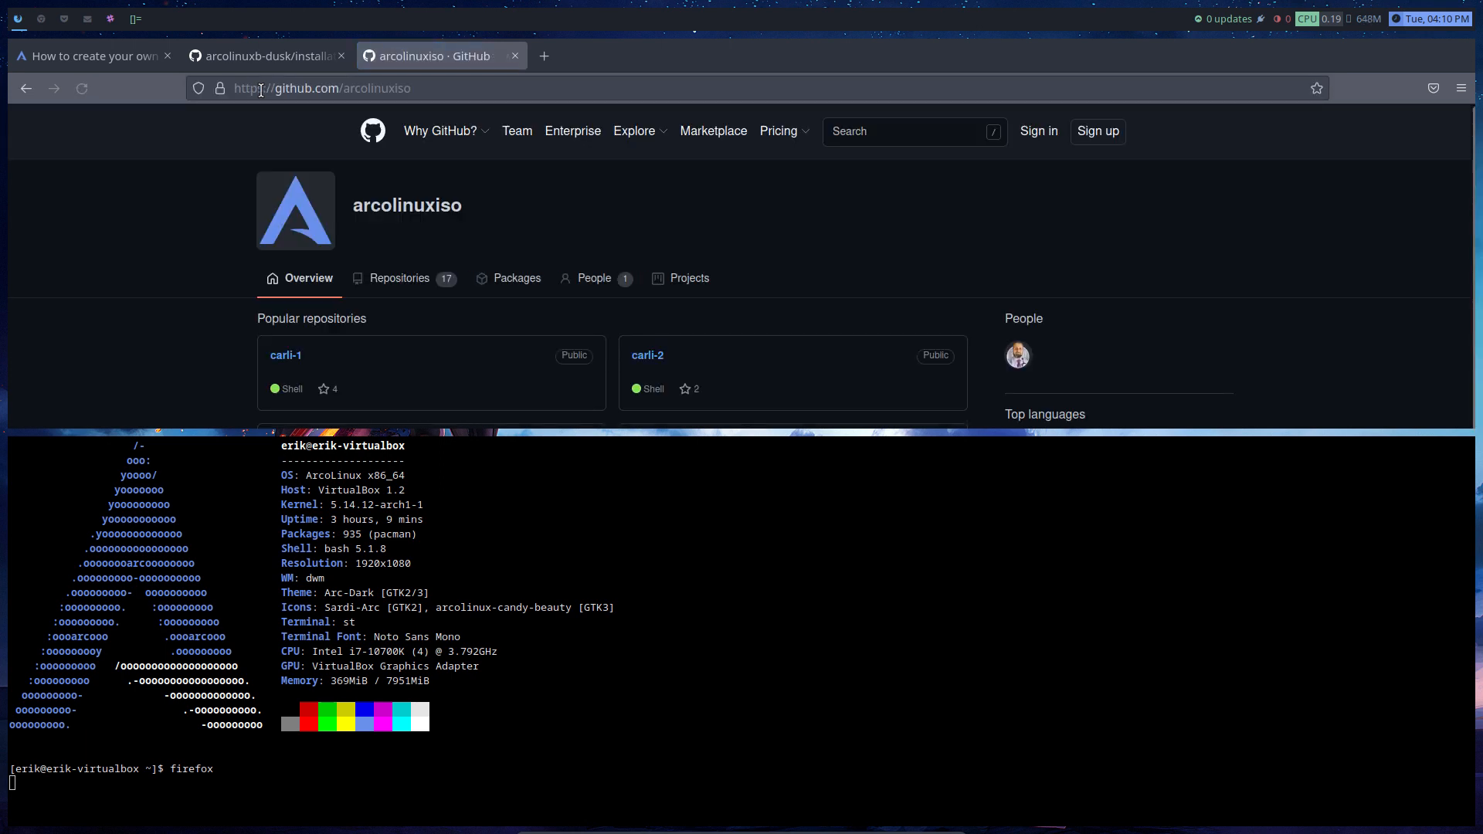
# Step: Search the arcolinuxiso organization's repositories for "alci"
pyautogui.click(392, 286)
pyautogui.click(415, 263)
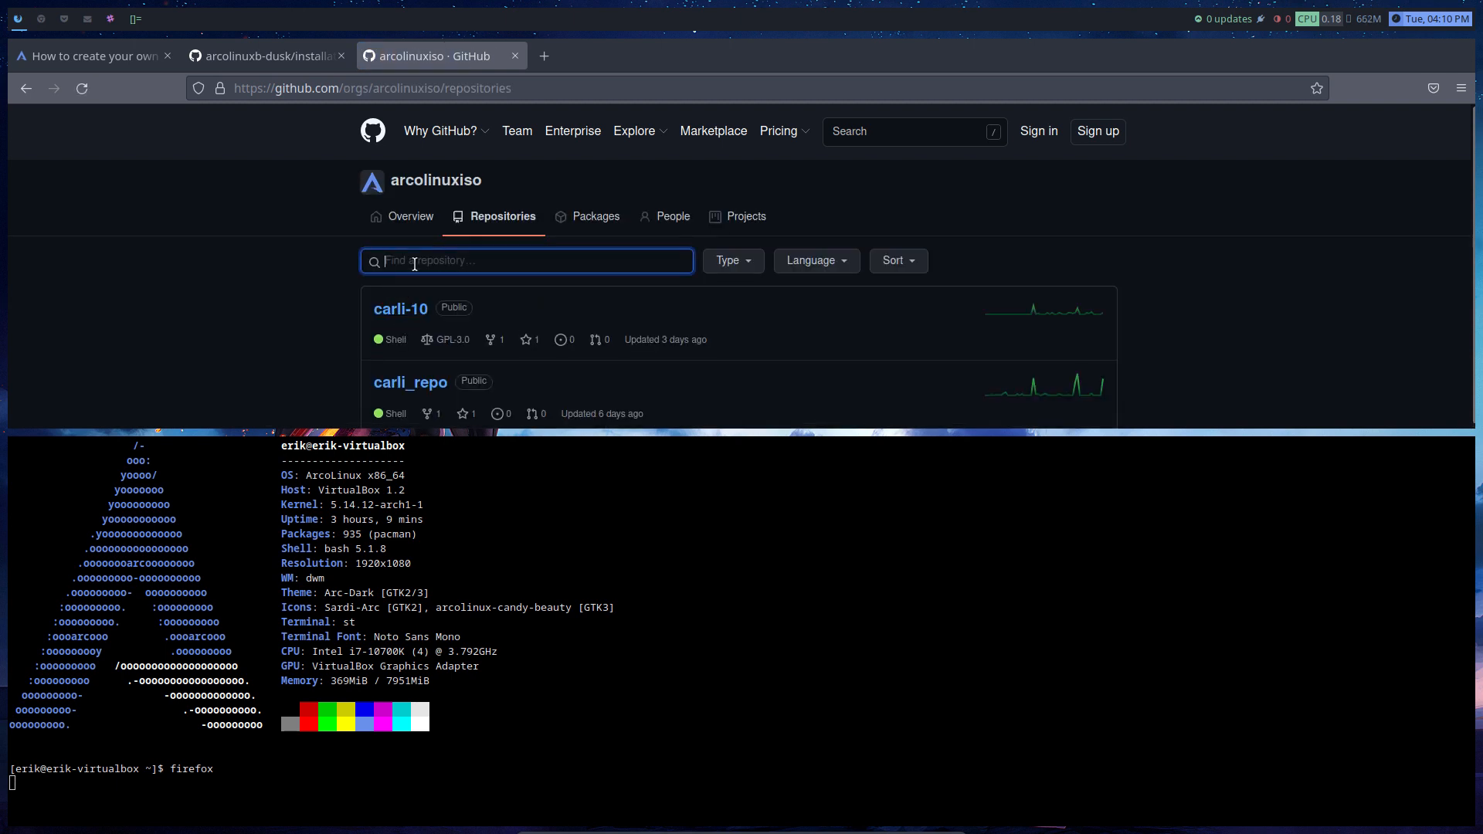
pyautogui.write('alci')
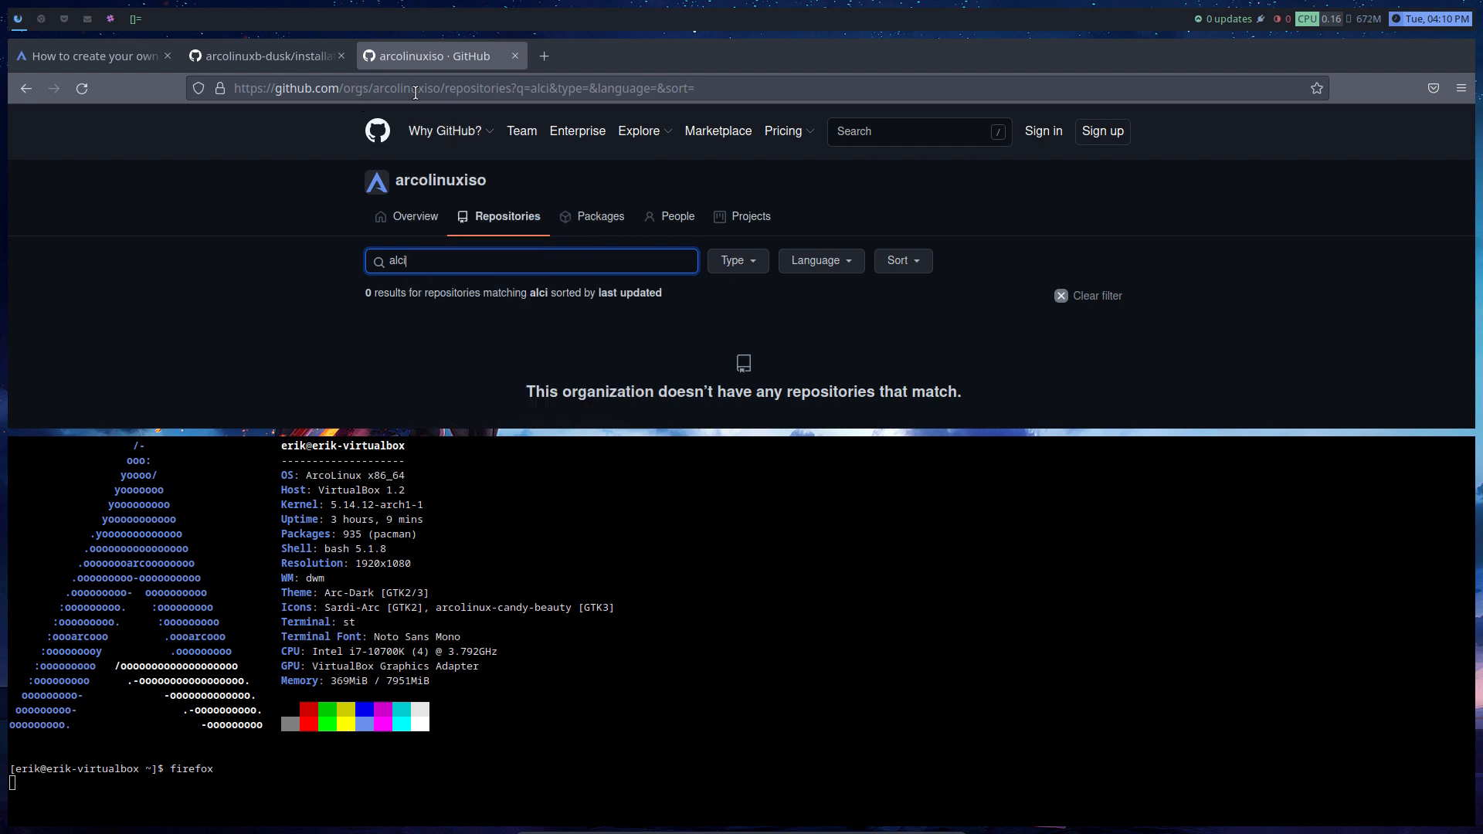
# Step: Go to the github.com/arch-linux-calamares-installer organization page
pyautogui.click(446, 88)
pyautogui.click(426, 89)
pyautogui.moveTo(426, 88); pyautogui.dragTo(782, 93)
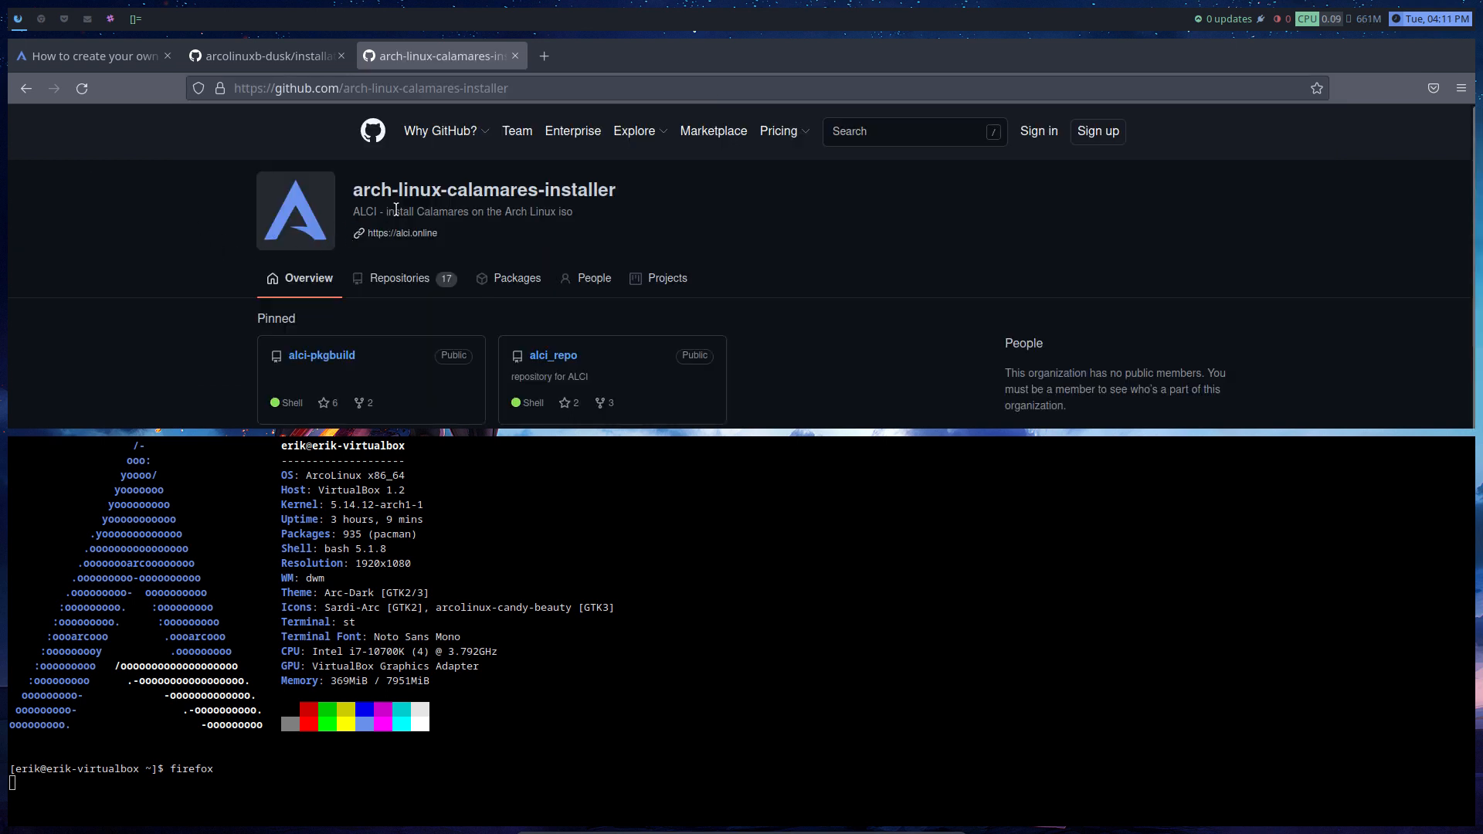
pyautogui.click(345, 92)
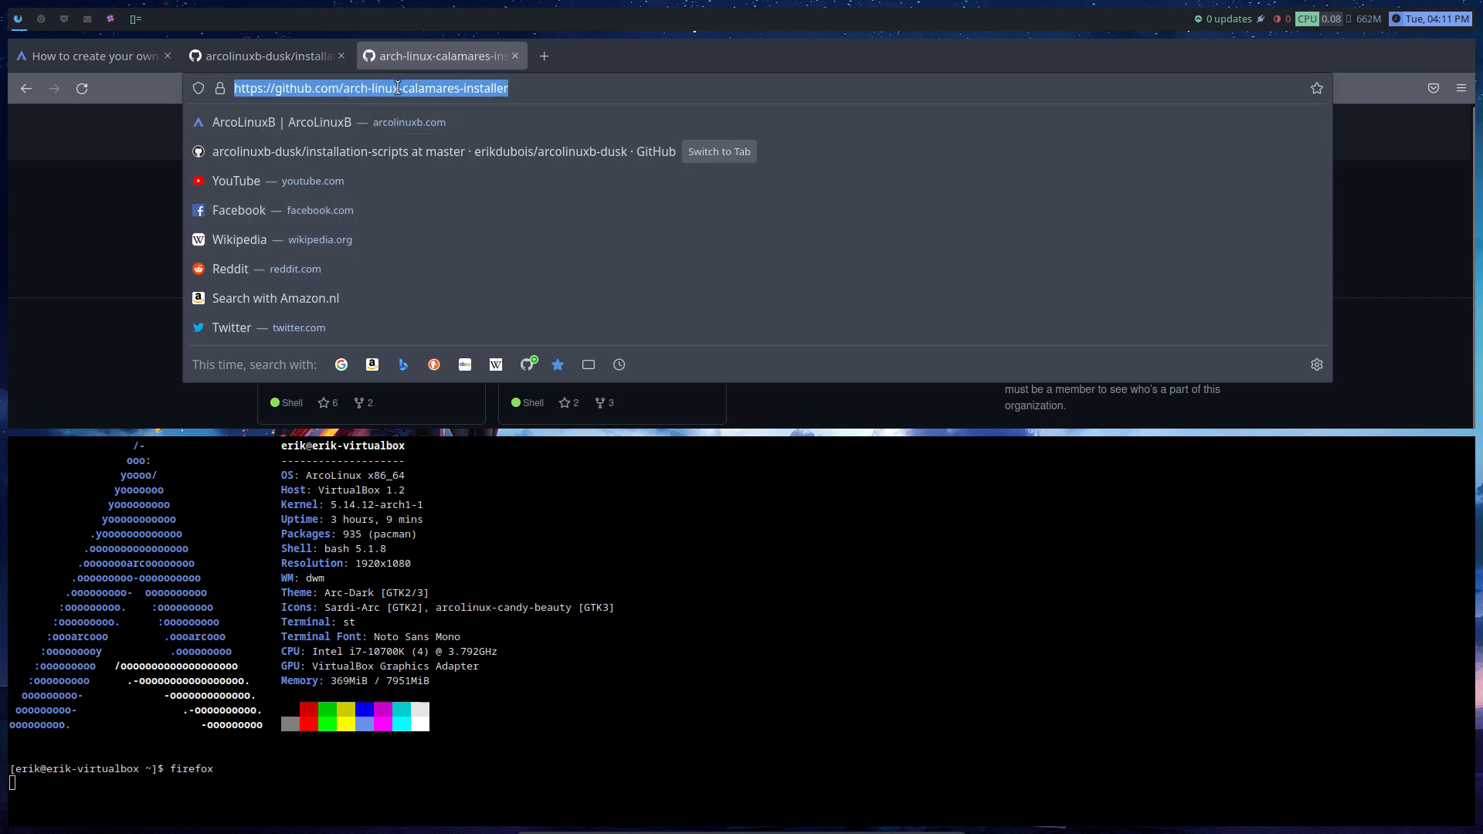
pyautogui.click(50, 265)
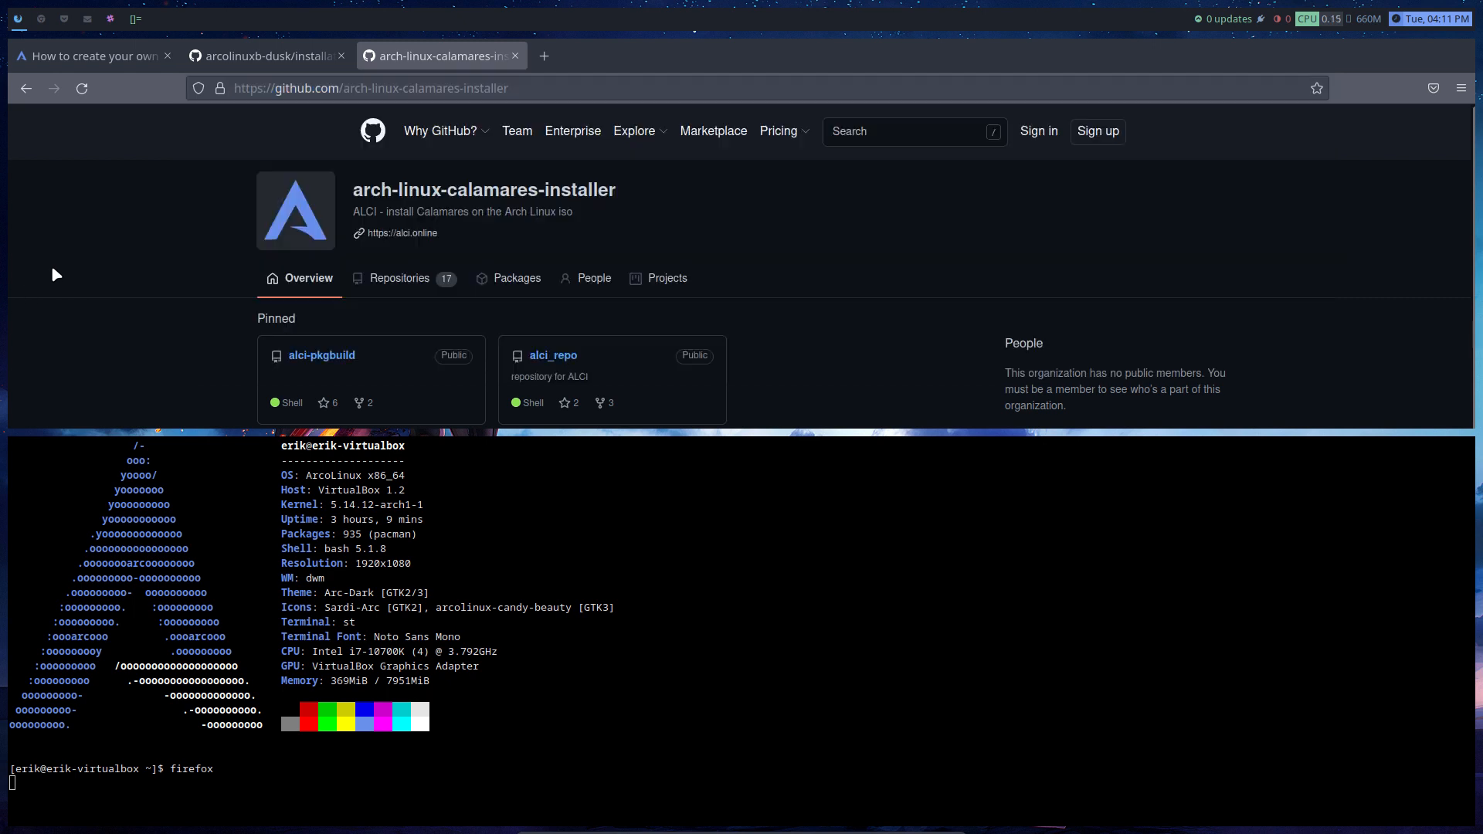
# Step: Browse the organization's repositories and open alci-dwm
pyautogui.click(408, 279)
pyautogui.scroll(-5, 391, 327)
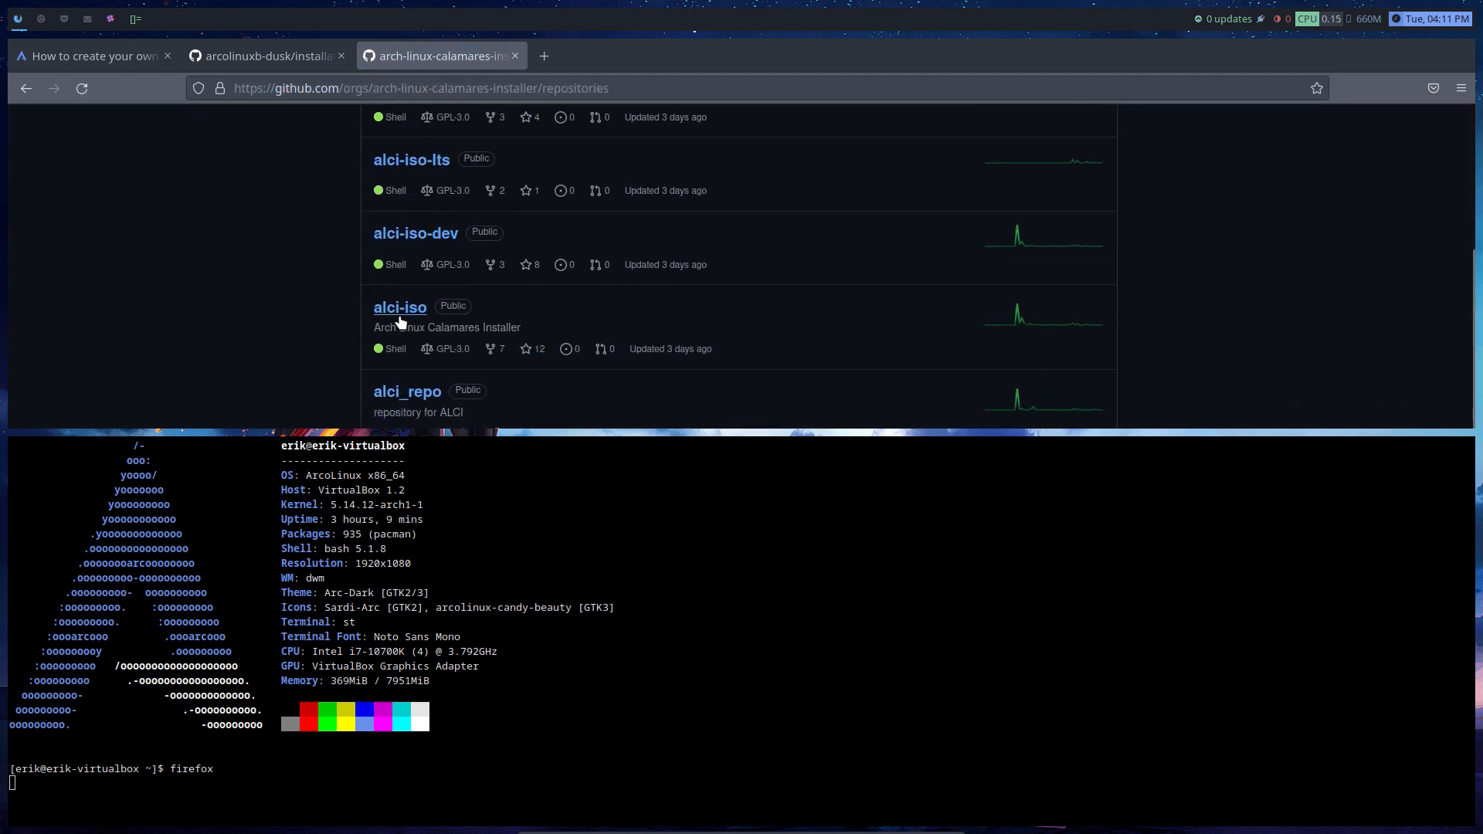
pyautogui.scroll(-2, 398, 324)
pyautogui.scroll(-4, 400, 321)
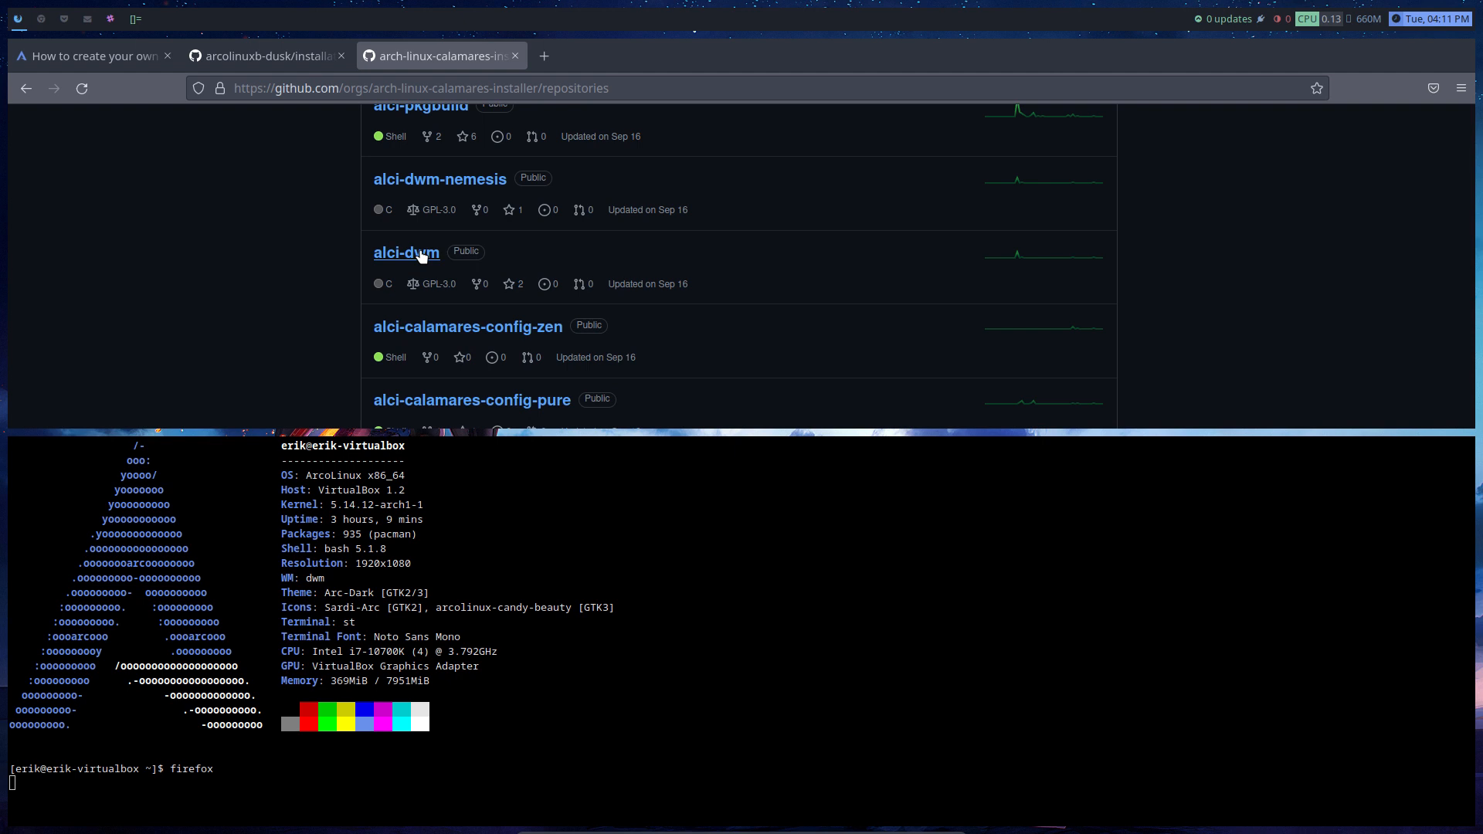
pyautogui.click(421, 255)
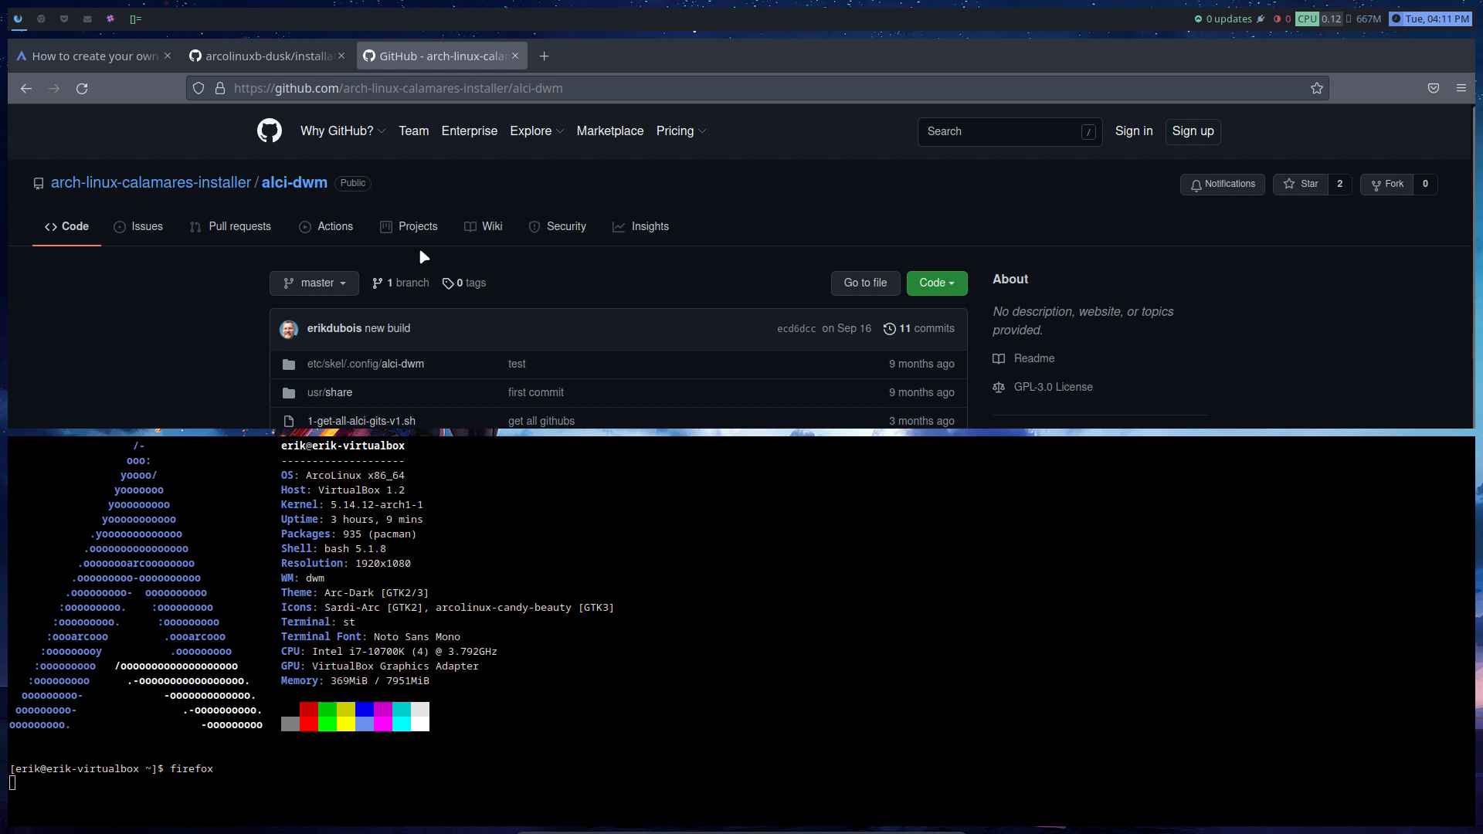
# Step: Copy the HTTPS clone URL of the alci-dwm repository
pyautogui.scroll(-1, 422, 251)
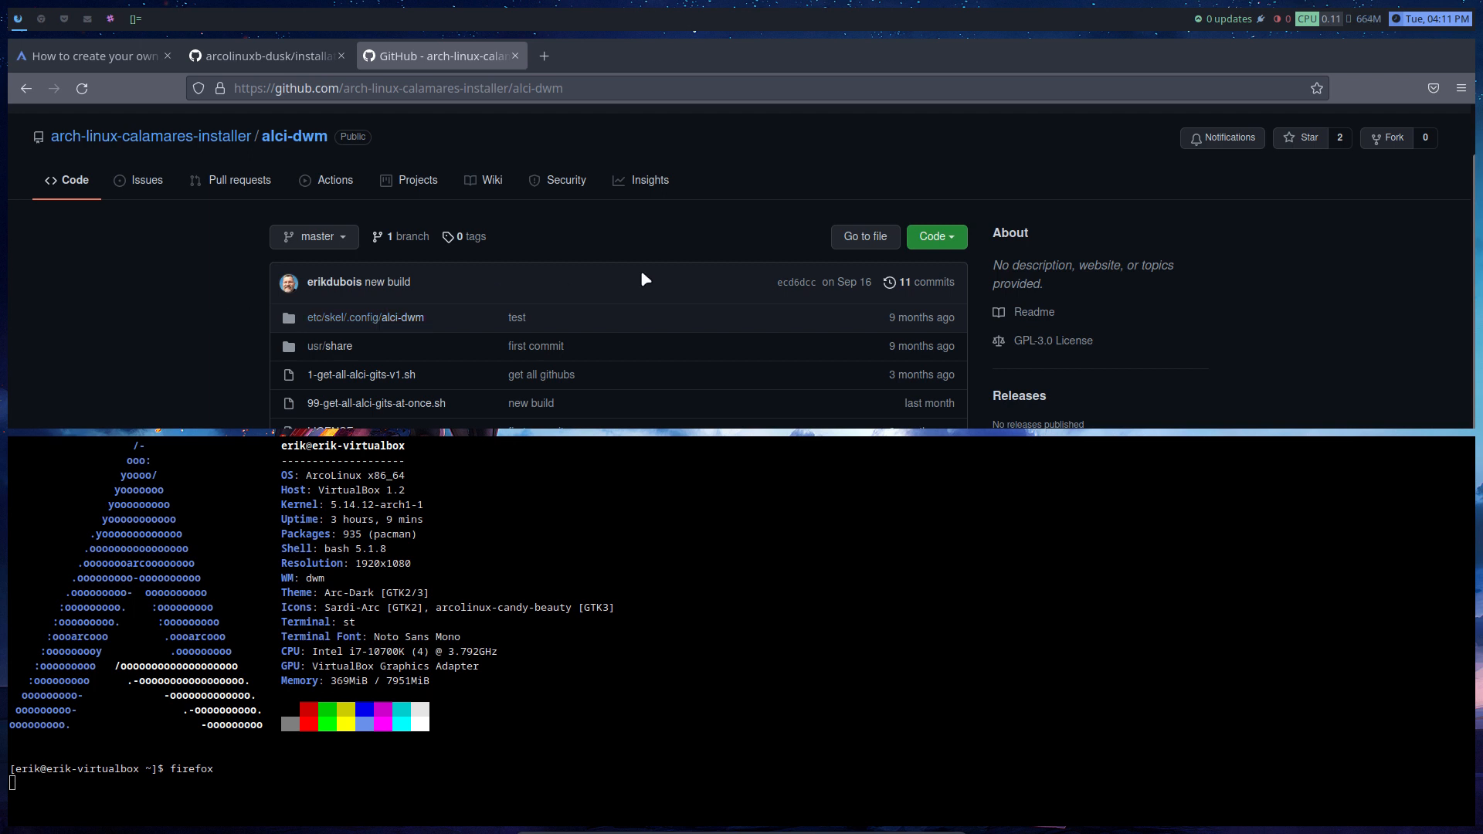
pyautogui.click(948, 239)
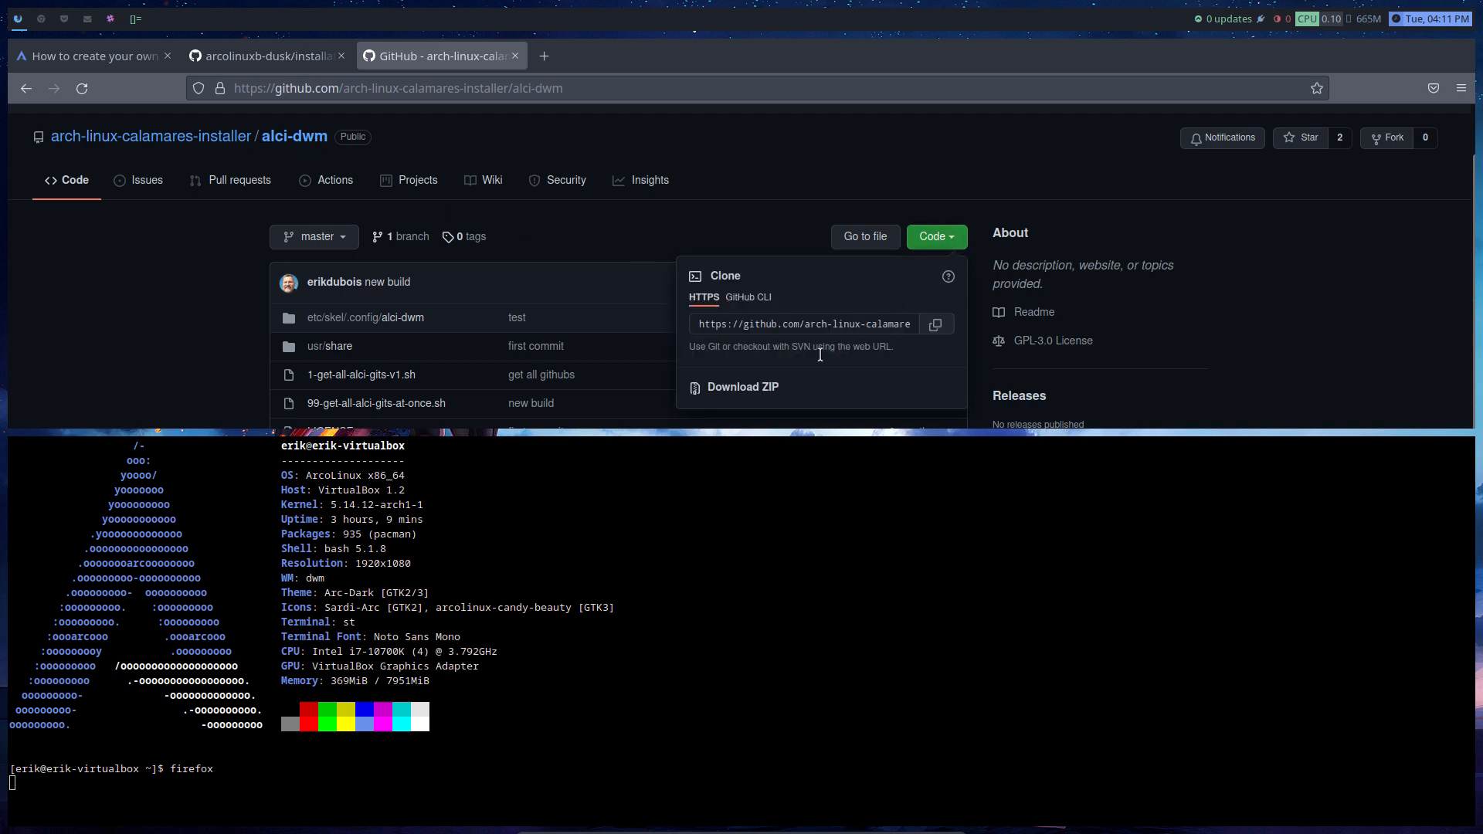
pyautogui.click(935, 325)
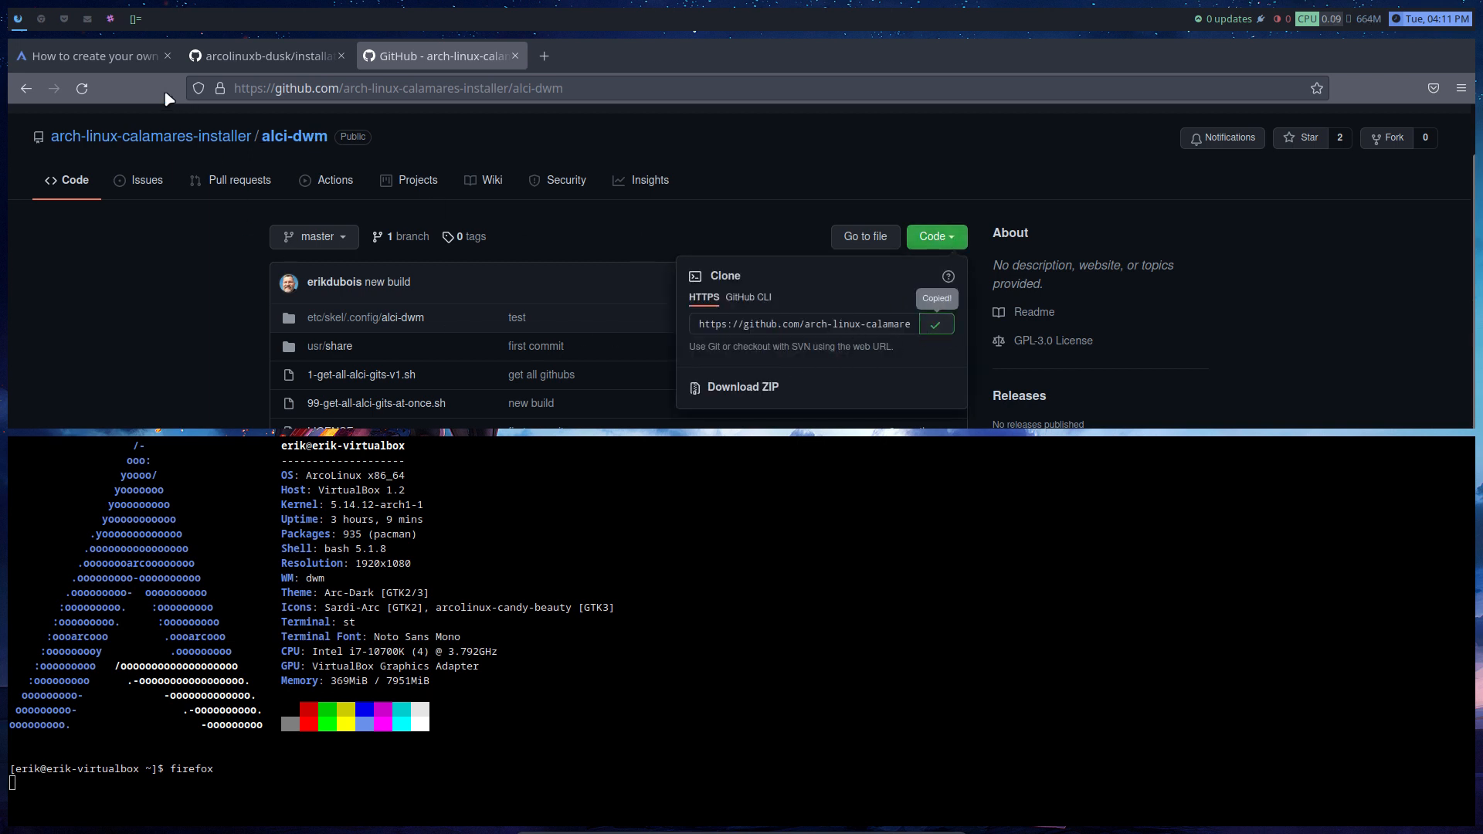
# Step: Switch to the second tag, open a terminal there and launch thunar from it
pyautogui.click(44, 26)
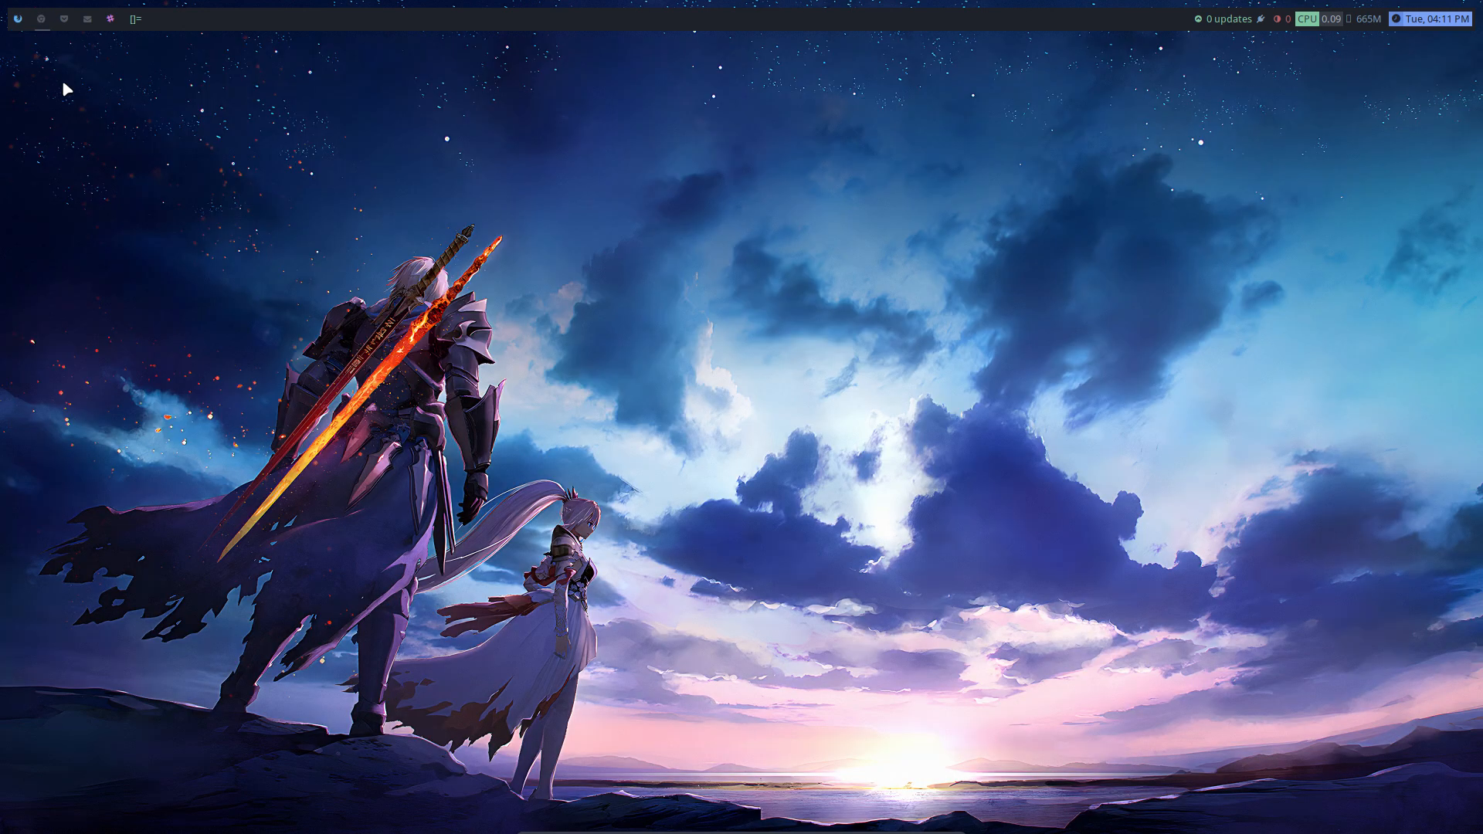
pyautogui.press('super+Return')
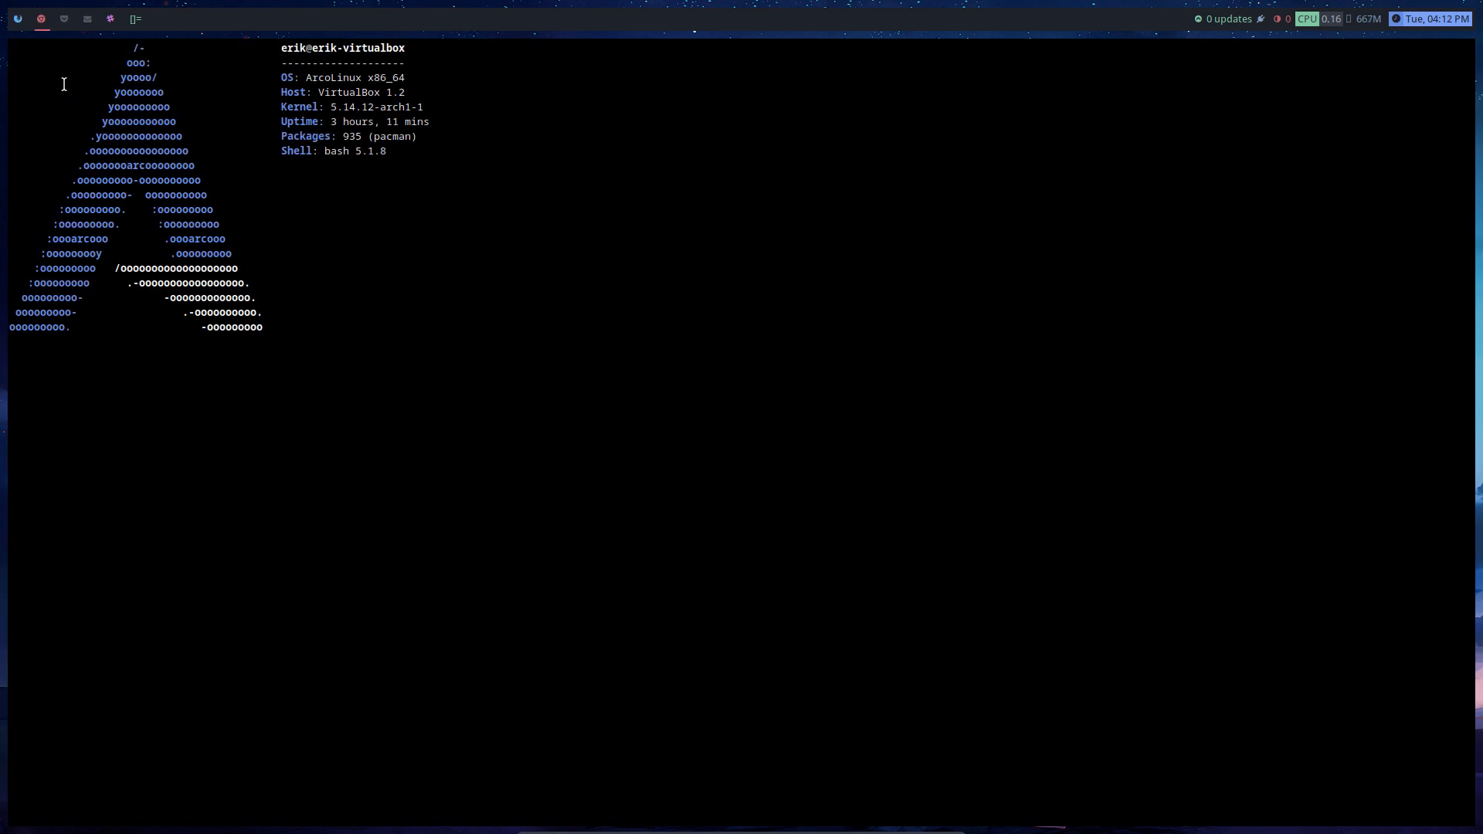
pyautogui.write('thunar')
pyautogui.press('Return')
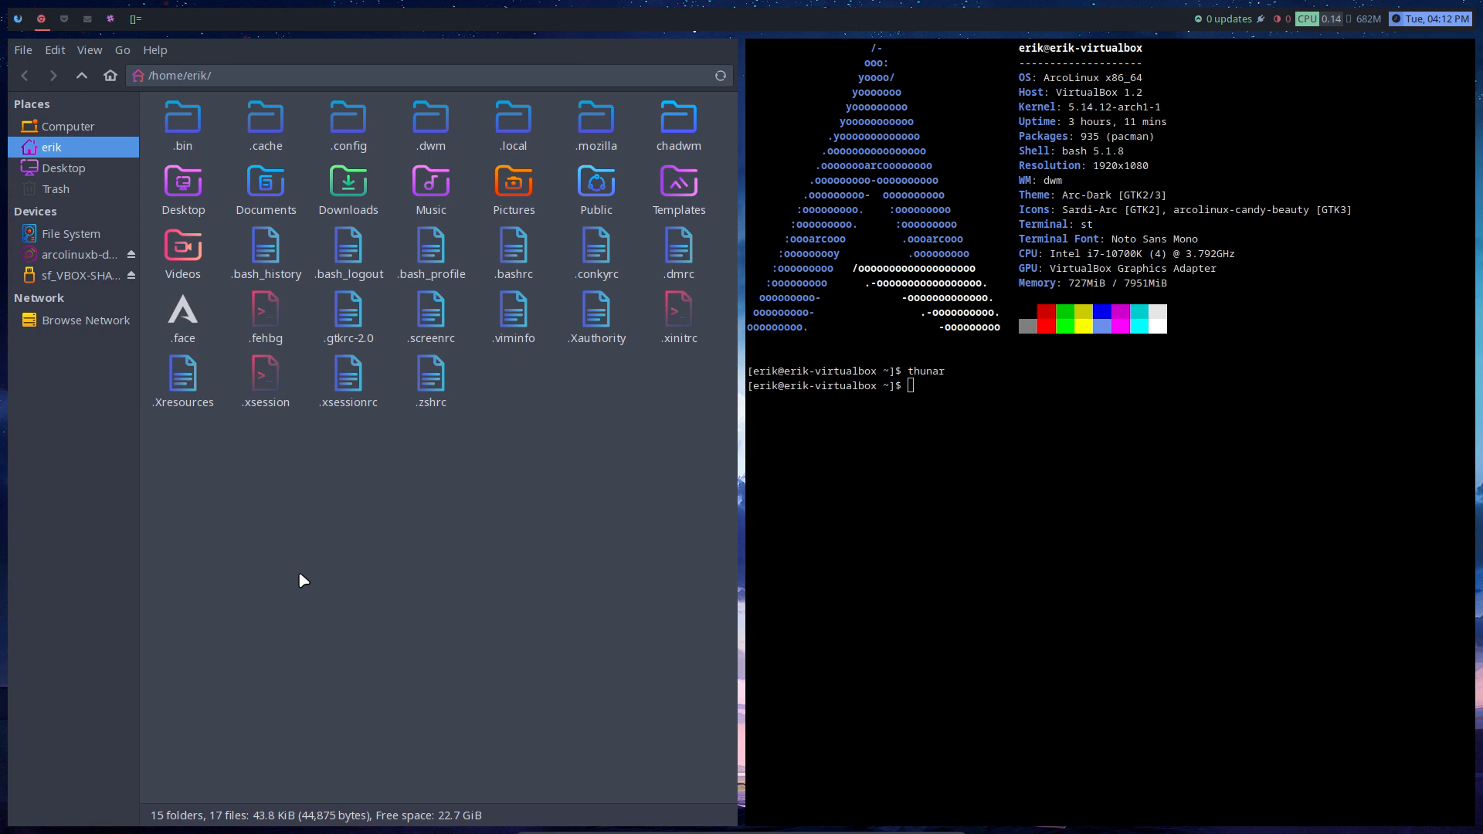
pyautogui.rightClick(255, 488)
pyautogui.click(311, 158)
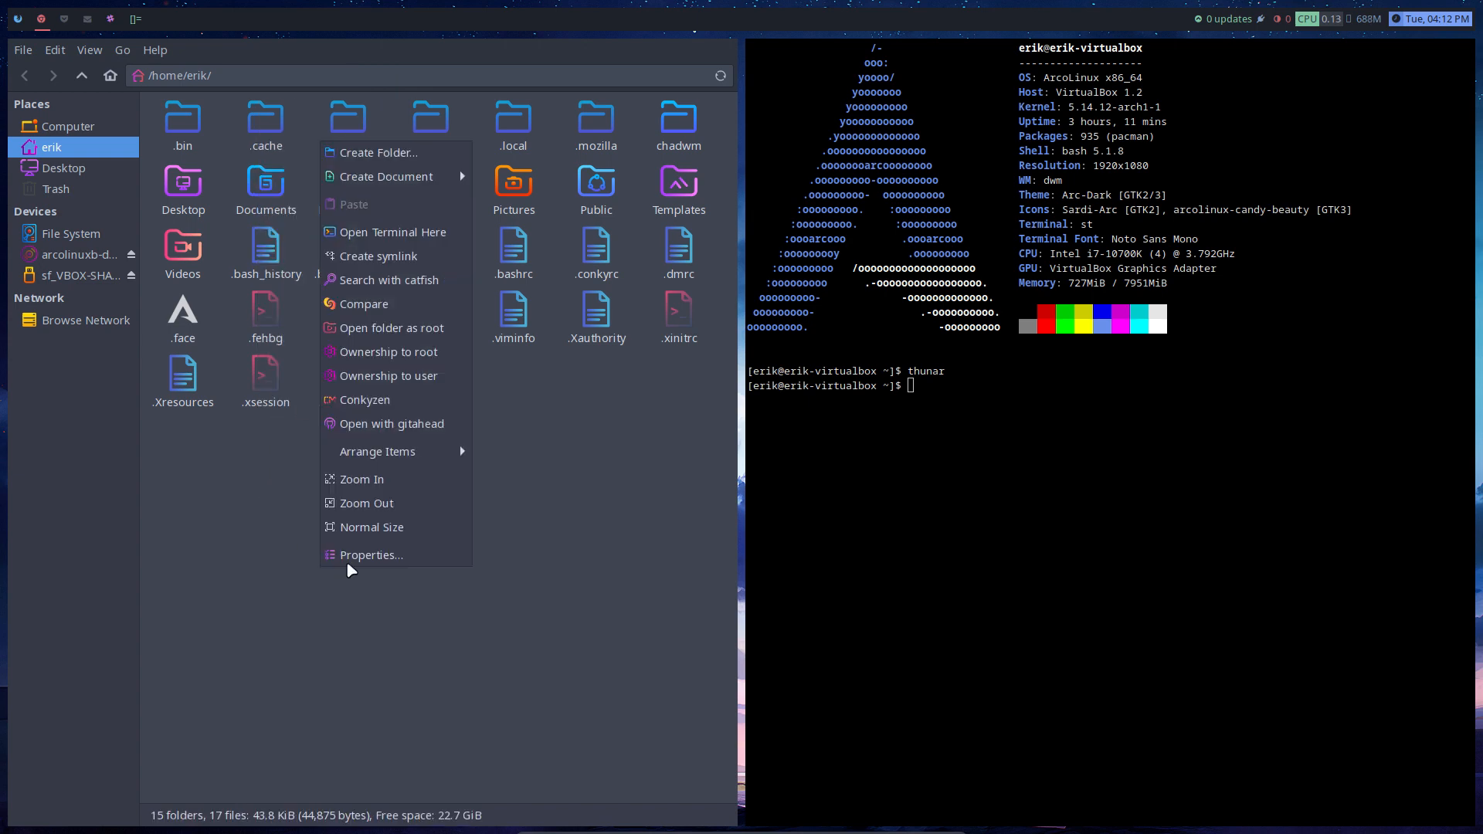
pyautogui.click(395, 235)
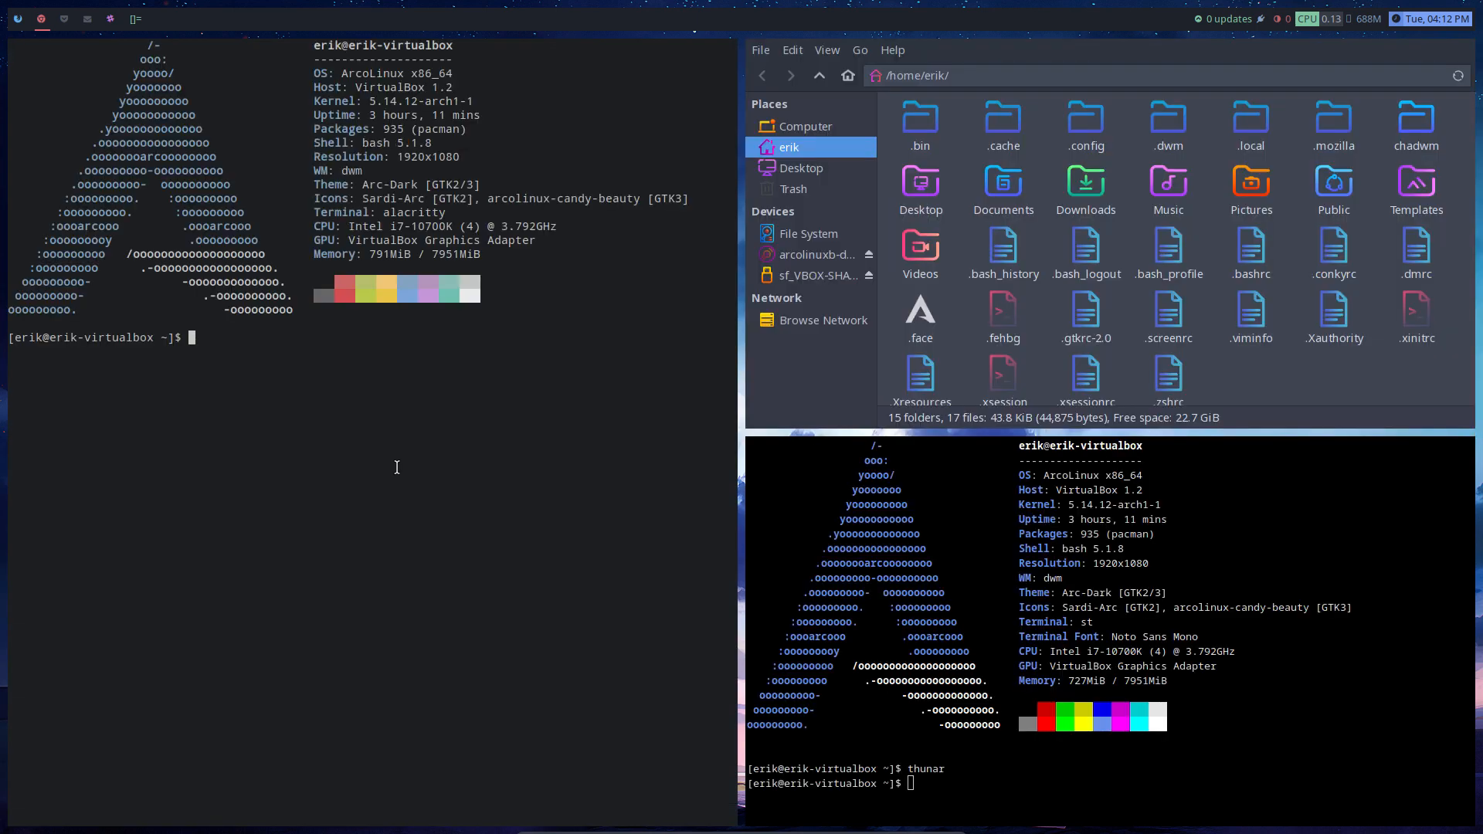
pyautogui.write('git clone')
pyautogui.hotkey('ctrl', 'shift', 'v')
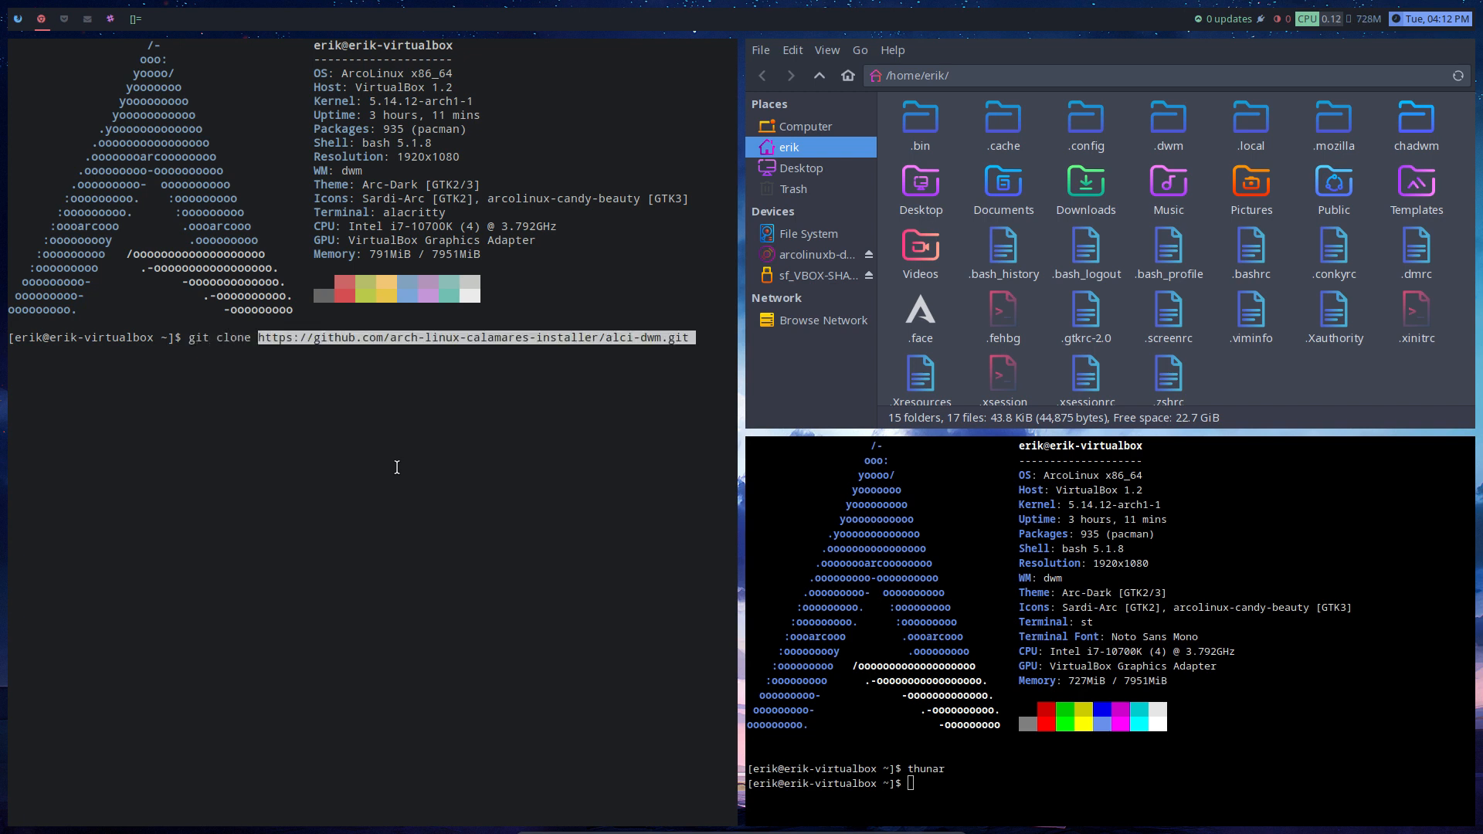
pyautogui.press('Return')
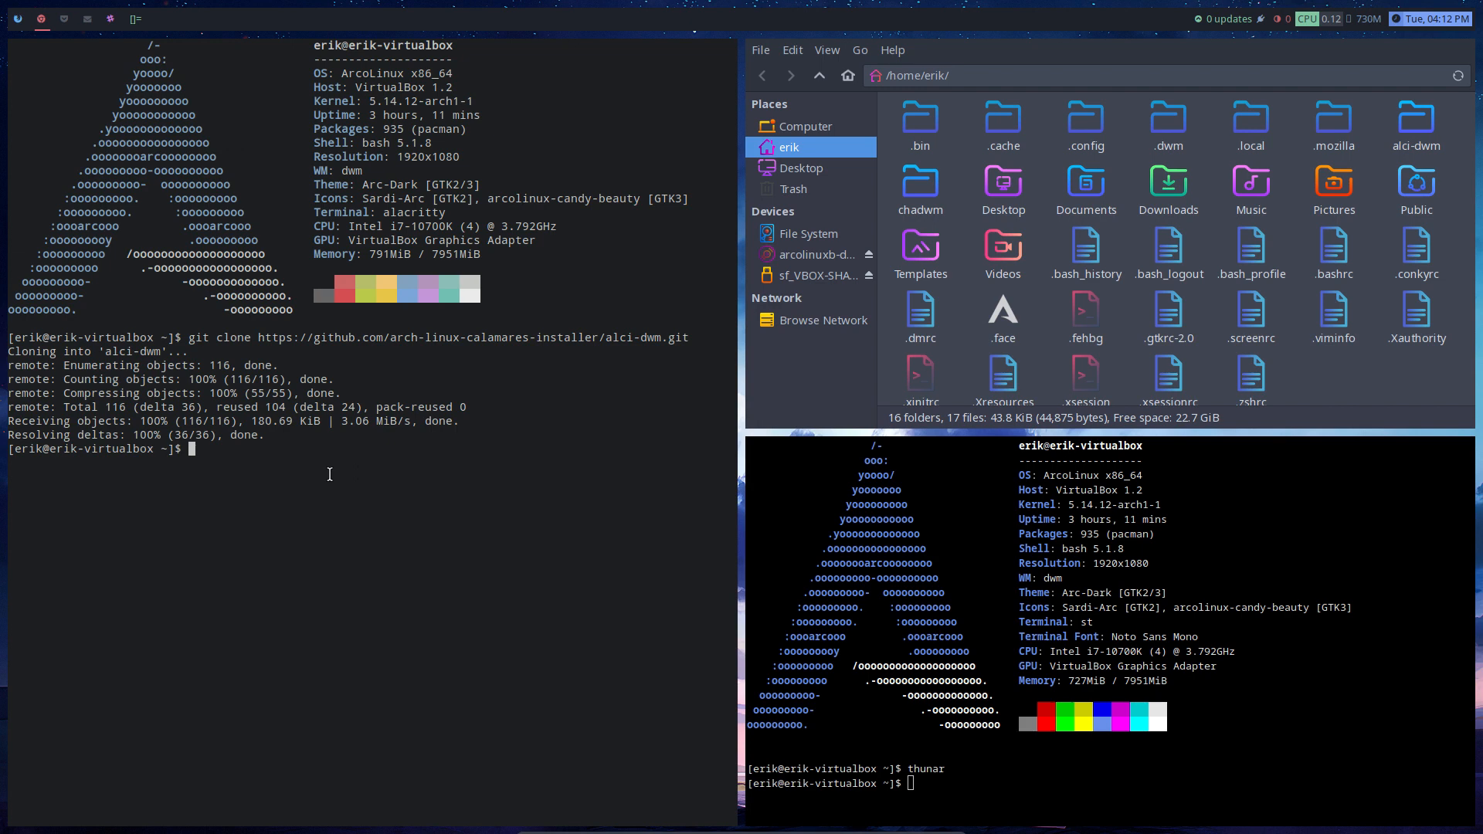
pyautogui.press('super+q')
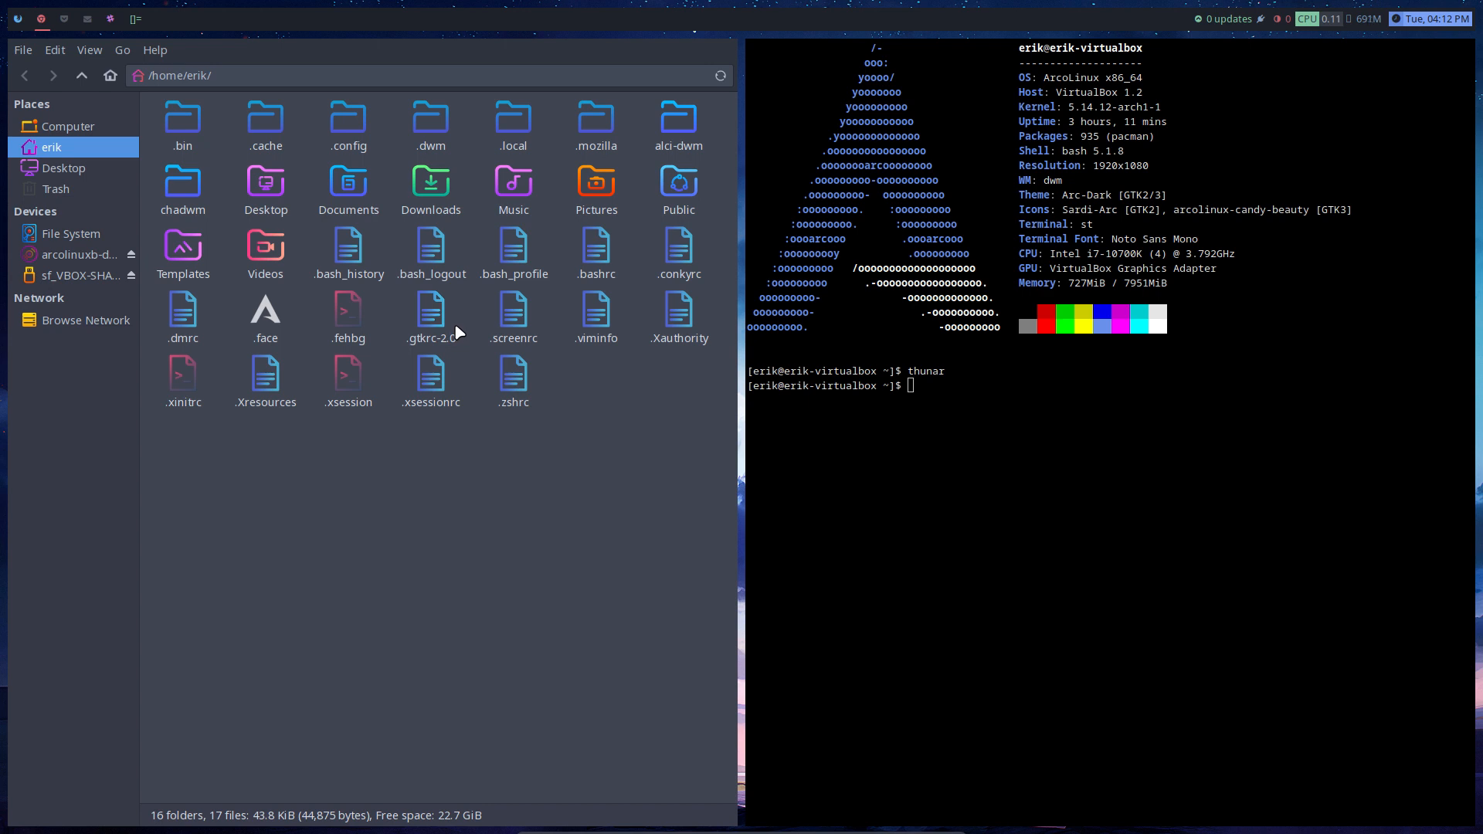
# Step: Compare the chadwm and alci-dwm folders in Meld, closing the leftover terminal window beforehand
pyautogui.click(193, 196)
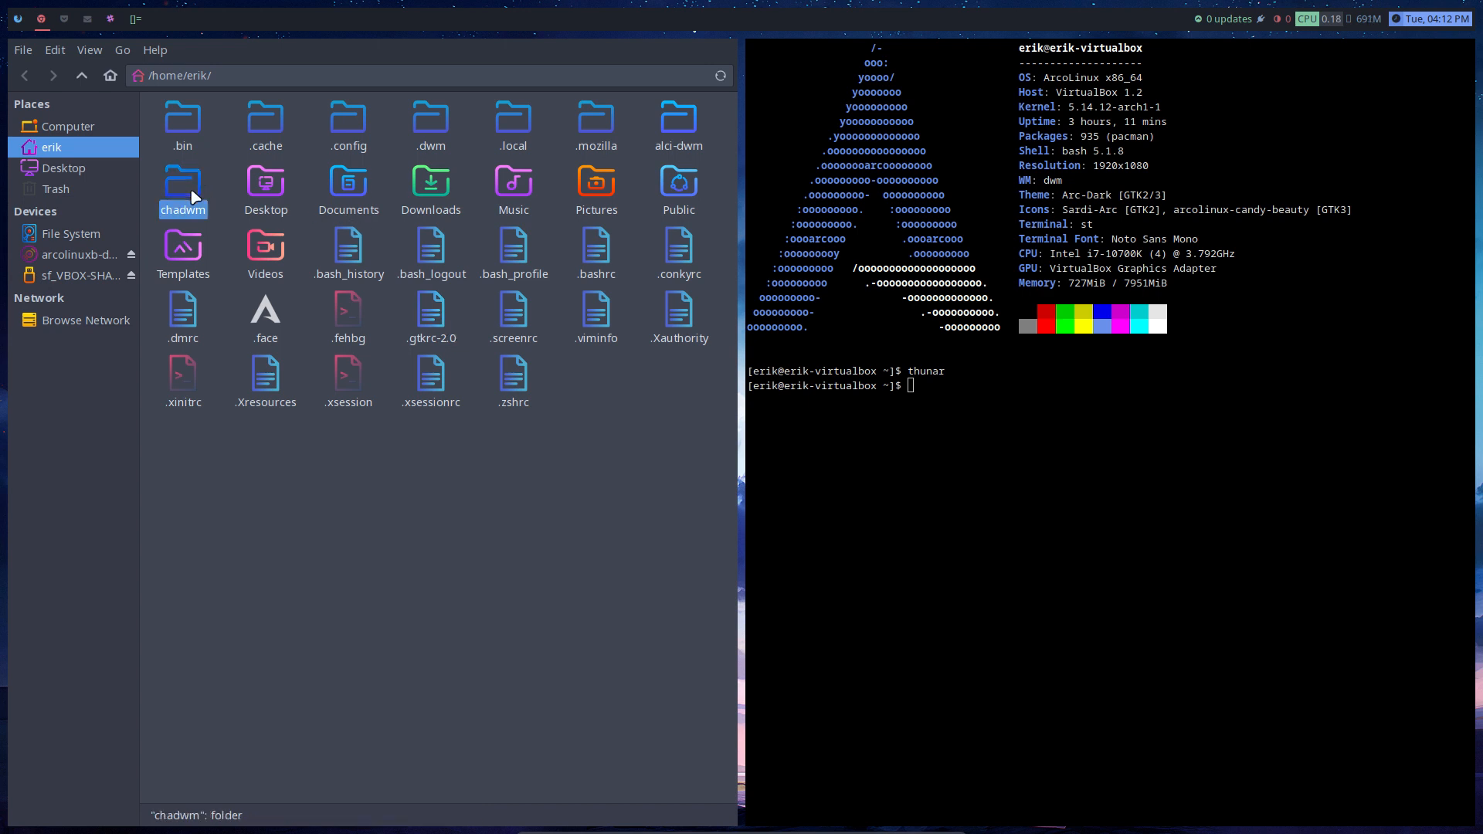
pyautogui.keyDown('ctrl'); pyautogui.click(675, 123); pyautogui.keyUp('ctrl')
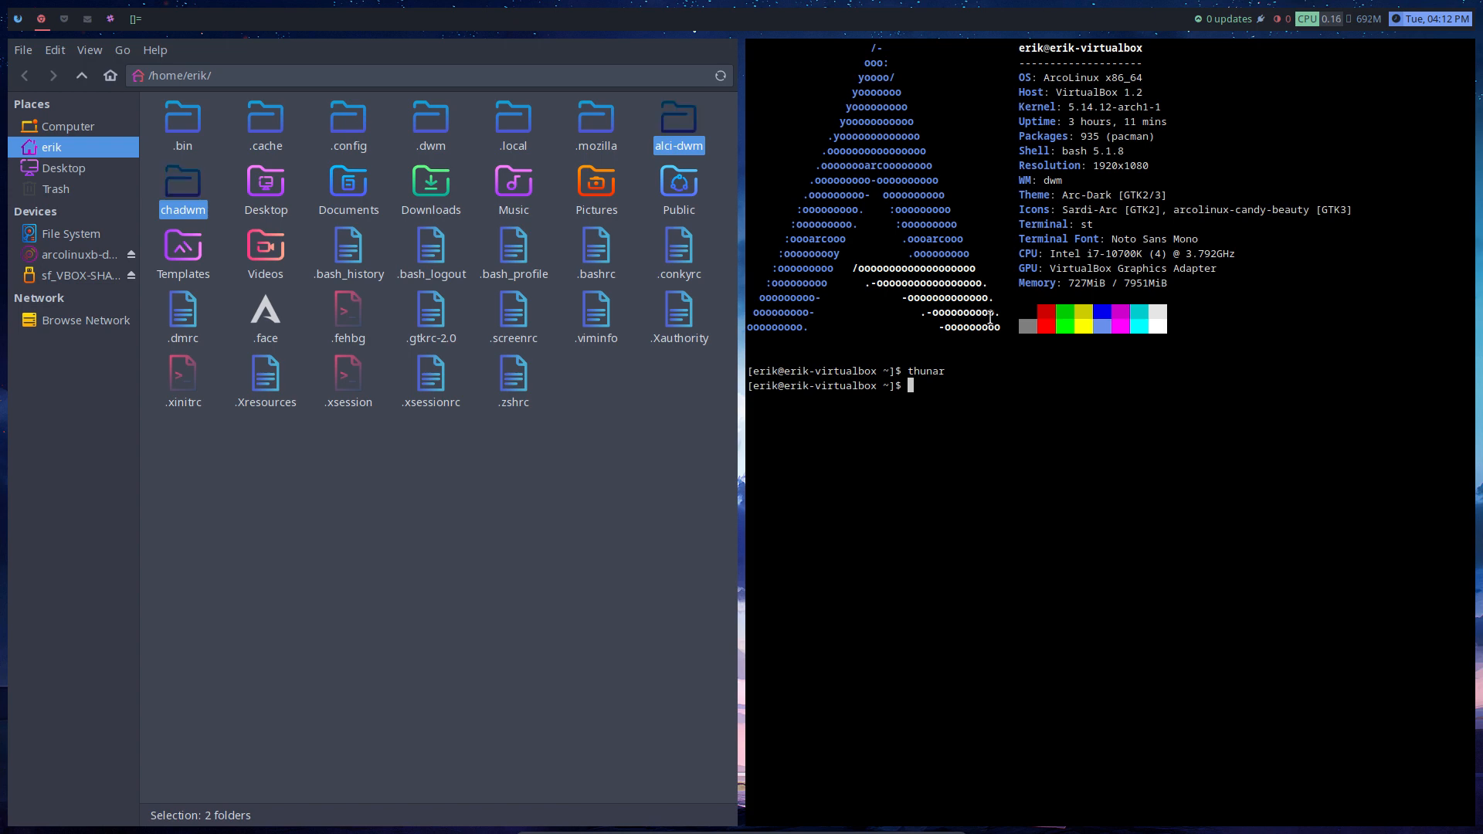
pyautogui.press('super+q')
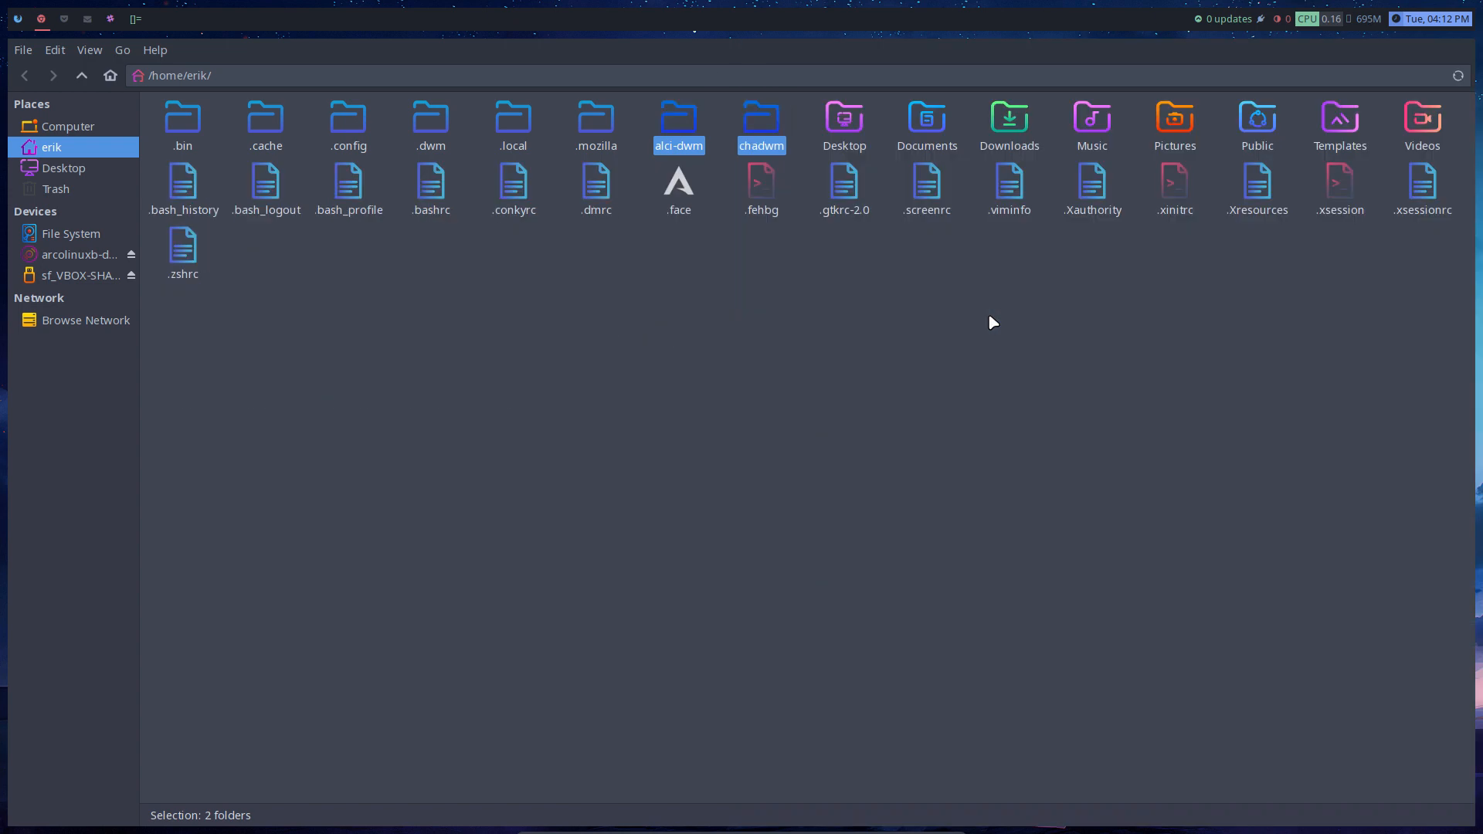
pyautogui.rightClick(756, 123)
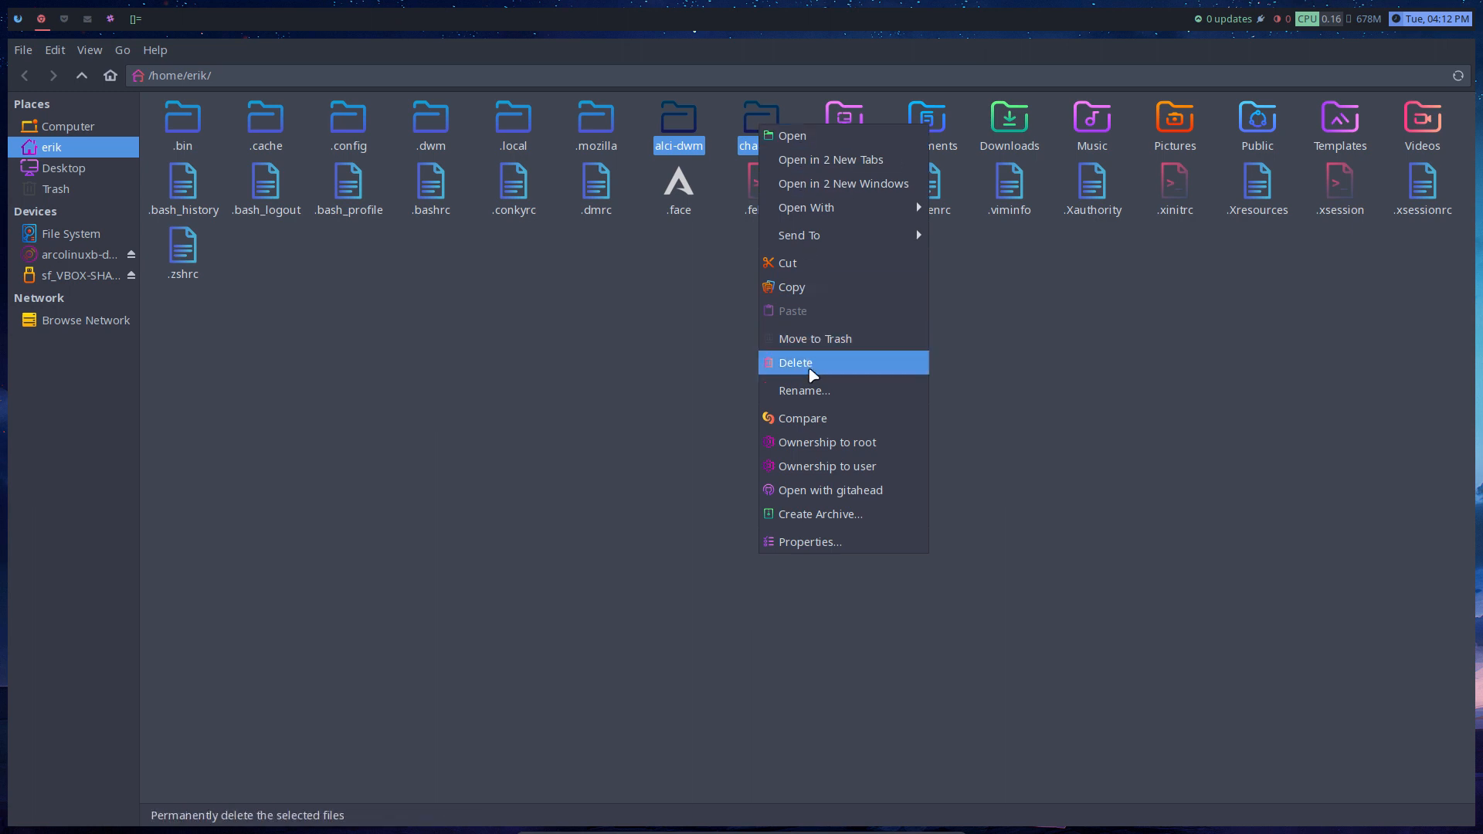
pyautogui.click(809, 419)
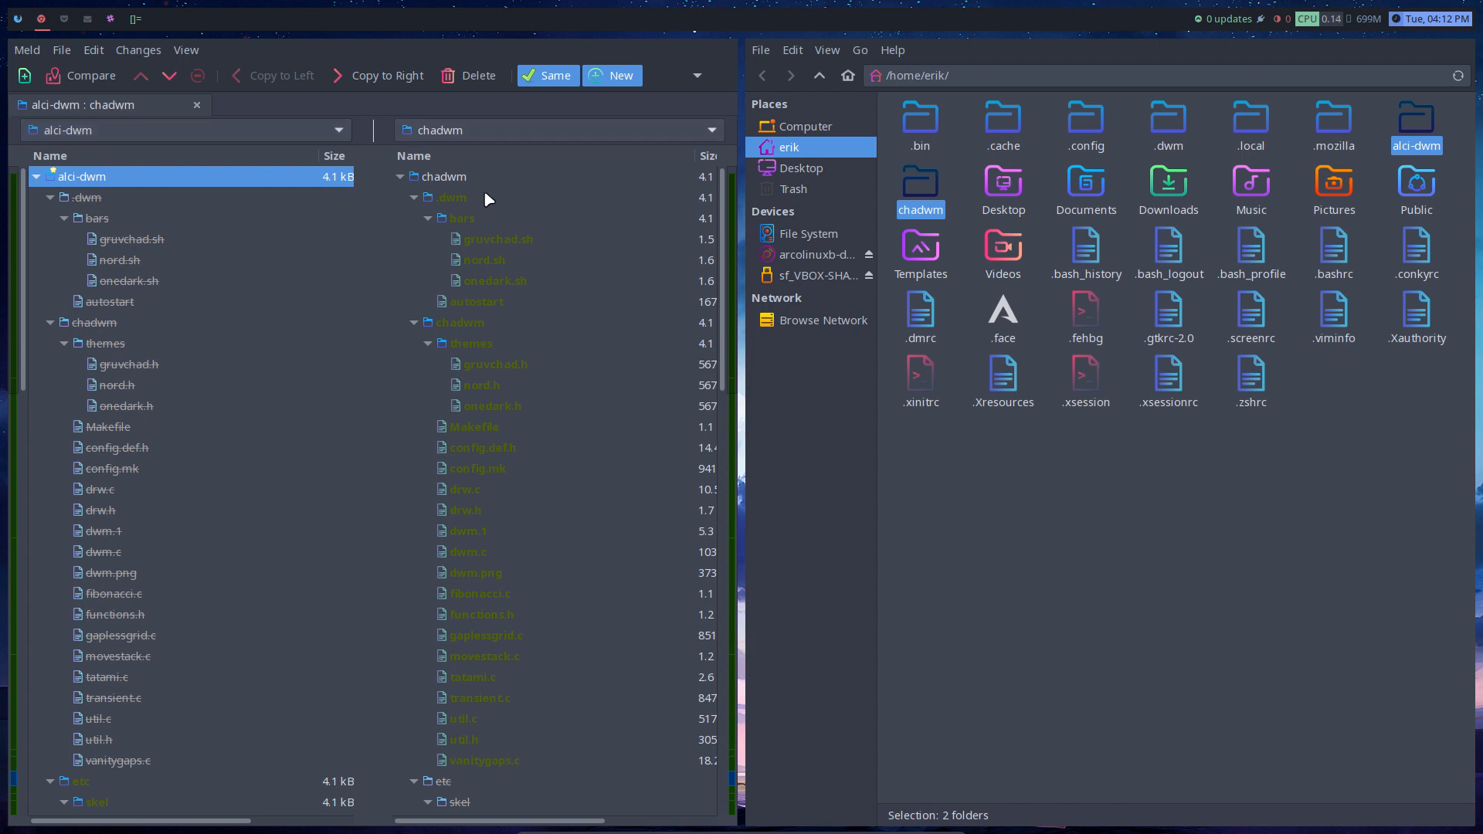
# Step: Collapse the .dwm and chadwm subfolders in the chadwm side of the folder comparison
pyautogui.click(415, 198)
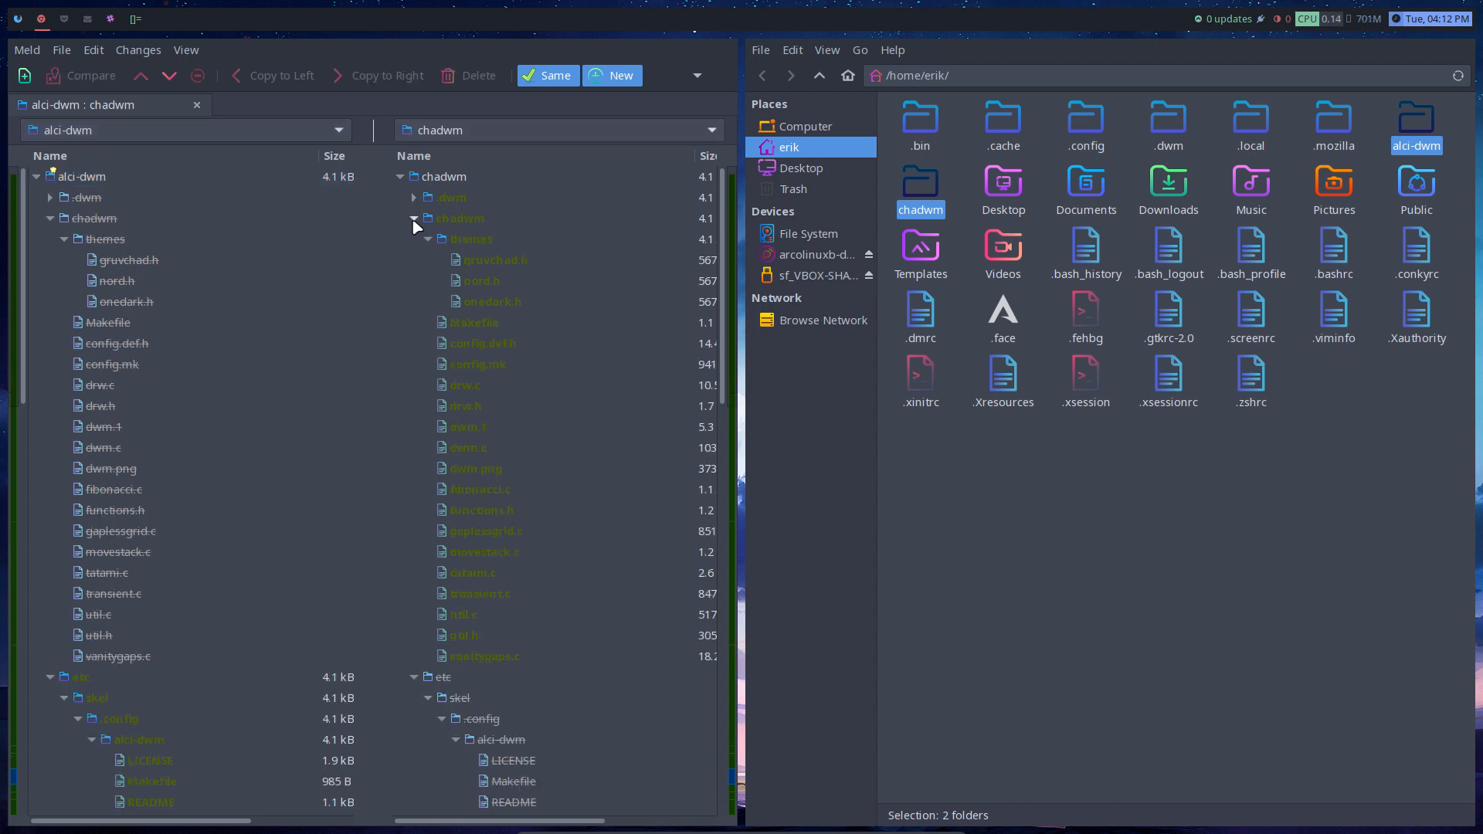
pyautogui.click(415, 219)
pyautogui.click(460, 221)
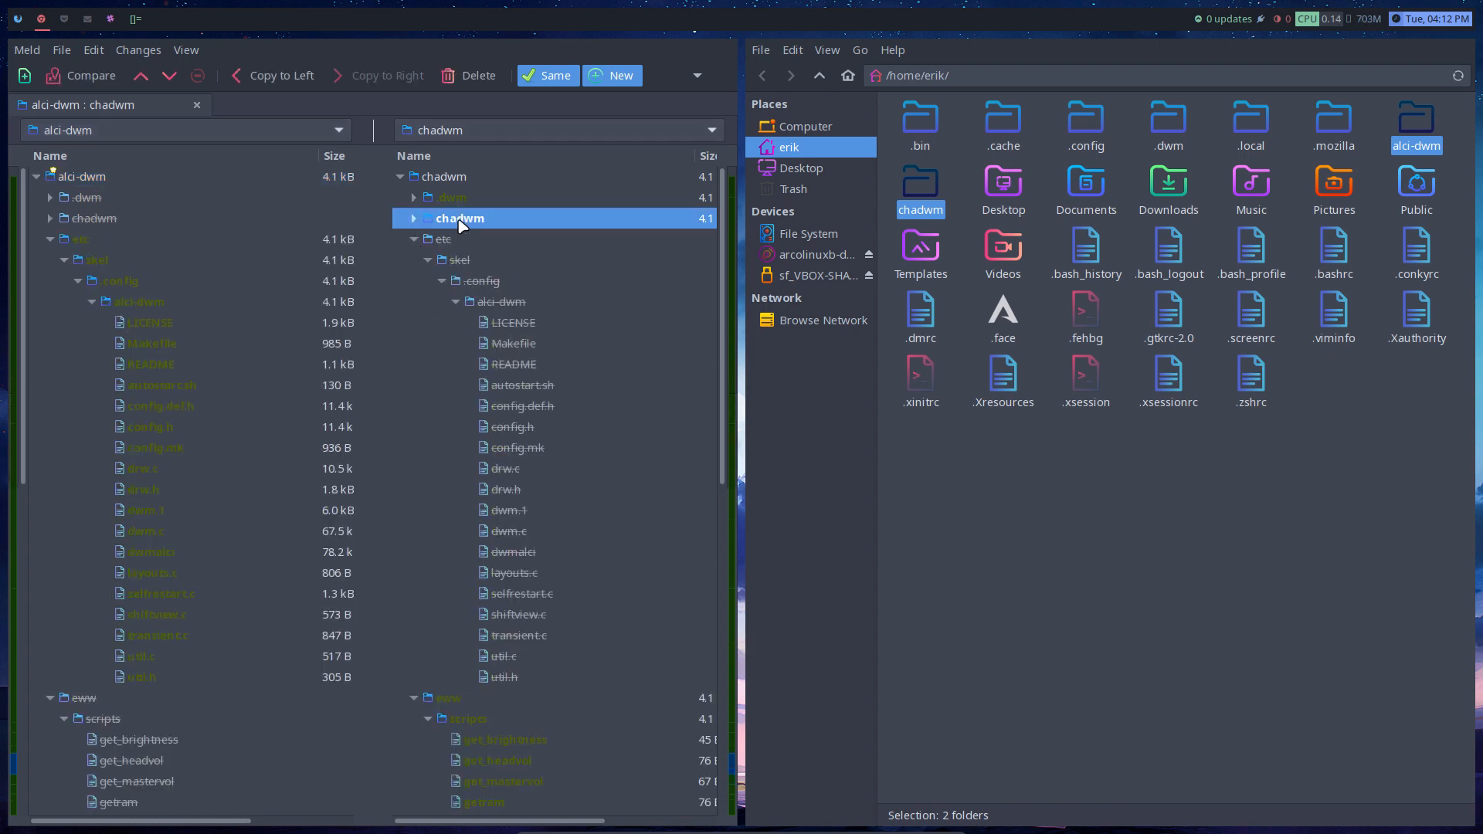
# Step: Start choosing another folder for the alci-dwm side of the comparison and enter alci-dwm in the home folder
pyautogui.click(92, 133)
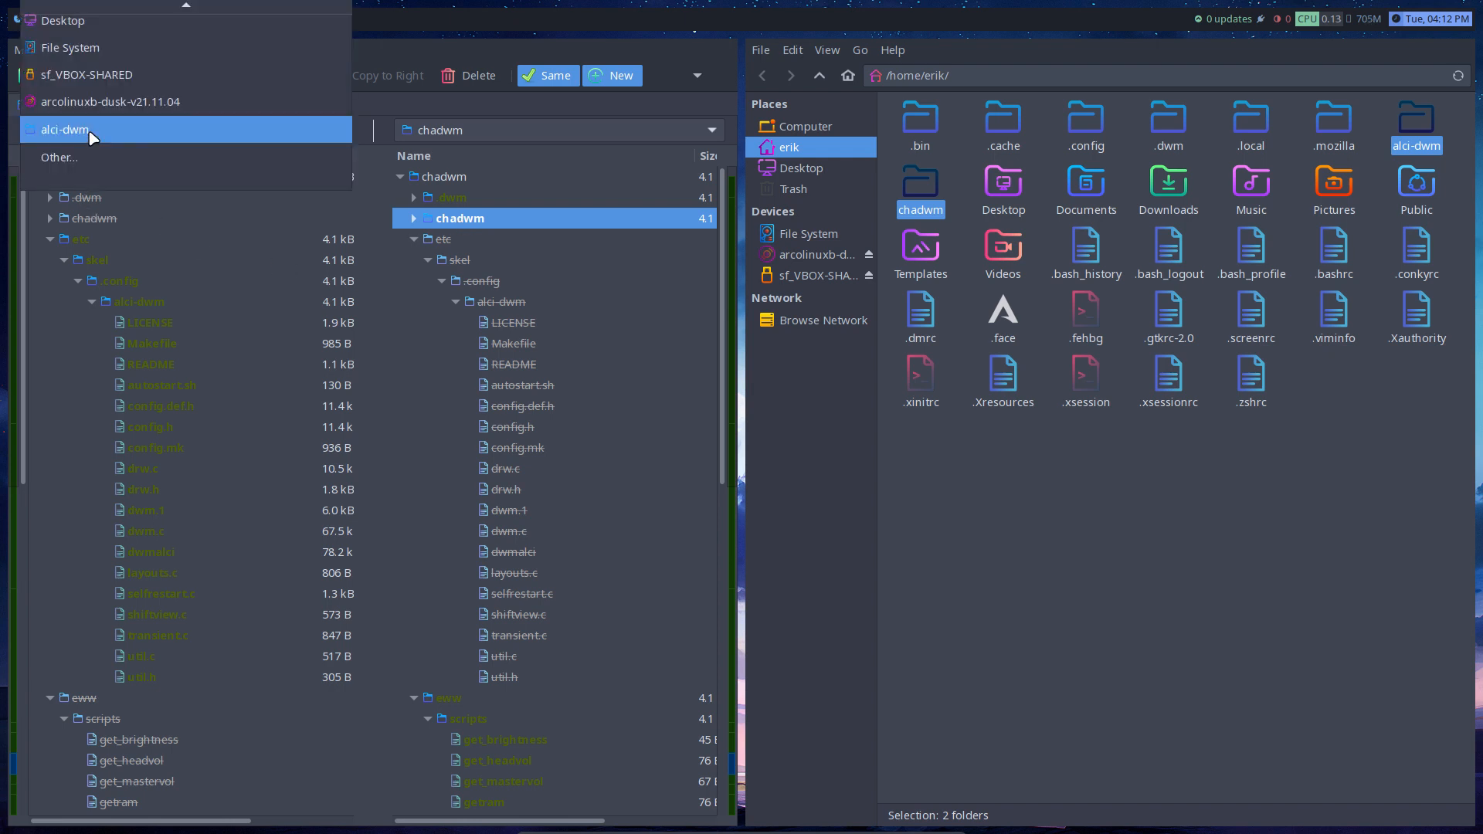
pyautogui.click(82, 156)
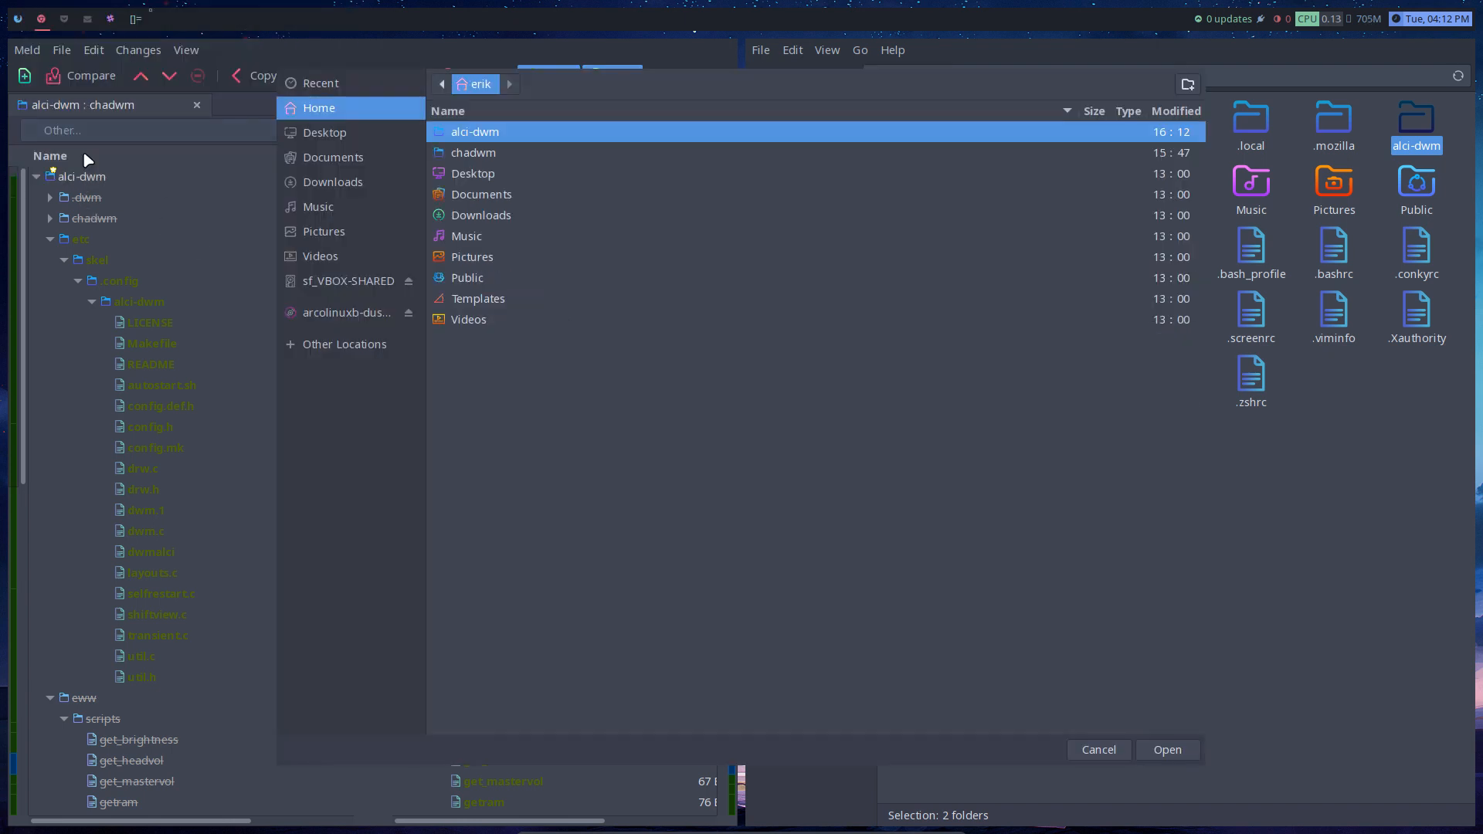
pyautogui.doubleClick(499, 133)
pyautogui.doubleClick(475, 299)
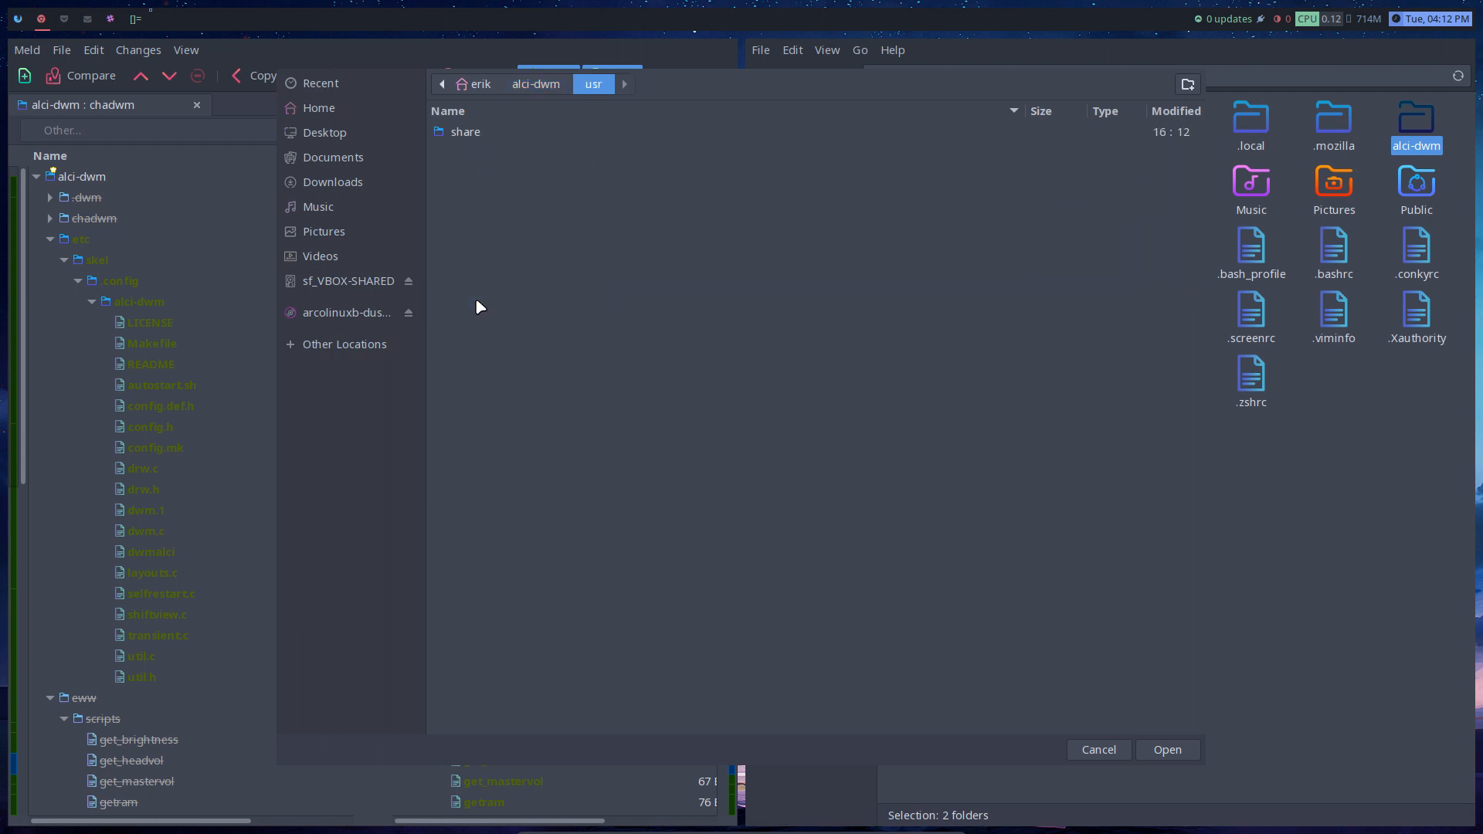
pyautogui.doubleClick(468, 132)
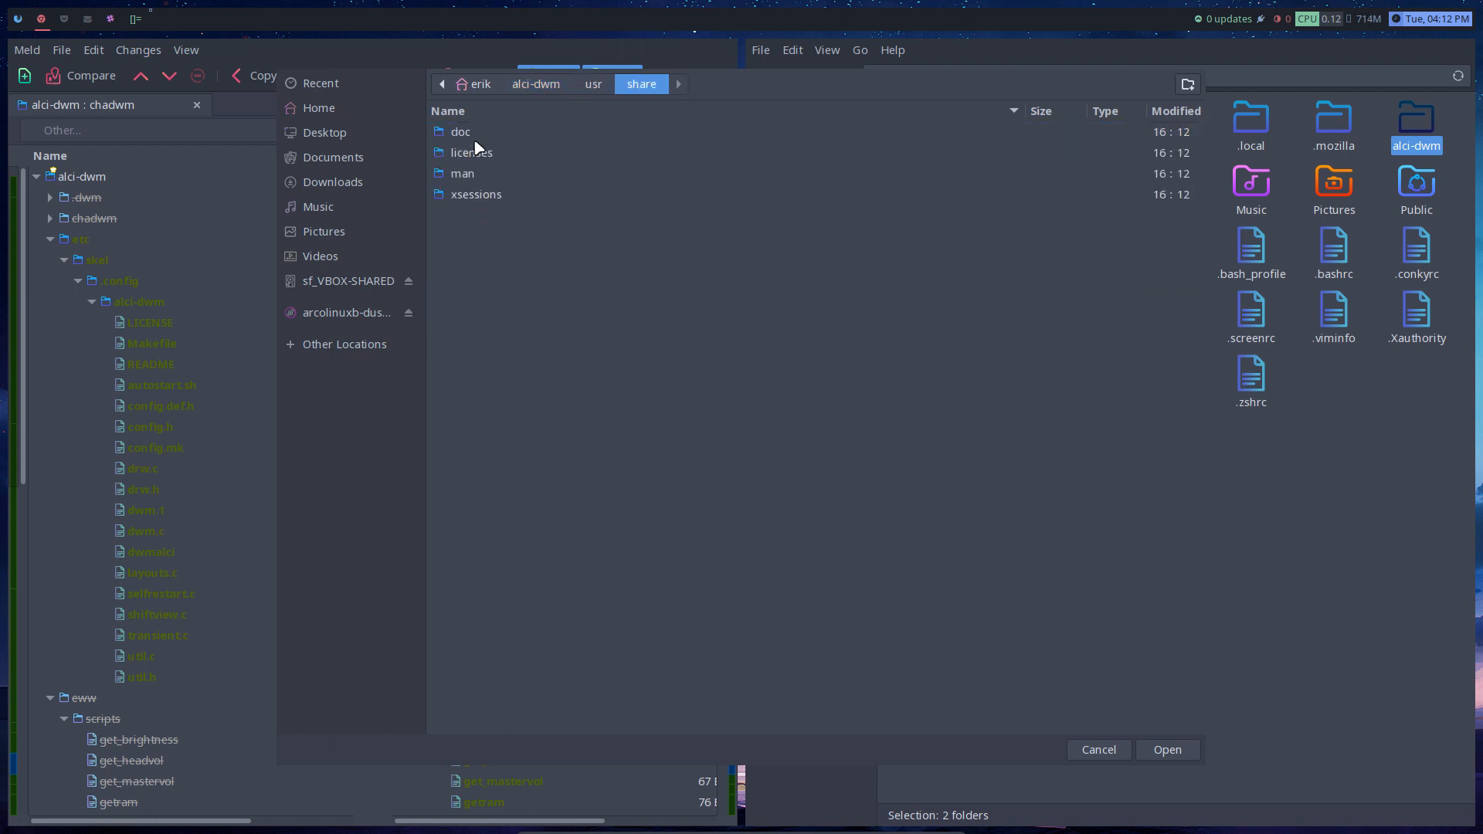
pyautogui.click(593, 85)
pyautogui.click(541, 84)
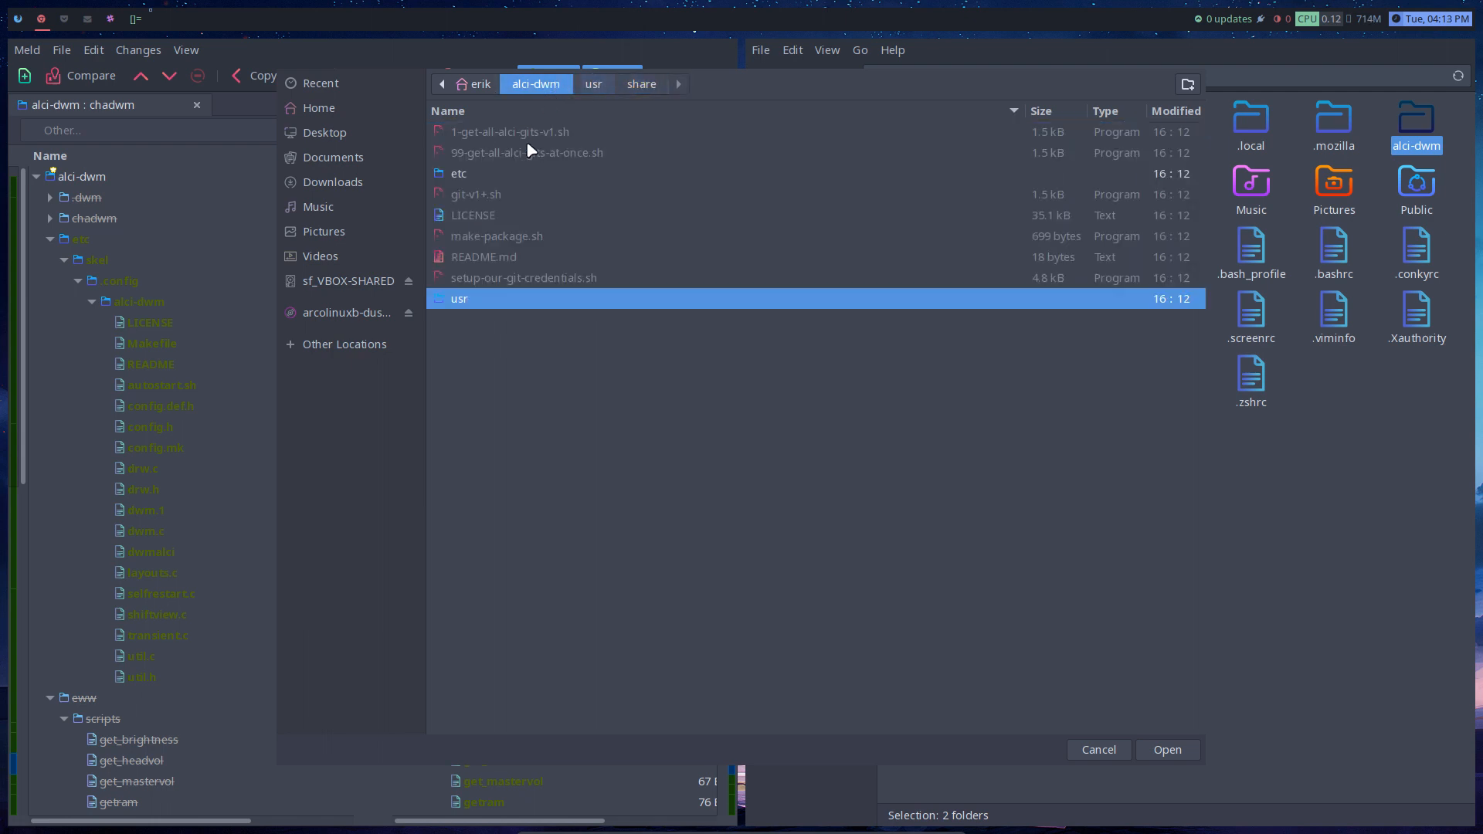
# Step: Show hidden folders and load alci-dwm/etc/skel/.config/alci-dwm as the alci-dwm side of the comparison
pyautogui.doubleClick(494, 173)
pyautogui.doubleClick(490, 132)
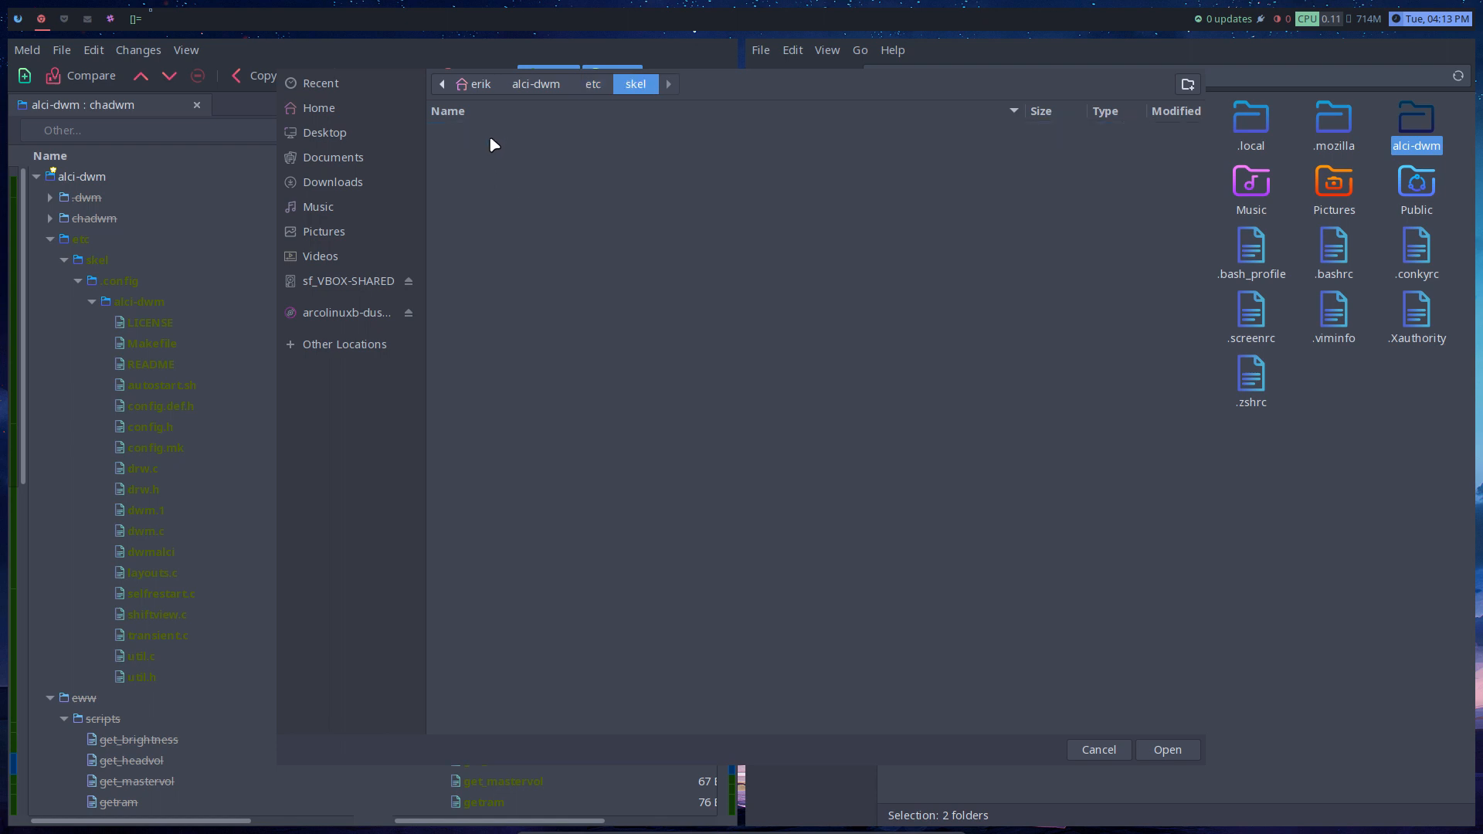
pyautogui.doubleClick(490, 133)
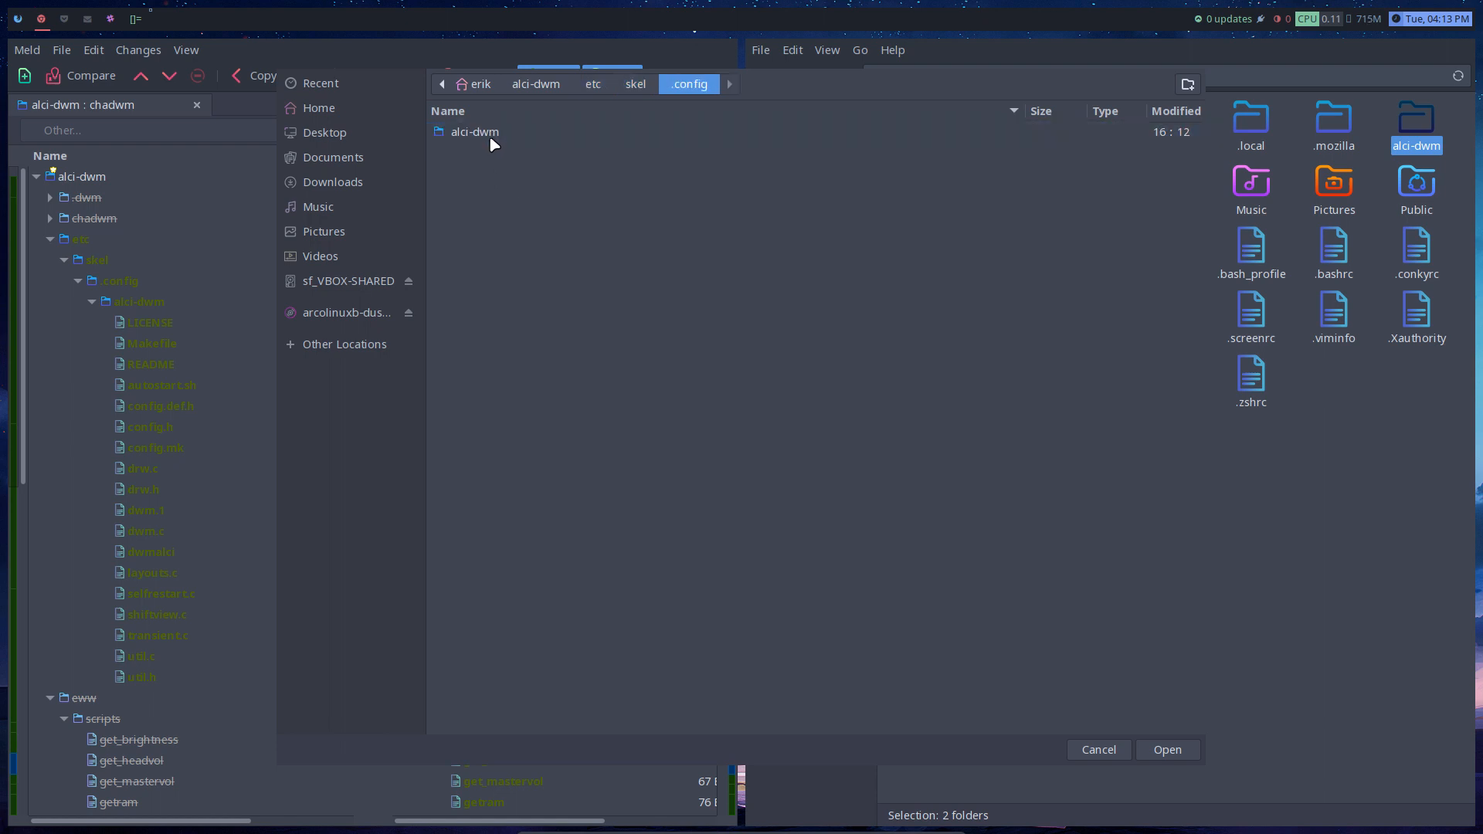
pyautogui.doubleClick(490, 133)
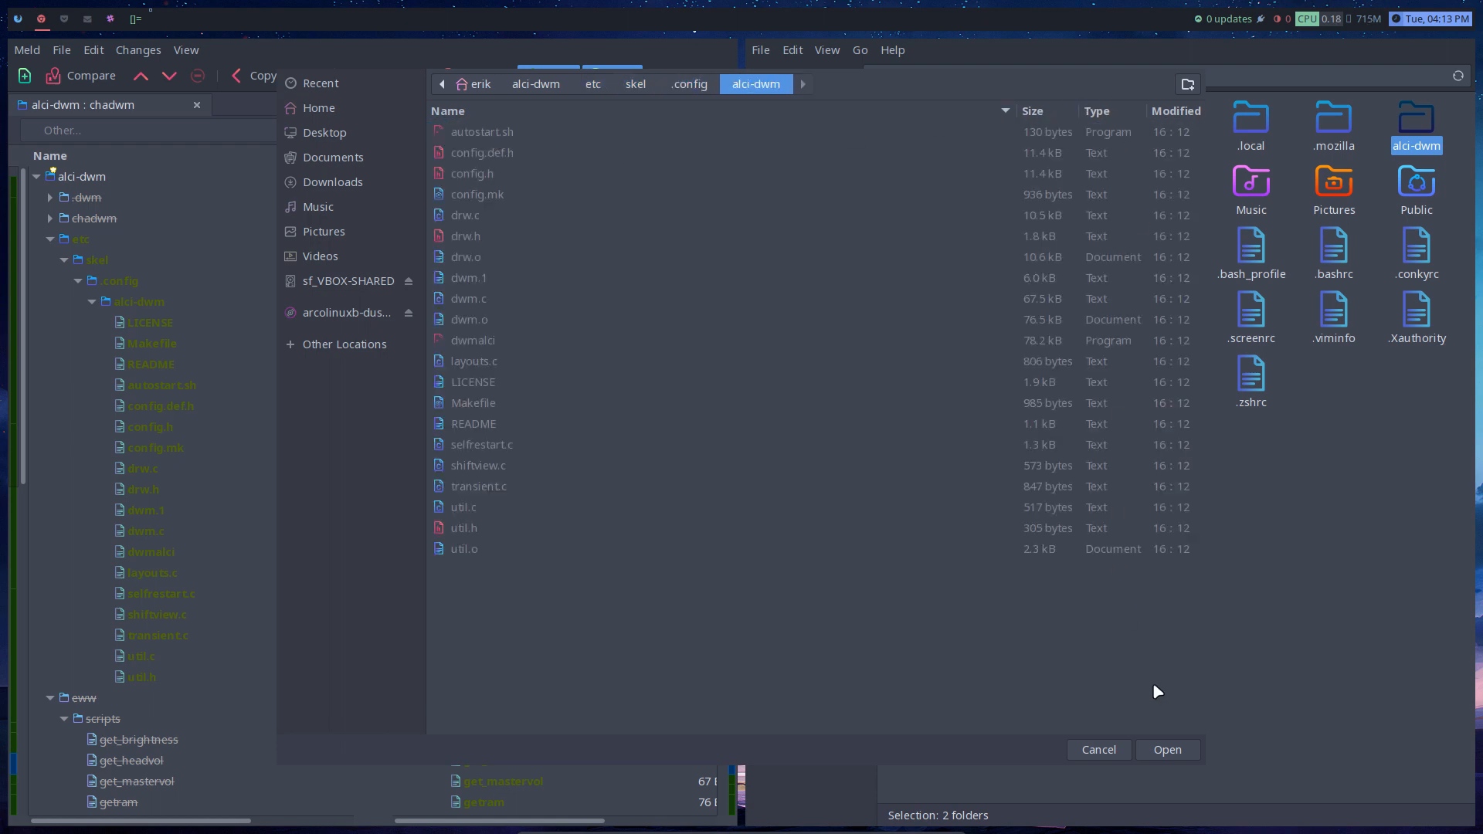
pyautogui.click(1167, 750)
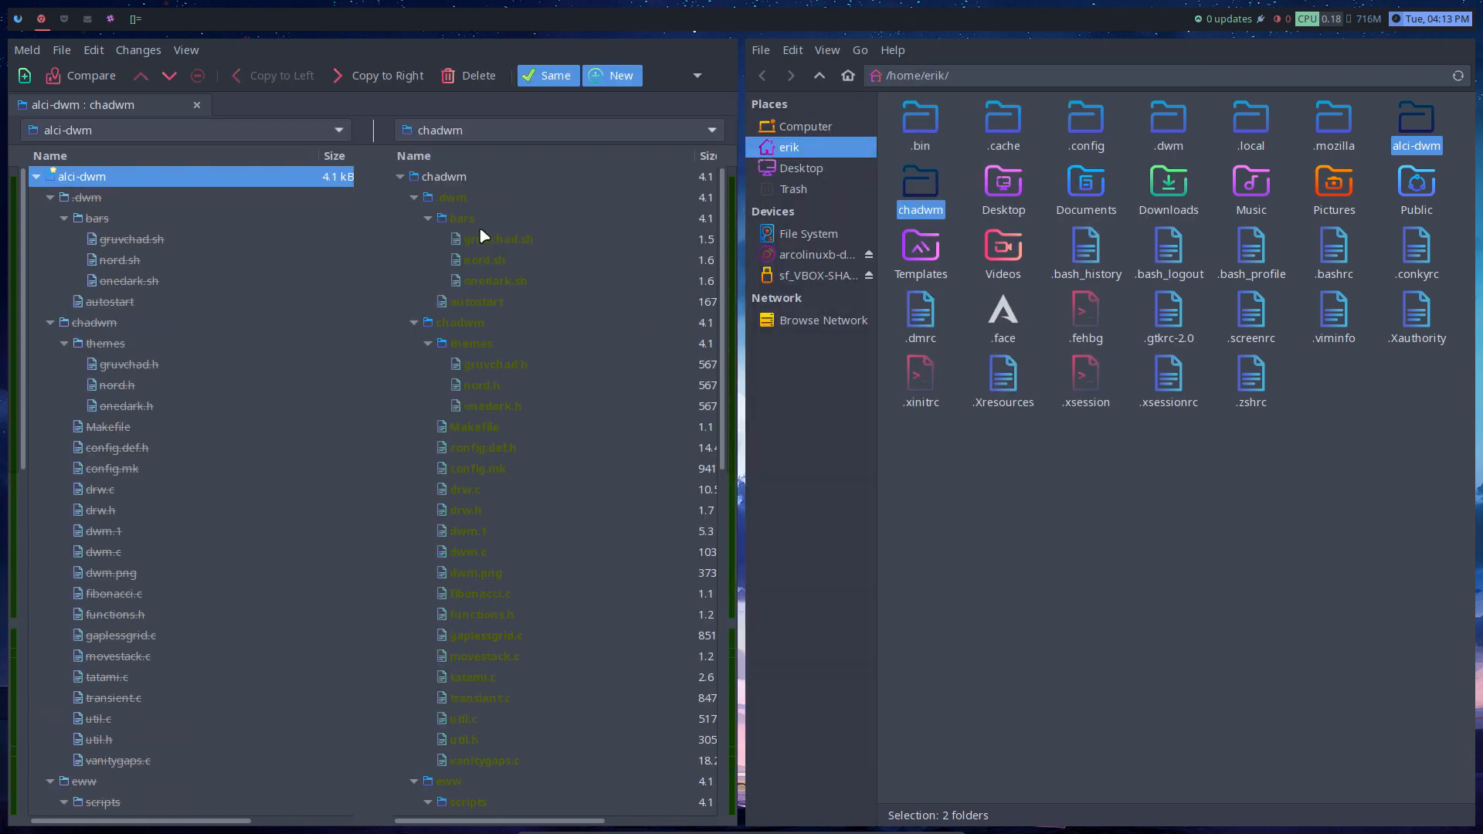
# Step: Load the inner chadwm/chadwm subfolder as the chadwm side of the folder comparison
pyautogui.click(458, 203)
pyautogui.click(447, 185)
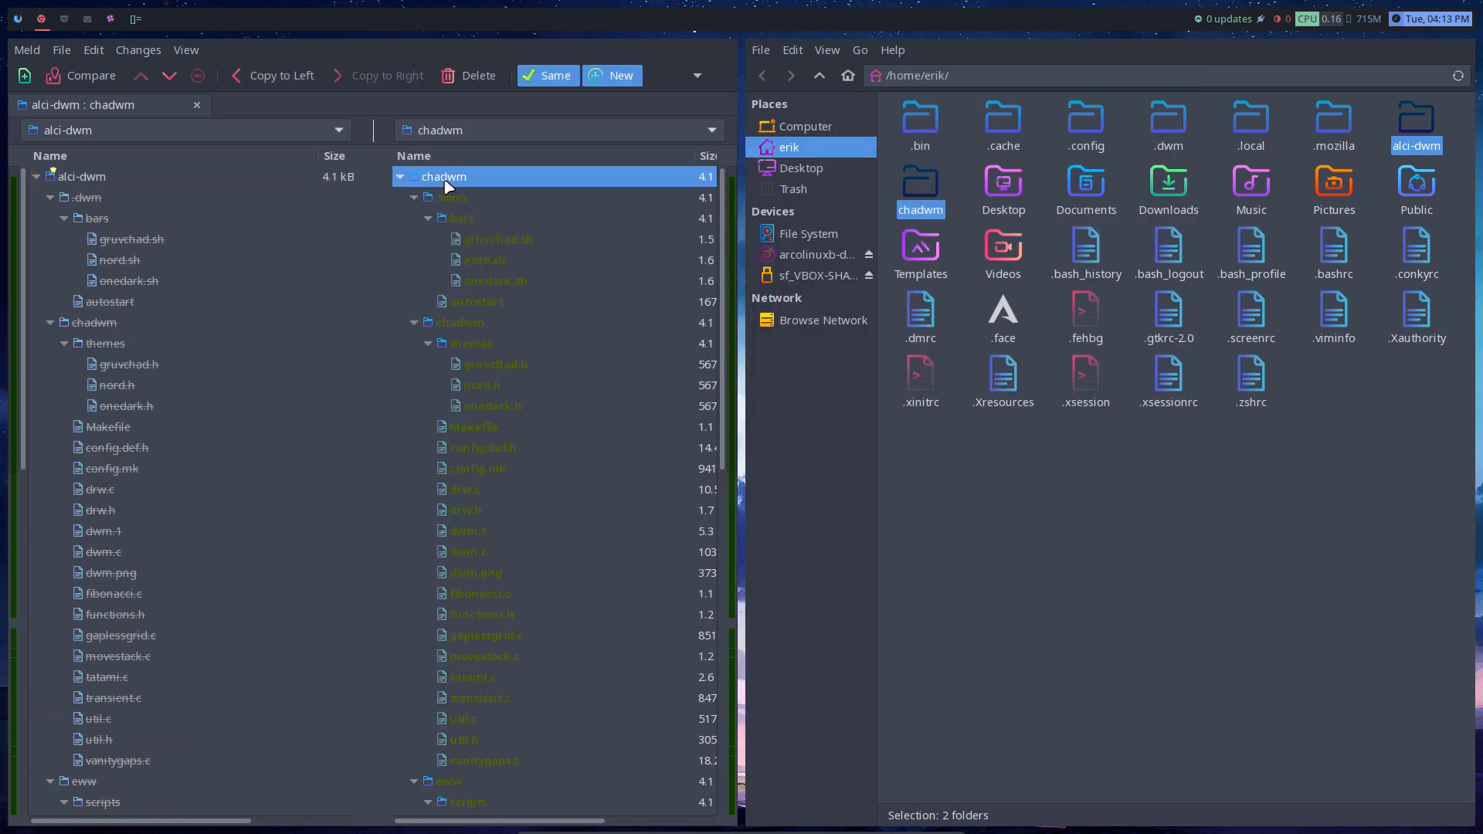
pyautogui.doubleClick(446, 185)
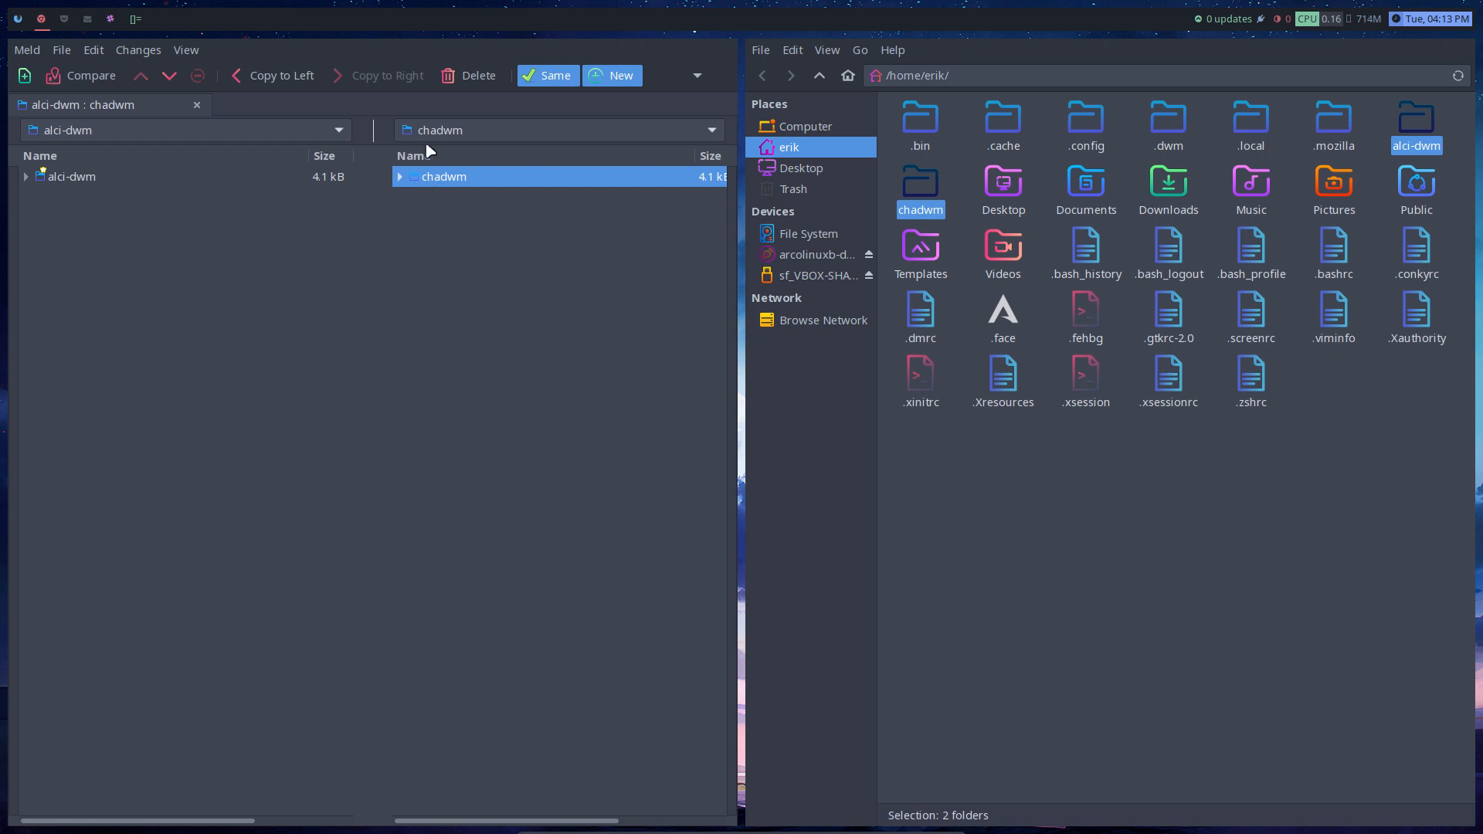
pyautogui.click(445, 130)
pyautogui.click(449, 159)
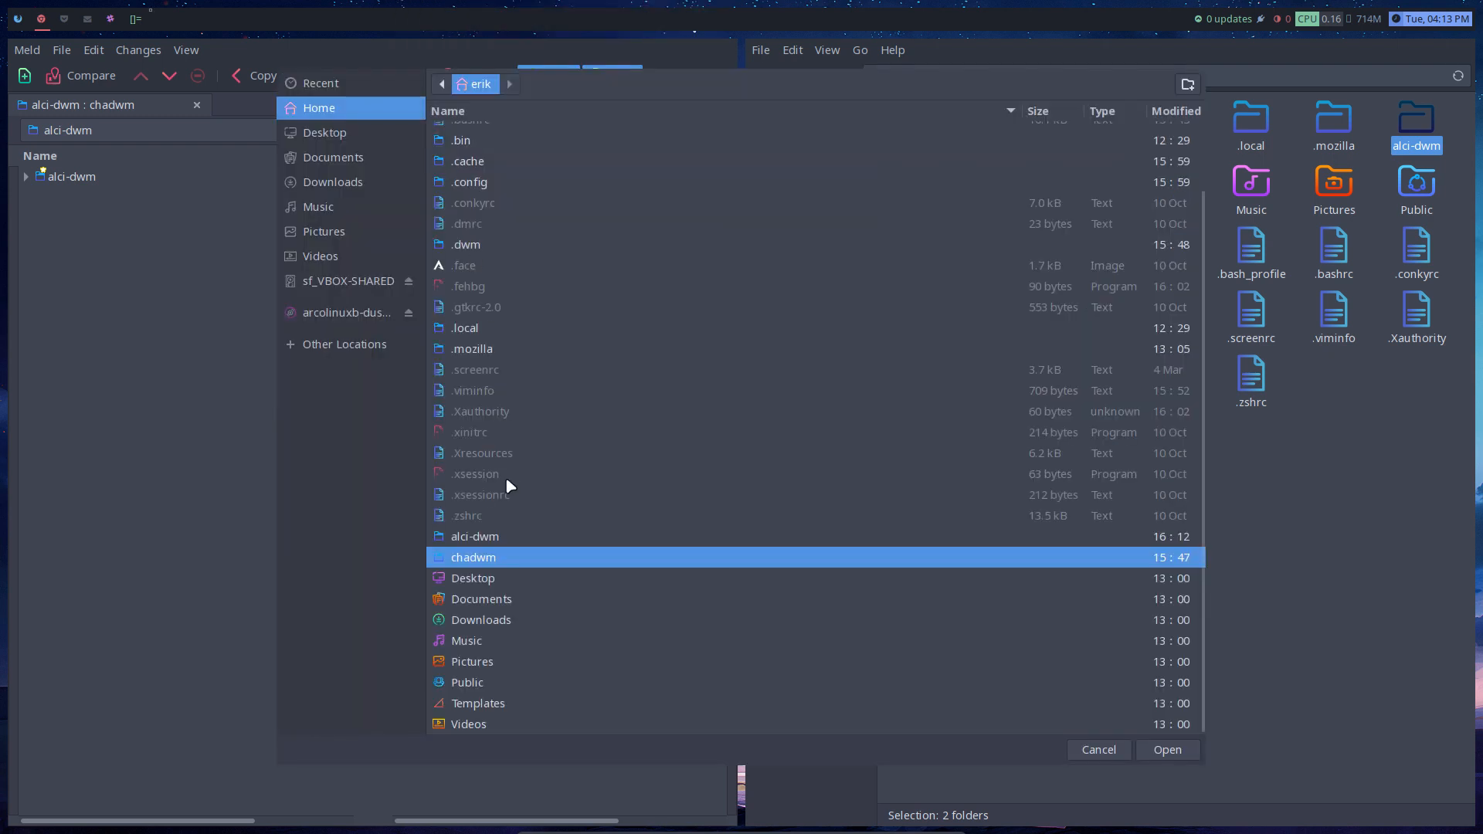
pyautogui.doubleClick(505, 557)
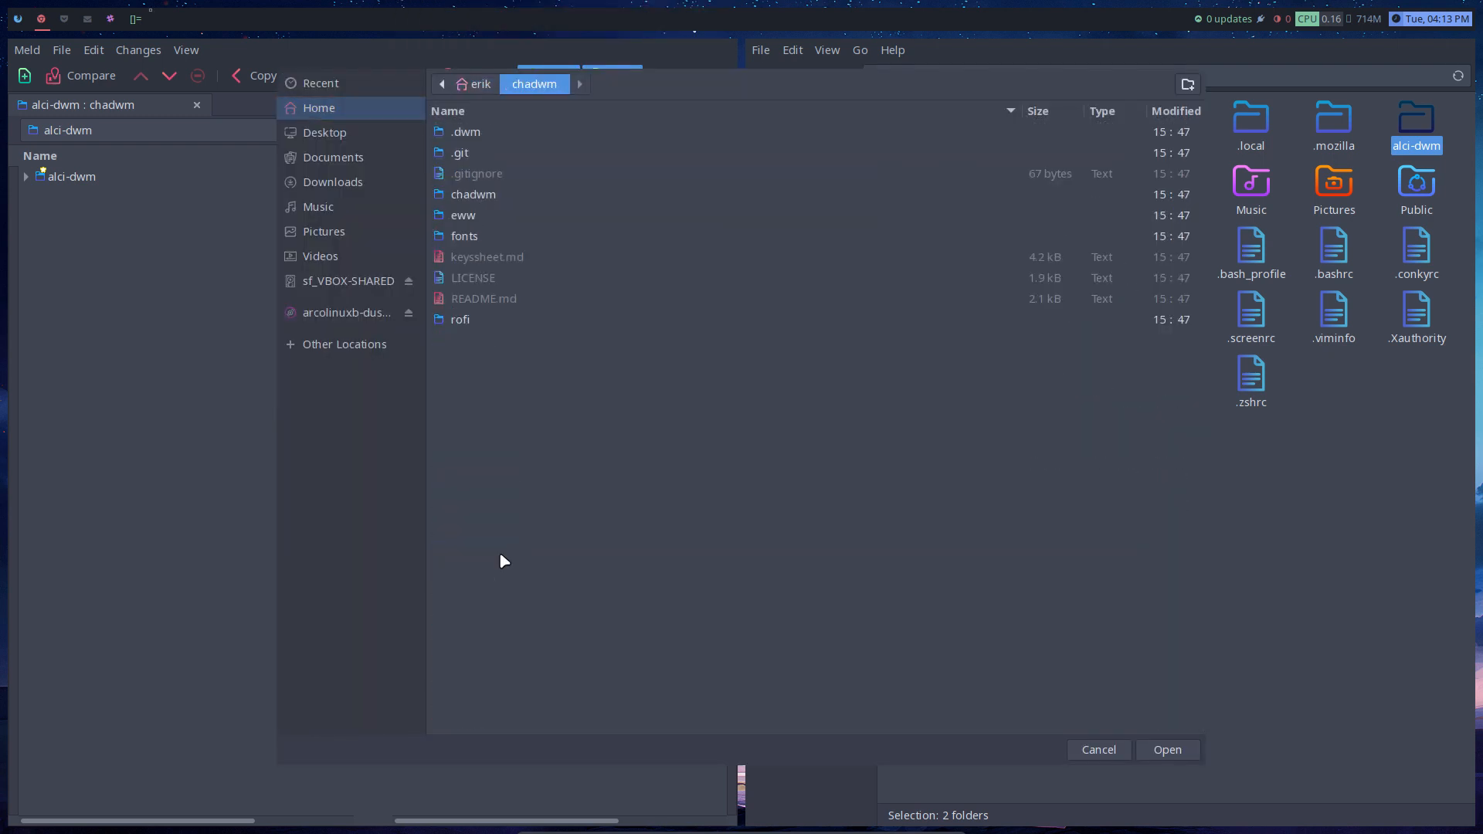
pyautogui.doubleClick(479, 196)
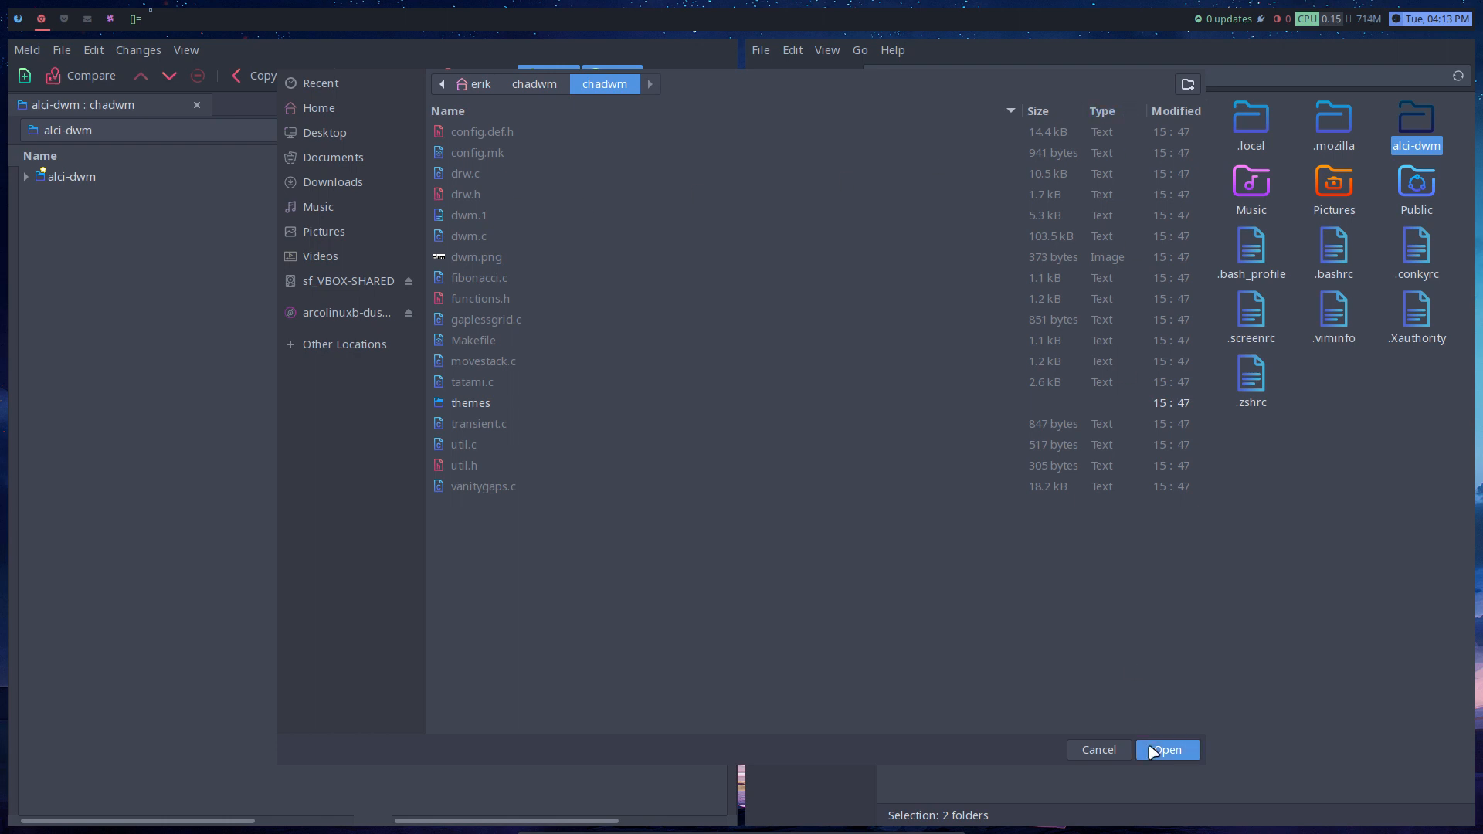
pyautogui.click(1166, 750)
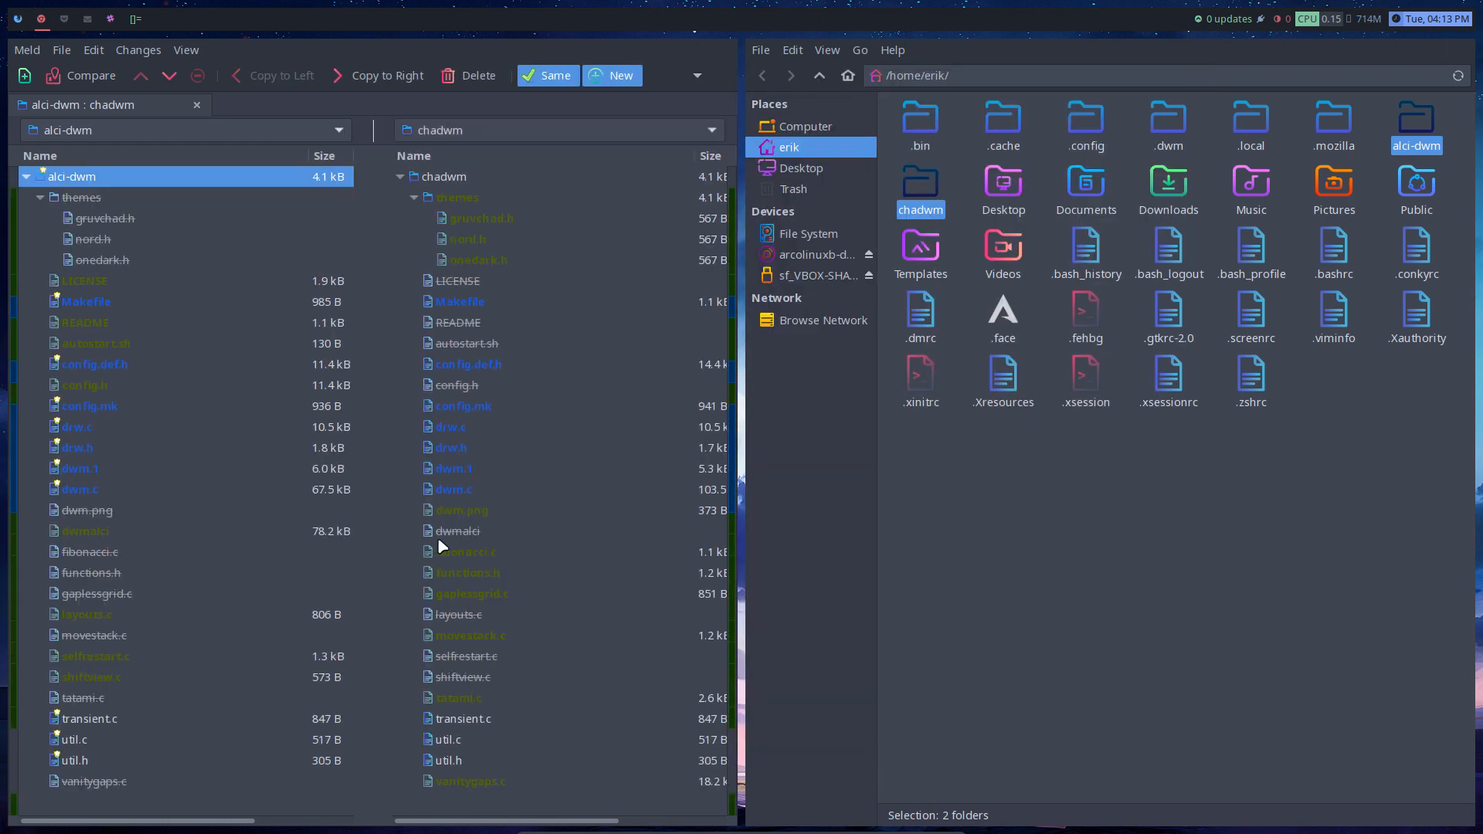
# Step: Open the side-by-side file comparison of the alci-dwm and chadwm Makefiles
pyautogui.click(76, 199)
pyautogui.click(467, 197)
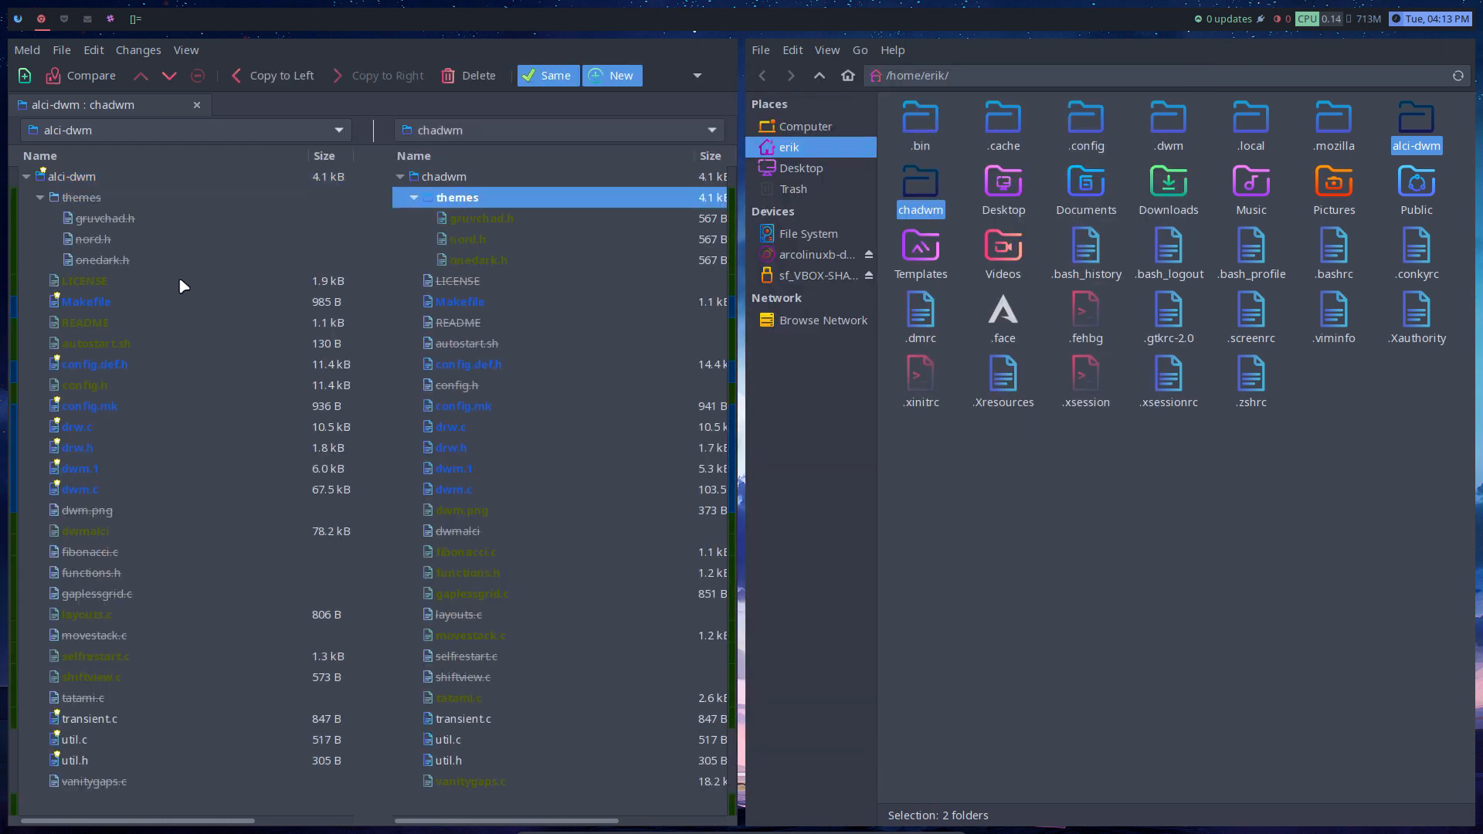
pyautogui.click(99, 281)
pyautogui.click(113, 297)
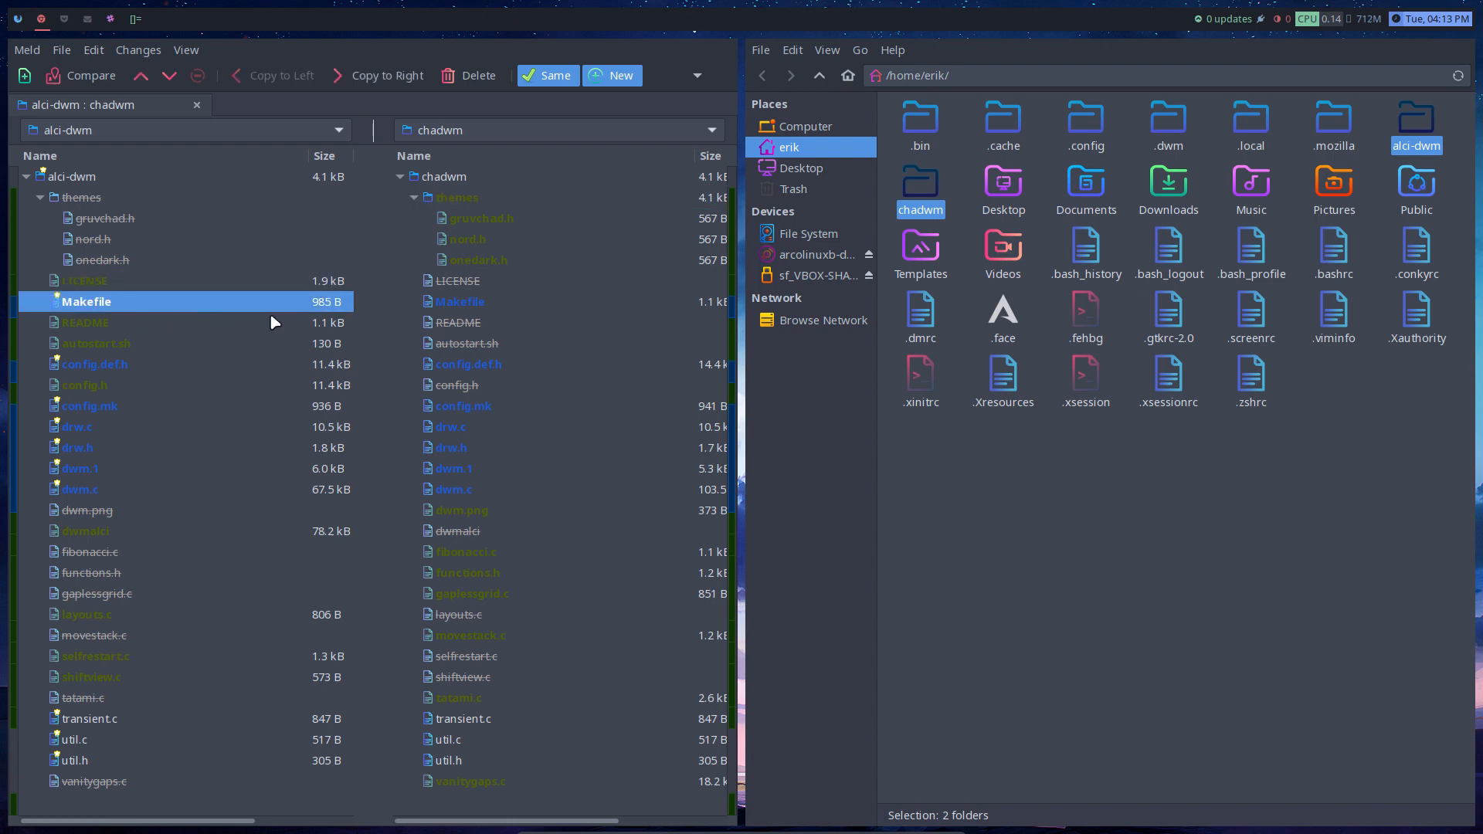
pyautogui.click(456, 307)
pyautogui.doubleClick(113, 302)
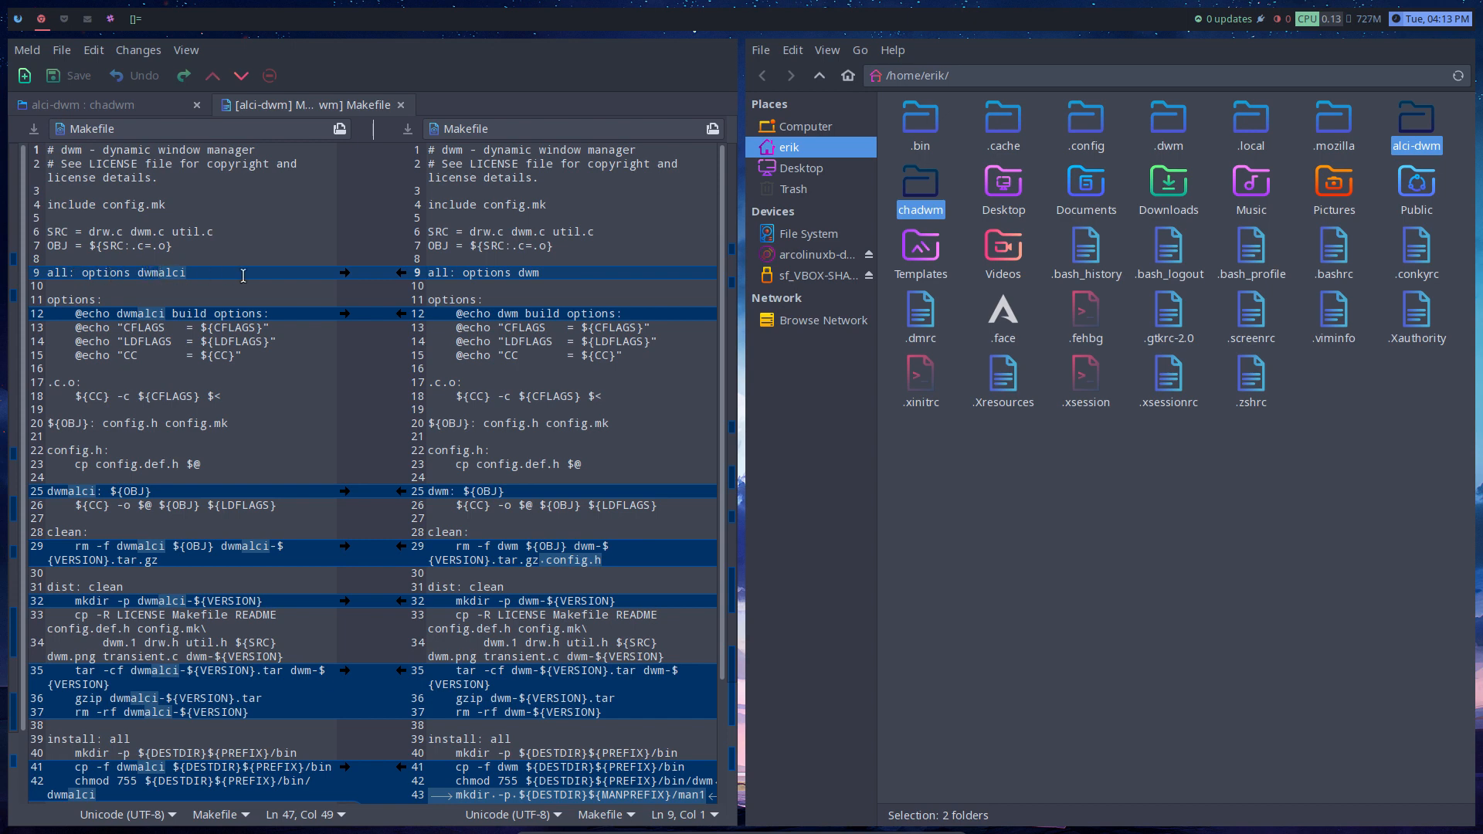
# Step: In the chadwm Makefile, change dwm to chadwm in the "all: options" line and the "build options" echo line
pyautogui.click(517, 275)
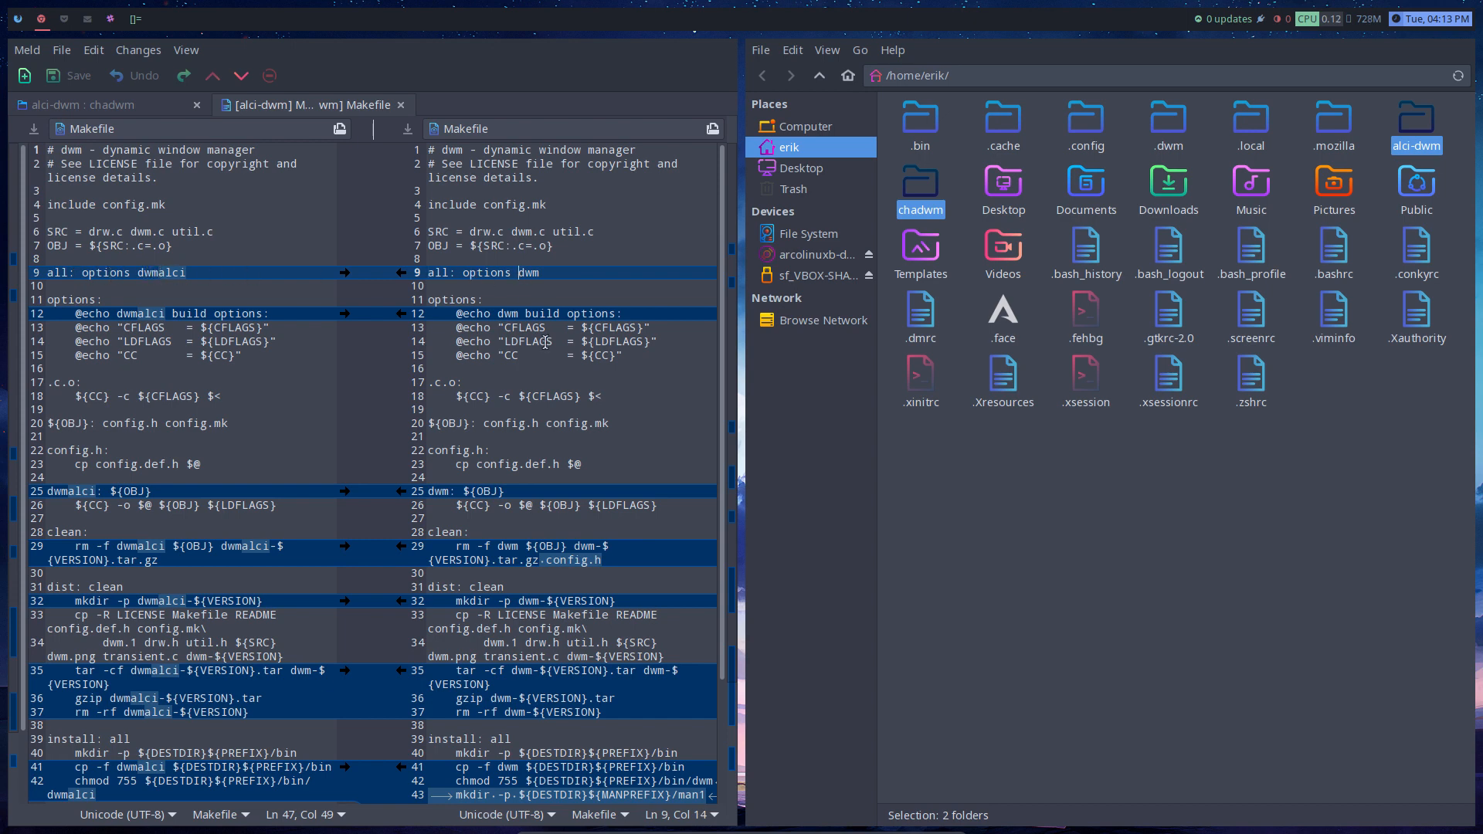
pyautogui.write('cha')
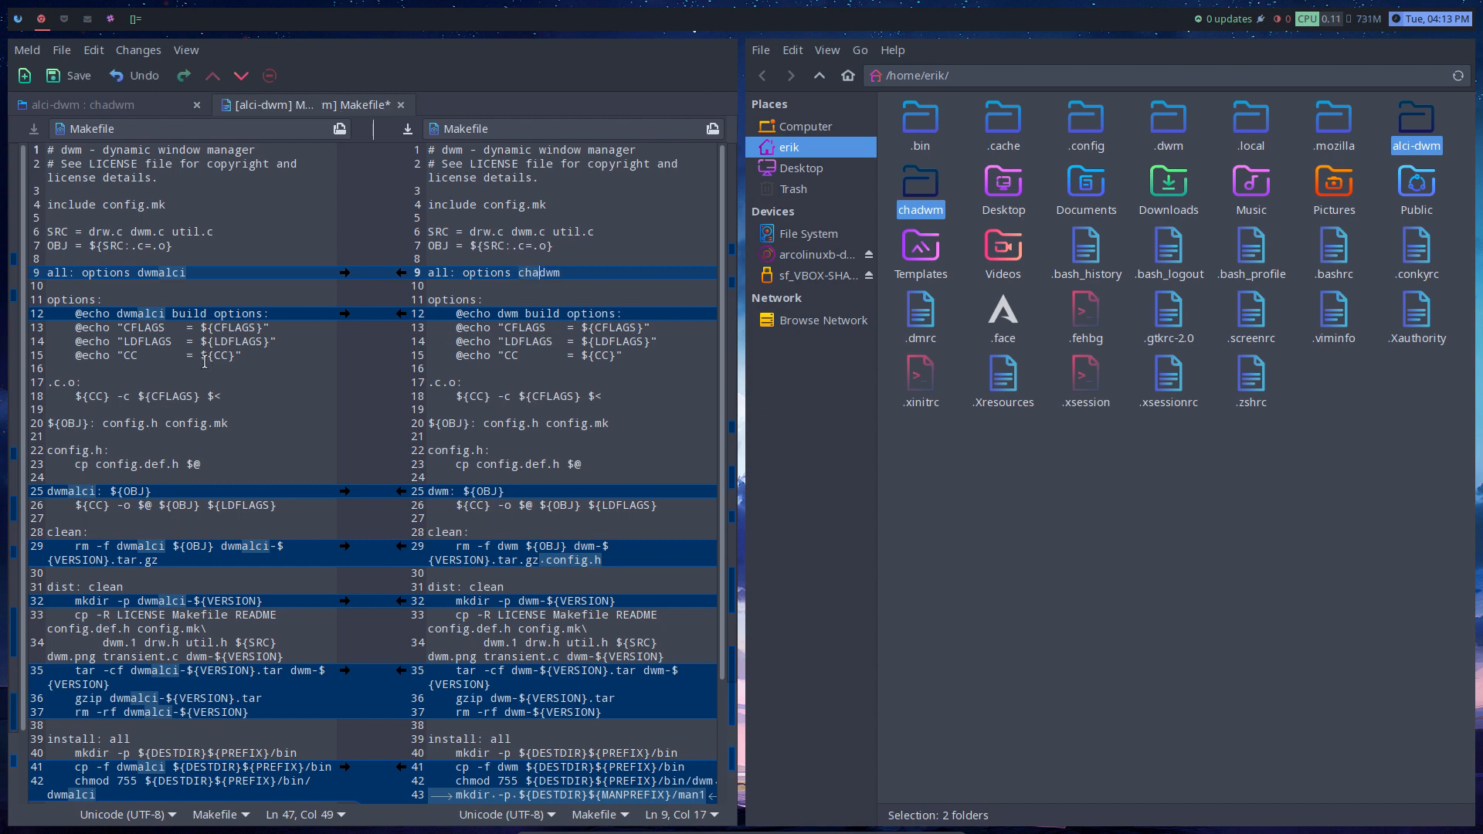
pyautogui.click(499, 314)
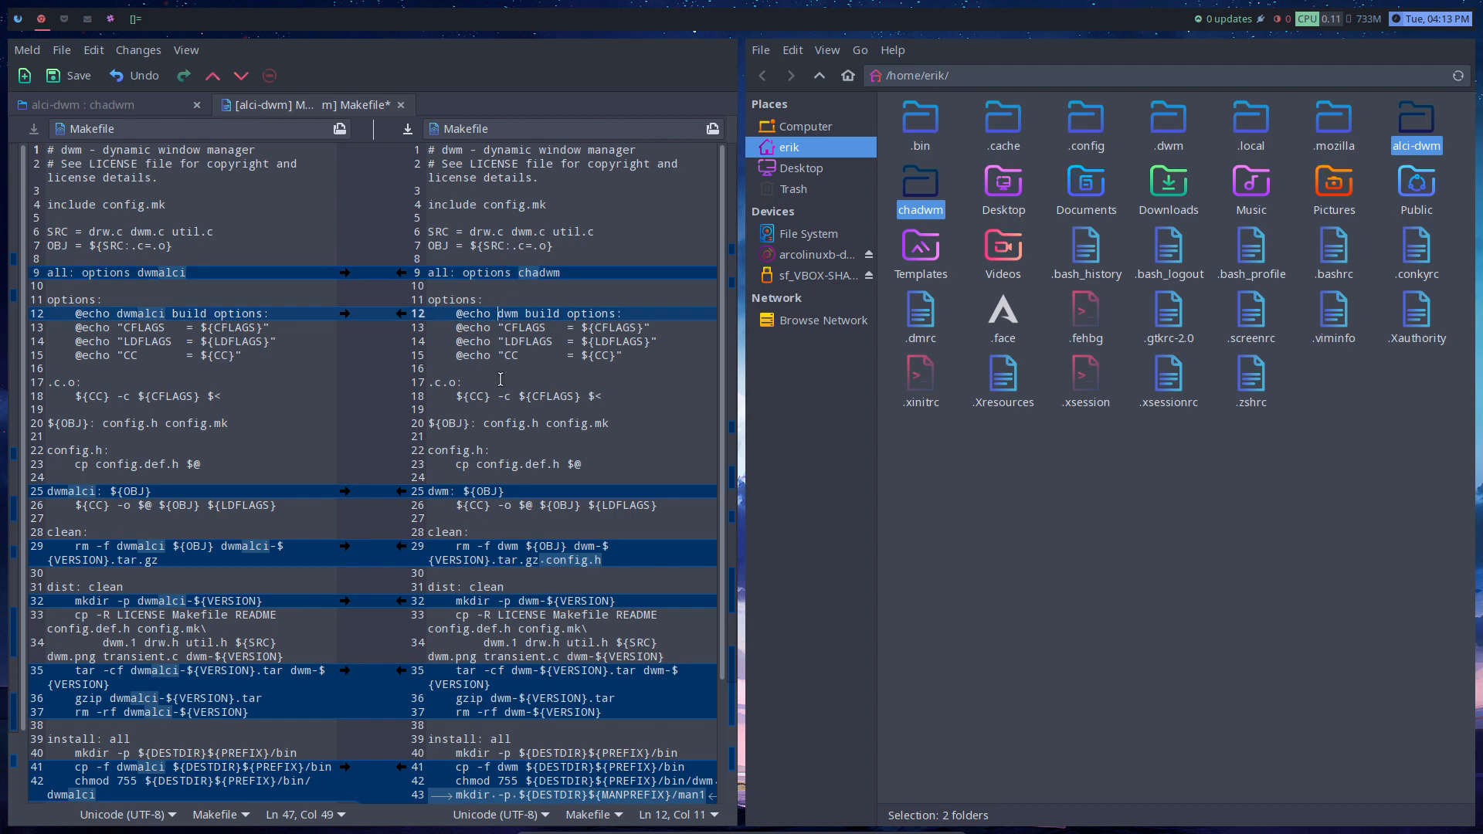
pyautogui.write('cha')
# Step: Change dwm to chadwm in the install section's chmod 755 line of the chadwm Makefile, and close the comparison saving the edits
pyautogui.scroll(-1, 121, 550)
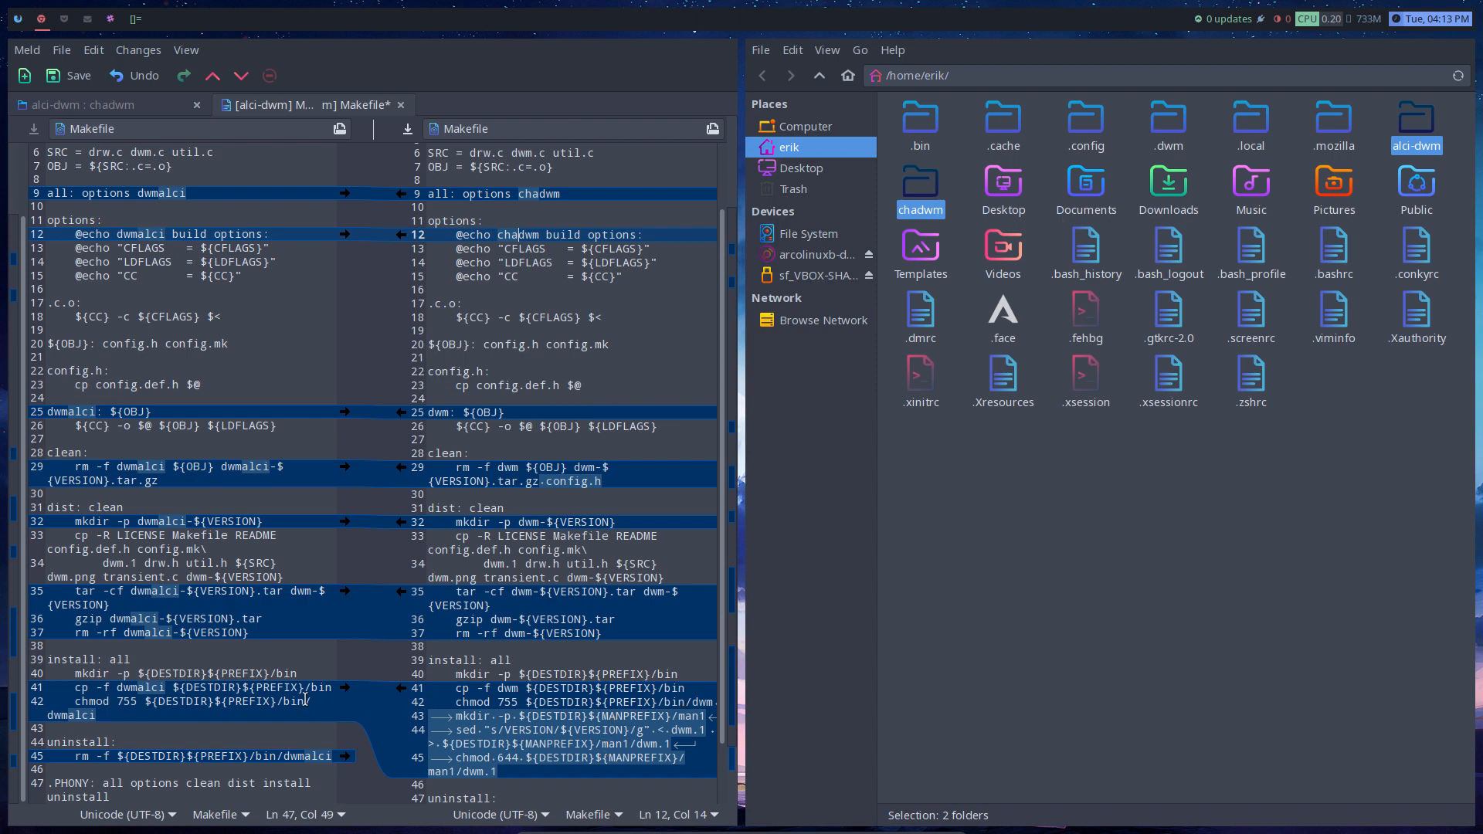
pyautogui.click(49, 715)
pyautogui.moveTo(49, 714); pyautogui.dragTo(96, 716)
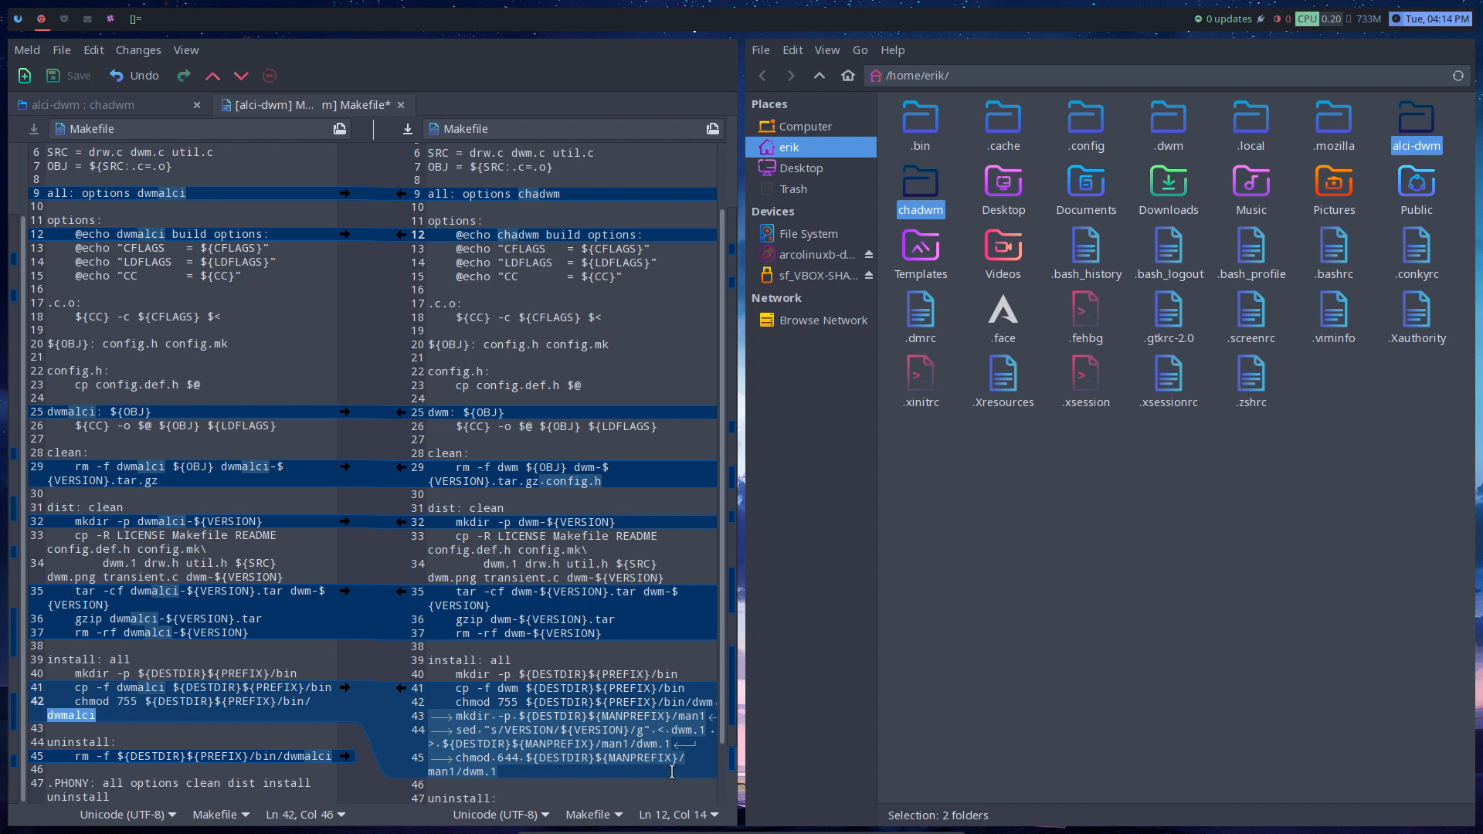
pyautogui.click(693, 703)
pyautogui.write('cha')
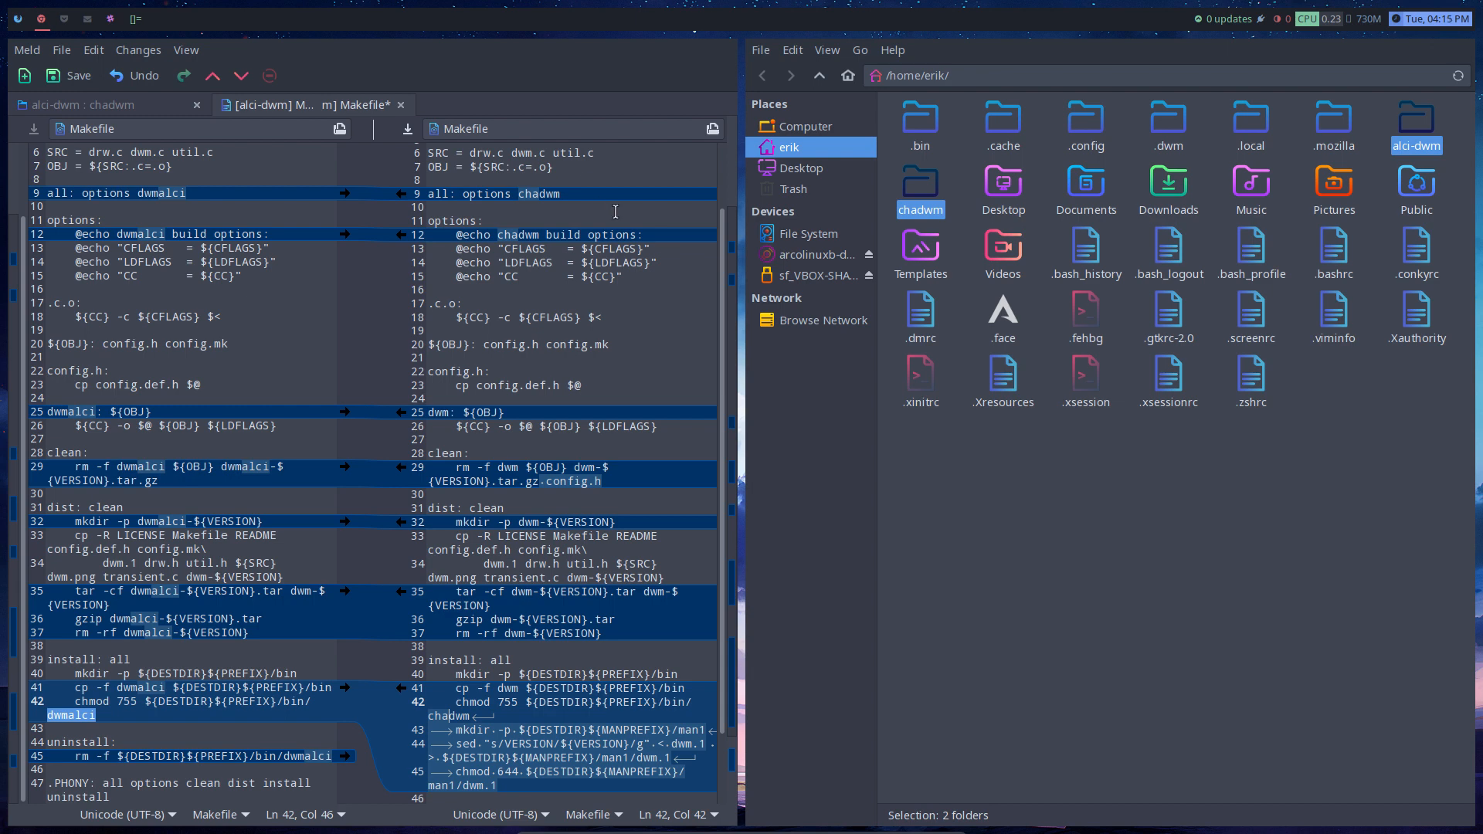
pyautogui.scroll(-2, 588, 388)
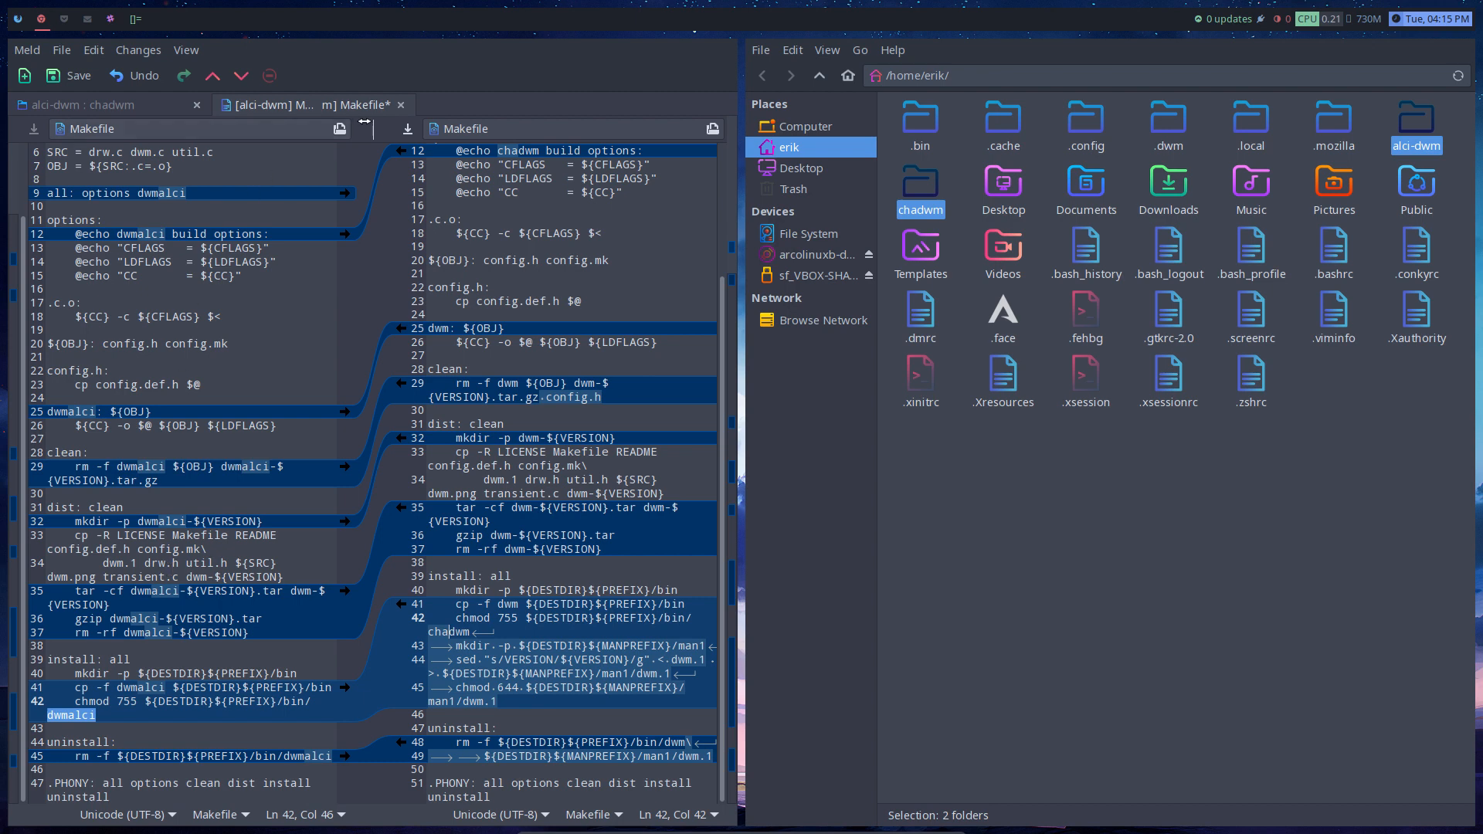
pyautogui.click(401, 105)
pyautogui.click(823, 474)
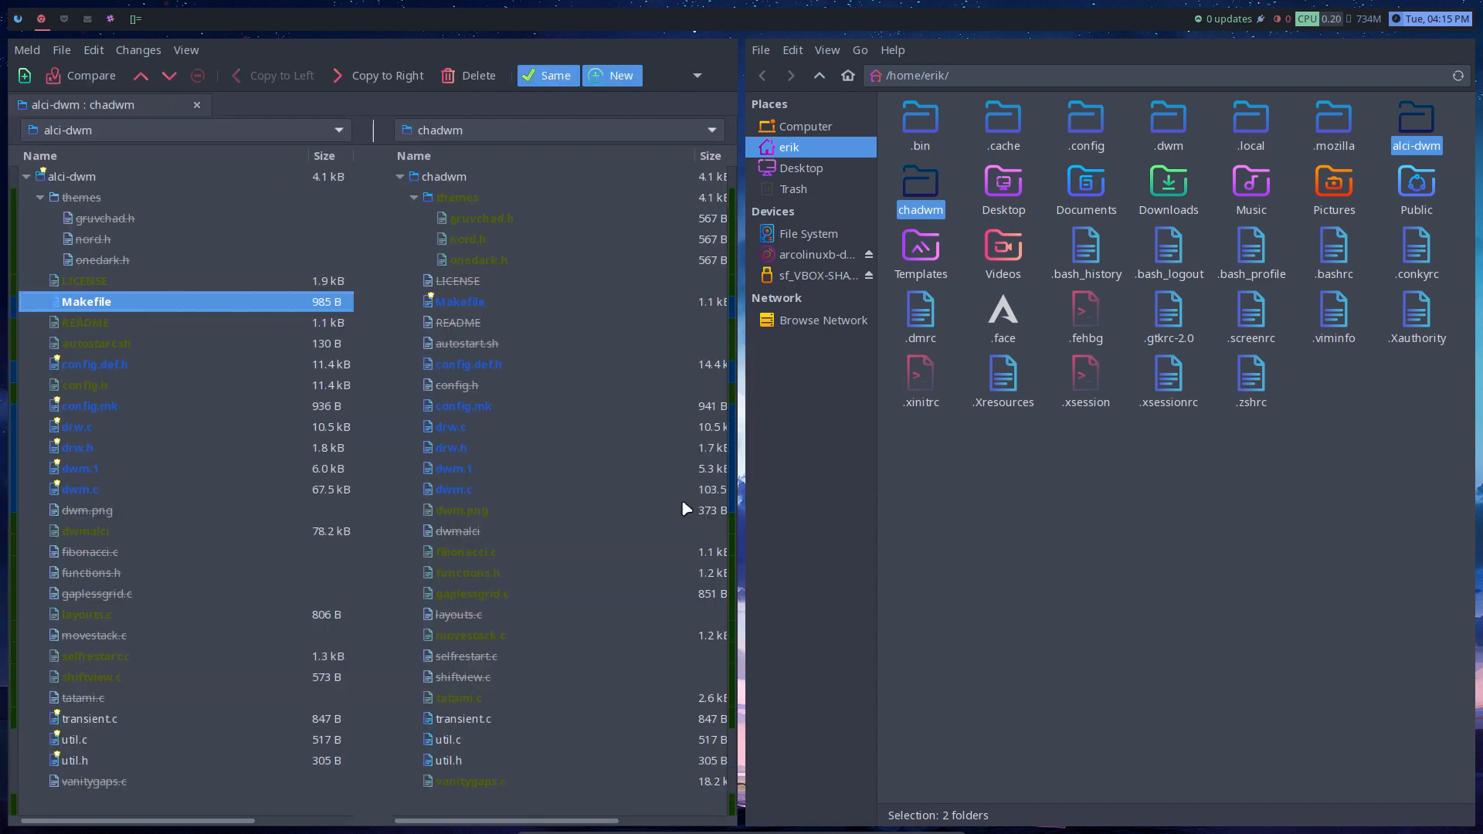
# Step: Examine the differences between the alci-dwm and chadwm versions of drw.c and close that comparison
pyautogui.click(116, 366)
pyautogui.click(109, 408)
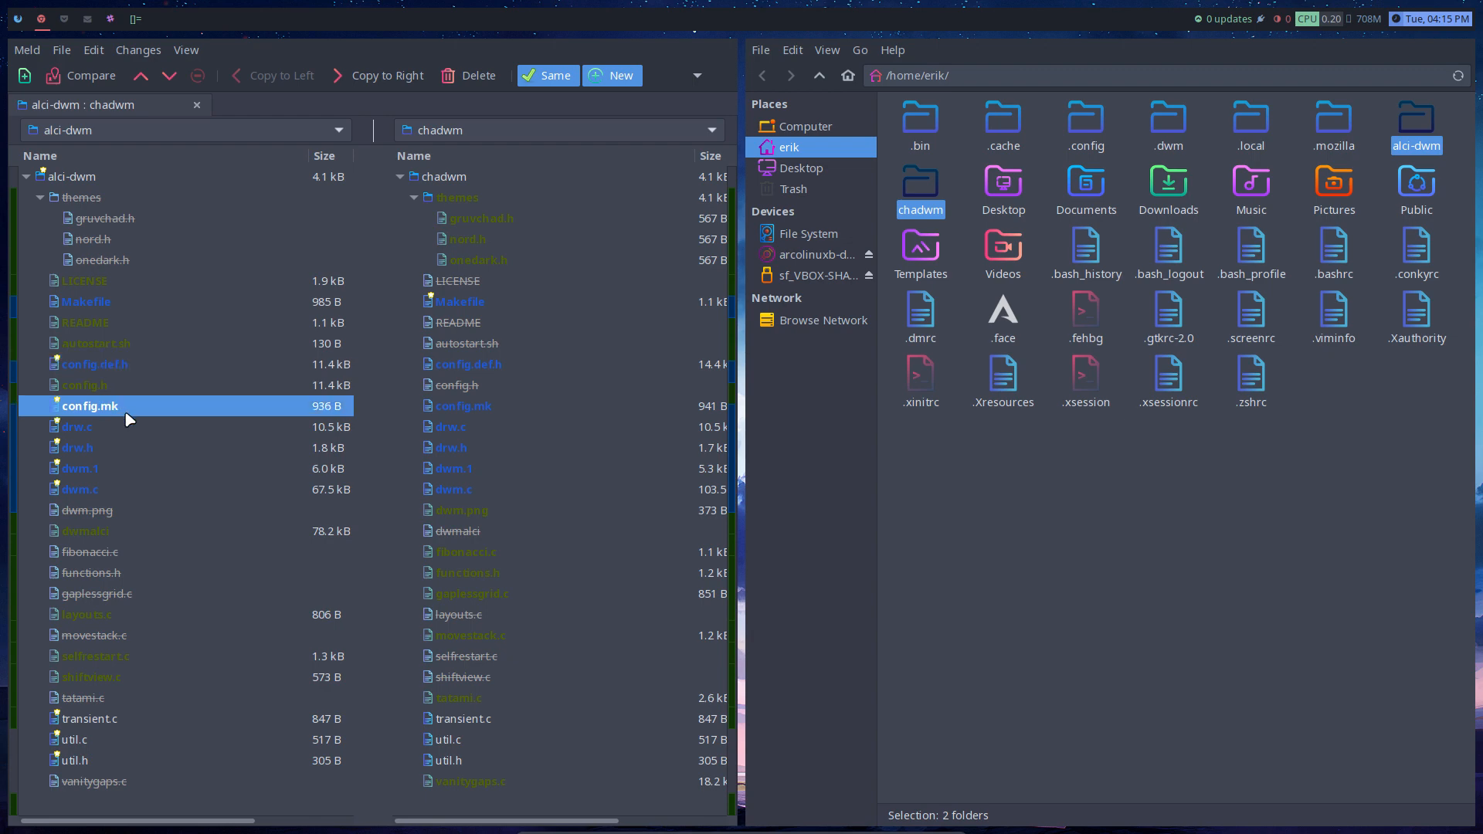
pyautogui.click(113, 431)
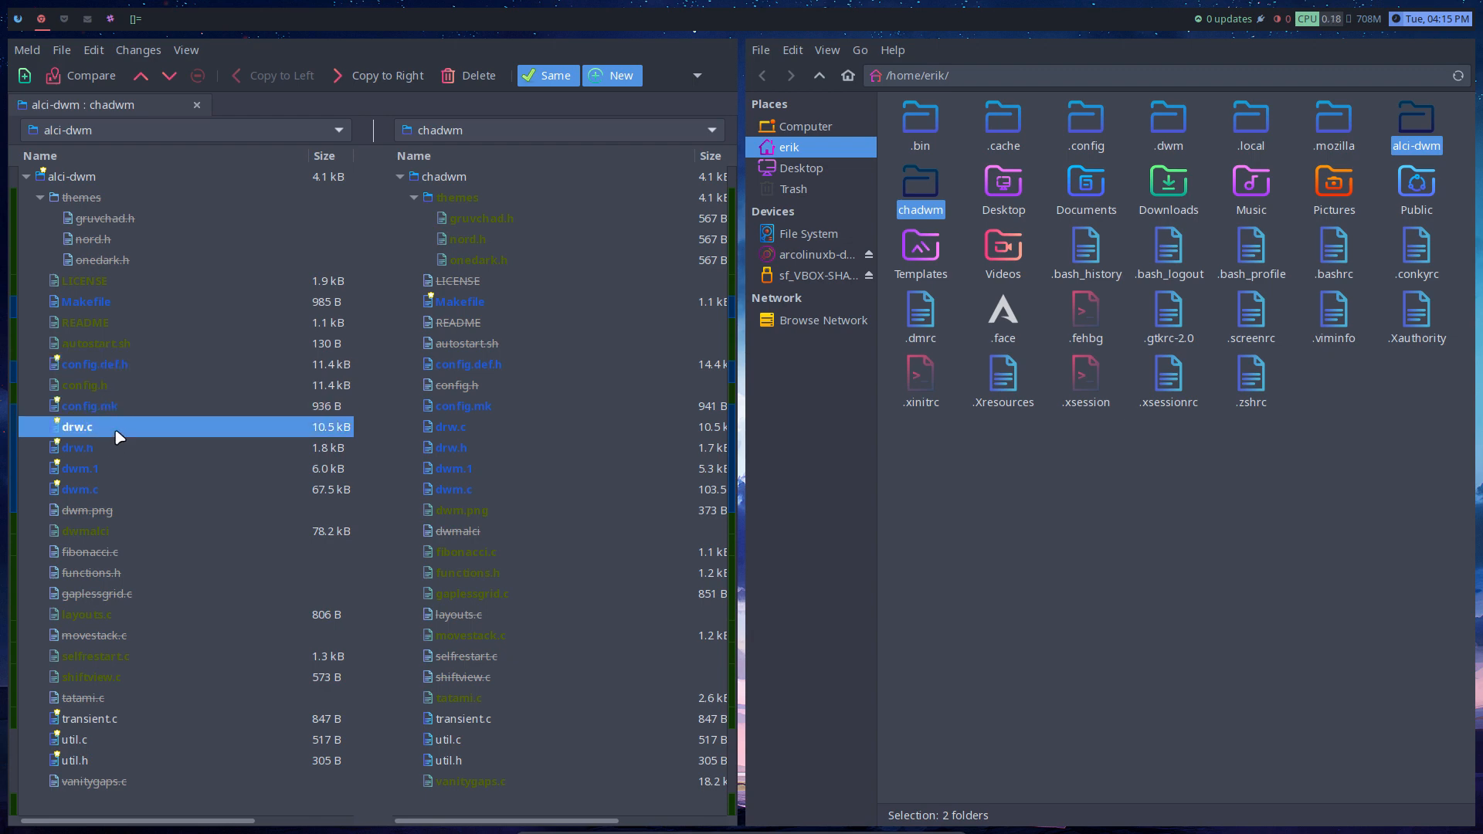
pyautogui.doubleClick(116, 431)
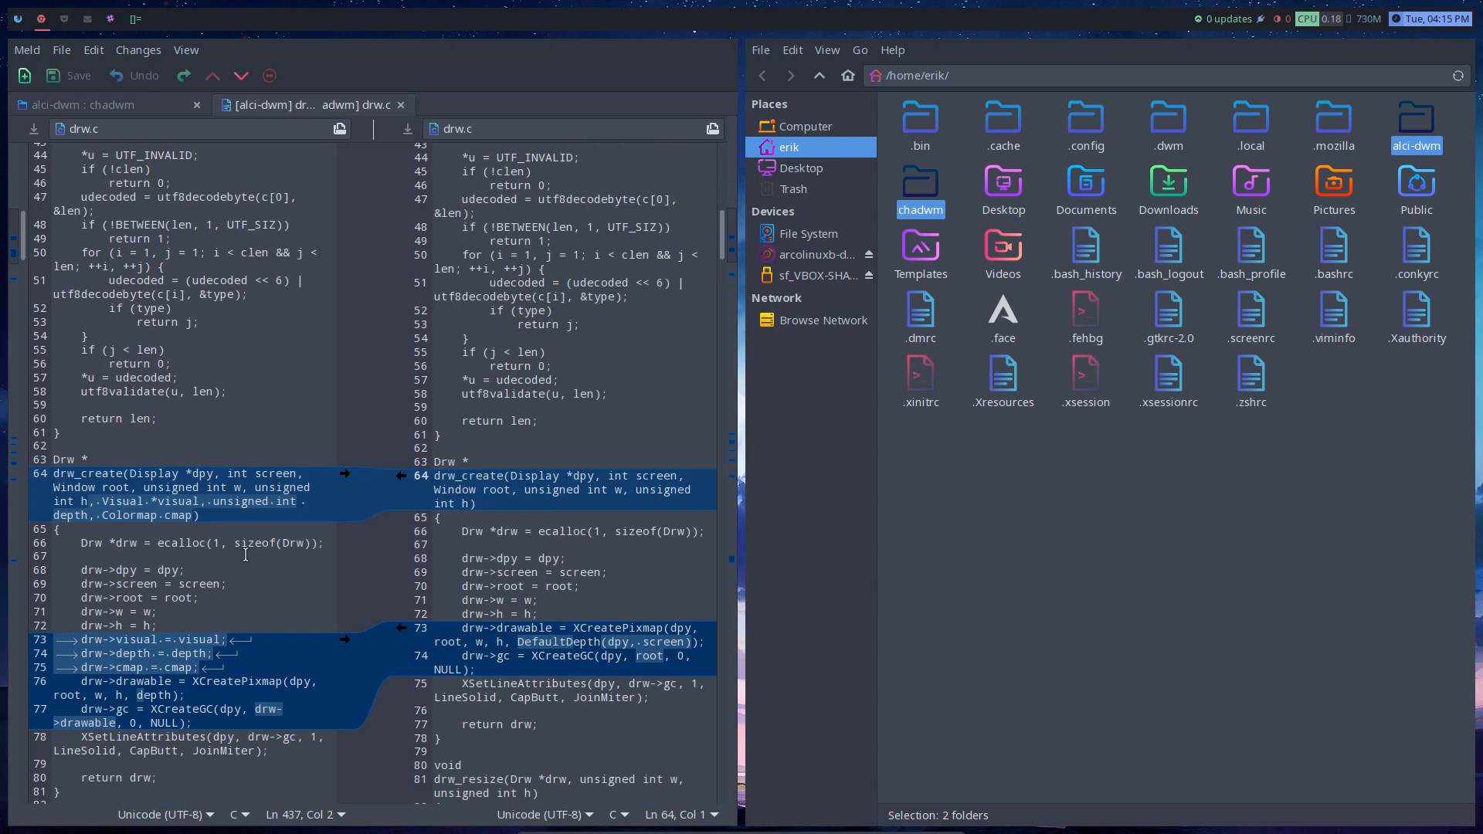
pyautogui.scroll(-2, 246, 555)
pyautogui.scroll(-2, 246, 555)
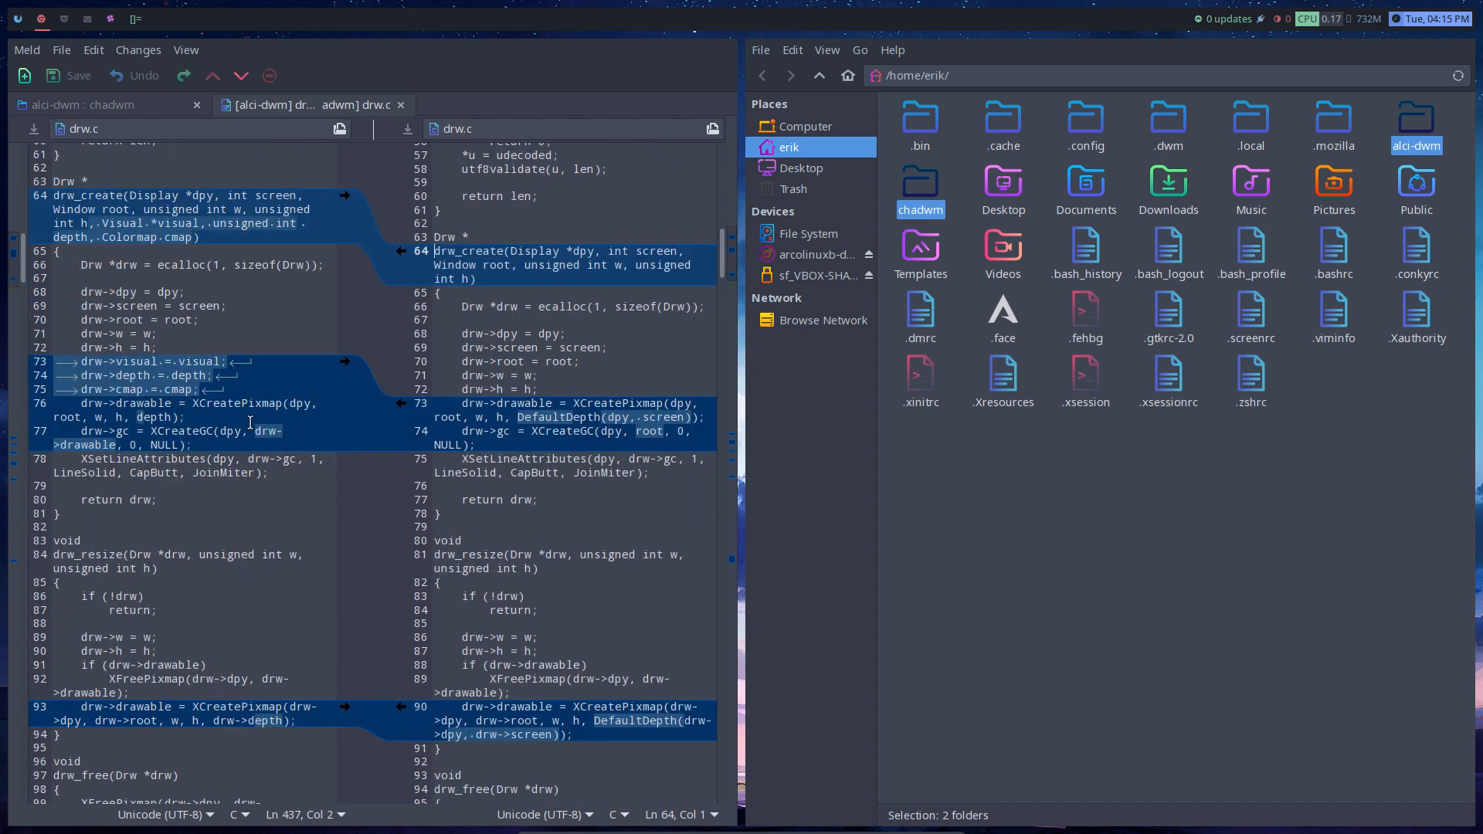
pyautogui.click(400, 105)
# Step: Examine the differences between the alci-dwm and chadwm versions of drw.h and close that comparison
pyautogui.doubleClick(77, 447)
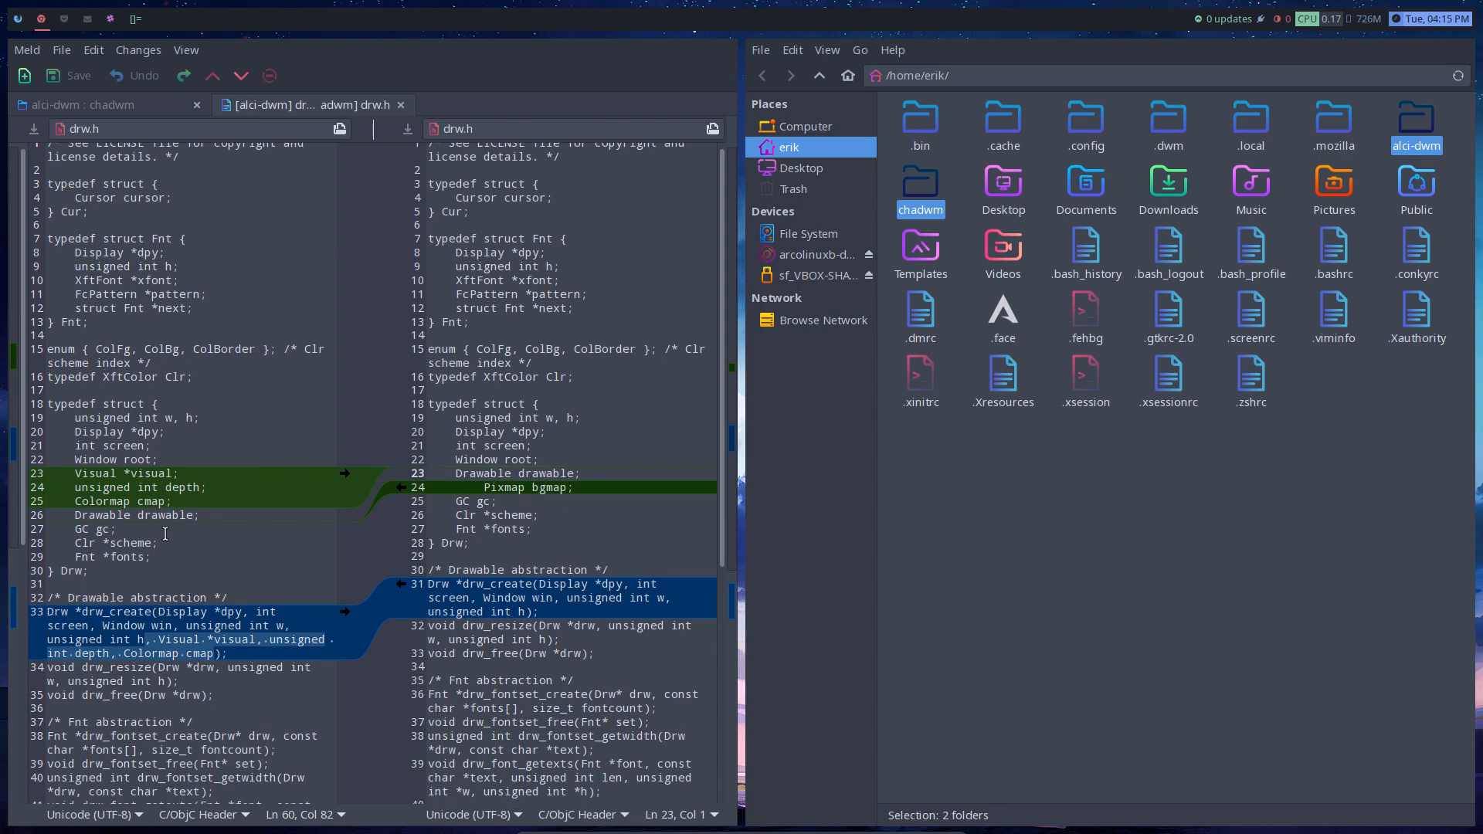
pyautogui.scroll(-2, 173, 606)
pyautogui.scroll(-5, 173, 606)
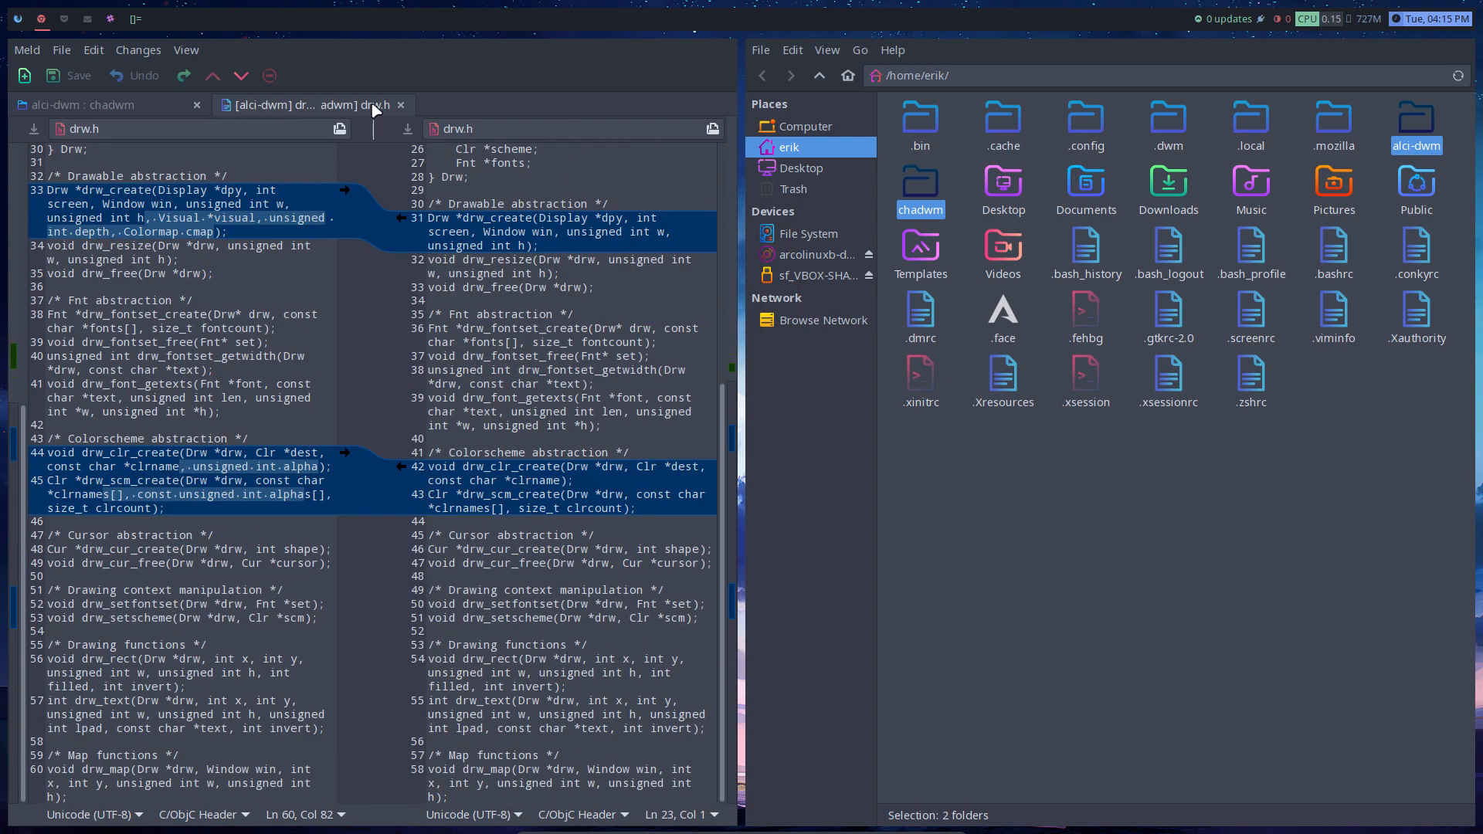
pyautogui.click(400, 105)
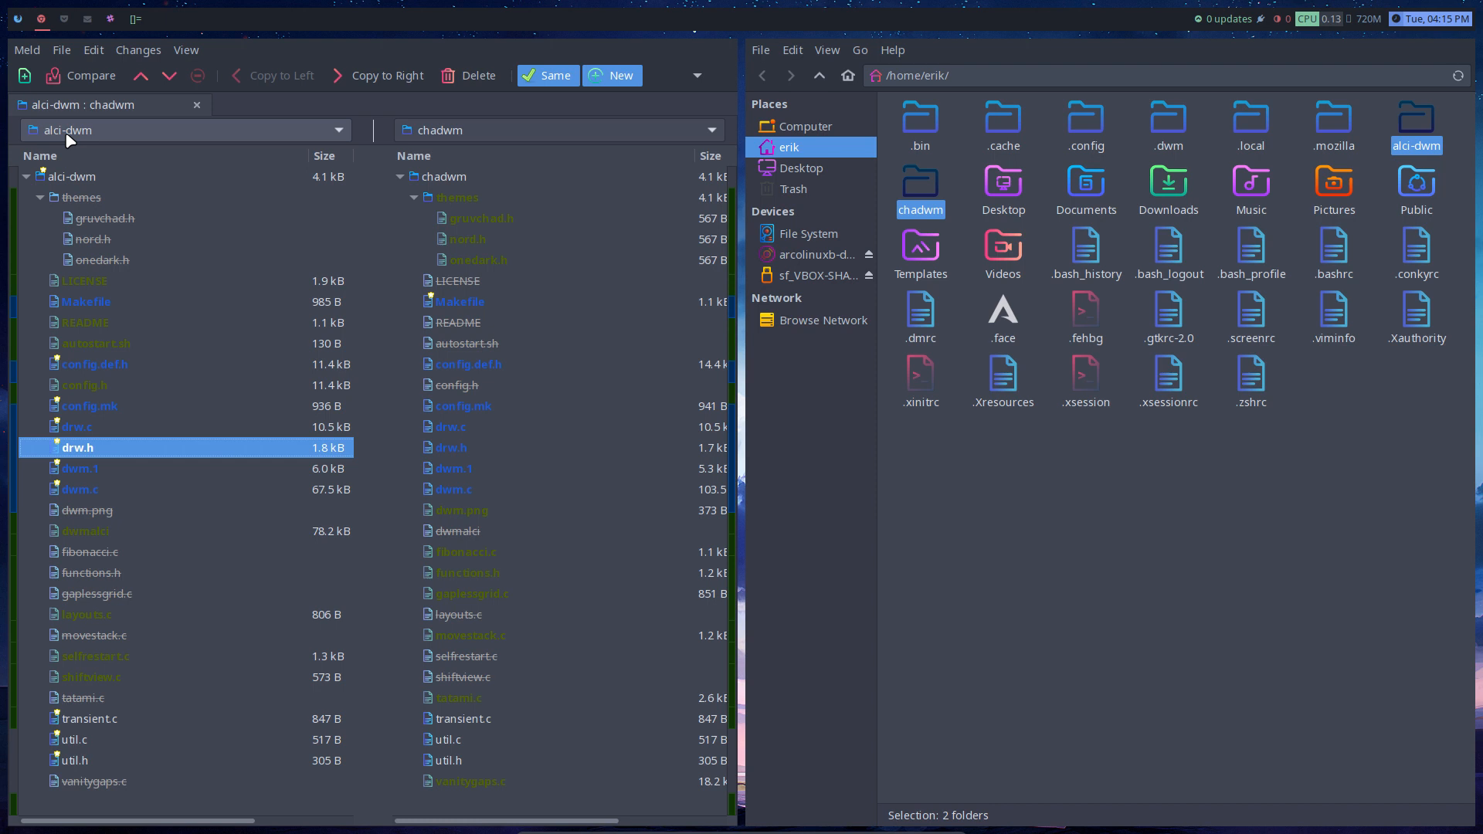
# Step: Look at the Makefile and the dwmalci entries on the alci-dwm side of the folder comparison
pyautogui.click(103, 301)
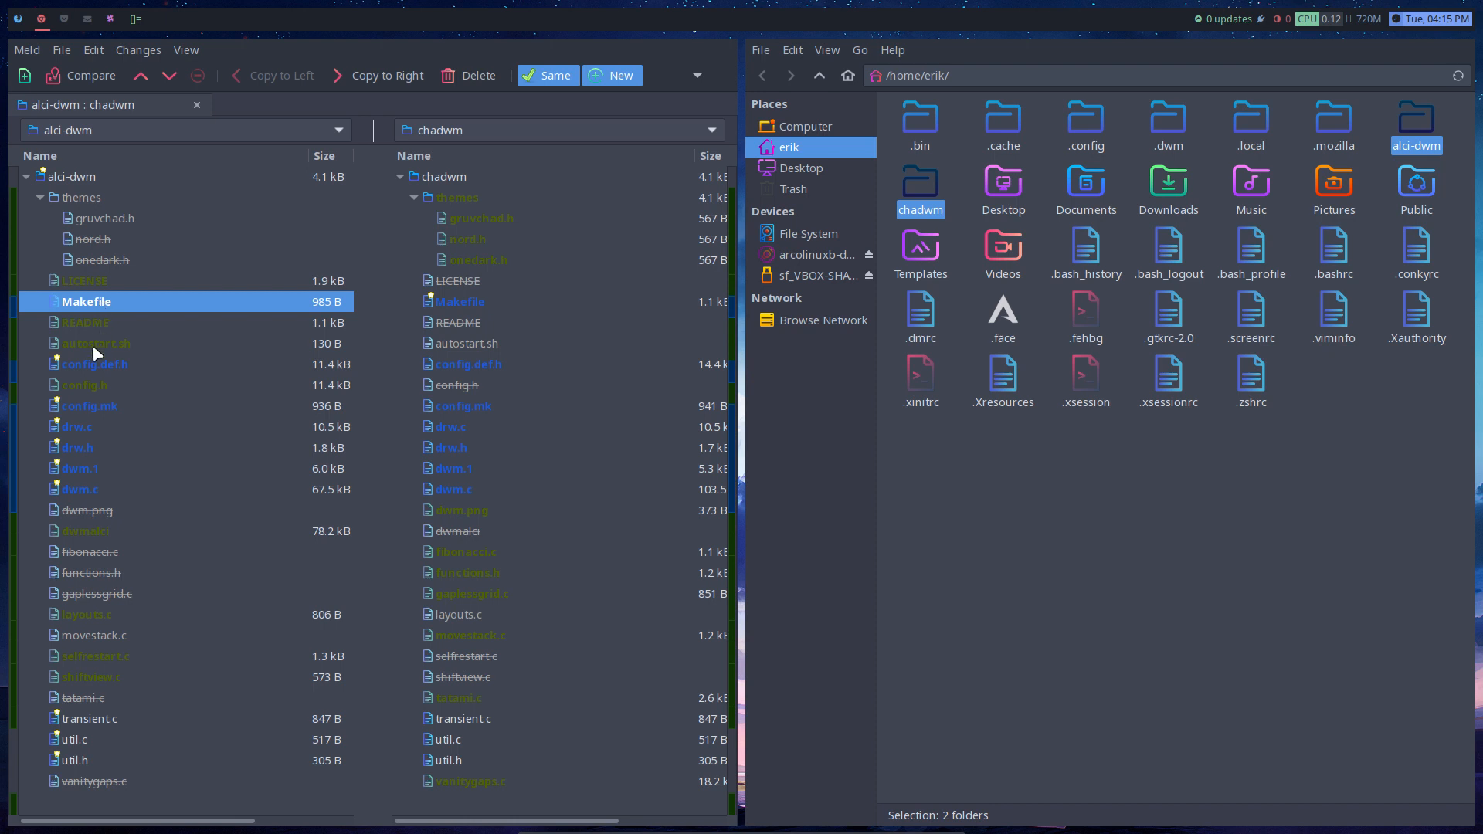
pyautogui.click(89, 537)
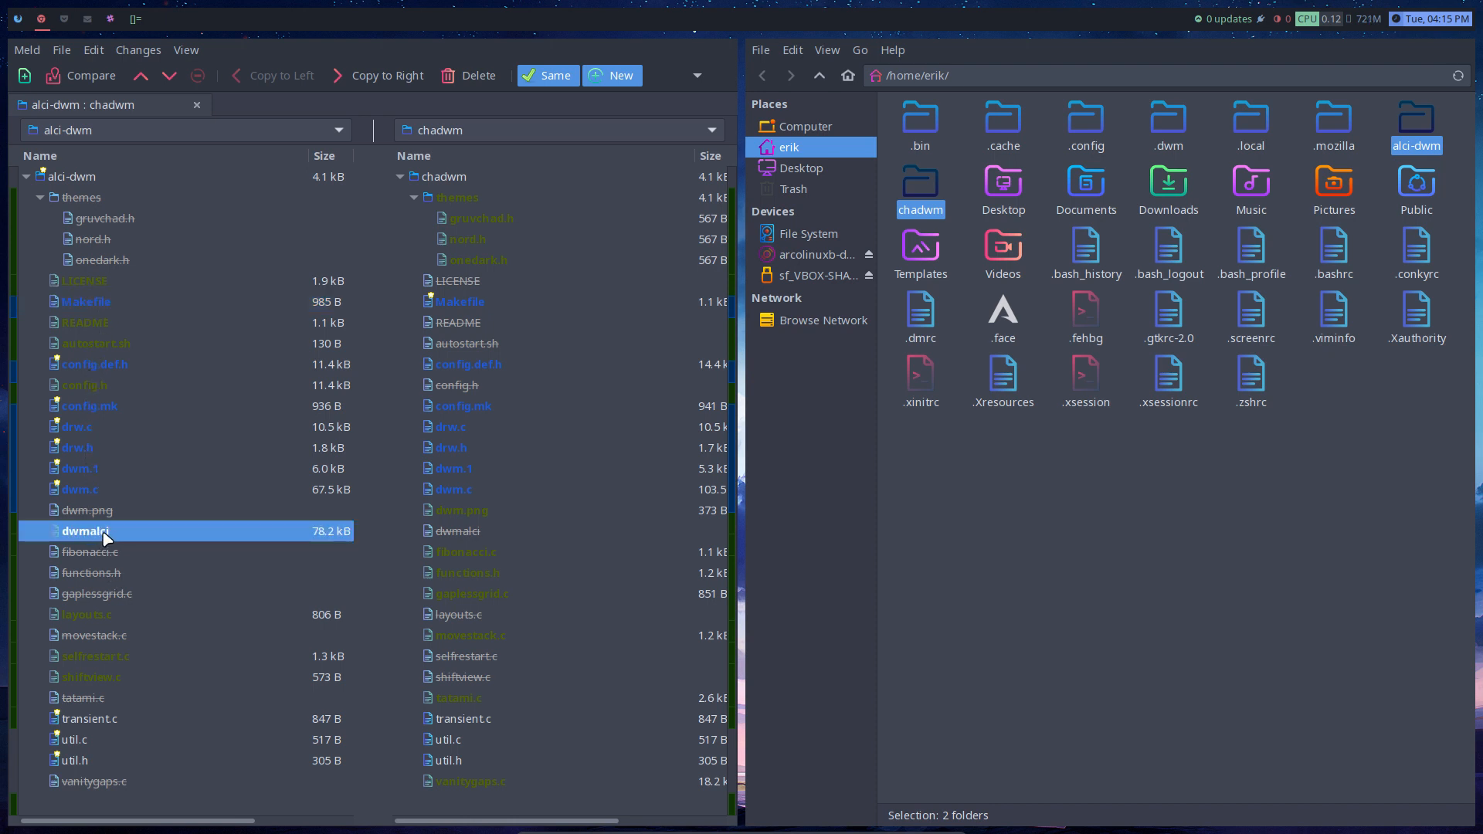
# Step: Open the Makefile comparison and rename the dwm: ${OBJ} build target to chadwm in the chadwm version
pyautogui.doubleClick(99, 302)
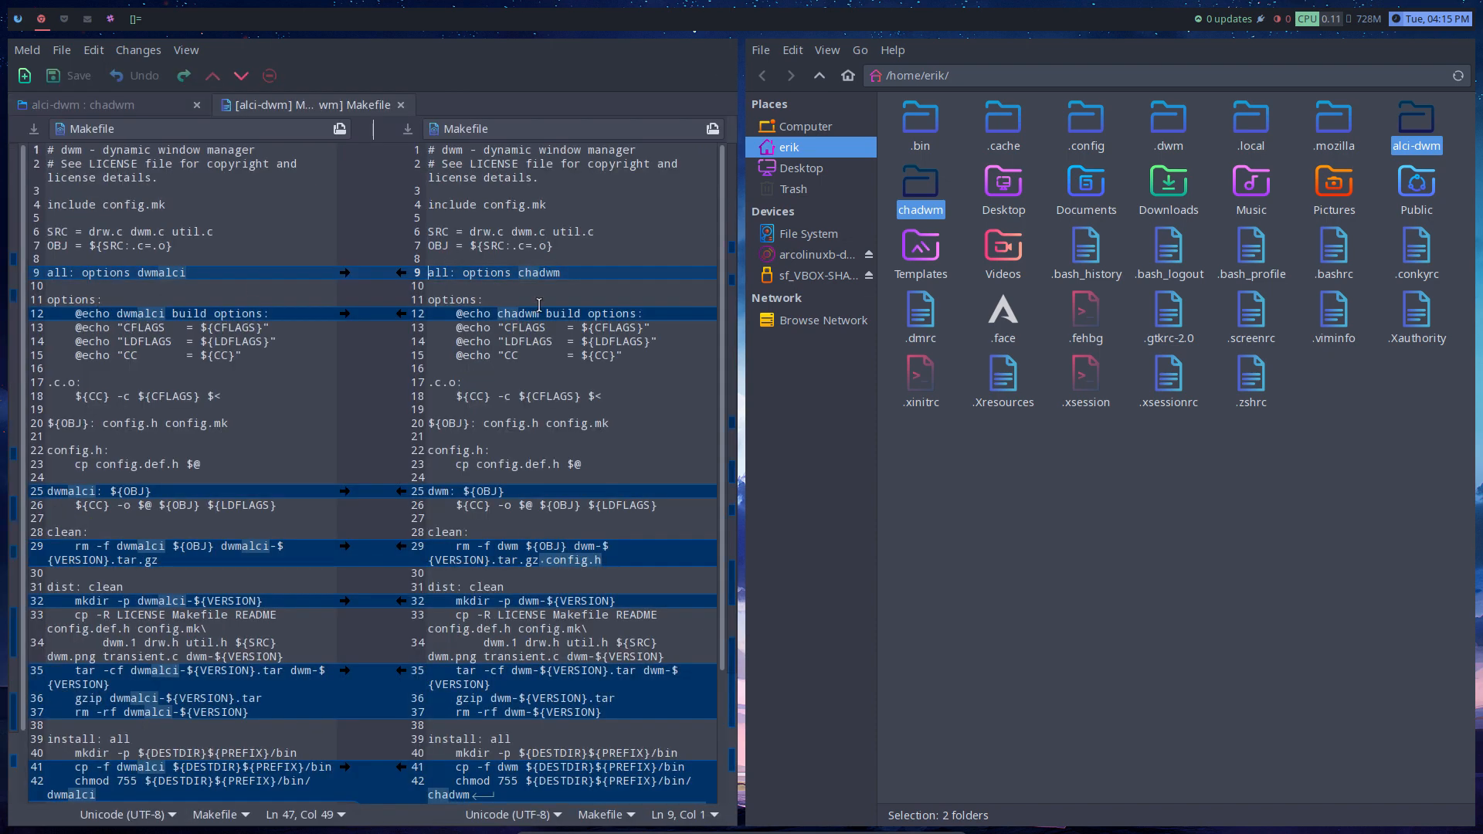
pyautogui.click(436, 493)
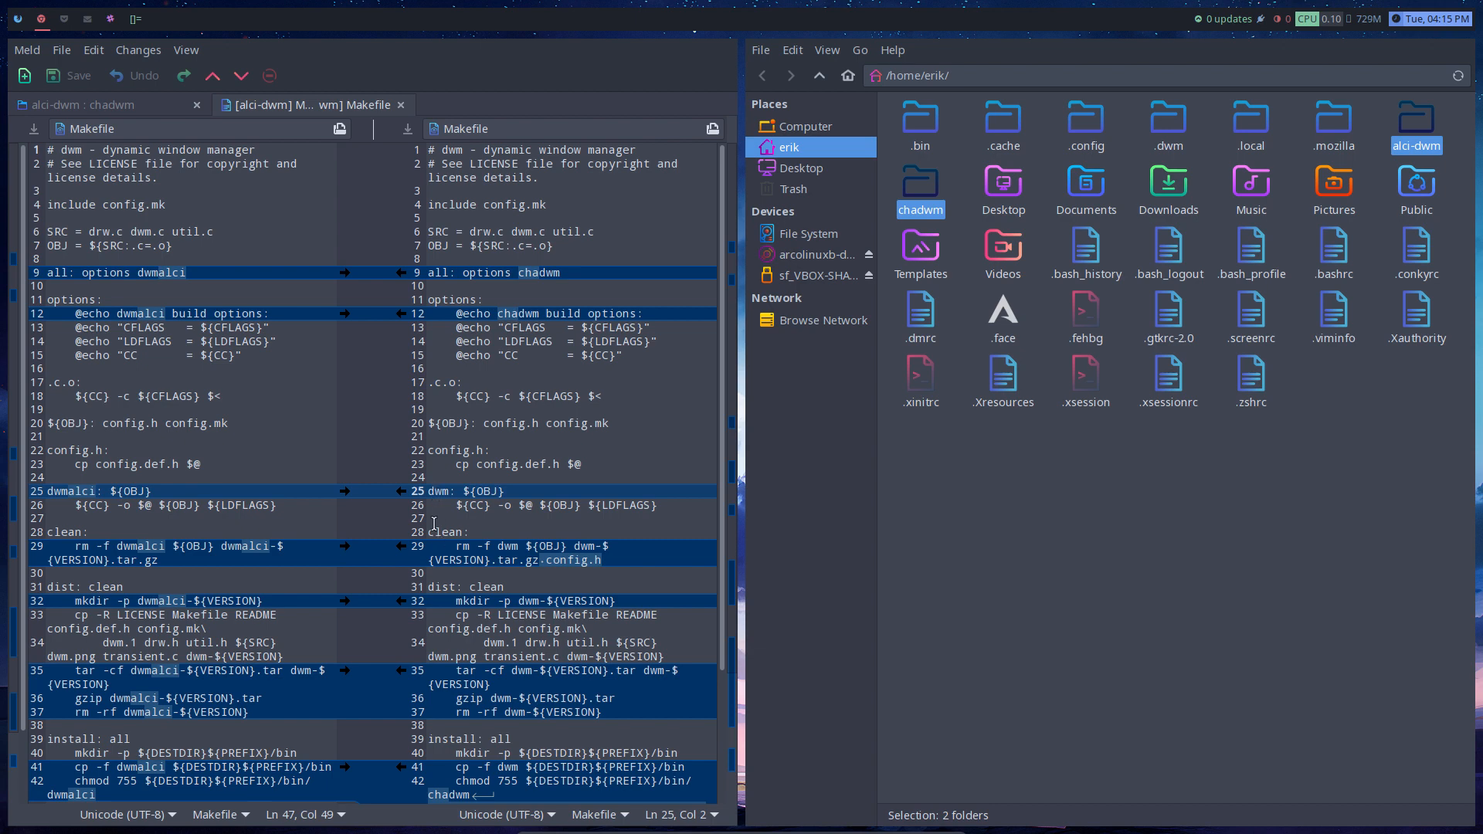
pyautogui.click(450, 493)
pyautogui.click(429, 492)
pyautogui.write('cha')
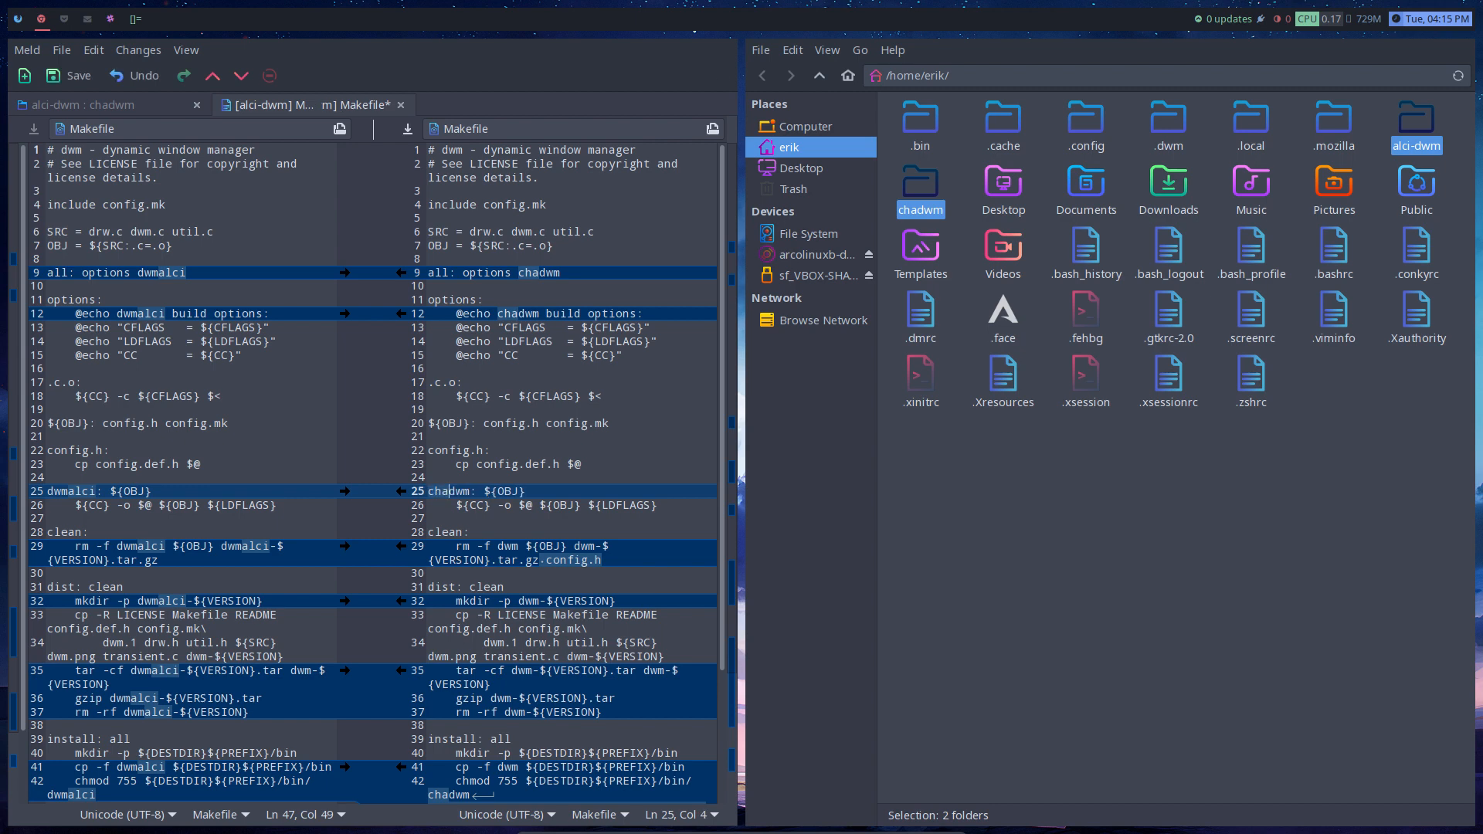
# Step: Change the first dwm to chadwm in the clean section's rm -f line of the chadwm Makefile
pyautogui.click(520, 552)
pyautogui.write('ch')
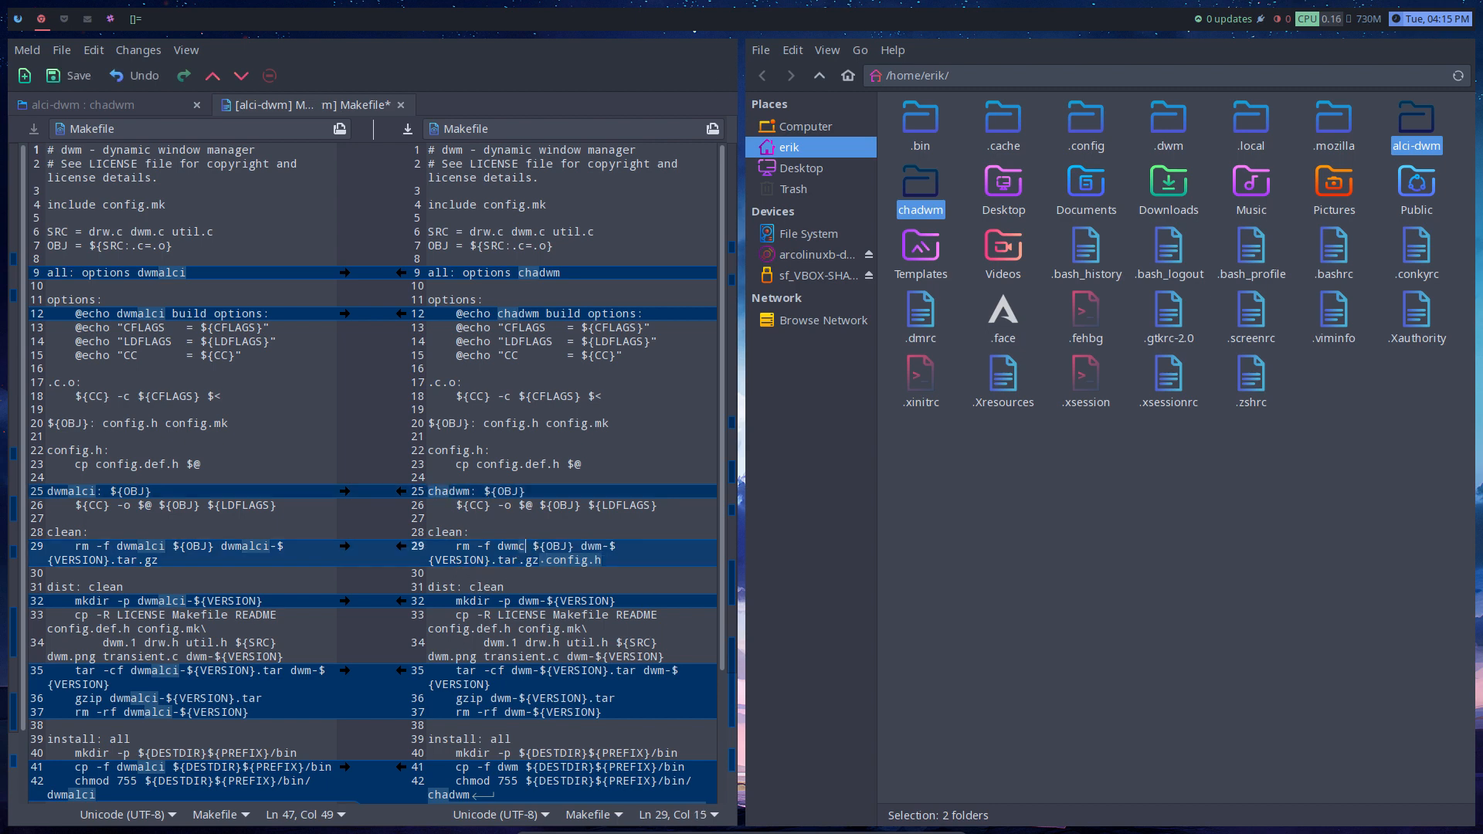
pyautogui.write('a')
pyautogui.press('BackSpace')
pyautogui.press('BackSpace')
pyautogui.press('BackSpace')
pyautogui.click(499, 548)
pyautogui.write('cha')
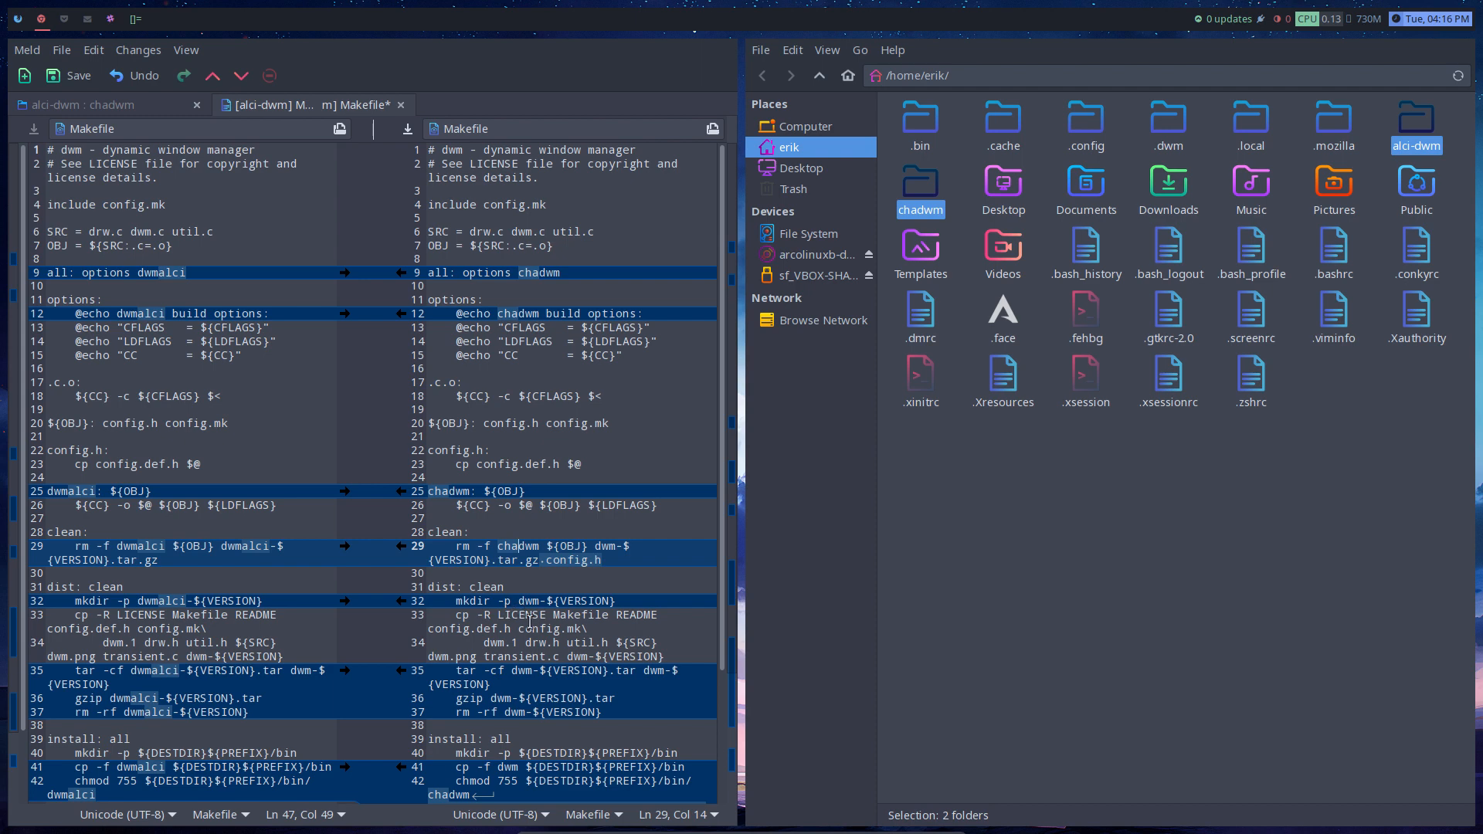
# Step: Prefix dwm-${VERSION} with cha in the dist section's mkdir and gzip lines and in the tar line's archive name
pyautogui.click(517, 601)
pyautogui.write('cha')
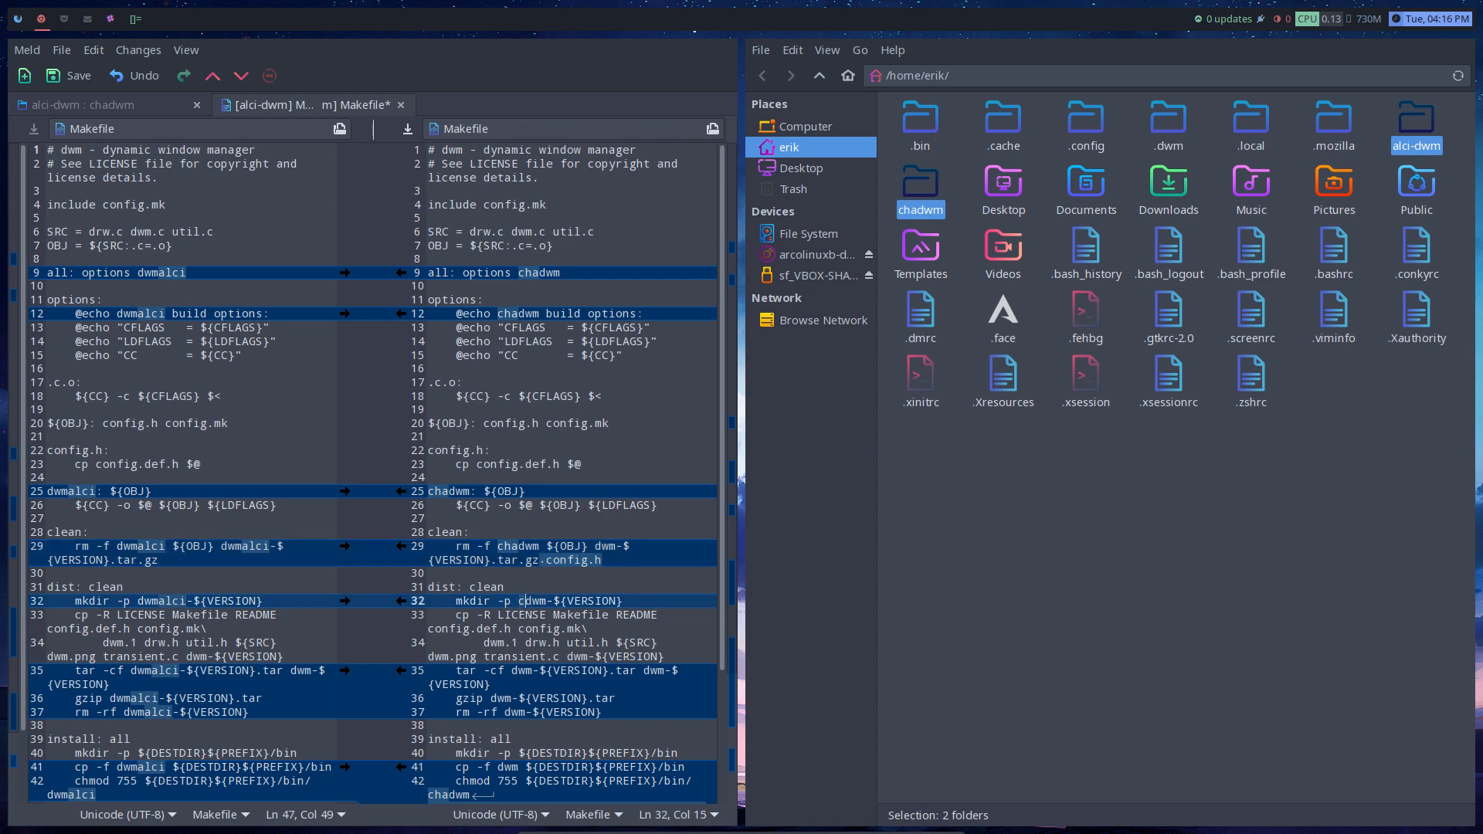
pyautogui.click(511, 670)
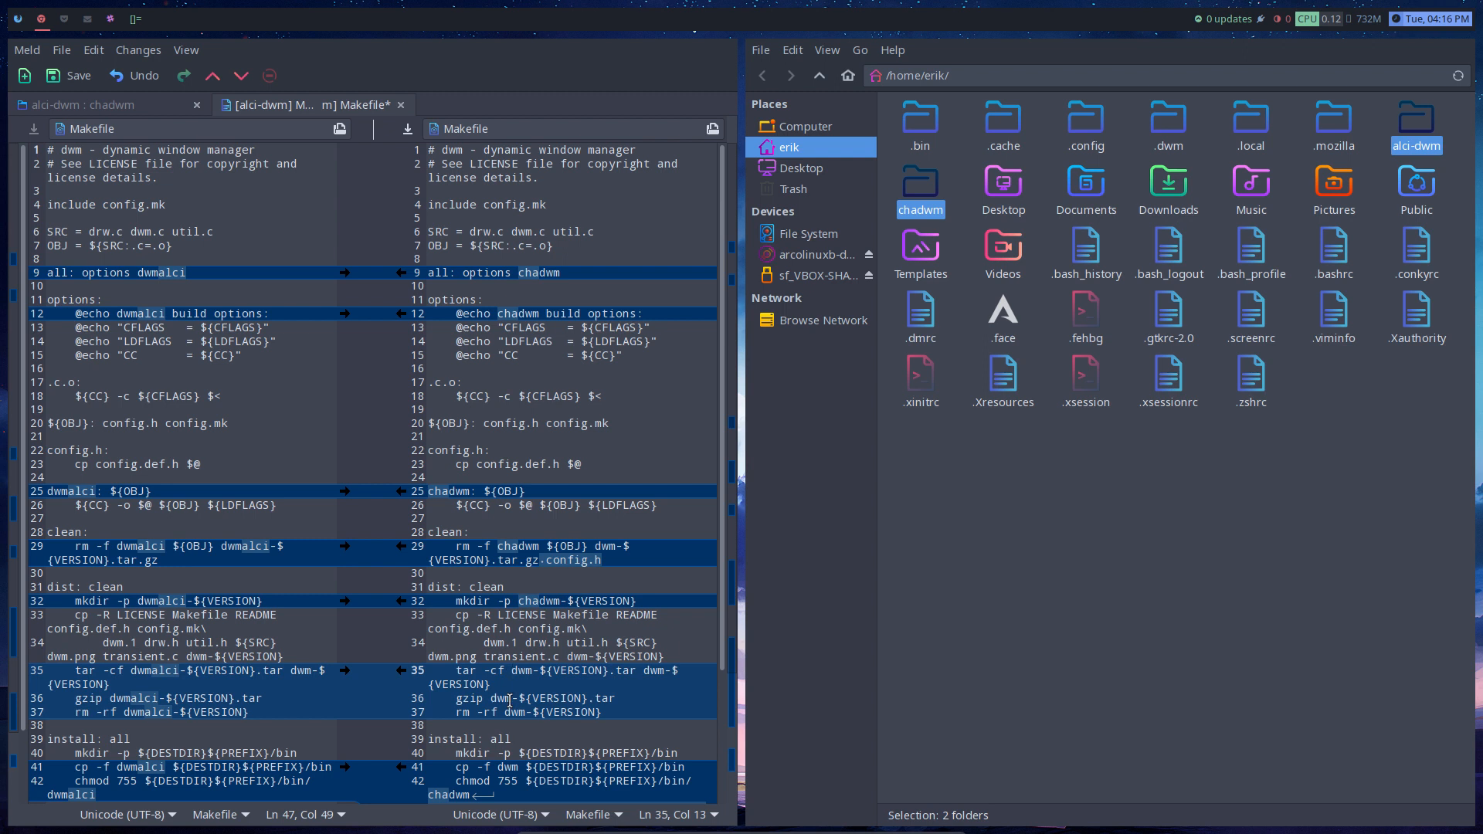
pyautogui.write('cha')
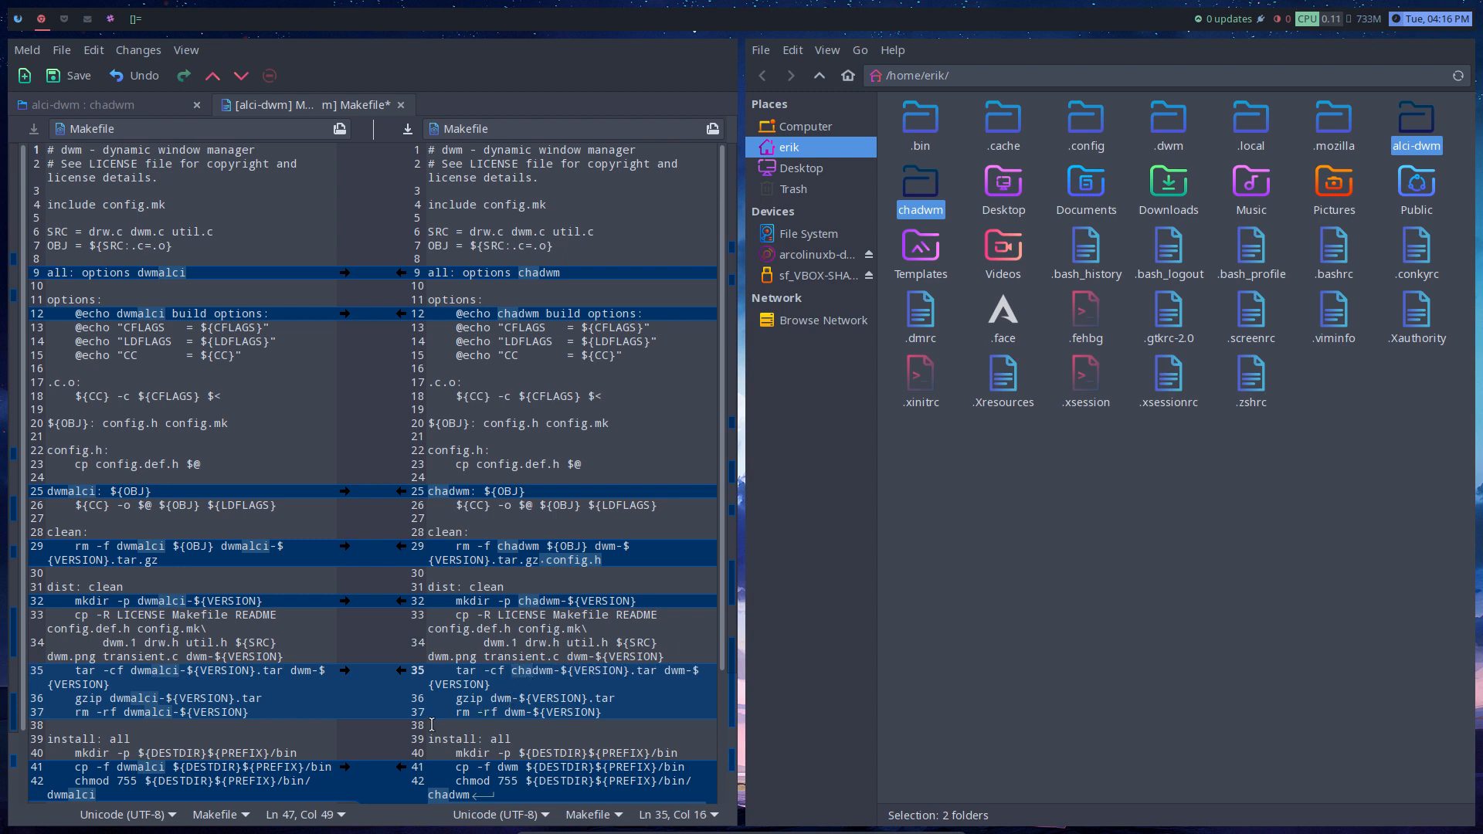
pyautogui.click(490, 698)
pyautogui.write('cha')
# Step: Review the rest of the Makefile differences and close the comparison, saving the chadwm Makefile
pyautogui.scroll(-2, 559, 675)
pyautogui.scroll(-3, 559, 675)
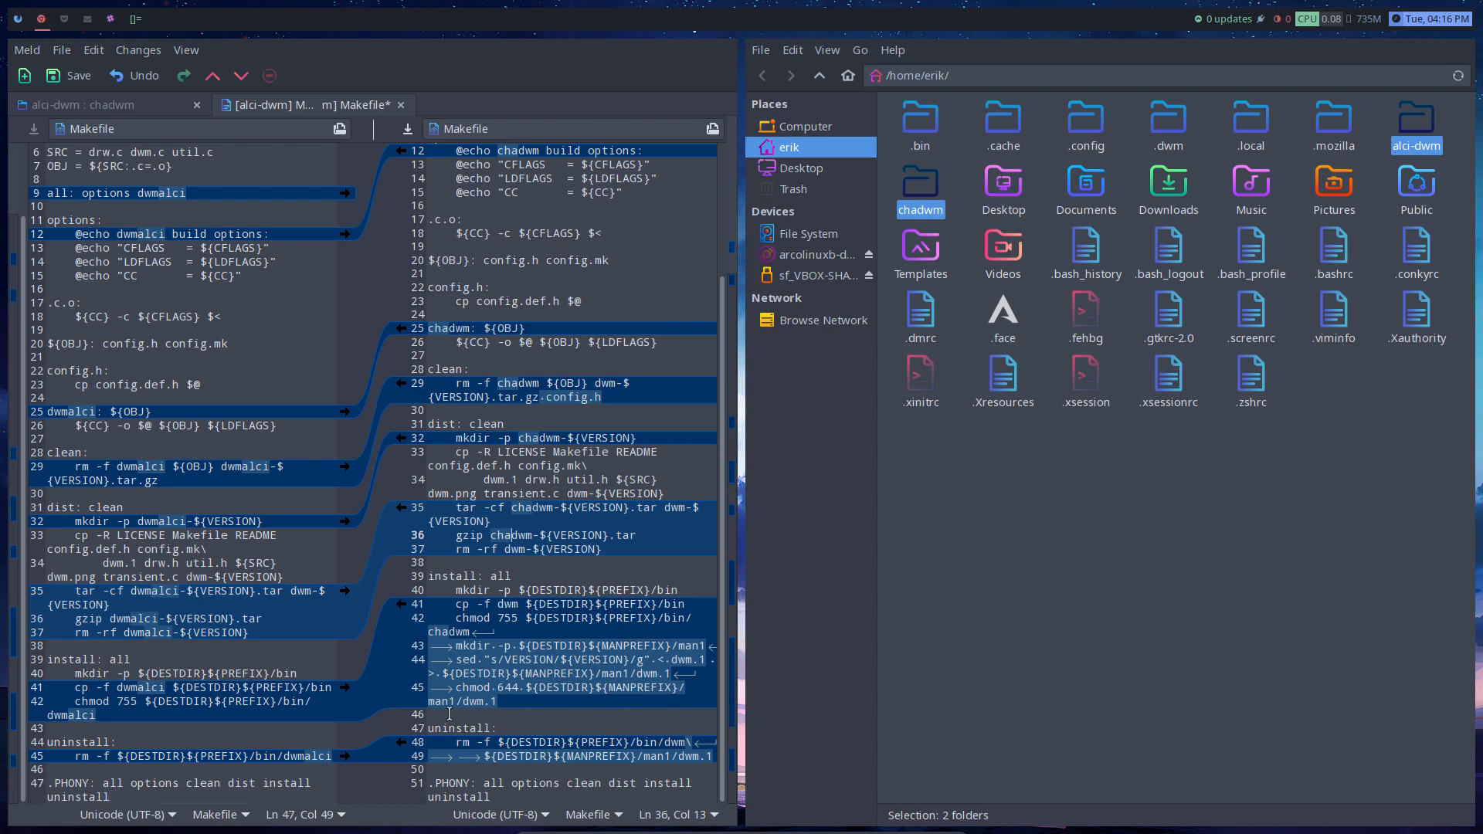
pyautogui.scroll(3, 378, 323)
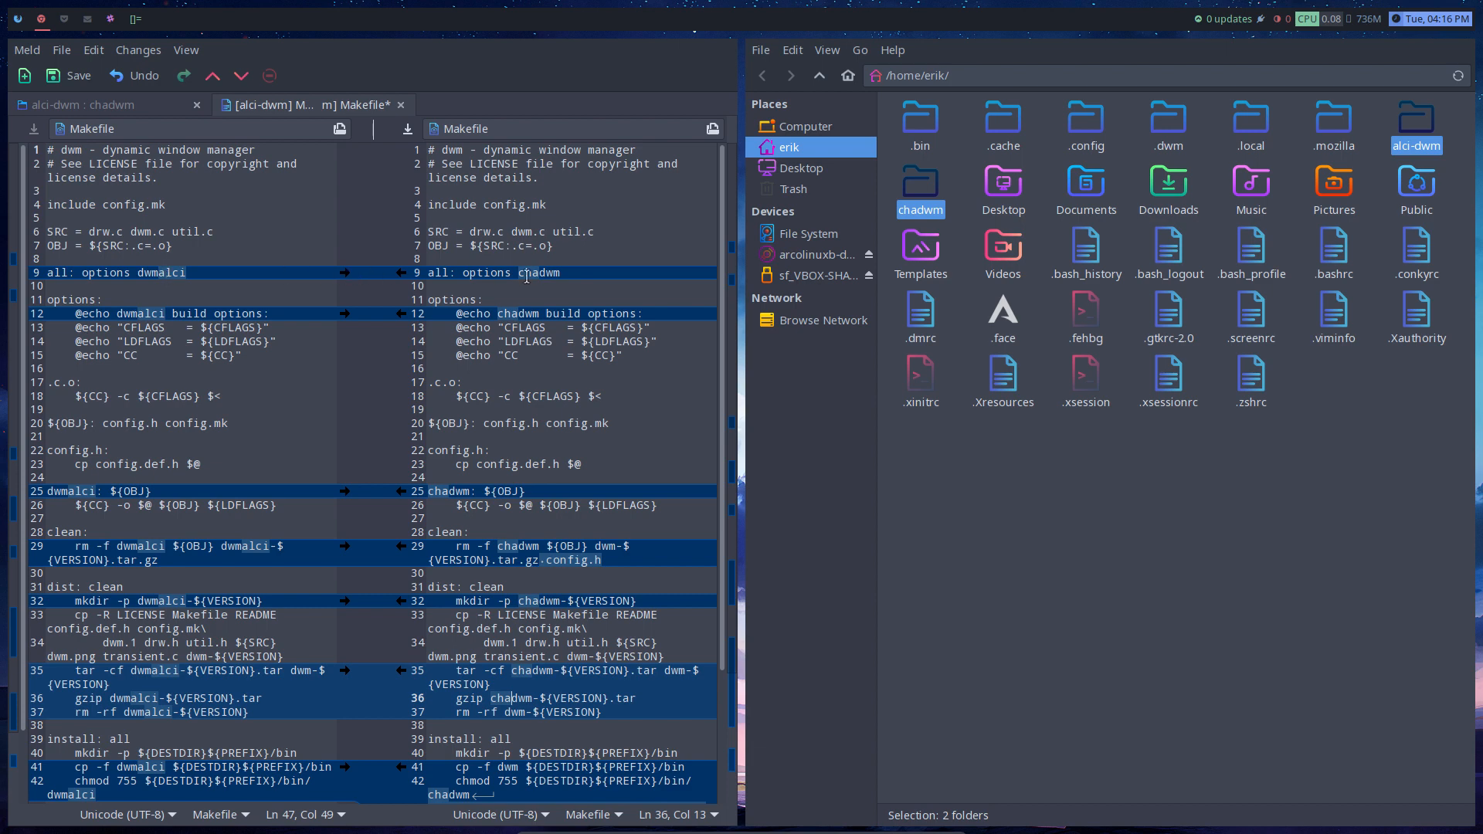
pyautogui.click(400, 105)
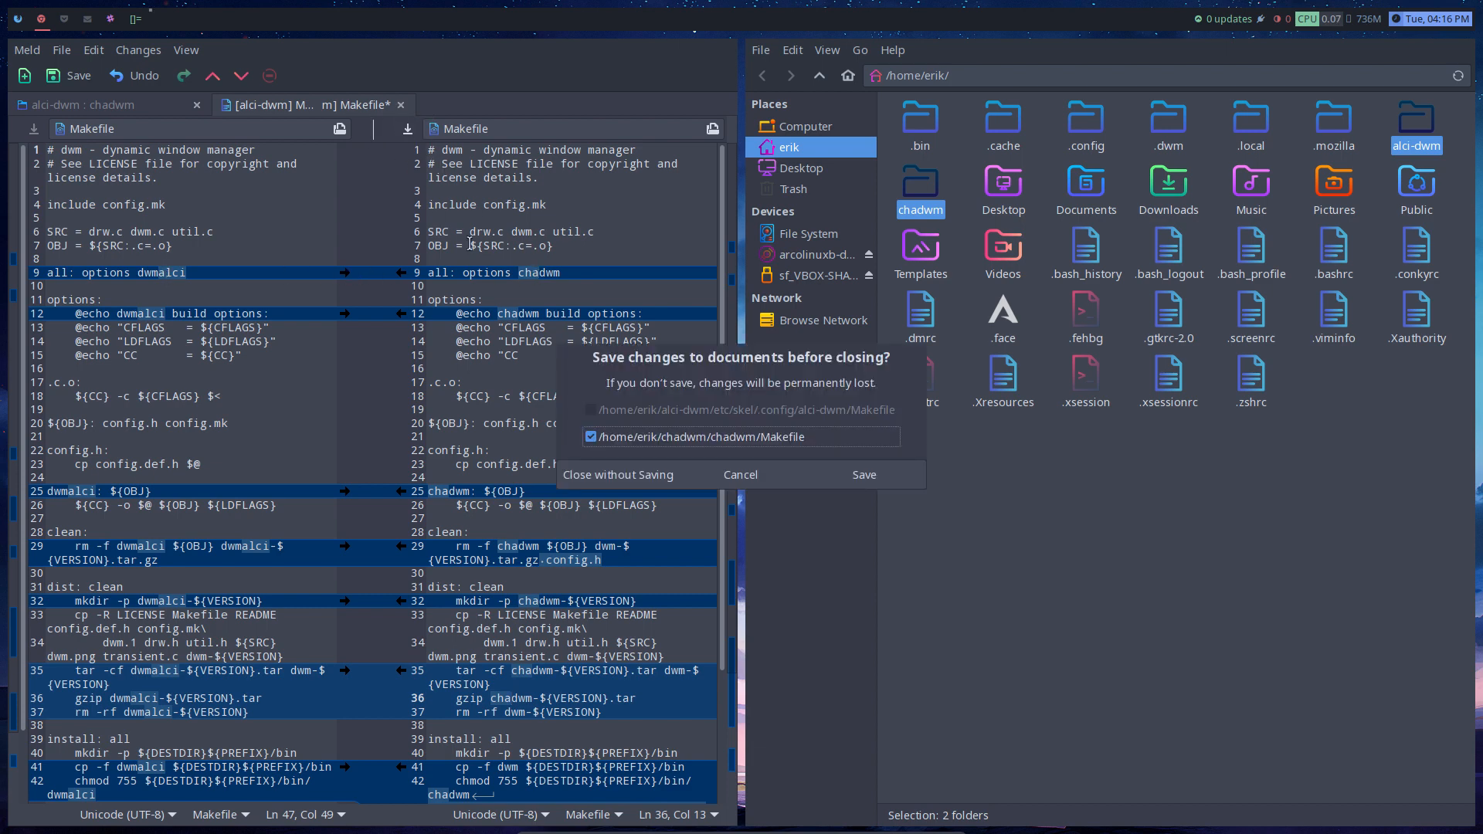
pyautogui.click(871, 481)
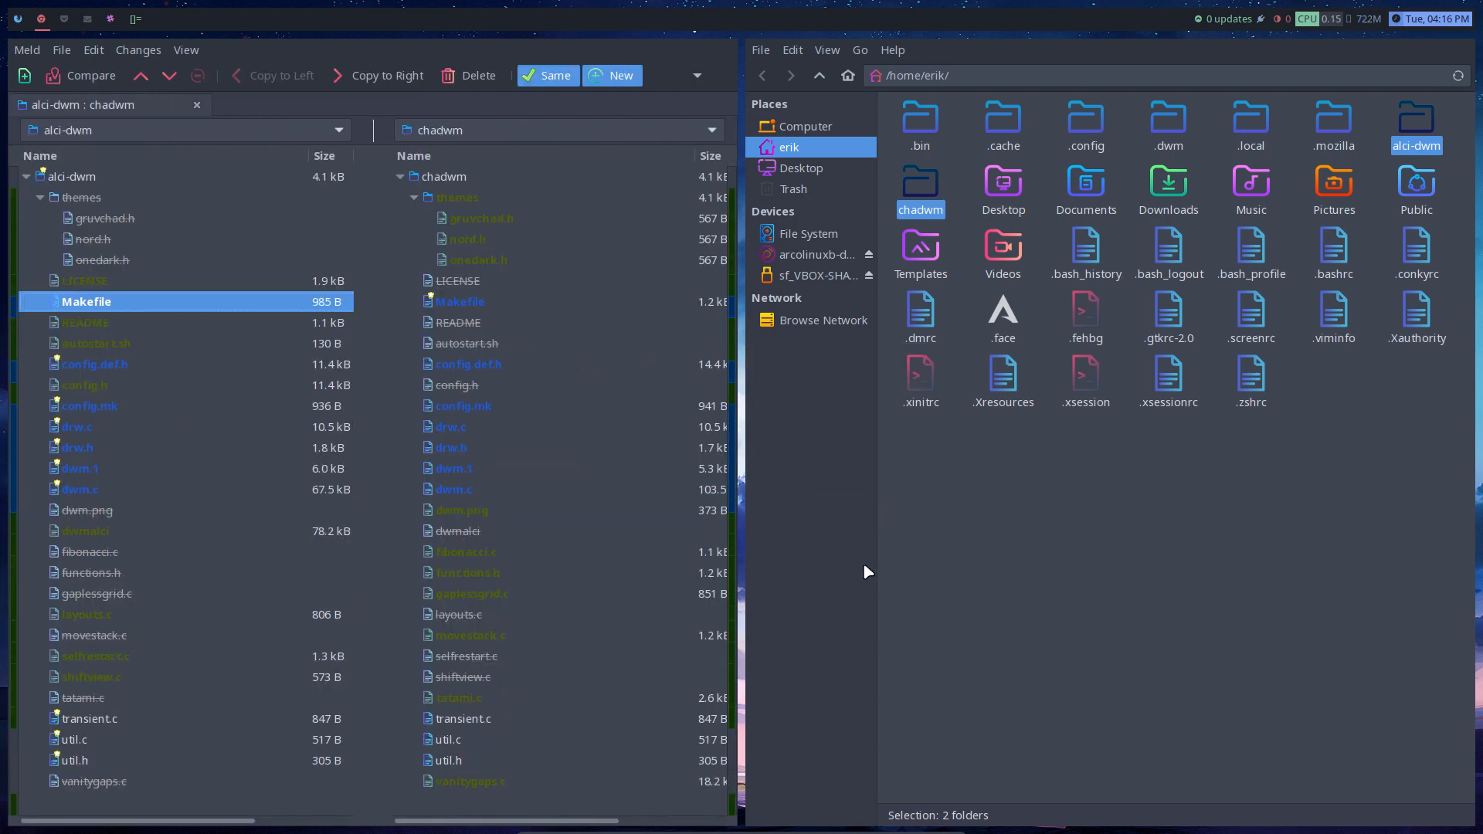
# Step: Switch to the Firefox workspace and close the GitHub pages for alci-dwm and arcolinuxb-dusk
pyautogui.click(19, 21)
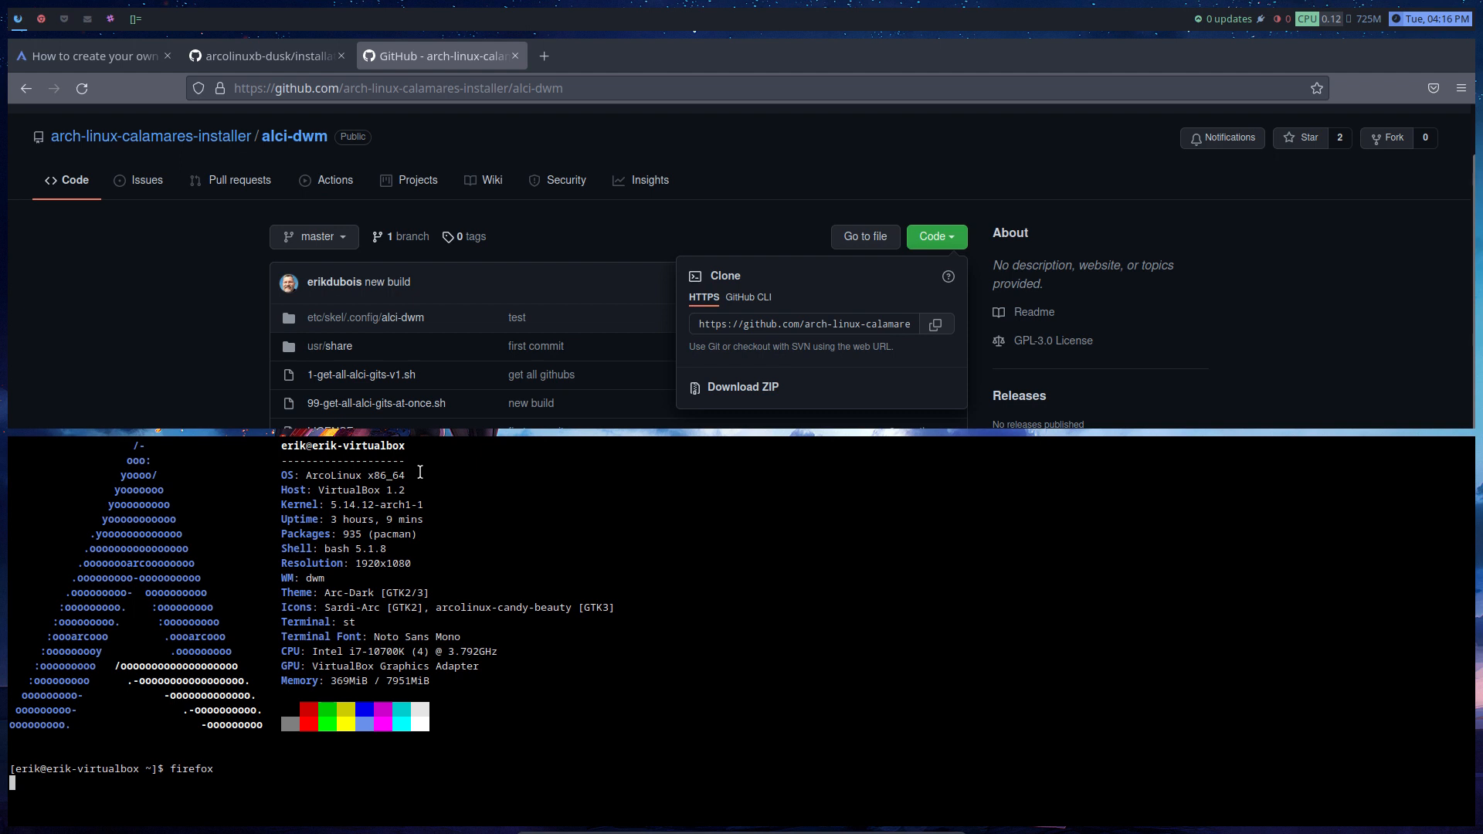
pyautogui.click(275, 56)
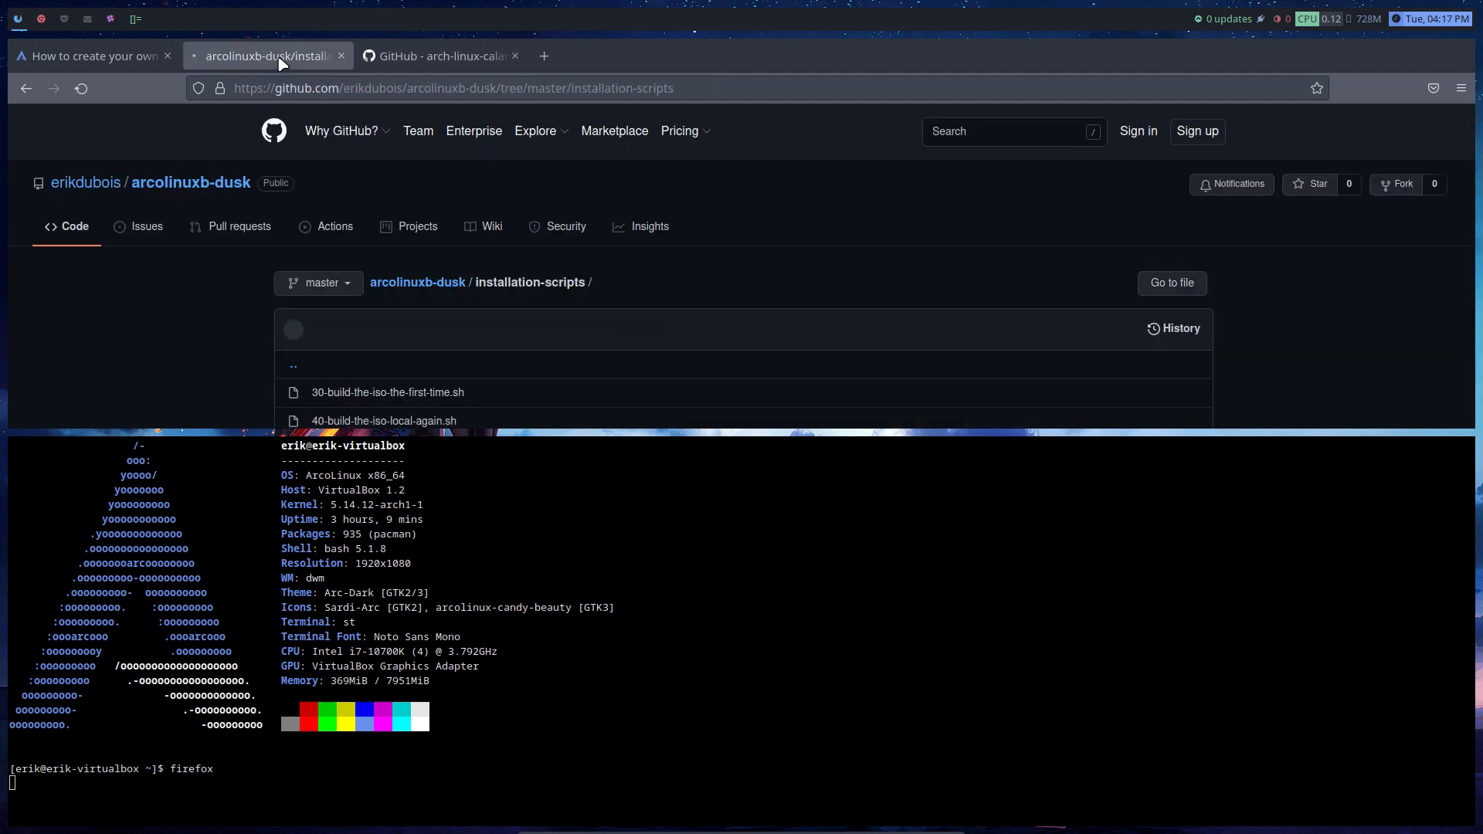
pyautogui.click(108, 56)
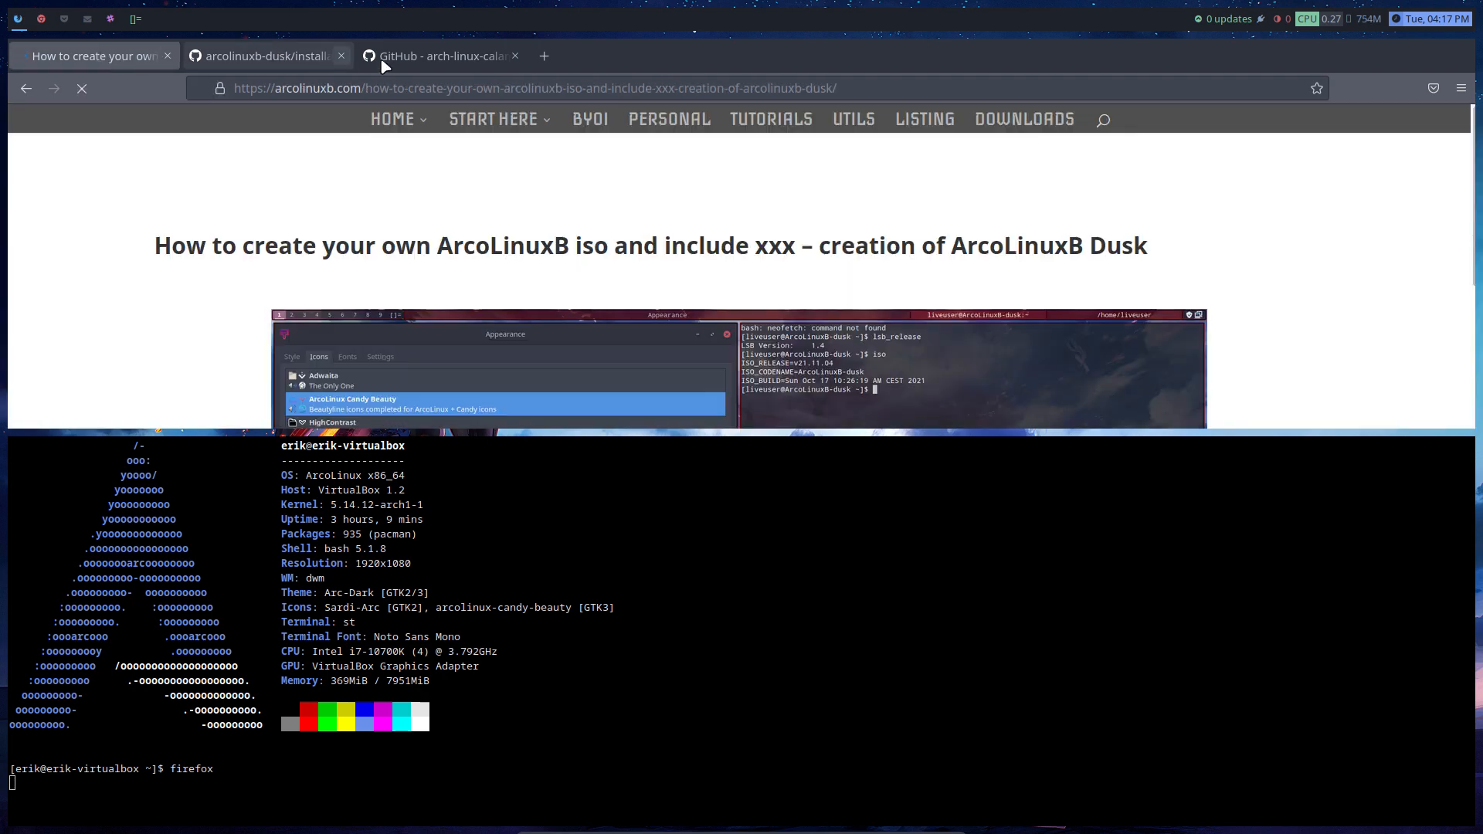
pyautogui.click(433, 56)
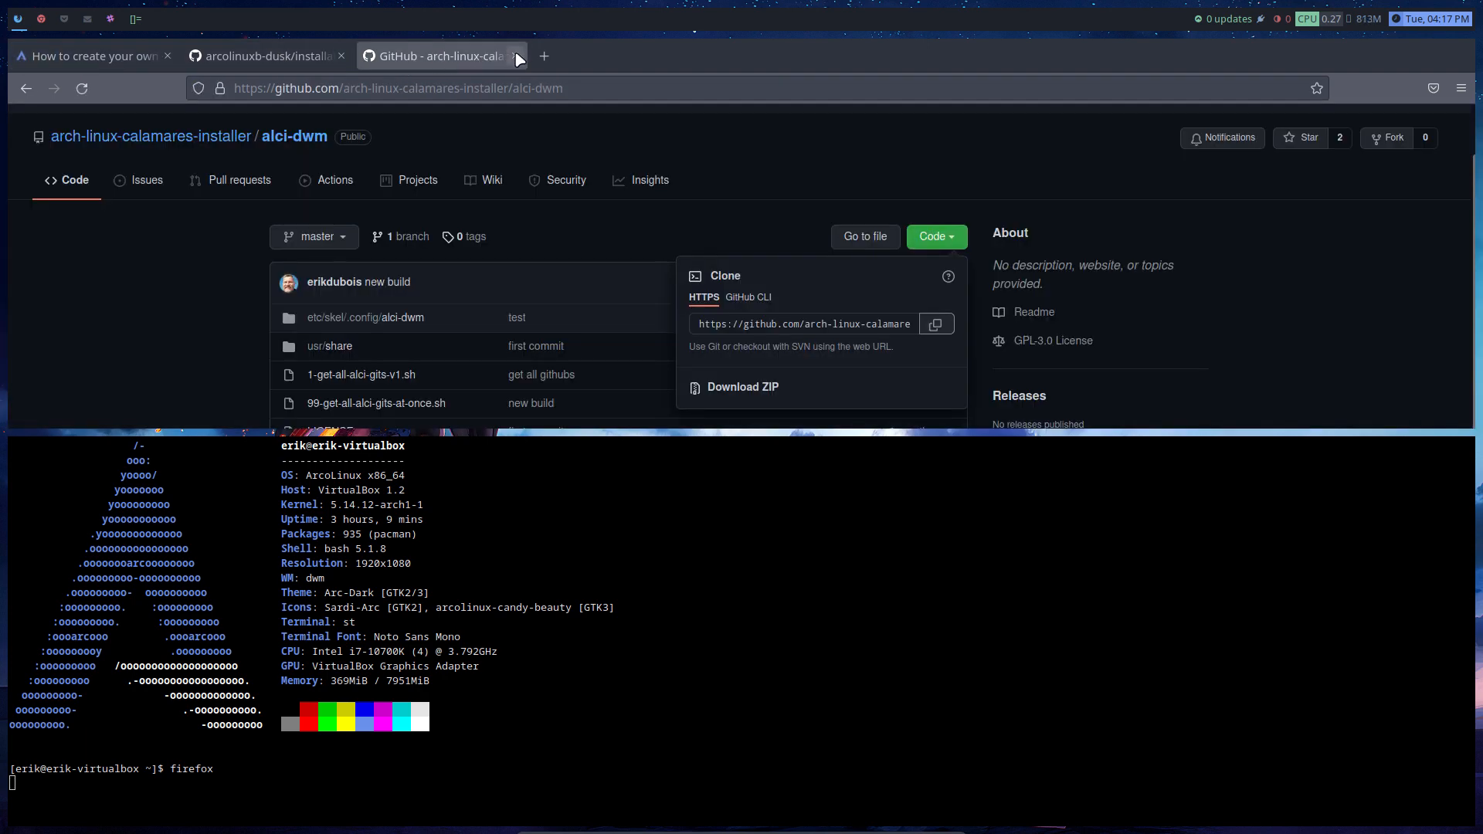
pyautogui.click(517, 56)
pyautogui.click(341, 56)
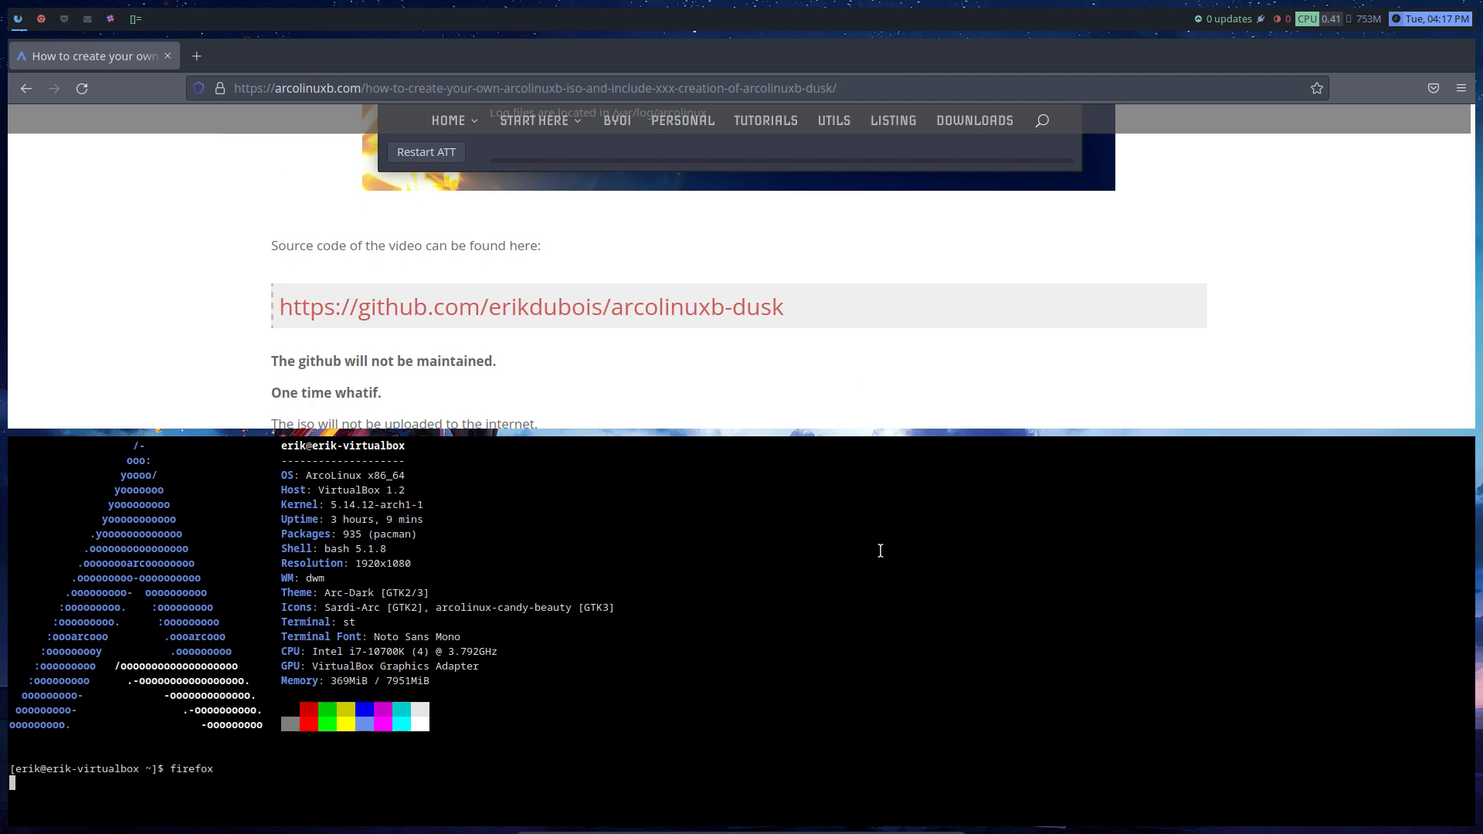
# Step: Look through the open workspaces, examining the ~/.config/chadwm folder and its path, and return to the browser workspace
pyautogui.click(40, 19)
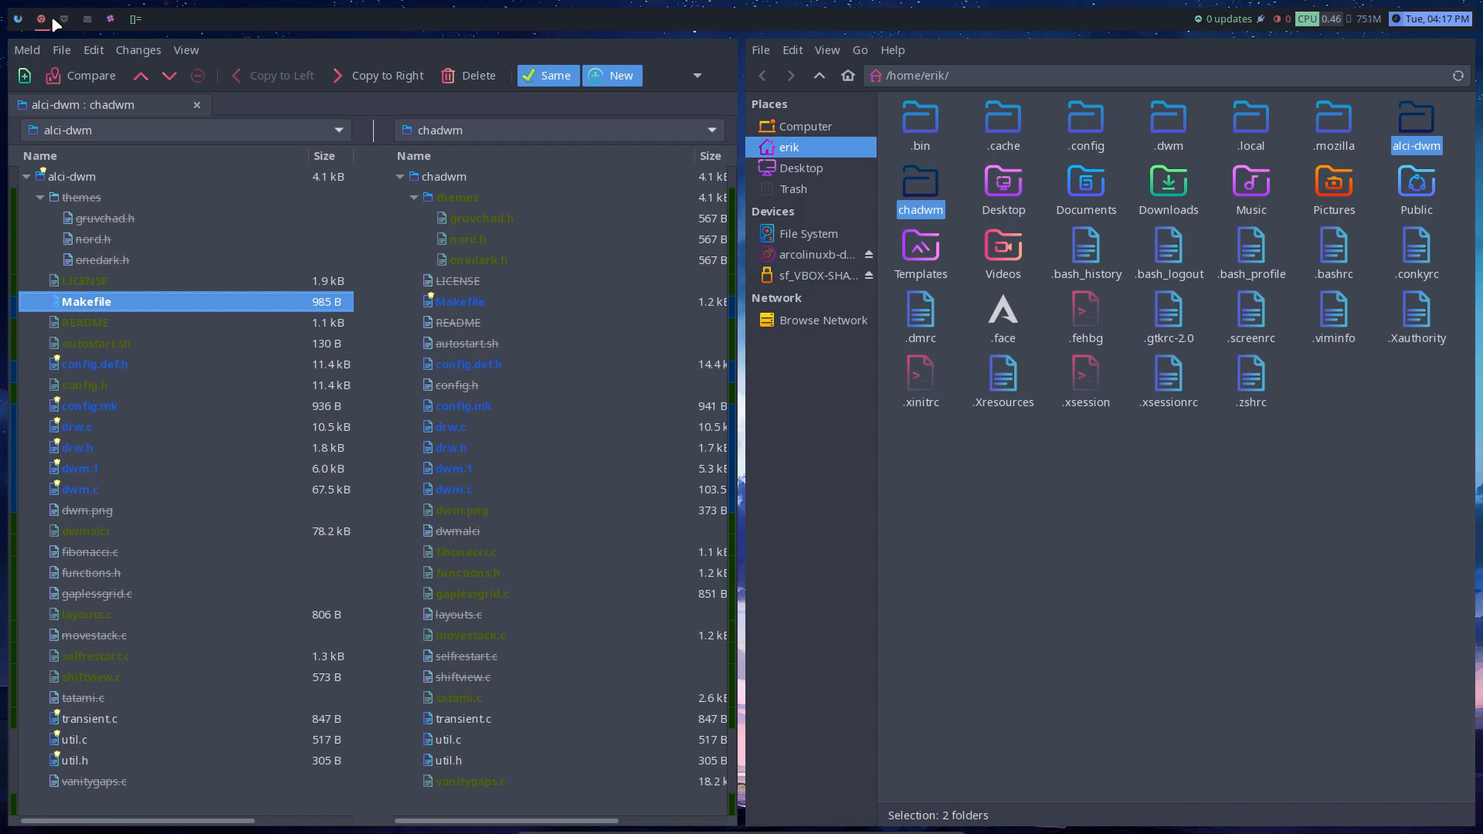
pyautogui.click(61, 20)
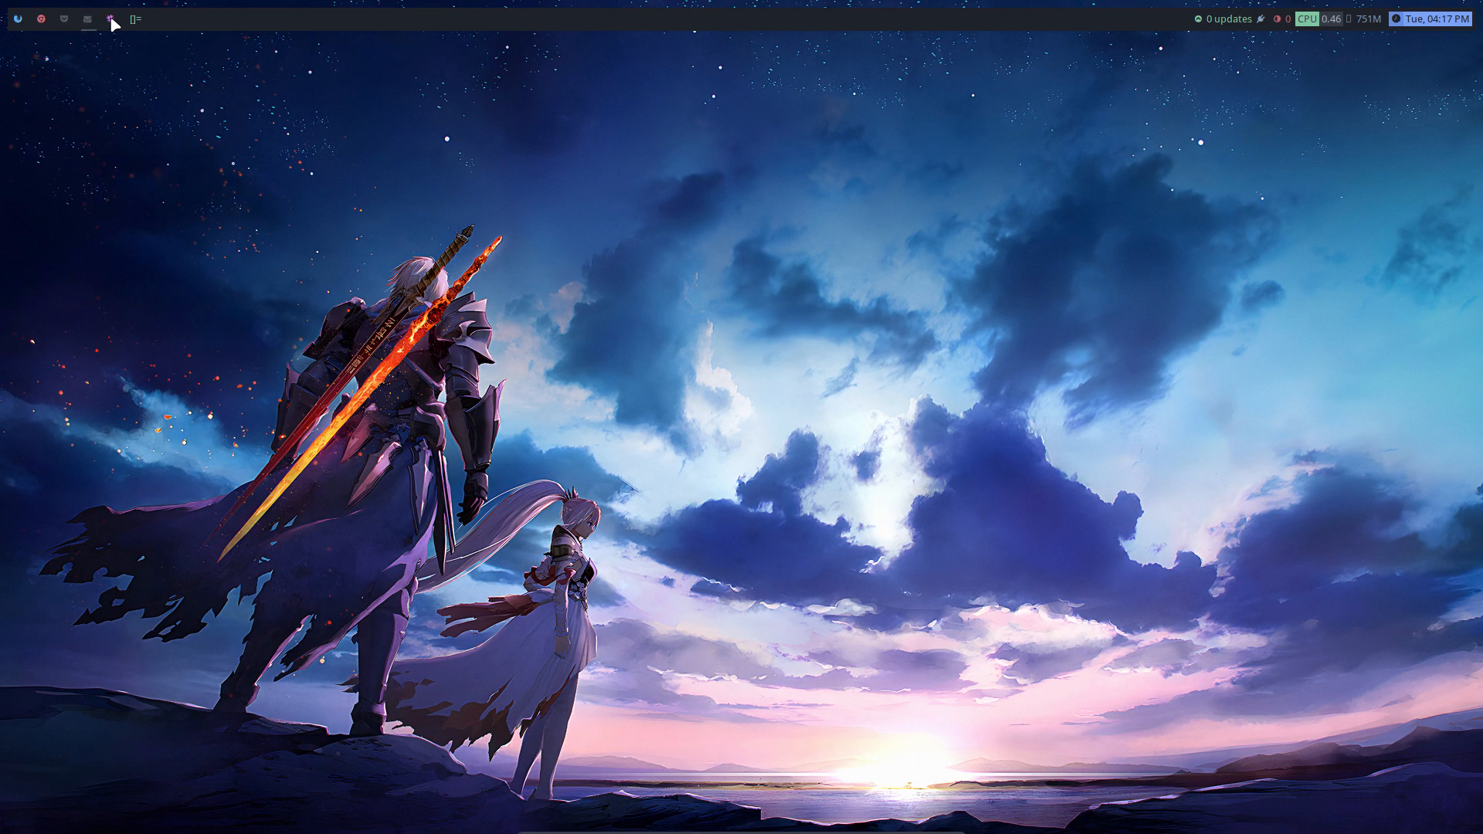
pyautogui.click(110, 19)
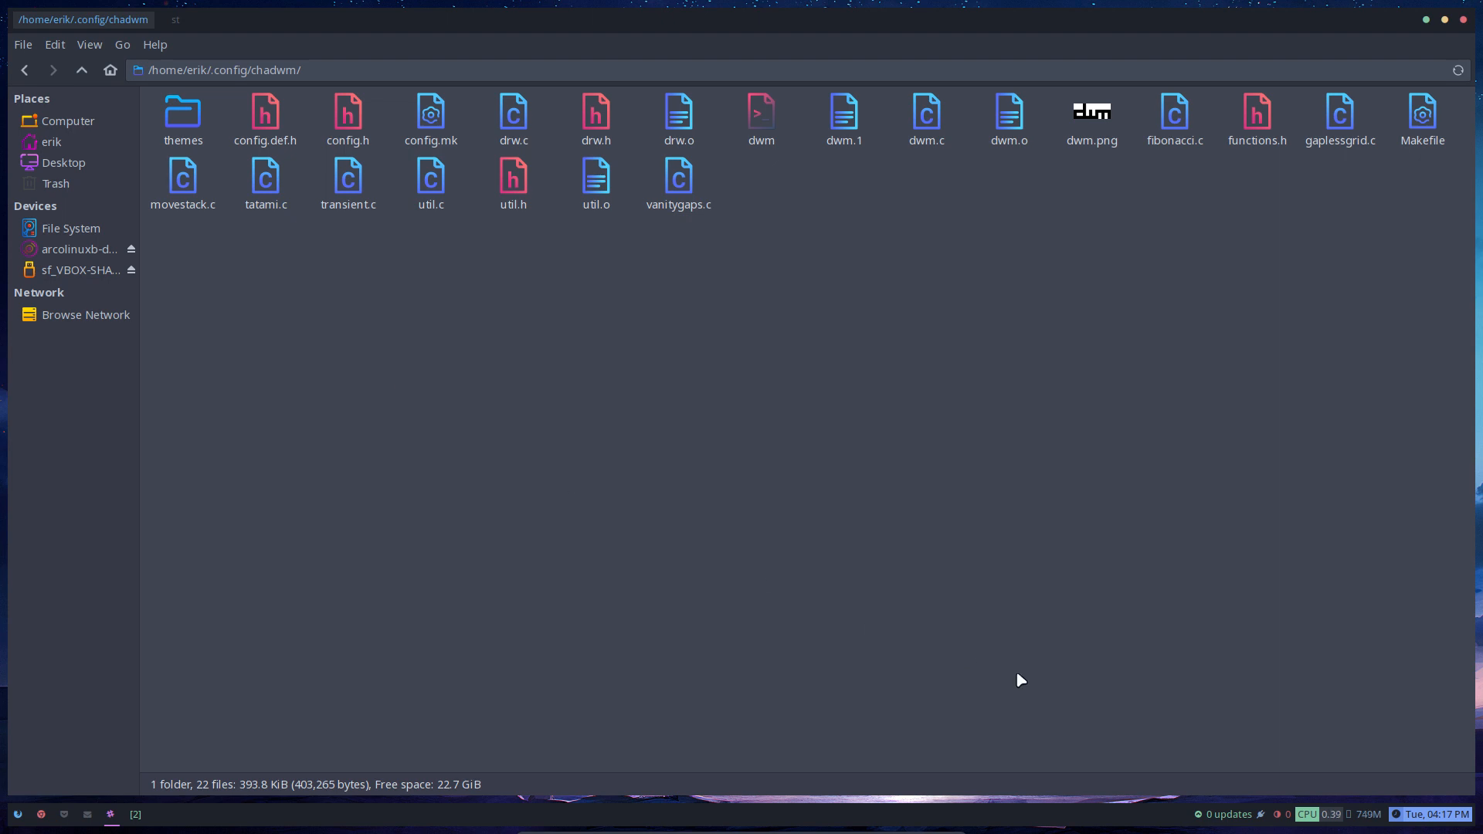
pyautogui.click(19, 818)
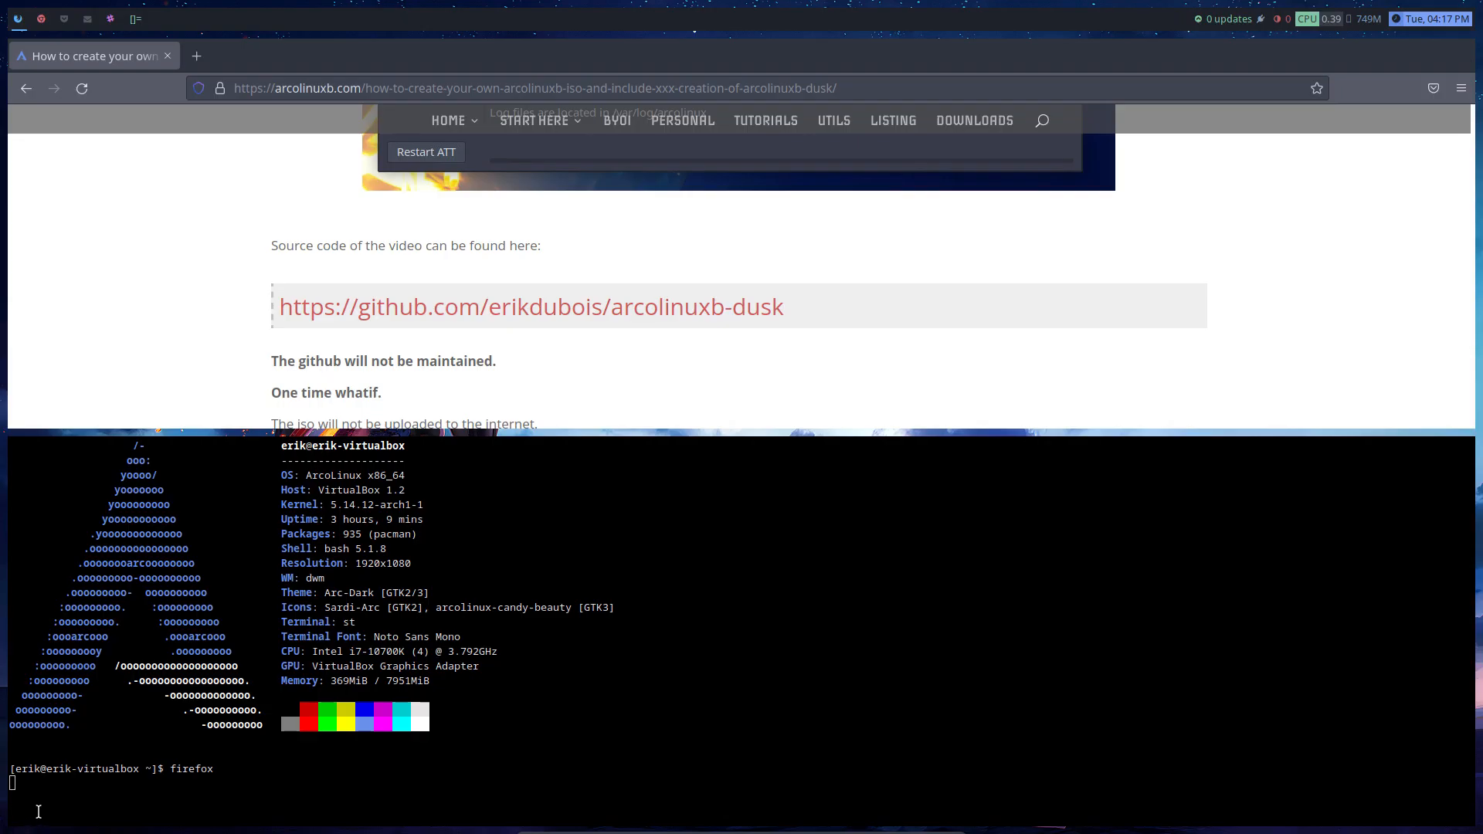
pyautogui.click(67, 20)
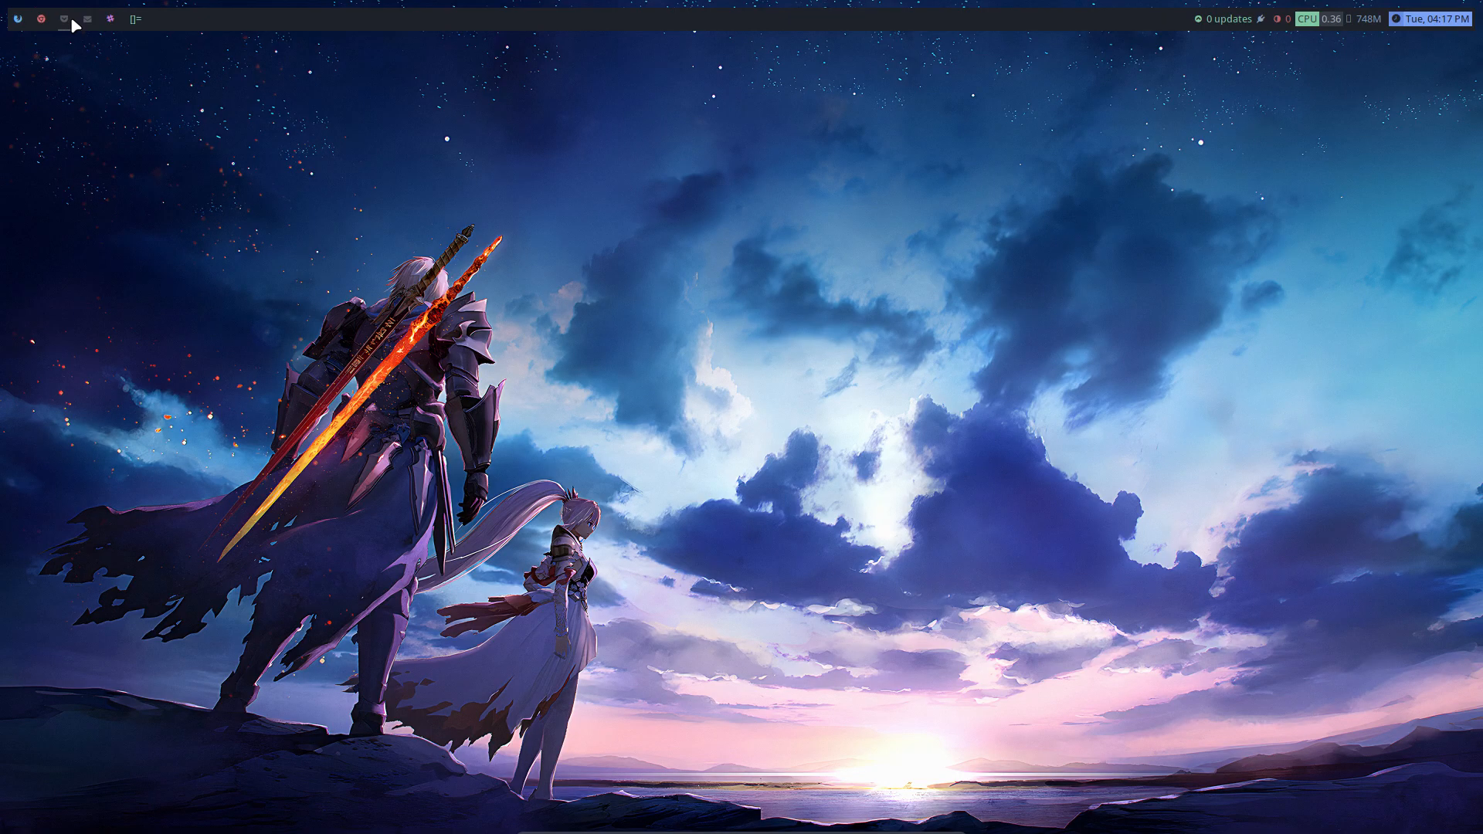
pyautogui.click(110, 21)
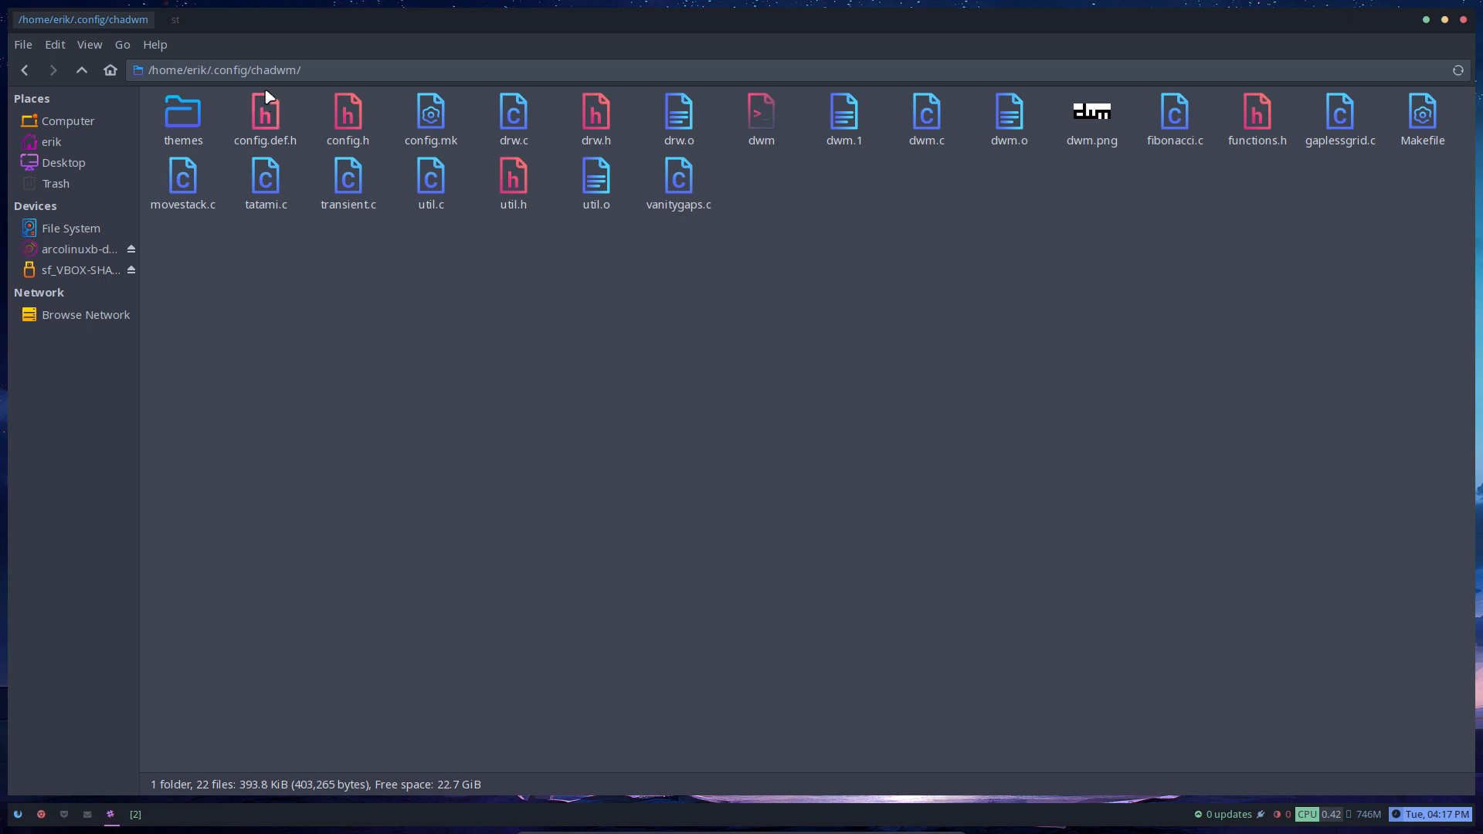
pyautogui.moveTo(251, 69); pyautogui.dragTo(305, 70)
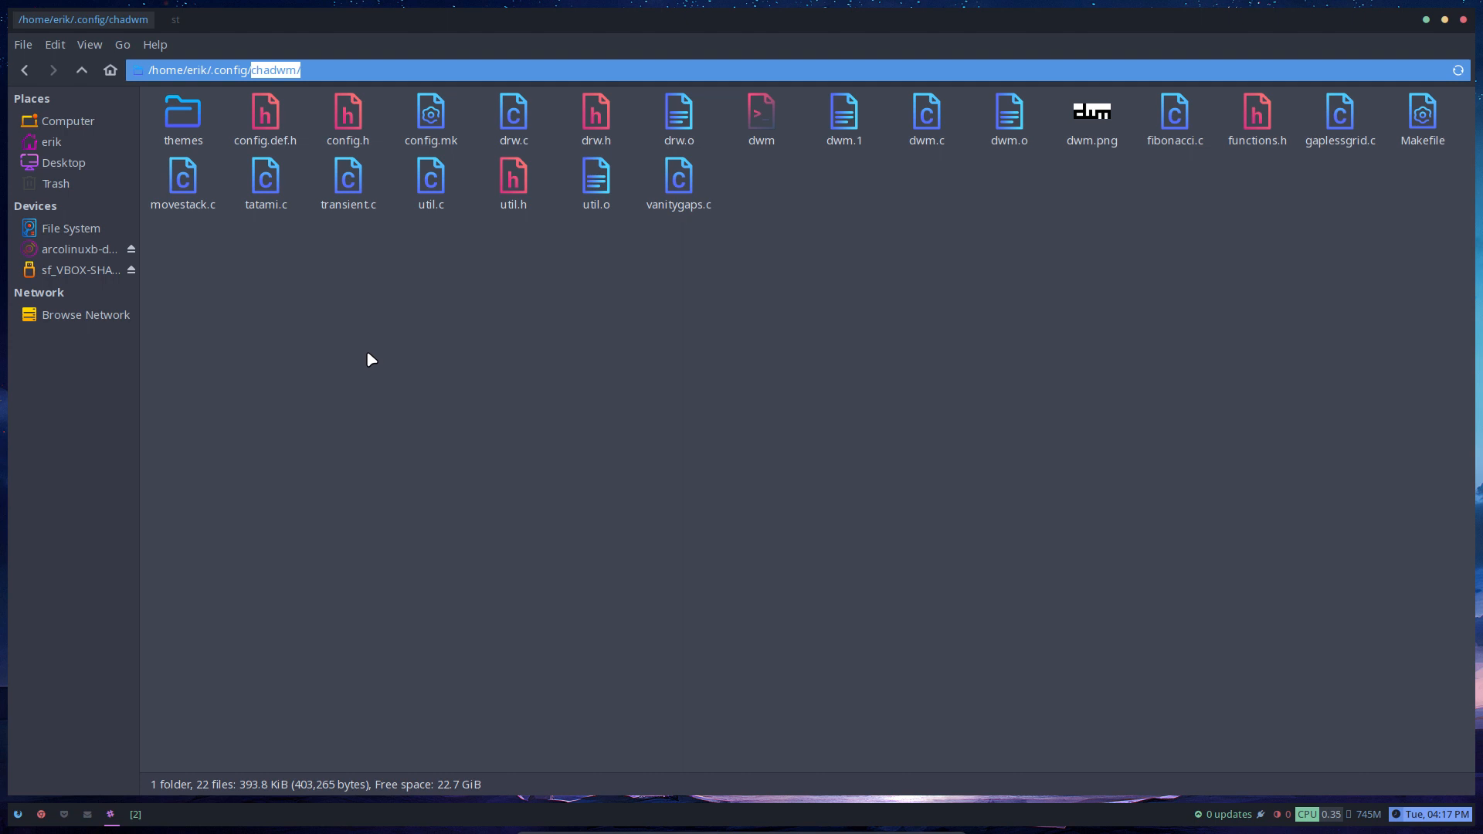
pyautogui.click(41, 815)
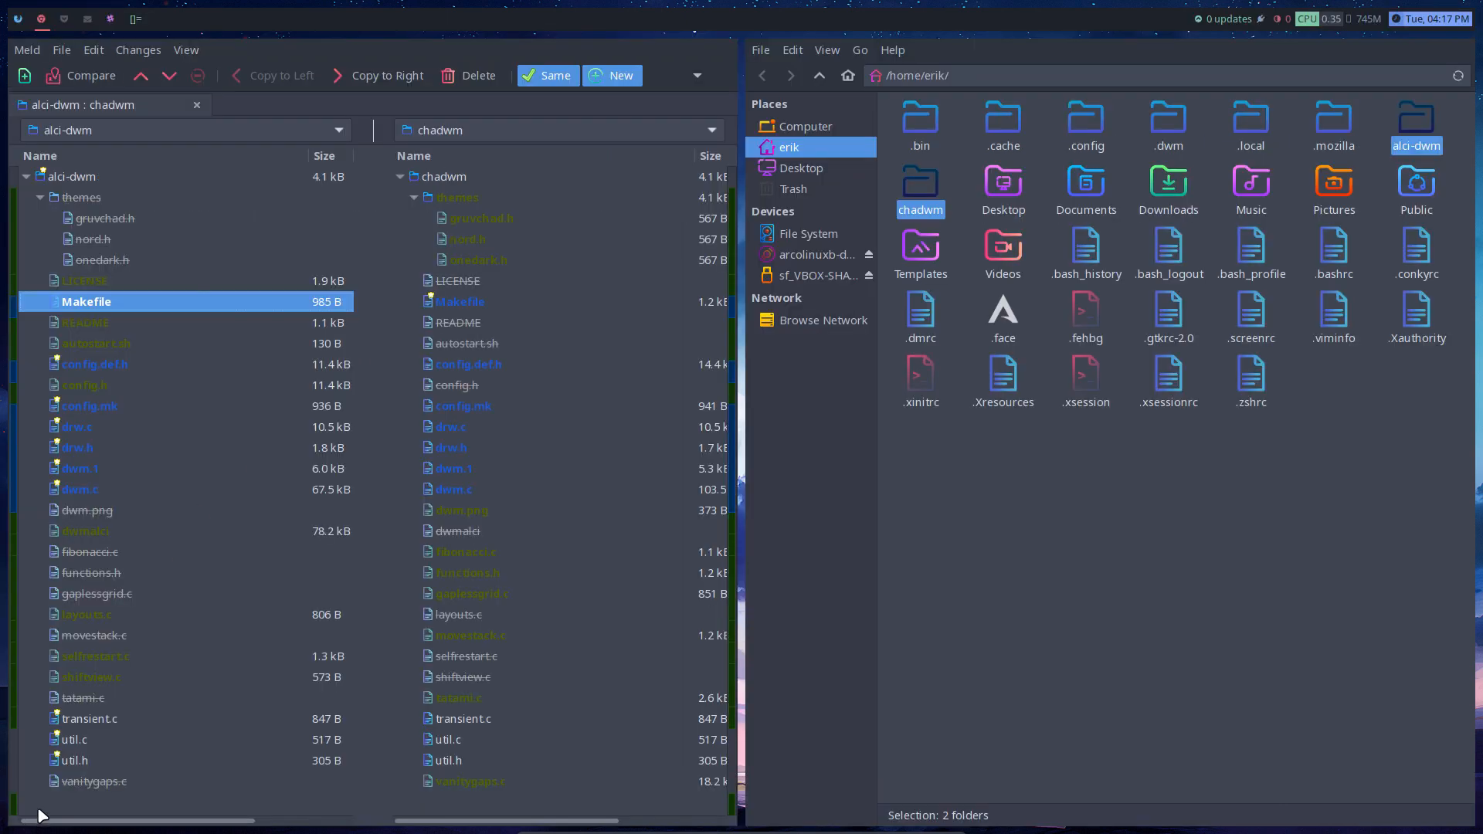
pyautogui.click(17, 20)
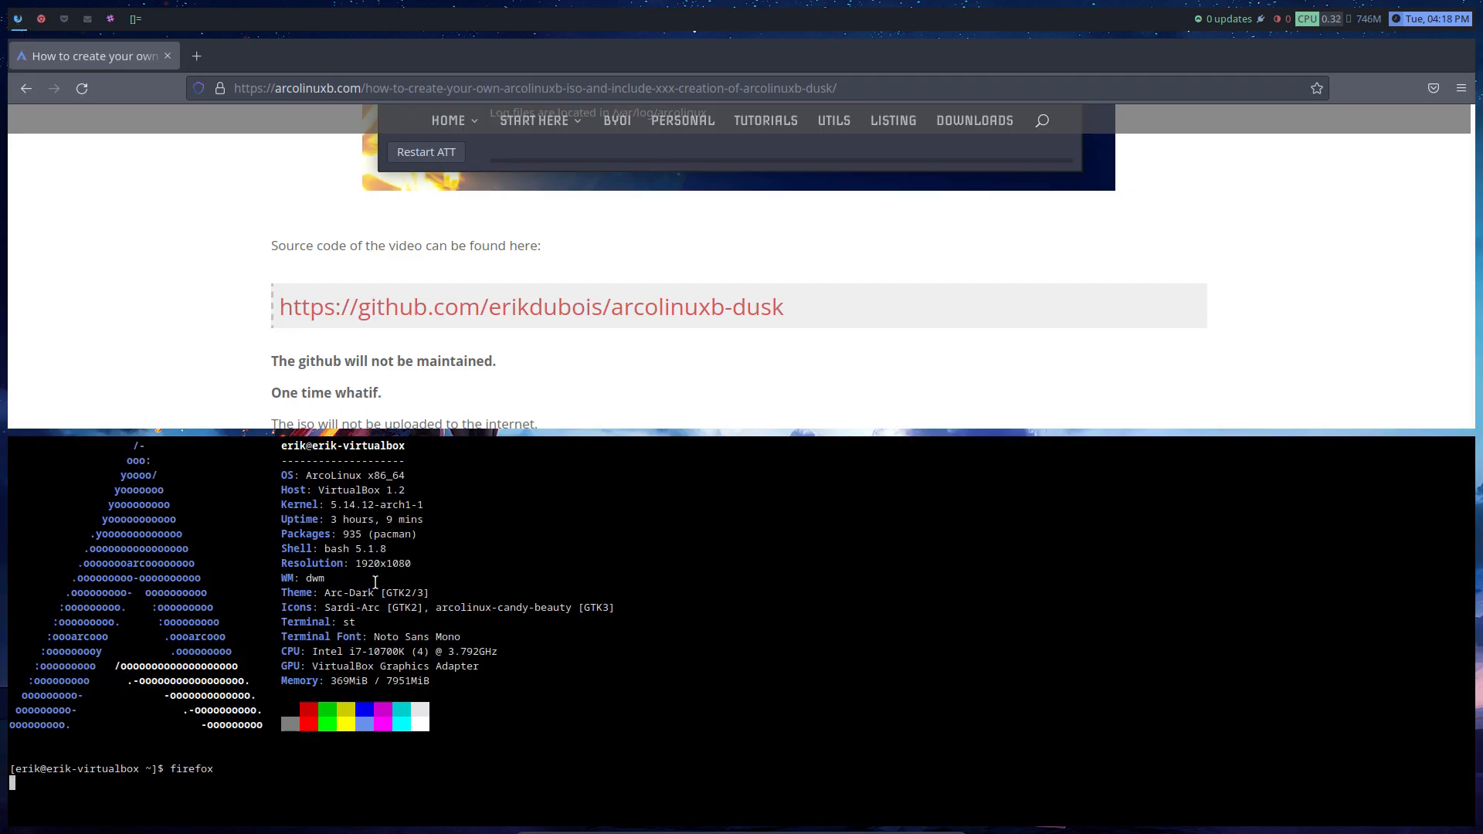